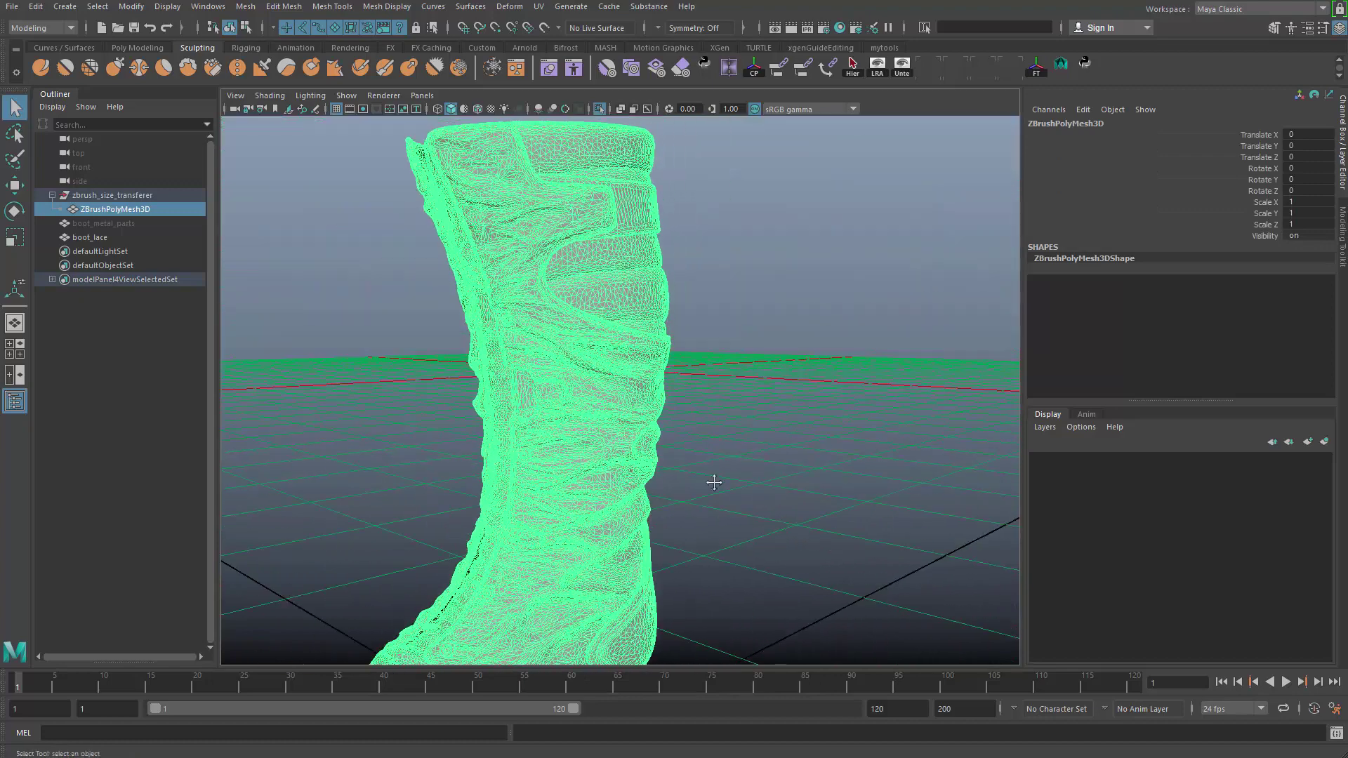
- Inspect the dense ZBrushPolyMesh3D boot from all sides, from the heel and sole up to the shaft opening
right_click_drag(713, 481, 490, 454, "alt")
left_click(490, 454)
left_click(644, 310)
right_click(640, 308, "shift")
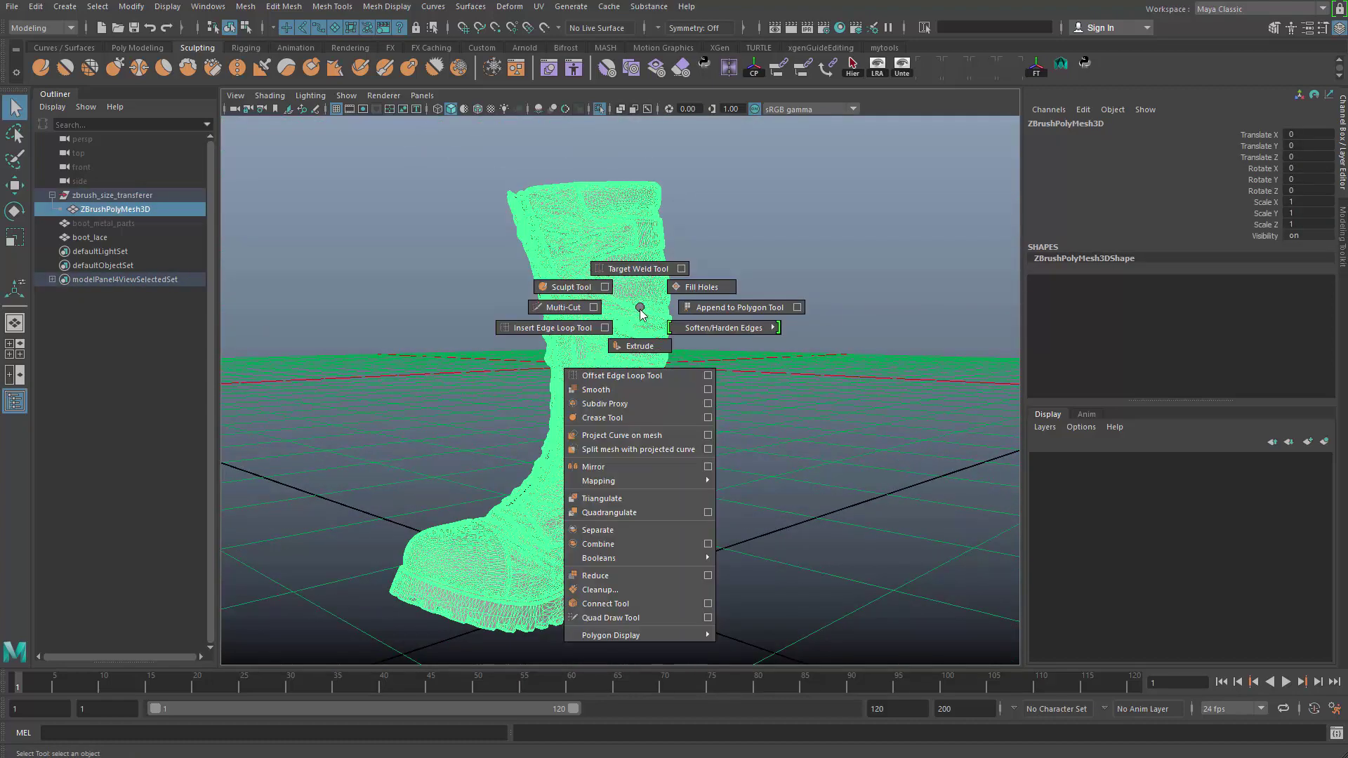
left_click(864, 222)
left_click_drag(832, 236, 322, 598)
left_click(499, 460)
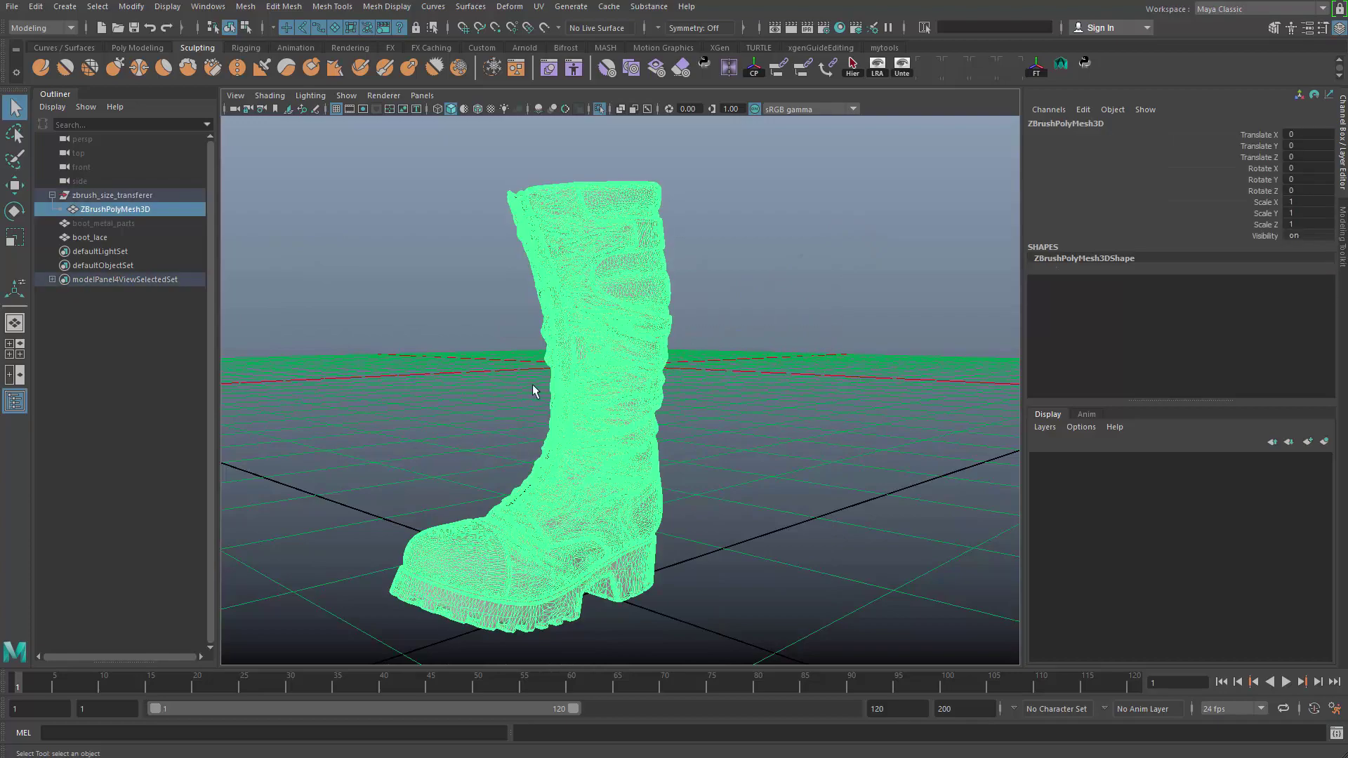
left_click_drag(536, 385, 790, 381, "alt")
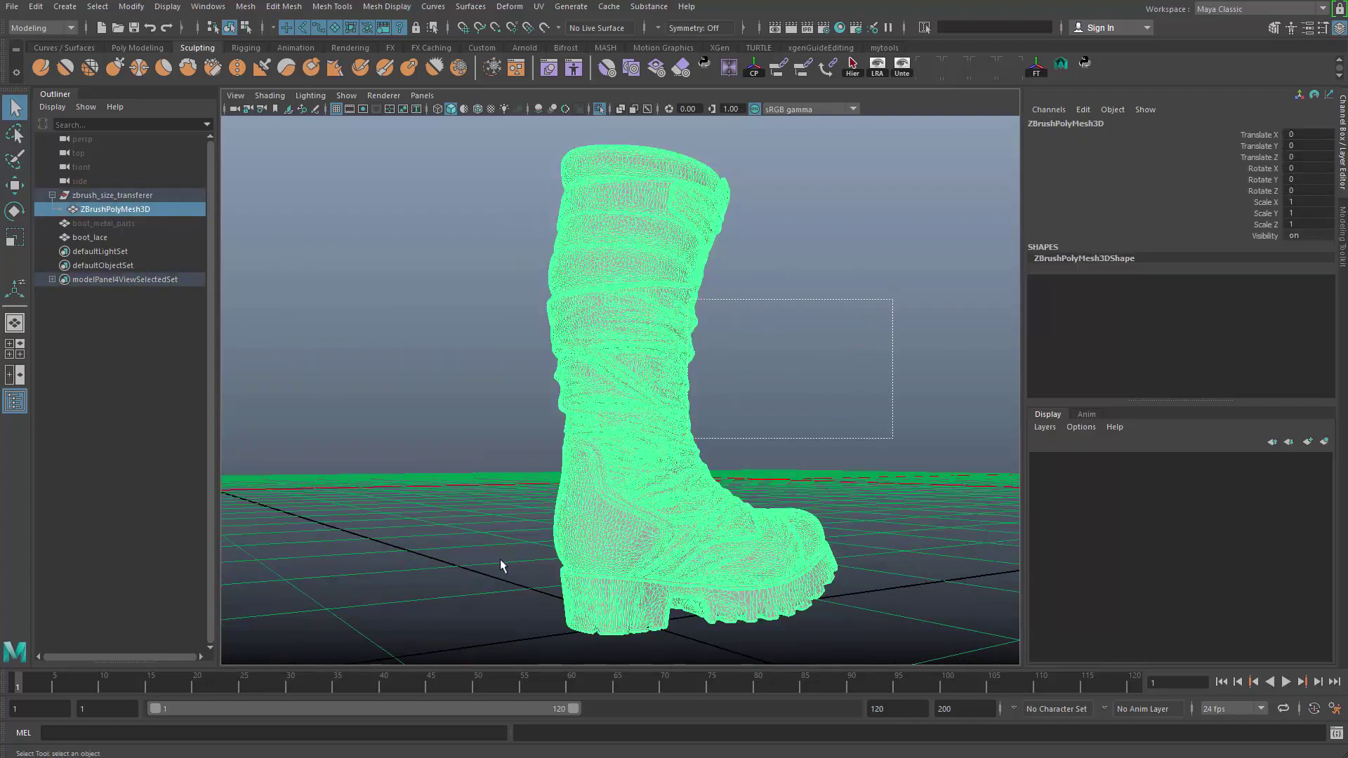
left_click_drag(500, 562, 656, 339, "alt")
mouse_move(656, 340)
right_mouse_down("alt")
mouse_move(912, 550)
mouse_move(830, 400)
right_mouse_up("alt")
left_click_drag(831, 400, 641, 127, "alt")
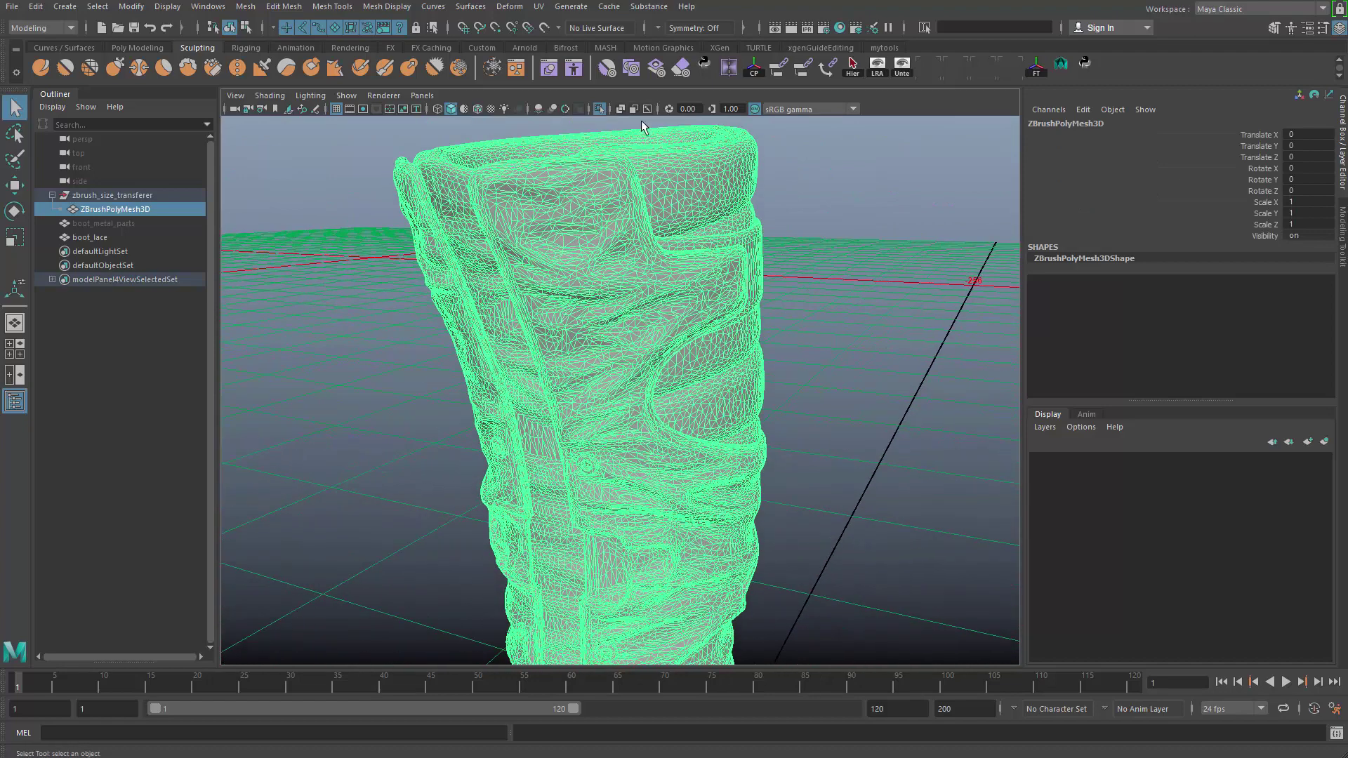
- Make the boot mesh a live surface and create a quad on the shaft's upper front flap with Quad Draw
left_click(545, 27)
mouse_move(587, 159)
right_mouse_down("alt")
mouse_move(843, 249)
mouse_move(840, 490)
mouse_move(831, 466)
right_mouse_up("alt")
right_click_drag(815, 428, 631, 342, "alt")
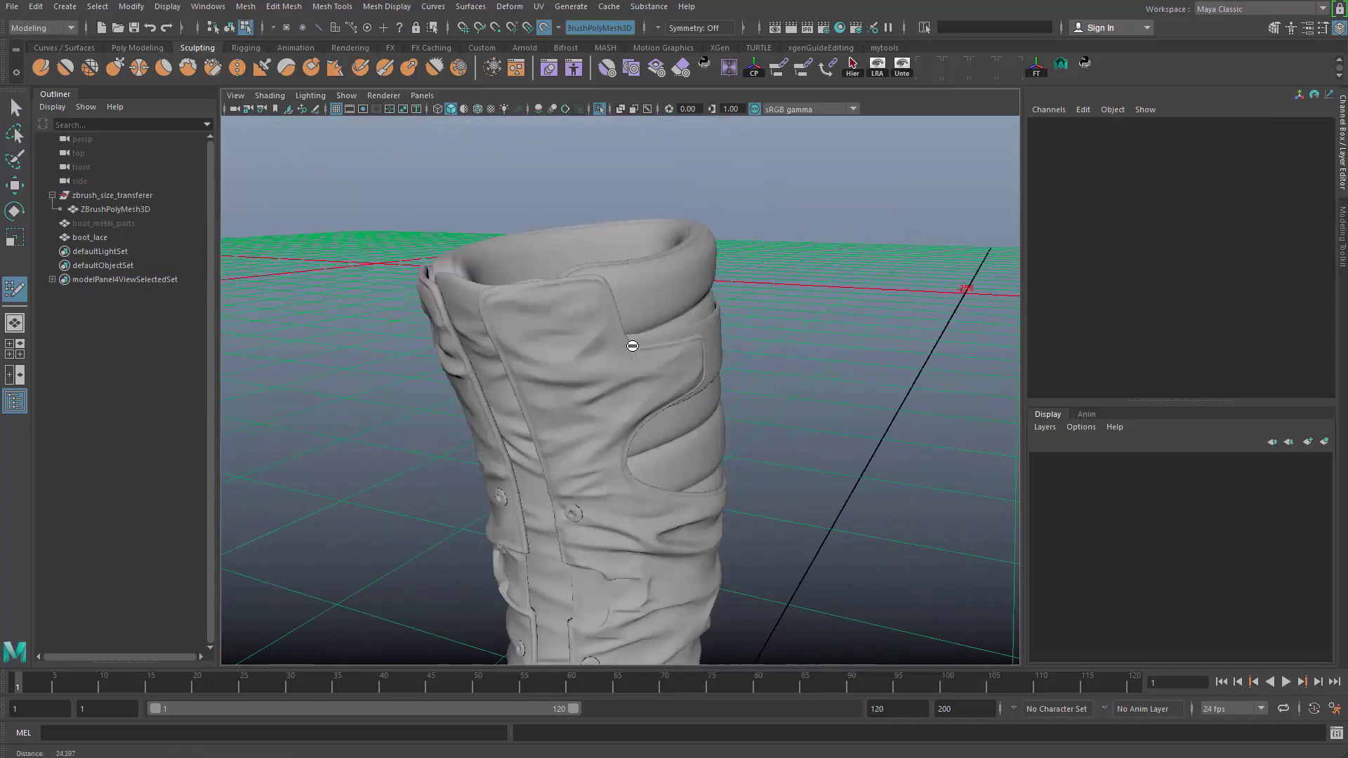
left_click_drag(632, 343, 684, 309, "alt")
right_click_drag(590, 306, 641, 321, "alt")
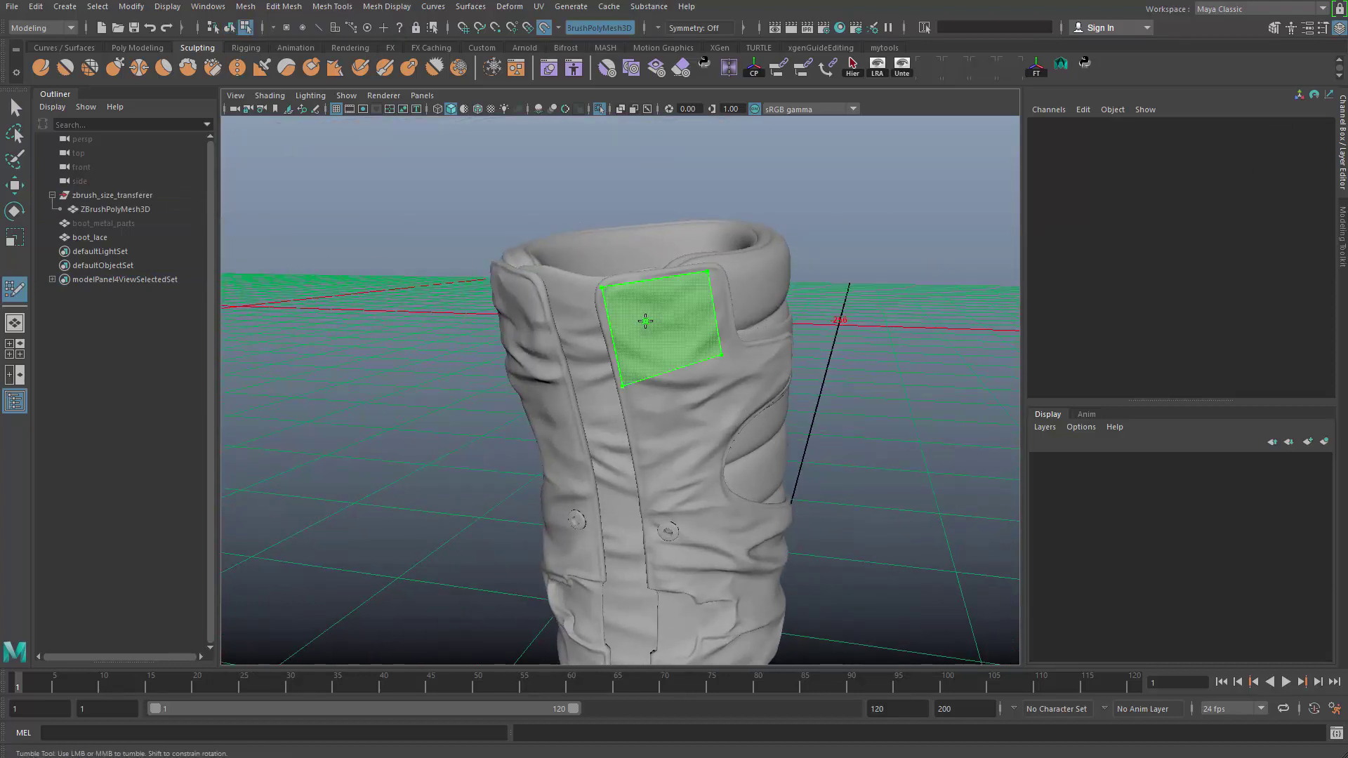
left_click(634, 368, "shift")
mouse_move(657, 449)
right_mouse_down("alt")
mouse_move(663, 393)
mouse_move(648, 405)
mouse_move(631, 372)
right_mouse_up("alt")
left_click_drag(632, 372, 677, 298, "alt")
right_click_drag(577, 340, 646, 321, "alt")
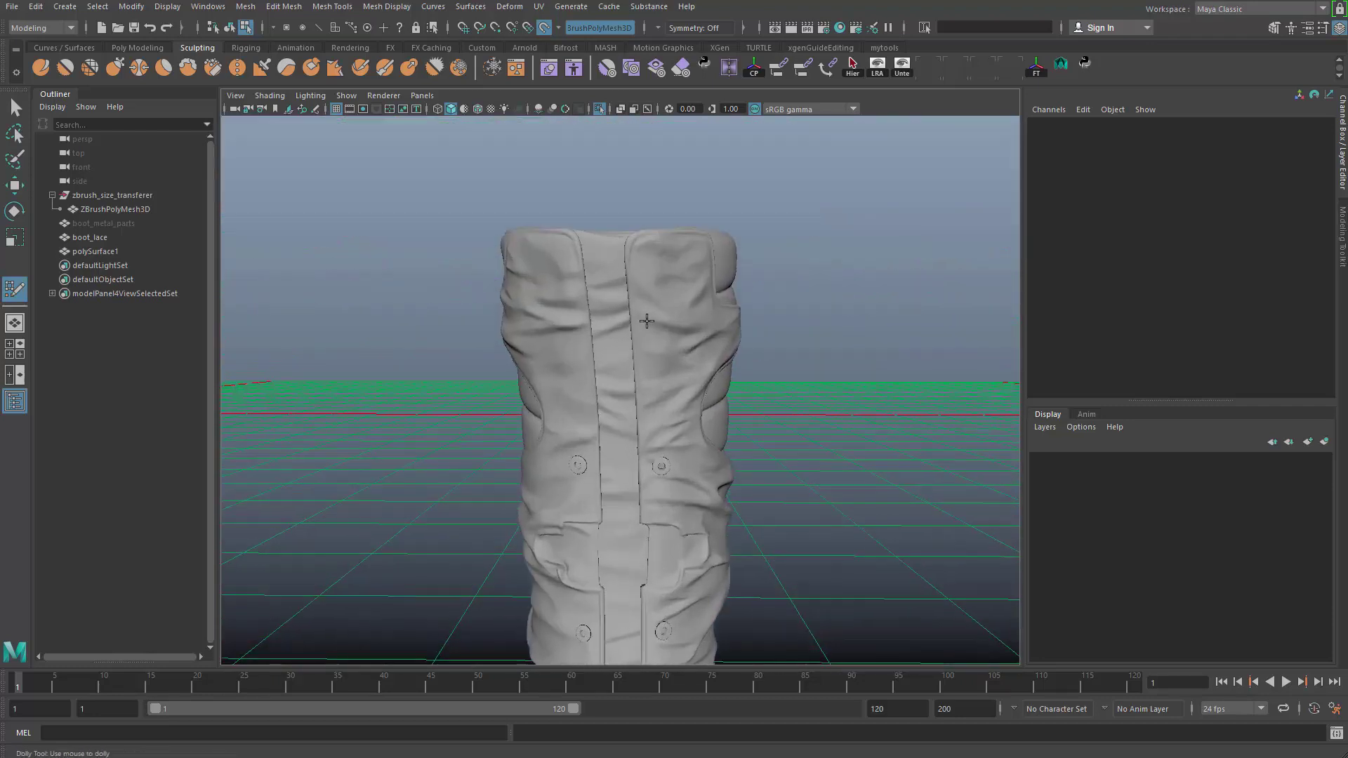
mouse_move(647, 320)
left_mouse_down("alt")
mouse_move(642, 303)
mouse_move(660, 301)
left_mouse_up("alt")
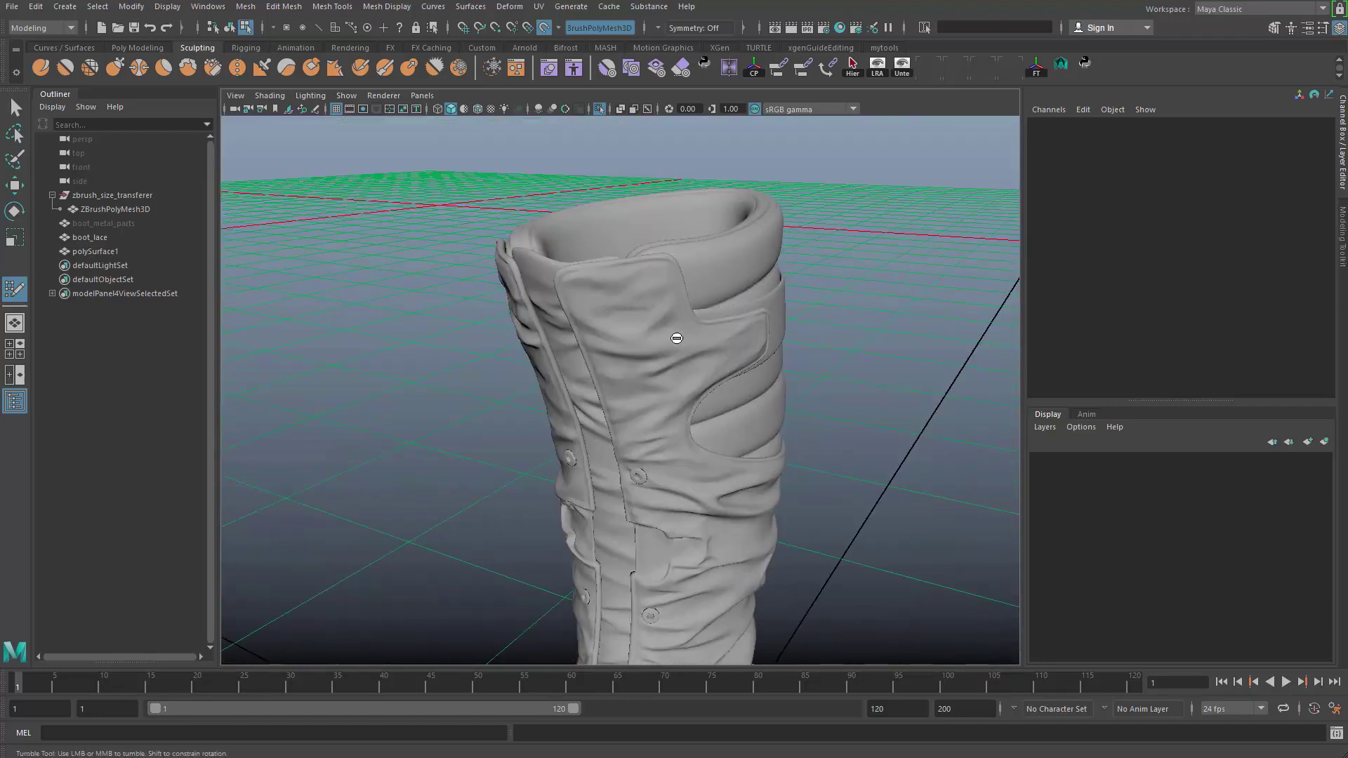
- Undo the Quad Draw polygon on the boot flap and return to the Select tool
key("ctrl+z")
key("ctrl+z")
key("ctrl+z")
key("ctrl+z")
key("ctrl+z")
key("ctrl+z")
key("q")
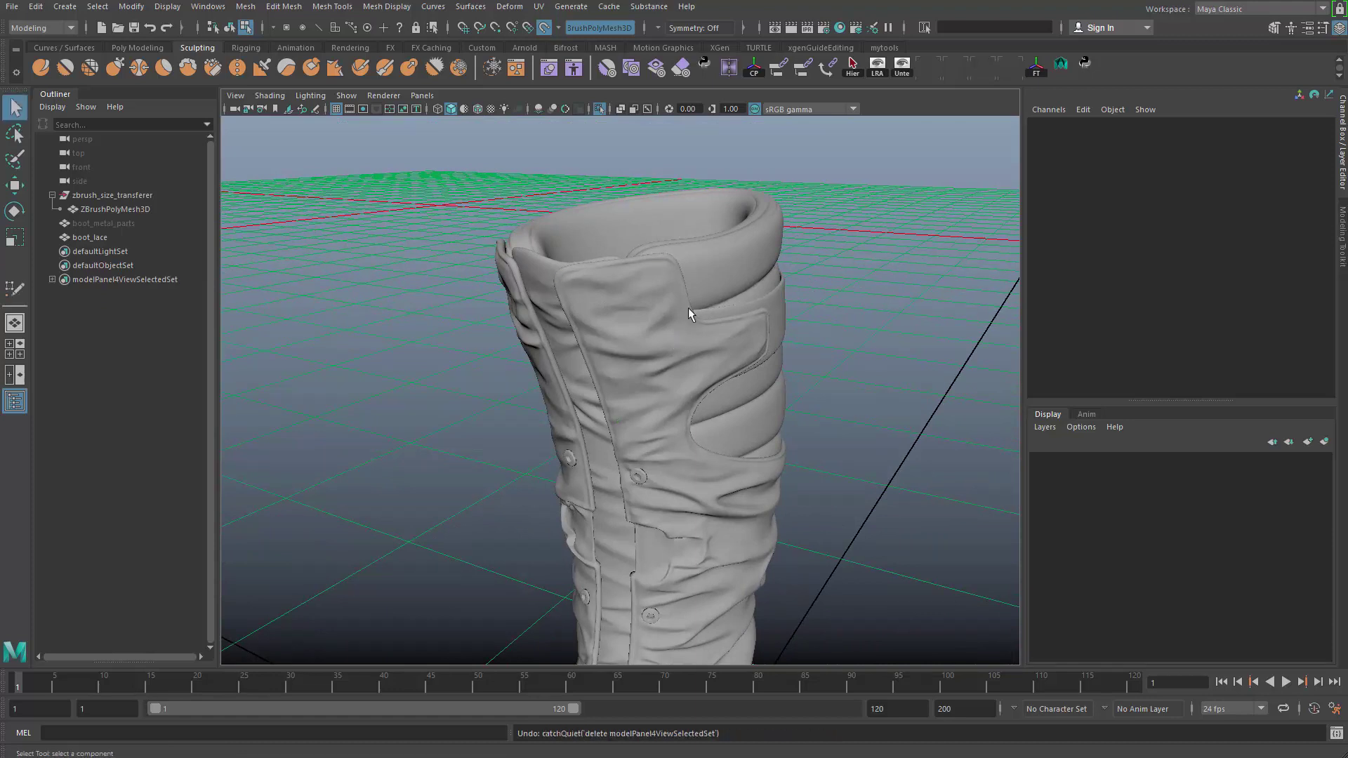
- Release the live surface, reselect the boot mesh in object mode and make it live again
left_click_drag(845, 202, 685, 358)
left_click(544, 28)
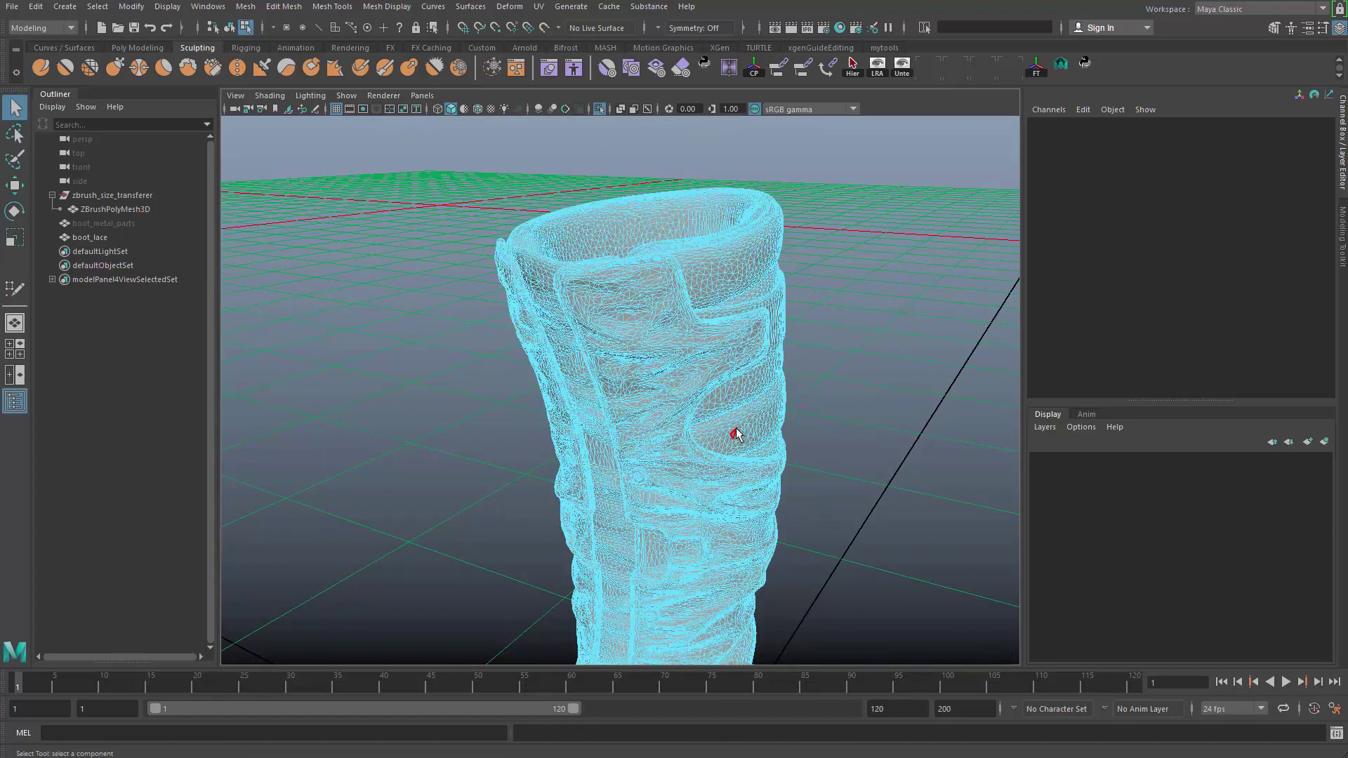
left_click_drag(735, 434, 768, 434, "alt")
right_click_drag(769, 433, 622, 361, "alt")
key("F8")
left_click(810, 195)
left_click_drag(810, 196, 691, 344)
right_click_drag(691, 351, 779, 417, "alt")
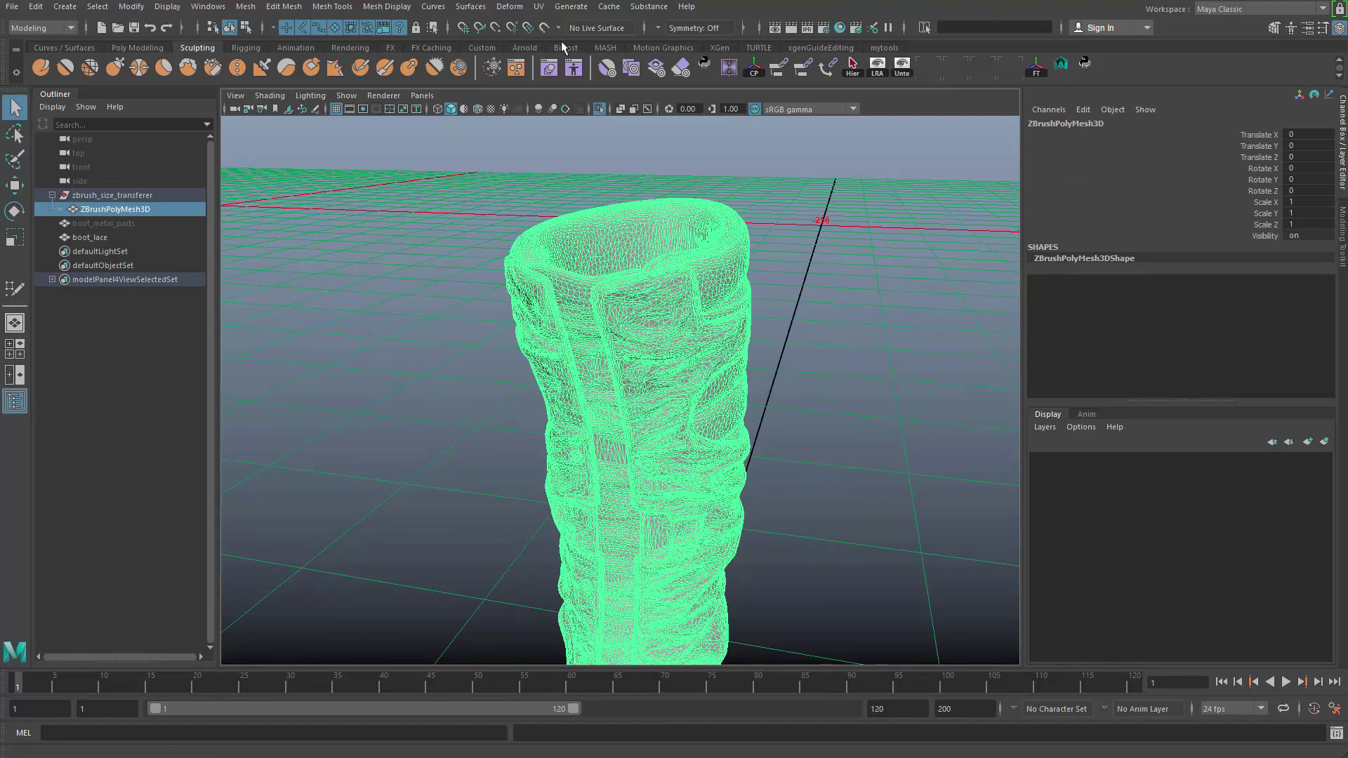
left_click(544, 28)
- Use Quad Draw to place four points beside the lacing seam at the flap's upper end and fill them as a quad
left_click_drag(702, 295, 717, 244, "alt")
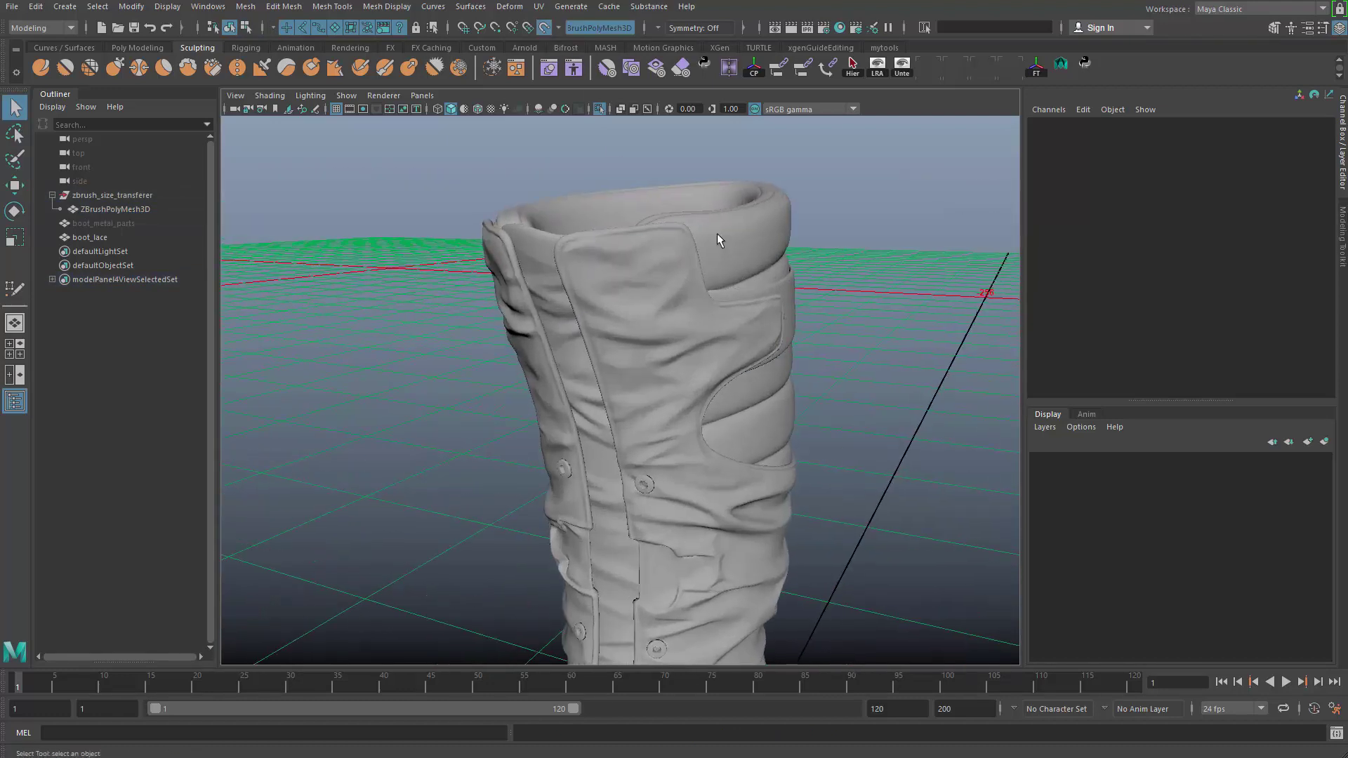
mouse_move(709, 225)
right_mouse_down("shift")
mouse_move(724, 462)
mouse_move(655, 463)
right_mouse_up("shift")
mouse_move(635, 358)
left_mouse_down("alt")
mouse_move(677, 337)
mouse_move(691, 253)
left_mouse_up("alt")
middle_click_drag(683, 211, 679, 313, "alt")
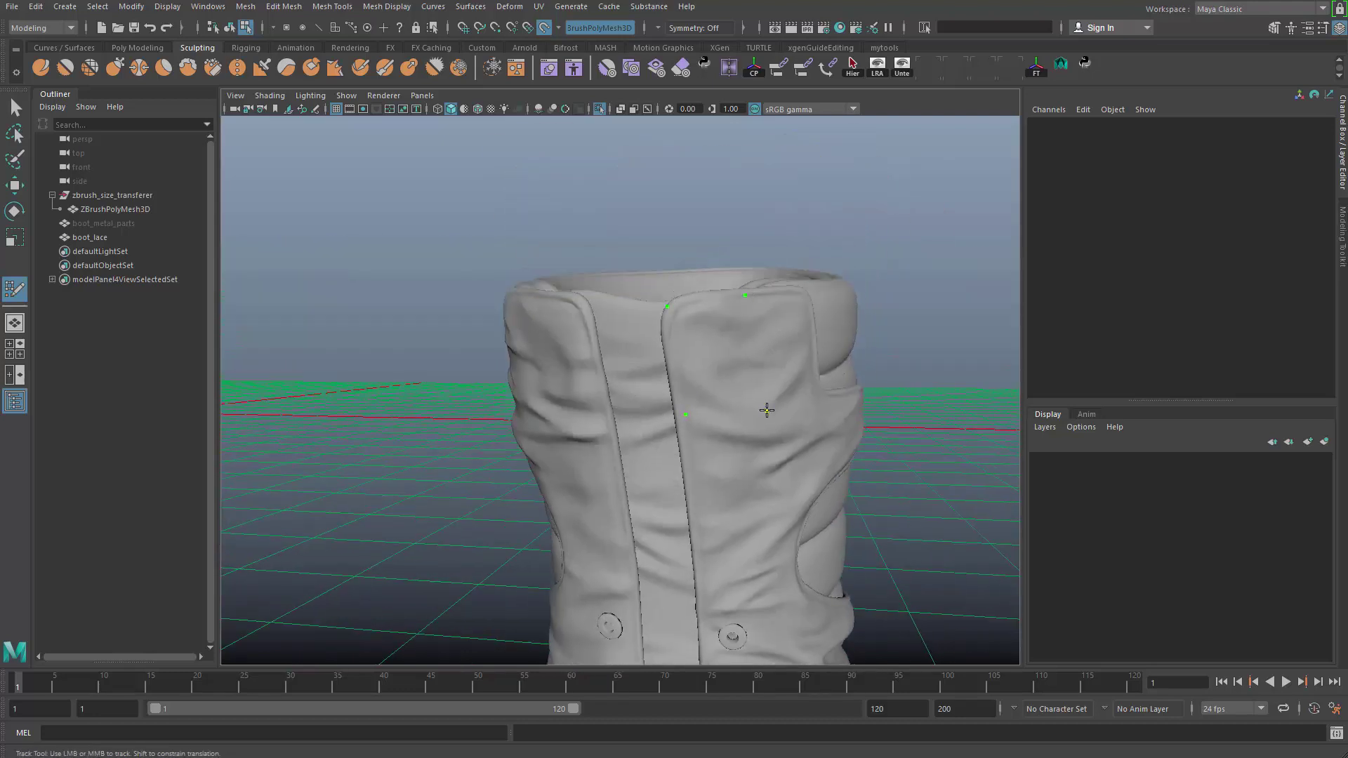
left_click(716, 344, "shift")
mouse_move(725, 358)
left_mouse_down("alt")
mouse_move(704, 491)
mouse_move(695, 423)
left_mouse_up("alt")
right_click_drag(695, 424, 608, 409, "alt")
mouse_move(608, 409)
left_mouse_down("alt")
mouse_move(652, 412)
mouse_move(623, 420)
left_mouse_up("alt")
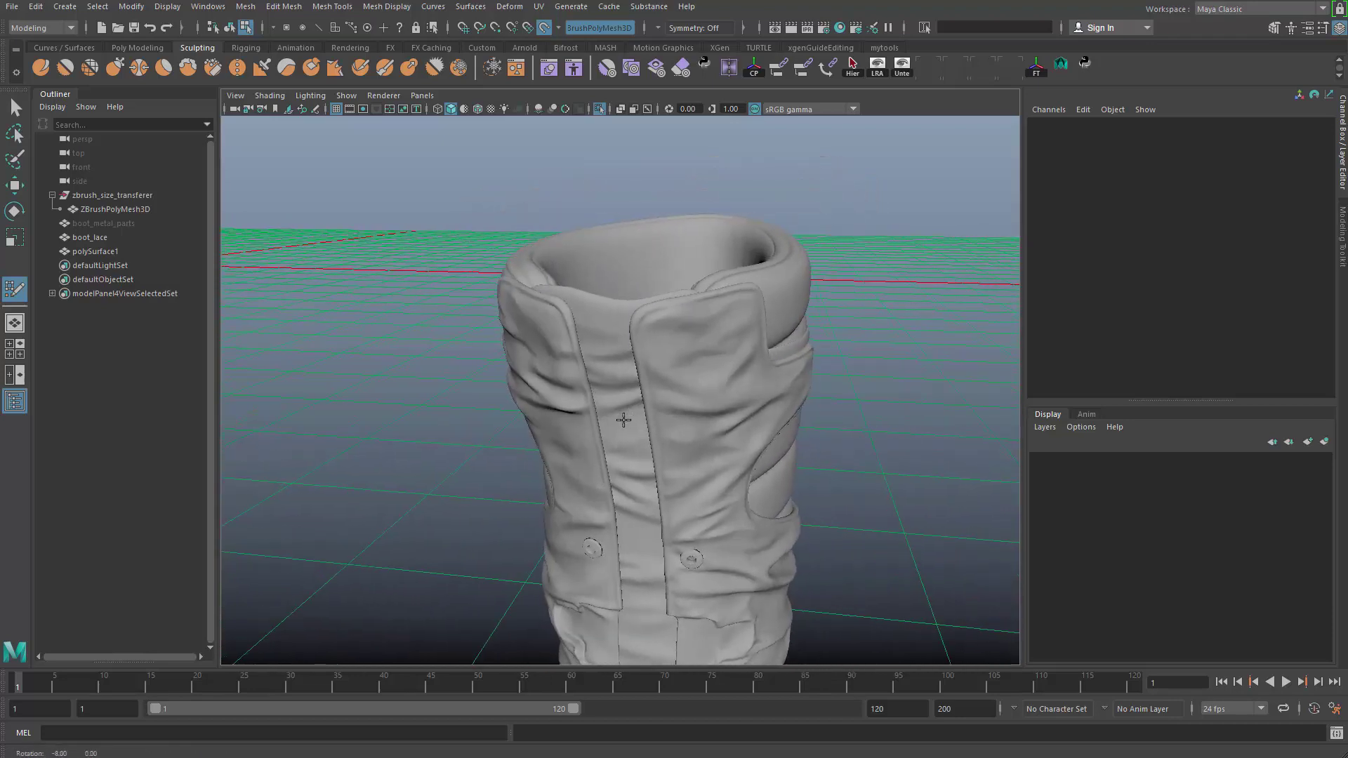
right_click_drag(623, 420, 514, 427, "alt")
left_click_drag(513, 427, 500, 420, "alt")
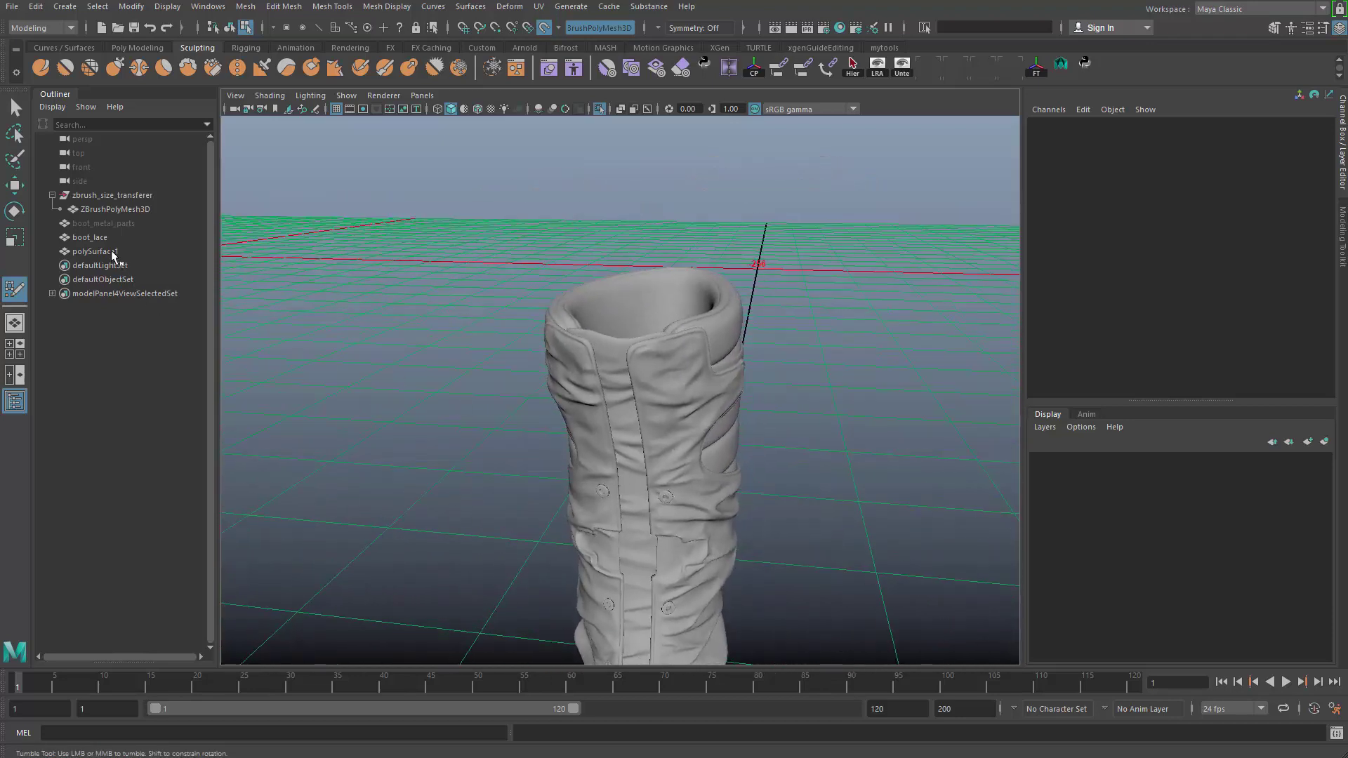
- Select polySurface1 and examine the new polygon on the boot in wireframe display
left_click(112, 253)
left_click_drag(271, 313, 452, 331, "alt")
right_click_drag(451, 331, 623, 400, "alt")
key("w")
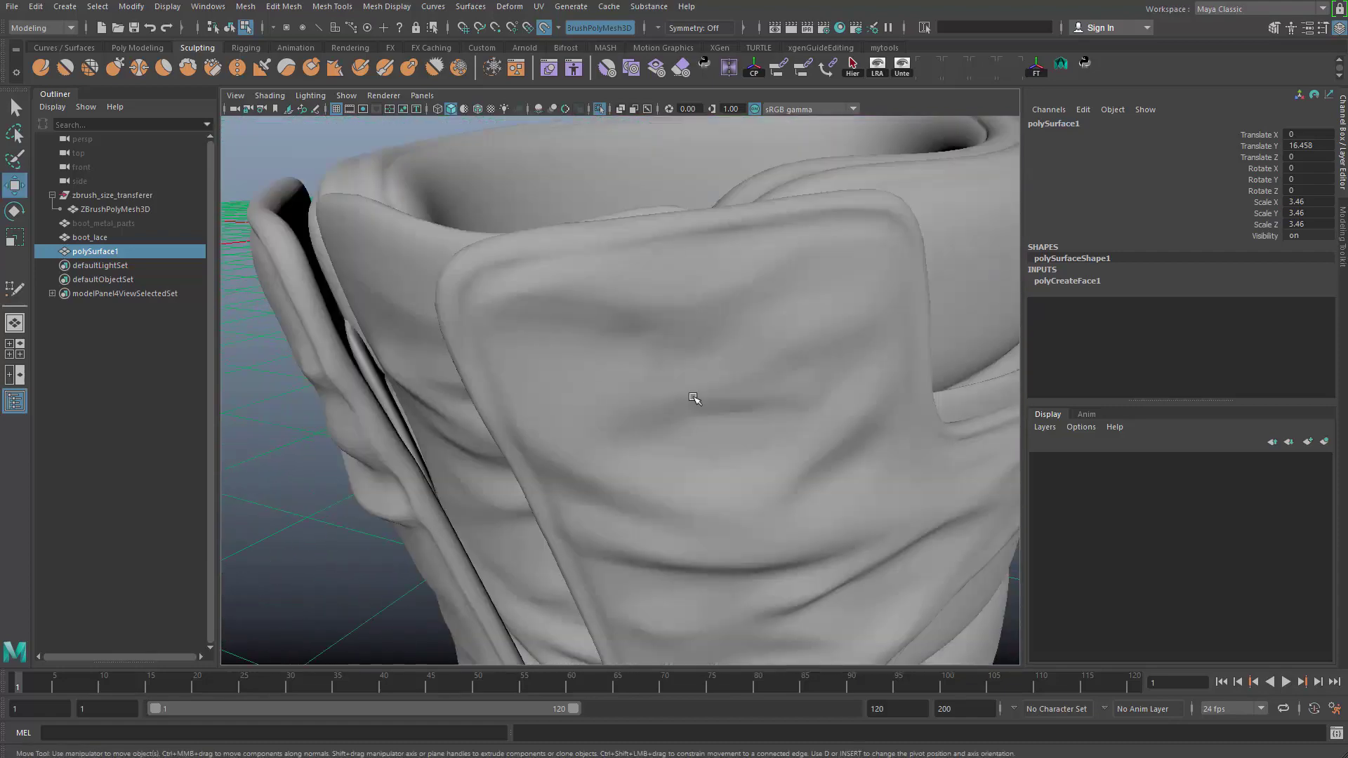
key("4")
left_click_drag(693, 398, 794, 457, "alt")
right_click_drag(794, 457, 689, 427, "alt")
left_click_drag(689, 427, 482, 368, "alt")
right_click_drag(481, 368, 530, 294, "alt")
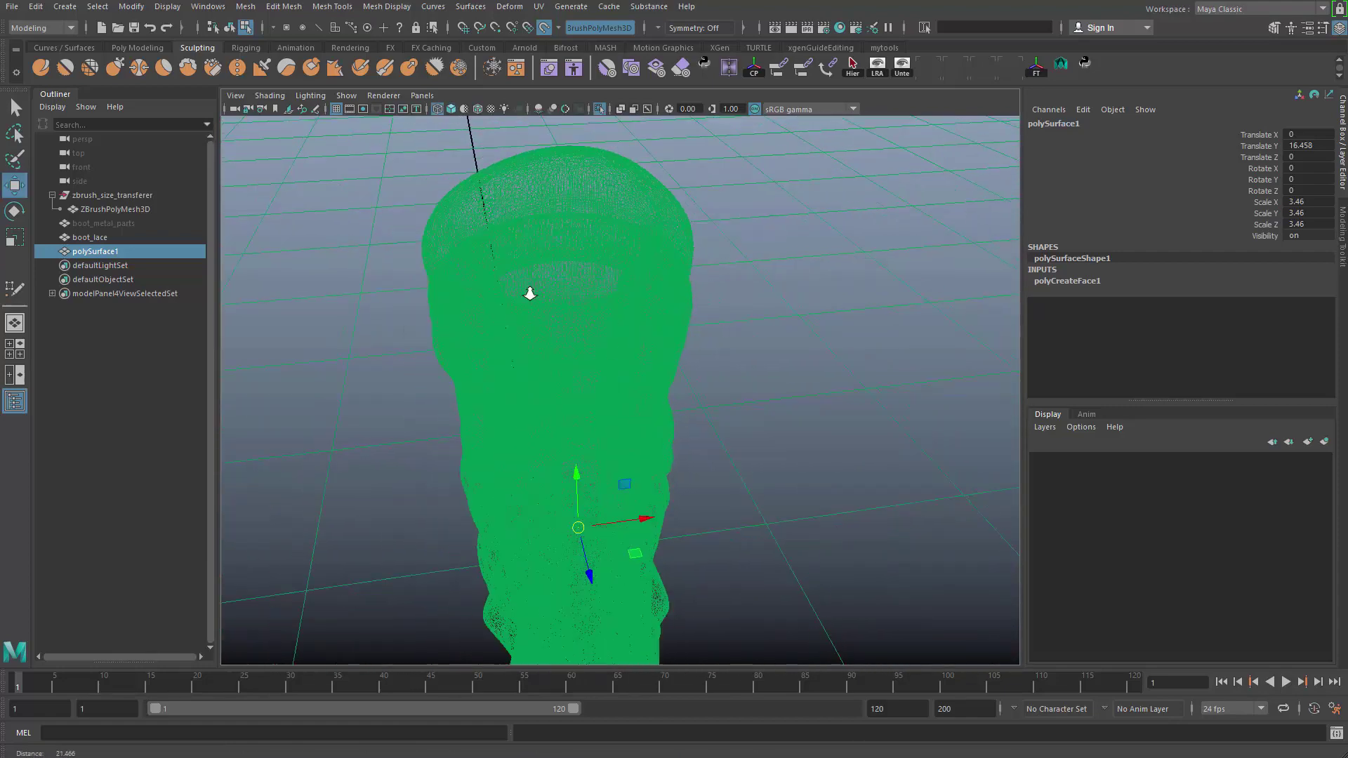
left_click_drag(530, 293, 472, 259, "alt")
- Turn off the viewport's object isolation and return to shaded display
key("ctrl+1")
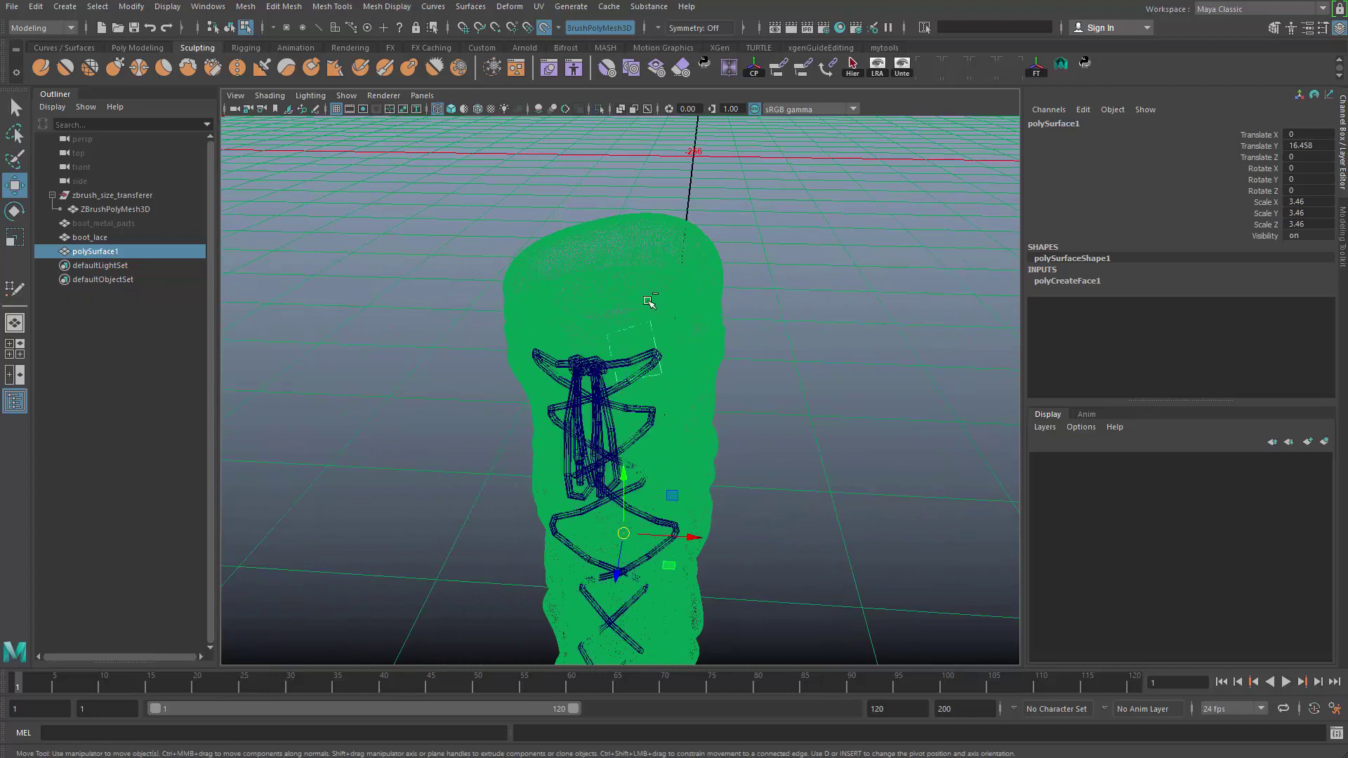
mouse_move(758, 386)
left_mouse_down("alt")
mouse_move(704, 367)
mouse_move(569, 393)
left_mouse_up("alt")
right_click_drag(568, 393, 664, 472, "alt")
key("5")
middle_click_drag(313, 418, 361, 433, "alt")
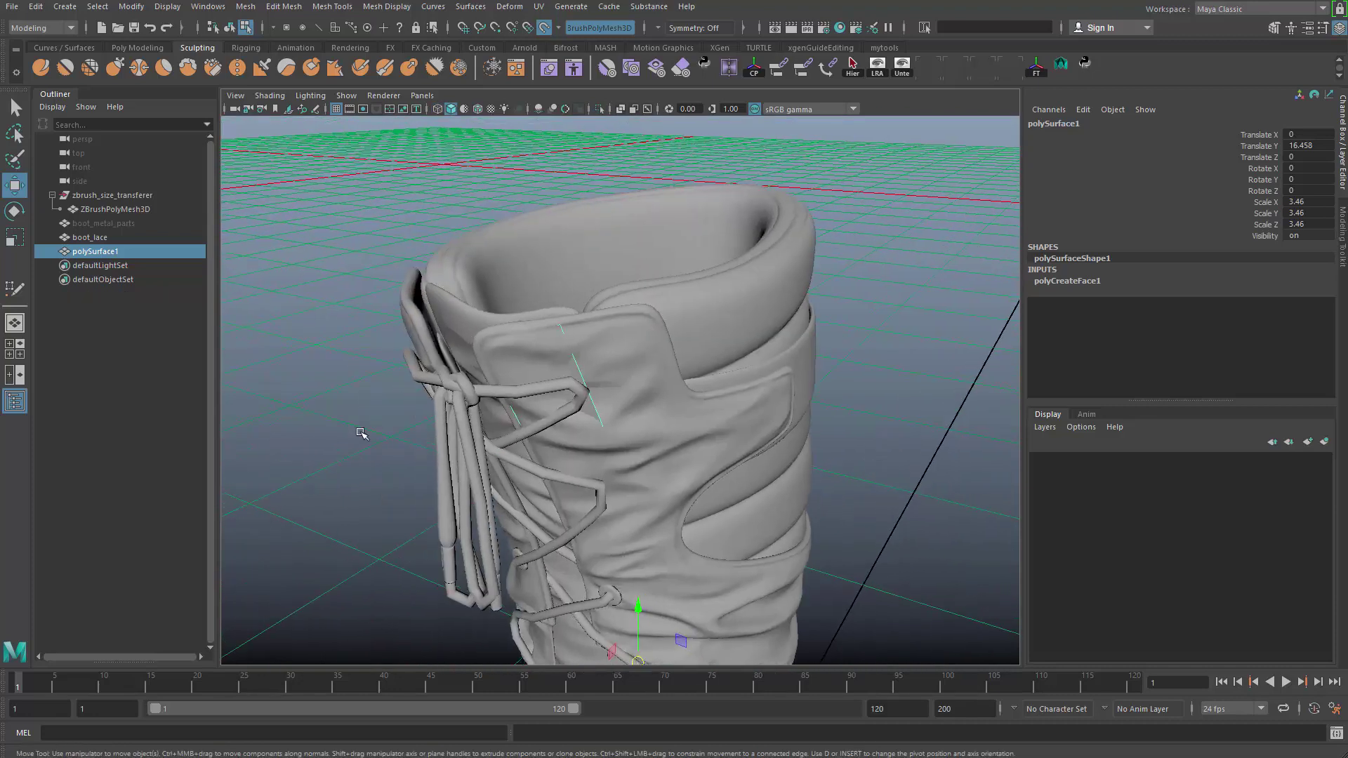
- Hide the boot_lace object
left_click(116, 209)
double_click(158, 215)
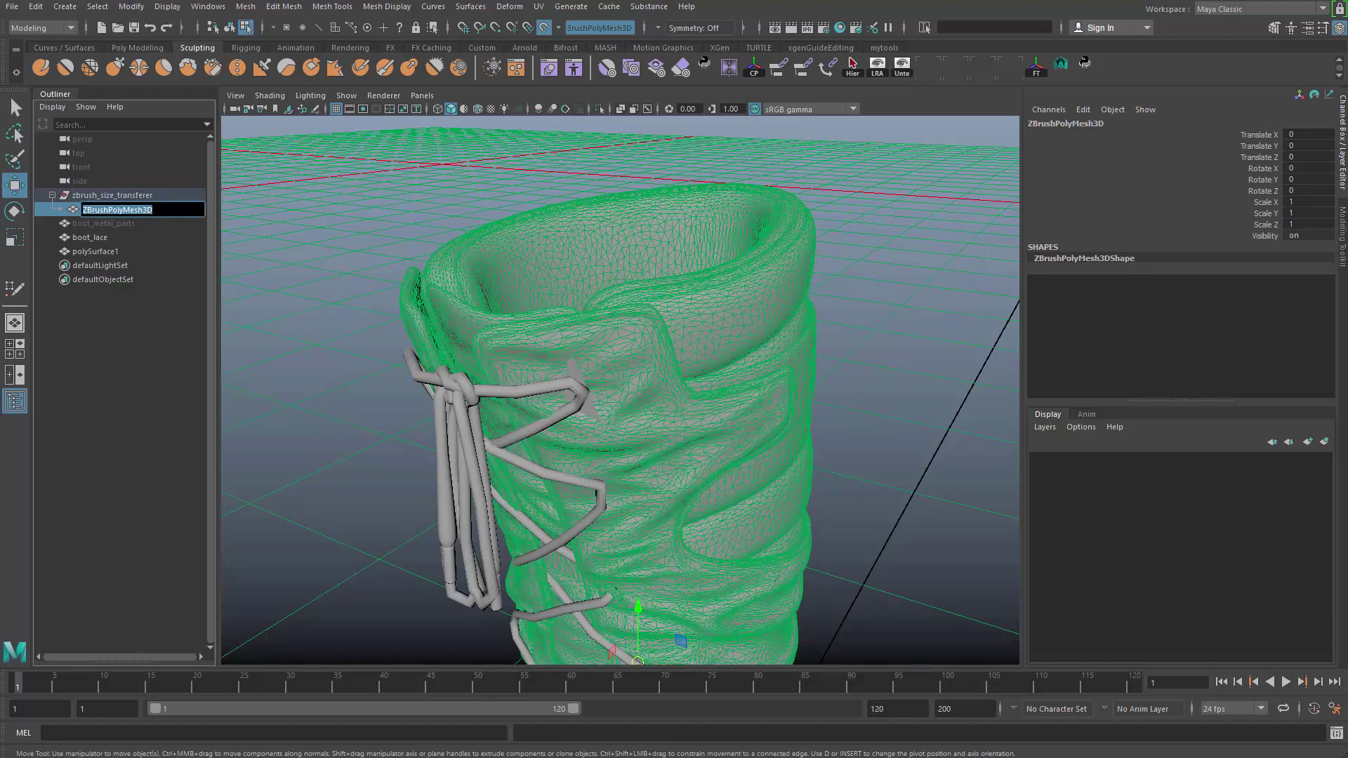
left_click(96, 239)
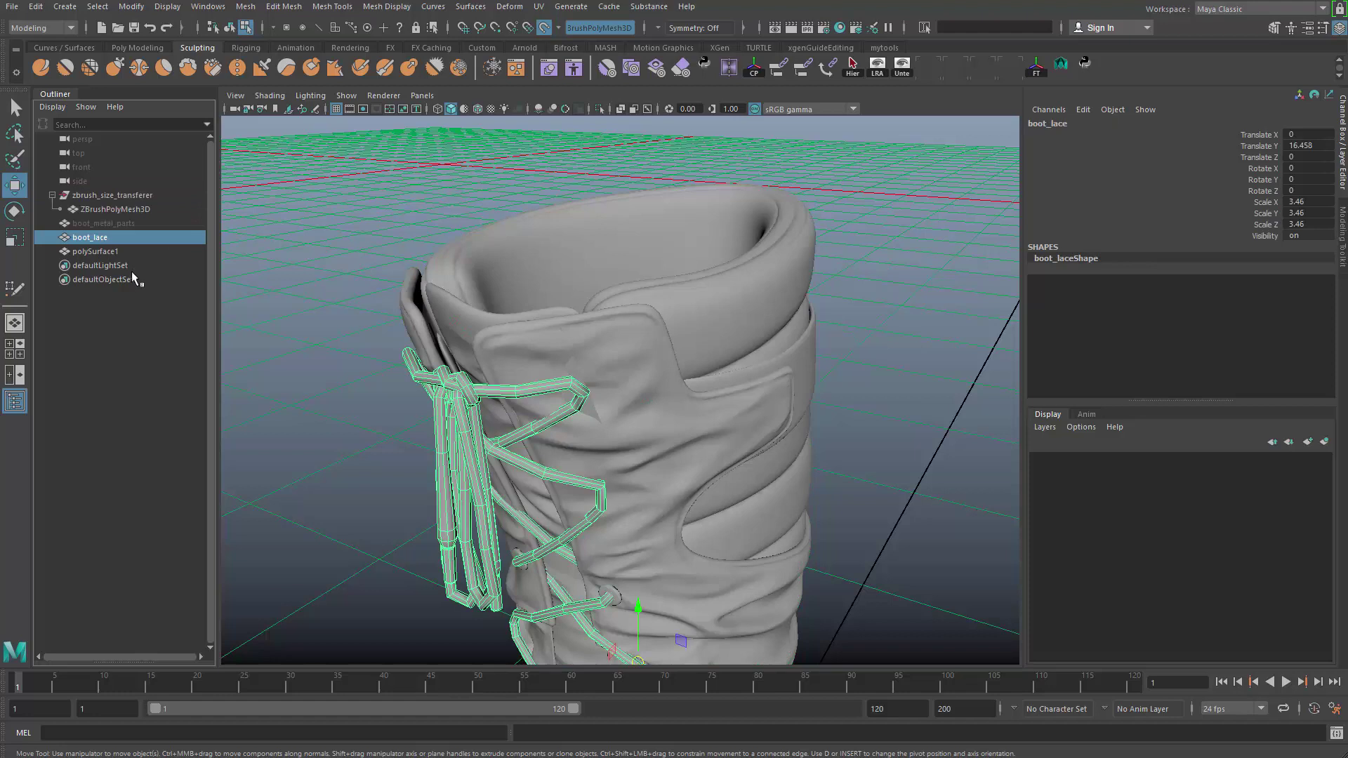
key("ctrl+h")
- Rename polySurface1 as boot_retopo
left_click(105, 252)
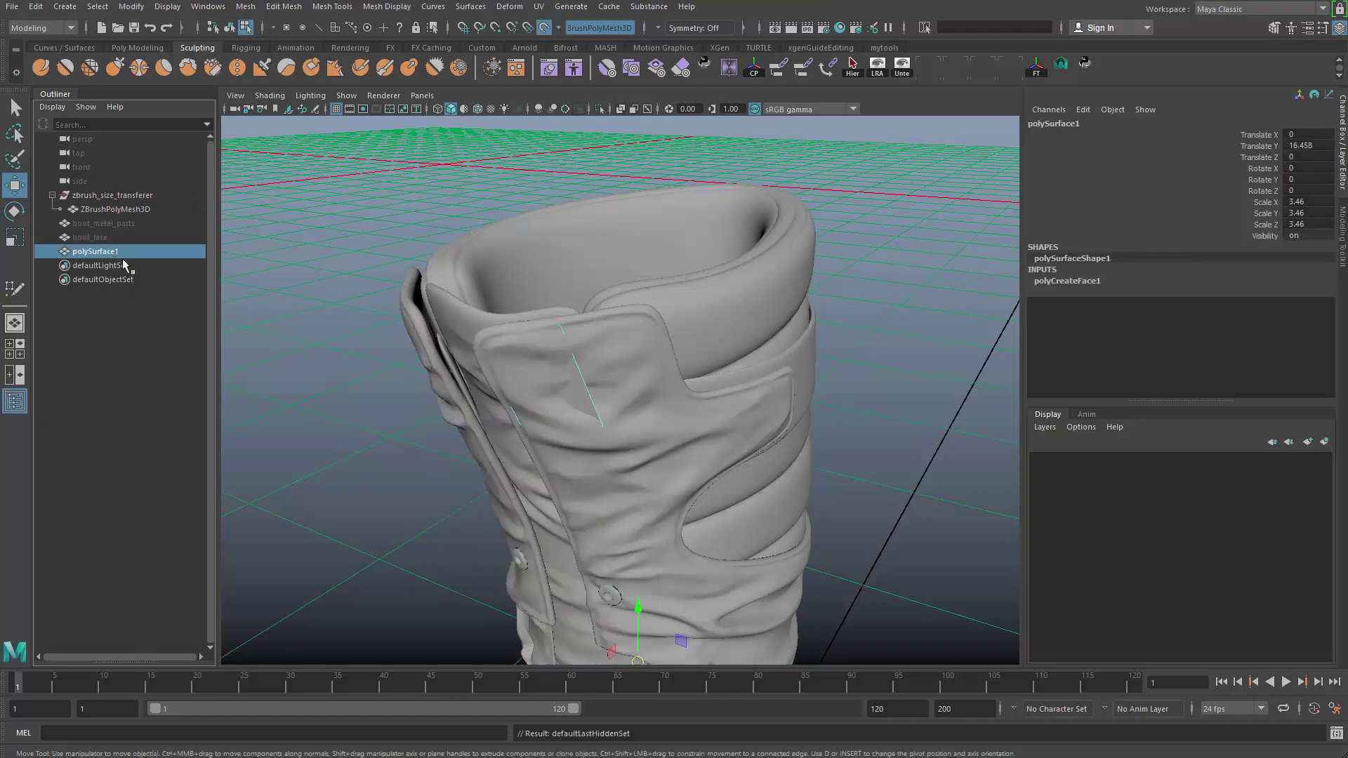
double_click(125, 253)
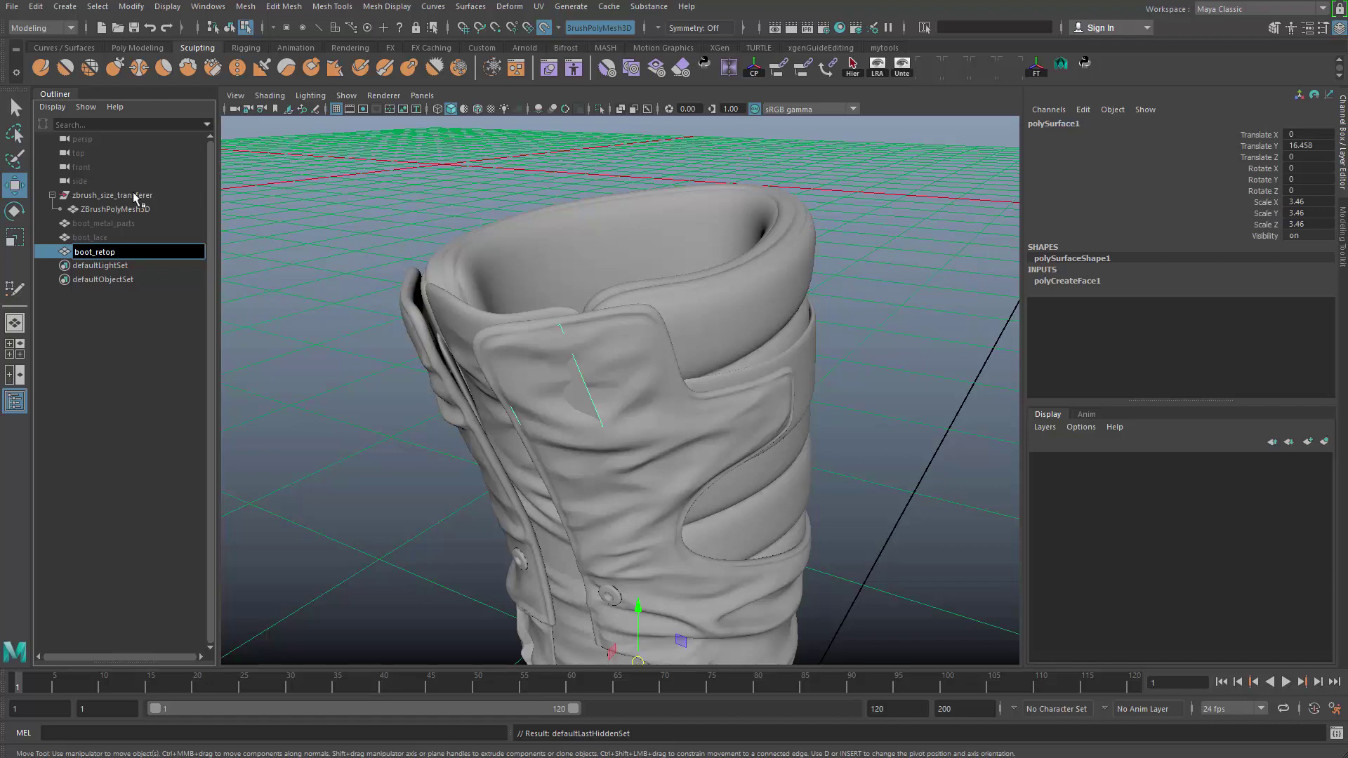
type("boot_retopo")
key("Return")
- Extend boot_retopo with a second Quad Draw face directly below the first quad on the flap
left_click_drag(765, 439, 713, 408, "alt")
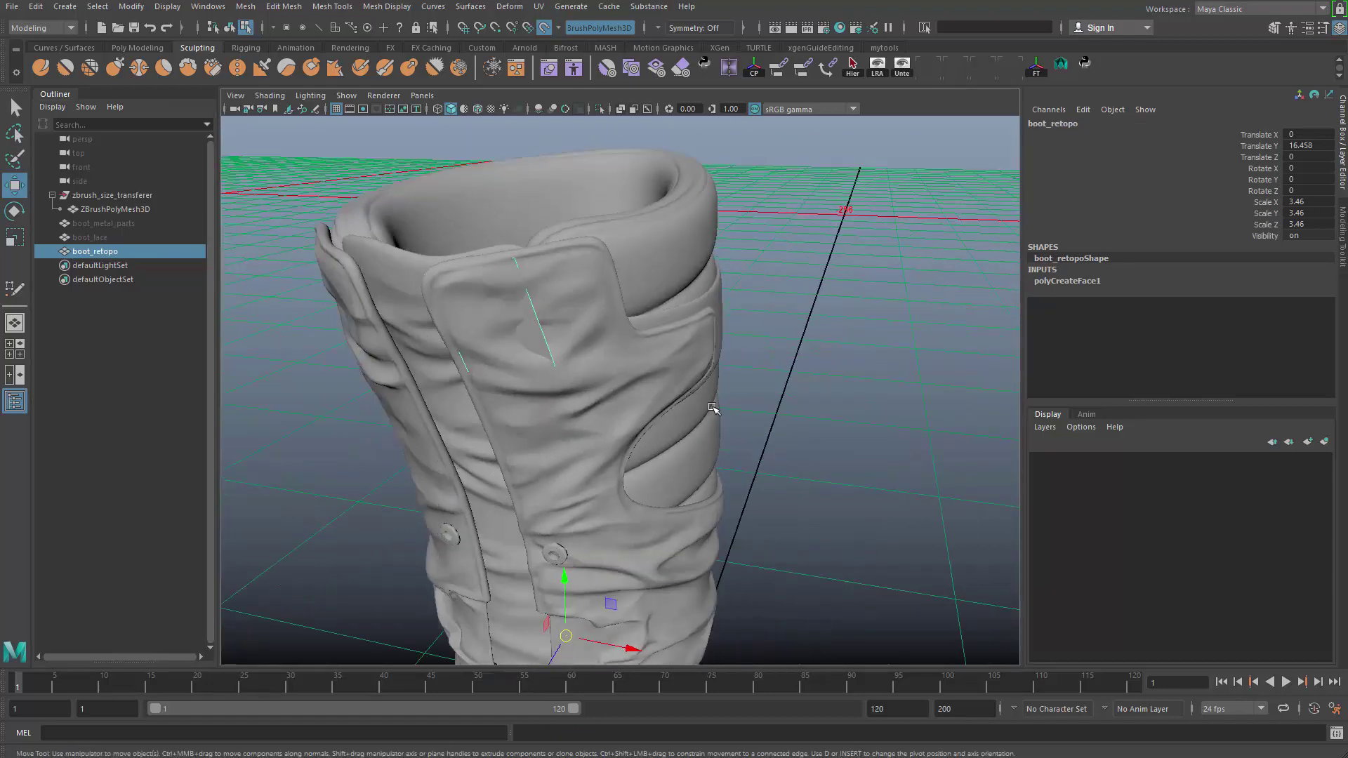
mouse_move(787, 295)
right_mouse_down("shift")
mouse_move(776, 609)
mouse_move(635, 444)
right_mouse_up("shift")
left_click_drag(635, 444, 684, 390, "alt")
left_click(695, 403)
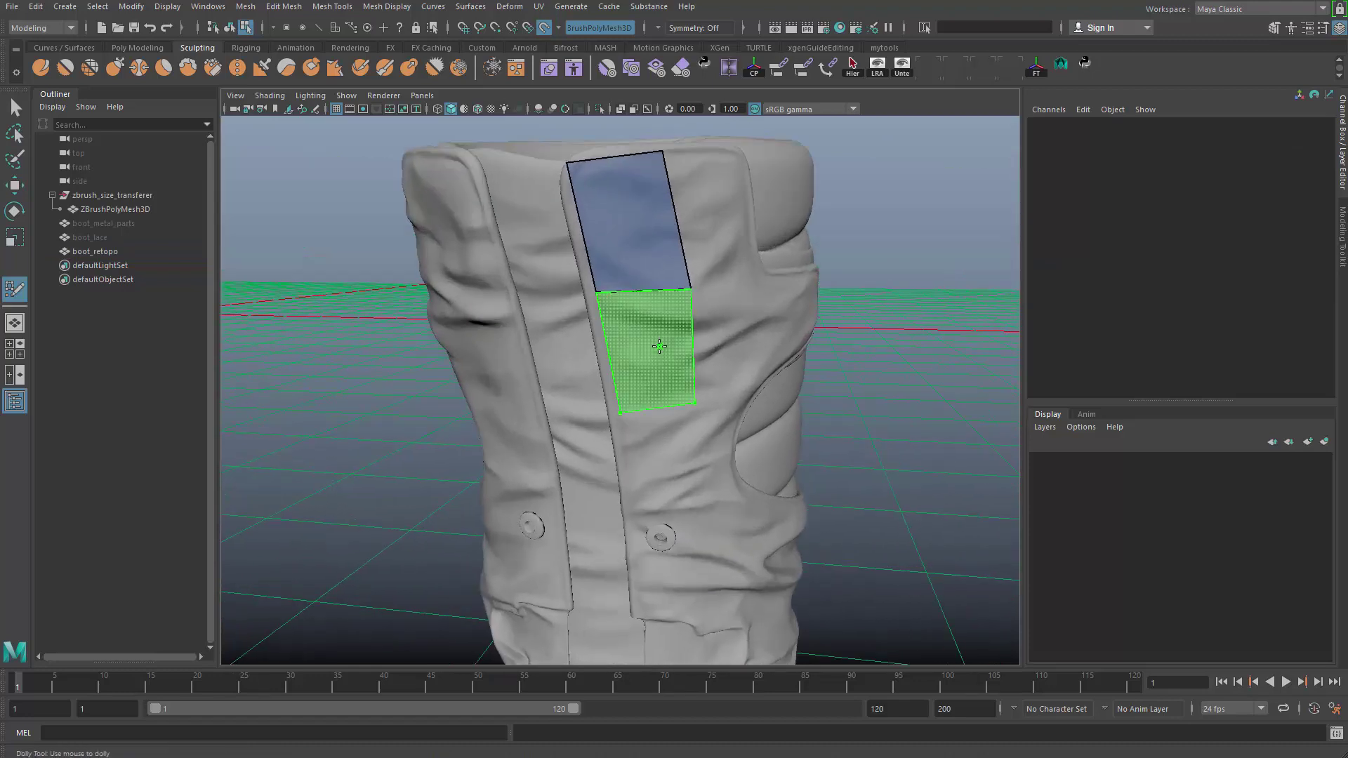
left_click(659, 346, "shift")
- Raise the edge shared by the two quads and align the strip's lacing-side vertices with the flap's seam
left_click_drag(690, 289, 679, 266)
left_click_drag(596, 292, 583, 275)
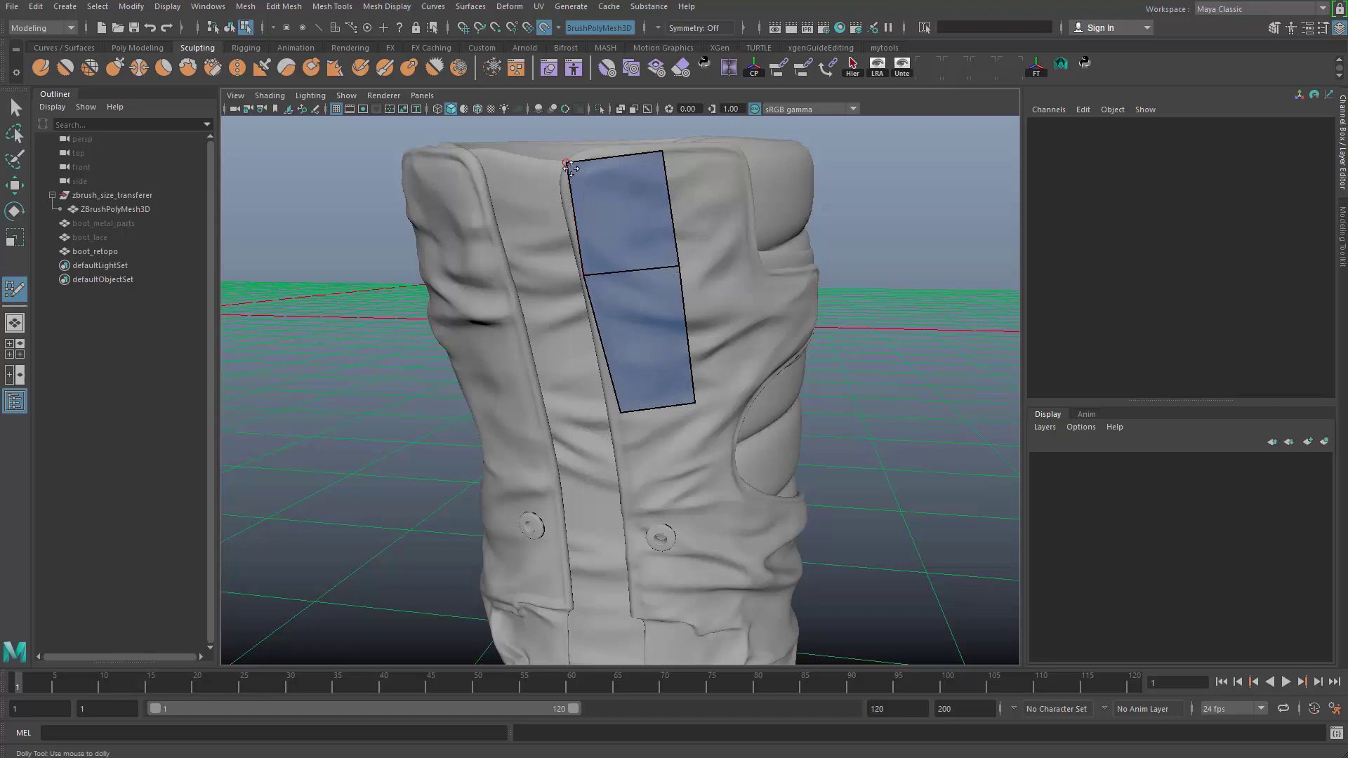
mouse_move(570, 167)
left_mouse_down()
mouse_move(580, 181)
mouse_move(576, 169)
left_mouse_up()
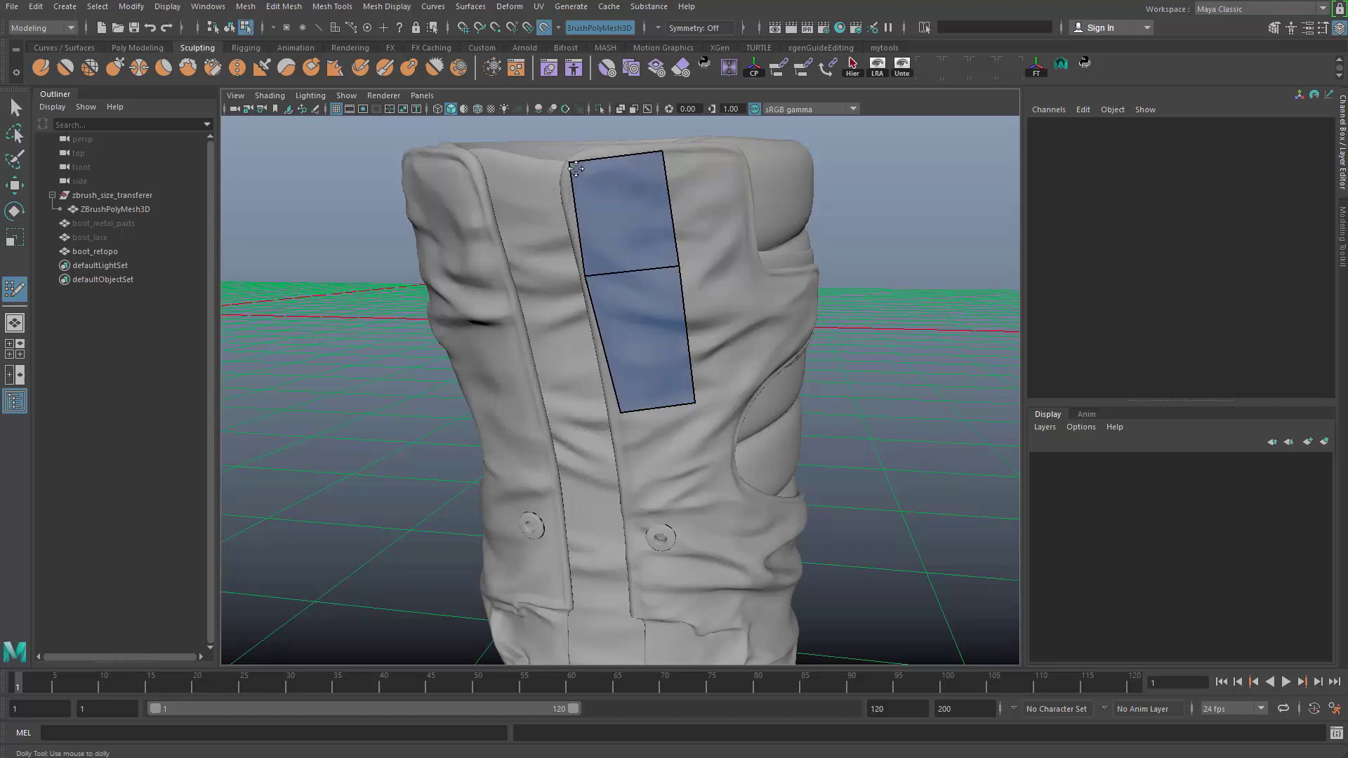
left_click_drag(623, 415, 611, 413)
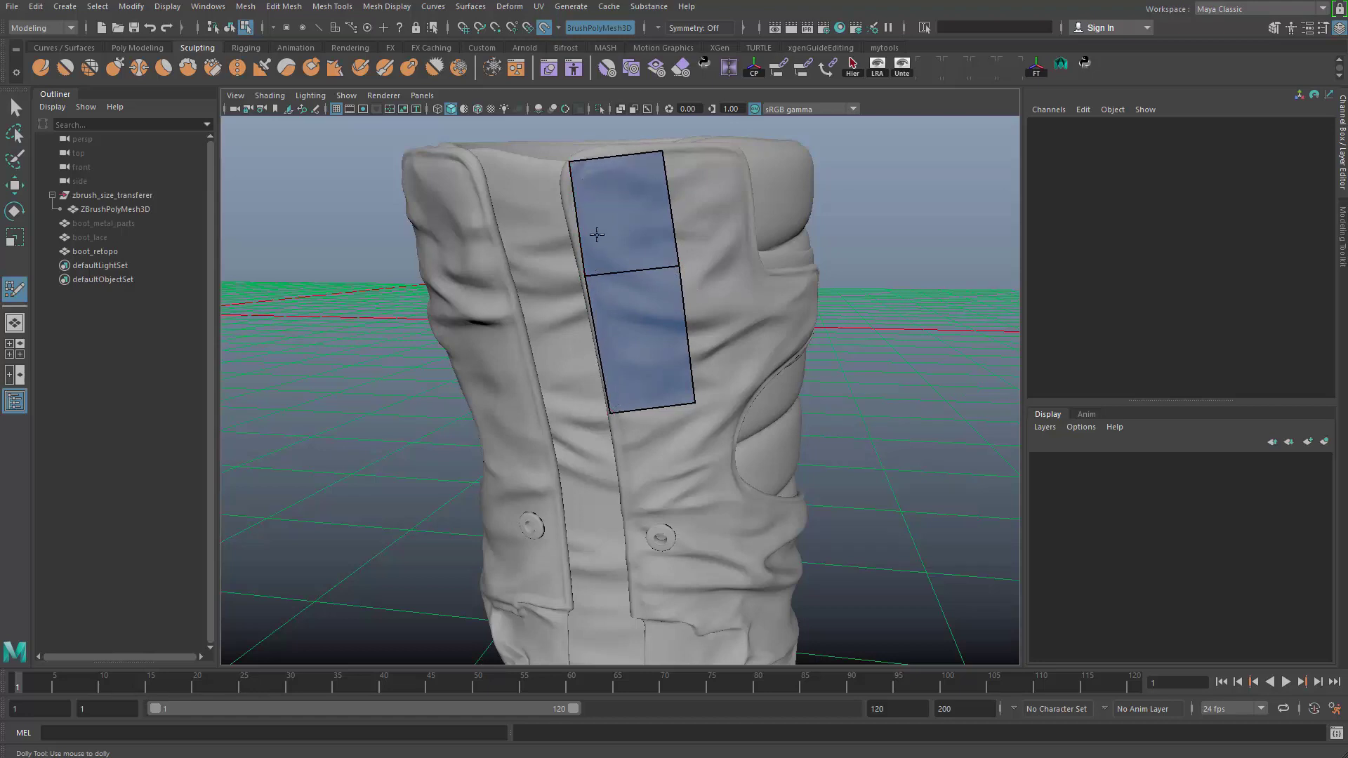
left_click_drag(574, 172, 580, 172)
- Nudge the strip's uppermost lacing-side vertex closer to the flap's rounded corner
middle_click_drag(579, 172, 631, 341, "alt")
right_click_drag(631, 341, 635, 418, "alt")
left_click_drag(635, 418, 654, 411, "alt")
right_click_drag(654, 411, 636, 506, "alt")
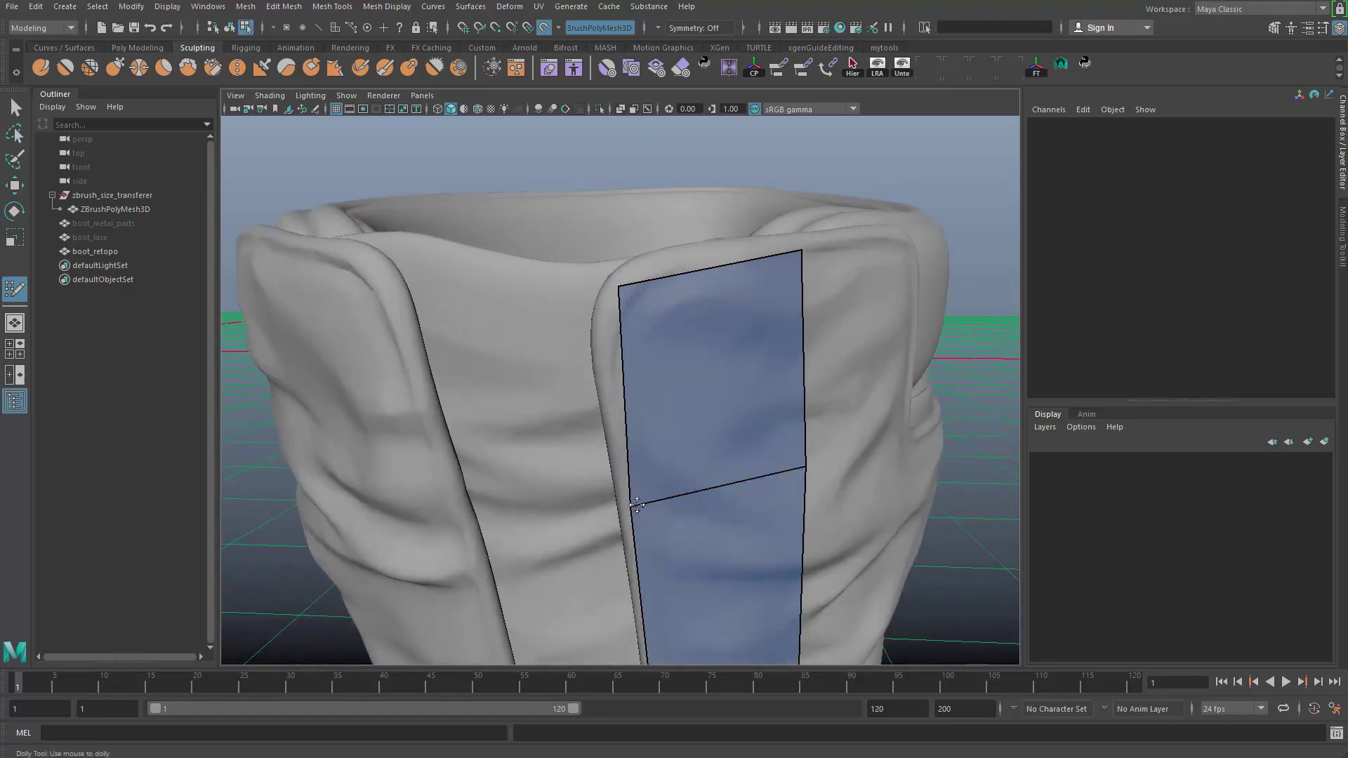
mouse_move(619, 287)
left_mouse_down()
mouse_move(626, 314)
mouse_move(607, 283)
left_mouse_up()
- Shift the strip's lowest lacing-side vertex slightly down the flap and lower its uppermost lacing-side vertex inside the rim
right_click_drag(640, 317, 611, 295, "alt")
middle_click_drag(611, 295, 586, 158, "alt")
left_click_drag(590, 211, 604, 200, "alt")
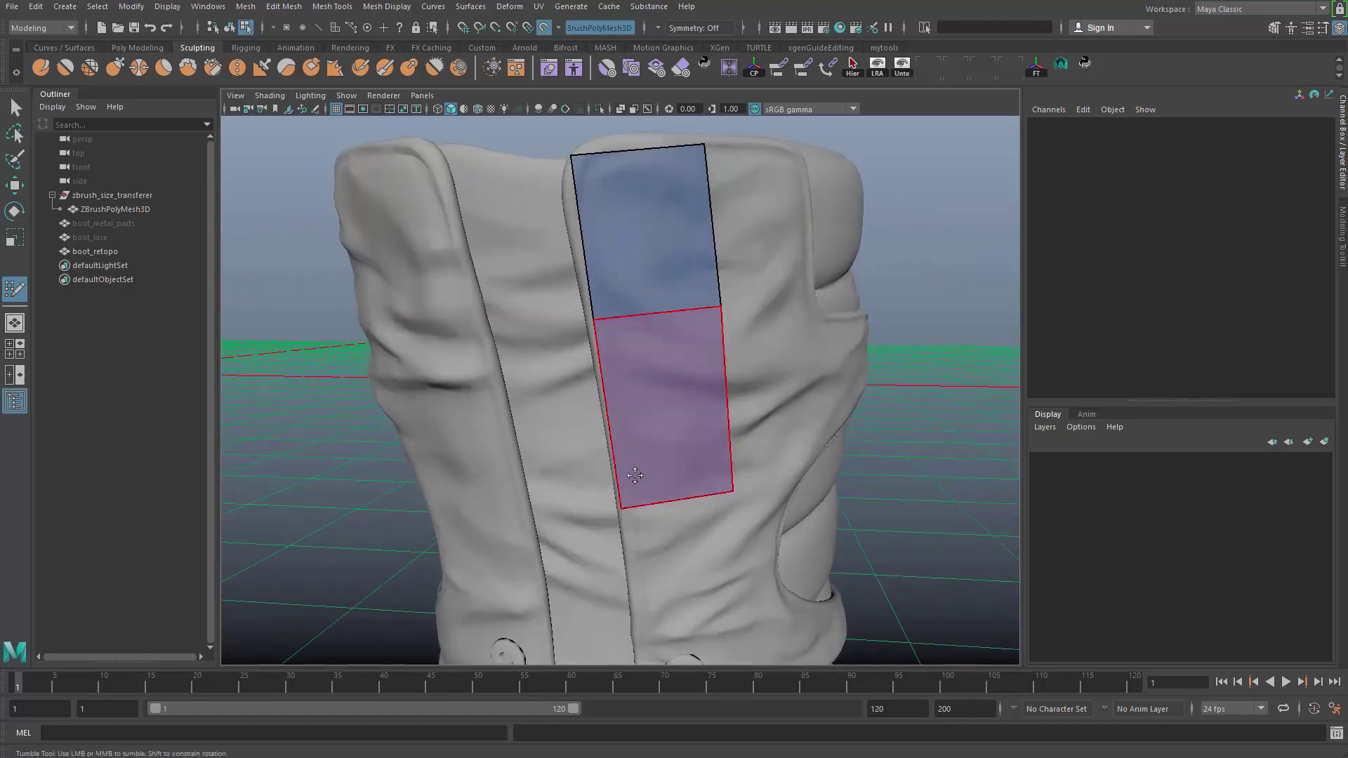
left_click_drag(621, 509, 627, 516)
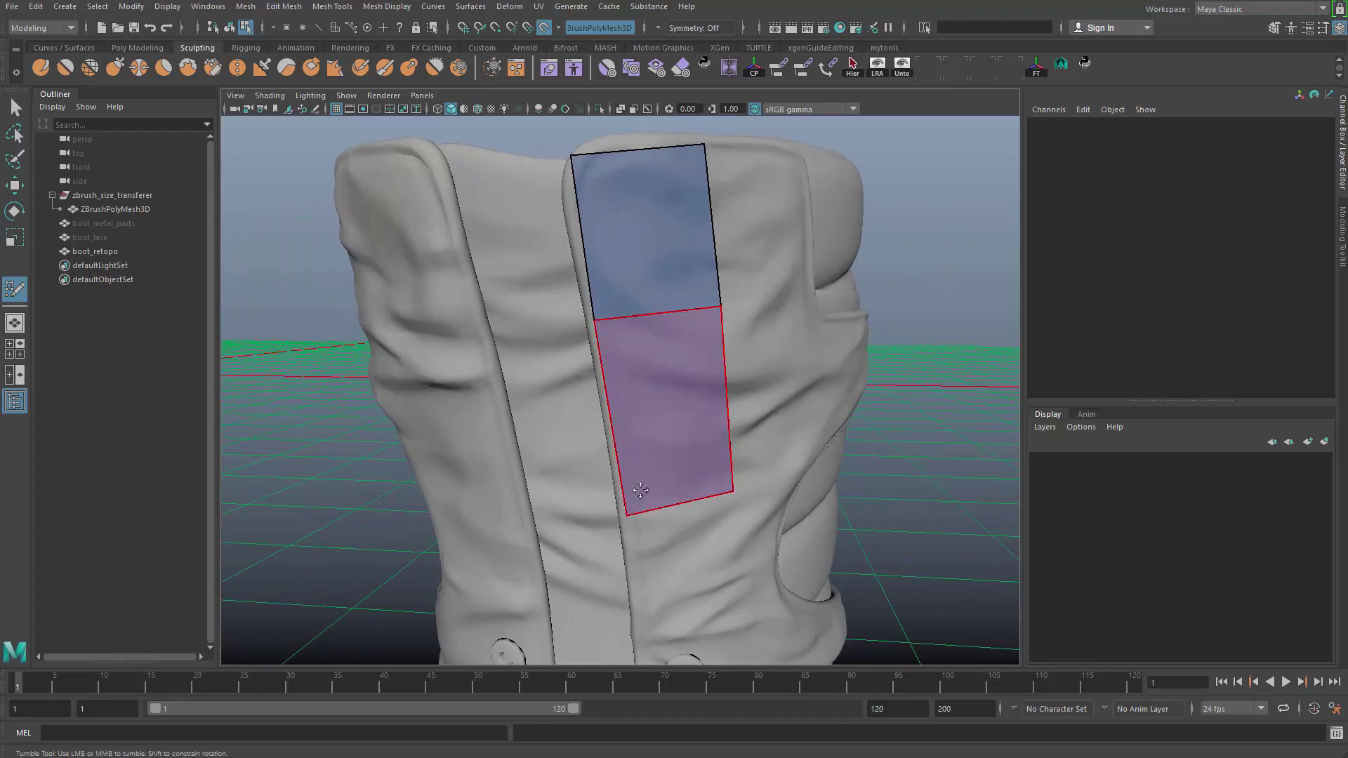
middle_click_drag(625, 393, 670, 598, "alt")
left_click_drag(670, 598, 617, 364, "alt")
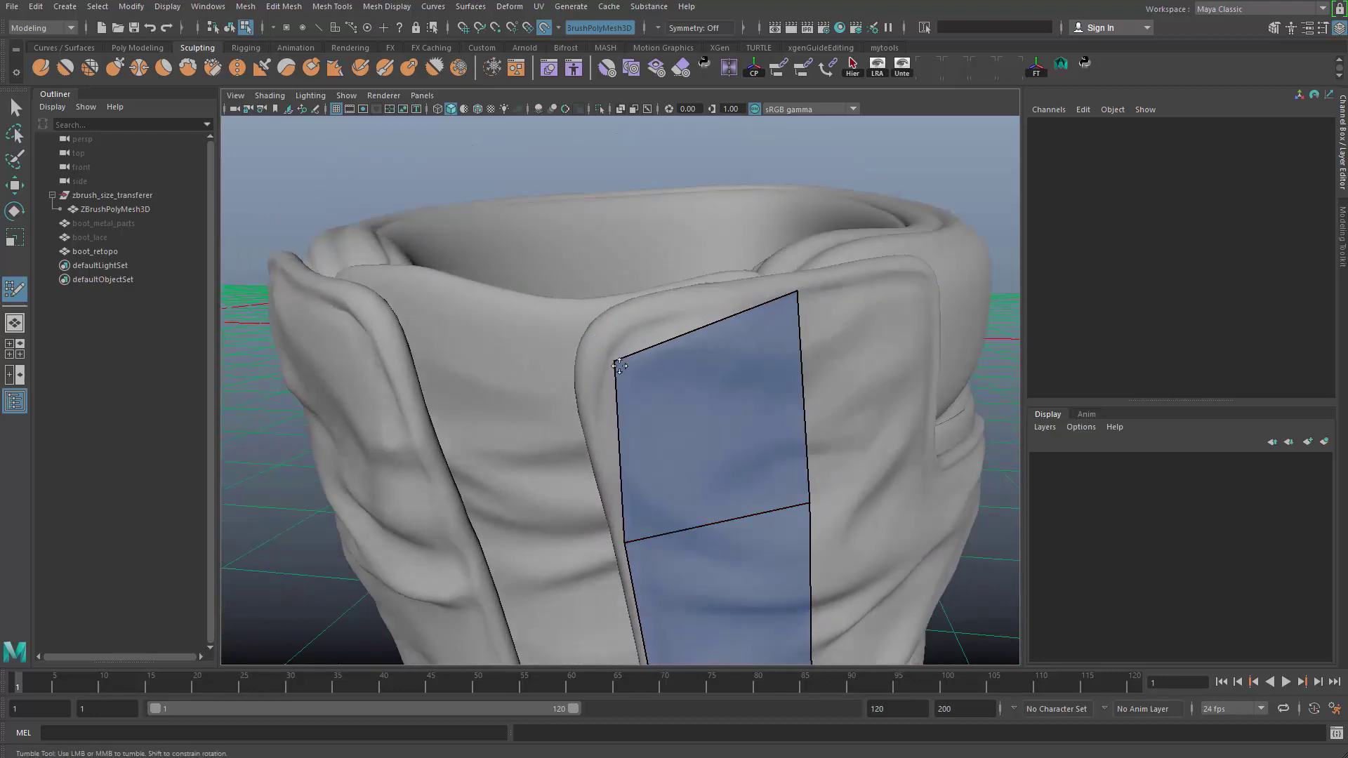
- Try lowering the strip's other top vertex and placing points along the flap's upper rim, and undo these changes
left_click_drag(797, 291, 803, 329)
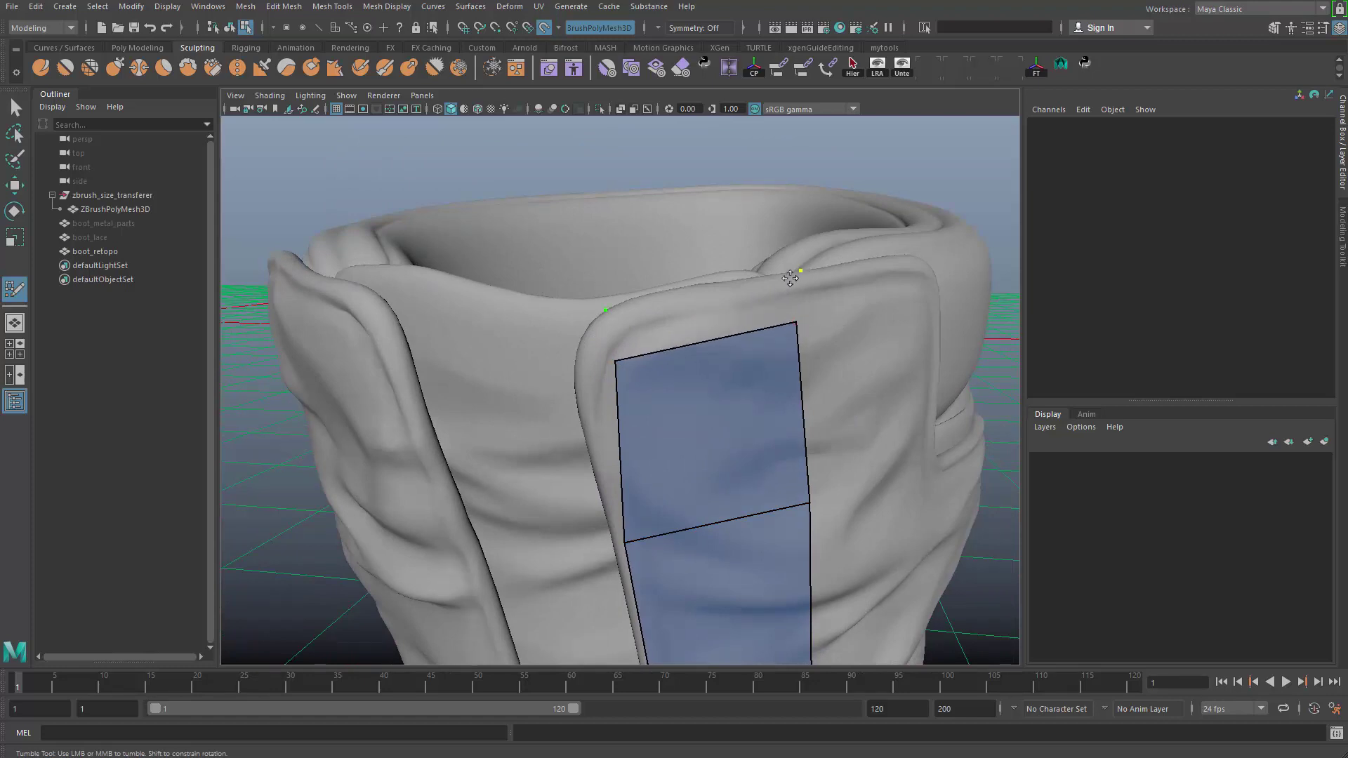
key("ctrl+z")
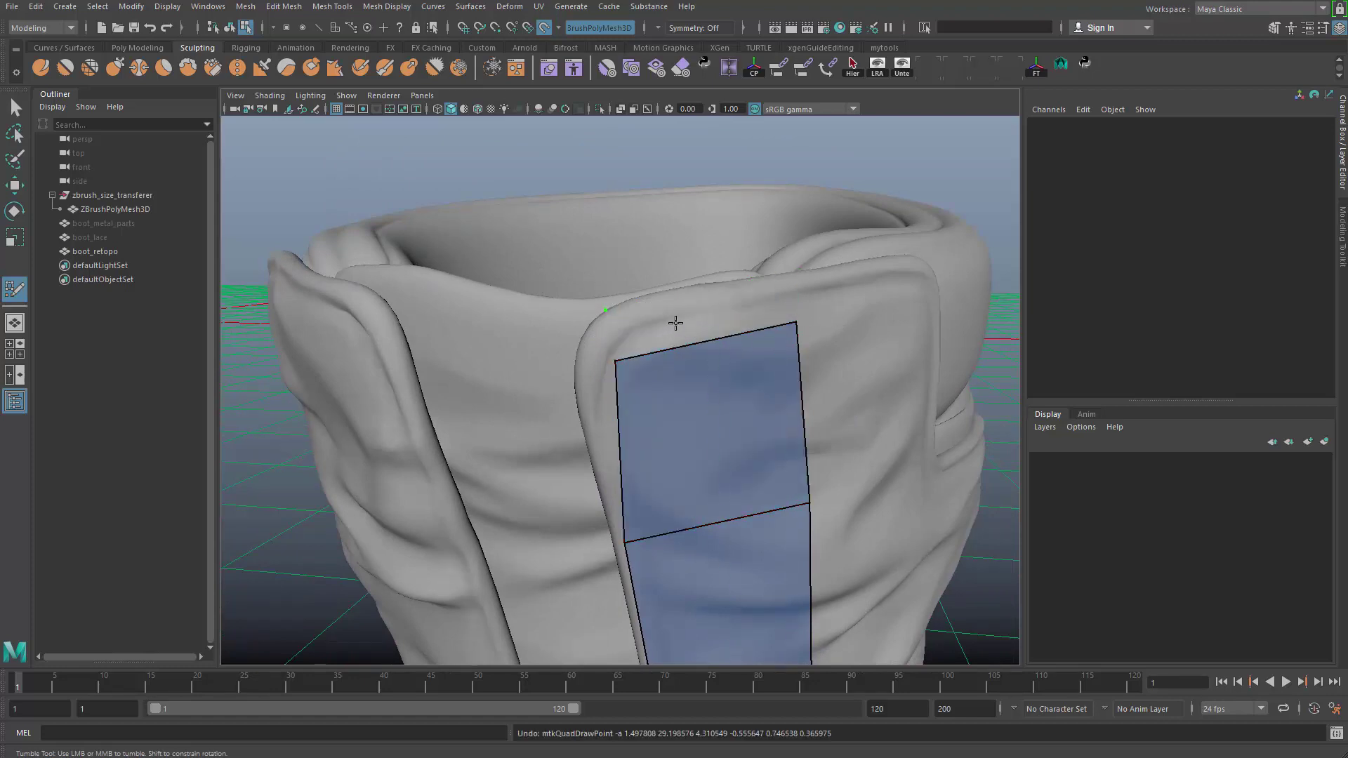
key("ctrl+z")
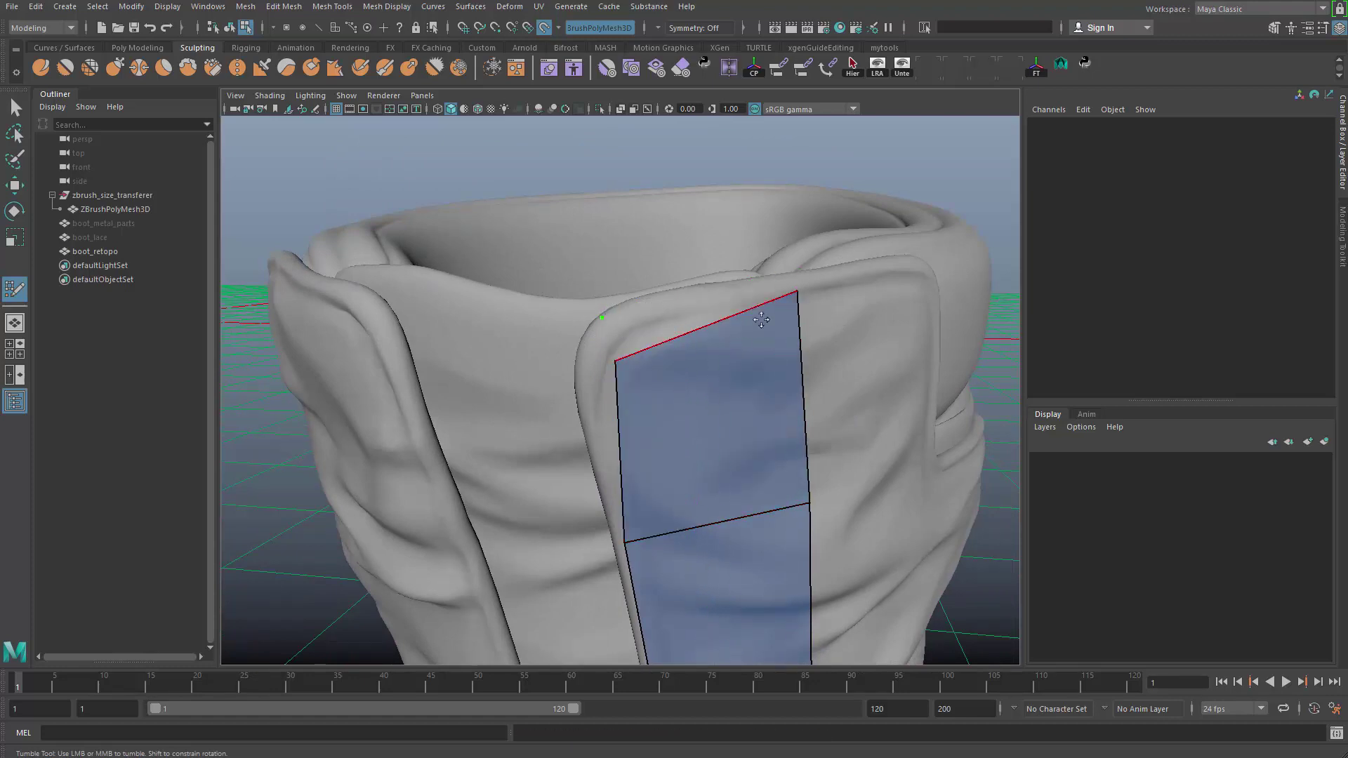
- Move the strip's upper vertices inward, away from the flap's rim and lacing-side edge, to free the rounded corner
left_click_drag(796, 292, 803, 310)
left_click_drag(618, 360, 644, 358)
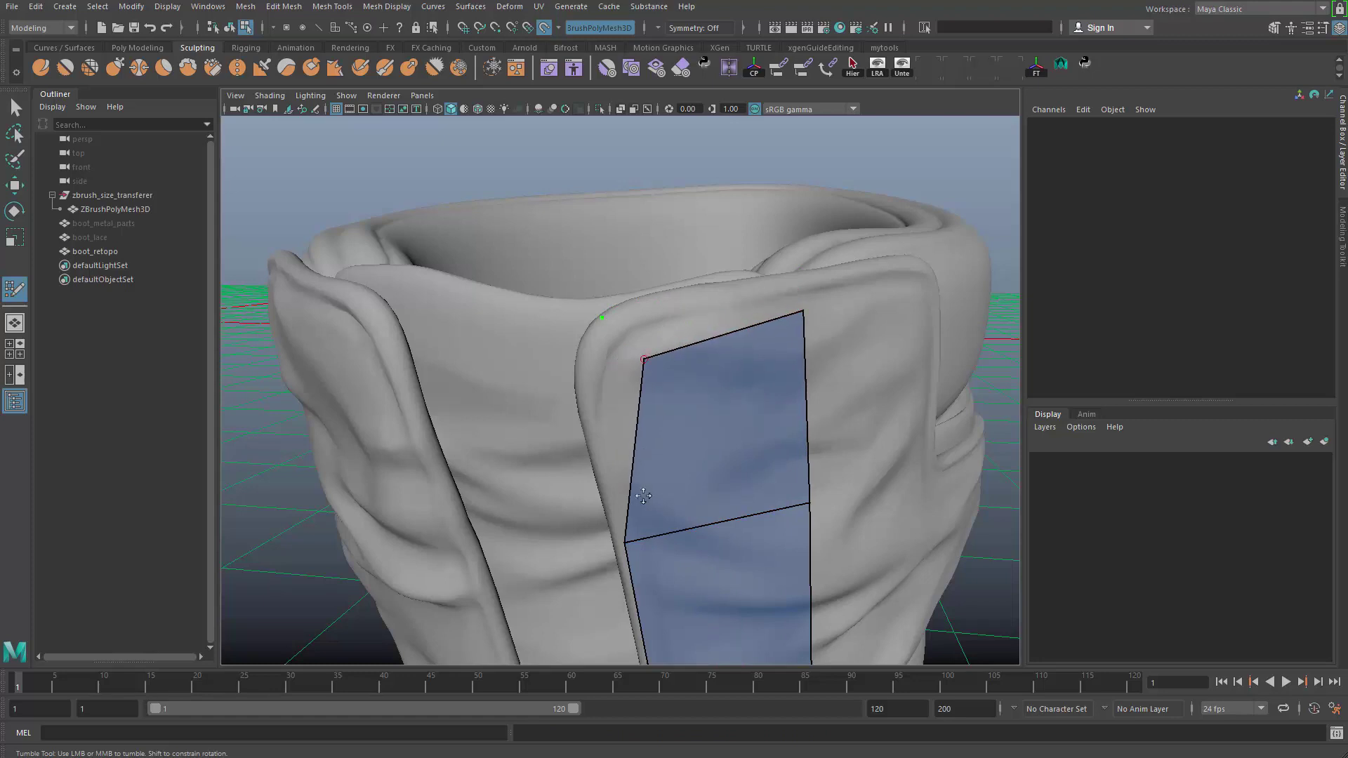
left_click_drag(625, 542, 647, 540)
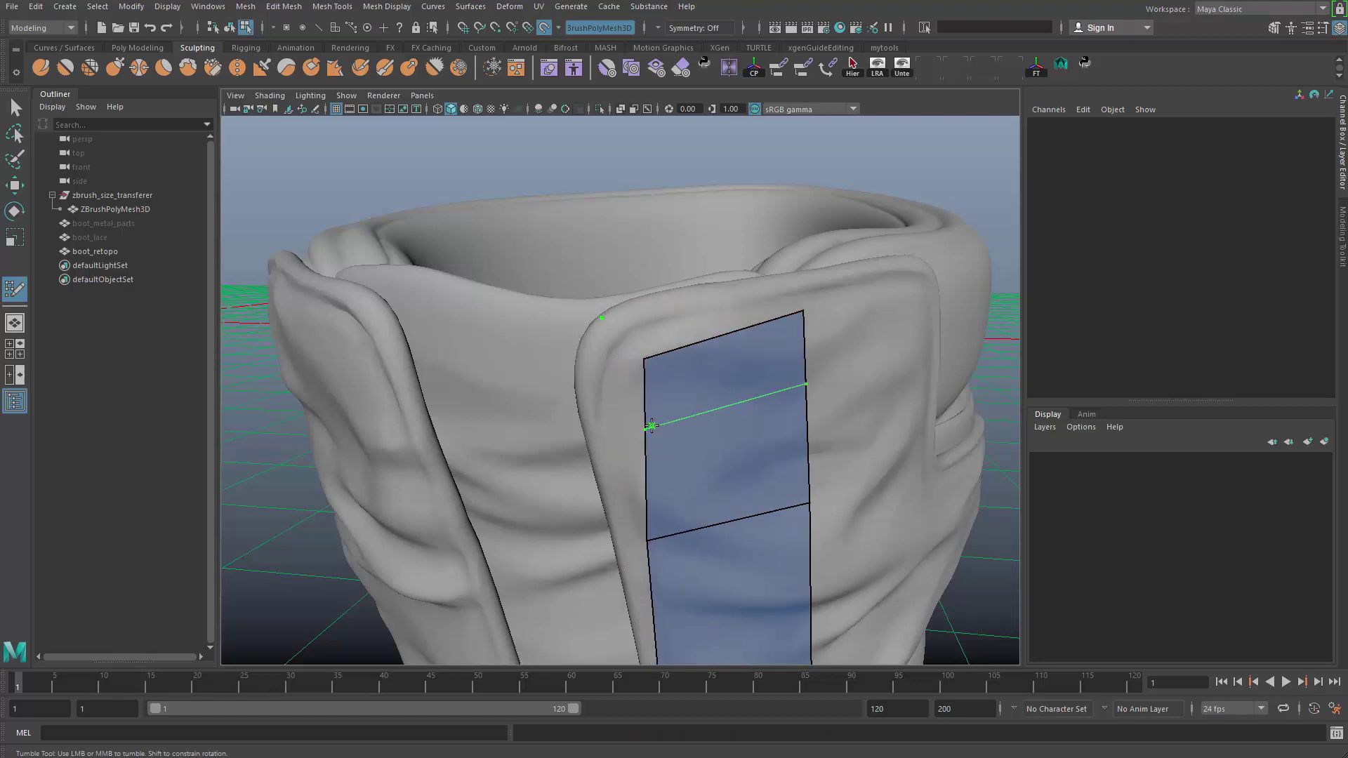
left_click_drag(644, 358, 675, 398)
- Place points around the flap's rounded corner and fill two quads that follow the rim around it
left_click(617, 393)
left_click(645, 343)
left_click(609, 352, "shift")
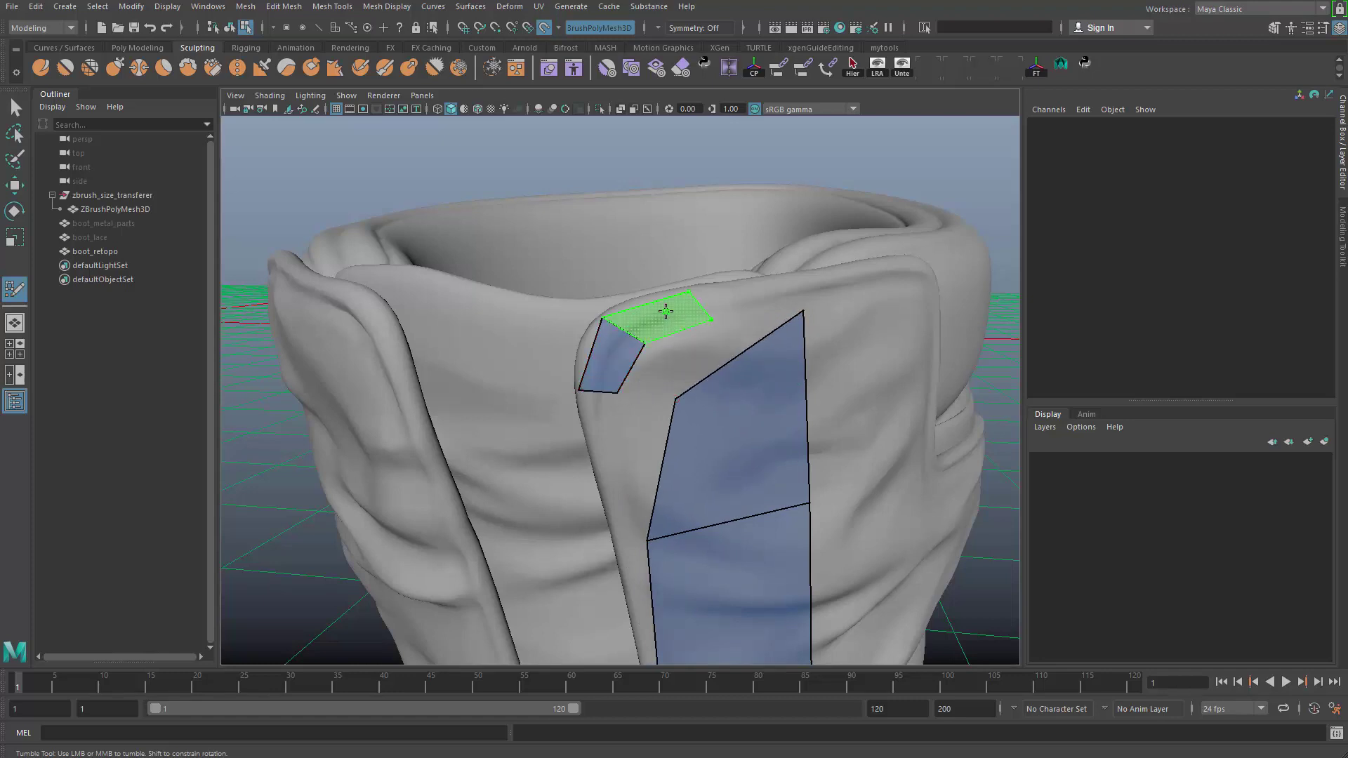
left_click(665, 311, "shift")
- Weld the strip's top vertices to the inner side of the rim quads and narrow the strip's upper end
left_click_drag(803, 311, 772, 359)
left_click_drag(675, 398, 774, 361)
left_click_drag(774, 360, 747, 327)
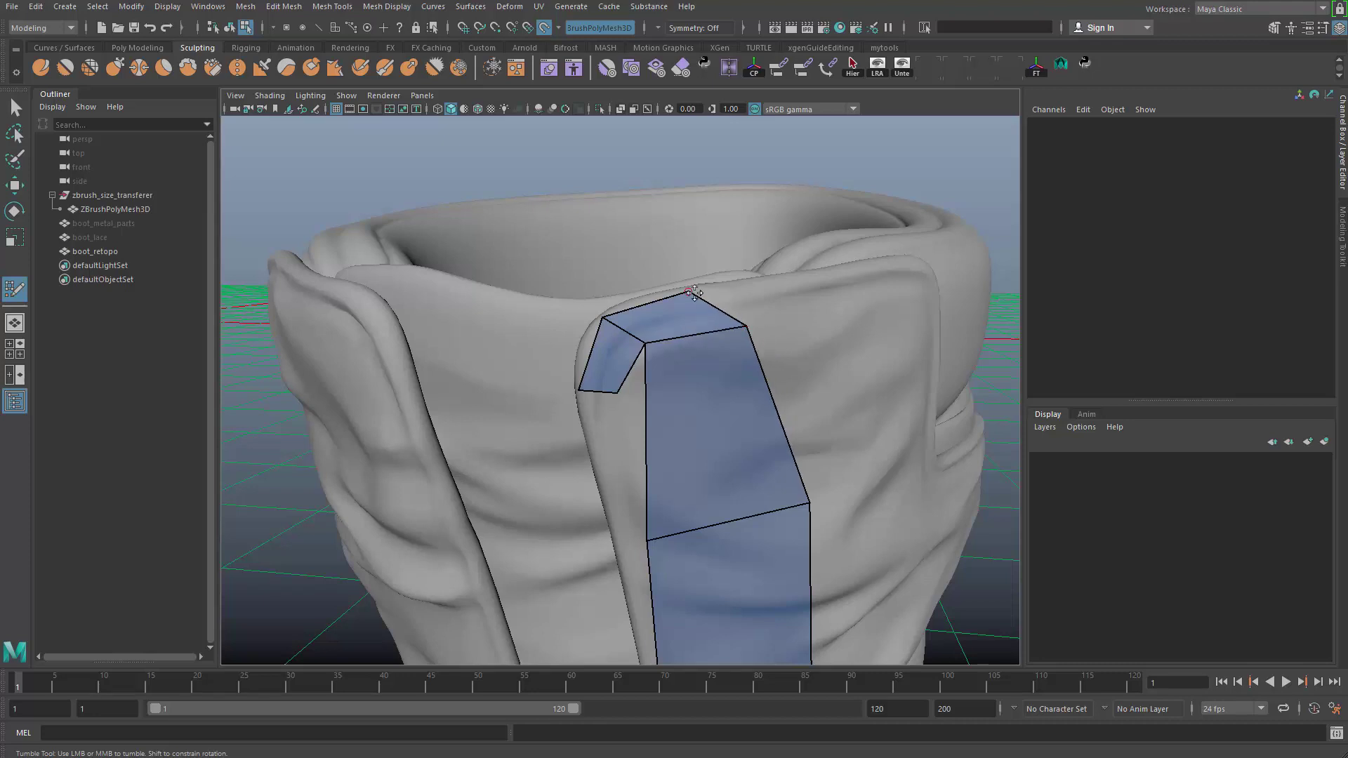
mouse_move(692, 294)
left_mouse_down()
mouse_move(739, 290)
mouse_move(668, 297)
left_mouse_up()
left_click_drag(746, 328, 688, 331)
- Extend the patch away from the lacing with one more quad along the rim and one larger quad beneath it
left_click(801, 323)
left_click(744, 302, "shift")
left_click_drag(811, 505, 736, 524)
left_click(833, 494)
left_click(769, 484, "shift")
- Fill two long quads running down the flap's lacing-side edge from the rounded corner to the strip's cross edge
middle_click_drag(613, 523, 631, 490, "alt")
left_click_drag(664, 507, 697, 506)
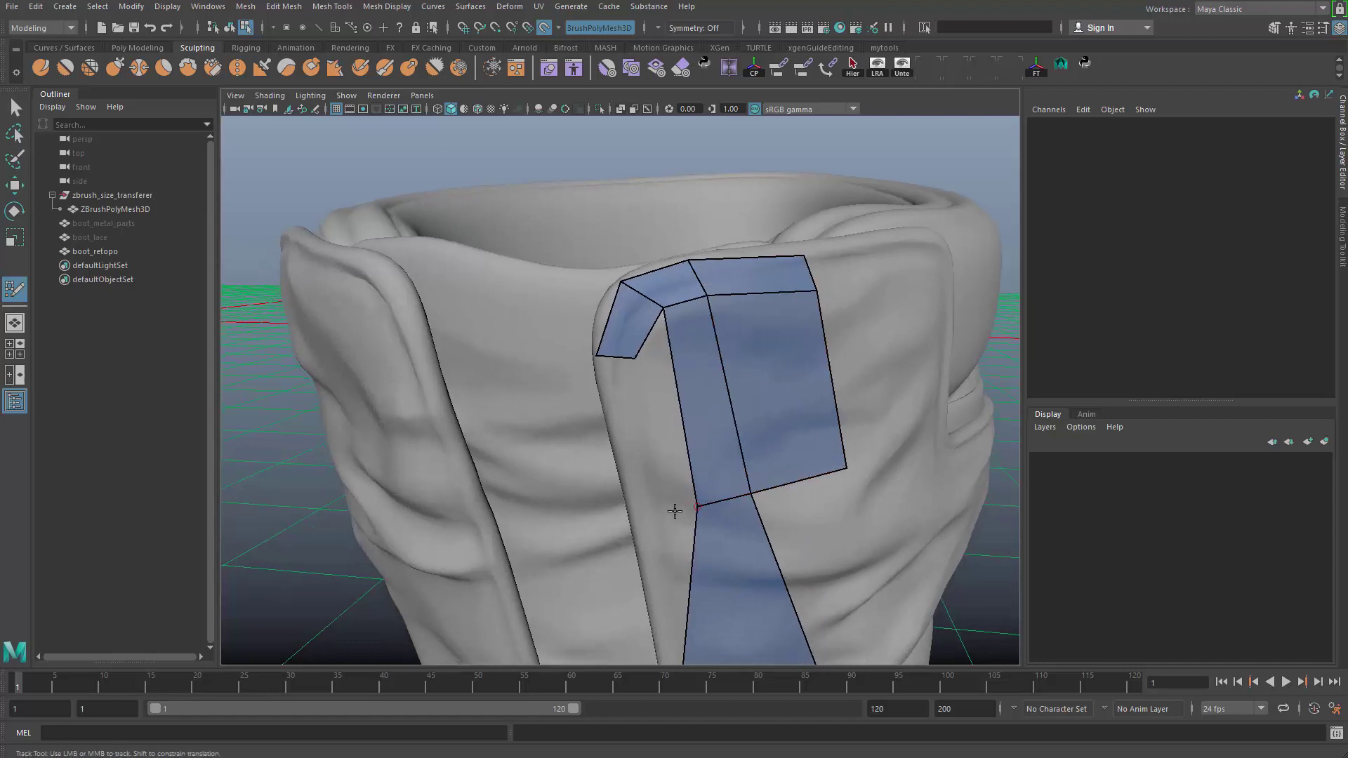
left_click(653, 515)
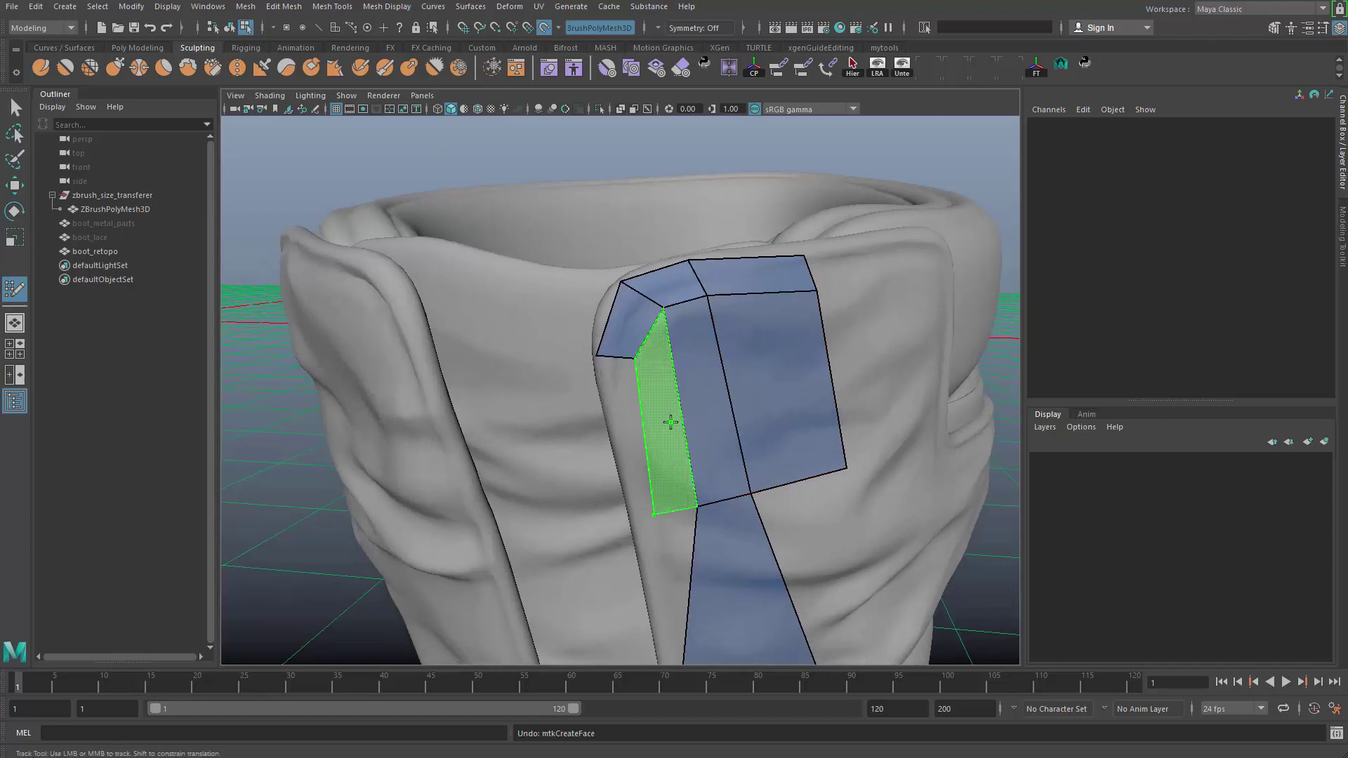
left_click(651, 436, "shift")
left_click(637, 443, "shift")
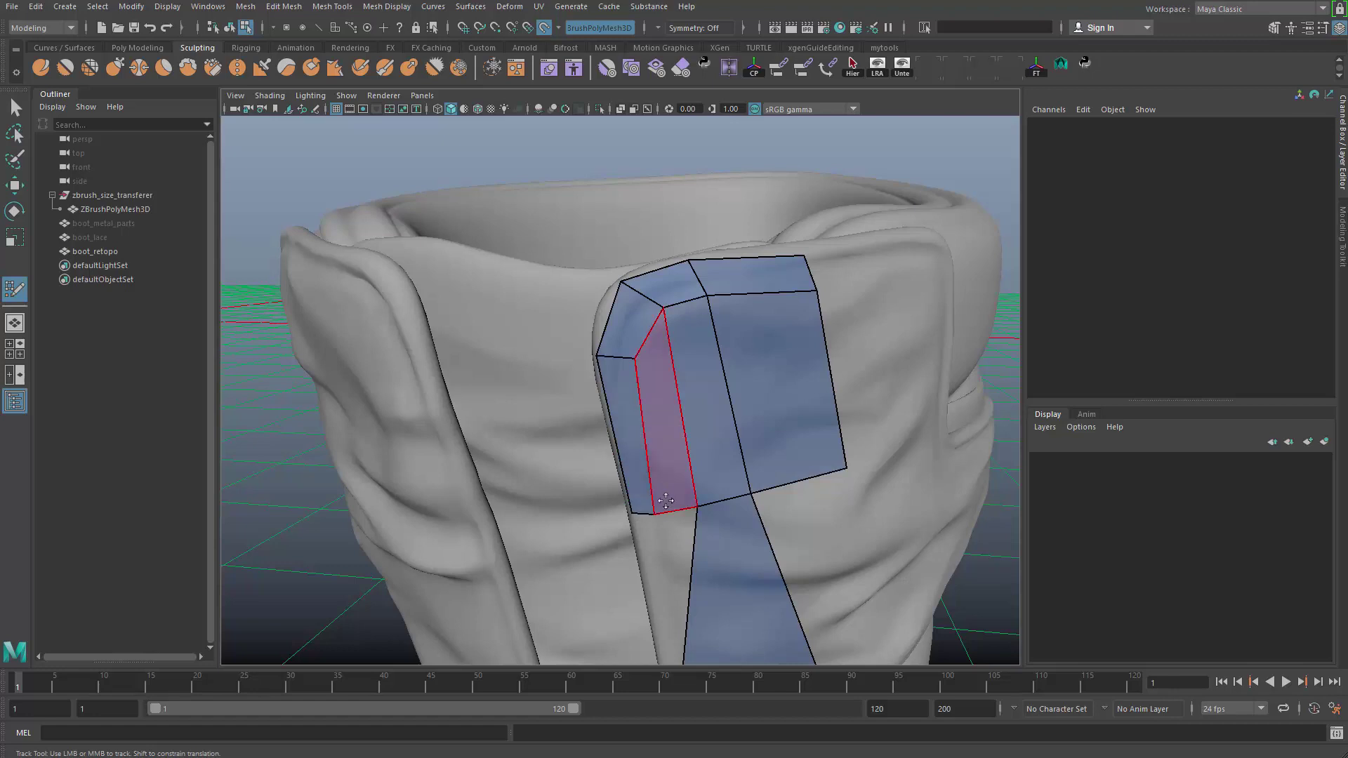
- Shift the strip's lowest lacing-side vertex inward, away from the flap's edge
left_click_drag(645, 443, 563, 343, "alt")
middle_click_drag(563, 343, 564, 337, "alt")
left_click_drag(664, 489, 737, 477)
right_click_drag(741, 476, 772, 449, "alt")
middle_click_drag(772, 449, 764, 508, "alt")
left_click_drag(763, 508, 782, 507, "alt")
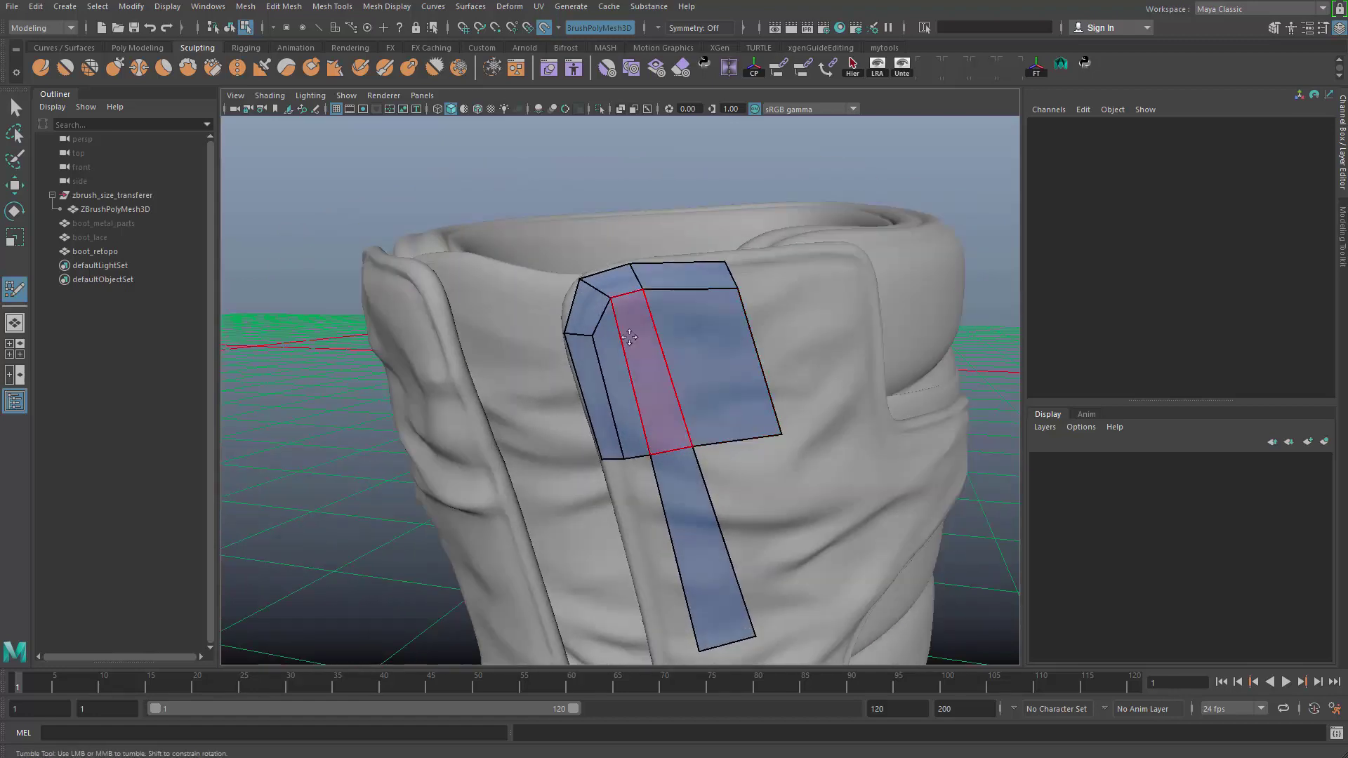
- Insert an edge loop across the tall quads below the rim and even out the vertices around it
left_click_drag(612, 305, 633, 305)
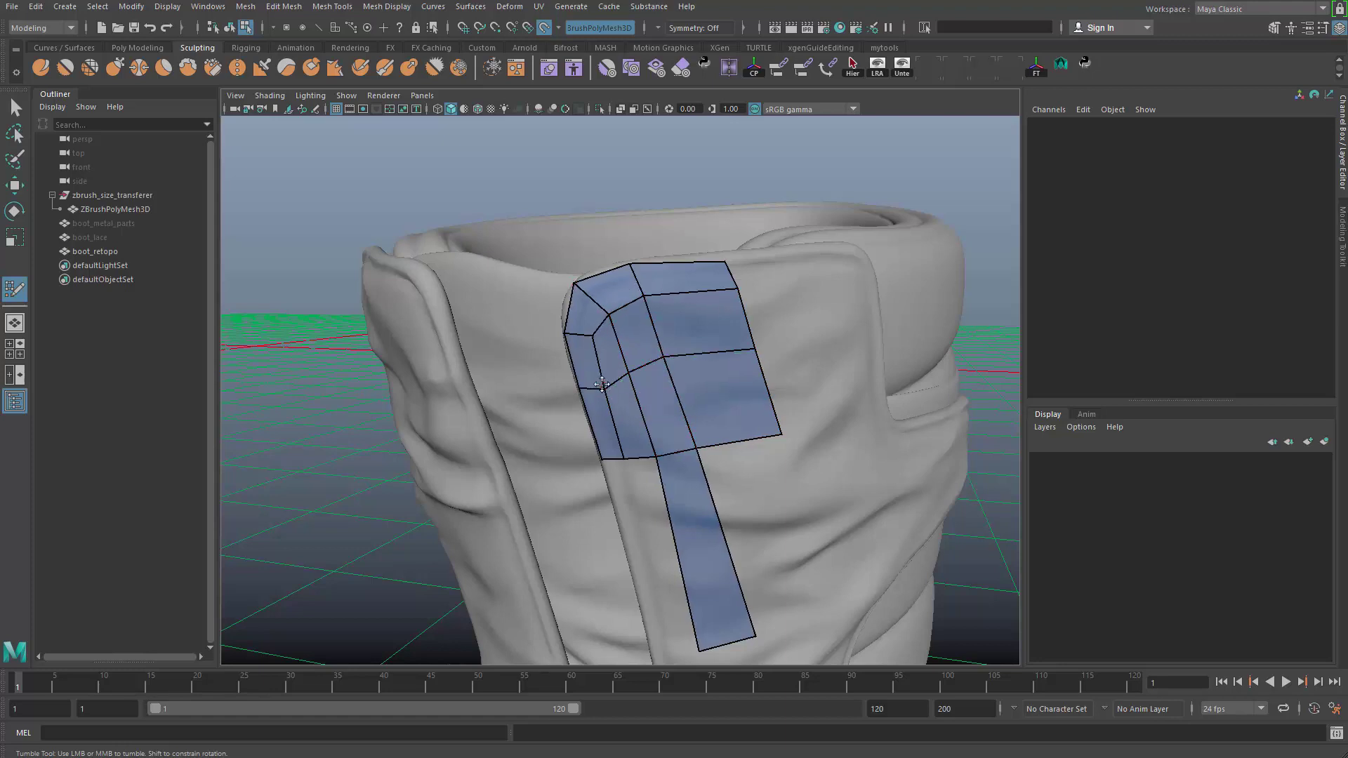
left_click_drag(664, 360, 671, 366)
left_click_drag(645, 297, 646, 303)
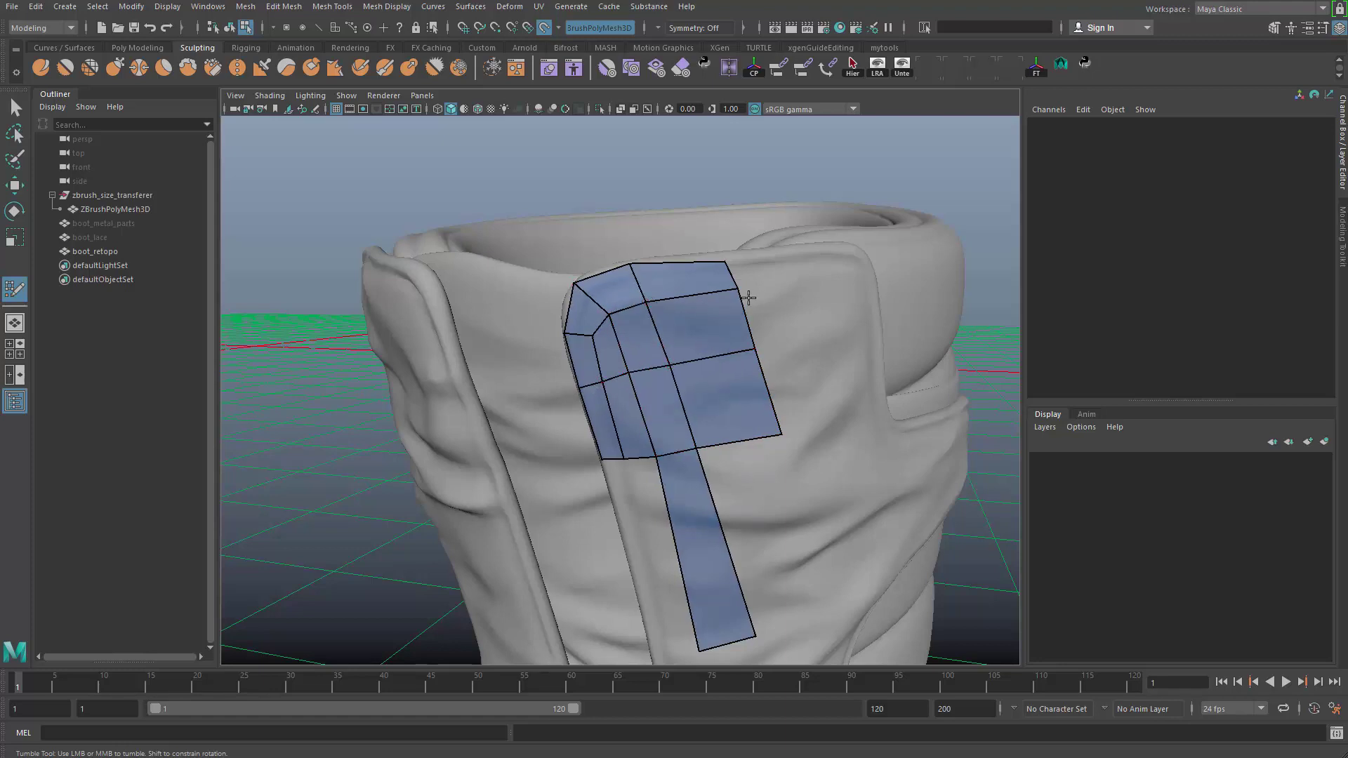
left_click_drag(738, 289, 739, 297)
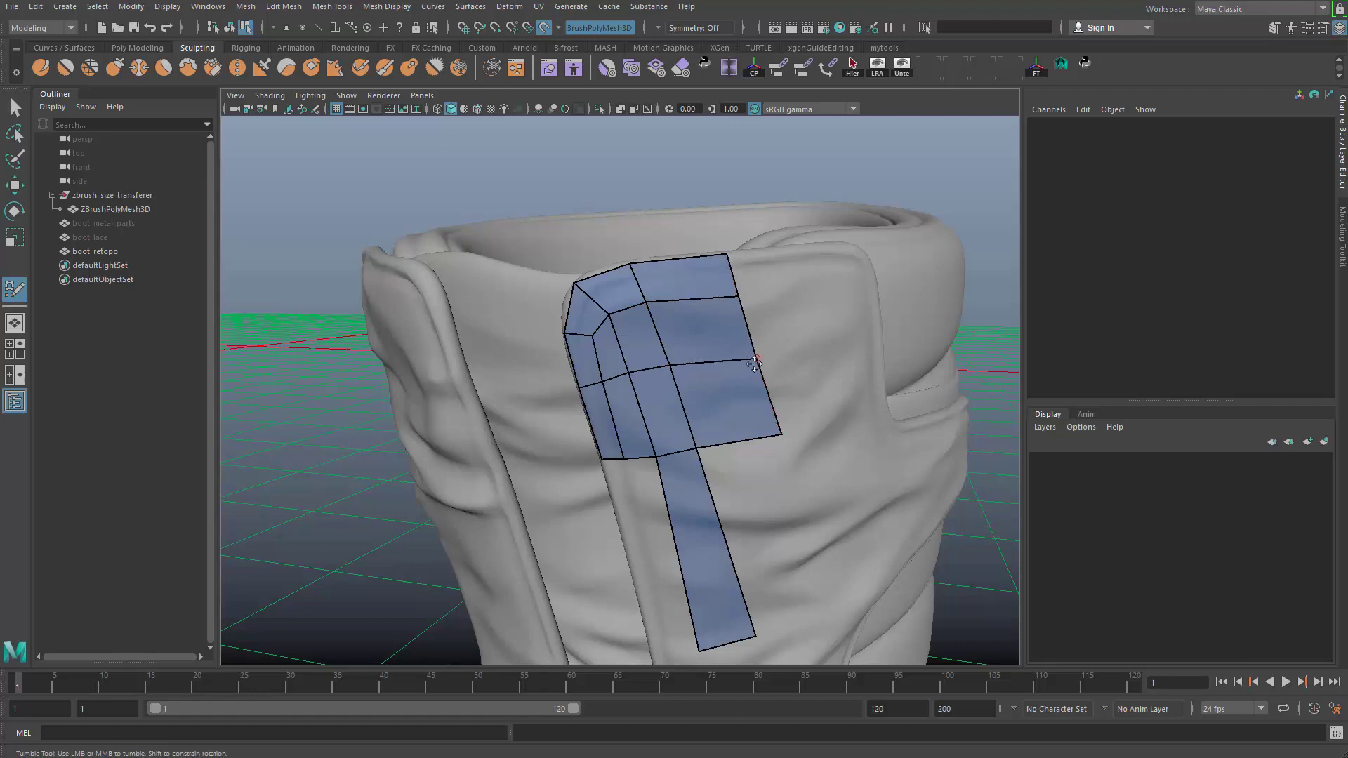
left_click(695, 359, "ctrl+shift")
left_click(676, 368, "ctrl")
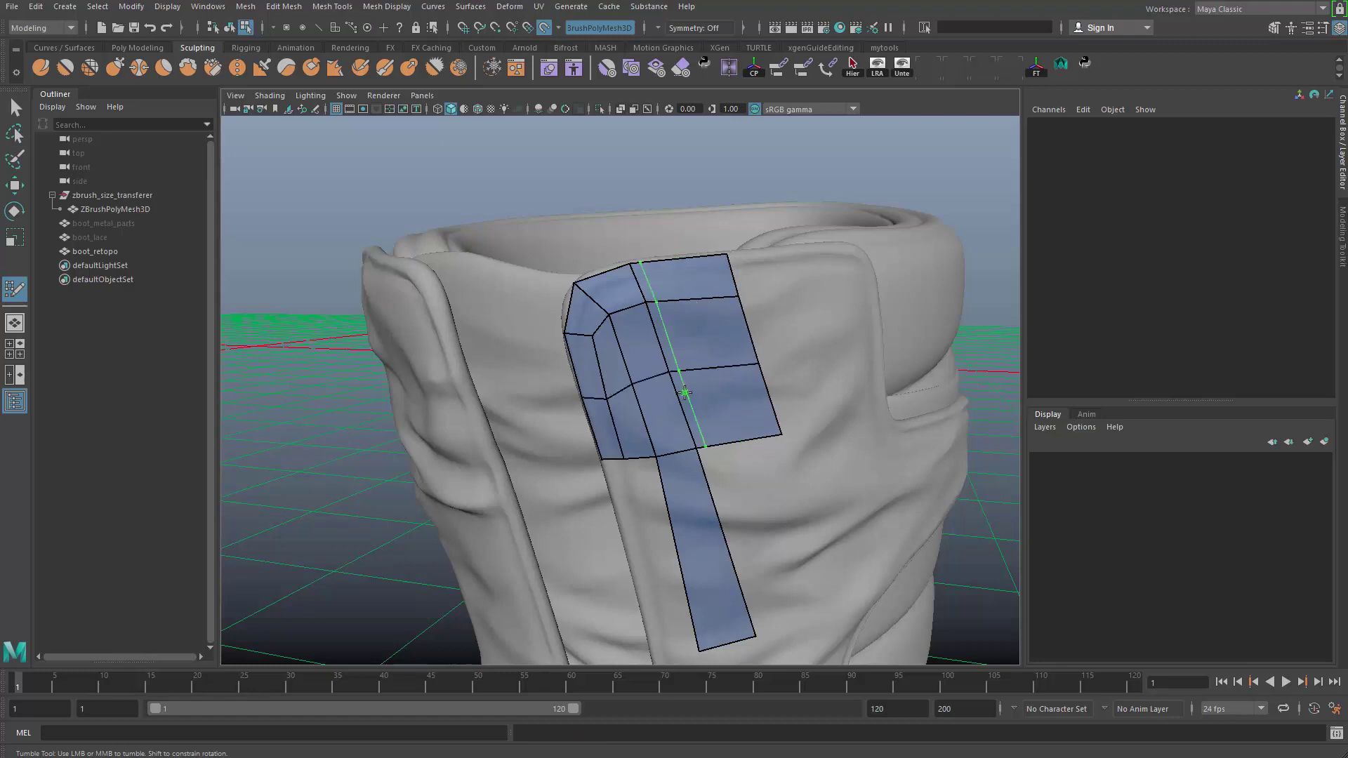
- Narrow the strip's lower end and reduce the patch to just two quads along the flap's upper rim
left_click_drag(753, 632, 737, 638)
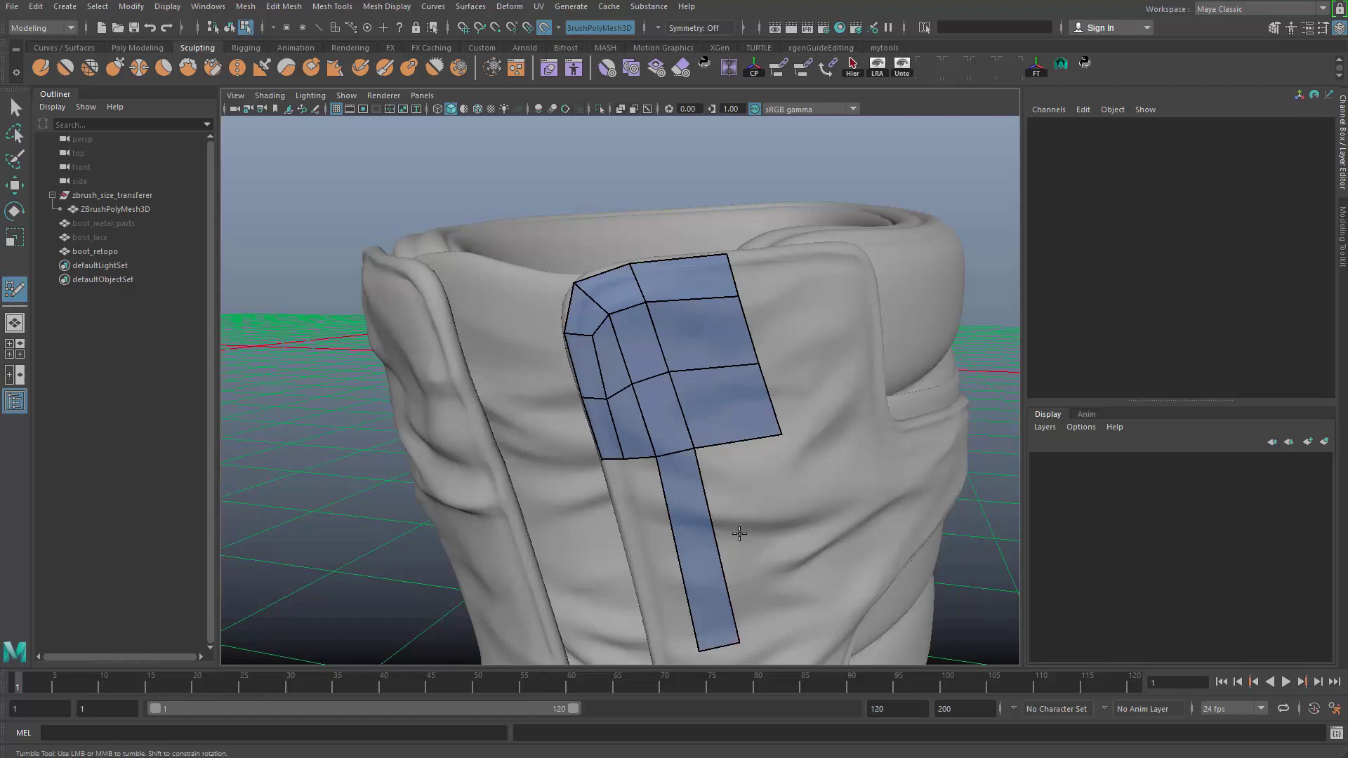
right_click_drag(740, 533, 512, 517, "alt")
left_click_drag(470, 495, 512, 517, "alt")
right_click_drag(512, 517, 521, 482, "alt")
left_click_drag(522, 482, 455, 487, "alt")
right_click_drag(455, 487, 646, 491, "alt")
mouse_move(675, 537)
left_mouse_down("alt")
mouse_move(674, 444)
mouse_move(658, 502)
mouse_move(628, 316)
mouse_move(598, 358)
mouse_move(616, 301)
mouse_move(602, 295)
mouse_move(666, 426)
mouse_move(663, 379)
mouse_move(635, 337)
mouse_move(597, 327)
mouse_move(594, 256)
mouse_move(620, 293)
left_mouse_up("alt")
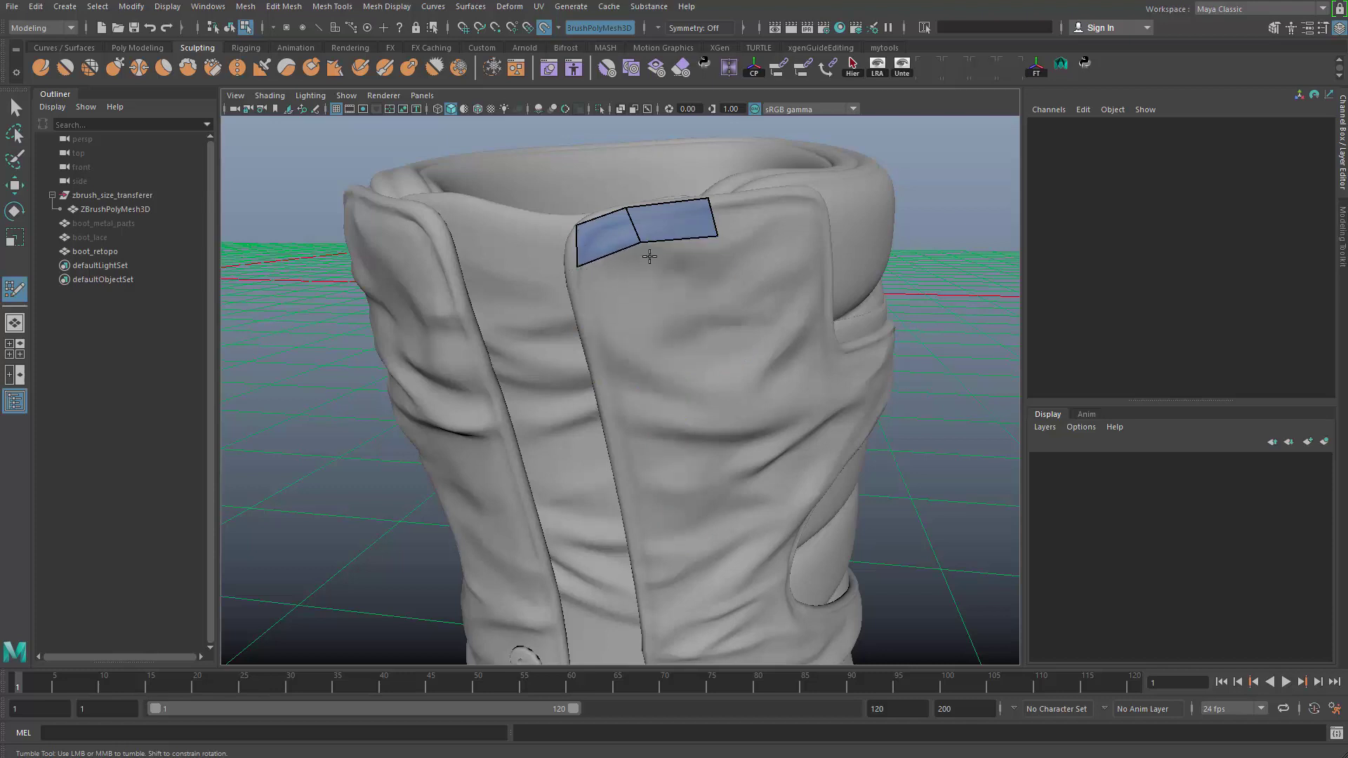
- Straighten the lower edge of the two rim quads and fill two larger quads directly beneath them
mouse_move(640, 242)
left_mouse_down()
mouse_move(635, 328)
mouse_move(640, 253)
left_mouse_up()
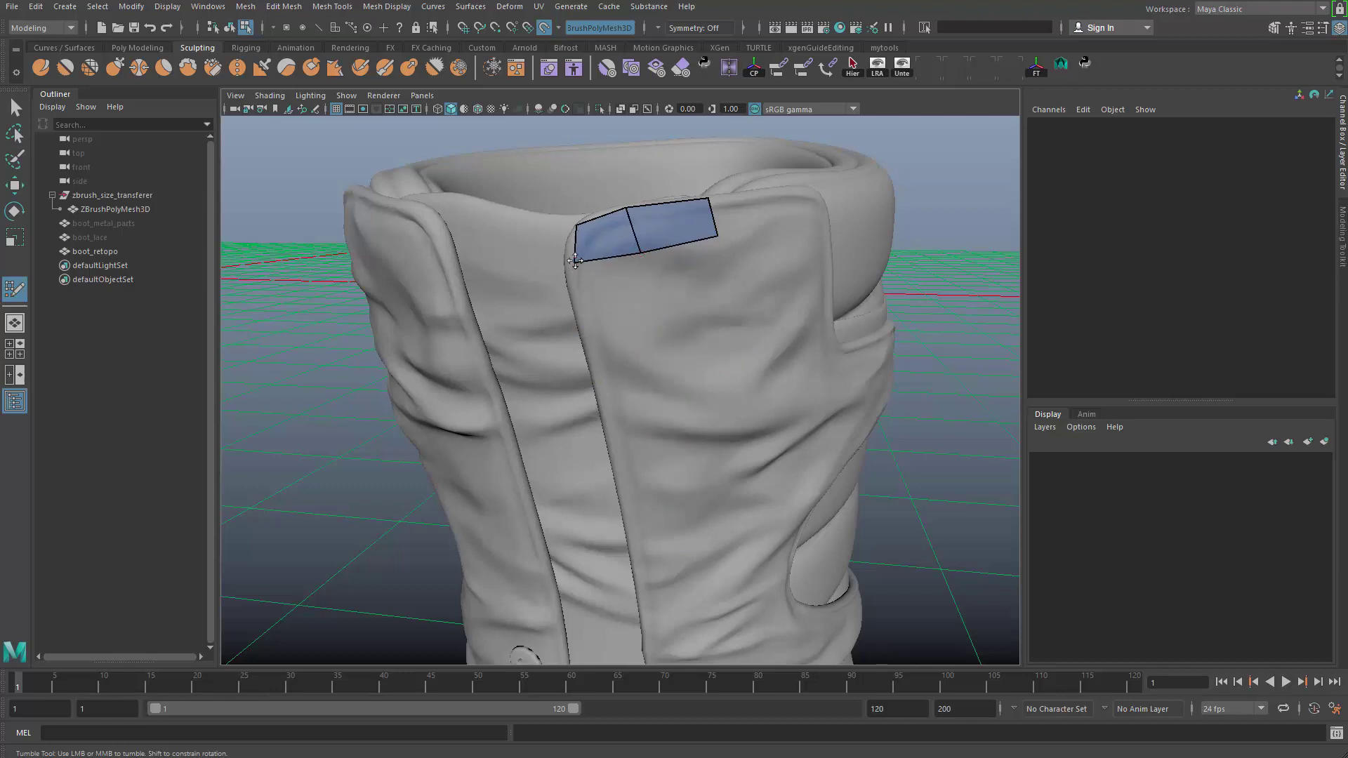
left_click(648, 345, "shift")
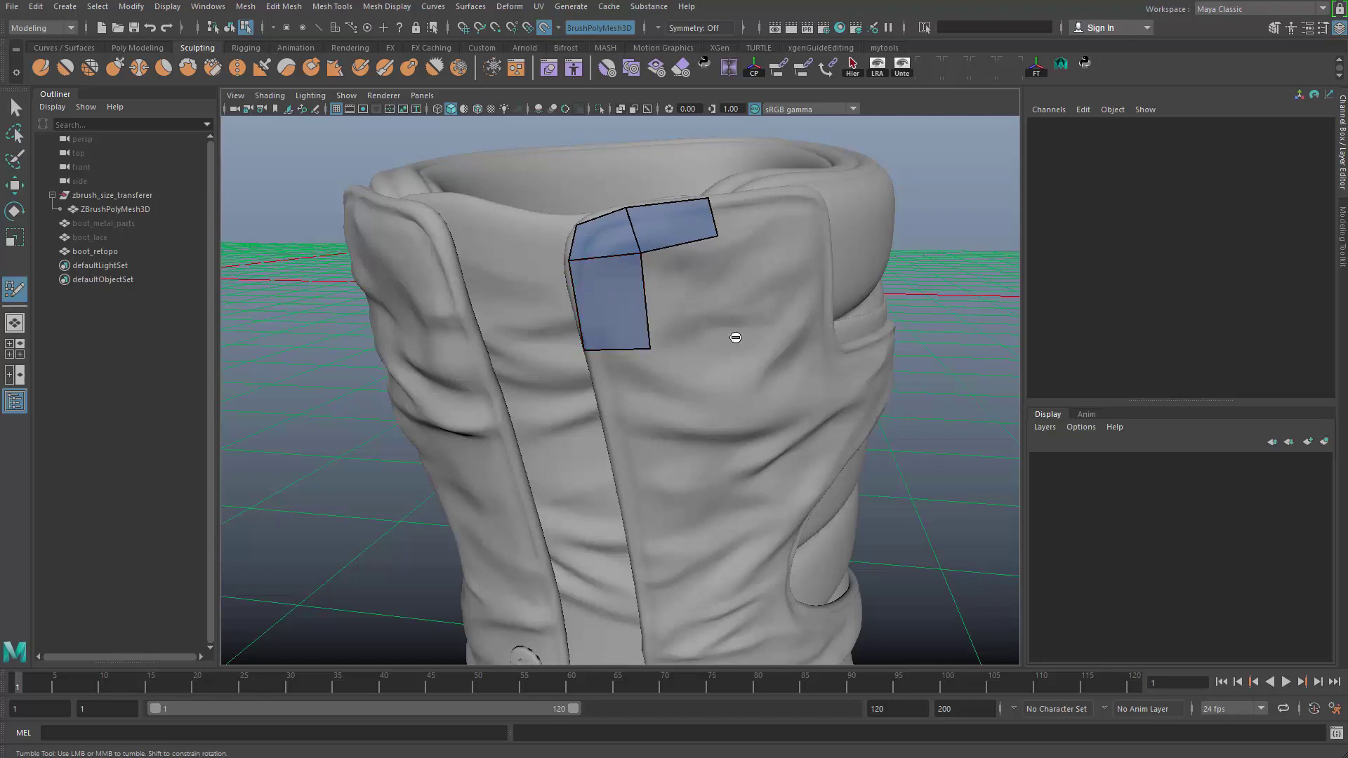
left_click(710, 322, "shift")
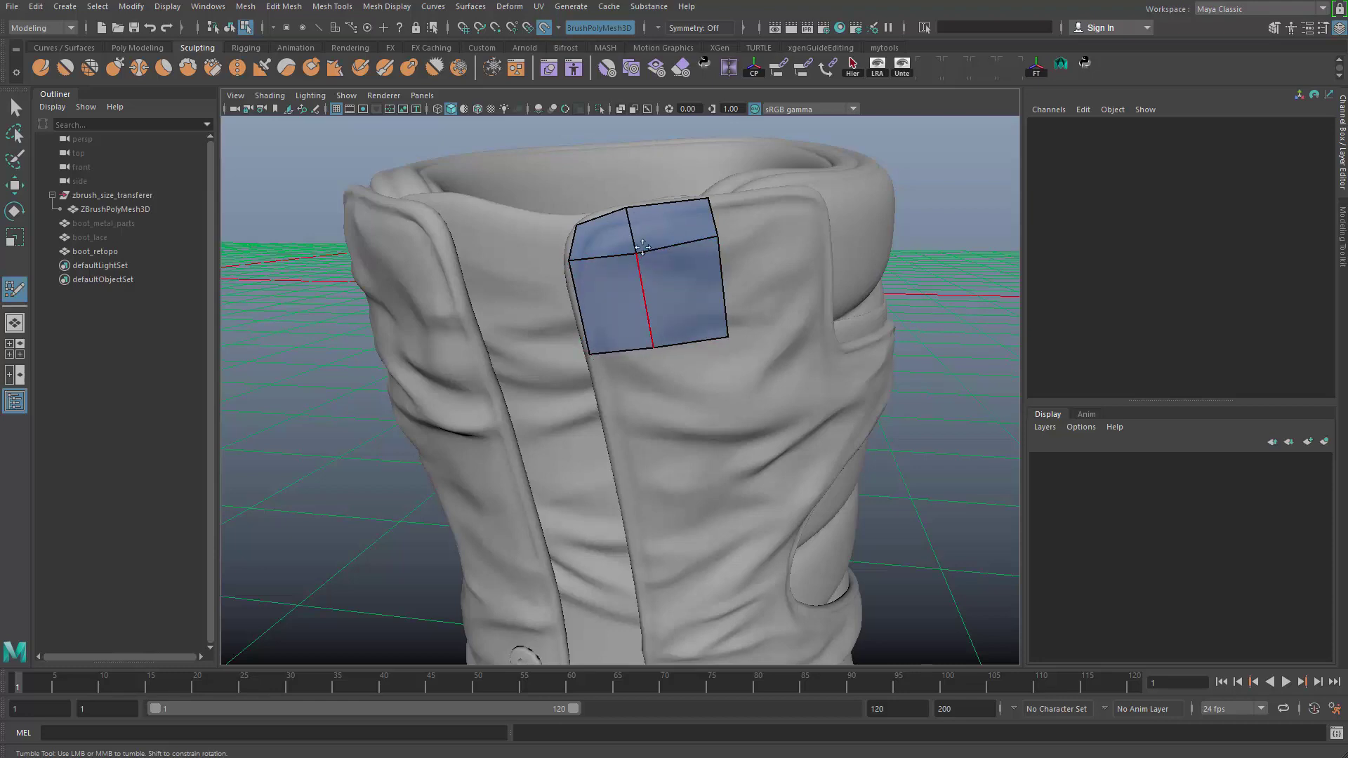
- Delete the quad covering the flap's rounded corner
right_click_drag(629, 212, 337, 343, "alt")
left_click_drag(337, 344, 418, 391, "alt")
right_click_drag(418, 391, 632, 505, "alt")
right_click_drag(597, 350, 602, 271, "alt")
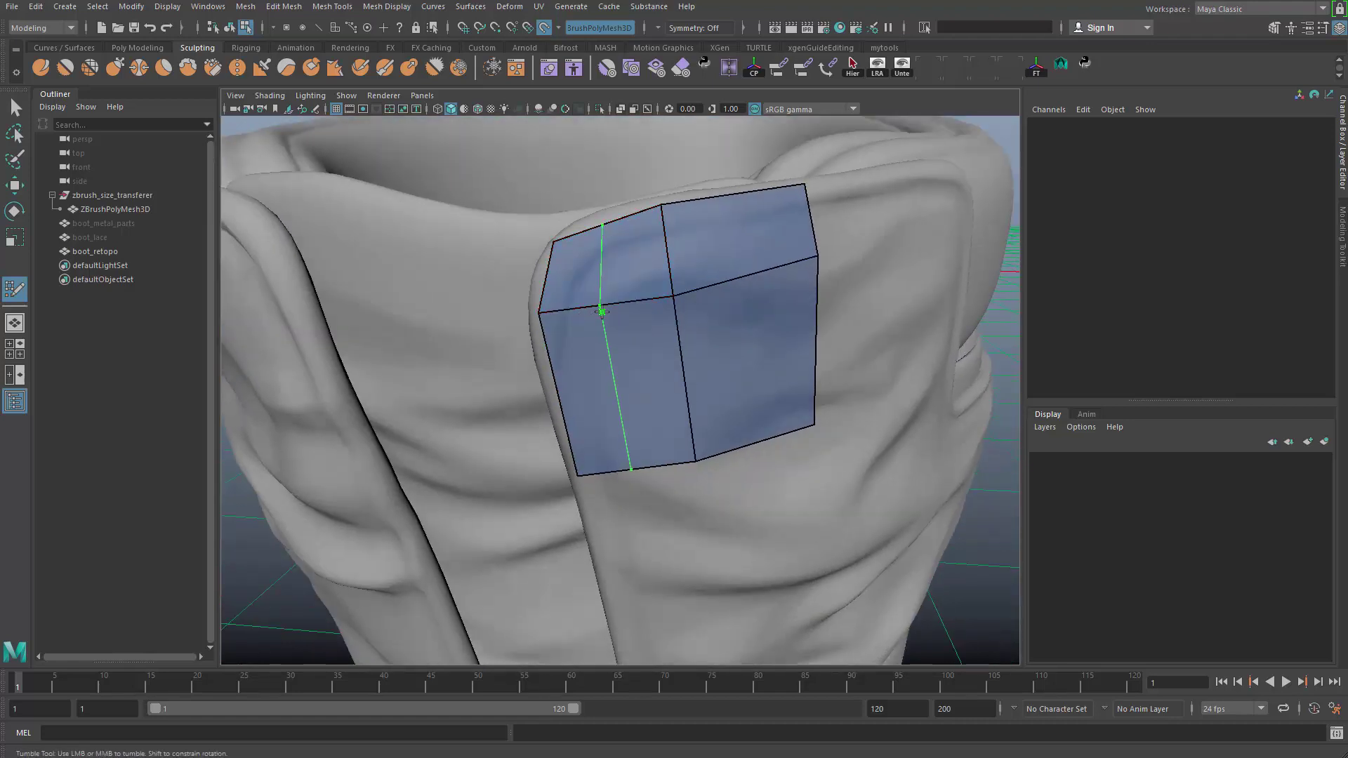
left_click(609, 272, "ctrl+shift")
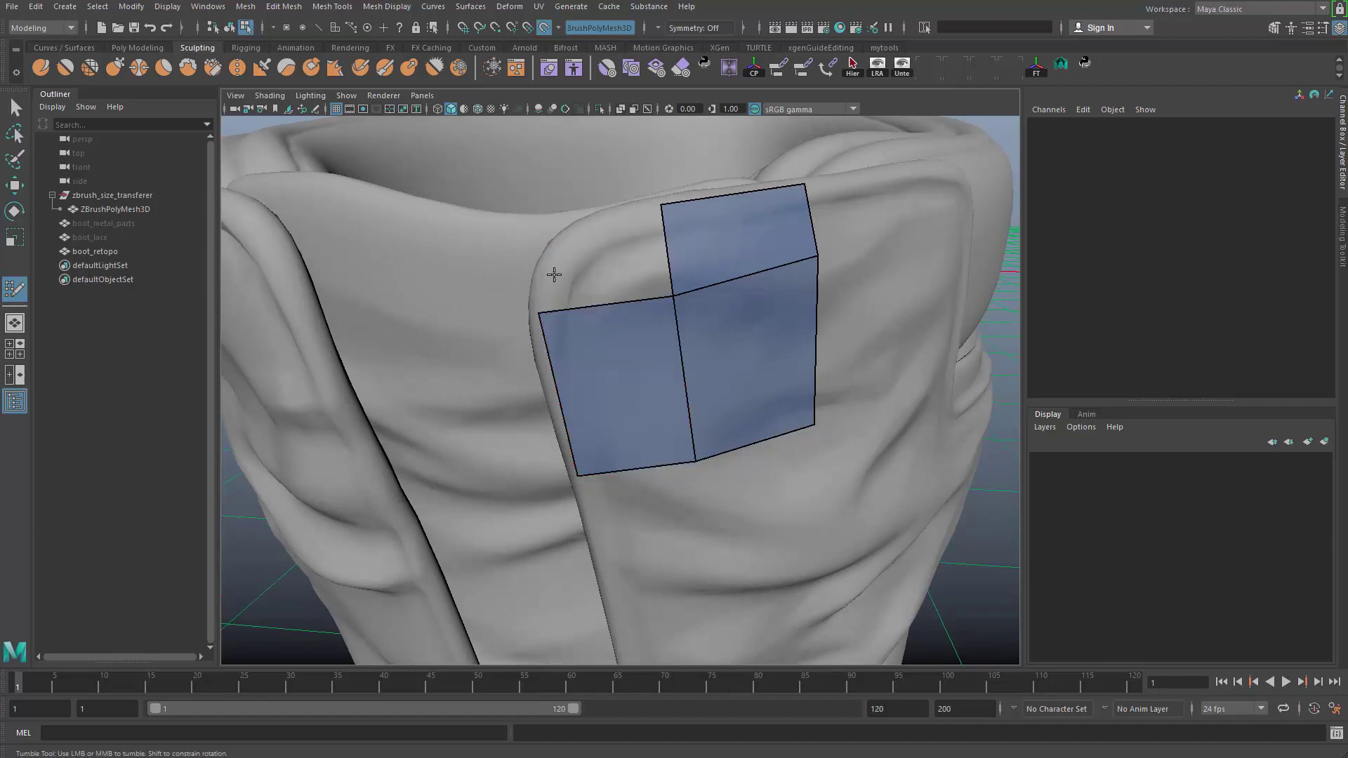
- Place points along the rounded corner and fill three triangles fanning out from one shared inner point
left_click(591, 225)
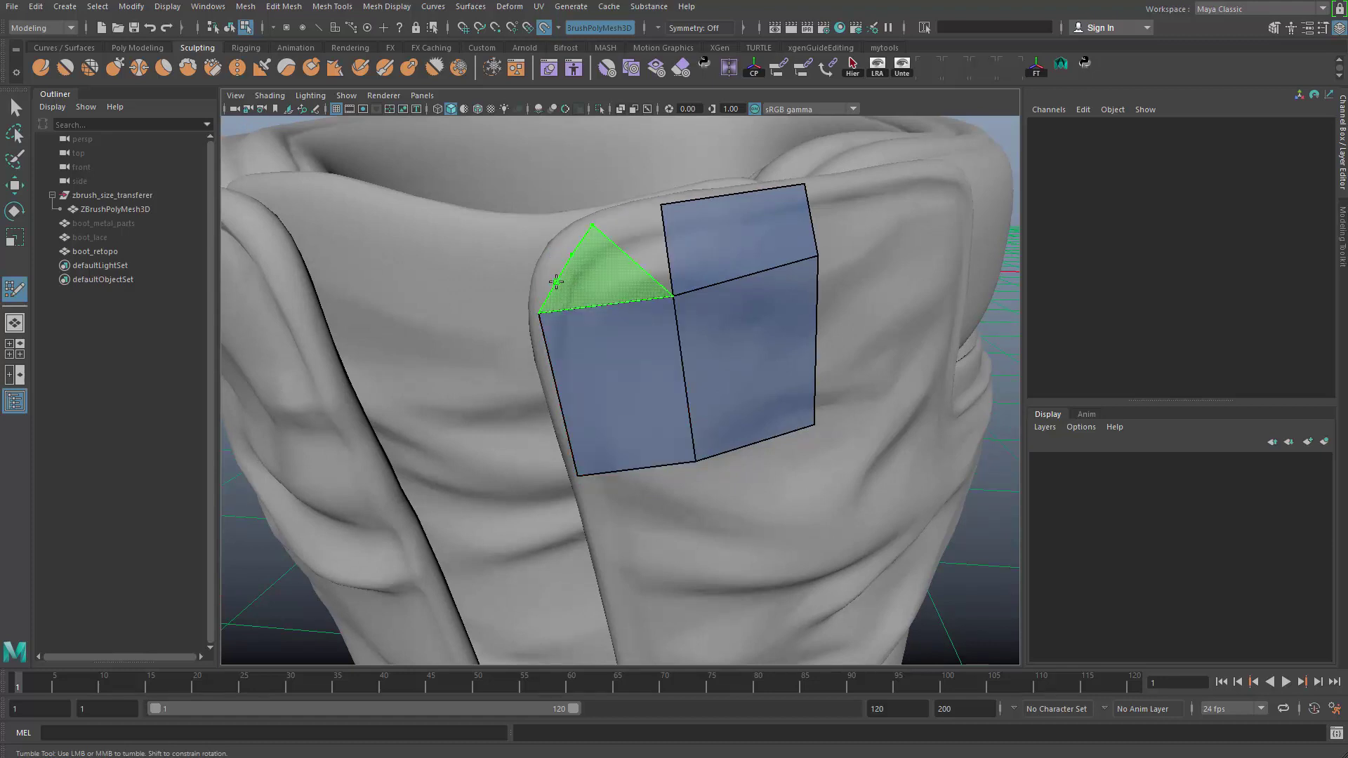
left_click(572, 254)
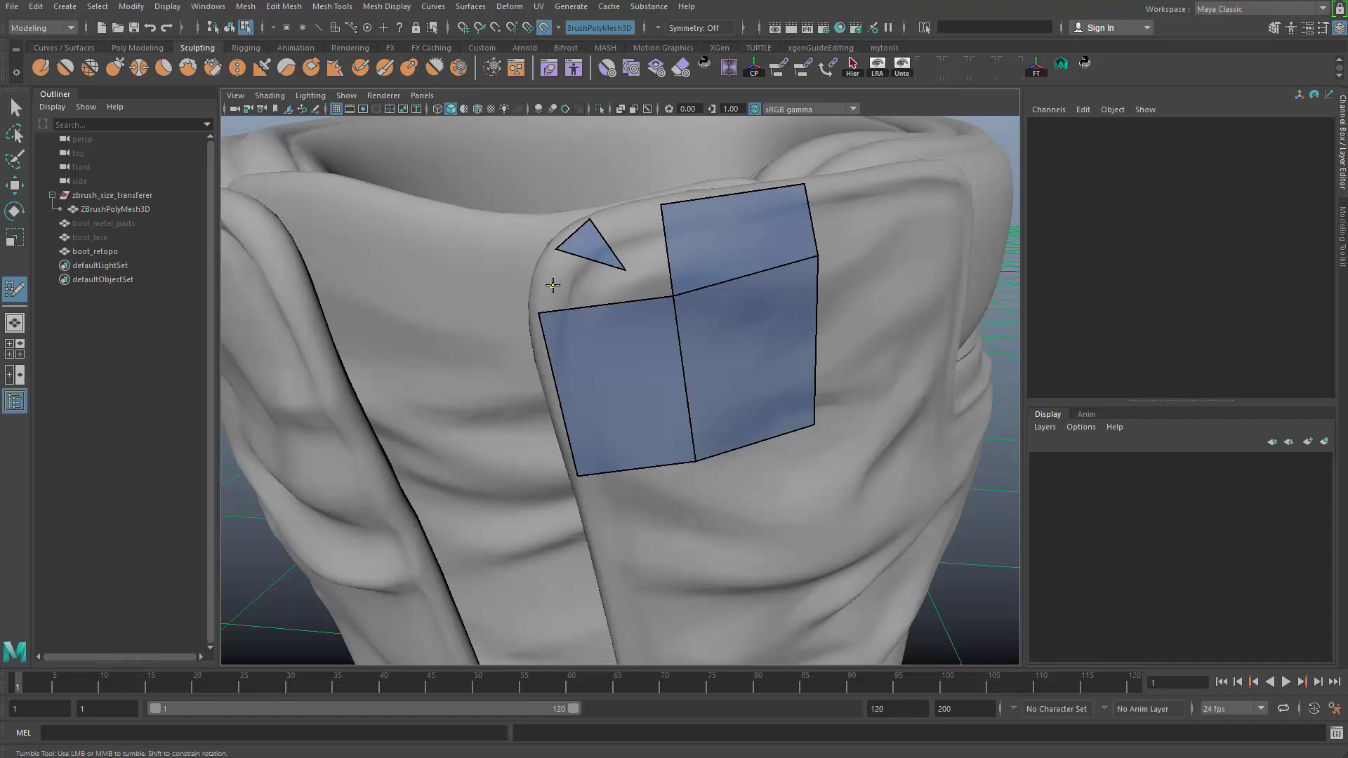
left_click(616, 283, "shift")
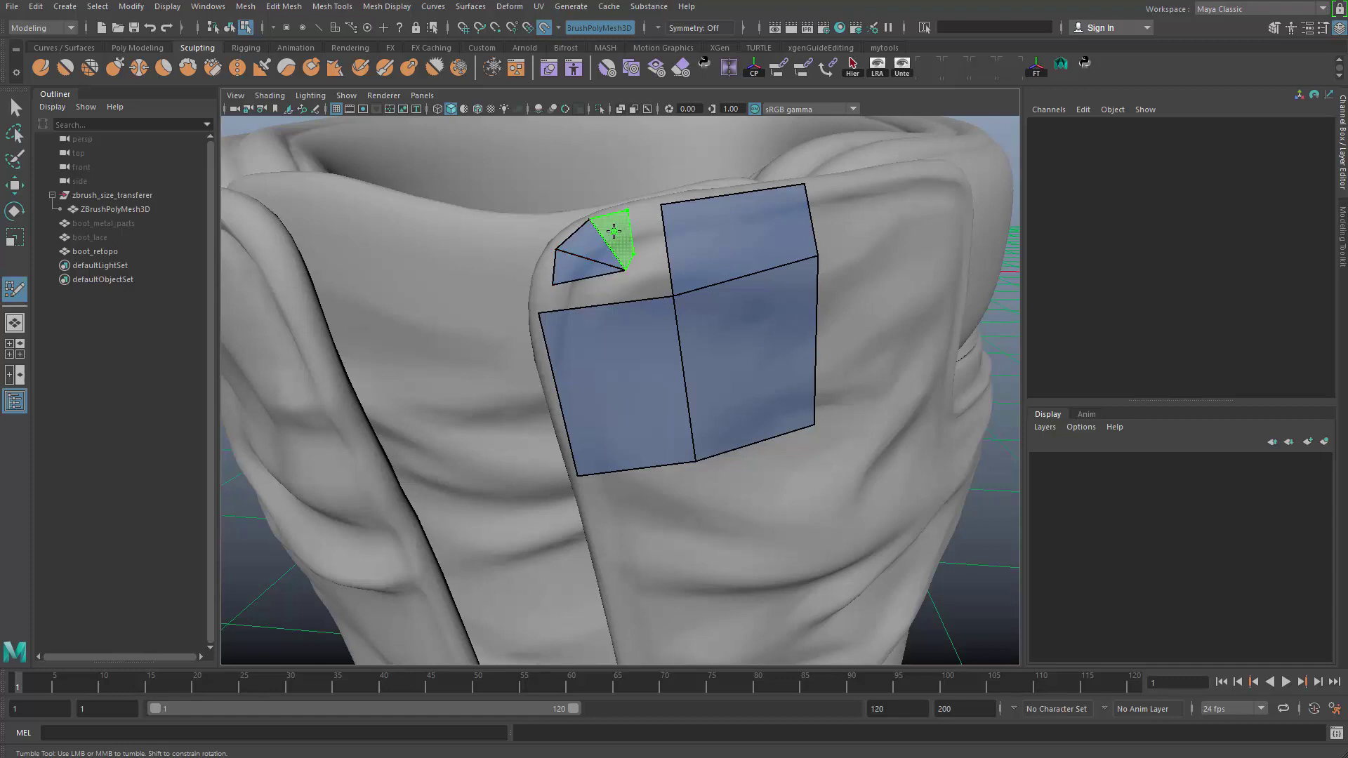
left_click(613, 232, "shift")
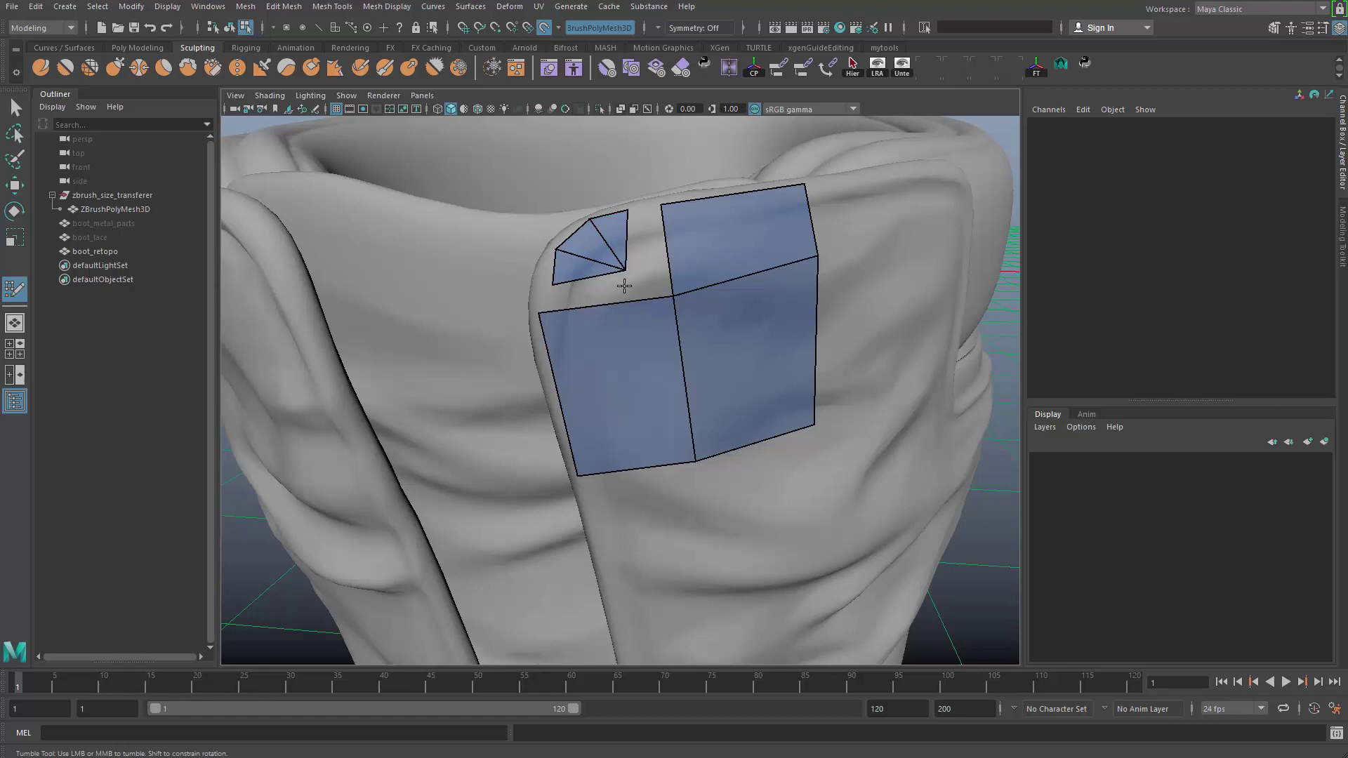
- Weld the triangle fan to the neighbouring quads and fit its outer vertices to the flap's rounded corner
mouse_move(624, 271)
left_mouse_down()
mouse_move(650, 284)
mouse_move(666, 271)
left_mouse_up()
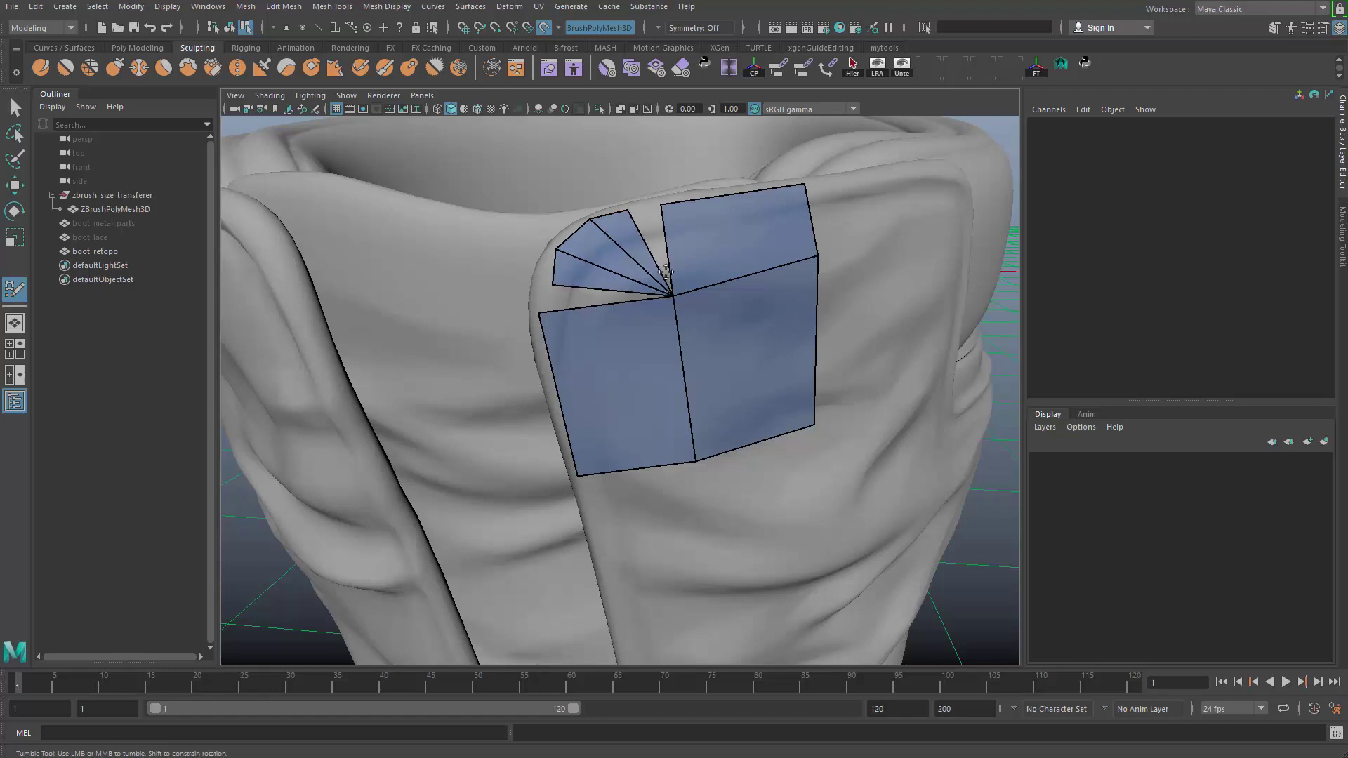
left_click_drag(633, 211, 662, 205)
left_click_drag(553, 285, 538, 312)
left_click_drag(558, 256, 545, 262)
left_click_drag(589, 220, 586, 219)
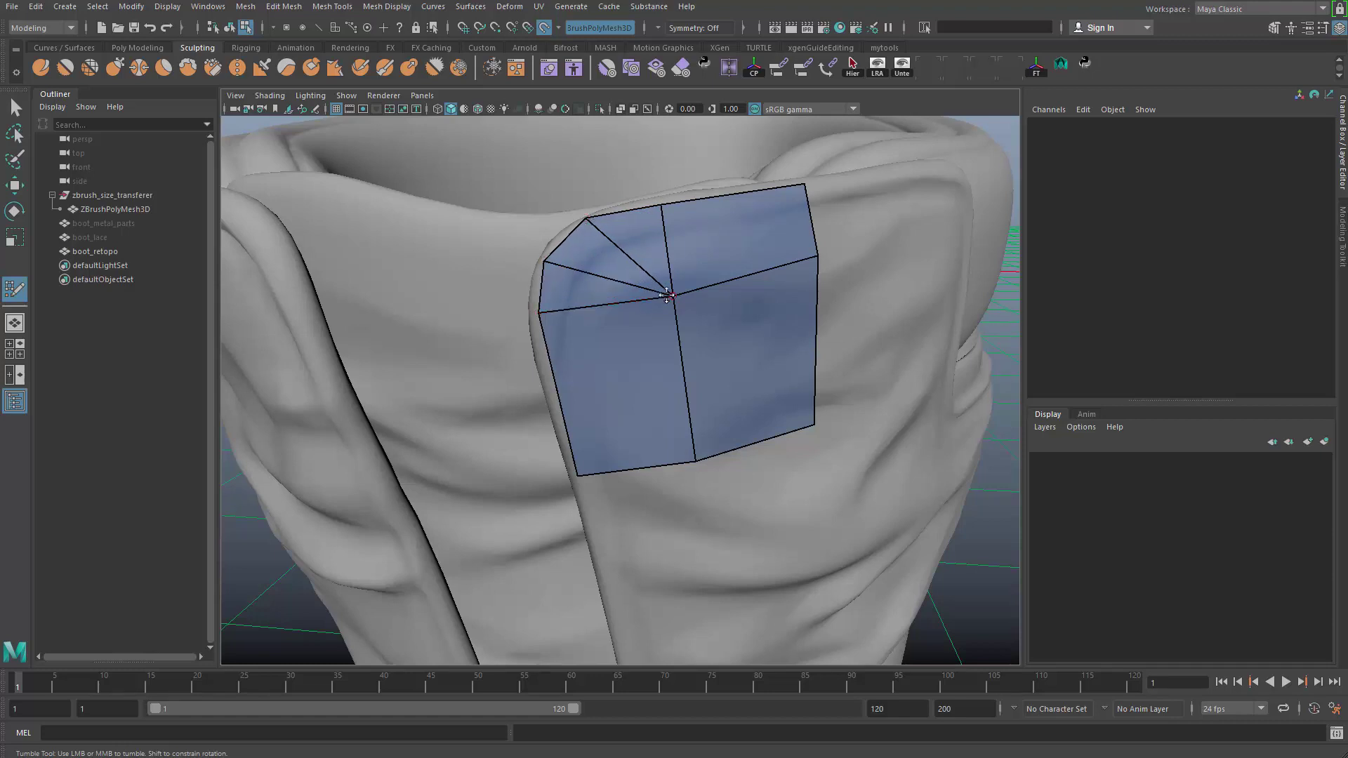
left_click_drag(667, 296, 650, 298)
- Lower the fan's centre vertex and the two vertices level with it to widen the band along the rim
right_click_drag(651, 298, 566, 370, "alt")
mouse_move(566, 369)
left_mouse_down("alt")
mouse_move(491, 334)
mouse_move(590, 449)
left_mouse_up("alt")
right_click_drag(590, 449, 727, 541, "alt")
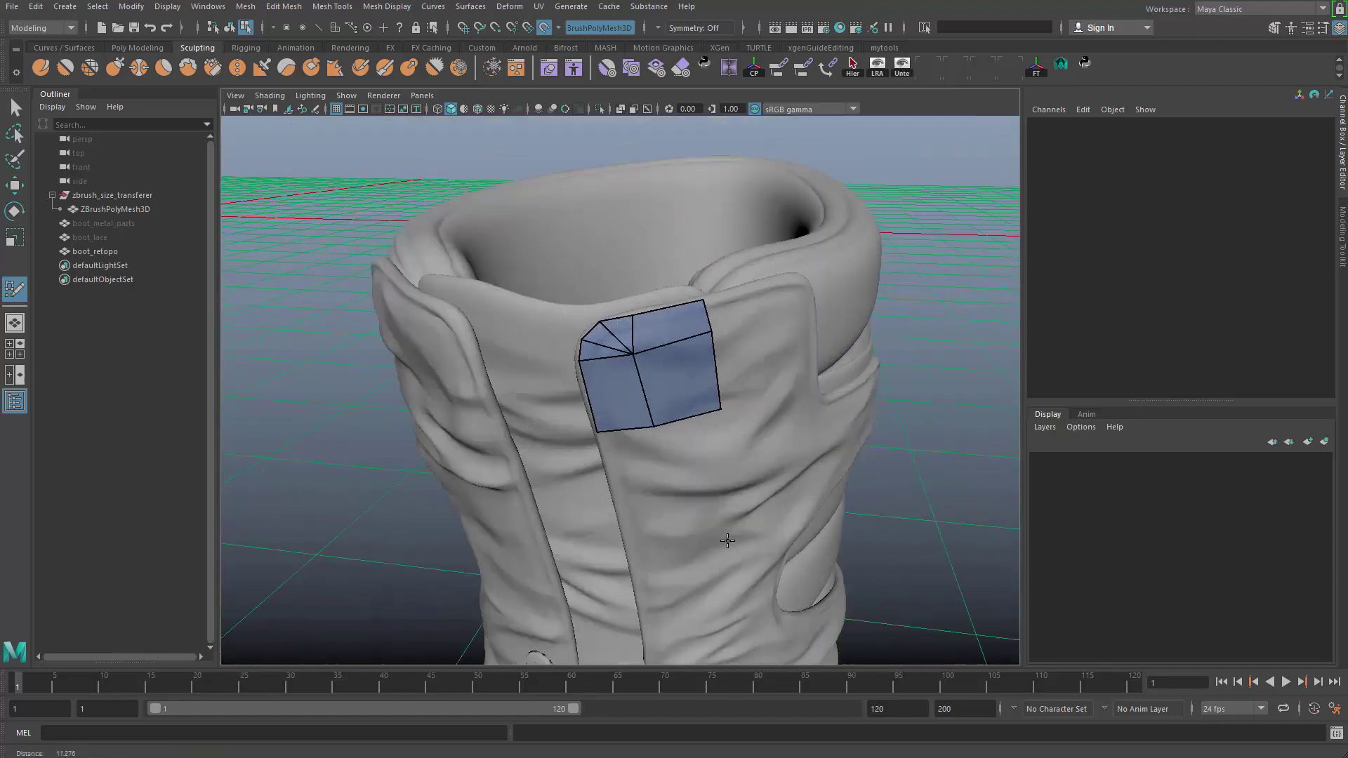
mouse_move(727, 541)
left_mouse_down("alt")
mouse_move(636, 434)
mouse_move(653, 379)
left_mouse_up("alt")
right_click_drag(653, 379, 652, 336, "alt")
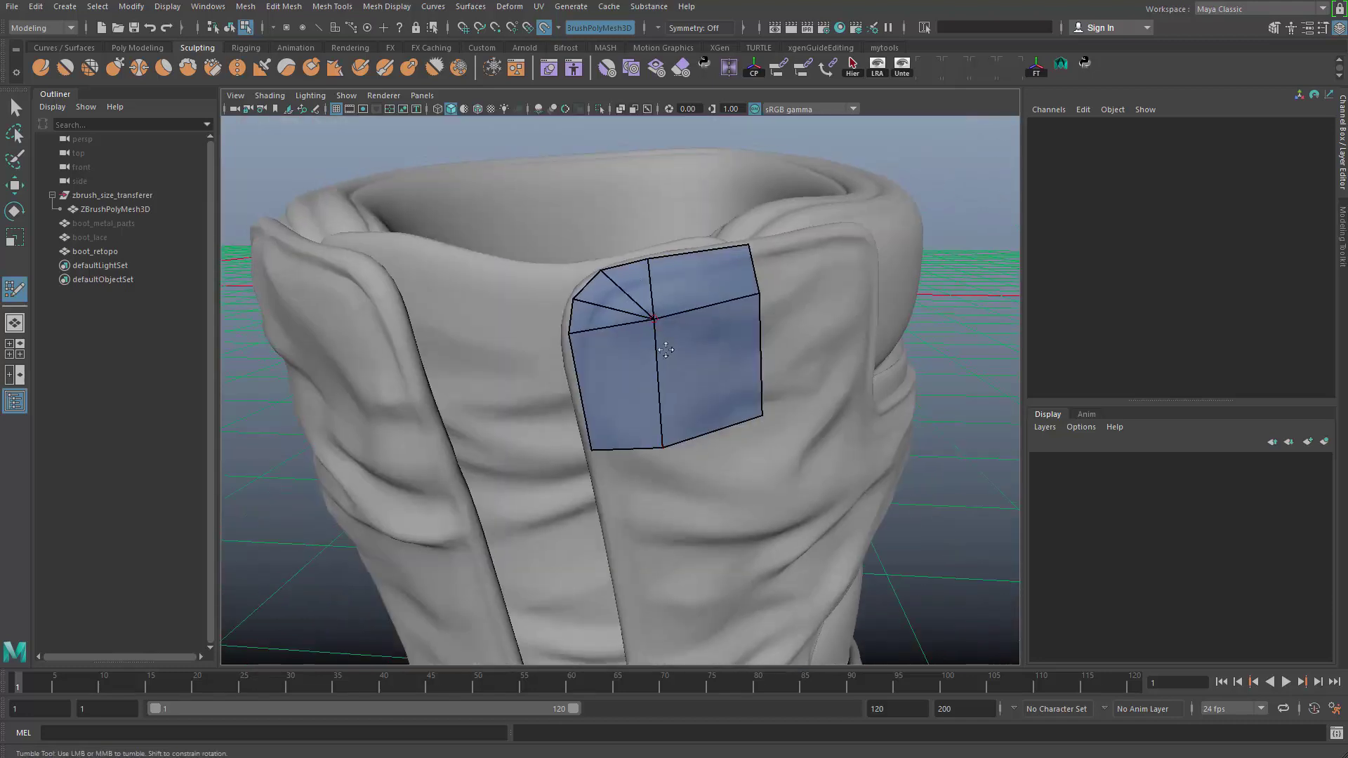
left_click_drag(666, 350, 640, 430)
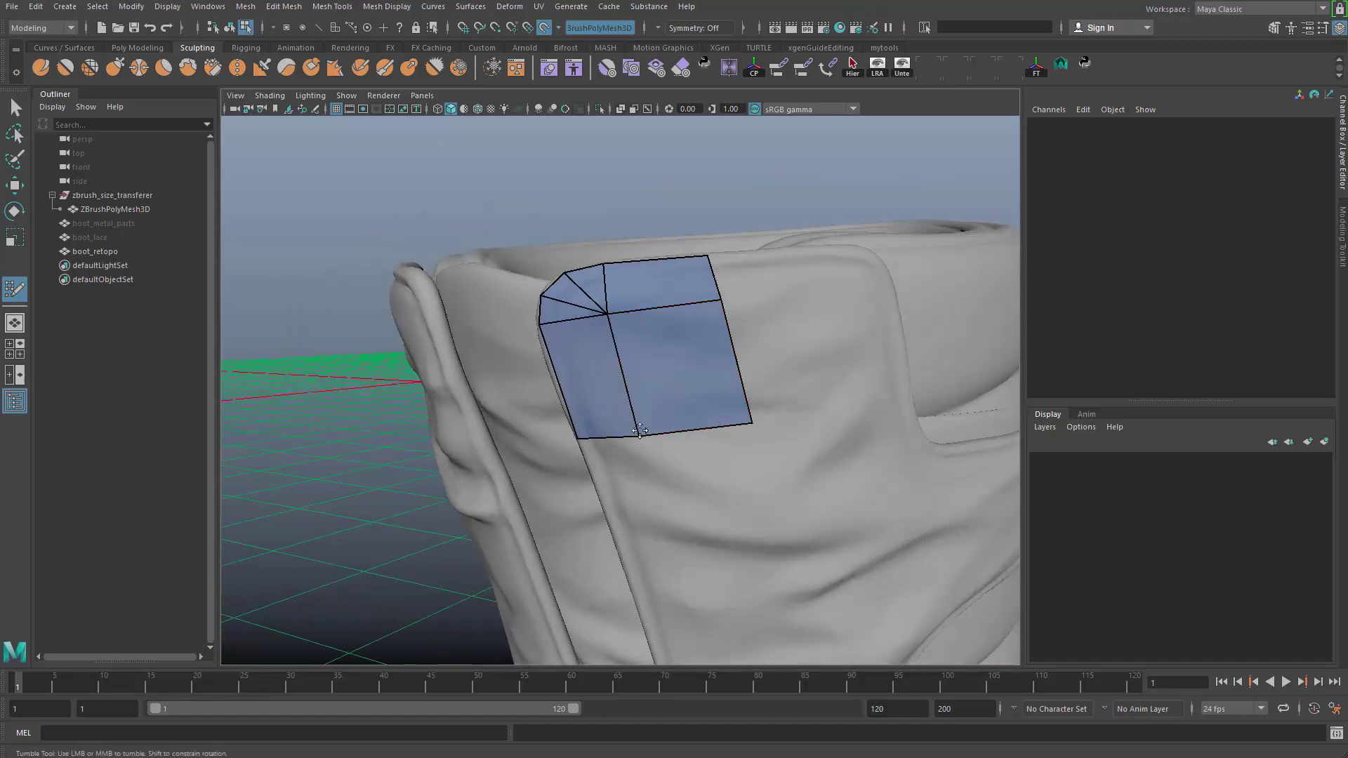
right_click_drag(737, 393, 542, 342, "alt")
left_click_drag(541, 342, 632, 449, "alt")
right_click_drag(632, 449, 680, 415, "alt")
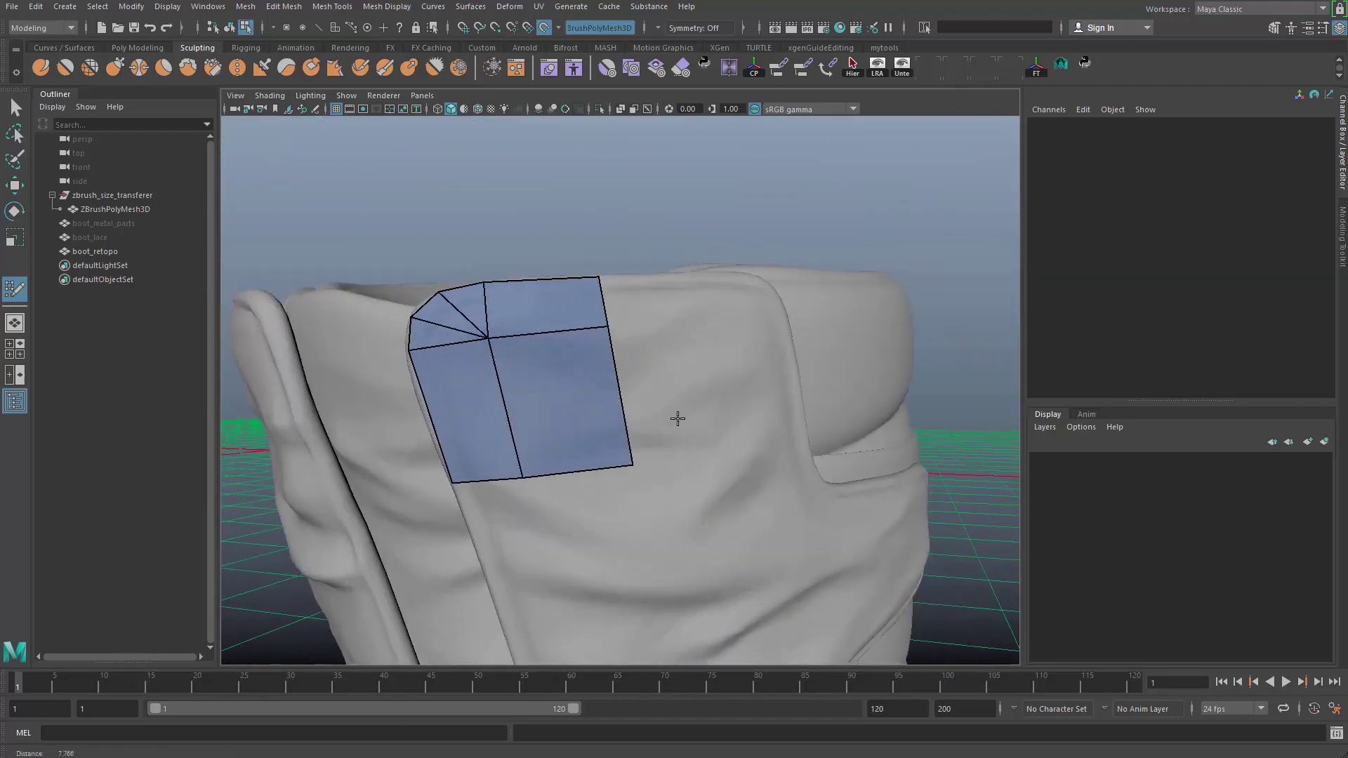
left_click_drag(486, 337, 407, 367)
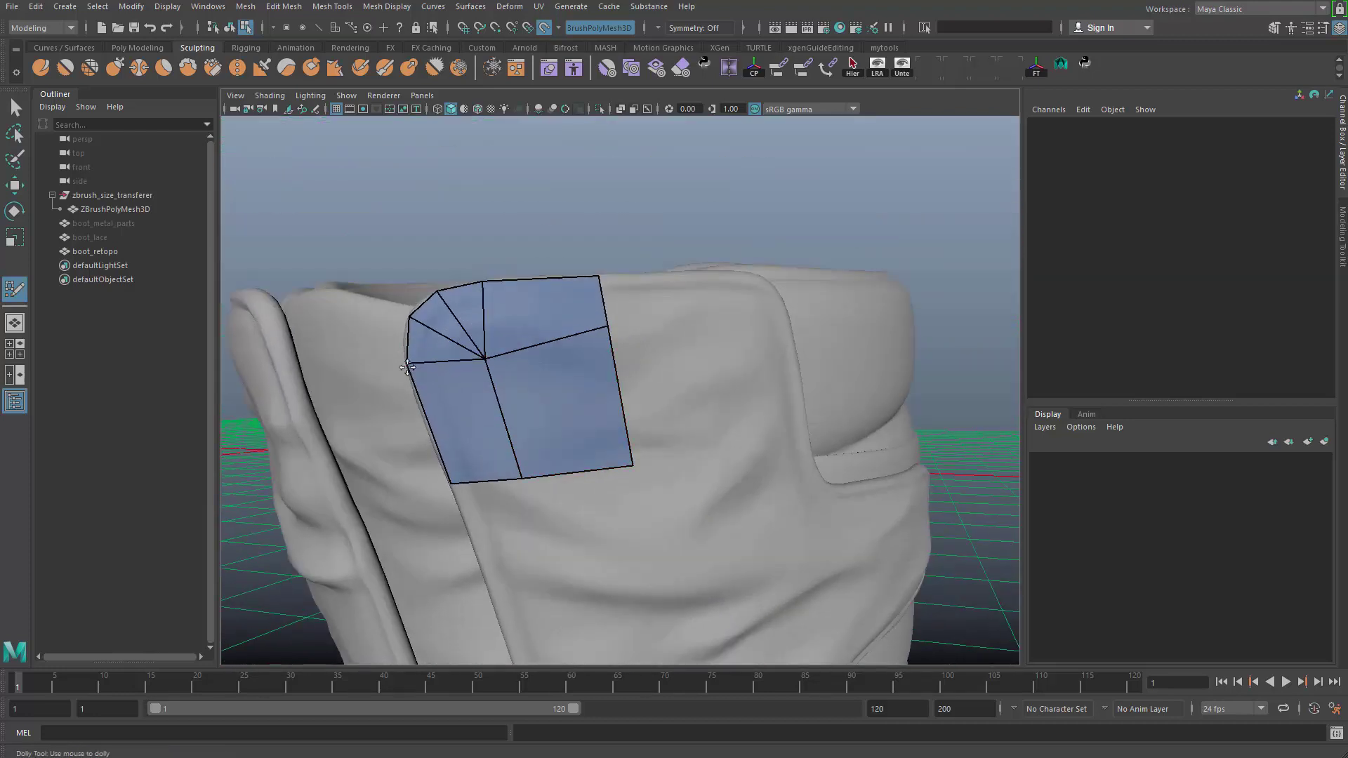
left_click_drag(608, 327, 612, 349)
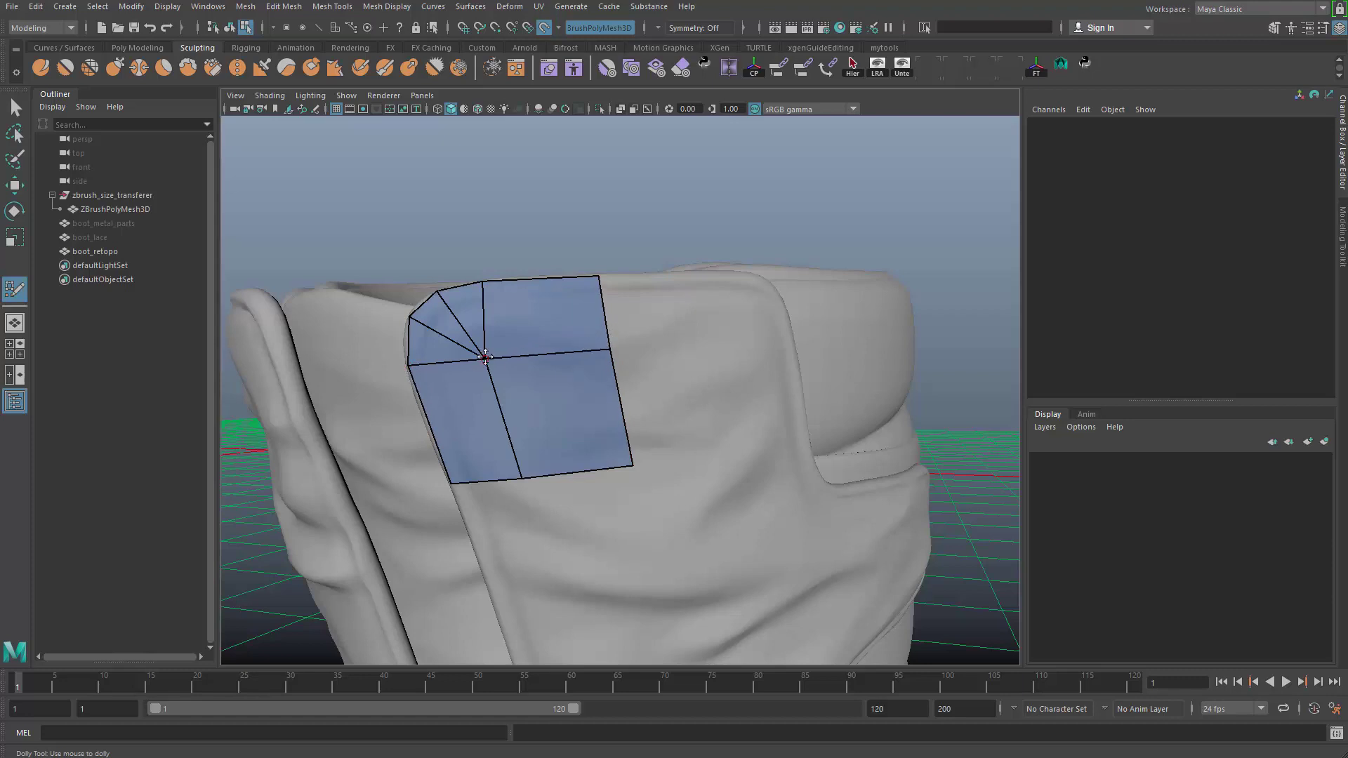
left_click_drag(485, 357, 488, 354)
left_click_drag(518, 469, 573, 481, "alt")
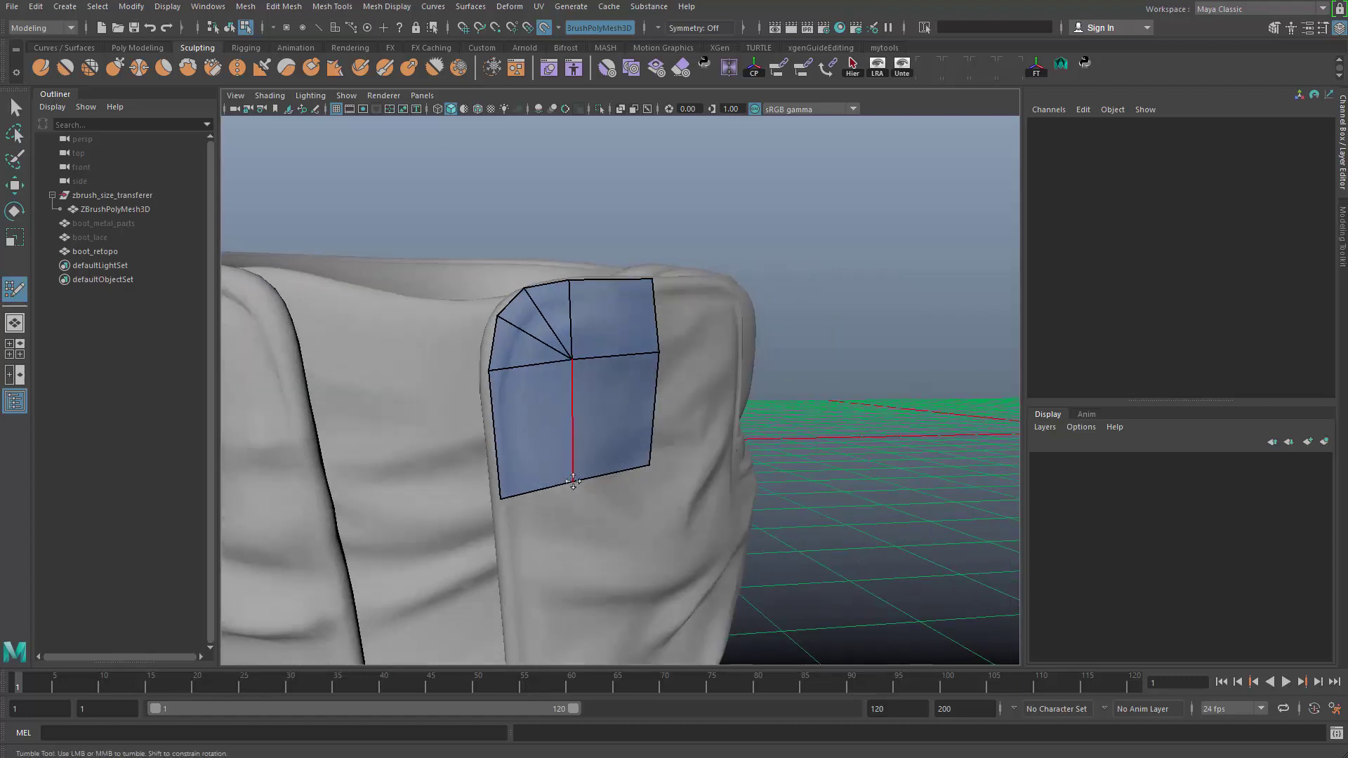
scroll(545, 372, "up", 5)
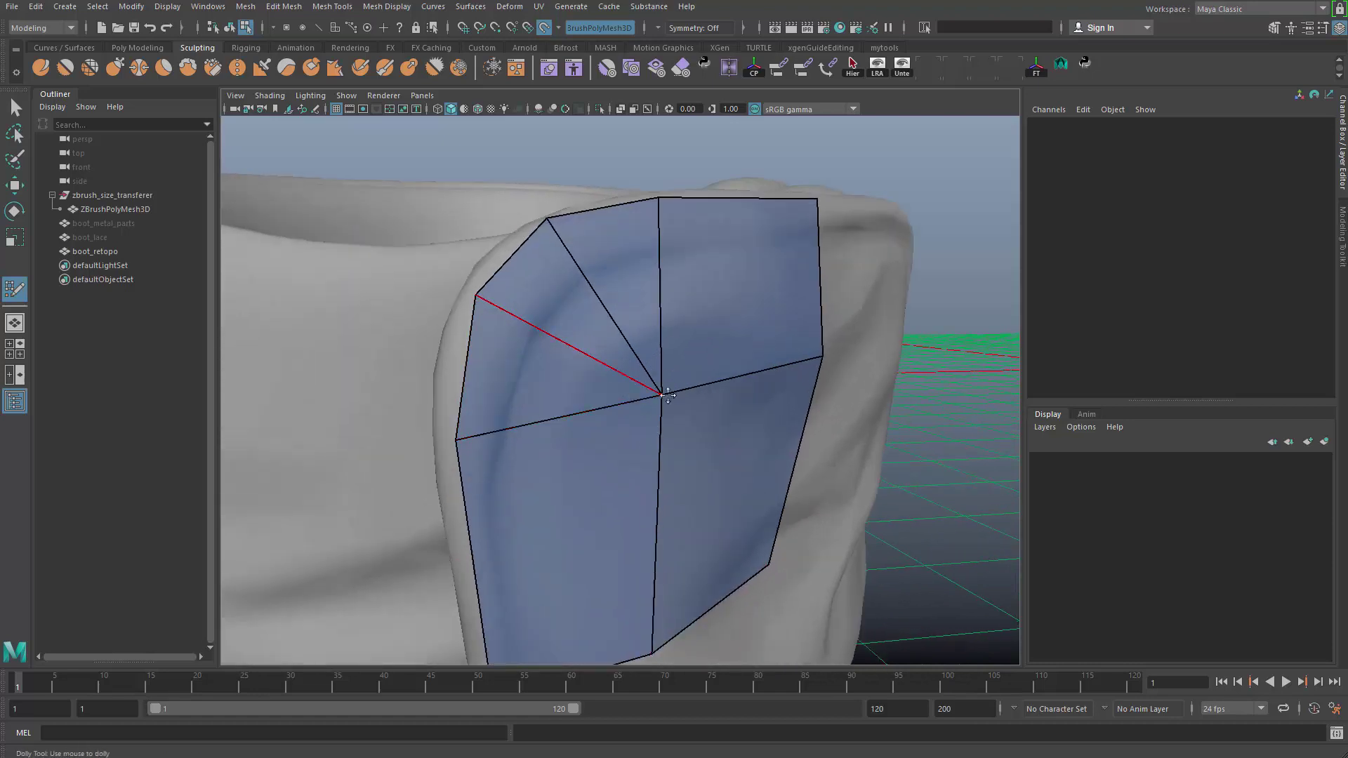
middle_click_drag(508, 345, 572, 311, "alt")
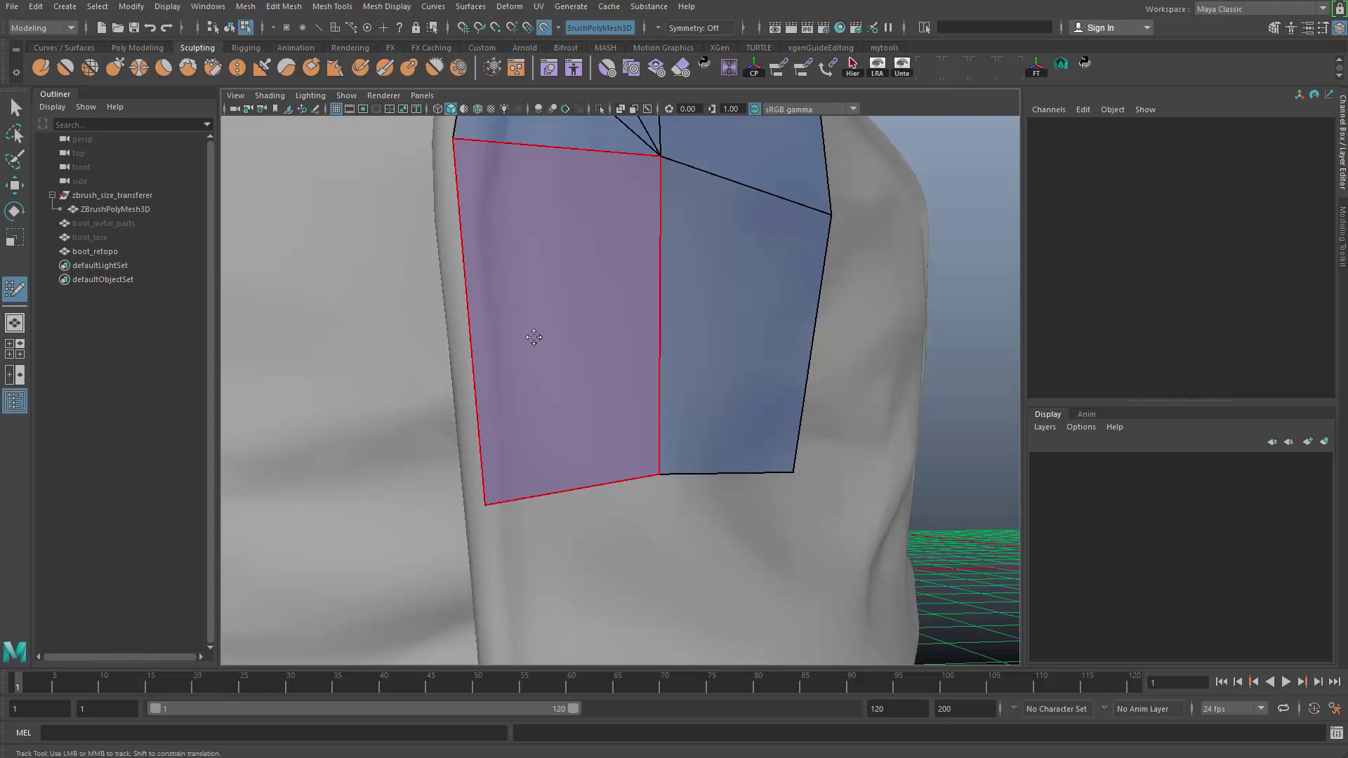
middle_click_drag(627, 425, 646, 442, "alt")
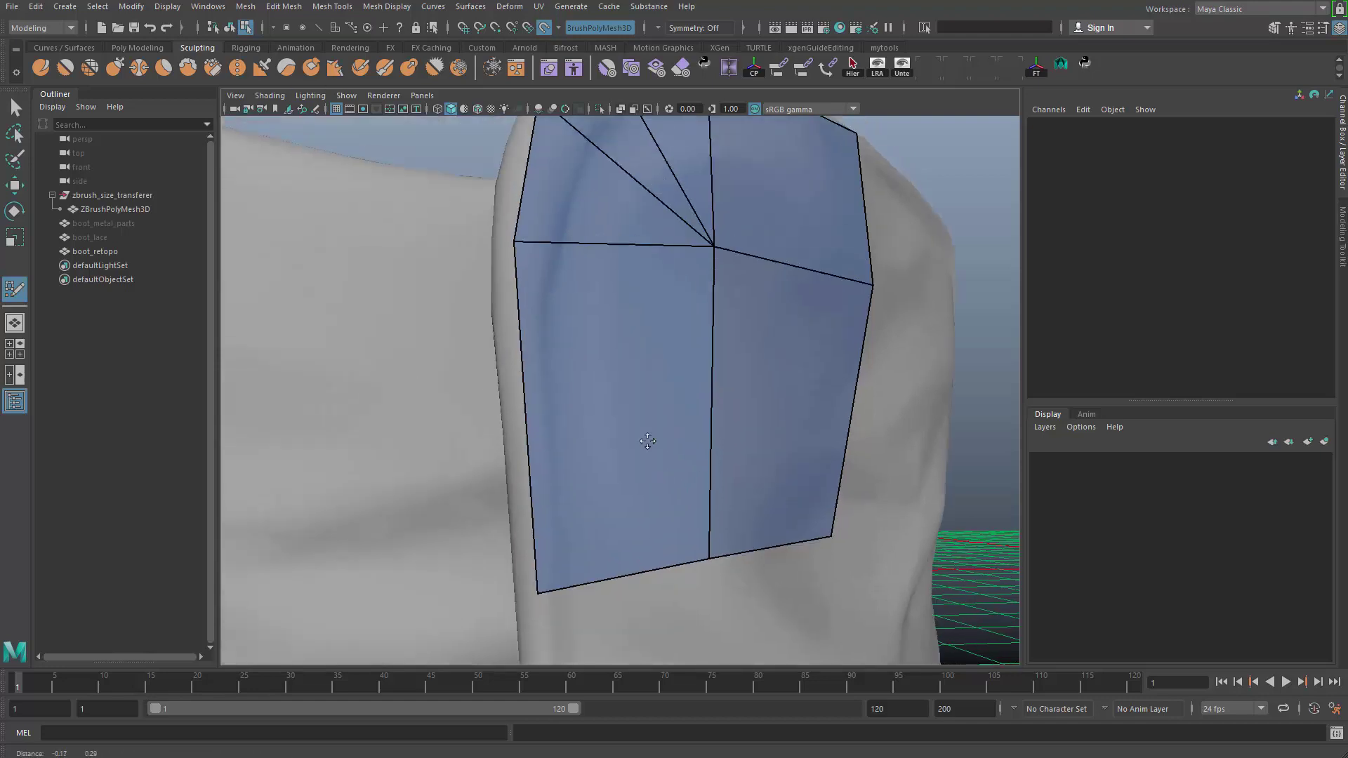
- Even out the quads below and beside the corner fan by nudging their shared and outer vertices into straighter rows
right_click_drag(646, 443, 599, 439, "alt")
left_click_drag(598, 439, 601, 457, "alt")
right_click_drag(602, 457, 667, 406, "alt")
left_click_drag(666, 406, 605, 346, "alt")
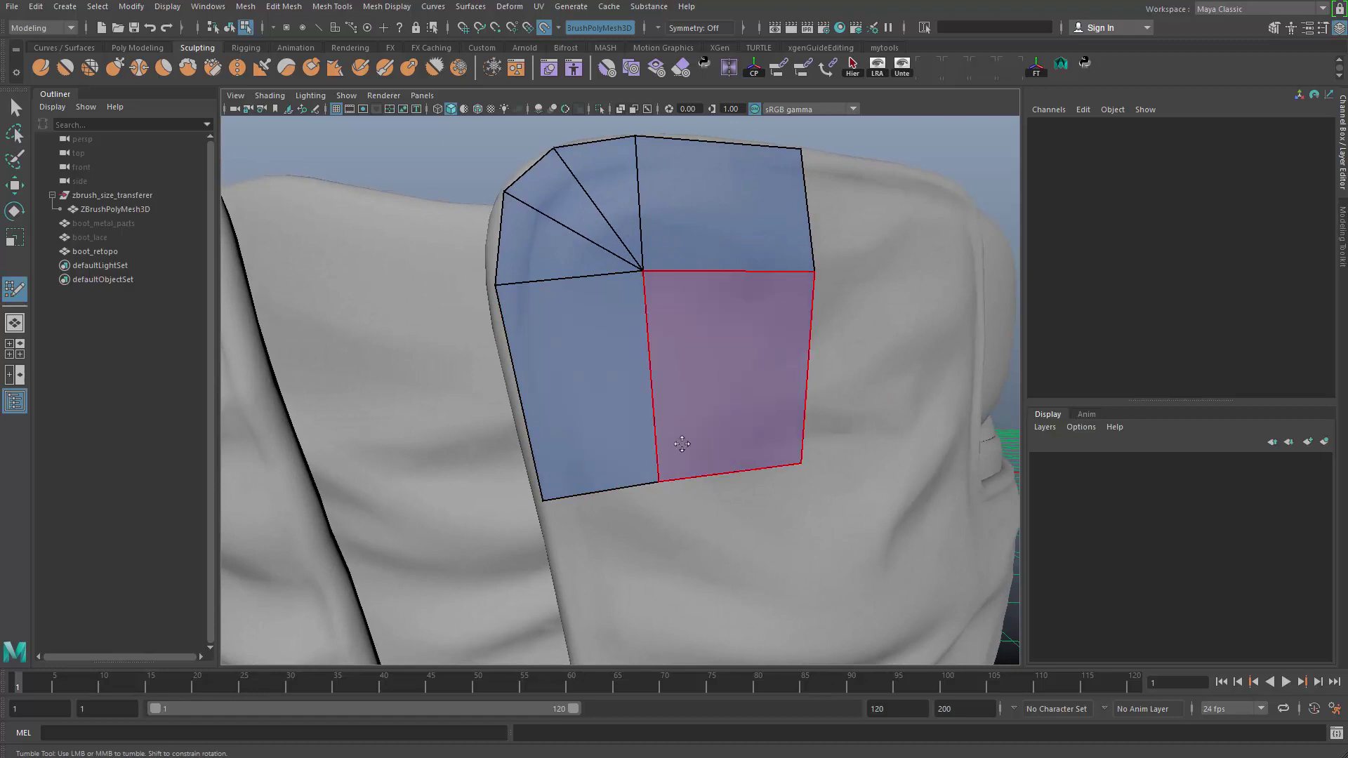
right_click_drag(724, 411, 543, 391, "alt")
left_click_drag(542, 391, 577, 480, "alt")
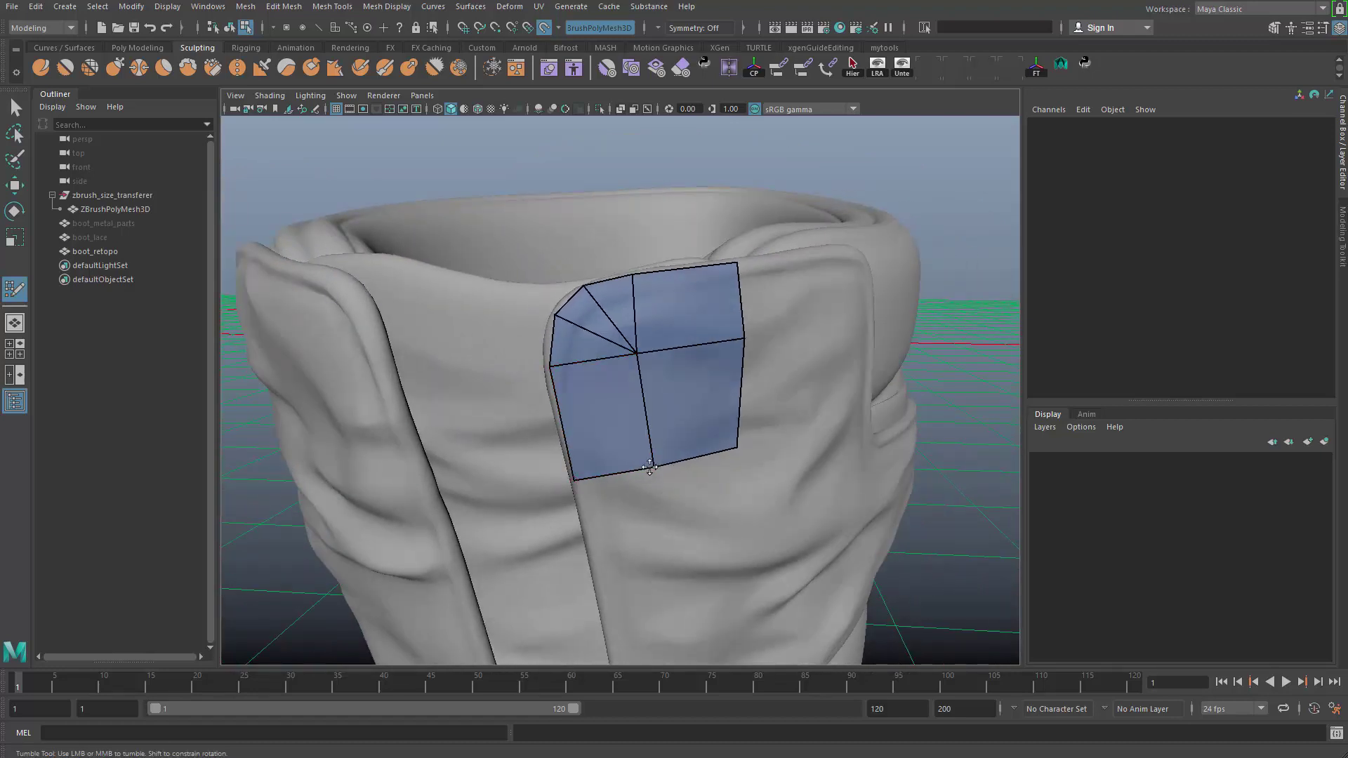
left_click_drag(655, 466, 643, 439, "alt")
right_click_drag(638, 301, 639, 301, "alt")
left_click_drag(617, 299, 622, 301)
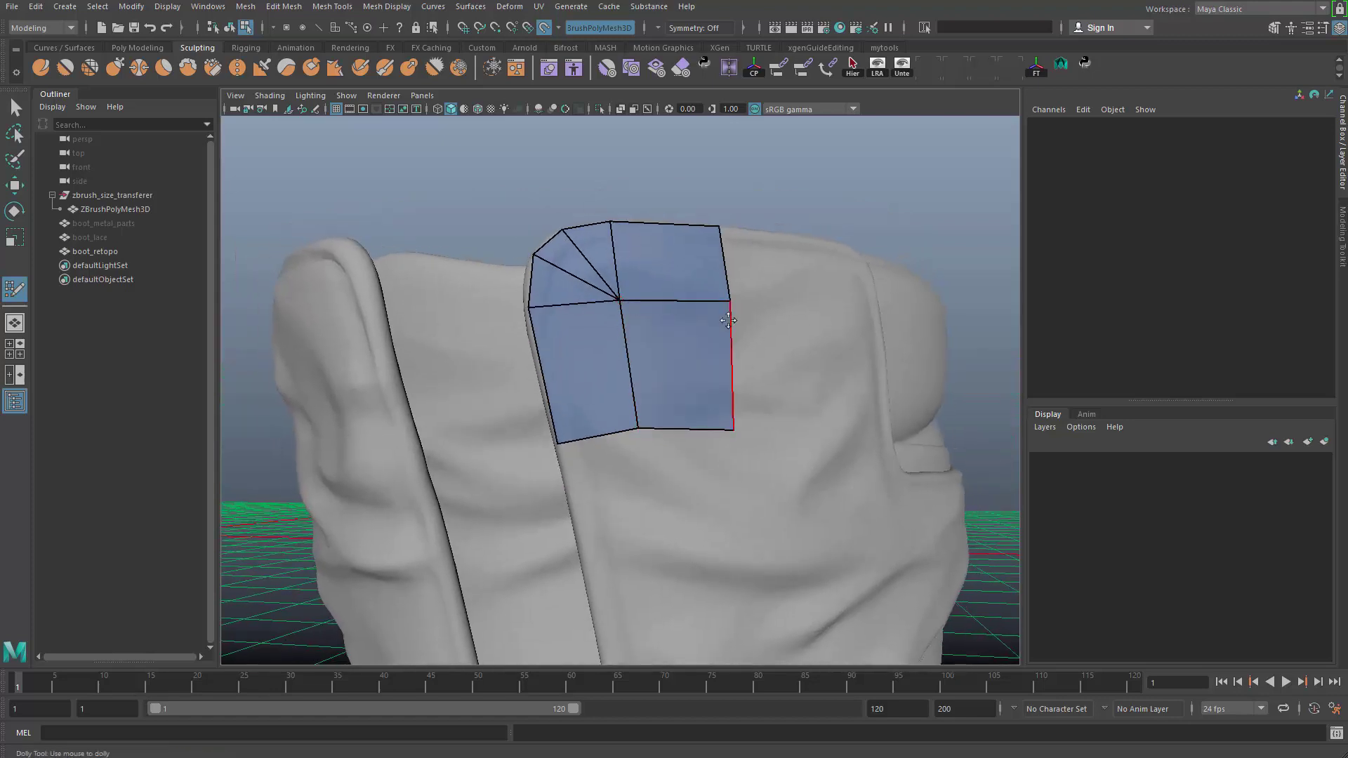
left_click_drag(729, 305, 724, 304)
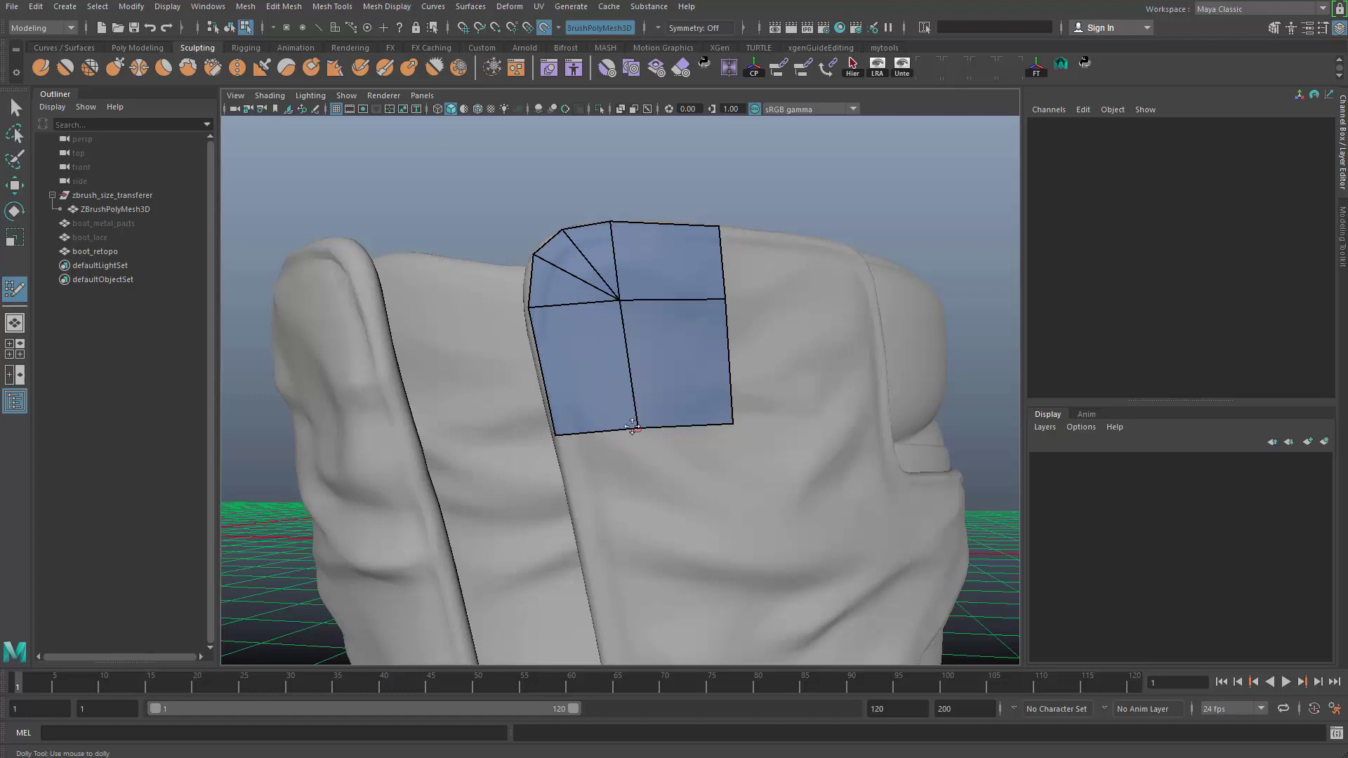
- Examine how the patch and its corner fan follow the flap's rounded corner from several angles
left_click_drag(647, 407, 710, 339, "alt")
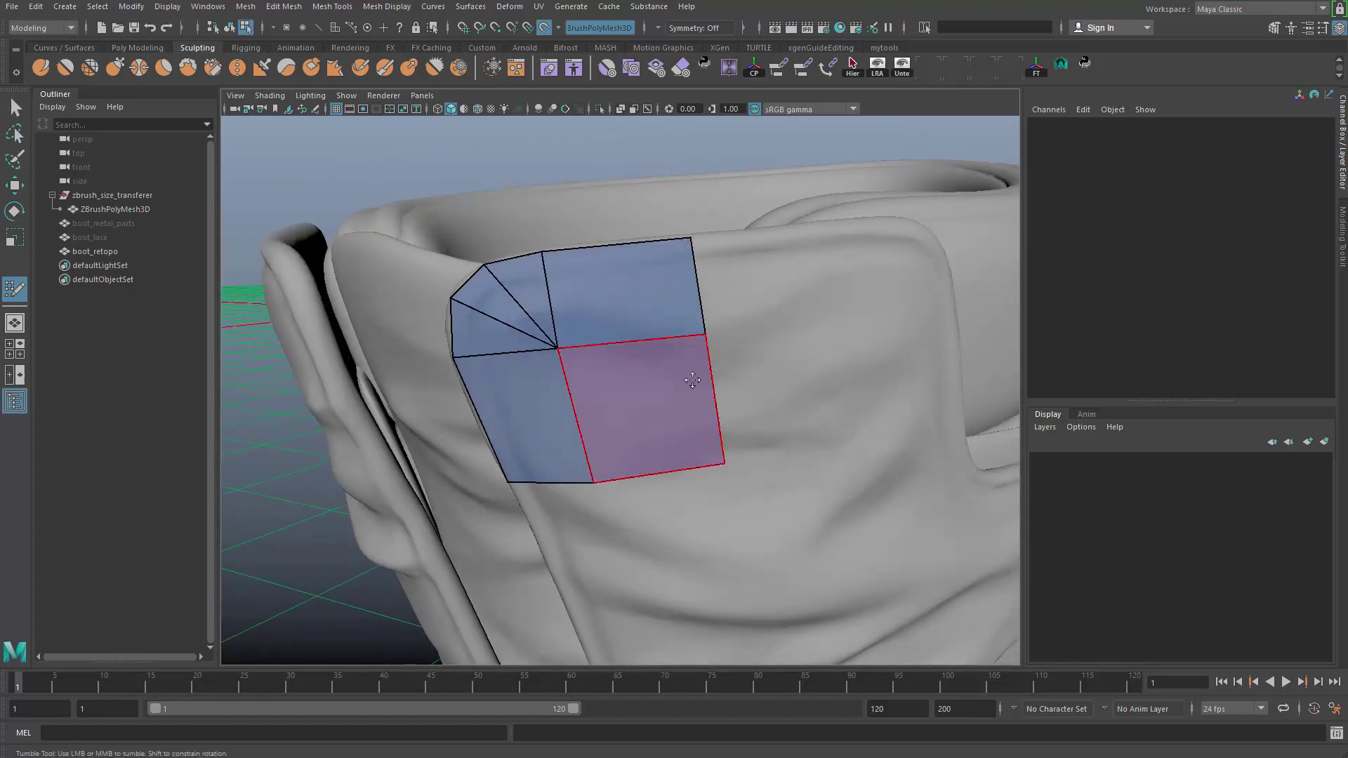
right_click_drag(722, 533, 664, 471, "alt")
left_click_drag(663, 471, 723, 445, "alt")
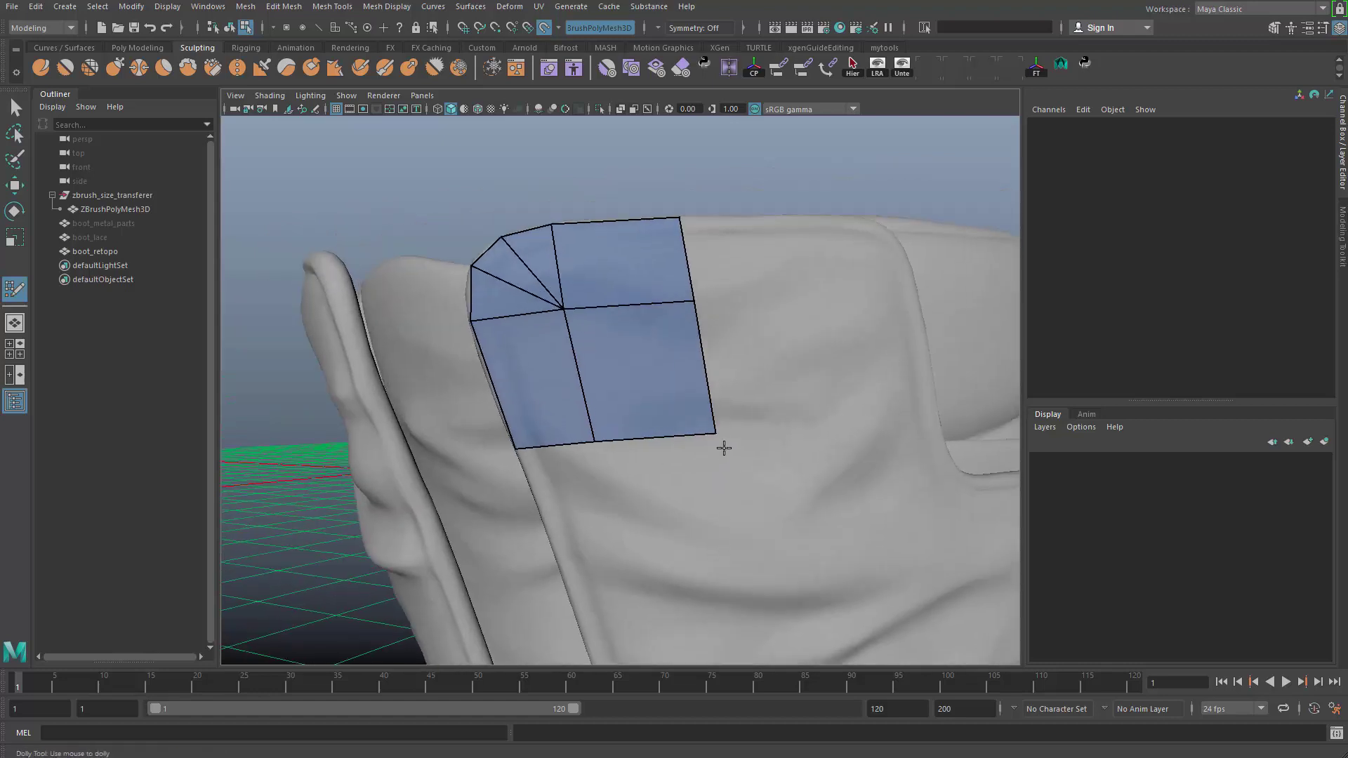
left_click_drag(548, 367, 602, 445, "alt")
middle_click_drag(601, 445, 663, 406, "alt")
right_click_drag(663, 407, 723, 361, "alt")
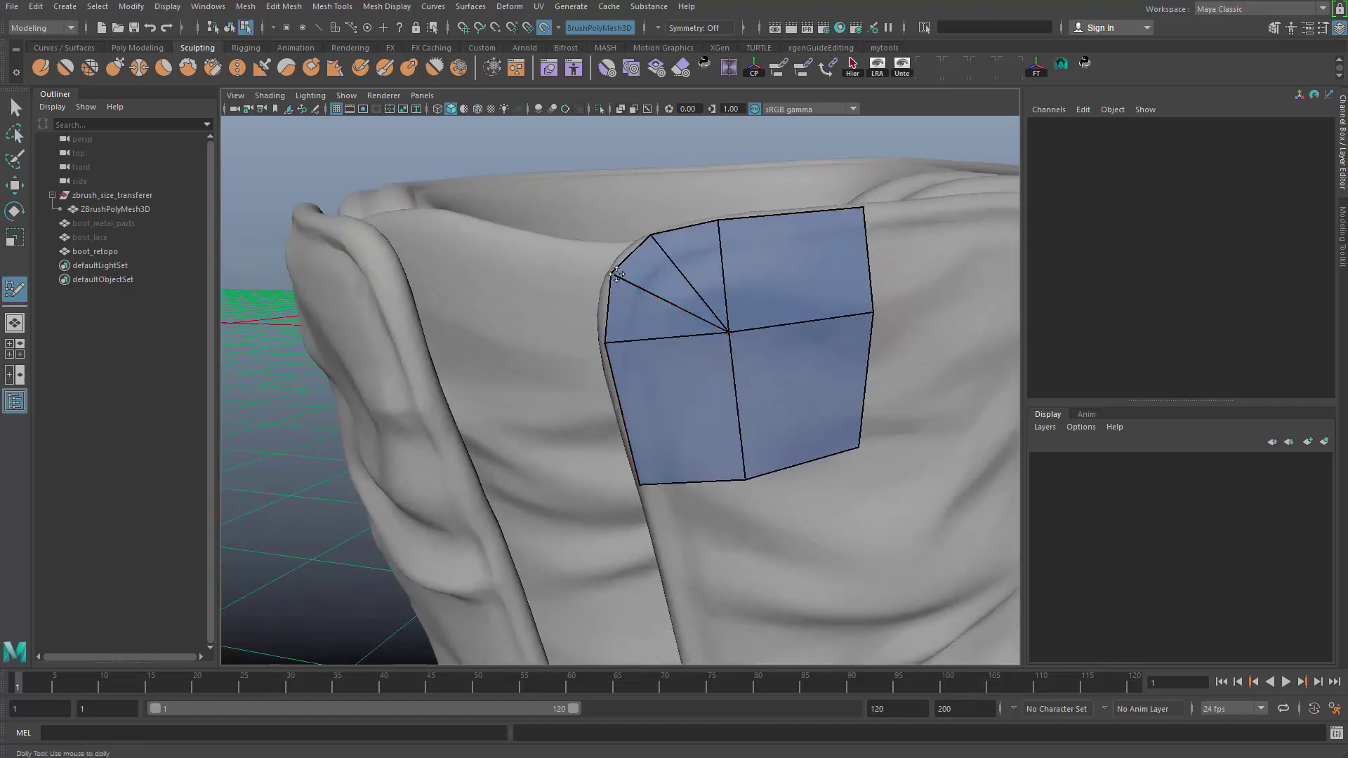
right_click_drag(817, 421, 716, 515, "alt")
left_click_drag(716, 516, 698, 486, "alt")
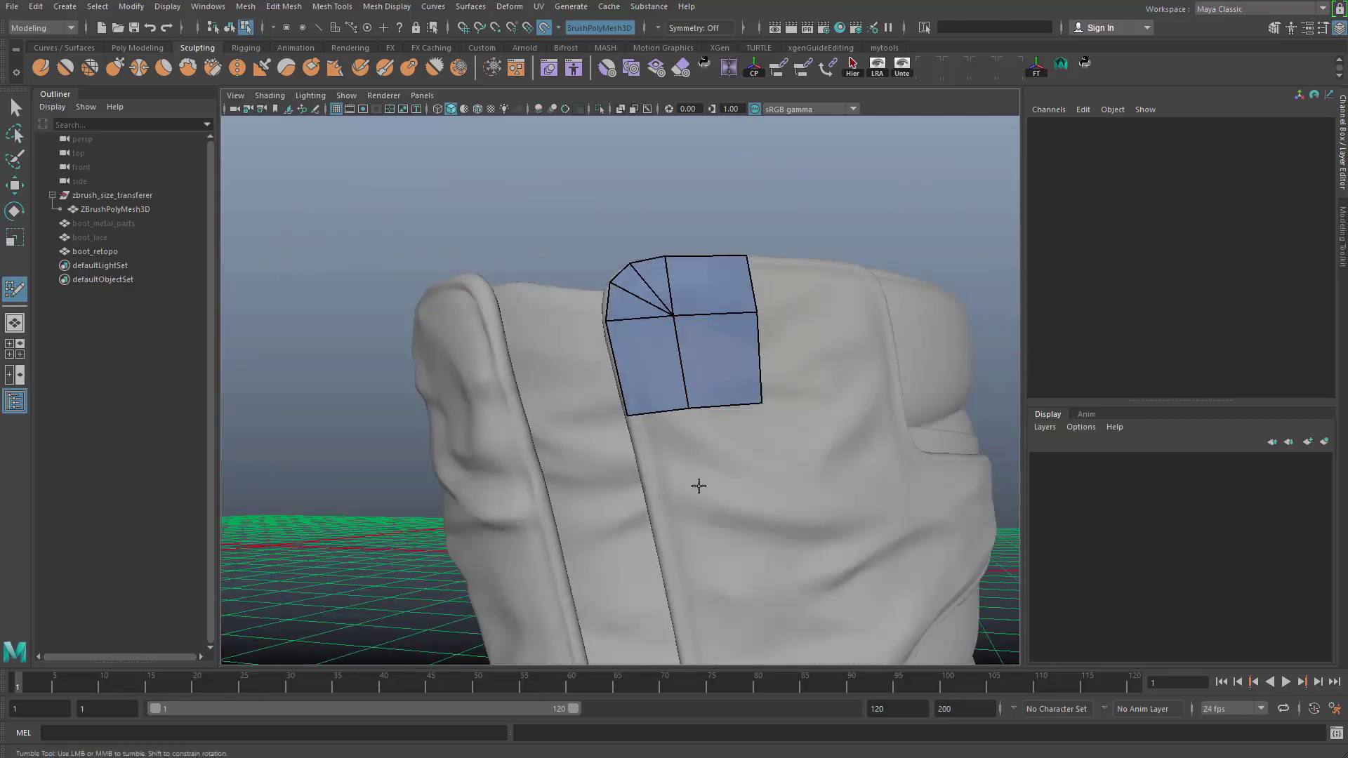
- Place points below the patch and fill two quads that extend its first two columns down the flap
left_click(770, 491)
left_click(778, 486, "shift")
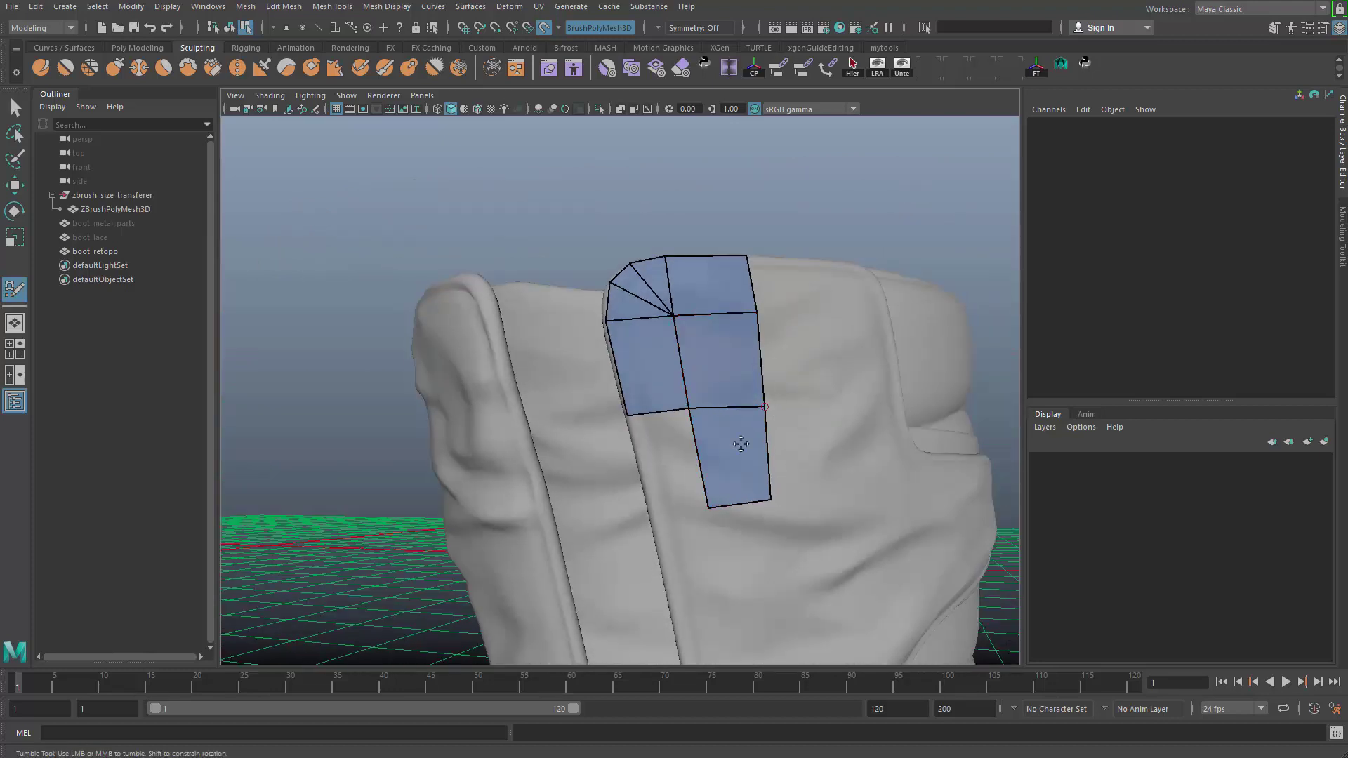
left_click(664, 523)
left_click(671, 463, "shift")
- Add a third column of three quads beside the patch, from its lower row up to the flap's top edge
left_click(843, 494)
left_click(800, 451, "shift")
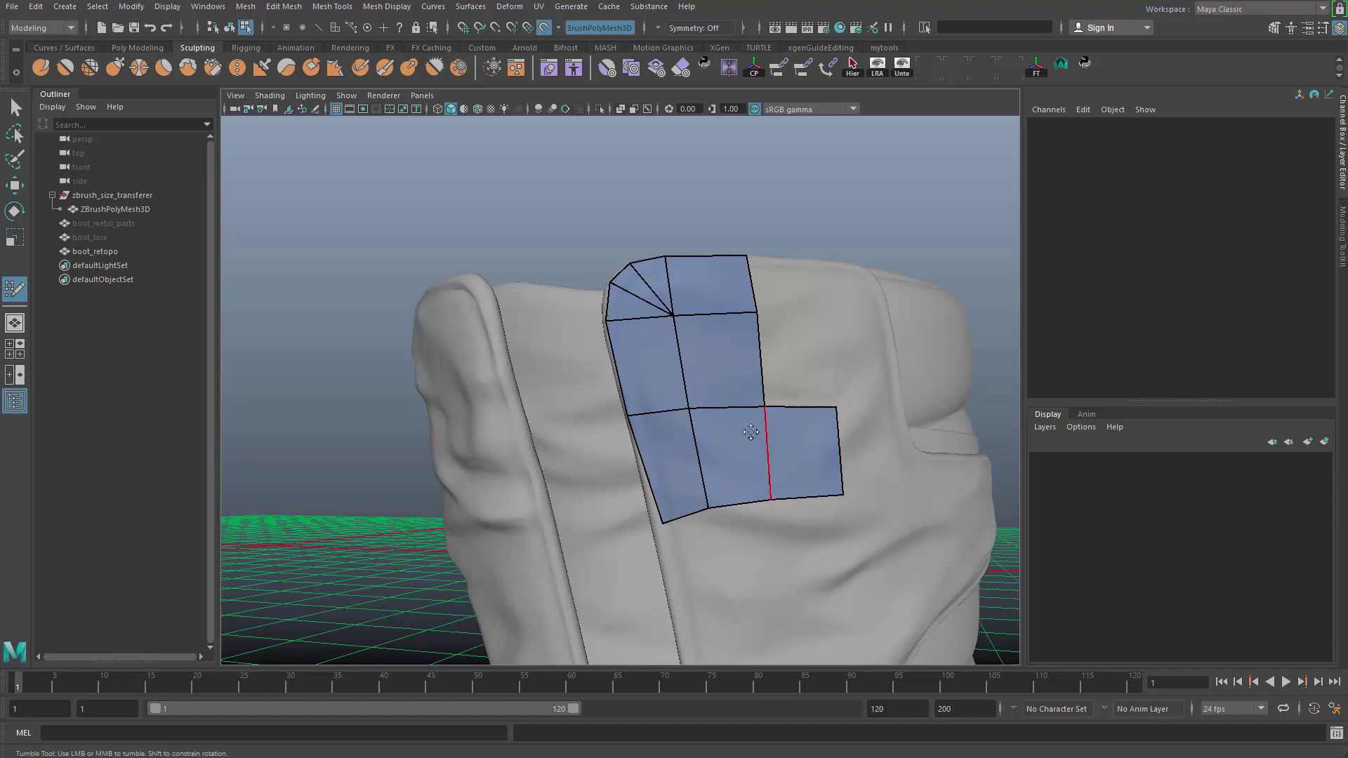
left_click(800, 352, "shift")
left_click(827, 266)
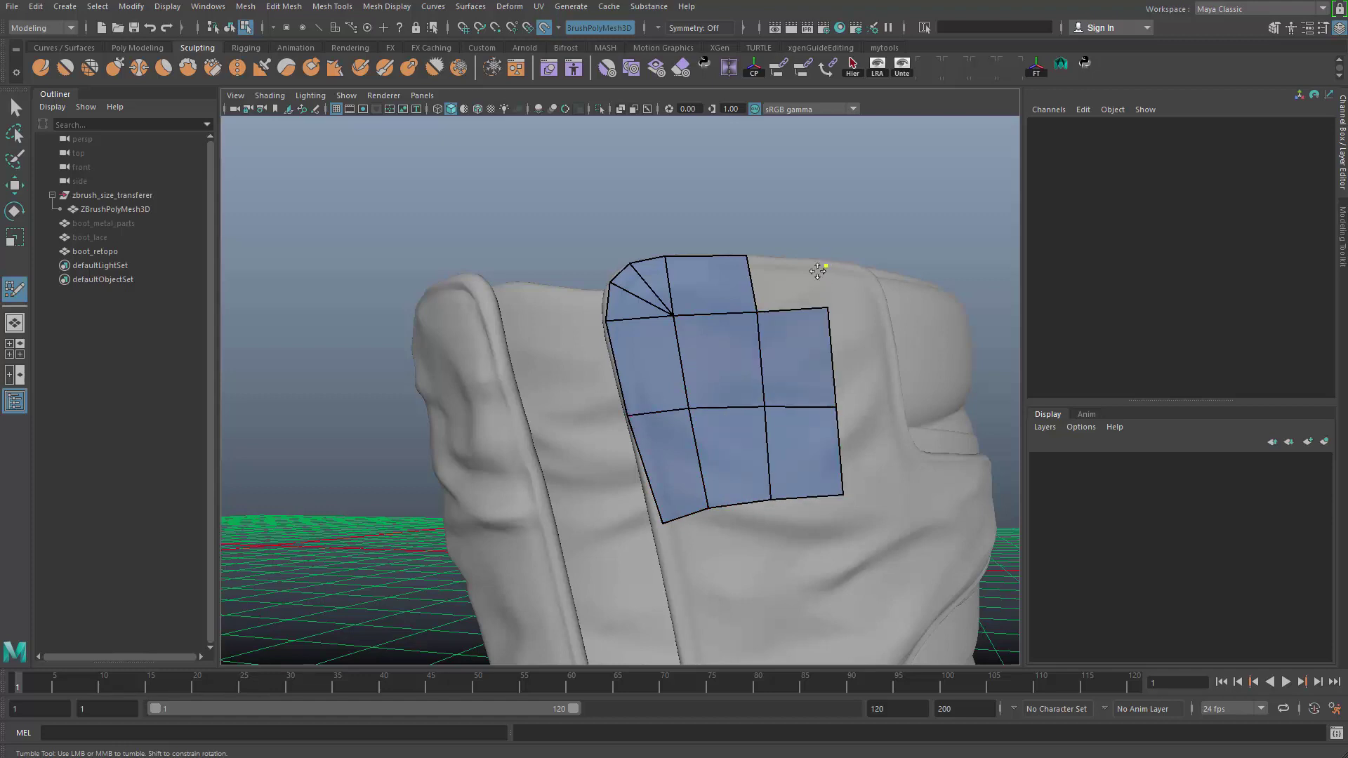
left_click(821, 295, "shift")
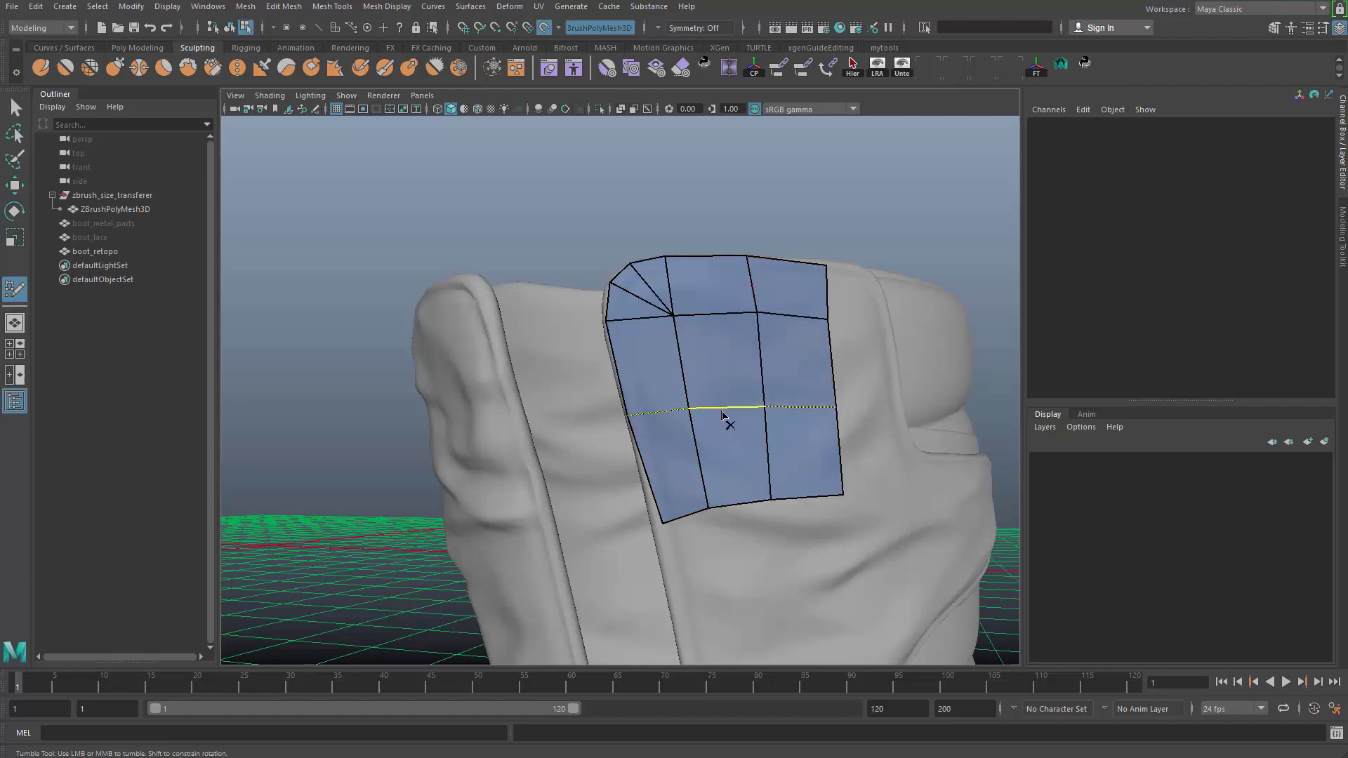
- Align the patch's lower corner with the flap's side edge and even out the inner and outer vertices of the new quads
left_click(723, 416, "ctrl")
left_click(769, 458, "ctrl")
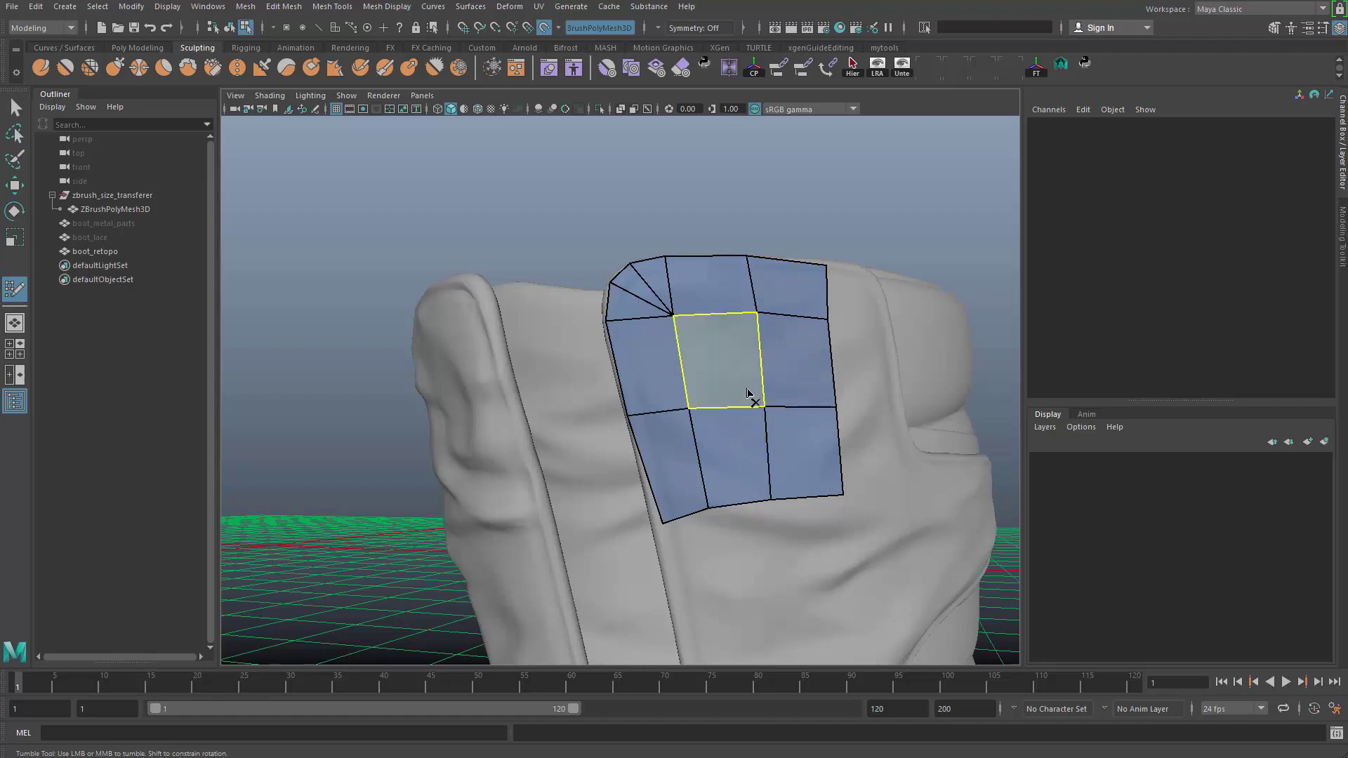
middle_click_drag(732, 458, 727, 400, "alt")
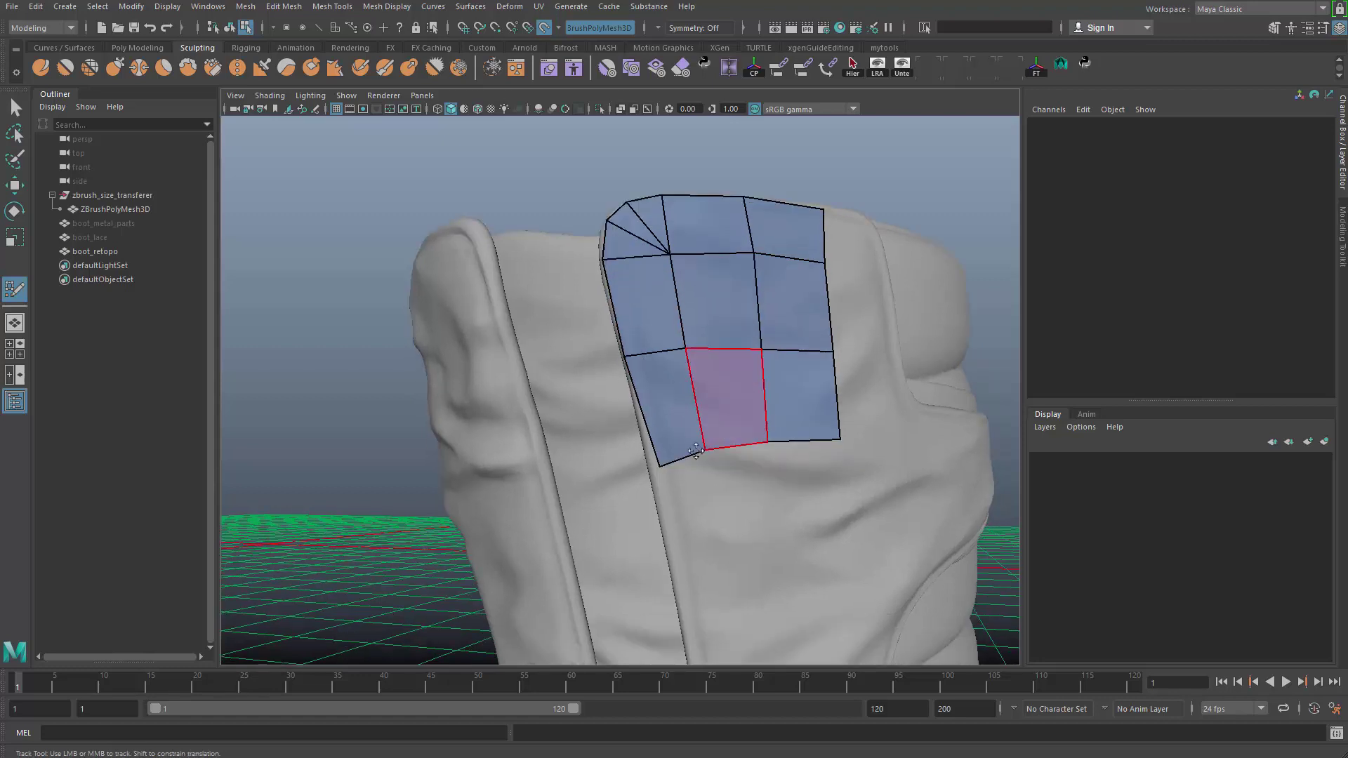
left_click_drag(660, 466, 648, 458)
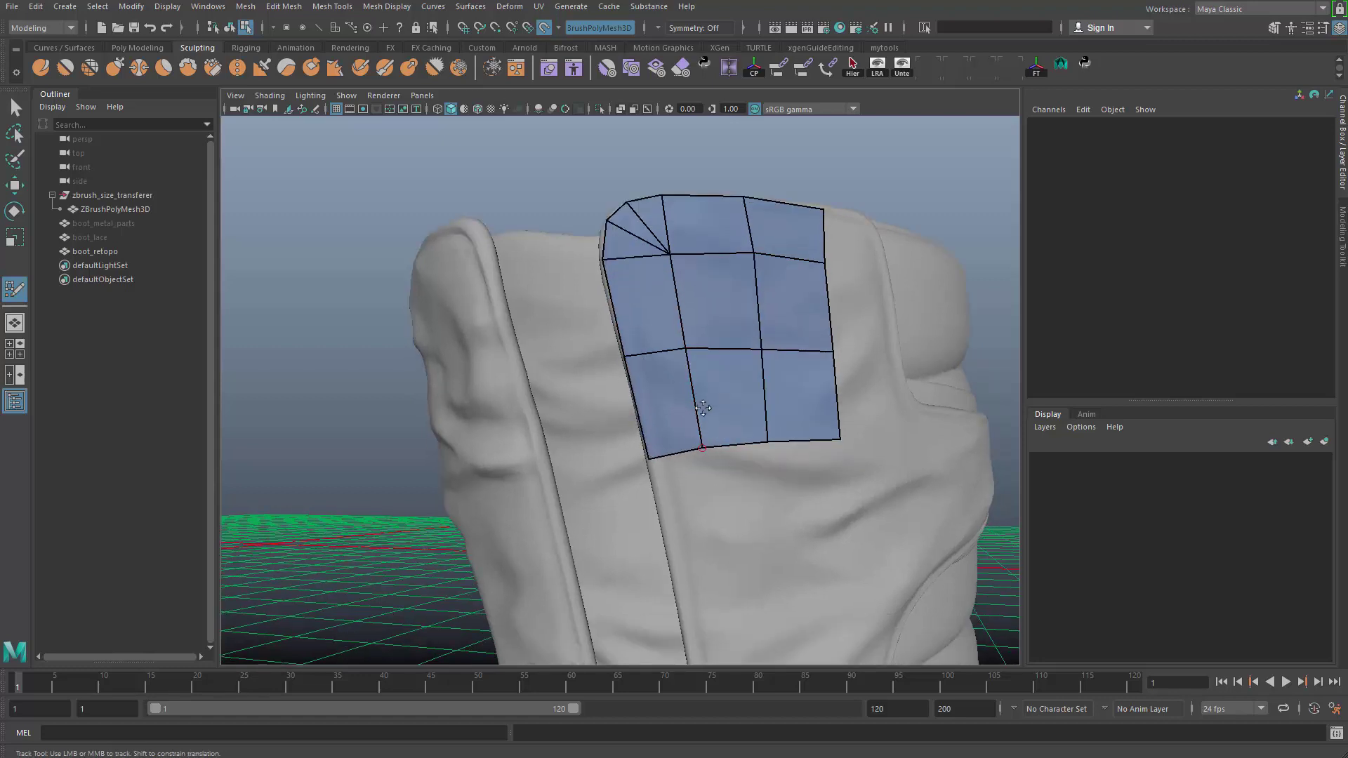
left_click_drag(700, 359, 649, 476, "alt")
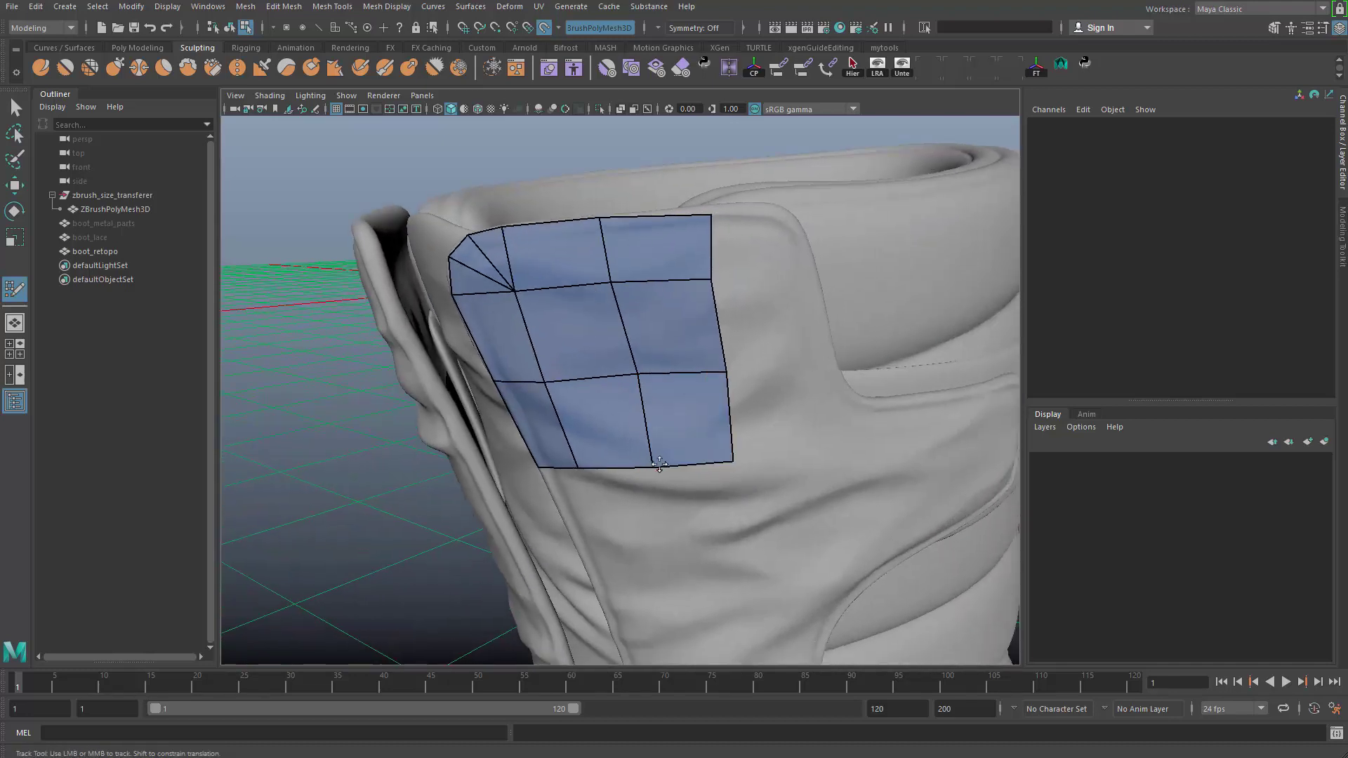
left_click_drag(638, 375, 633, 375)
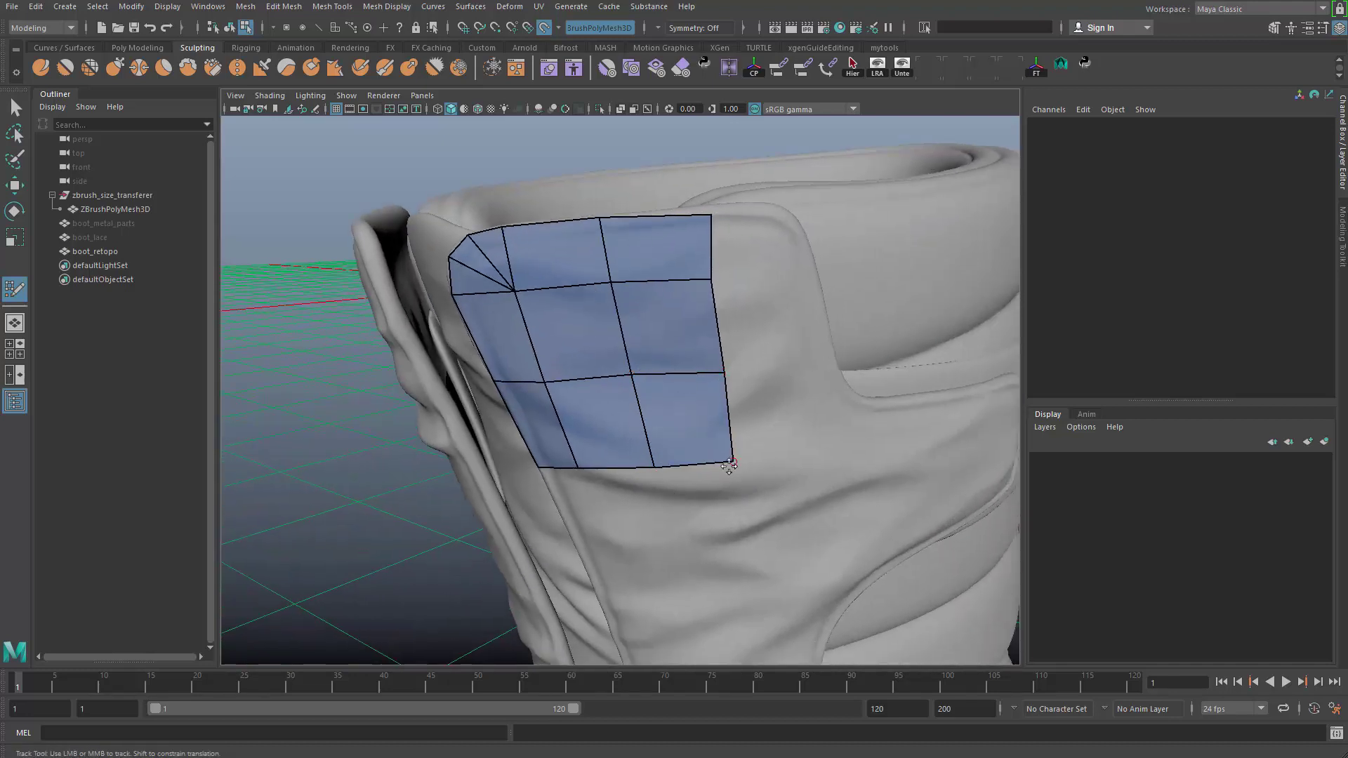
left_click_drag(714, 281, 720, 281)
- Examine the patch's placement against the whole boot from different sides and distances
right_click_drag(716, 278, 484, 242, "alt")
left_click_drag(449, 477, 526, 430, "alt")
right_click_drag(512, 394, 632, 358, "alt")
right_click_drag(630, 279, 225, 280, "alt")
left_click_drag(225, 280, 635, 442, "alt")
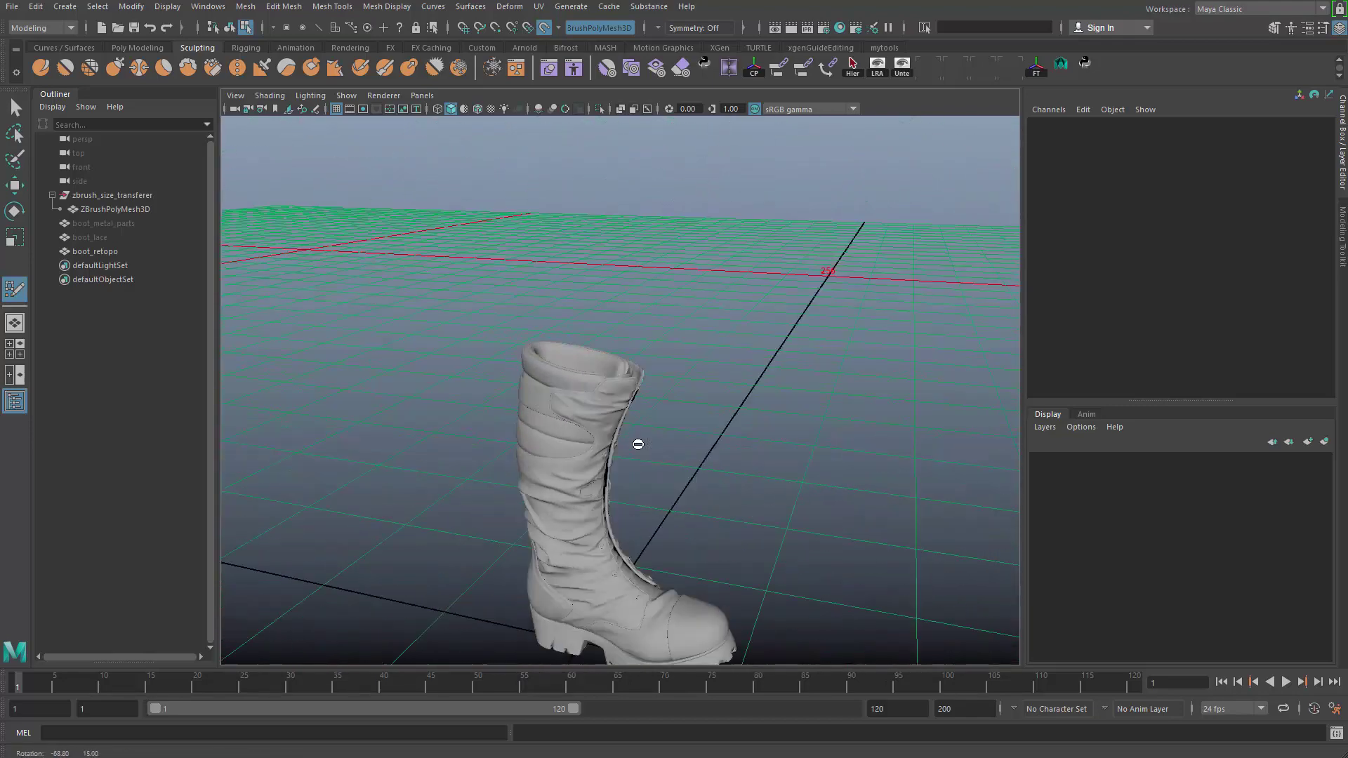
right_click_drag(635, 443, 702, 421, "alt")
middle_click_drag(702, 421, 582, 309, "alt")
left_click_drag(583, 310, 653, 351, "alt")
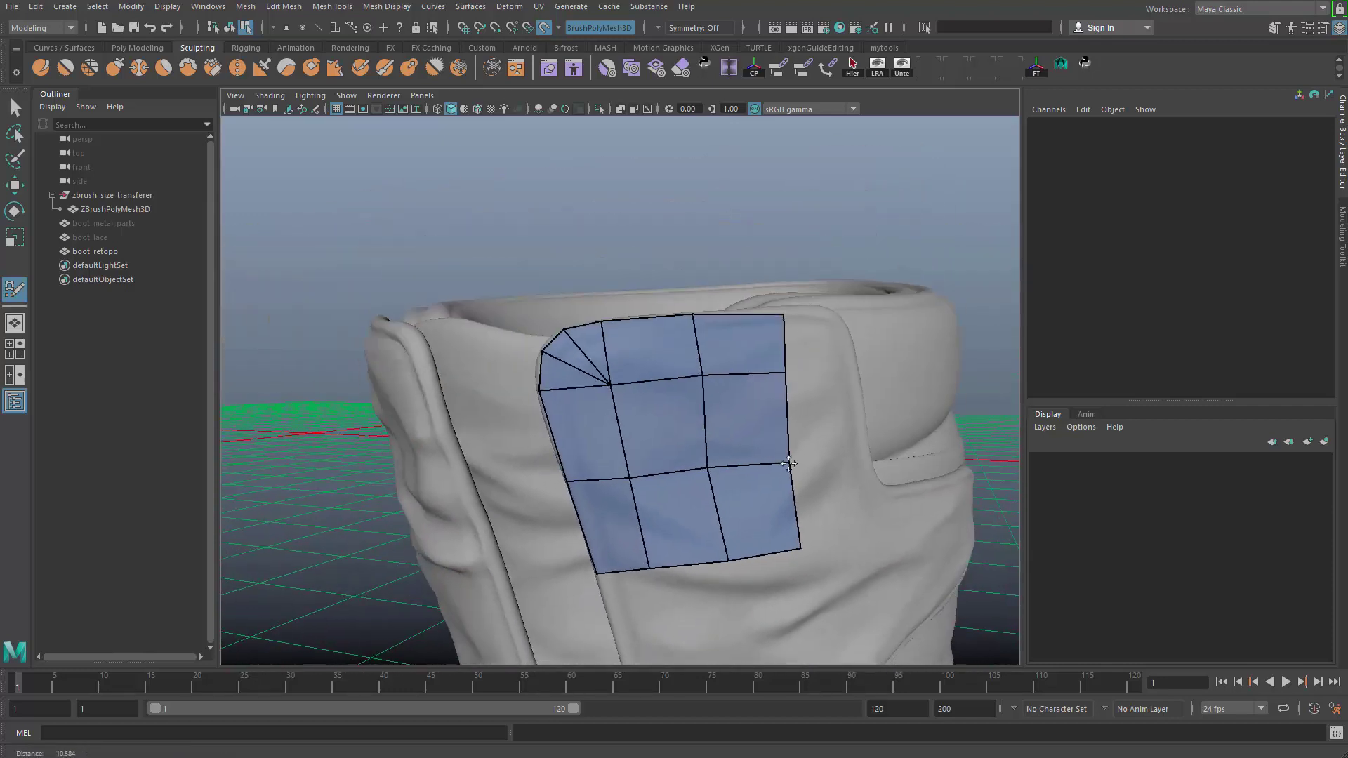
- Try turning the corner fan into quads by inserting an edge loop along each outer band and merging and shifting corner vertices
right_click_drag(653, 350, 675, 350, "alt")
middle_click_drag(674, 350, 635, 369, "alt")
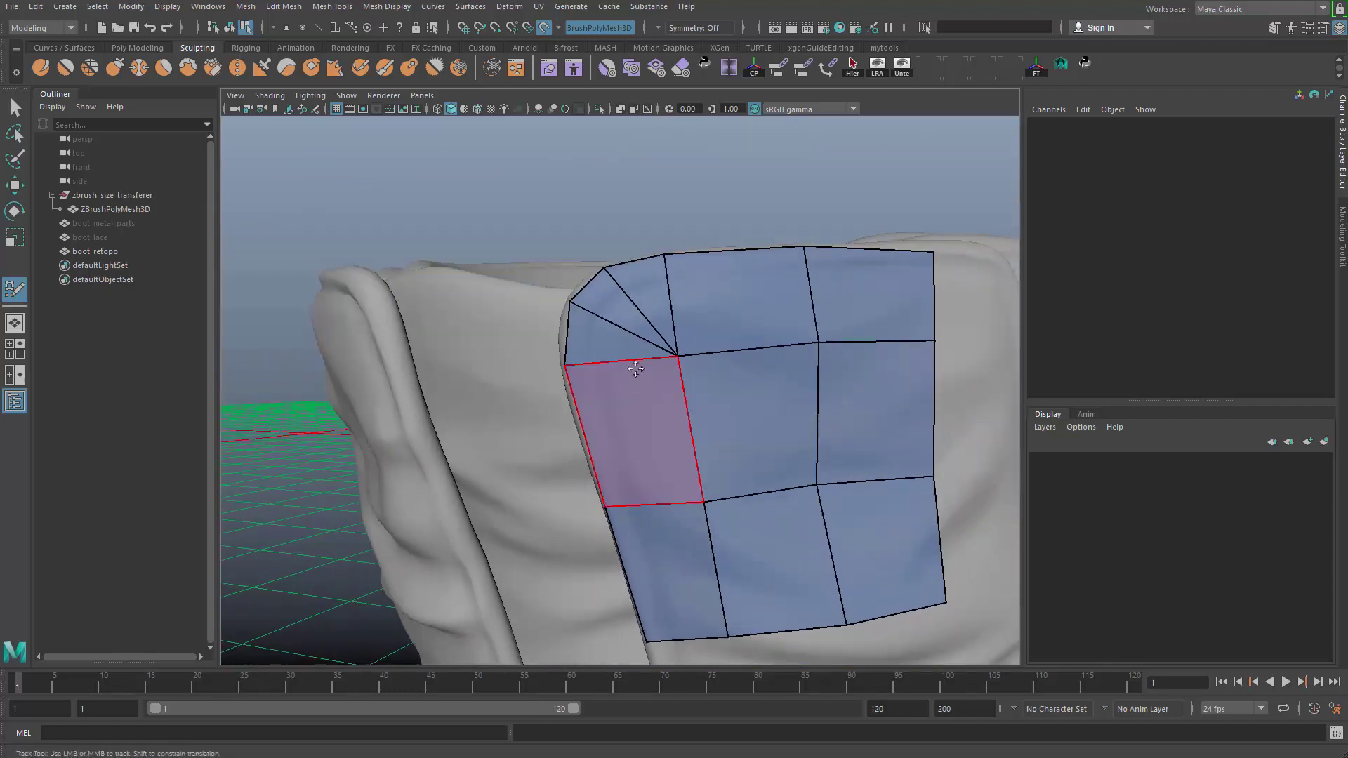
left_click(629, 365, "ctrl")
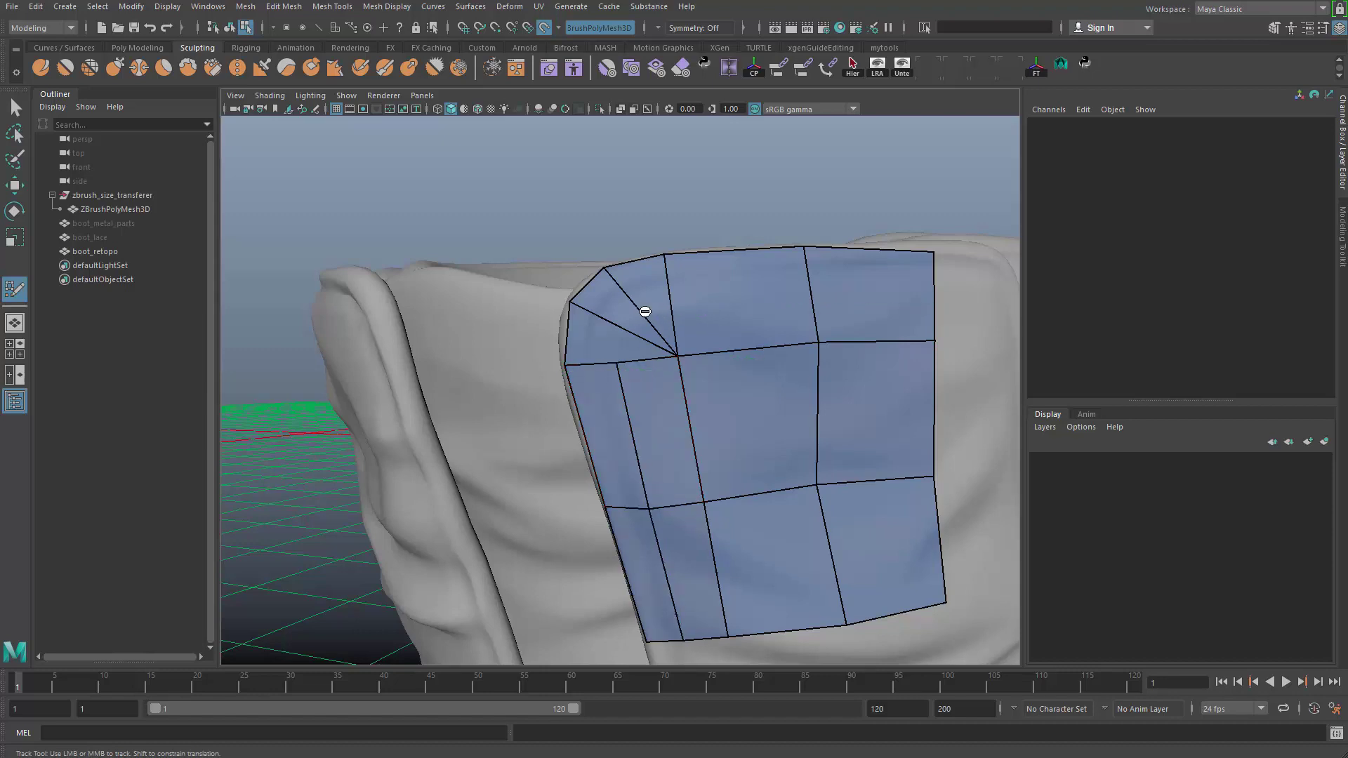
left_click_drag(673, 333, 625, 359, "alt")
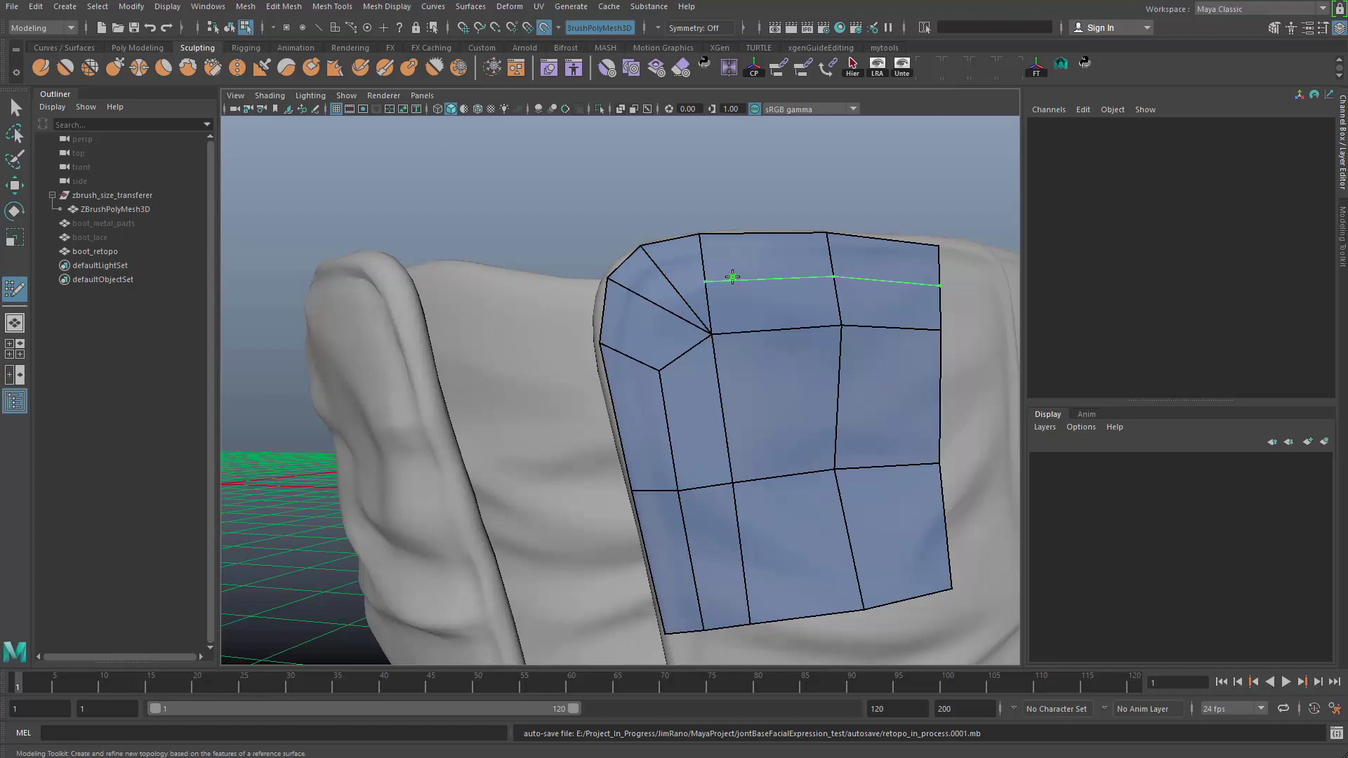
left_click(732, 277, "ctrl")
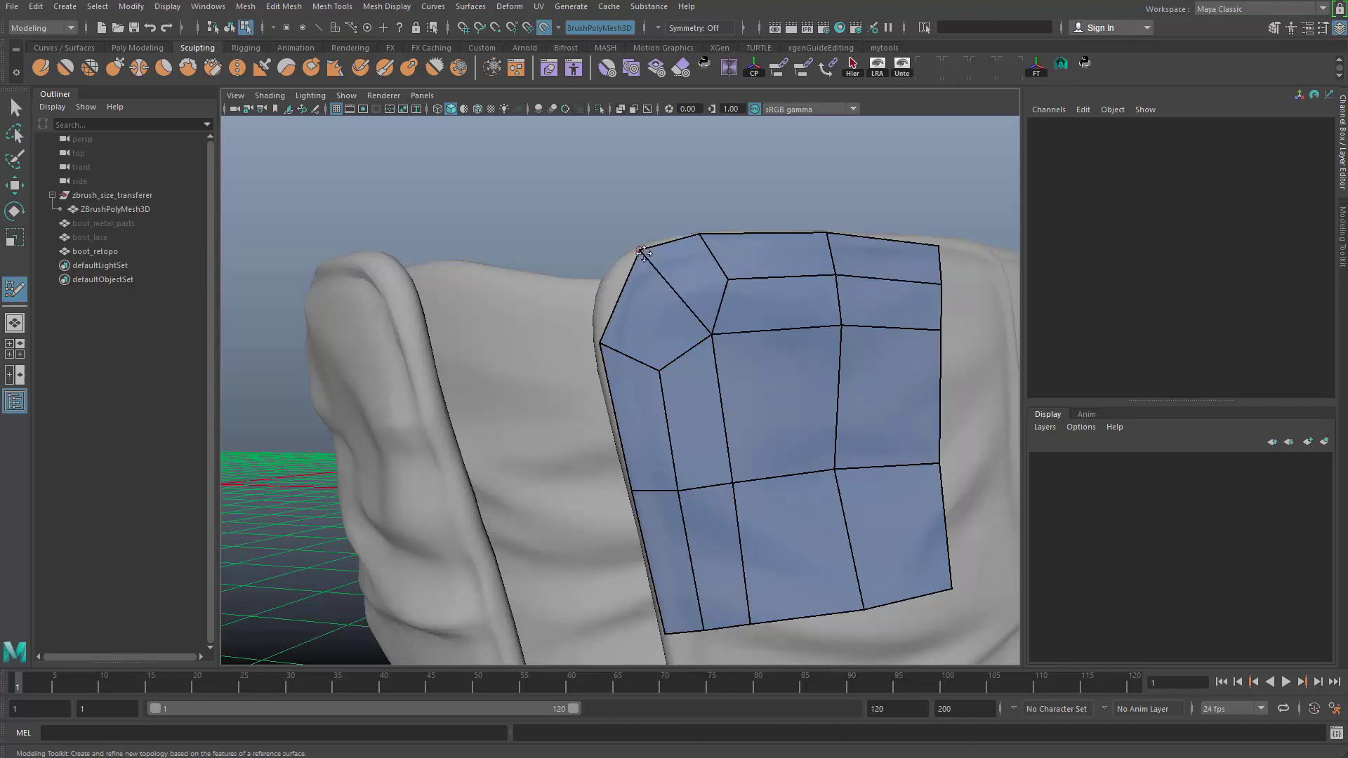
left_click_drag(641, 252, 623, 260)
left_click_drag(713, 336, 692, 326)
- Examine the quad-based corner layout from above, from the side and from farther away
right_click_drag(611, 321, 512, 329, "alt")
left_click_drag(512, 329, 561, 407, "alt")
right_click_drag(561, 407, 717, 453, "alt")
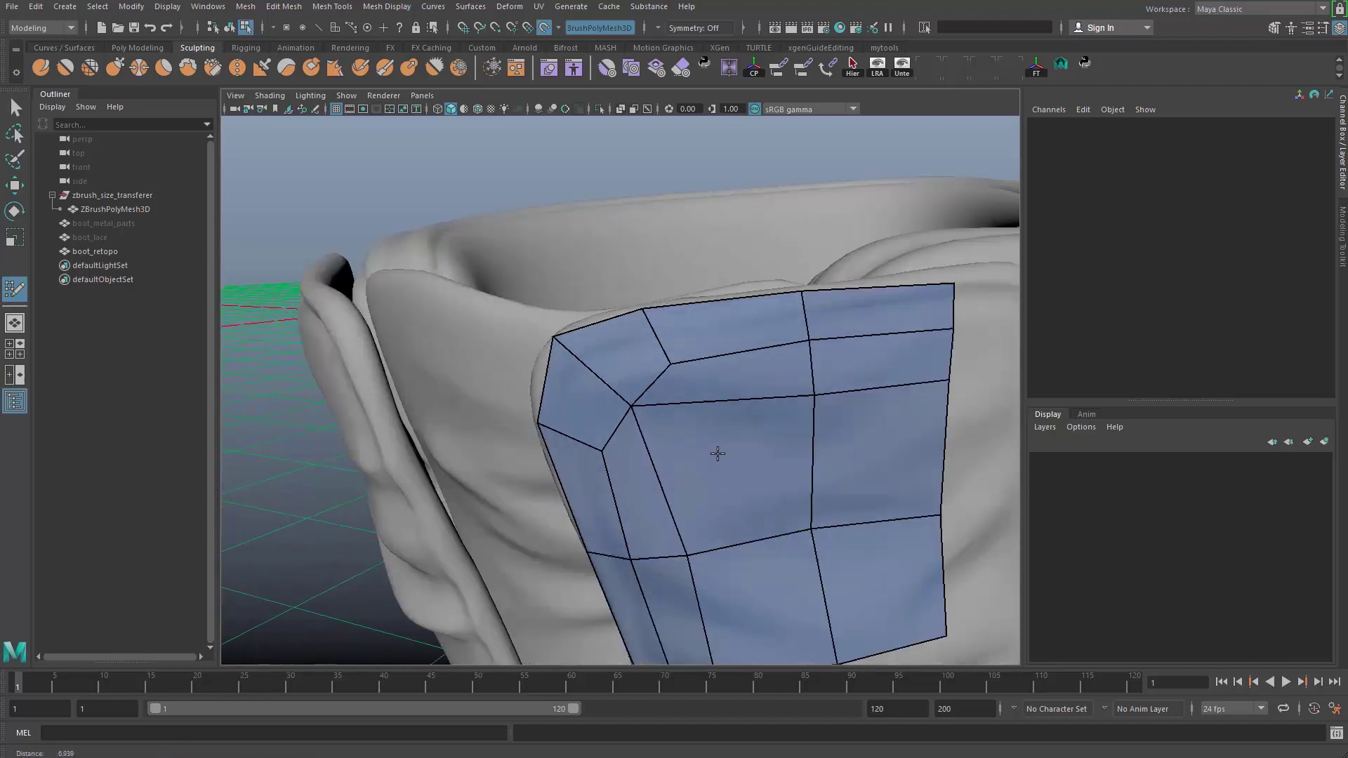
left_click_drag(718, 453, 686, 376, "alt")
right_click_drag(686, 377, 607, 386, "alt")
left_click_drag(608, 385, 644, 347, "alt")
right_click_drag(644, 346, 625, 347, "alt")
left_click_drag(625, 347, 599, 371, "alt")
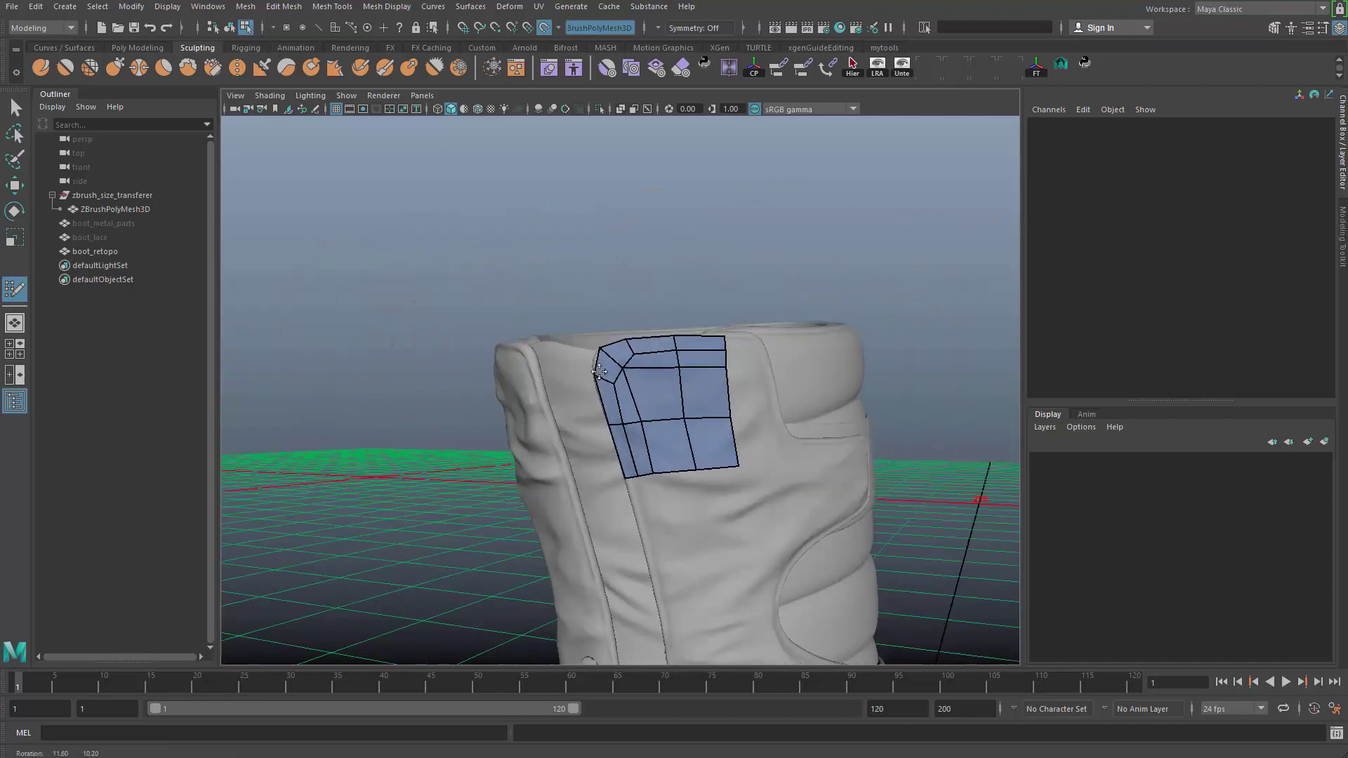
left_click_drag(713, 514, 674, 477, "alt")
right_click_drag(674, 477, 785, 485, "alt")
- Undo the corner rework and both inserted edge loops to restore the triangle fan
key("ctrl+z")
key("ctrl+z")
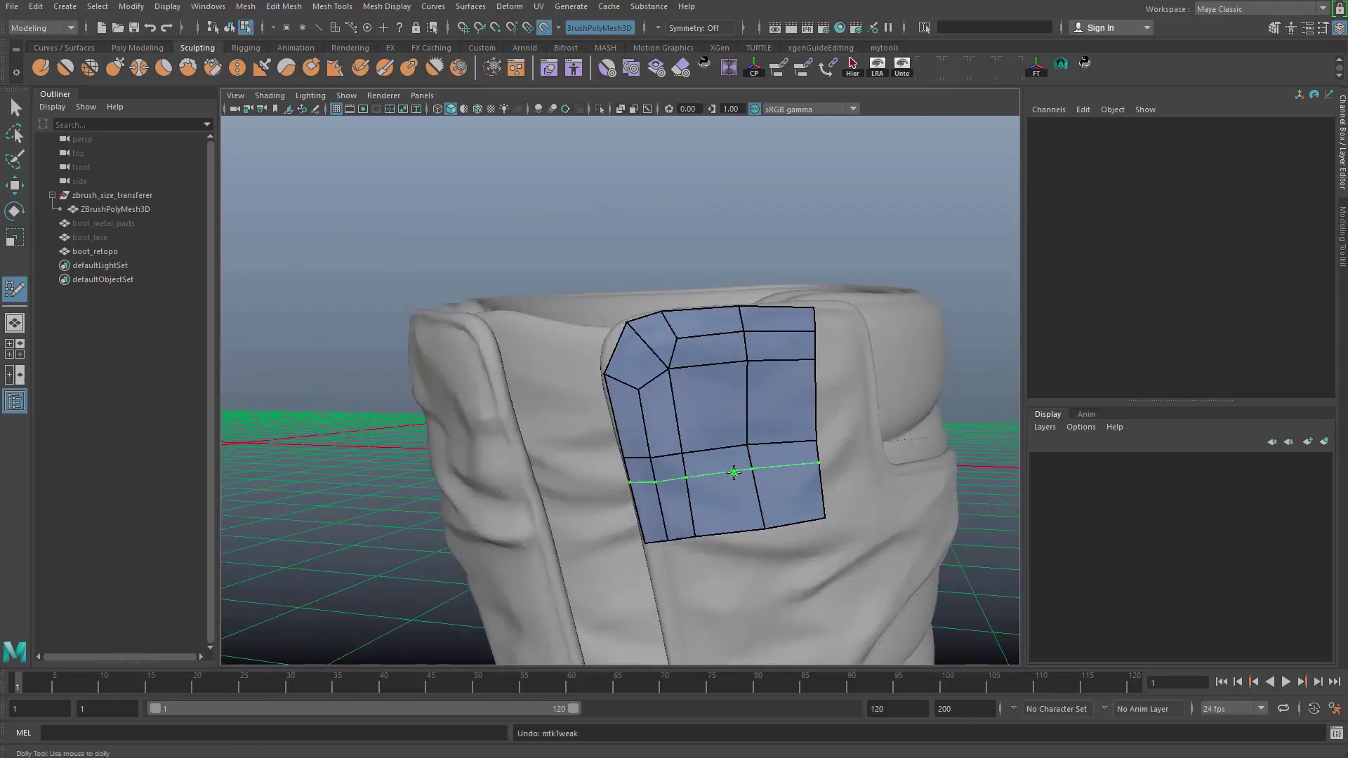
key("ctrl+z")
key("ctrl+z")
key("ctrl+z")
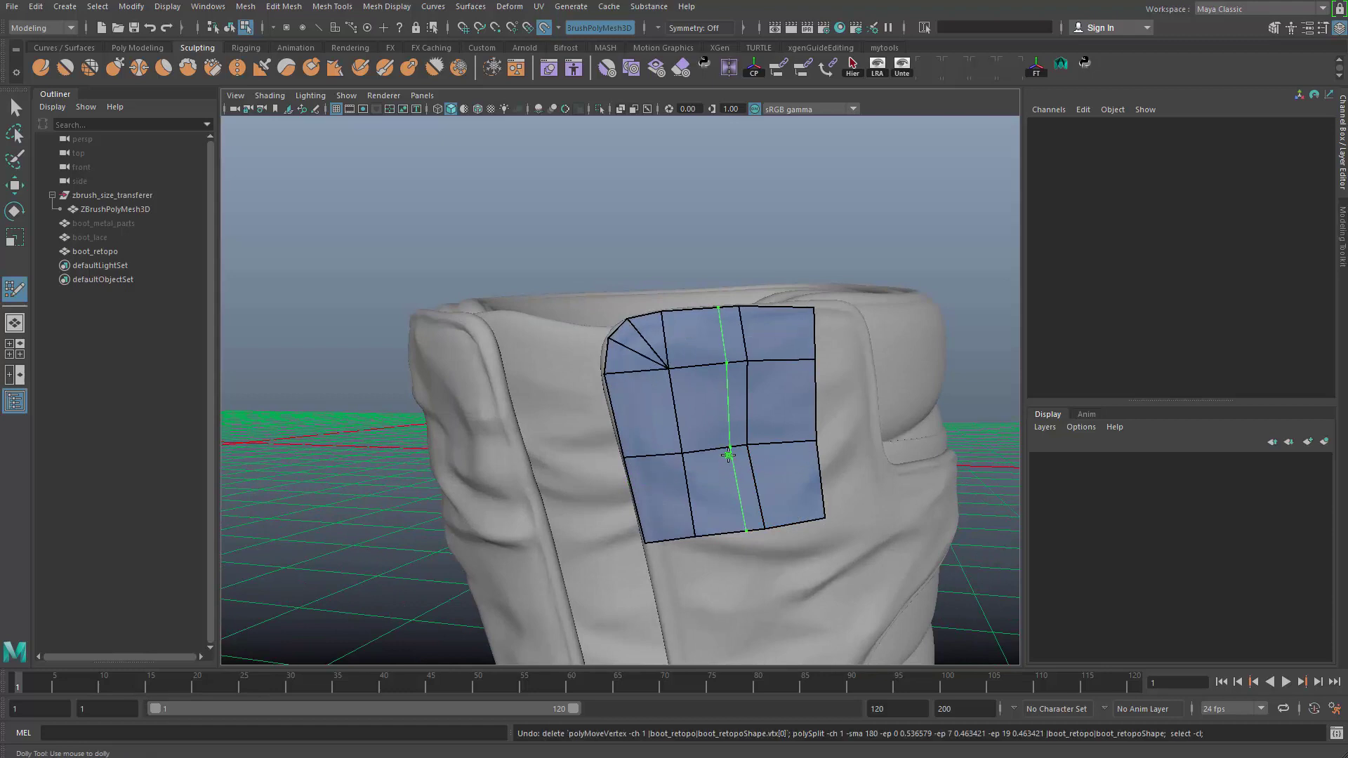
- Try deleting faces of the patch, including the three corner triangles, and undo each deletion
right_click_drag(691, 418, 693, 341, "alt")
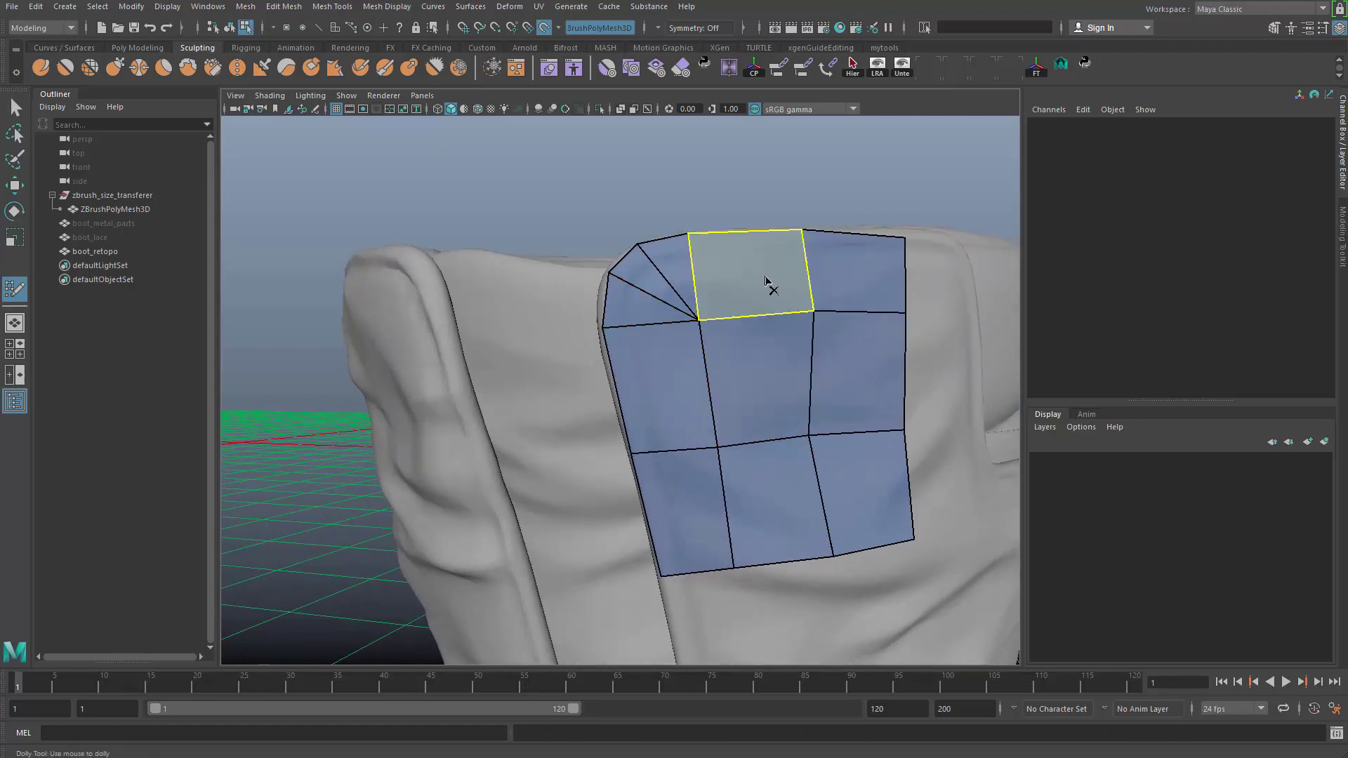
key("ctrl+z")
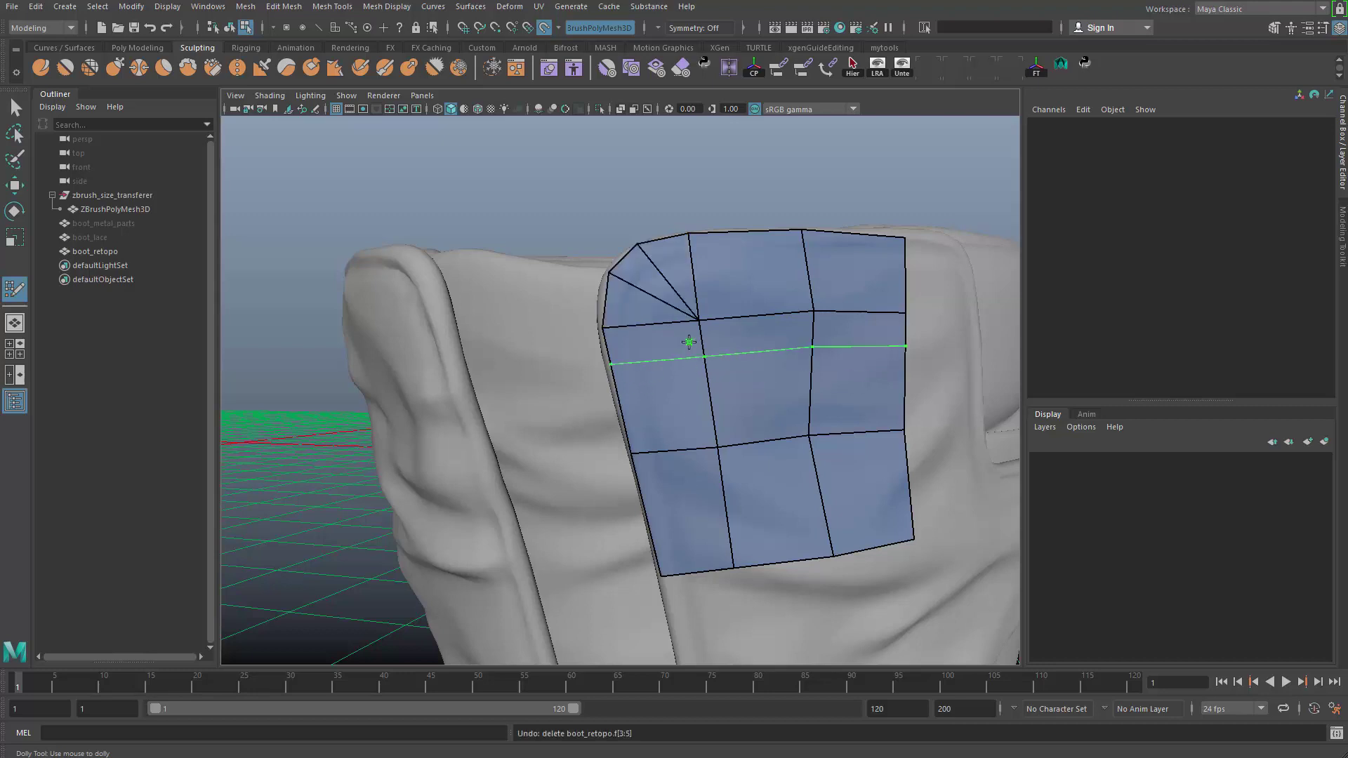
mouse_move(709, 272)
left_mouse_down("ctrl+shift")
mouse_move(833, 376)
mouse_move(771, 518)
mouse_move(882, 500)
left_mouse_up("ctrl+shift")
key("ctrl+z")
left_click(680, 276, "ctrl+shift")
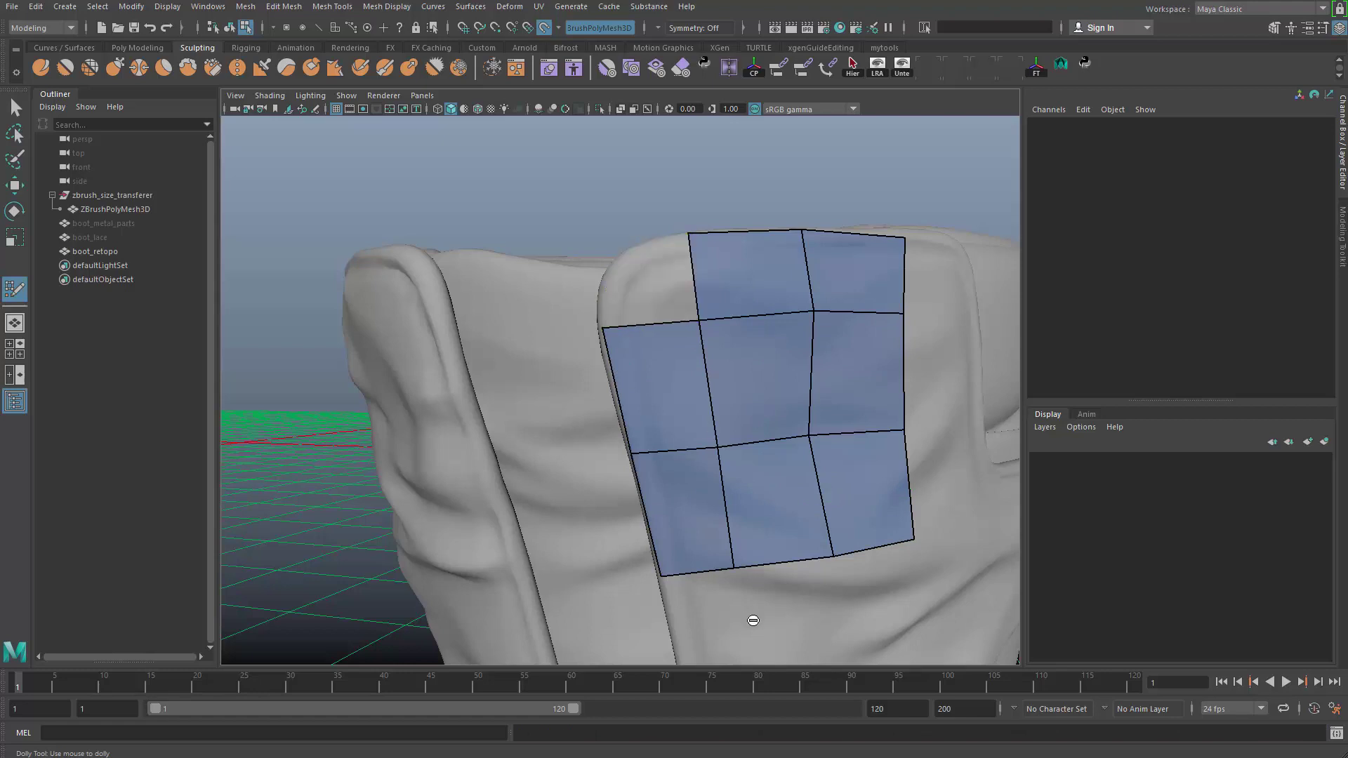
key("ctrl+z")
- Examine the triangle fan and the quad rows meeting at its centre vertex up close
right_click_drag(735, 521, 828, 491, "alt")
middle_click_drag(828, 491, 701, 407, "alt")
left_click_drag(701, 406, 677, 405, "alt")
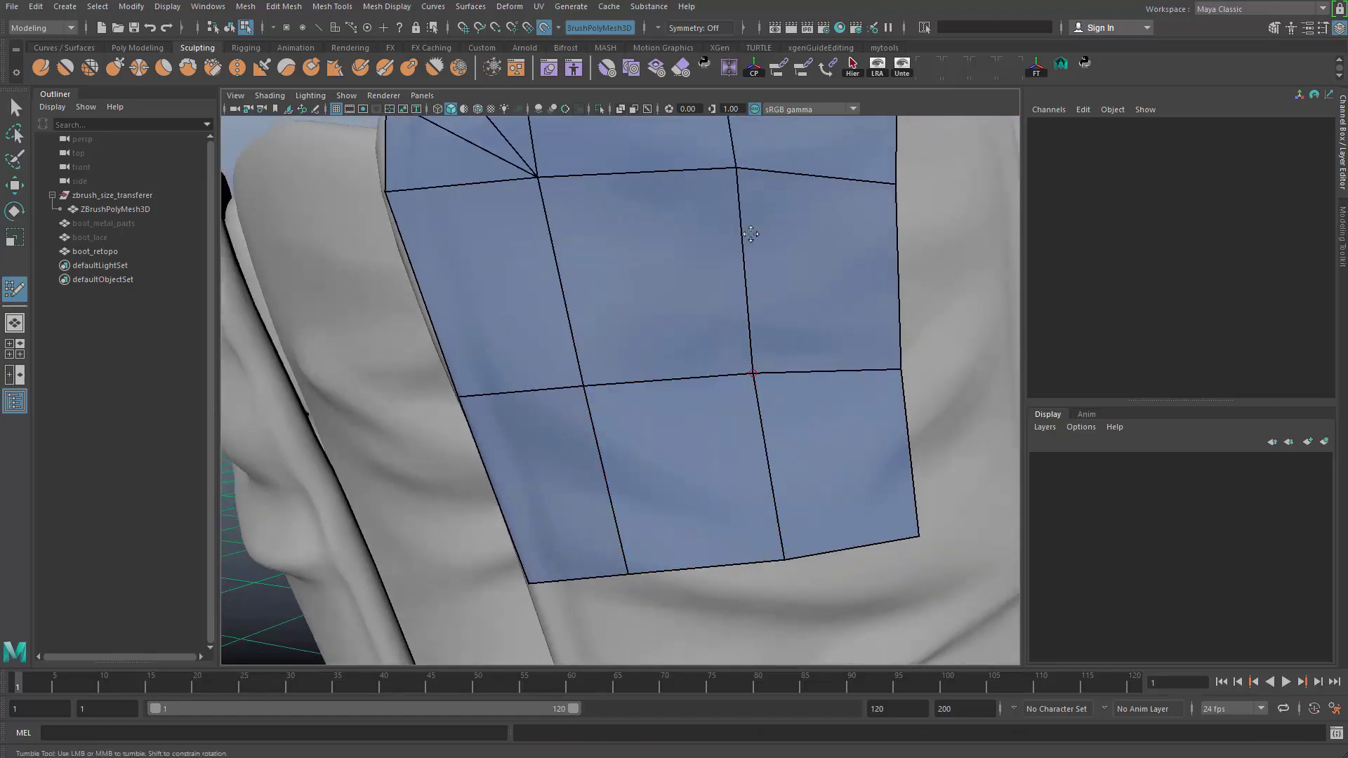
right_click_drag(744, 177, 617, 232, "alt")
left_click_drag(618, 232, 642, 253, "alt")
right_click_drag(642, 253, 672, 268, "alt")
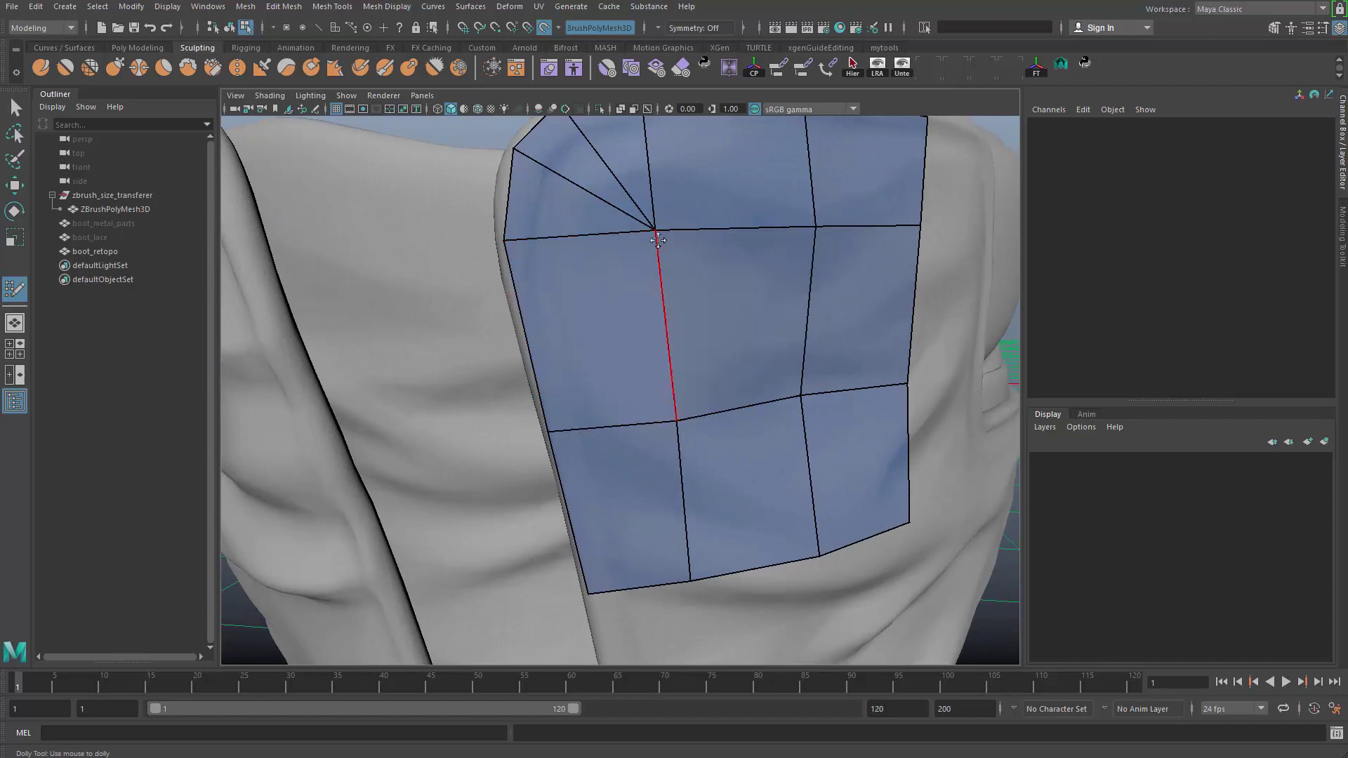
middle_click_drag(783, 266, 704, 364, "alt")
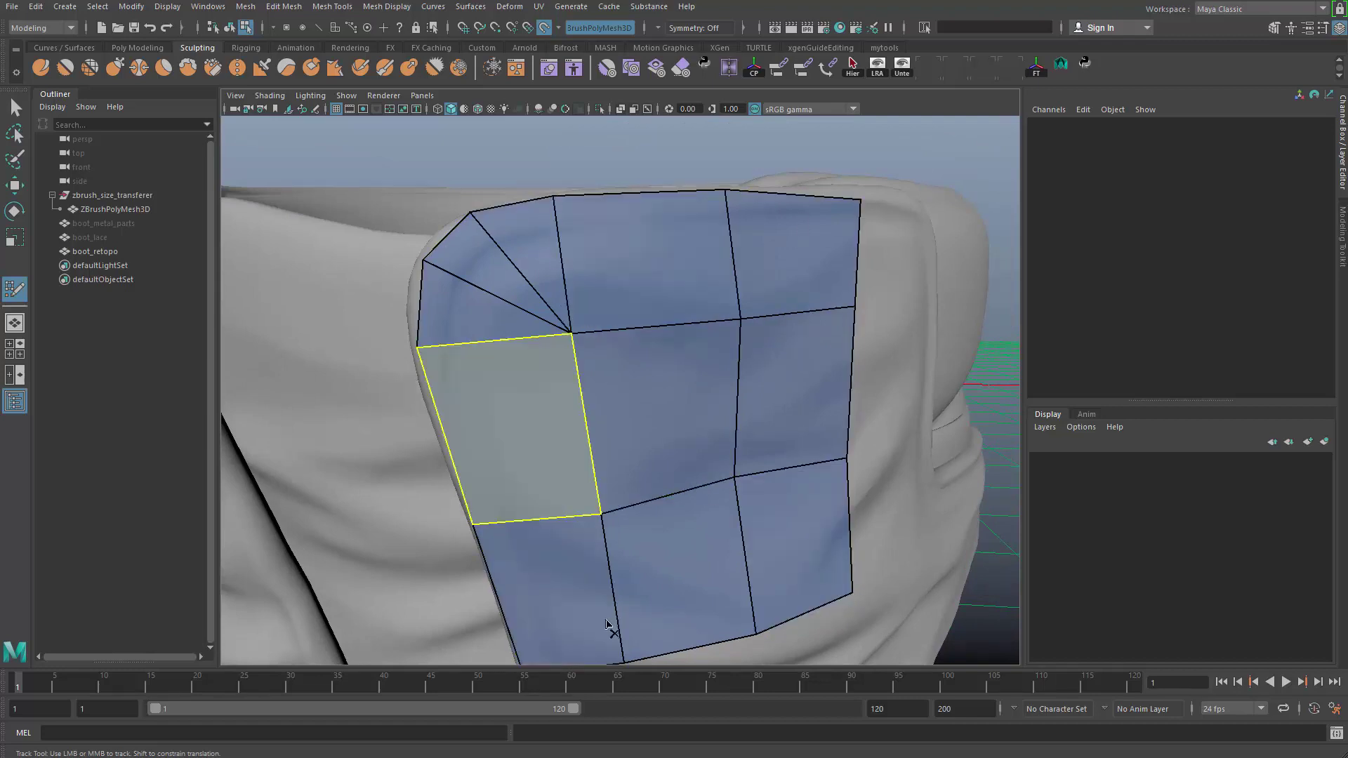
left_click_drag(475, 229, 430, 262)
- Insert one edge loop down the column along the flap's side edge and one across the row along its top edge
right_click_drag(430, 263, 358, 267, "alt")
middle_click_drag(358, 267, 371, 203, "alt")
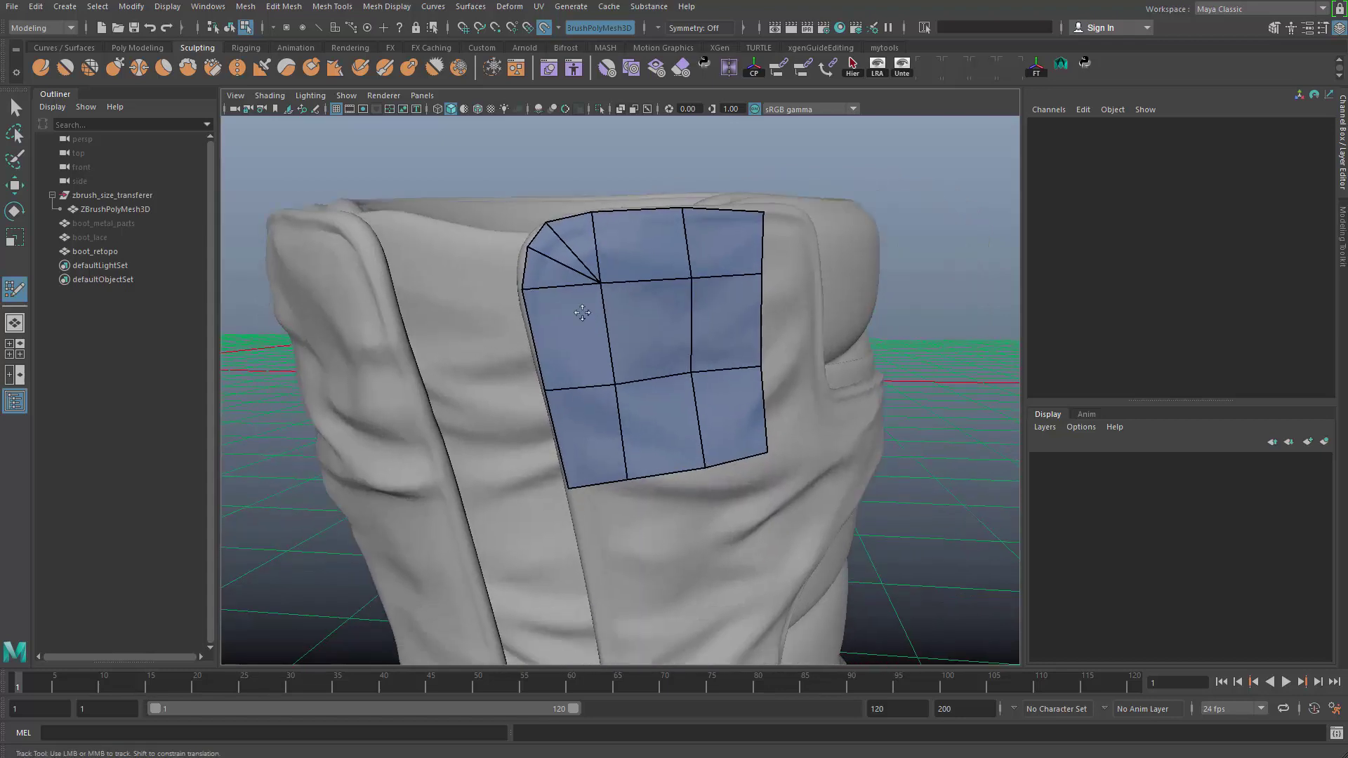
left_click(567, 300, "ctrl")
left_click(604, 242, "ctrl")
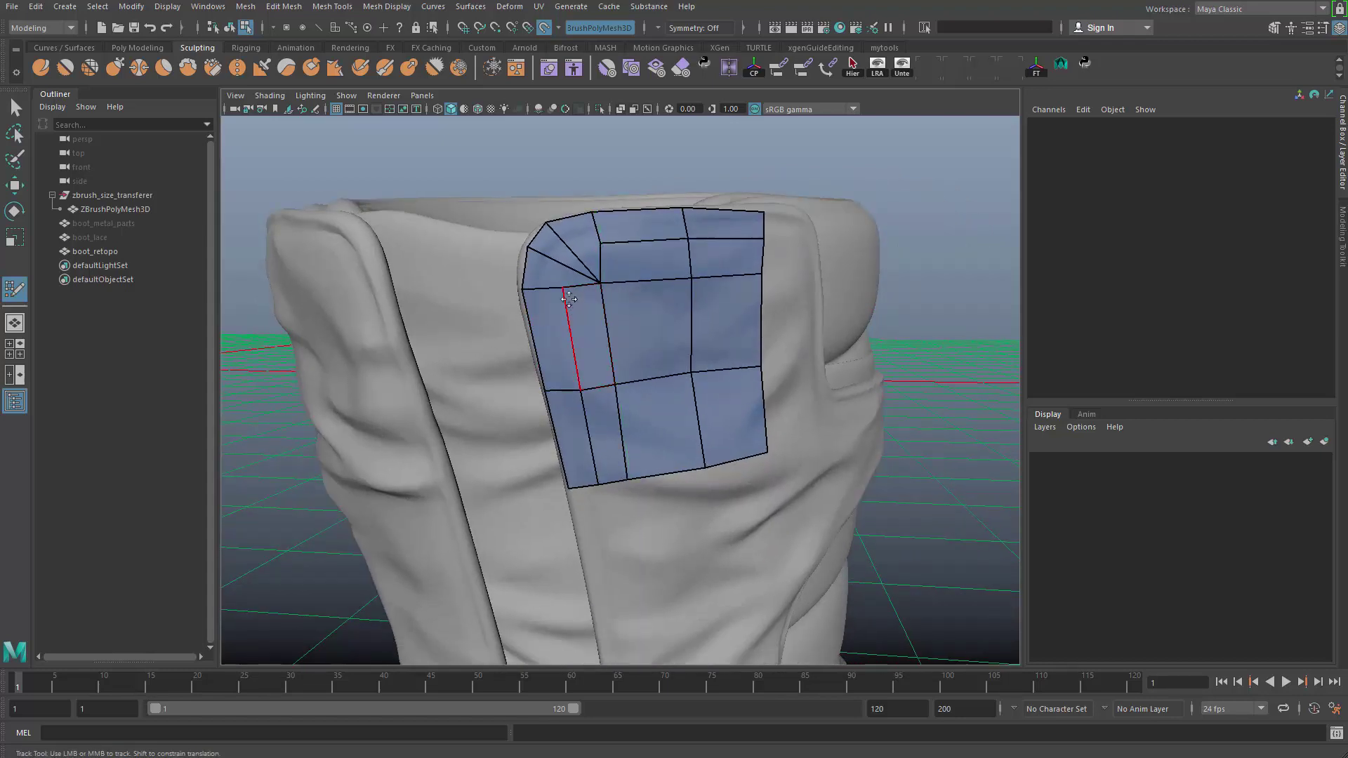
- Try reworking the rounded corner into quads by removing an edge of the triangle fan and pulling its centre vertex toward the corner
left_click(574, 351, "ctrl")
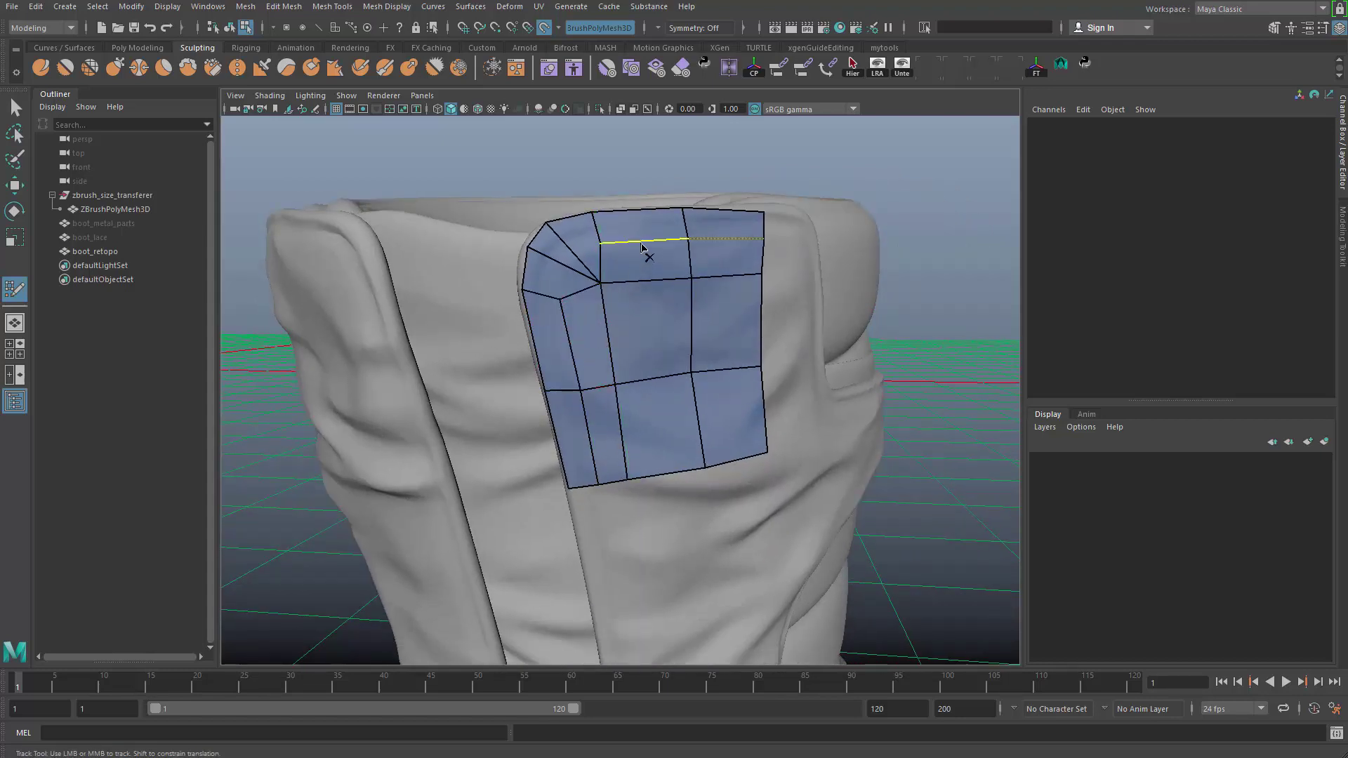
left_click(561, 264, "ctrl+shift")
mouse_move(599, 283)
left_mouse_down()
mouse_move(619, 265)
mouse_move(581, 271)
left_mouse_up()
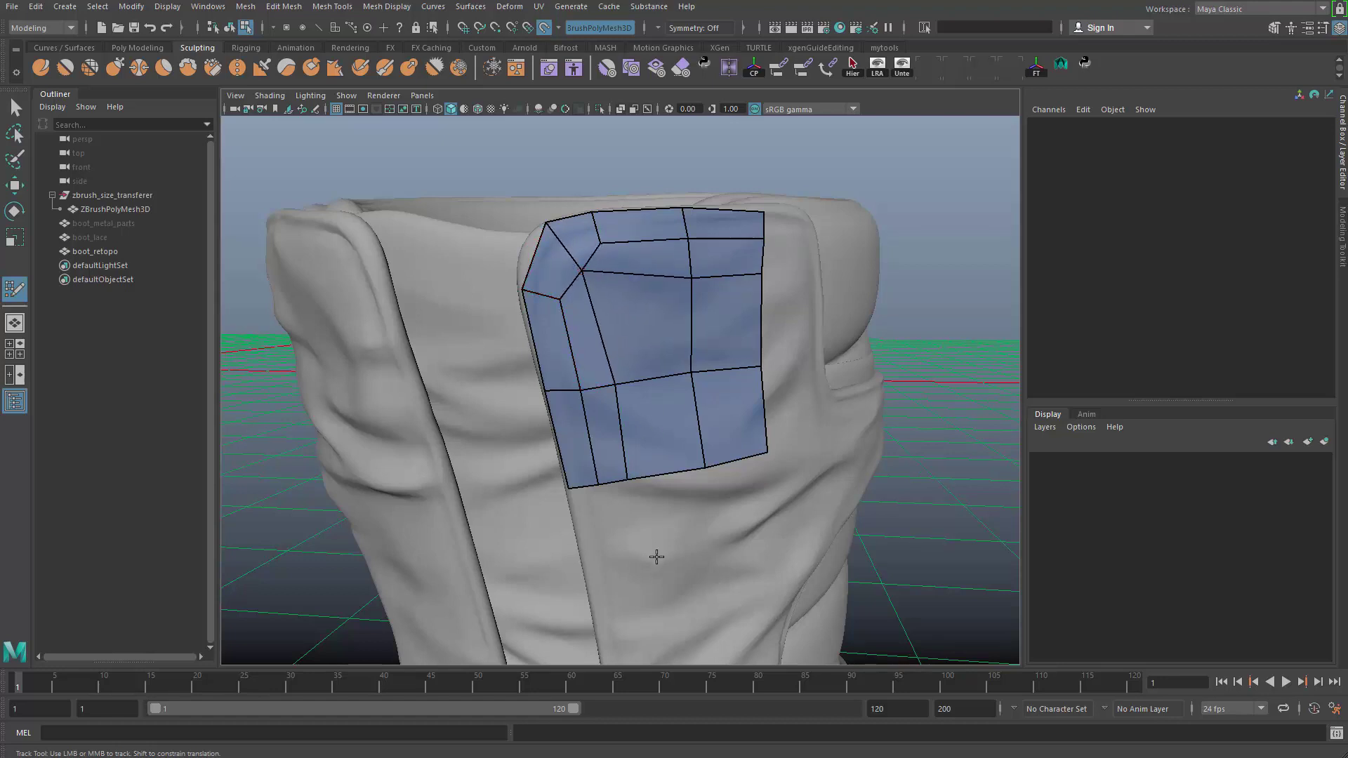
- Undo the quad corner rework and the edge loops along the flap's side and top
key("ctrl+z")
key("ctrl+z")
key("ctrl+z")
key("ctrl+z")
key("ctrl+z")
middle_click_drag(710, 399, 620, 362, "alt")
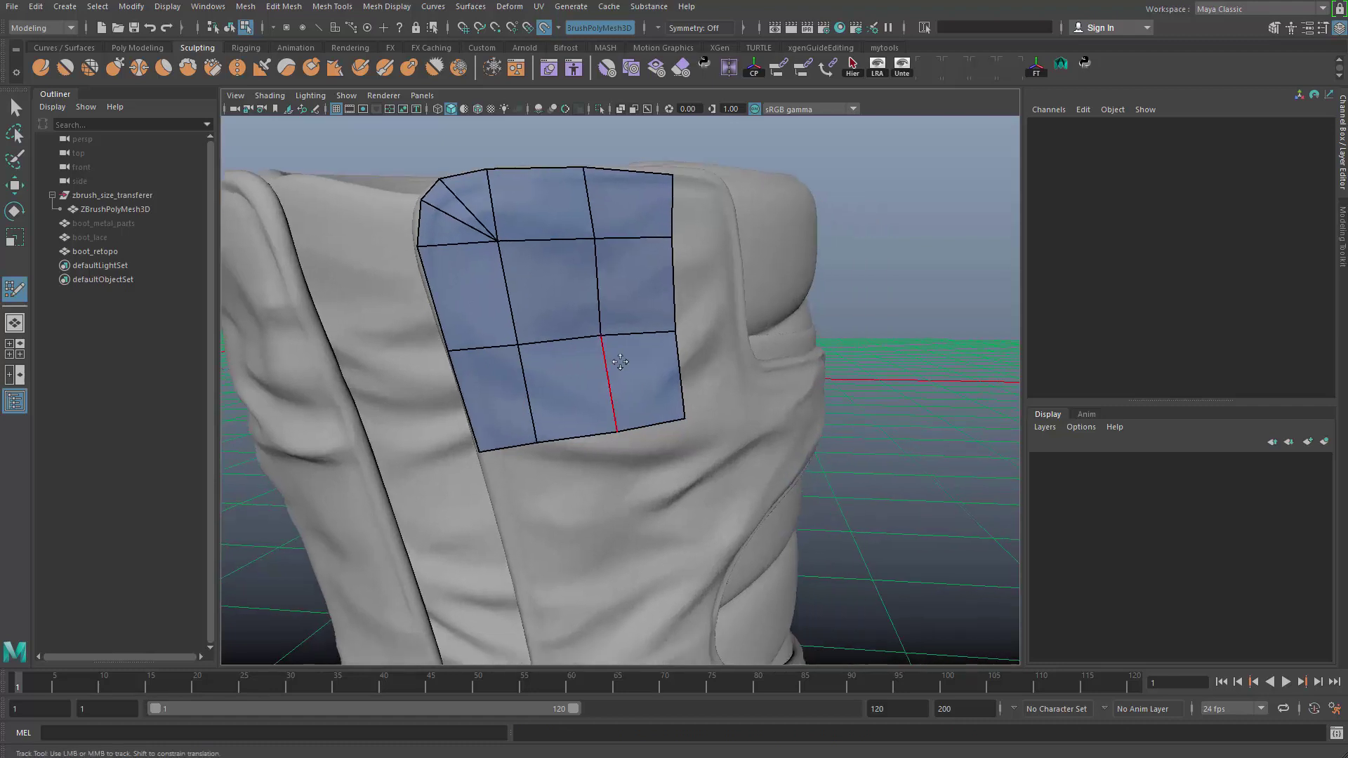
- Build a triangle fan around the flap's opposite rounded corner and weld it to the patch's open edge
left_click_drag(620, 362, 599, 209, "alt")
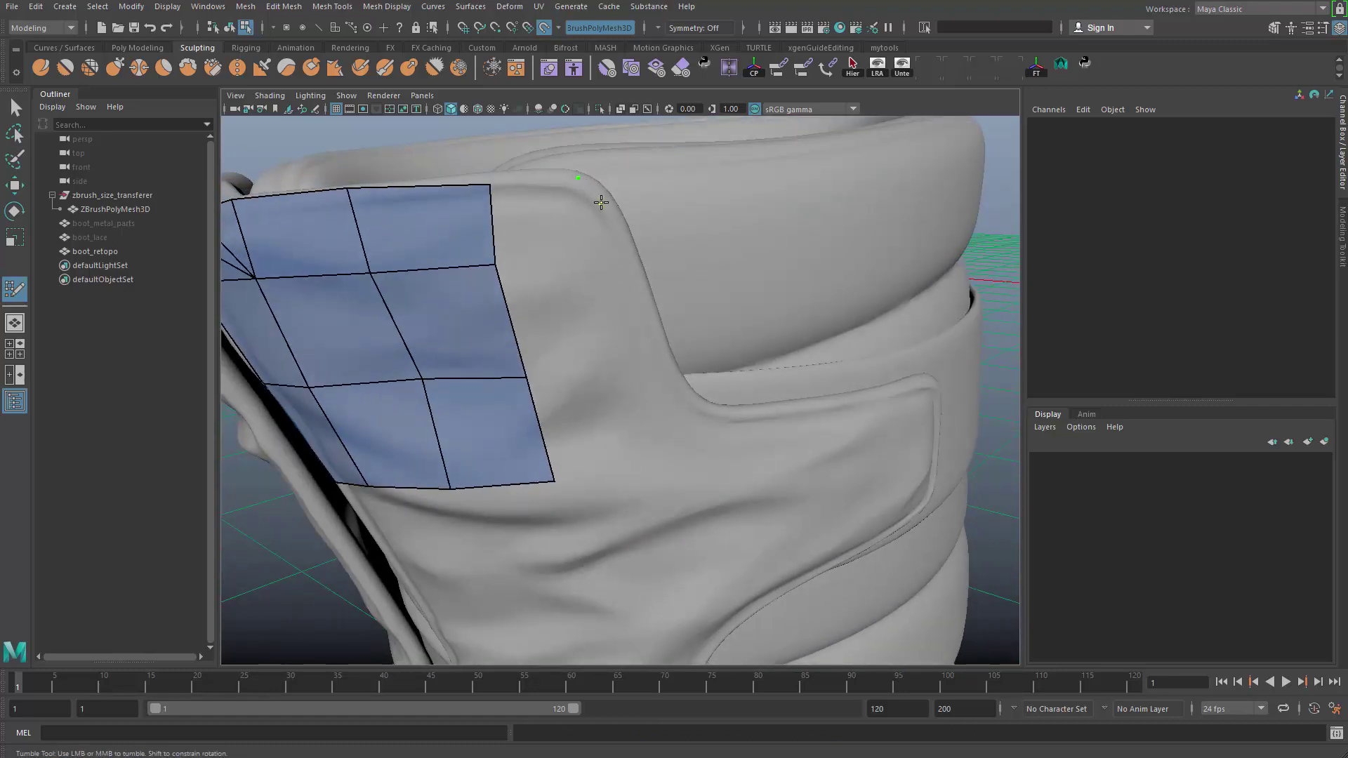
left_click(590, 232, "shift")
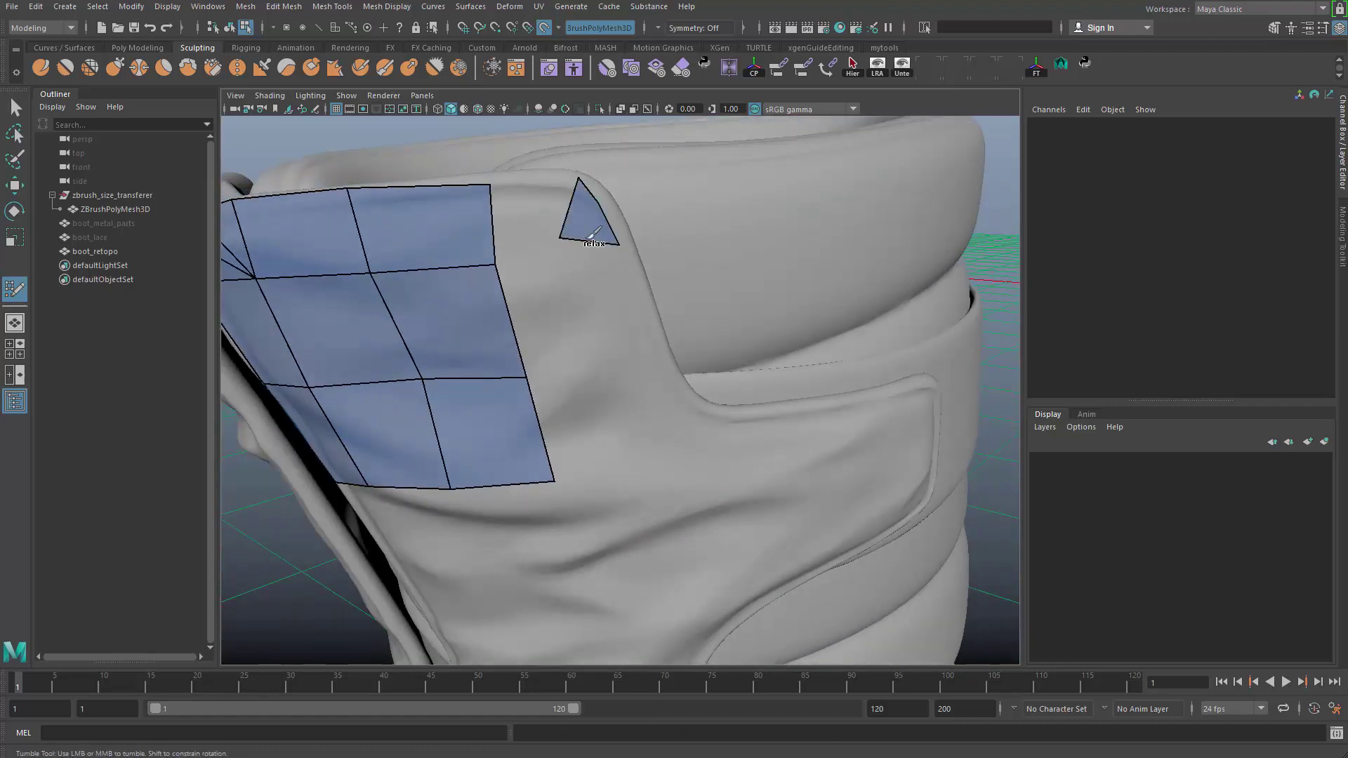
left_click_drag(567, 242, 559, 295)
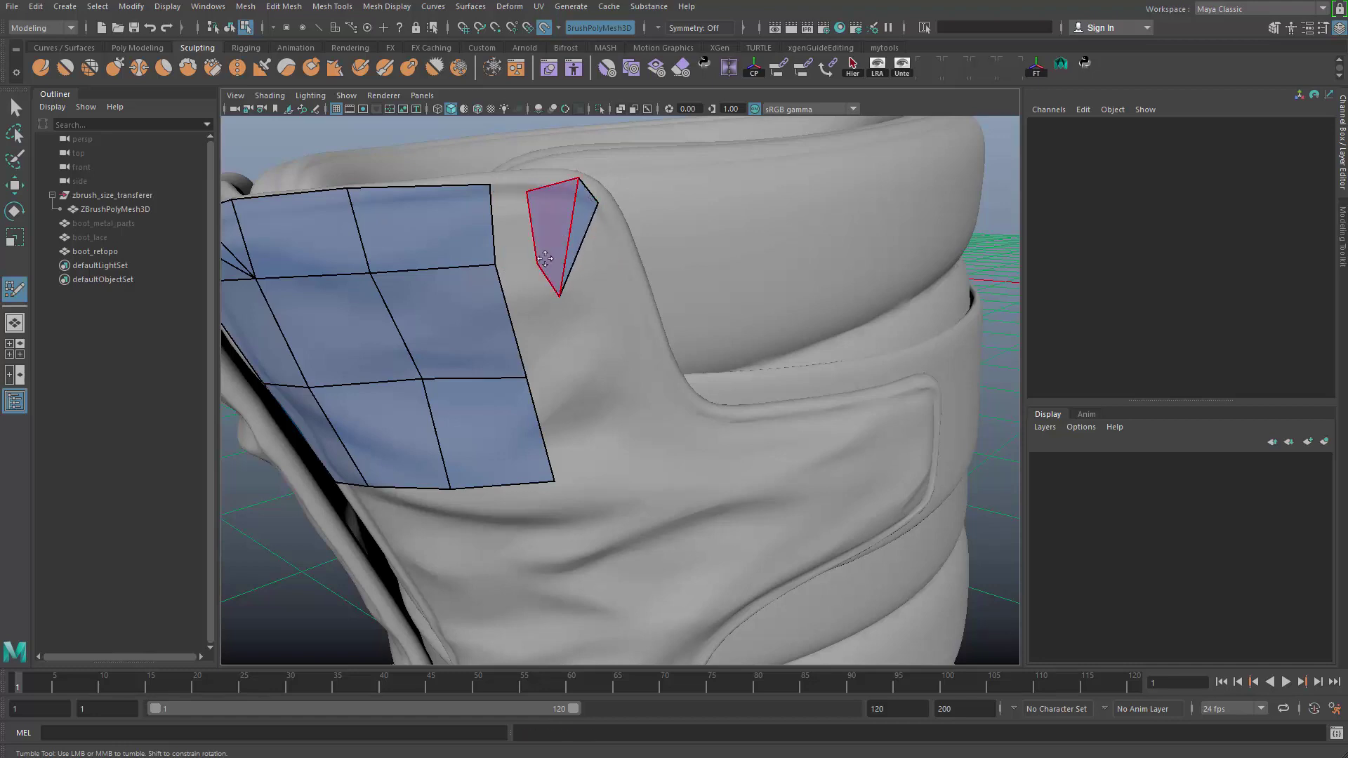
left_click(582, 329)
left_click(605, 273, "shift")
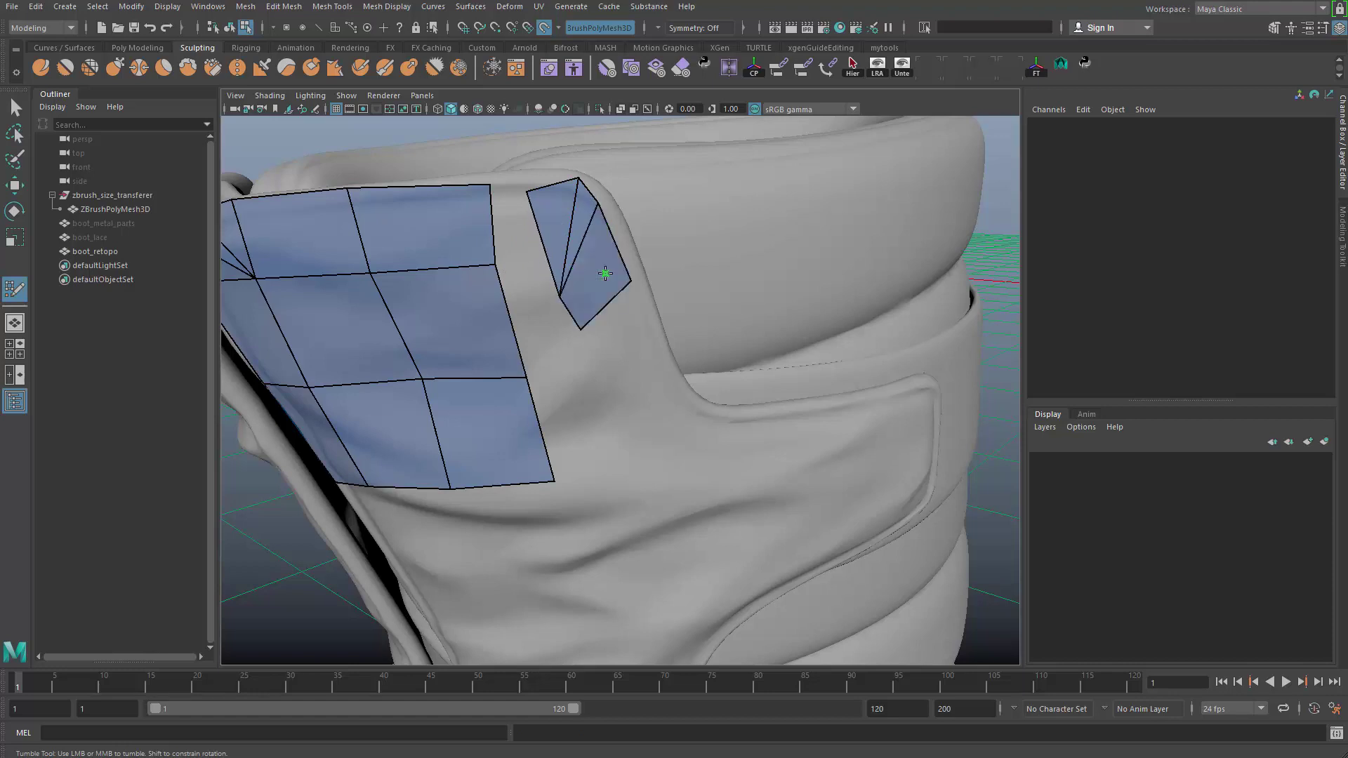
left_click_drag(567, 300, 495, 265)
left_click_drag(527, 192, 489, 180)
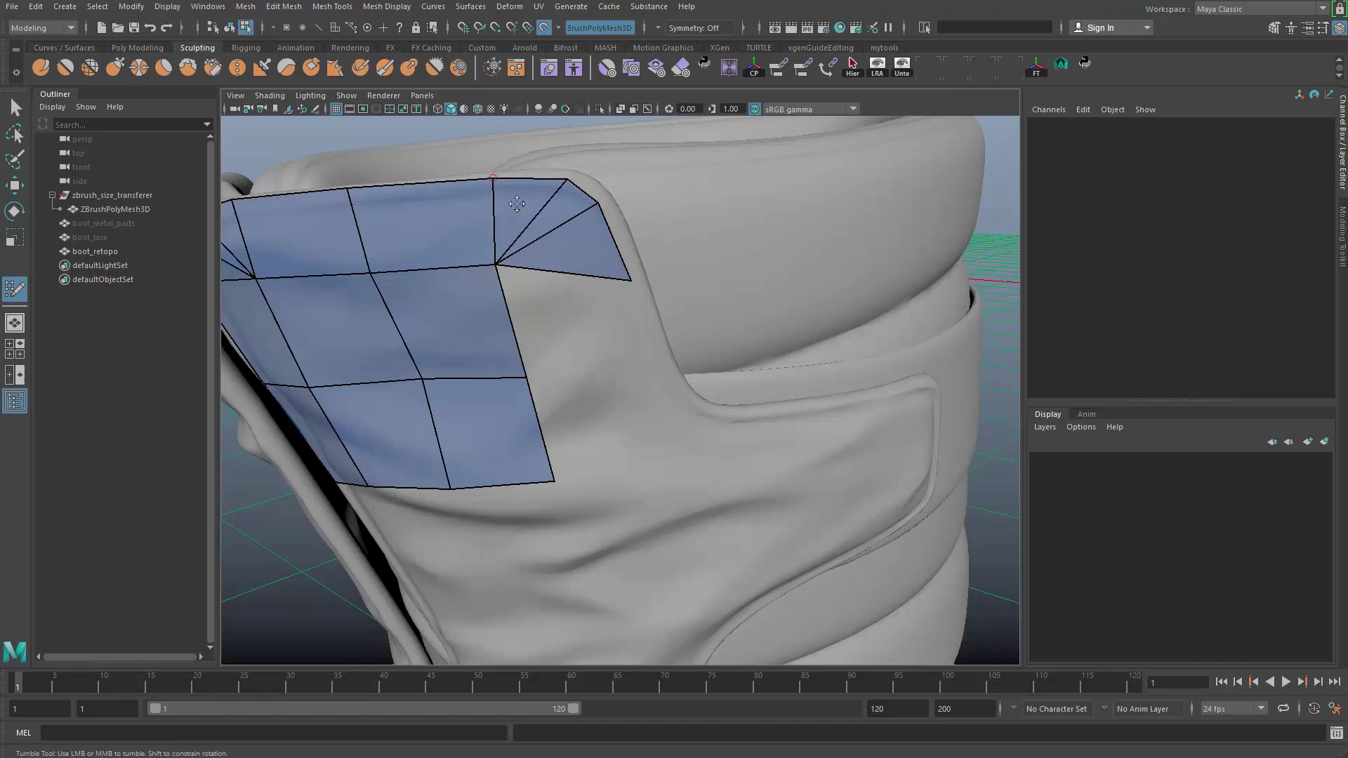
- Fill quads from the new corner fan down the flap's side edge and onto the start of its strap
mouse_move(626, 280)
left_mouse_down()
mouse_move(619, 245)
mouse_move(609, 256)
left_mouse_up()
left_click(610, 265, "shift")
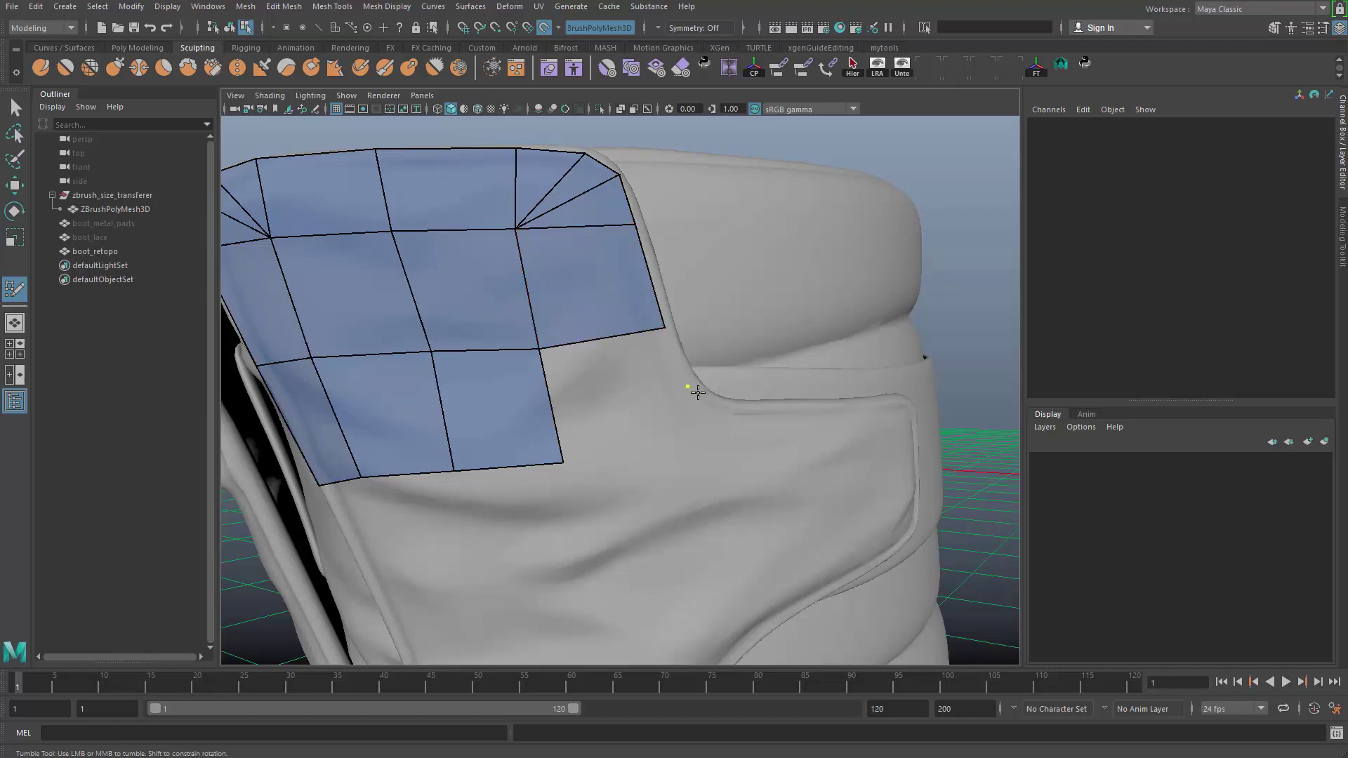
scroll(611, 387, "up", 3)
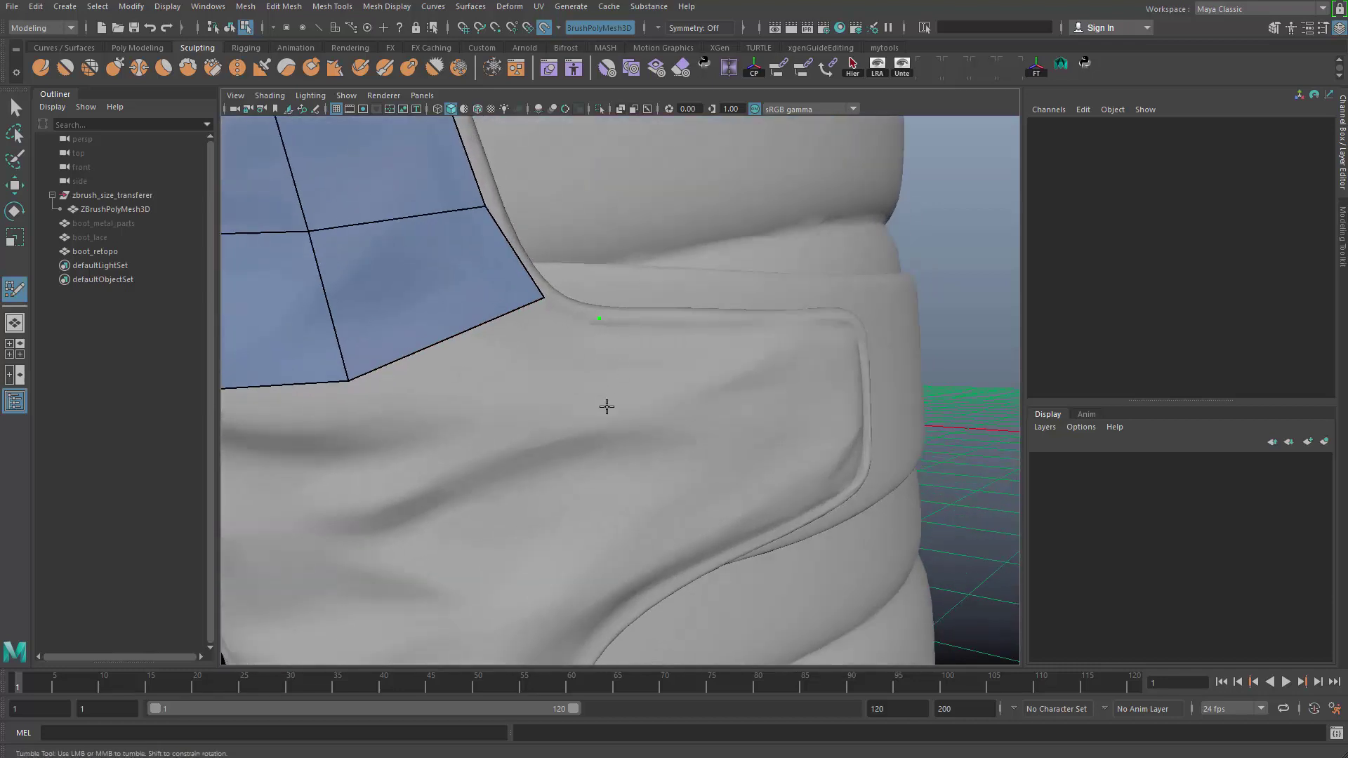
left_click(589, 365, "shift")
left_click(391, 469)
left_click(456, 410, "shift")
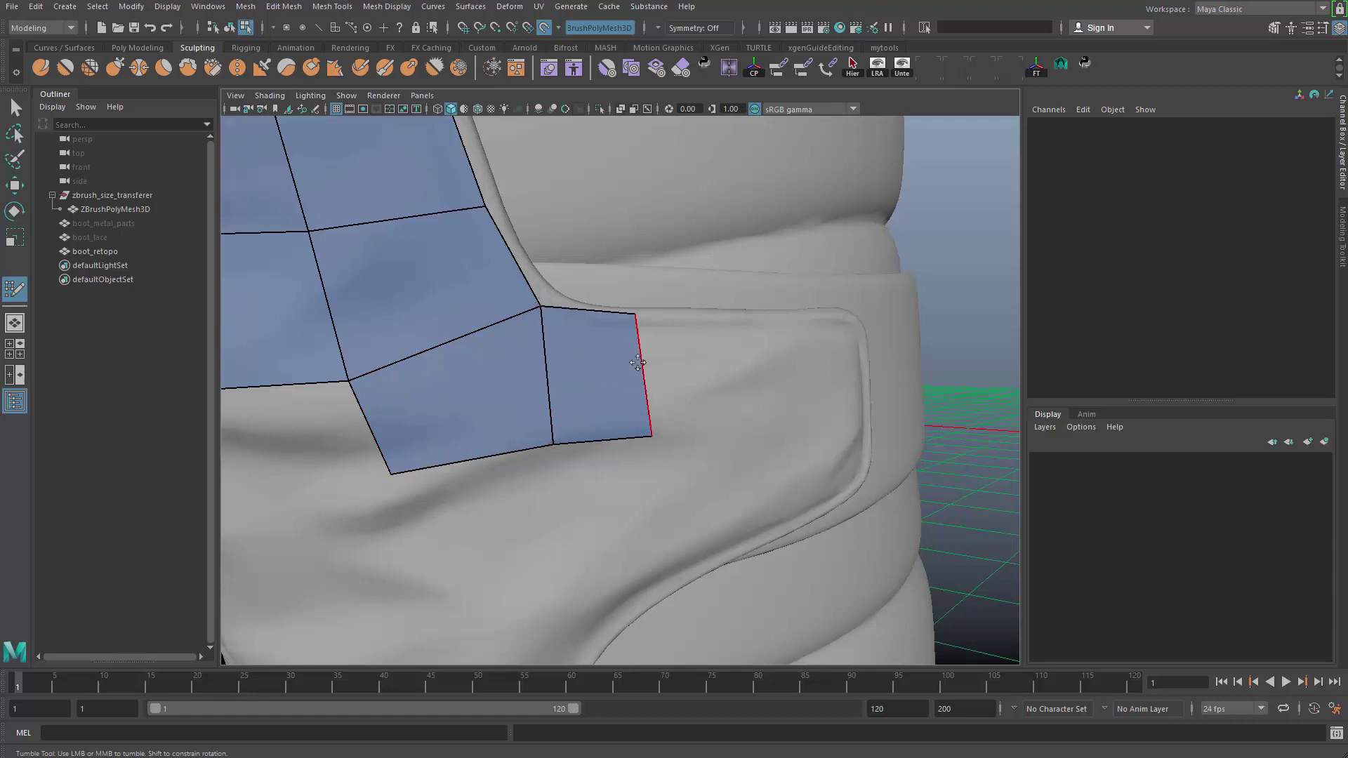
- Delete the corner fan and the quads following the flap's side edge and strap
scroll(601, 348, "down", 5)
mouse_move(601, 349)
left_mouse_down("alt")
mouse_move(611, 421)
mouse_move(410, 336)
mouse_move(491, 330)
left_mouse_up("alt")
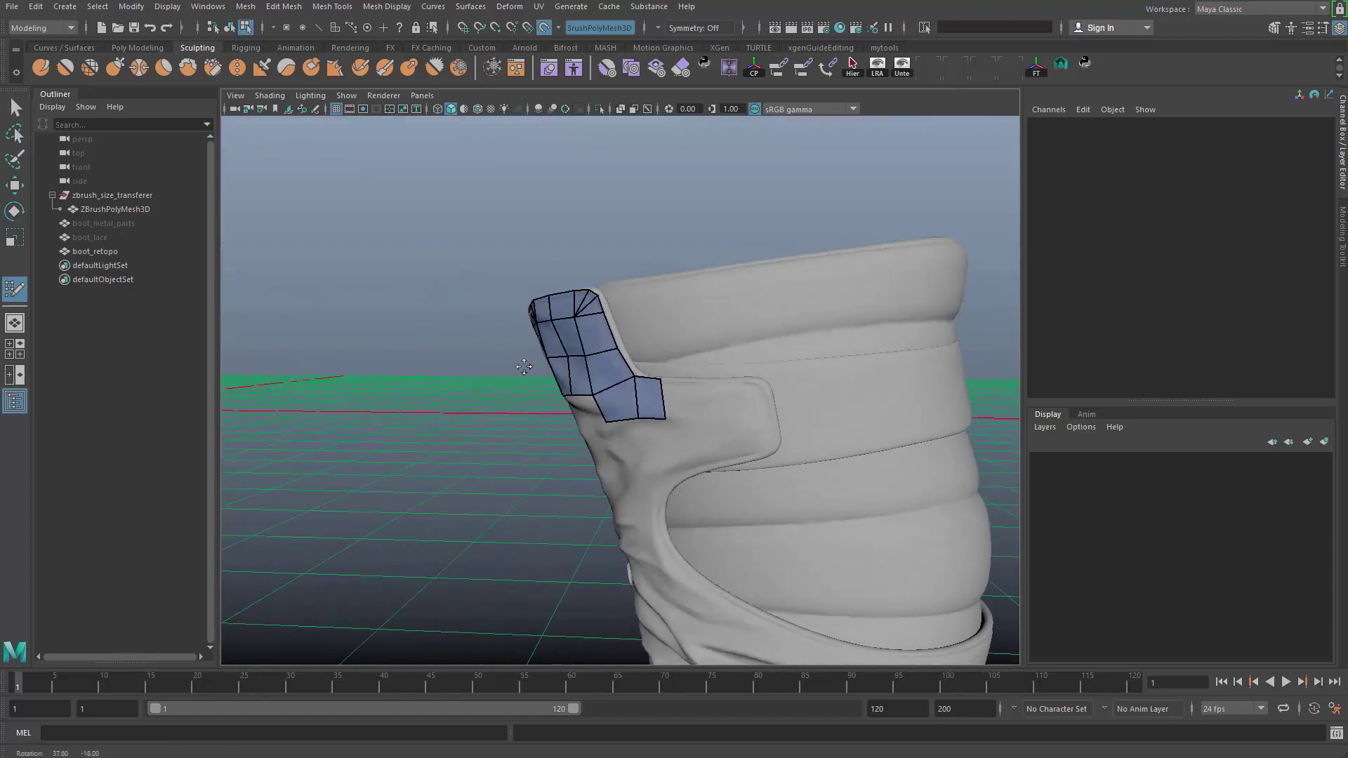
right_click_drag(492, 330, 603, 295, "alt")
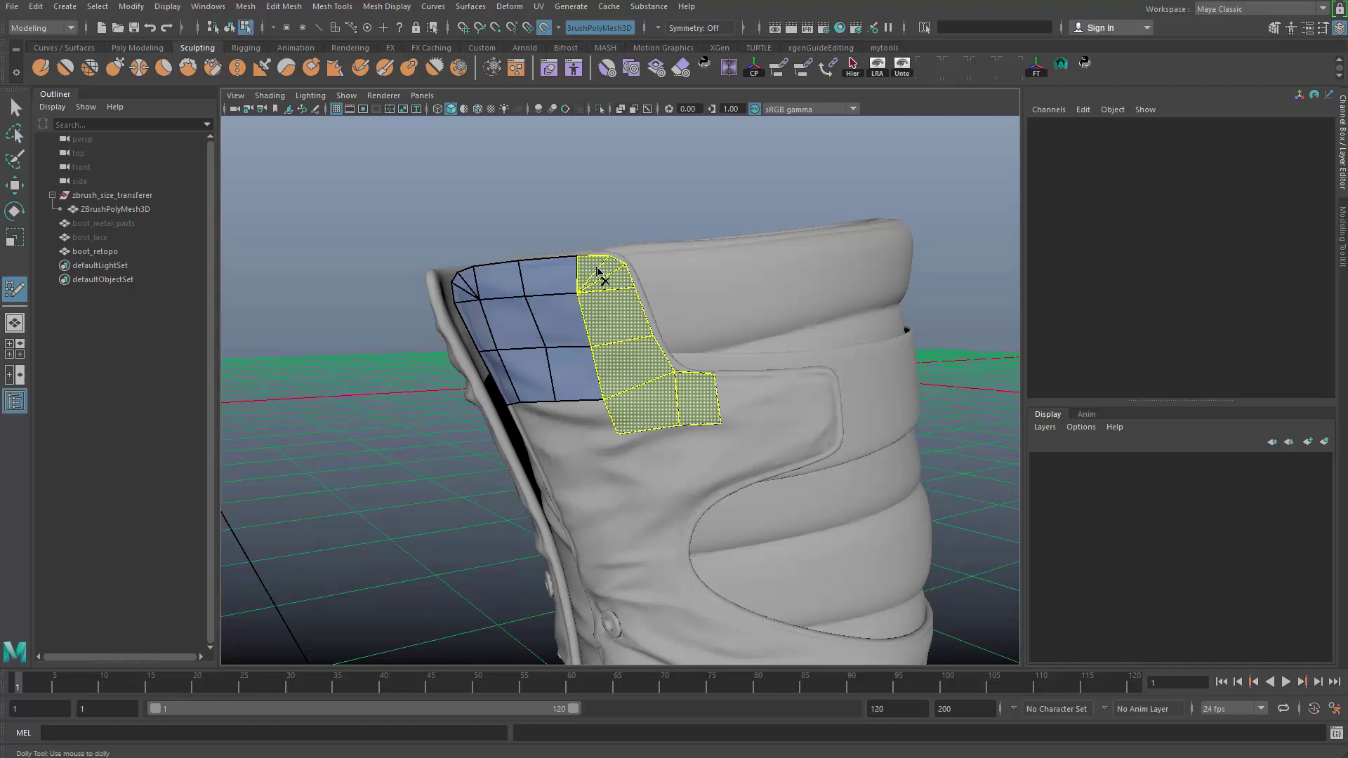
left_click_drag(597, 271, 659, 301, "alt")
middle_click_drag(659, 301, 513, 359, "alt")
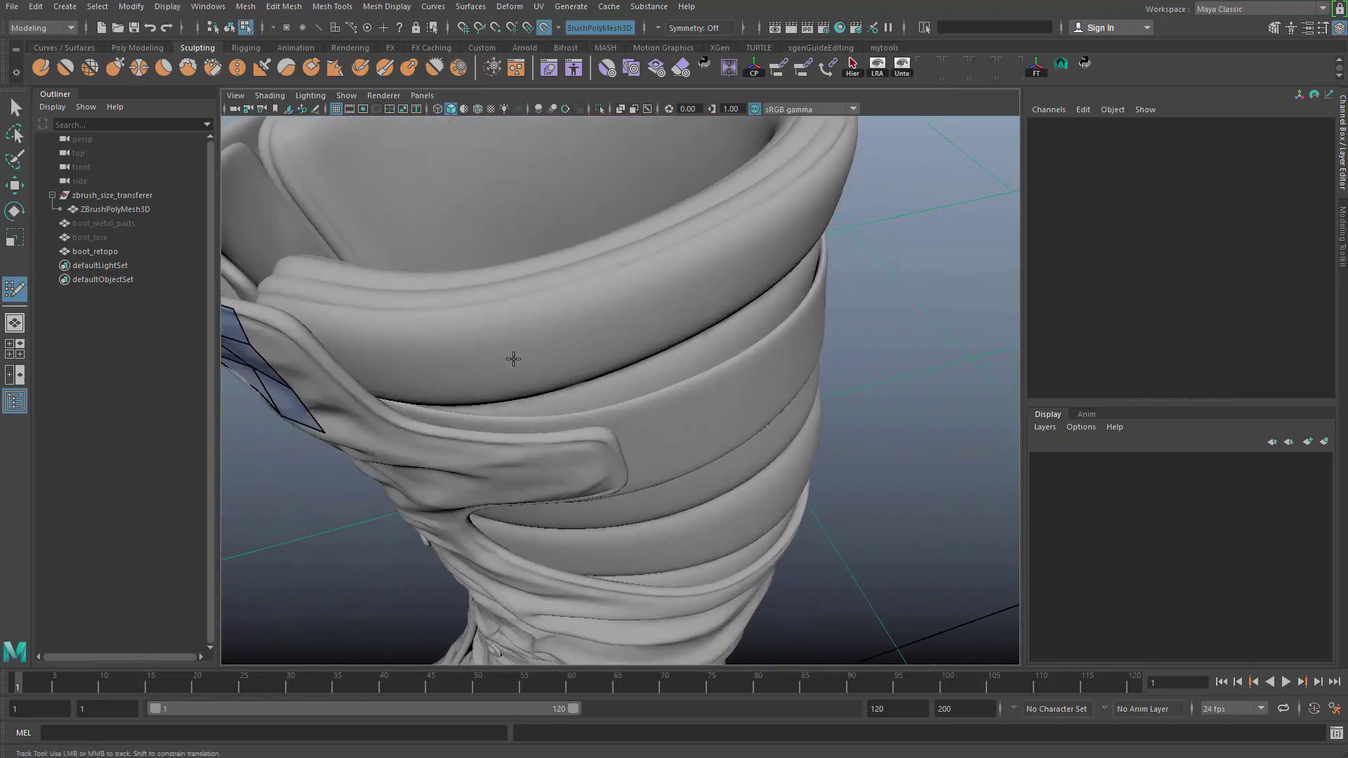
- Add two columns of three quads to the patch, crossing the flap's side edge onto the padded collar
left_click_drag(513, 358, 571, 316, "alt")
middle_click_drag(571, 316, 569, 253, "alt")
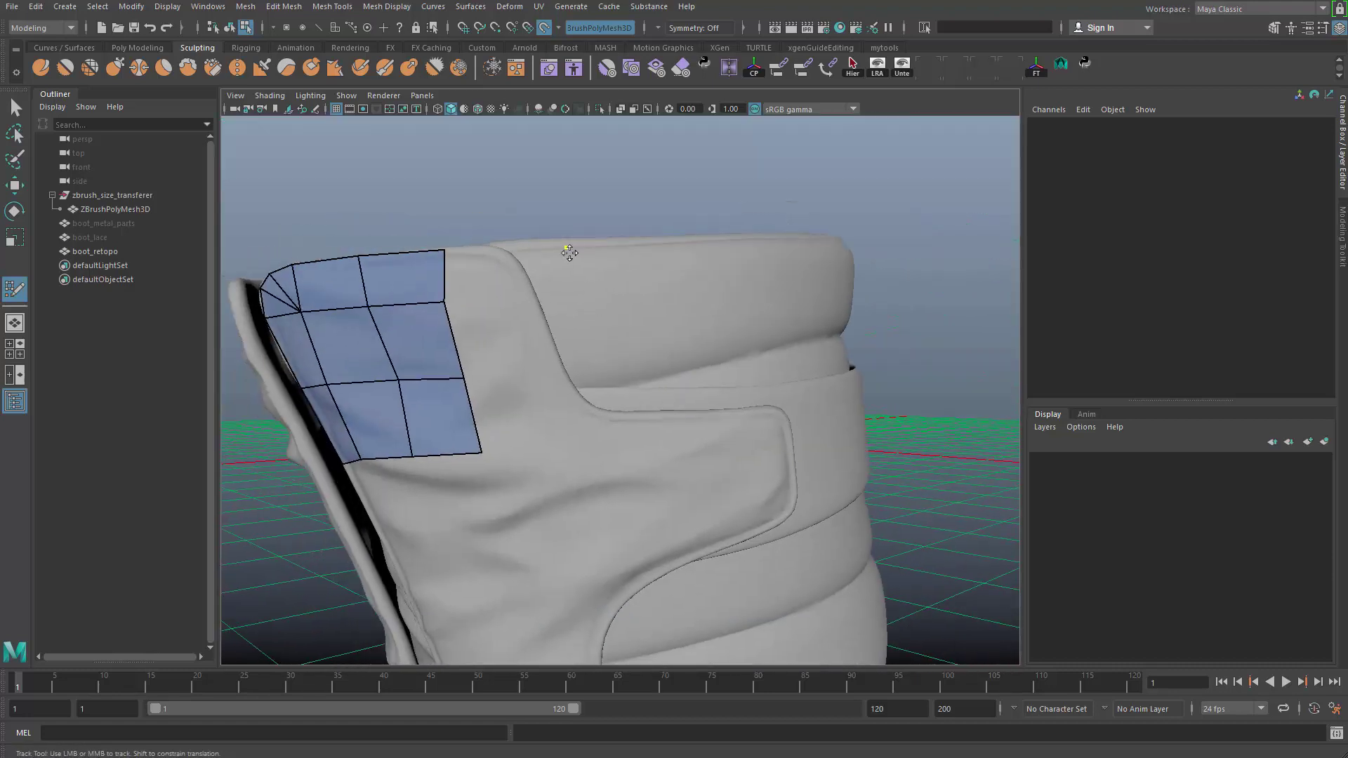
left_click(498, 261, "shift")
left_click(520, 329, "shift")
left_click(535, 393, "shift")
middle_click_drag(536, 394, 635, 326, "alt")
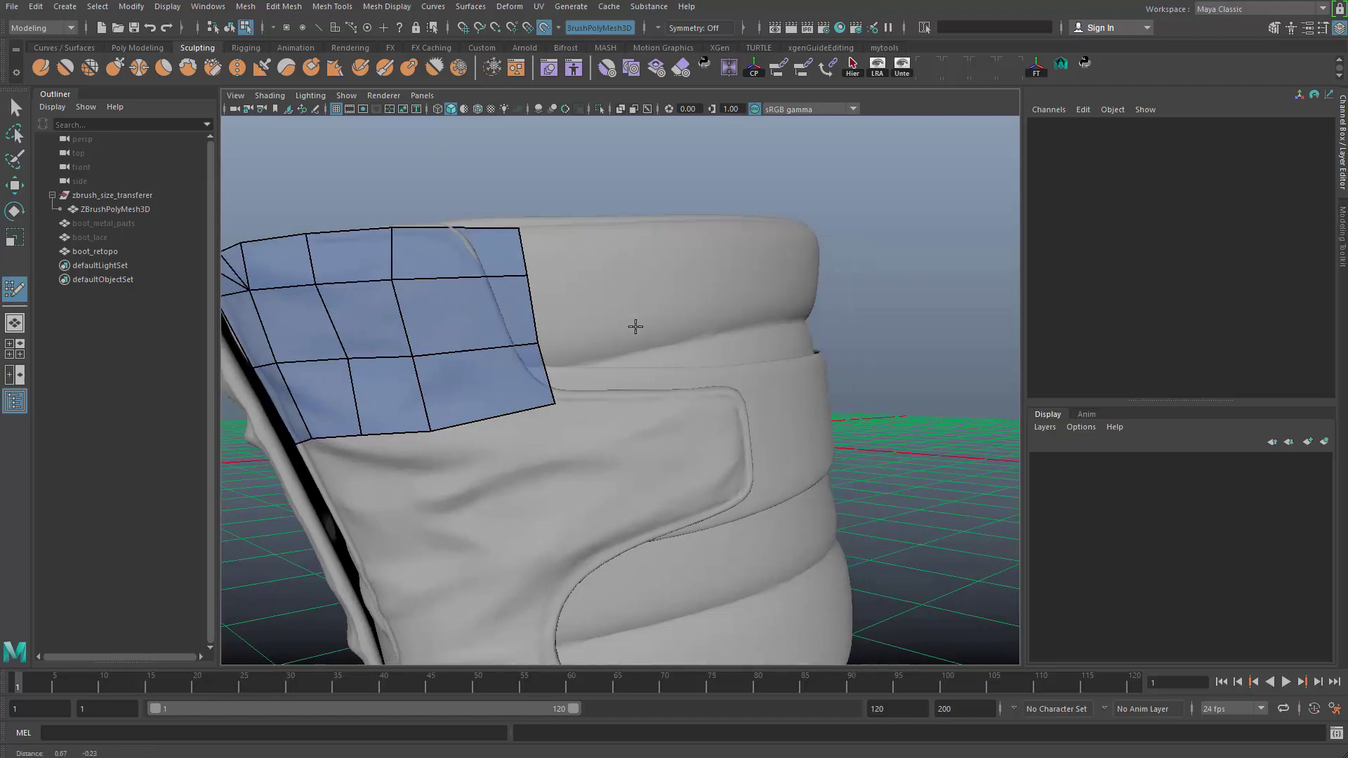
mouse_move(635, 326)
left_mouse_down("alt")
mouse_move(662, 281)
mouse_move(654, 226)
left_mouse_up("alt")
left_click(617, 262, "shift")
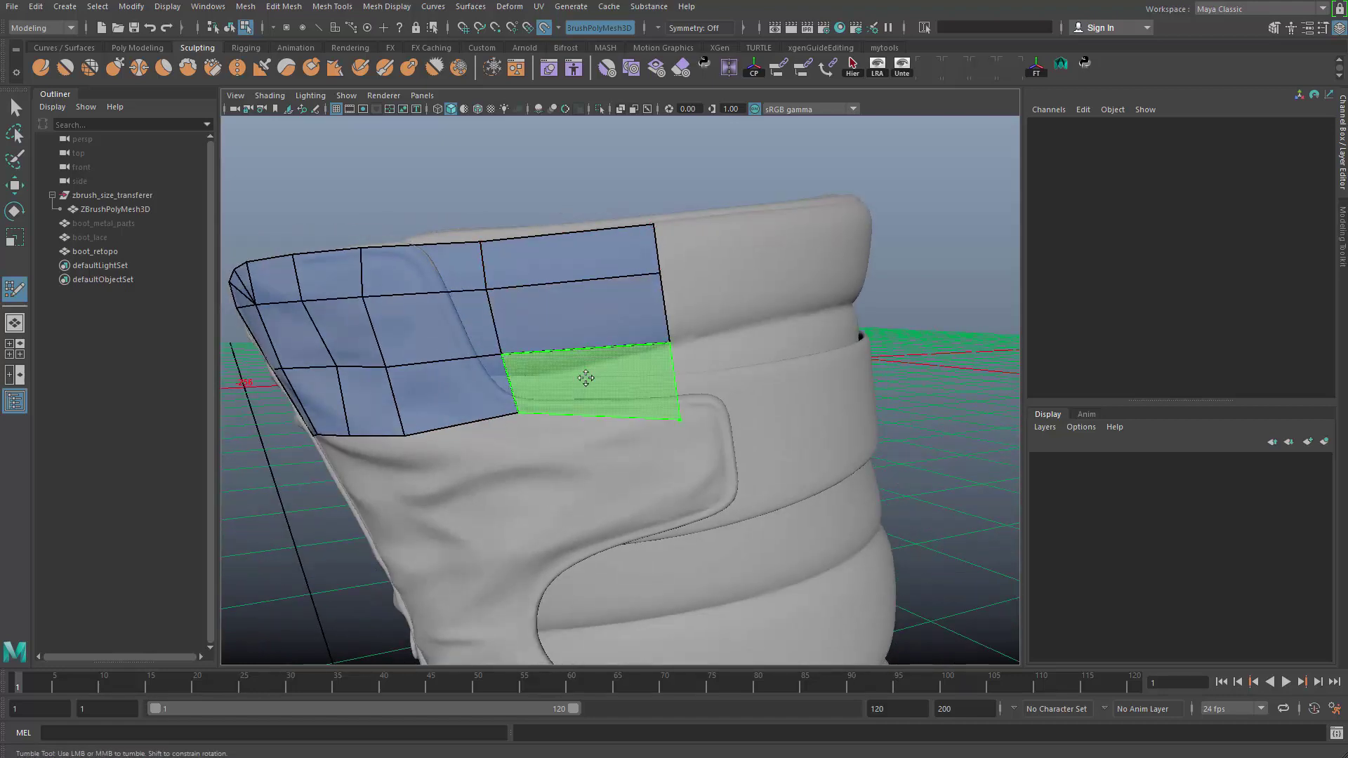
left_click(587, 377, "shift")
- Stretch the patch's bottom row farther down the flap and lower the edge row above it to even out the quads
left_click_drag(587, 378, 520, 489, "alt")
right_click_drag(519, 489, 544, 447, "alt")
left_click_drag(451, 424, 462, 448)
left_click_drag(428, 353, 438, 374)
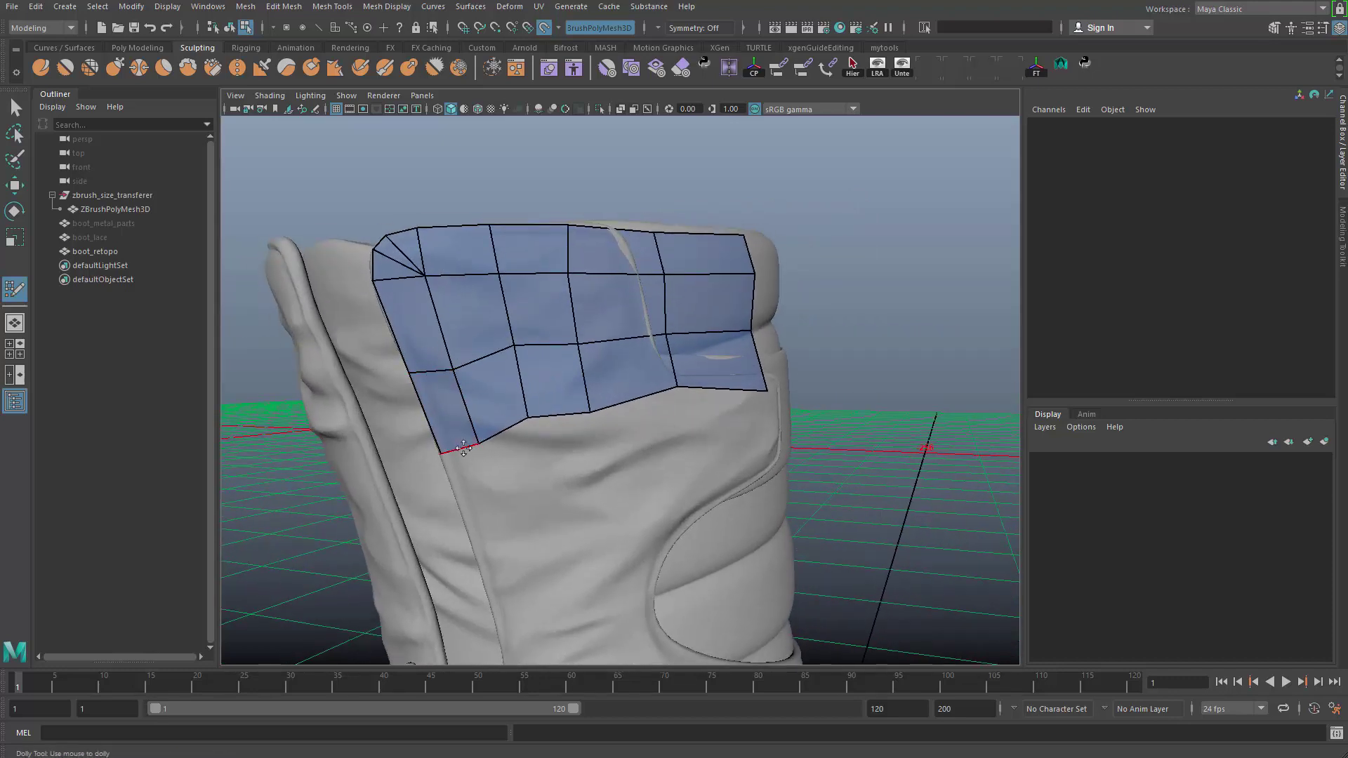
left_click_drag(463, 449, 478, 502)
left_click_drag(558, 415, 574, 469)
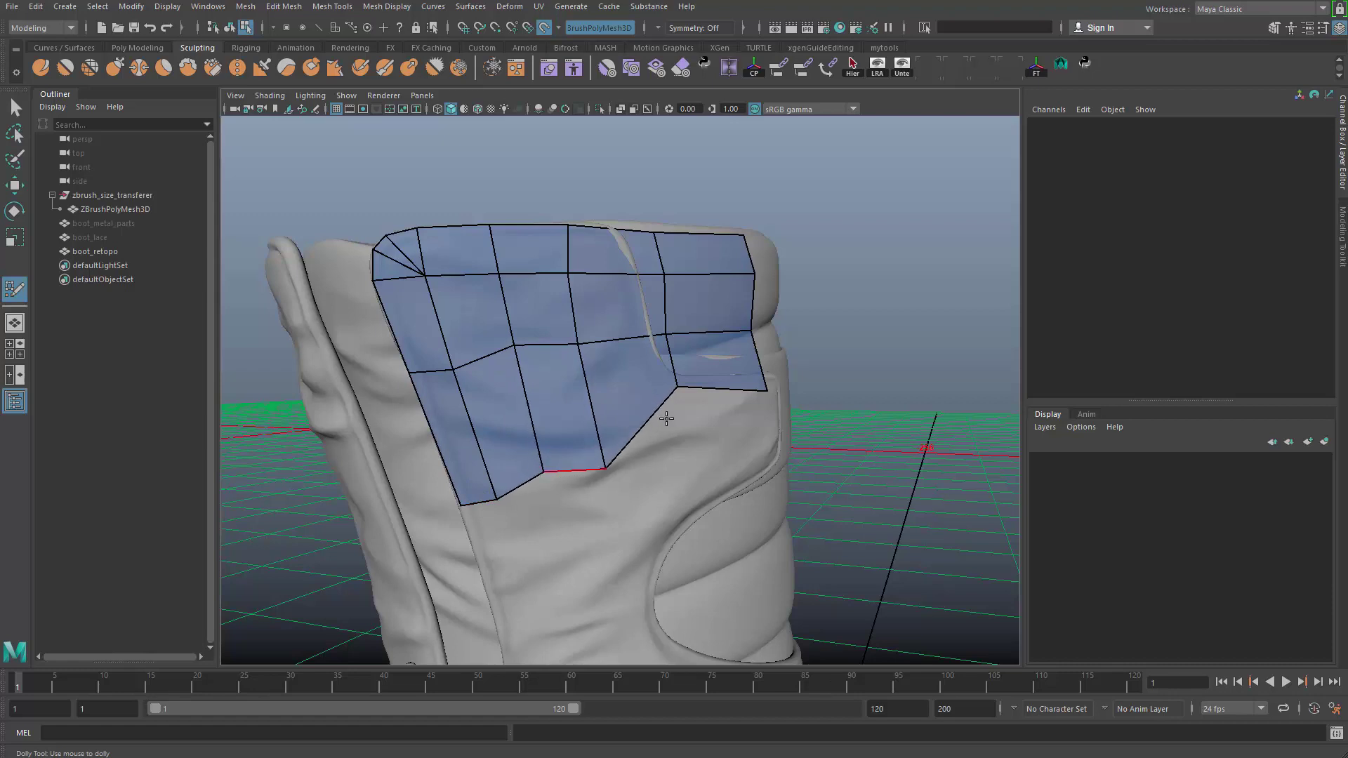
left_click_drag(678, 387, 679, 449)
left_click_drag(543, 472, 544, 483)
left_click_drag(516, 348, 527, 380)
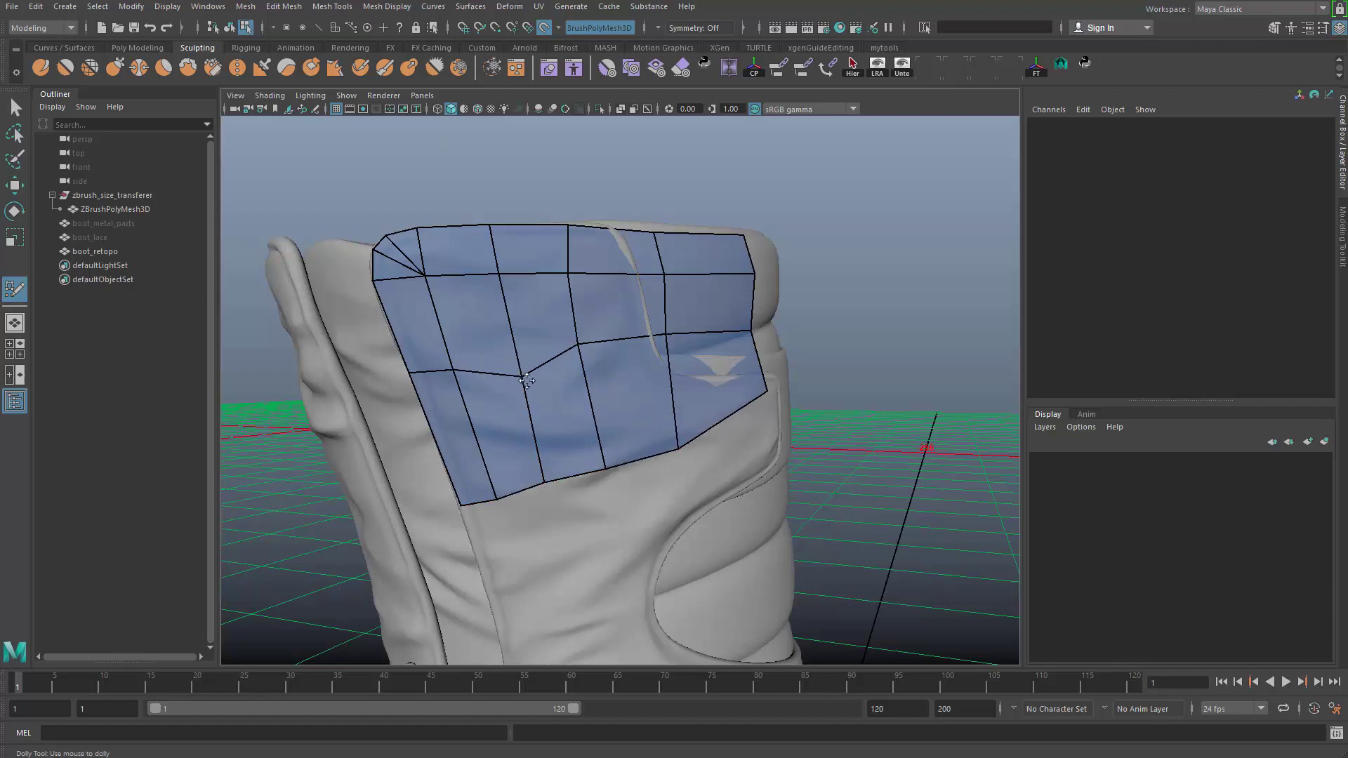
mouse_move(412, 374)
left_mouse_down()
mouse_move(423, 402)
mouse_move(464, 395)
left_mouse_up()
- Reposition vertices along the patch's top and bottom borders and inner row to straighten and evenly space the columns
left_click_drag(581, 357, 625, 379, "alt")
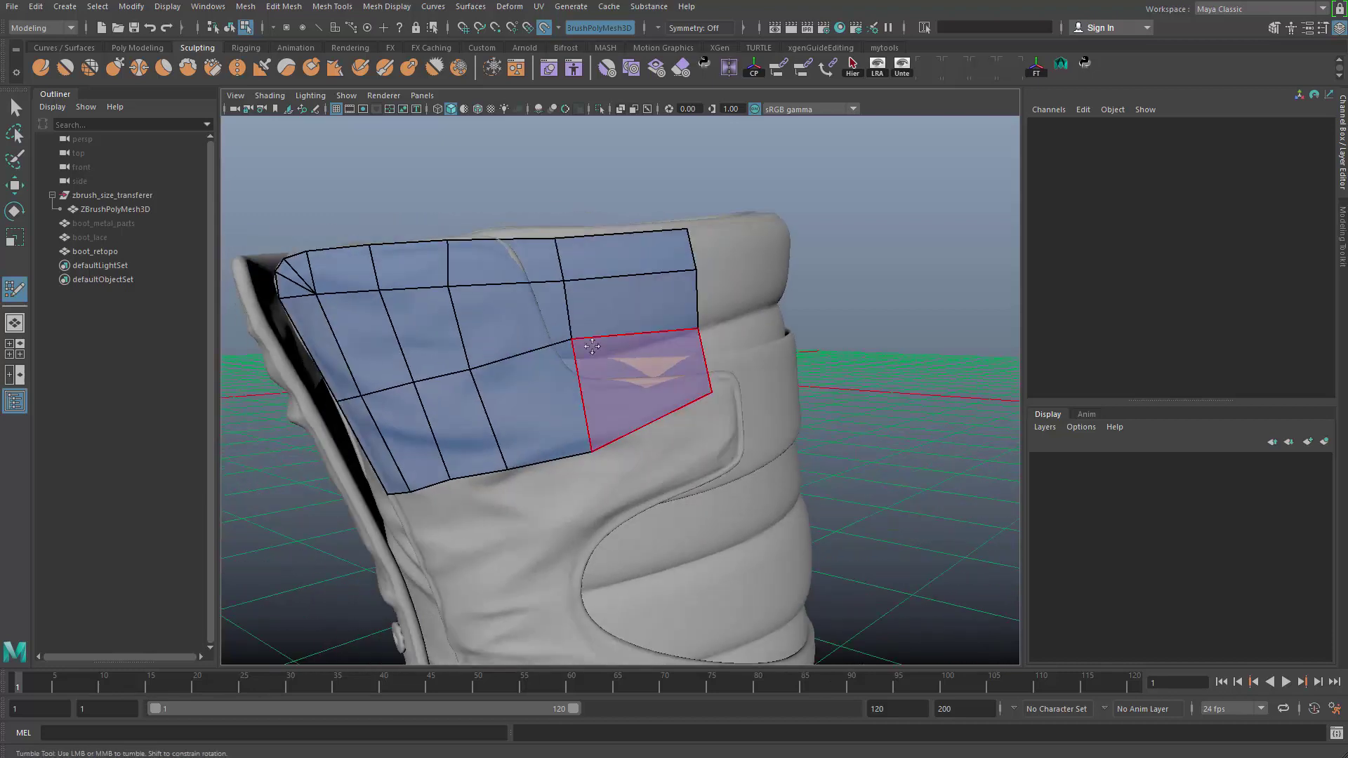
left_click_drag(581, 431, 542, 330, "alt")
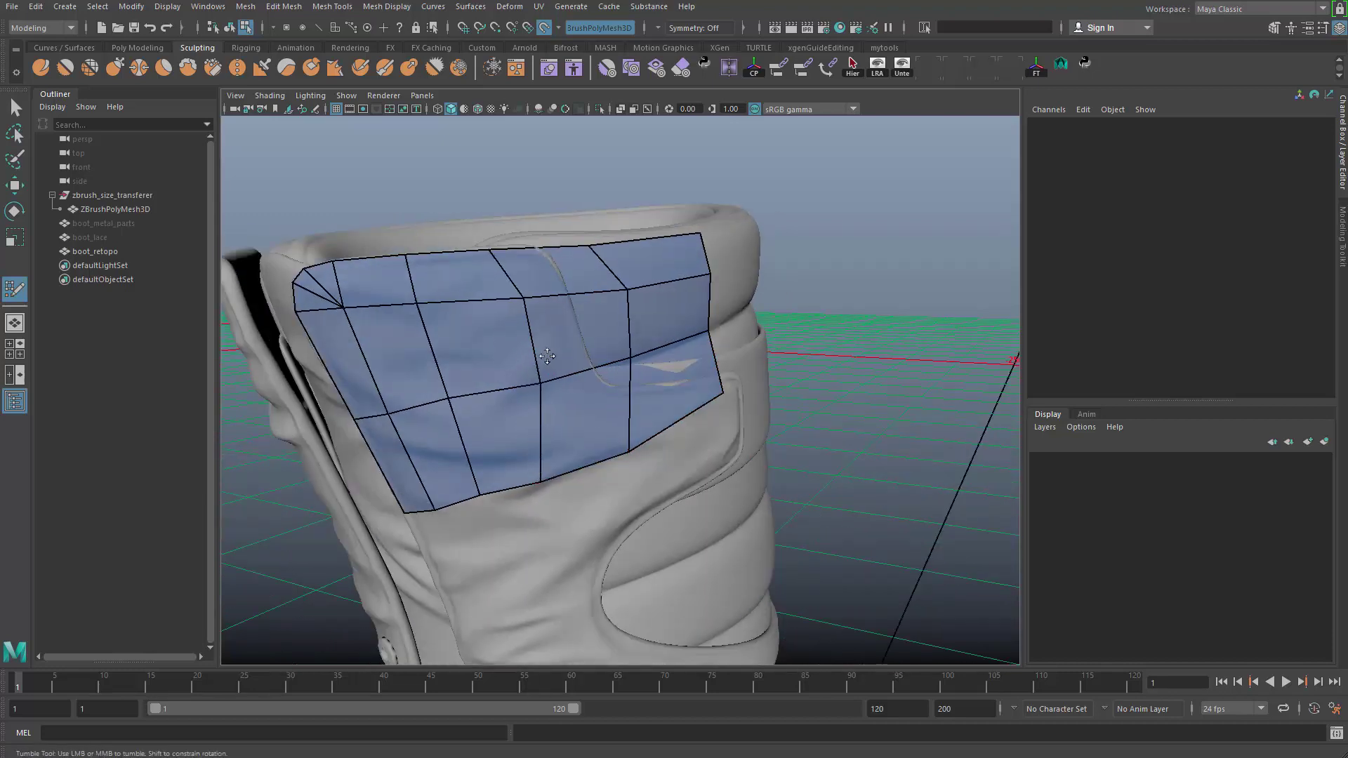
left_click_drag(590, 246, 619, 239)
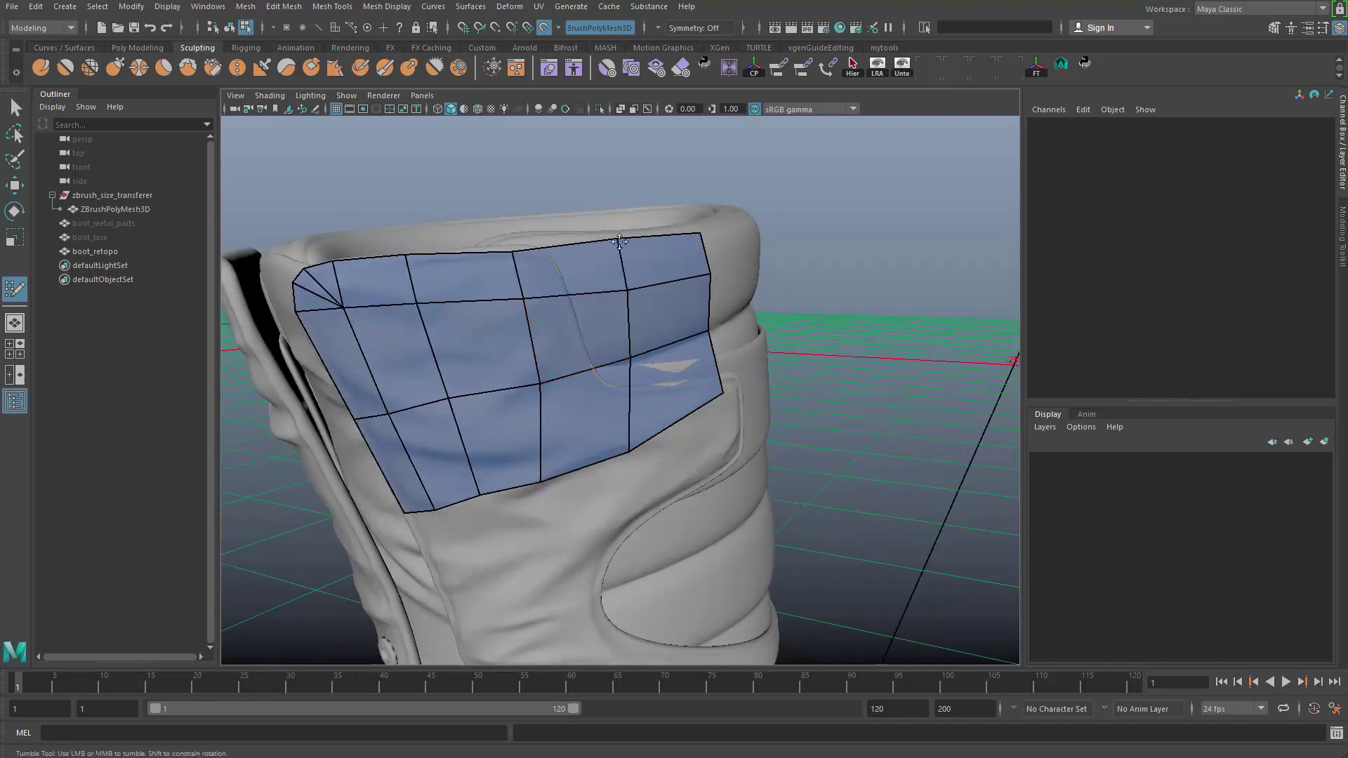
left_click_drag(629, 449, 667, 423)
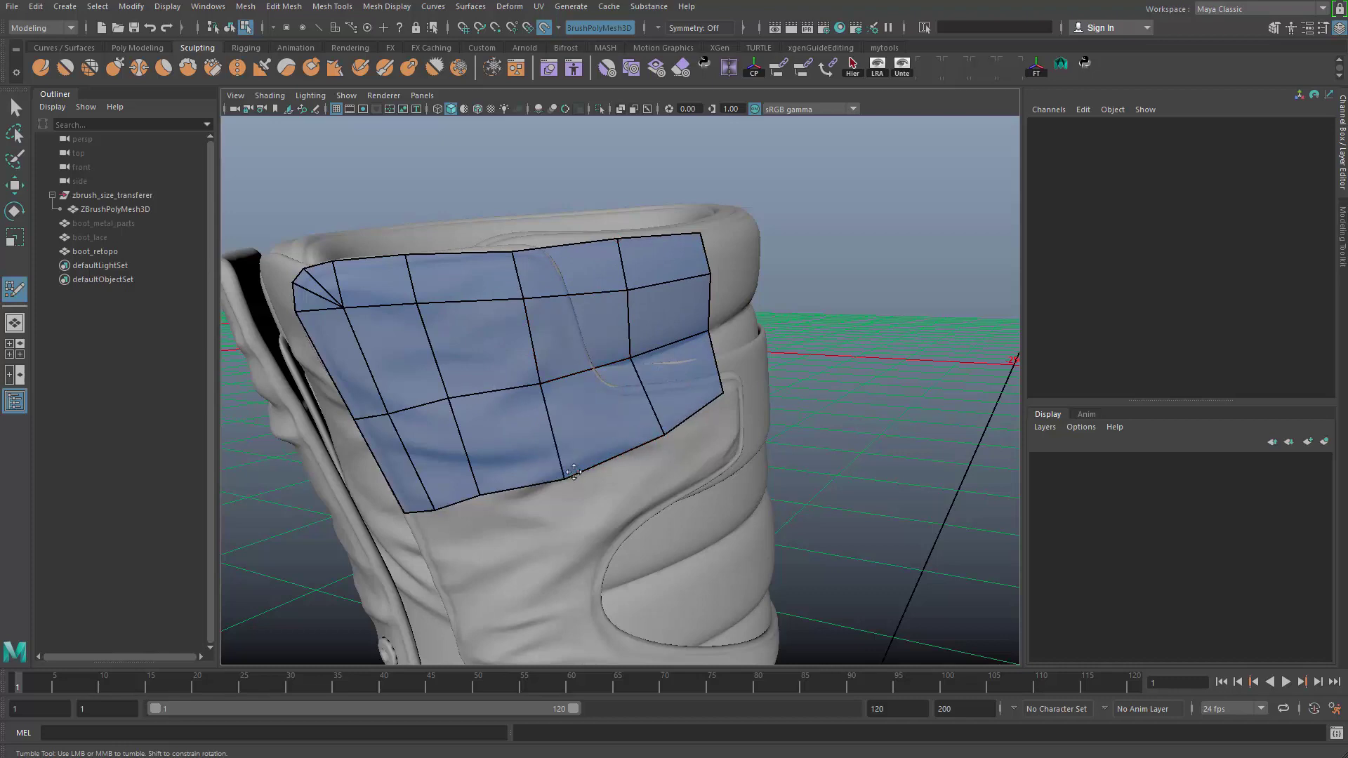
middle_click_drag(483, 498, 552, 460, "alt")
left_click_drag(534, 453, 559, 453)
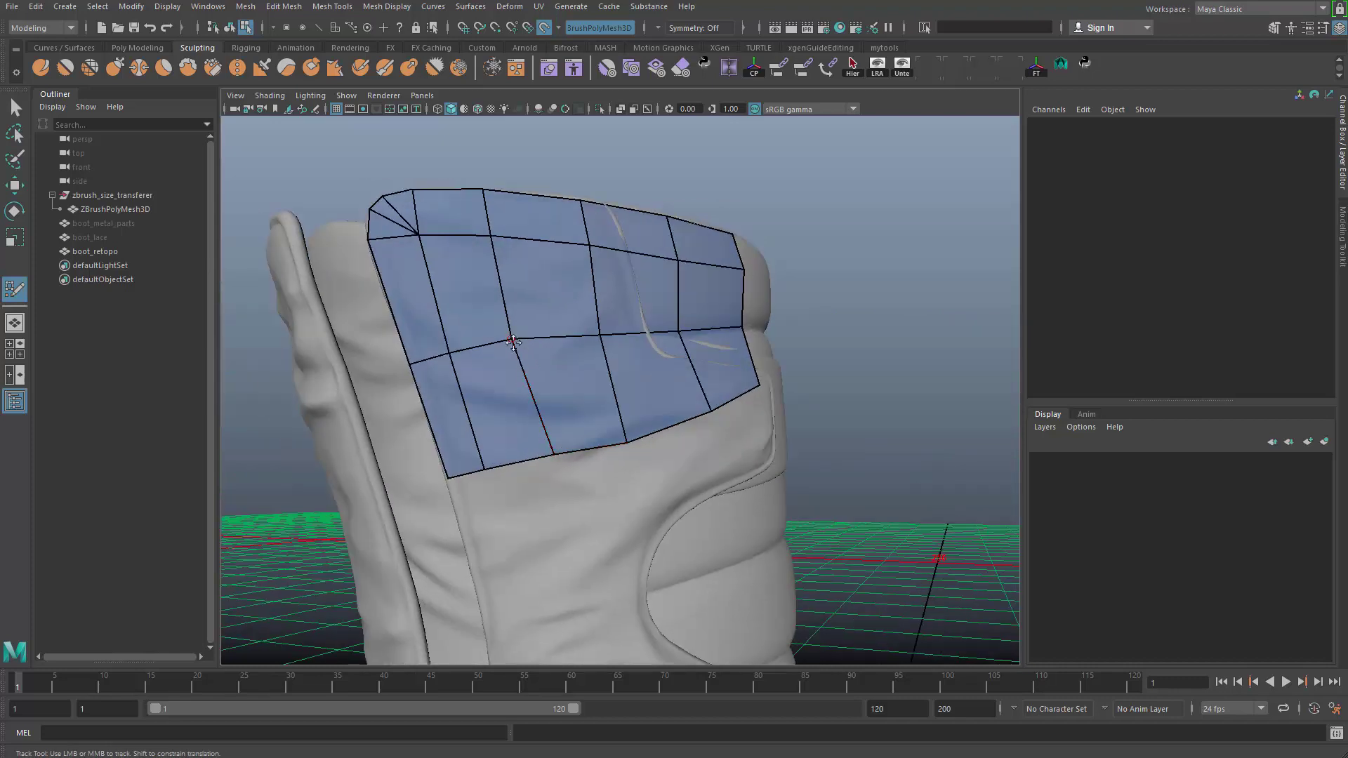
left_click_drag(513, 341, 479, 307, "alt")
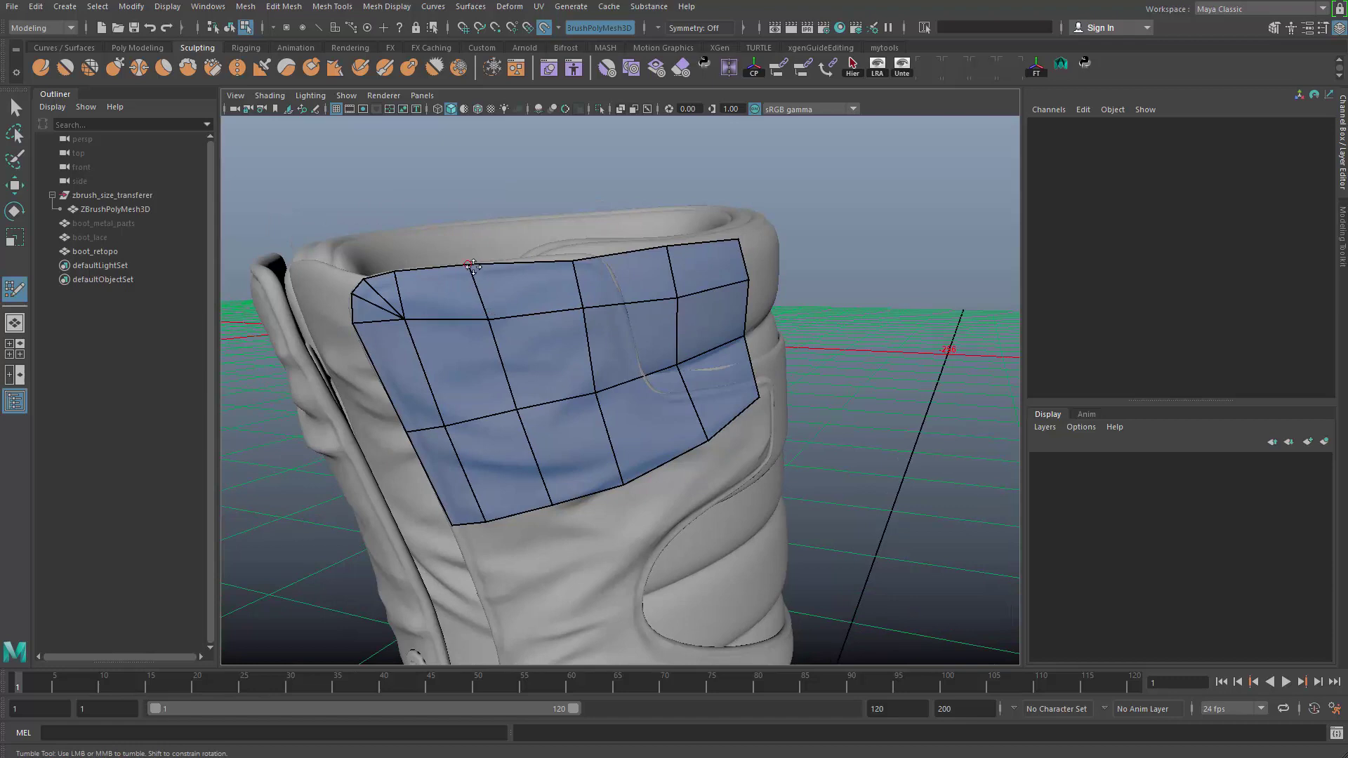
left_click_drag(472, 267, 483, 272)
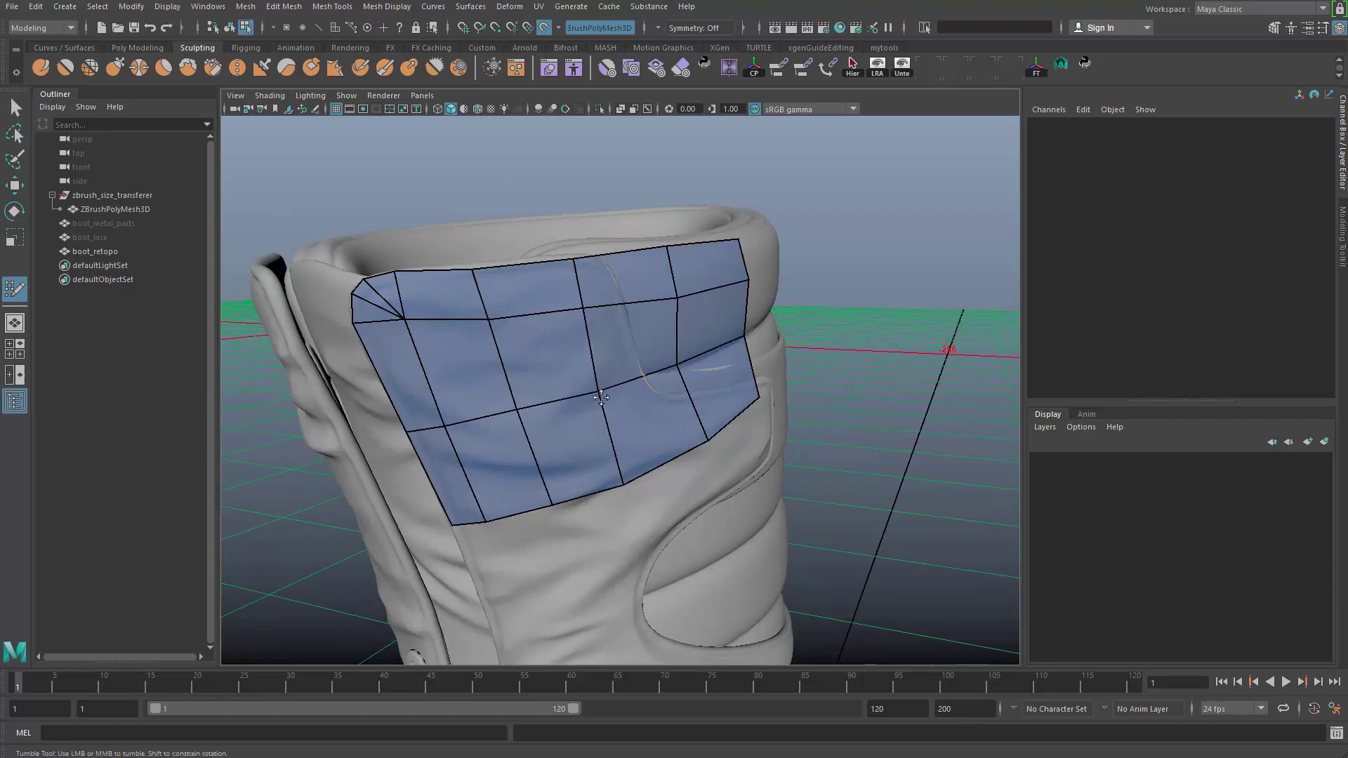
left_click_drag(600, 397, 601, 388)
- Adjust the vertices at the patch's lower collar-side corner to straighten its bottom border and end column
left_click_drag(604, 506, 590, 420, "alt")
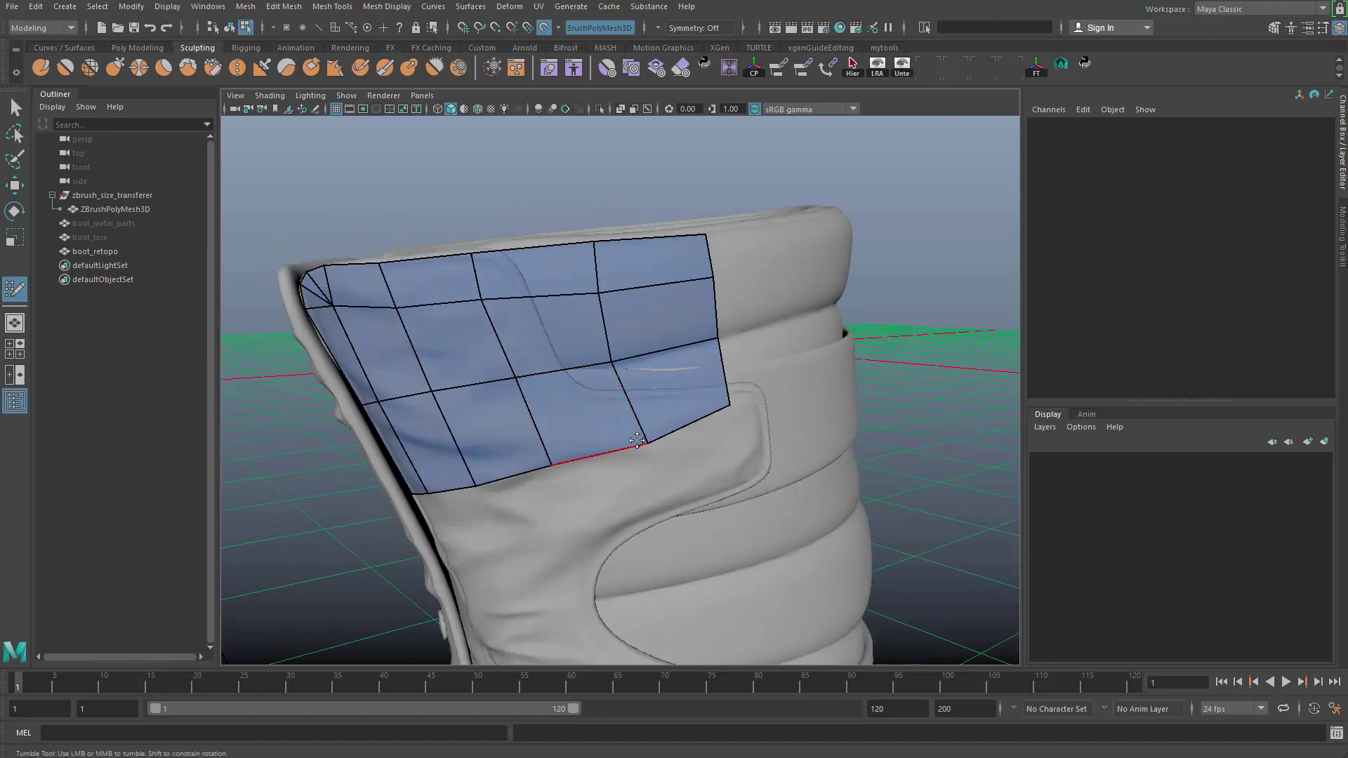
left_click_drag(730, 406, 732, 419)
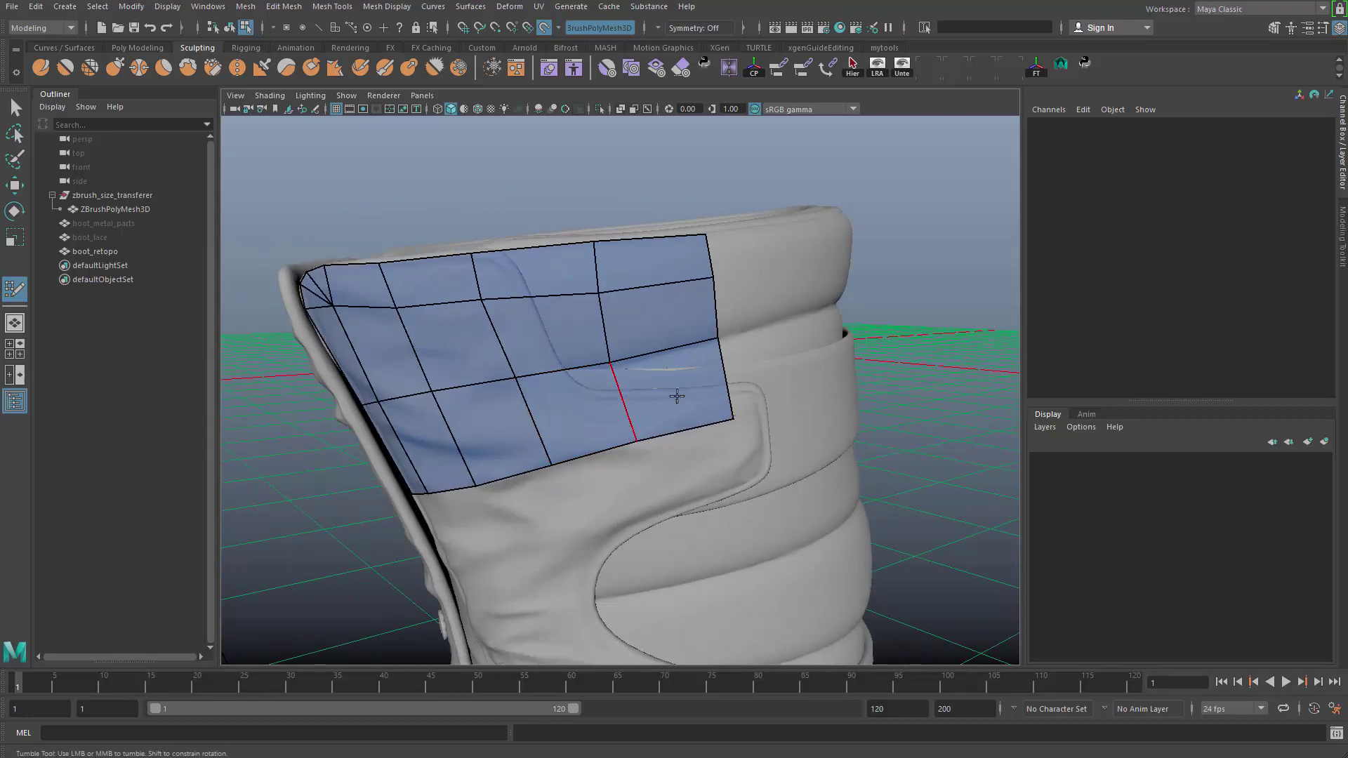
left_click_drag(719, 341, 723, 341)
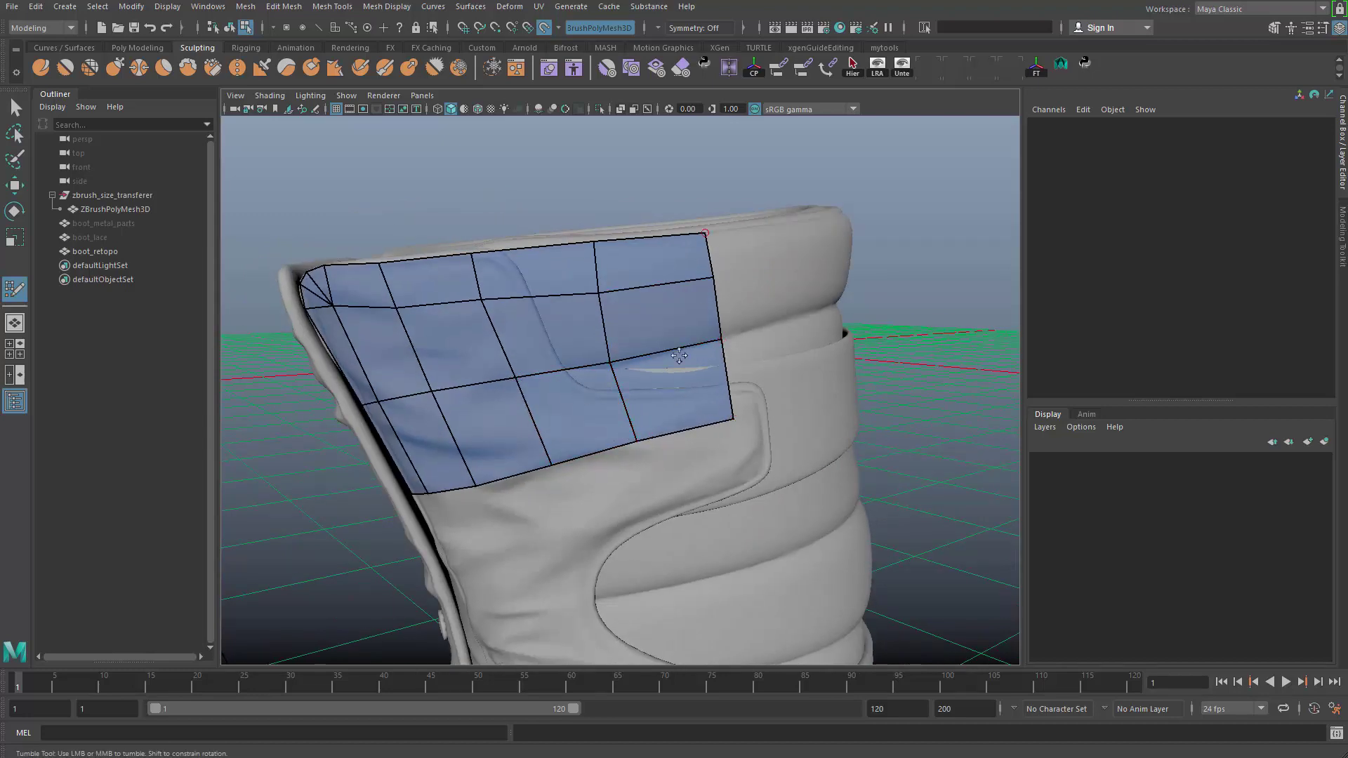
left_click_drag(639, 436, 634, 445)
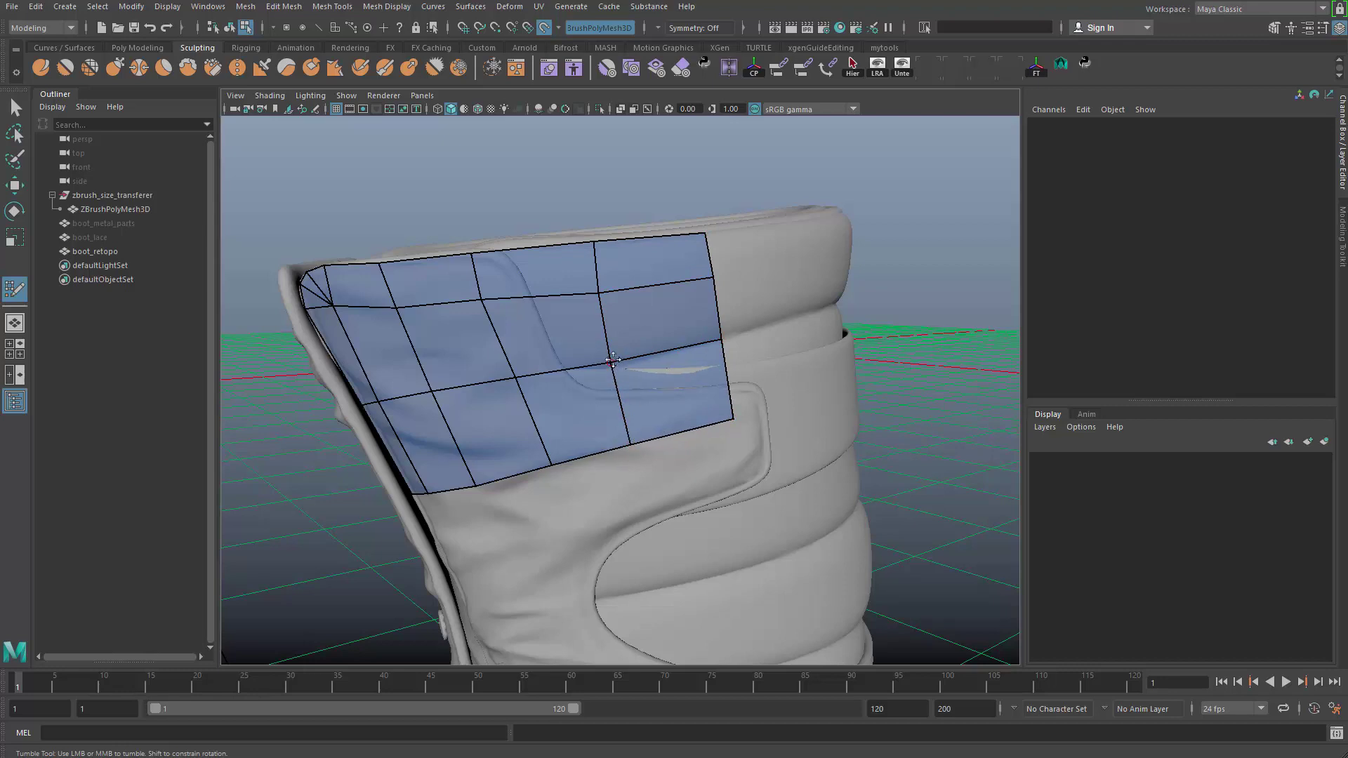
- Add another column of three quads at the patch's open end, continuing around the boot's collar
left_click_drag(613, 359, 653, 350, "alt")
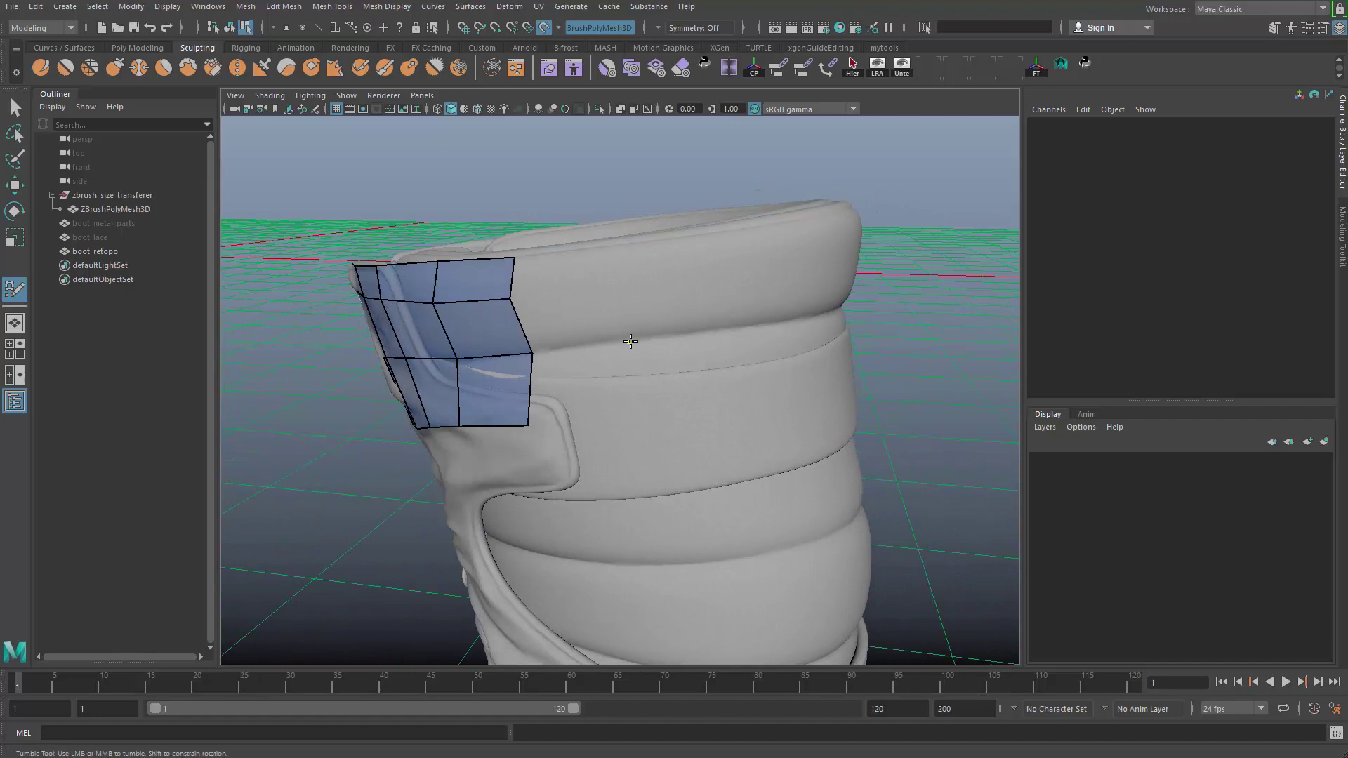
left_click(626, 419, "shift")
left_click(627, 281)
left_click(579, 278, "shift")
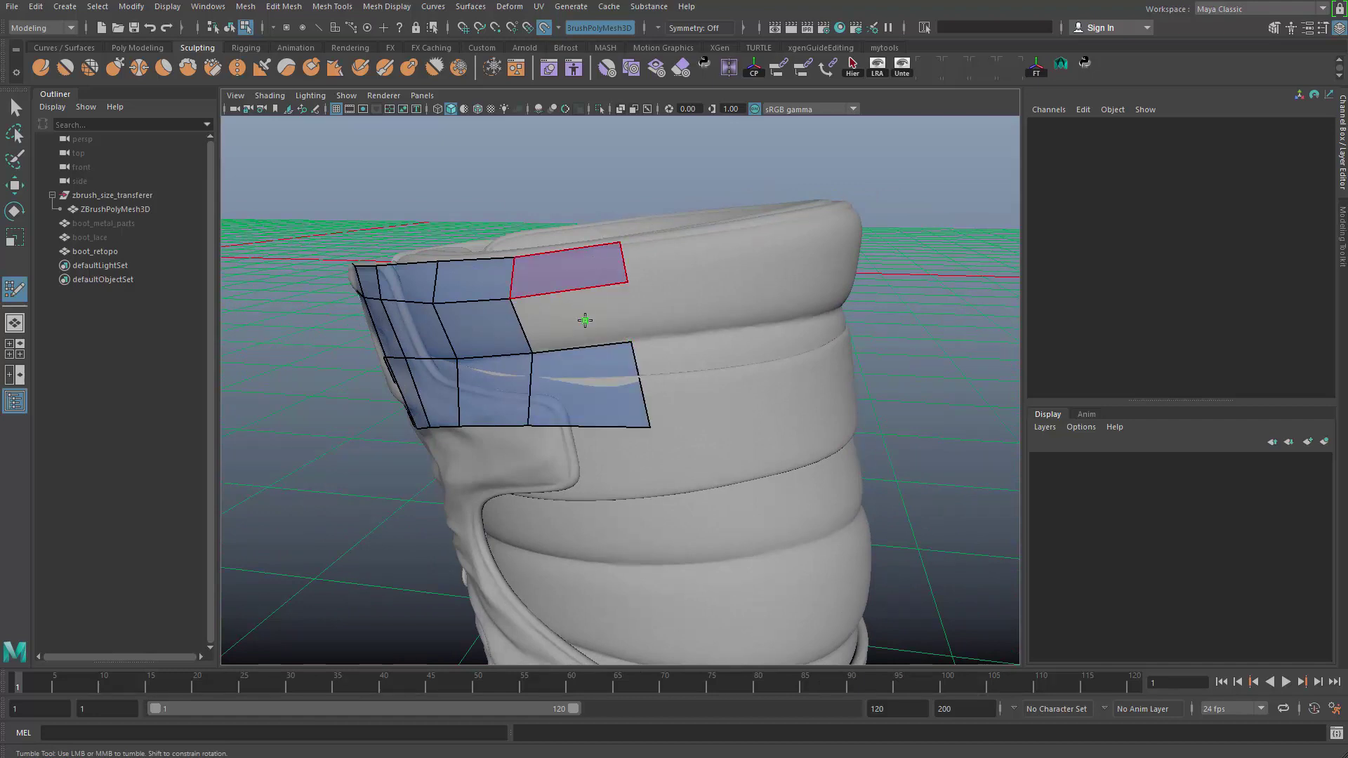
left_click(587, 319, "shift")
- Extend the patch's open end edges by two more columns of quads around the back of the collar
mouse_move(600, 314)
middle_mouse_down("alt")
mouse_move(495, 341)
mouse_move(631, 343)
middle_mouse_up("alt")
left_click_drag(642, 298, 598, 344, "alt")
middle_click_drag(528, 380, 612, 379)
left_click_drag(615, 379, 587, 392, "alt")
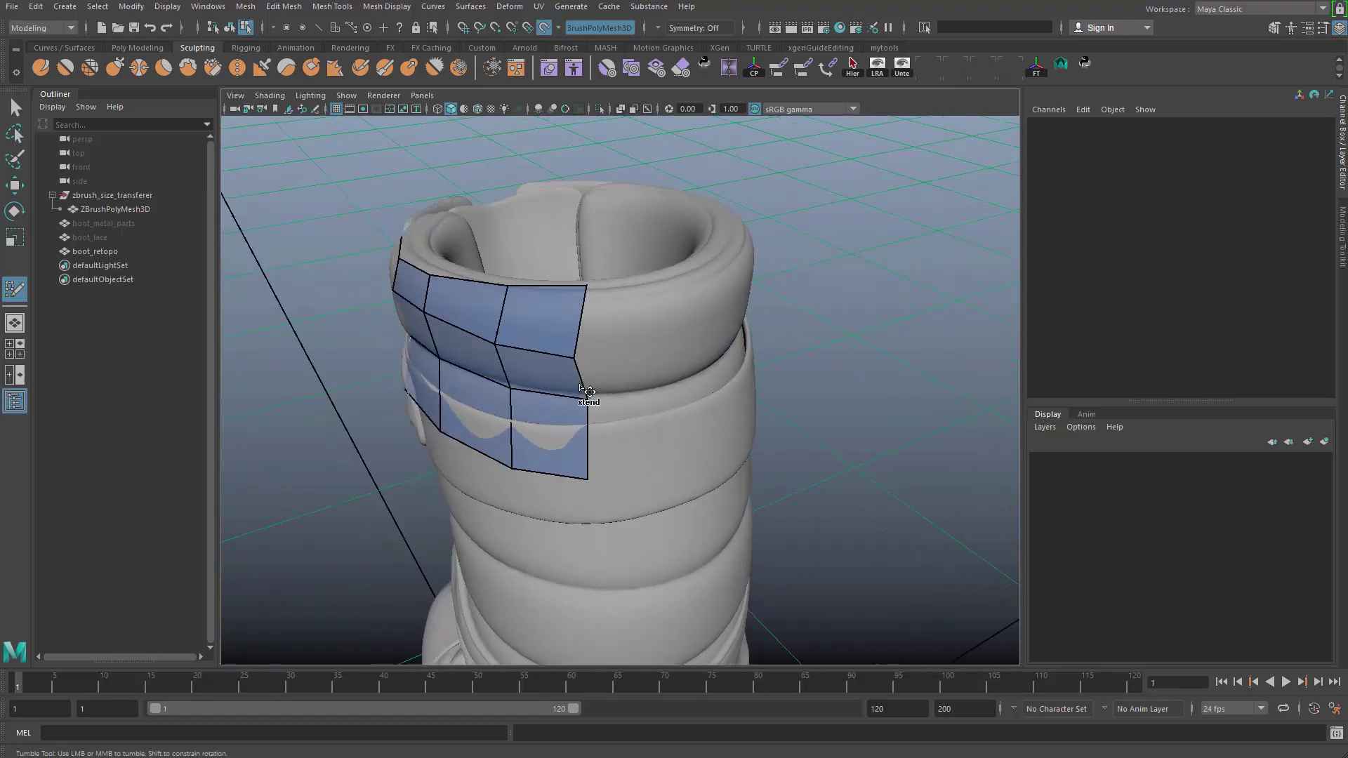
middle_click_drag(589, 393, 682, 391)
mouse_move(652, 326)
left_mouse_down("alt")
mouse_move(593, 351)
mouse_move(545, 344)
mouse_move(544, 356)
left_mouse_up("alt")
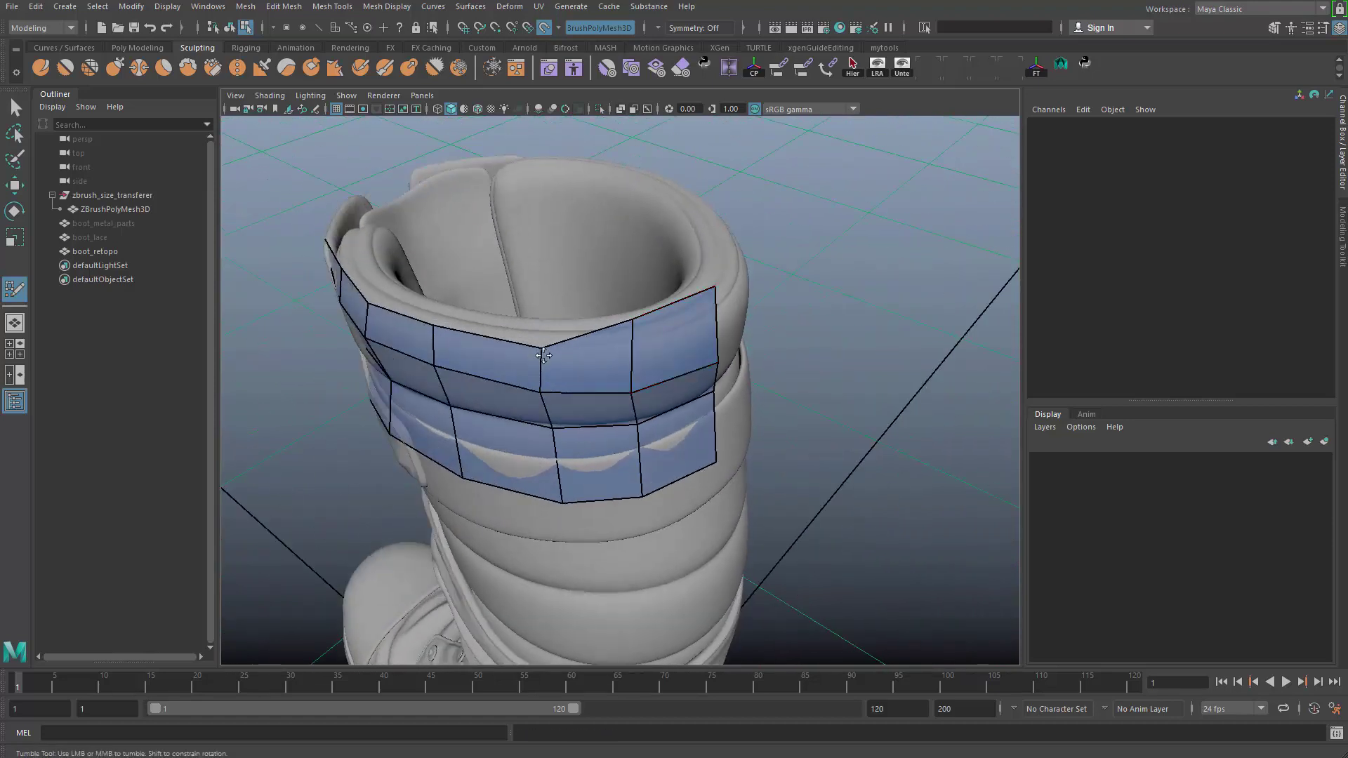
- Lower the top border vertices of the patch's last two columns to follow the collar rim, and adjust the end column
left_click_drag(631, 322, 628, 348)
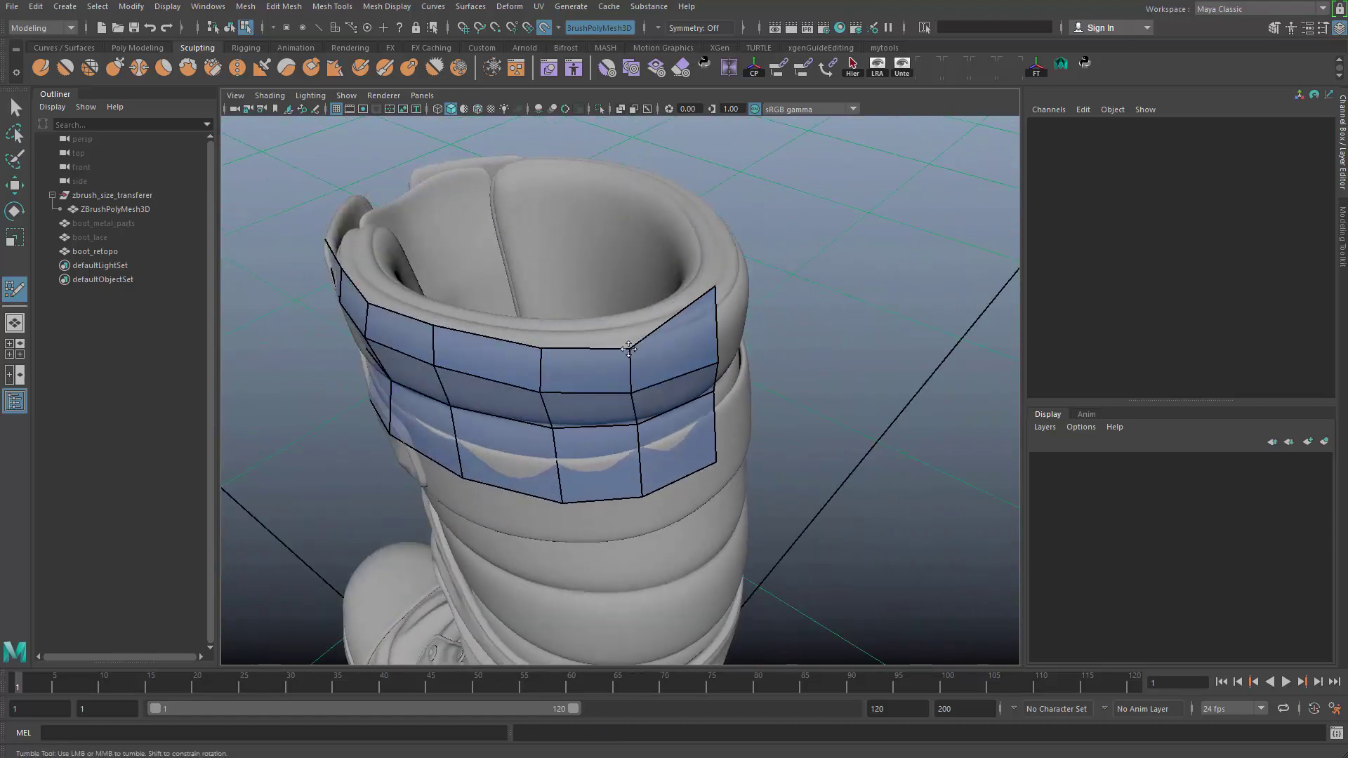
mouse_move(721, 290)
left_mouse_down()
mouse_move(708, 335)
mouse_move(605, 318)
left_mouse_up()
left_click_drag(713, 338, 659, 348, "alt")
right_click_drag(658, 348, 695, 366, "alt")
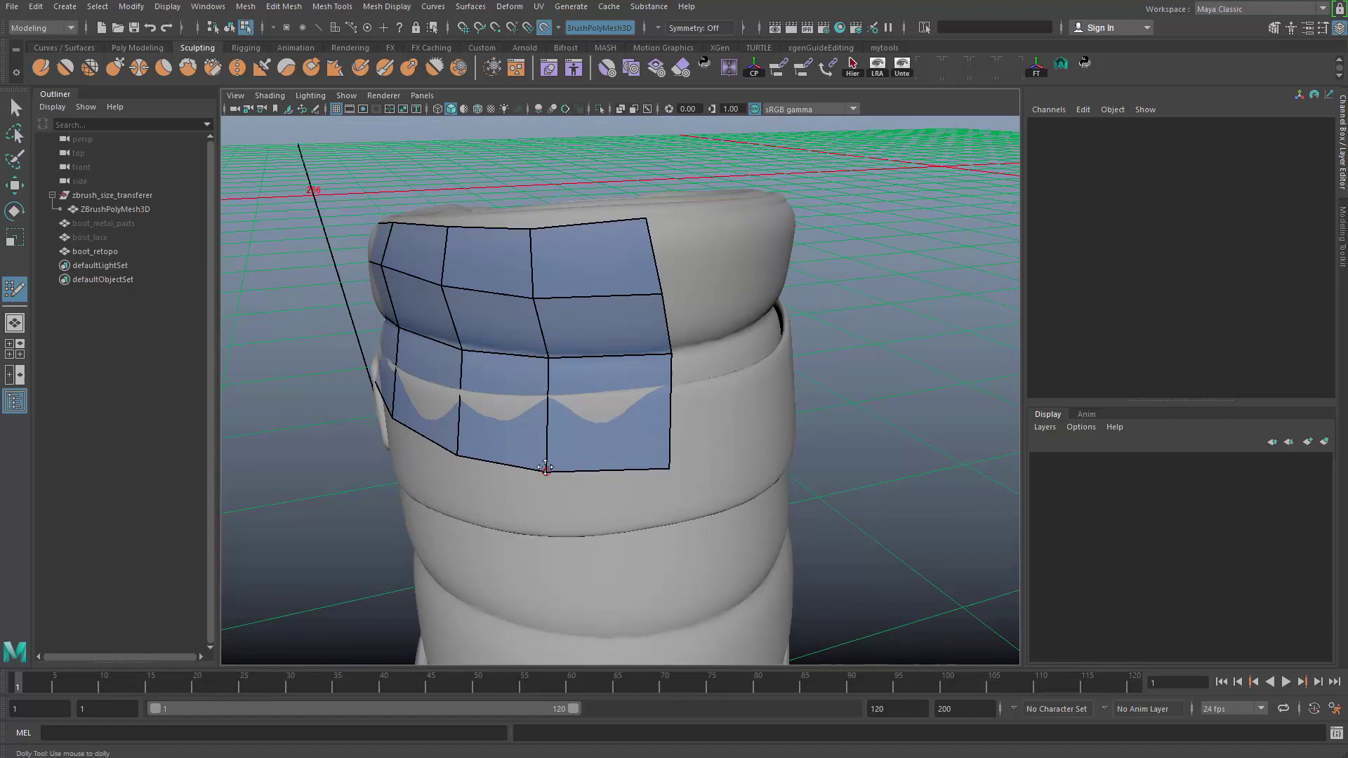
left_click_drag(656, 456, 617, 421, "alt")
left_click_drag(621, 317, 609, 316)
- Add a column of three quads at the patch's open end across the back of the collar
left_click(684, 289, "shift")
left_click(731, 191)
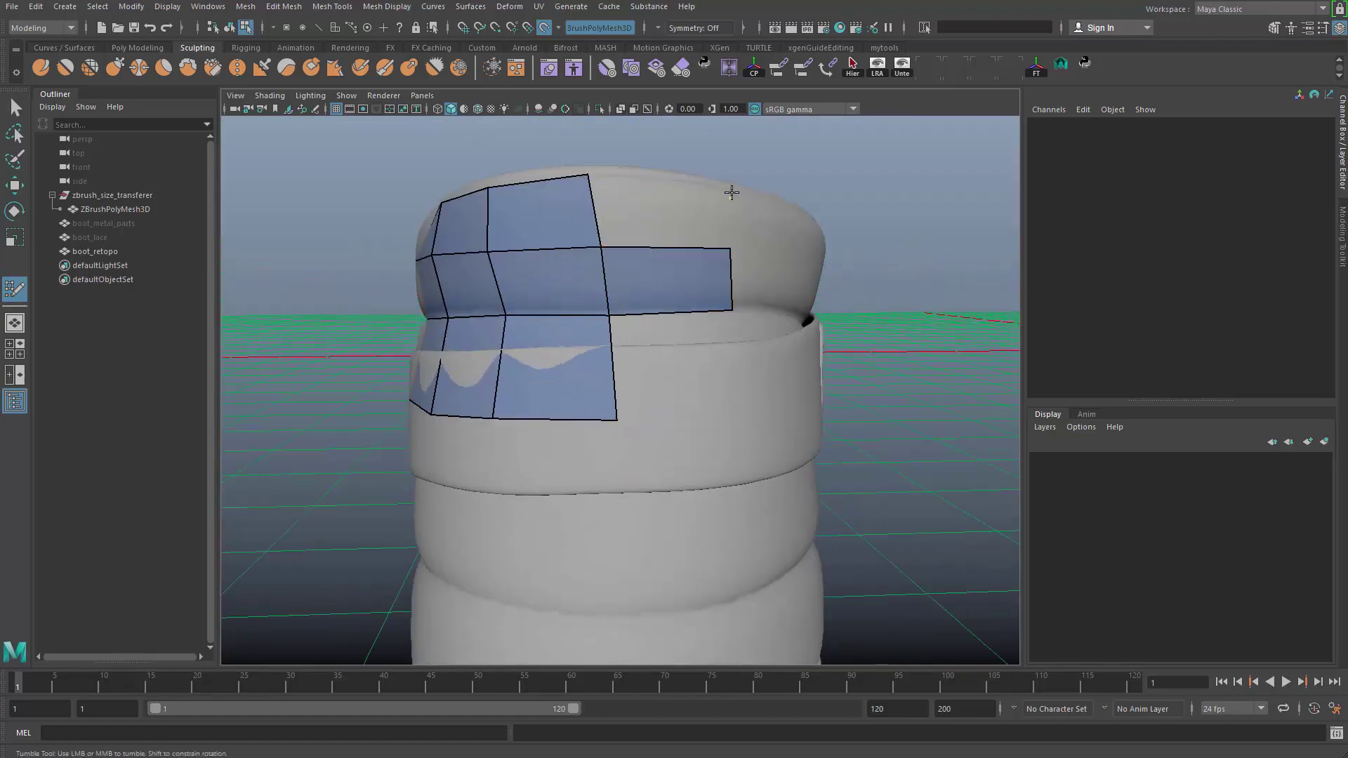
left_click(689, 231, "shift")
left_click(728, 417)
left_click(677, 339, "shift")
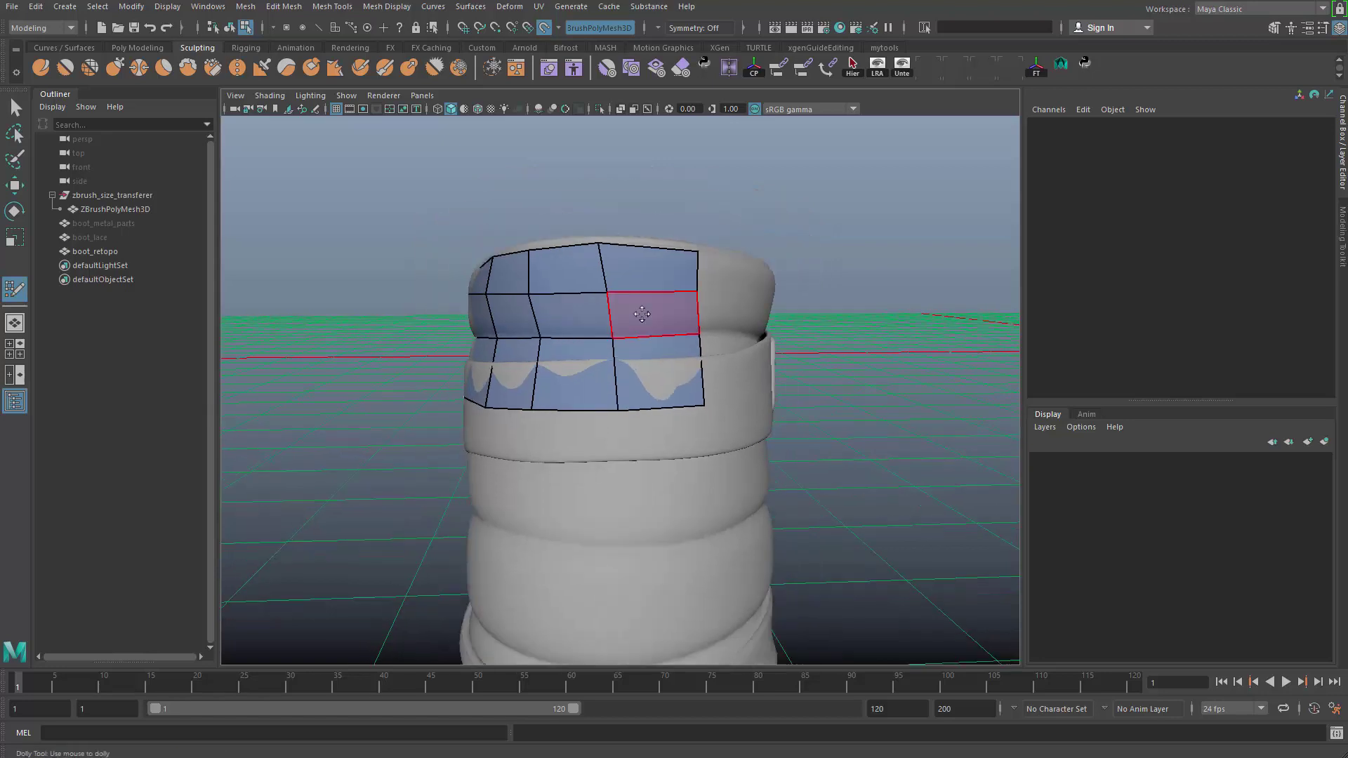
- Extend the patch by another column of three quads around the far side of the collar and position its corner vertices
left_click_drag(653, 312, 607, 327, "alt")
right_click_drag(610, 372, 503, 427, "alt")
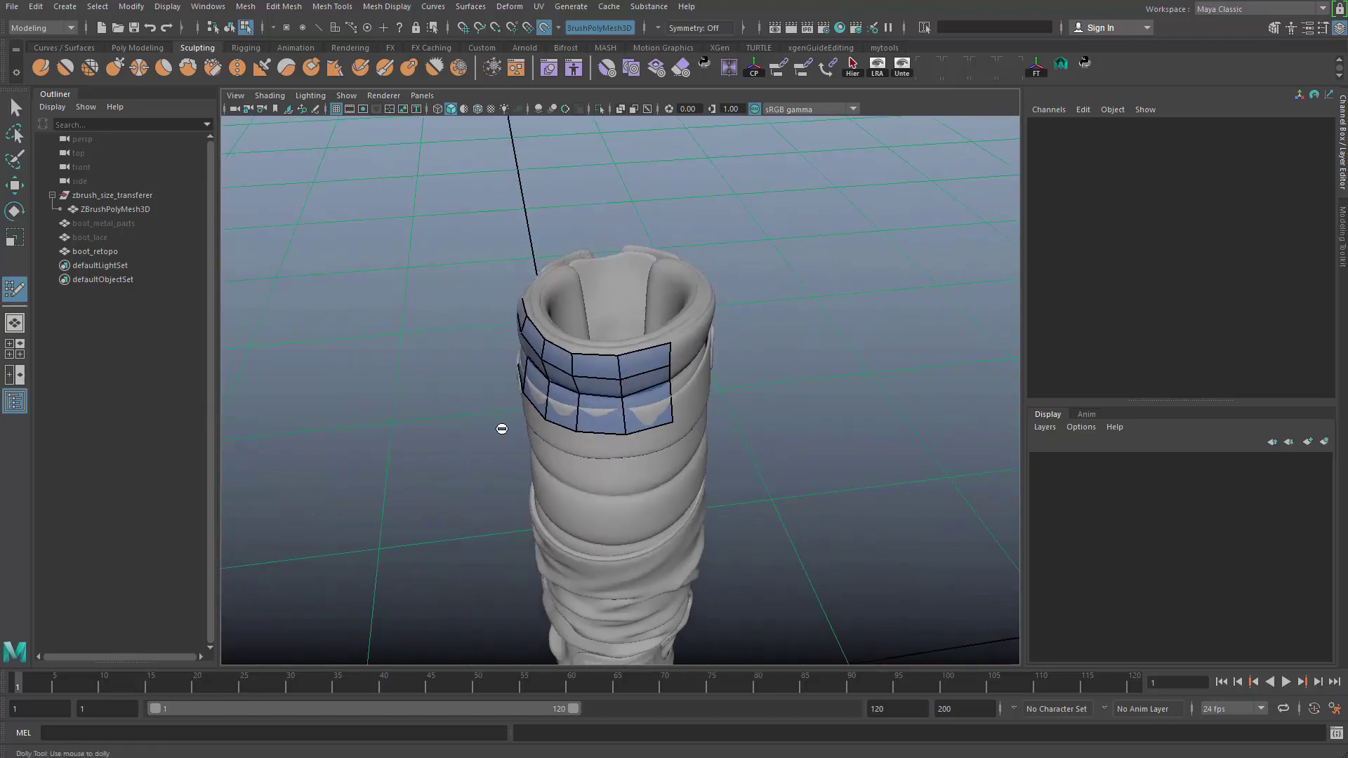
left_click_drag(503, 427, 400, 408, "alt")
right_click_drag(414, 413, 579, 416, "alt")
left_click_drag(578, 416, 640, 424, "alt")
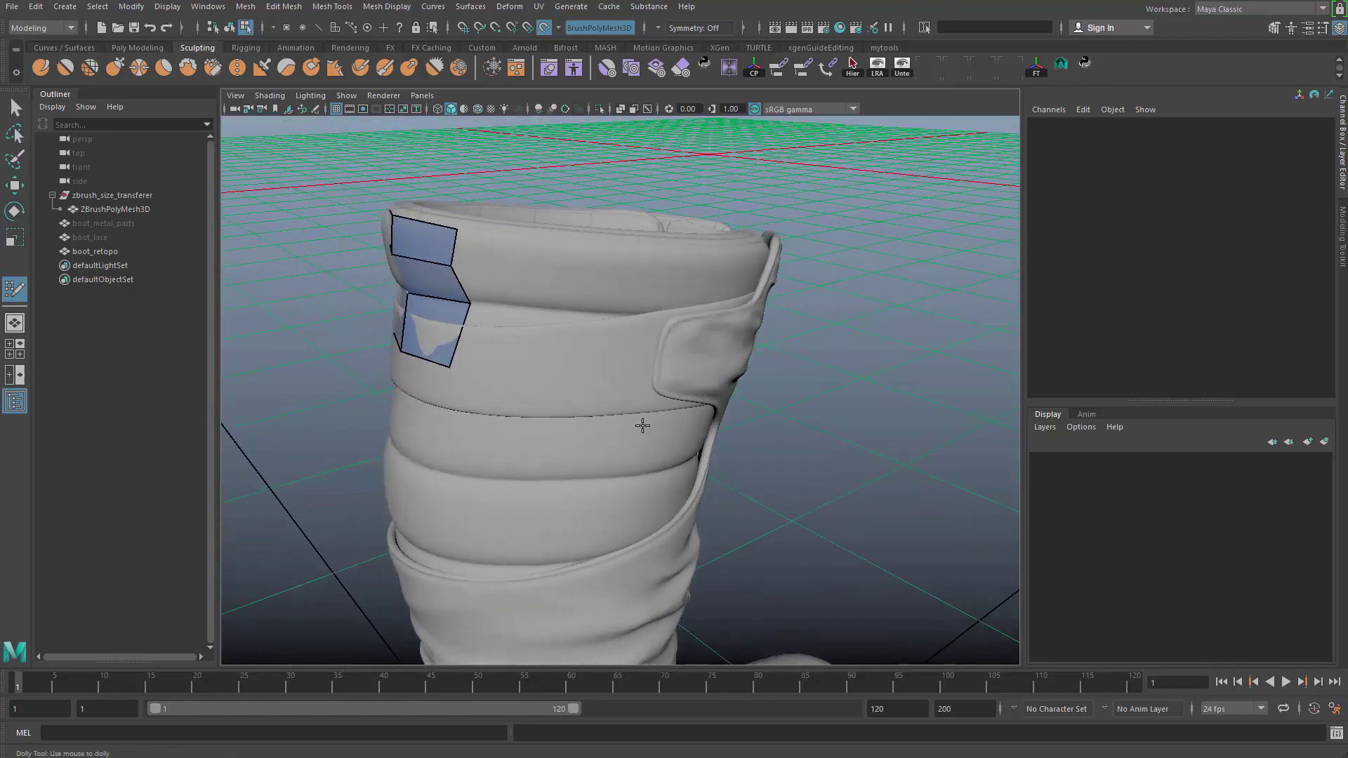
right_click_drag(641, 424, 534, 296, "alt")
left_click(511, 341, "shift")
left_click(552, 265)
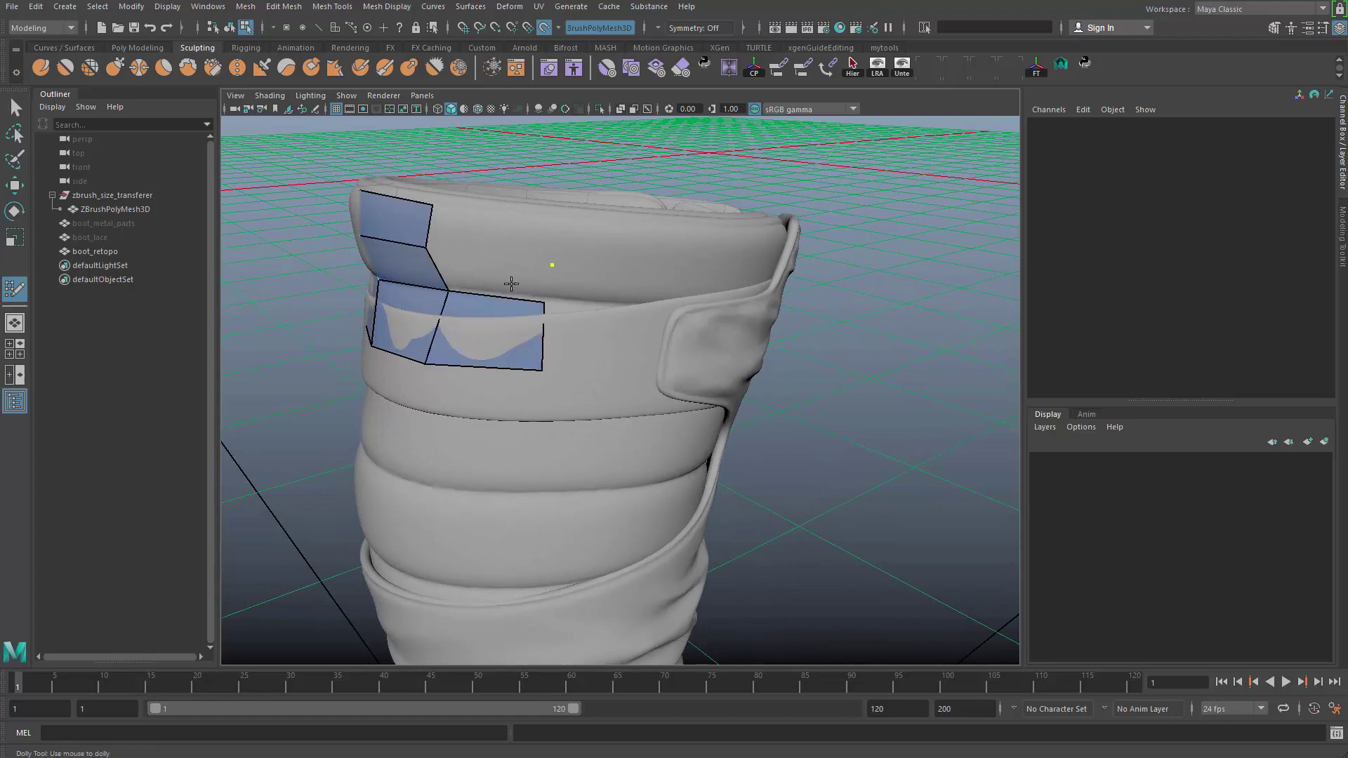
left_click(512, 283, "shift")
left_click(560, 221)
left_click(546, 240, "shift")
mouse_move(564, 229)
left_mouse_down()
mouse_move(534, 260)
mouse_move(481, 379)
mouse_move(514, 423)
left_mouse_up()
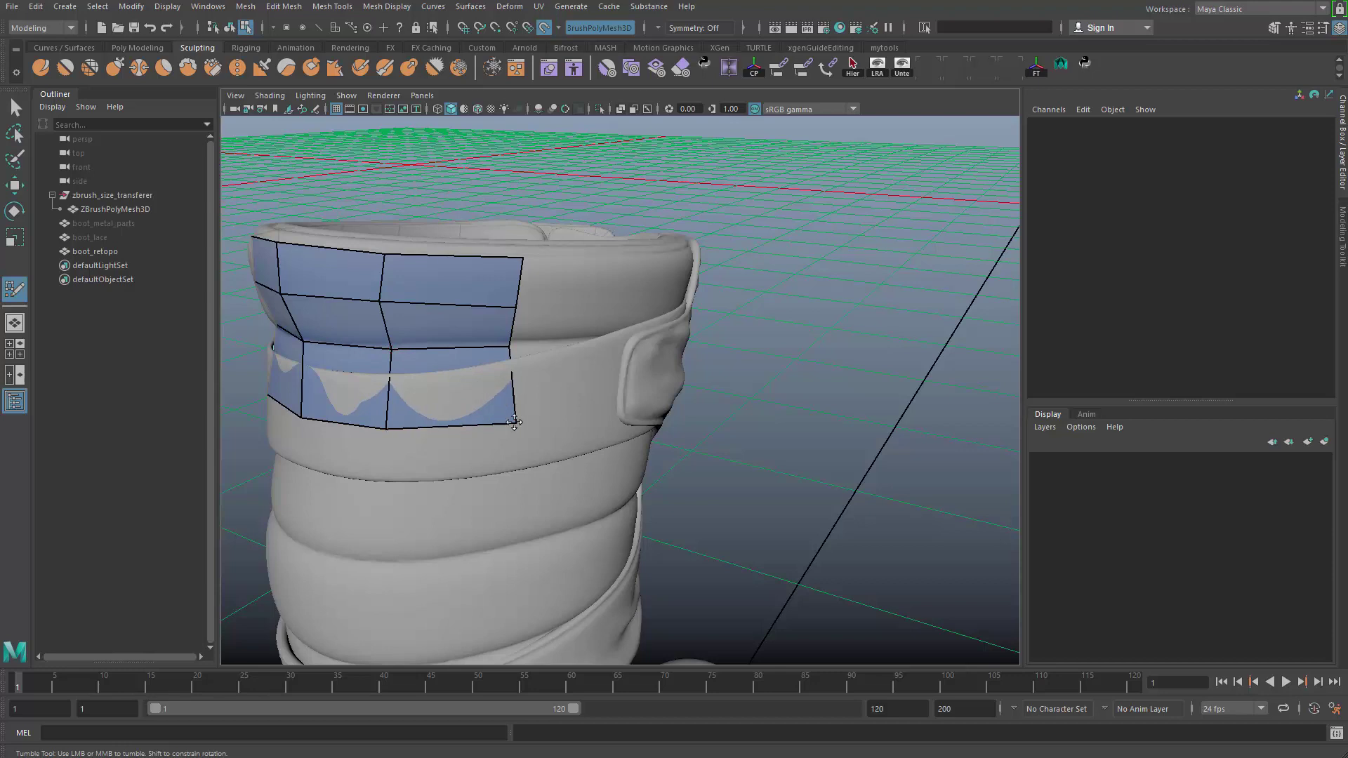
- Add the column of three quads that brings the collar patch up to the second flap's rear edge
left_click_drag(548, 318, 505, 295, "alt")
middle_click_drag(548, 287, 522, 294, "alt")
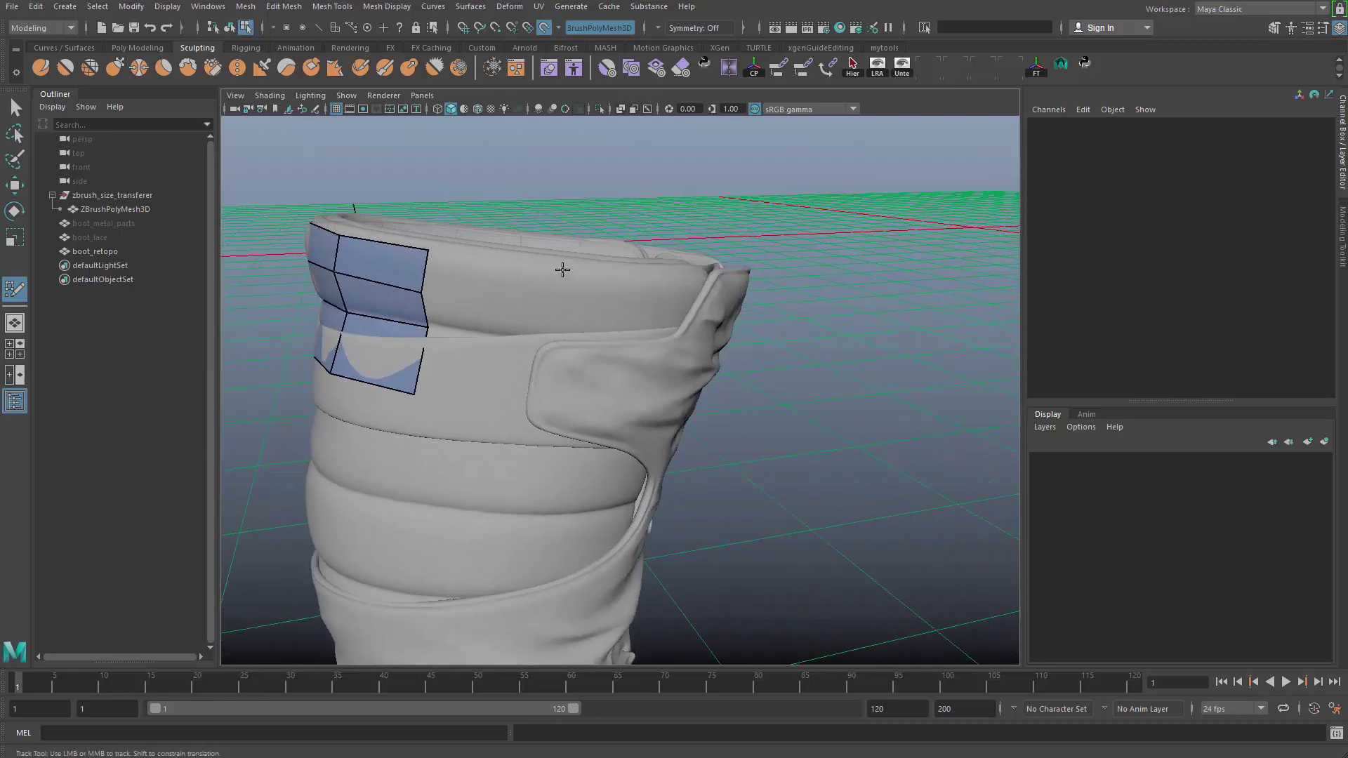
left_click(548, 305, "shift")
left_click(513, 344, "shift")
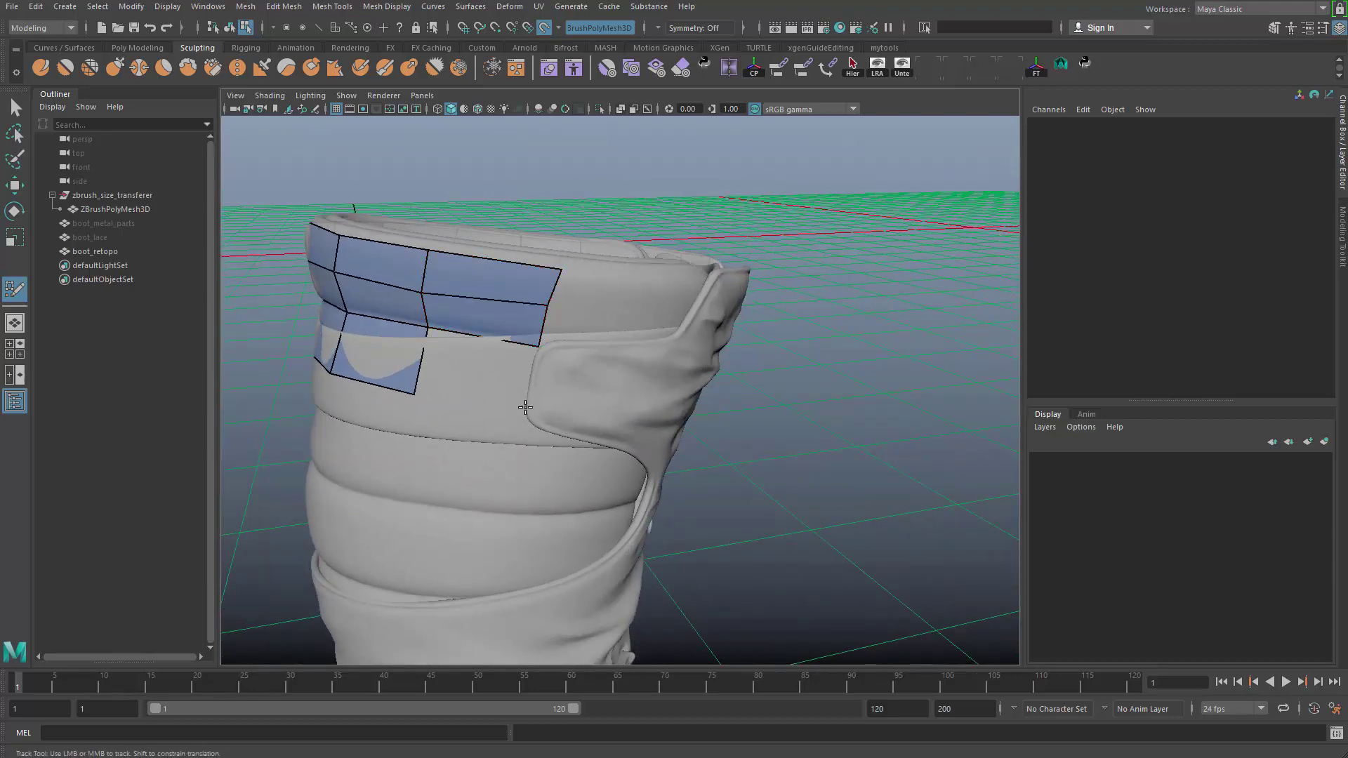
left_click(482, 358, "shift")
- Continue the patch with a column of three quads overlapping the rear part of the second flap
left_click_drag(482, 359, 575, 284, "alt")
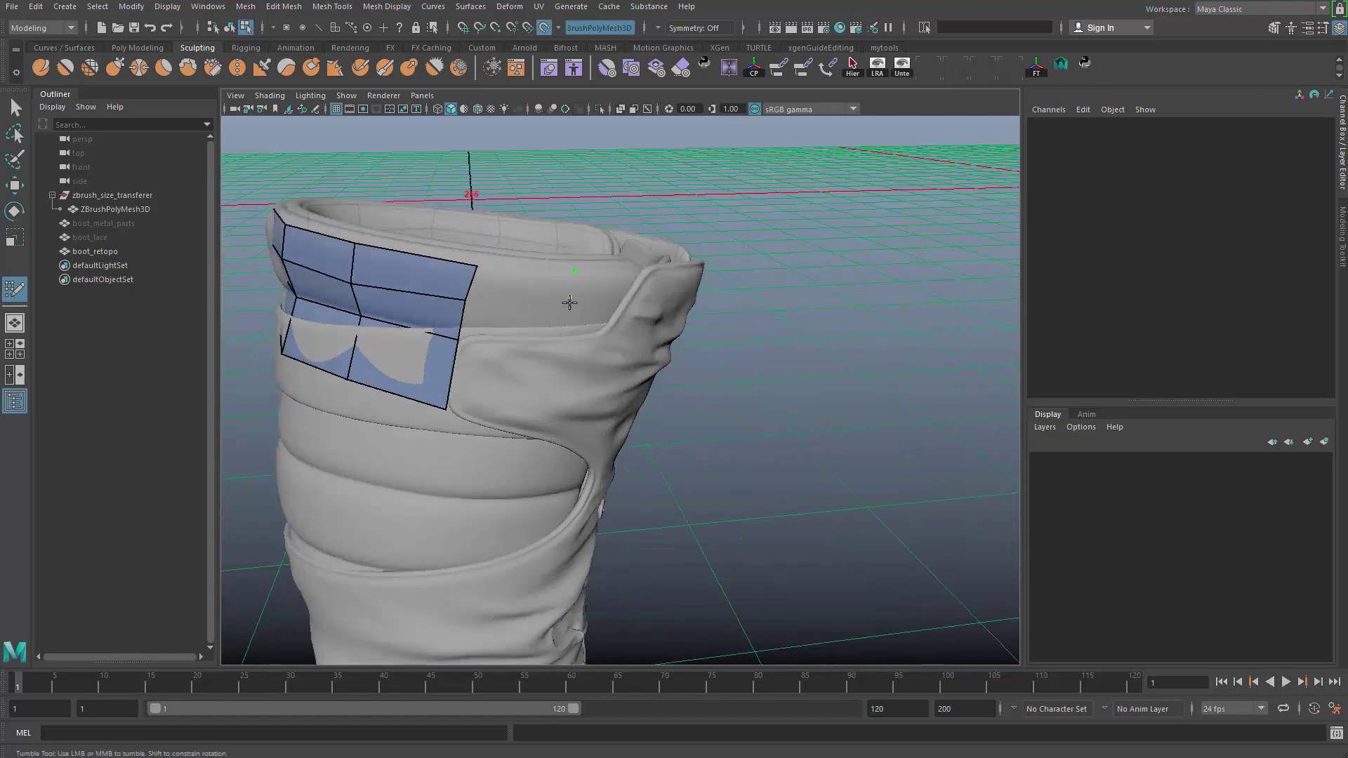
left_click(504, 391, "shift")
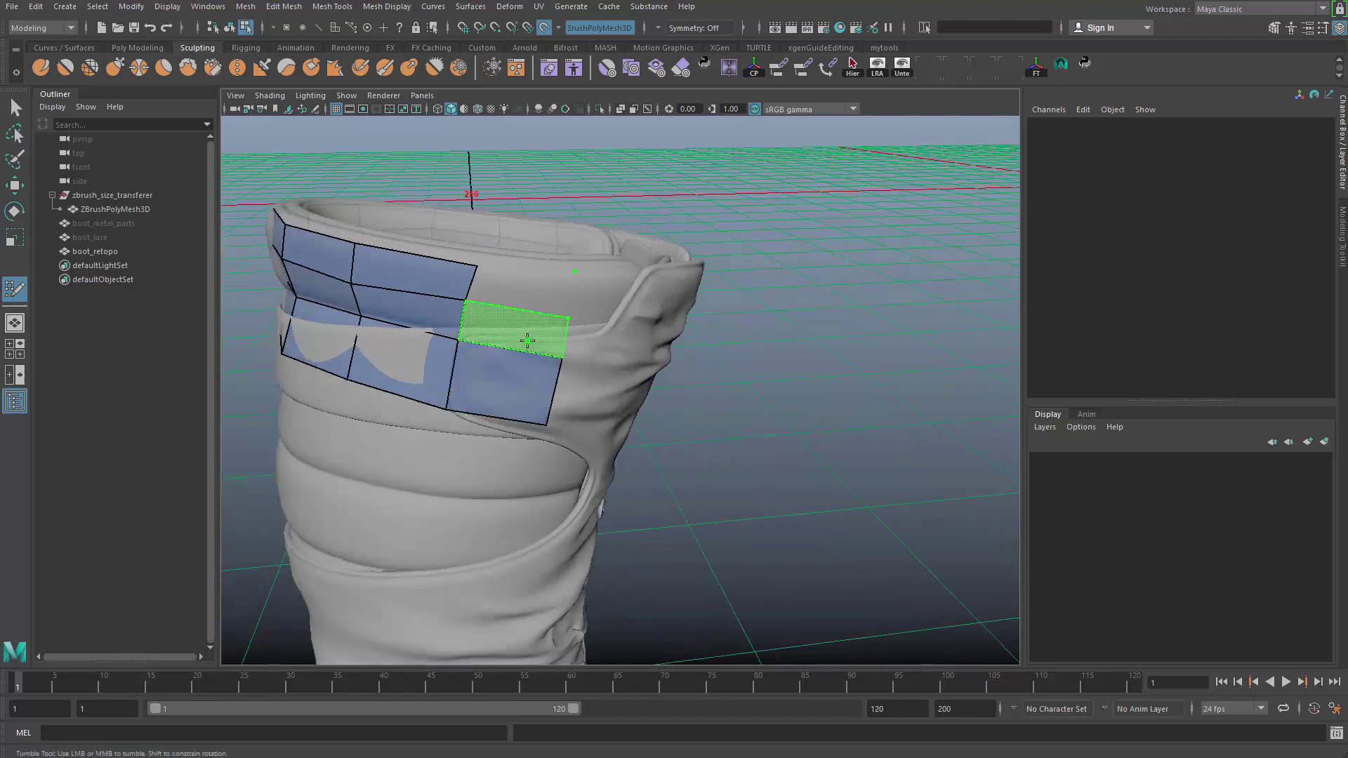
left_click(527, 340, "shift")
left_click(547, 286, "shift")
- Add another column of three quads from the collar onto the second flap's upper surface
left_click_drag(601, 301, 530, 285, "alt")
right_click_drag(531, 285, 592, 322, "alt")
left_click_drag(592, 321, 552, 318, "alt")
right_click_drag(552, 318, 557, 285, "alt")
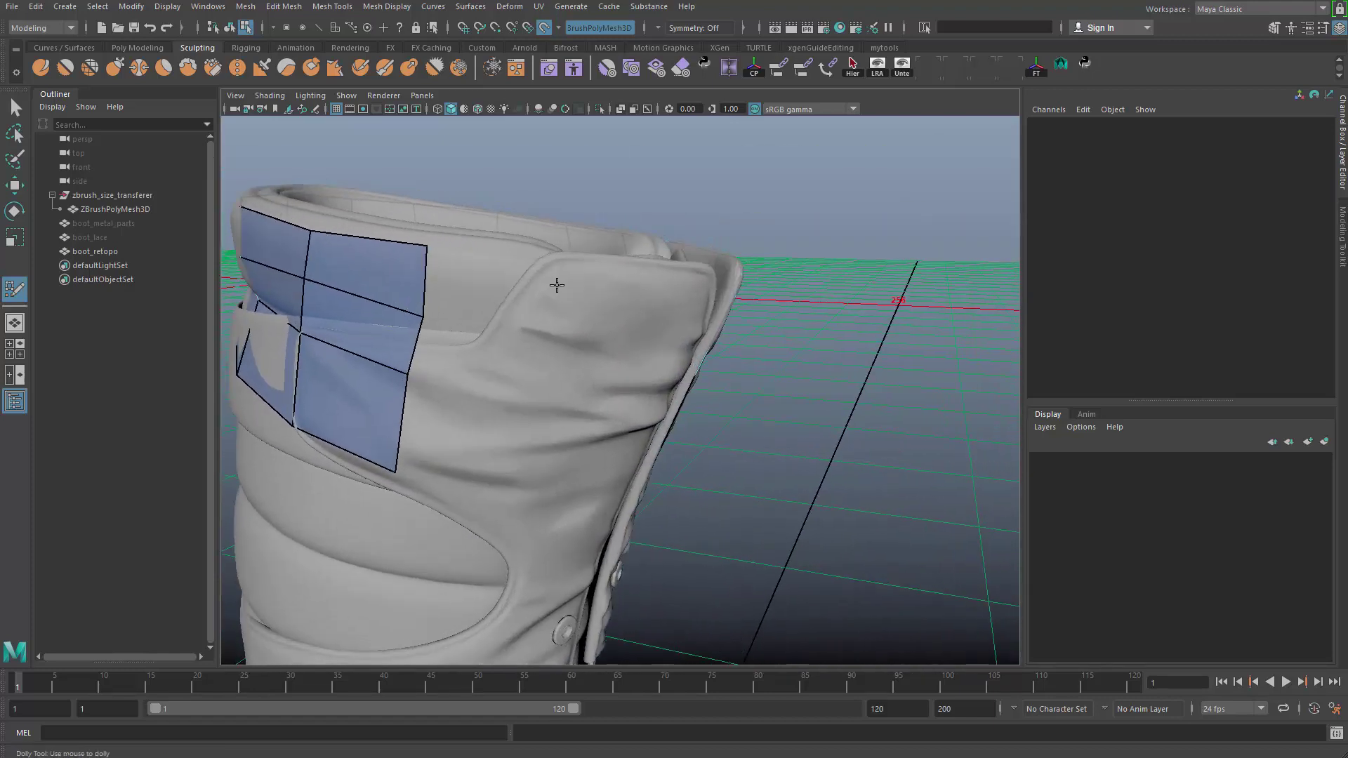
left_click(527, 323, "shift")
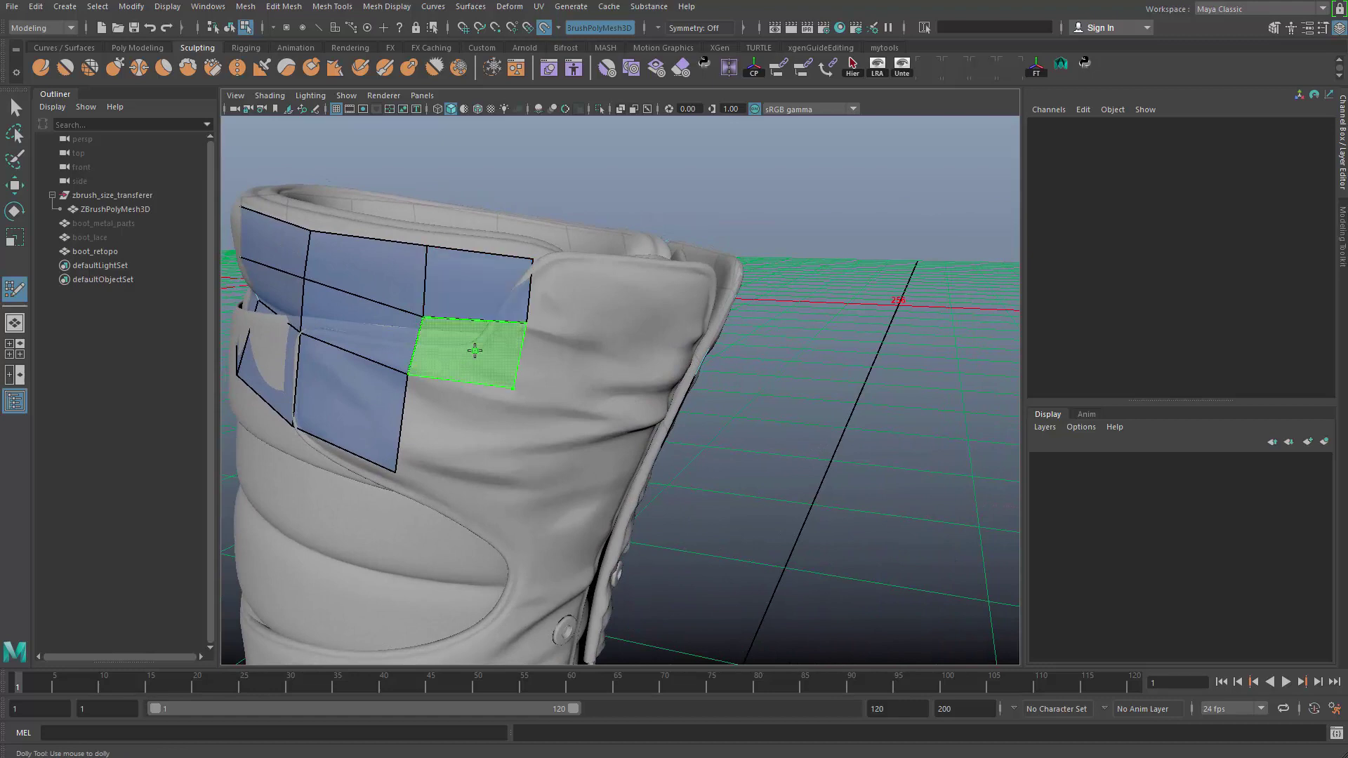
left_click(513, 388, "shift")
left_click(495, 497, "shift")
- Place points across the second flap and fill the next column of quads beside the patch's open end
middle_click_drag(553, 389, 485, 398, "alt")
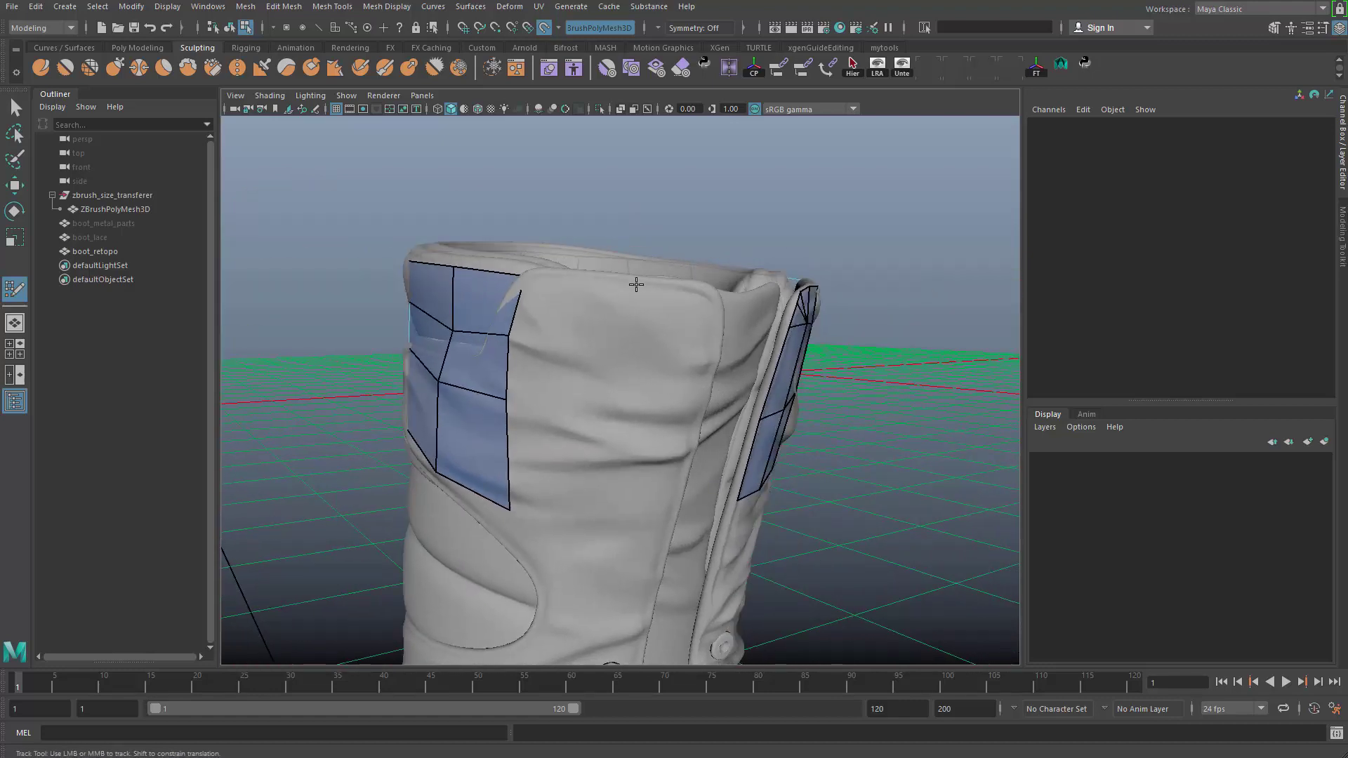
left_click_drag(629, 355, 629, 356)
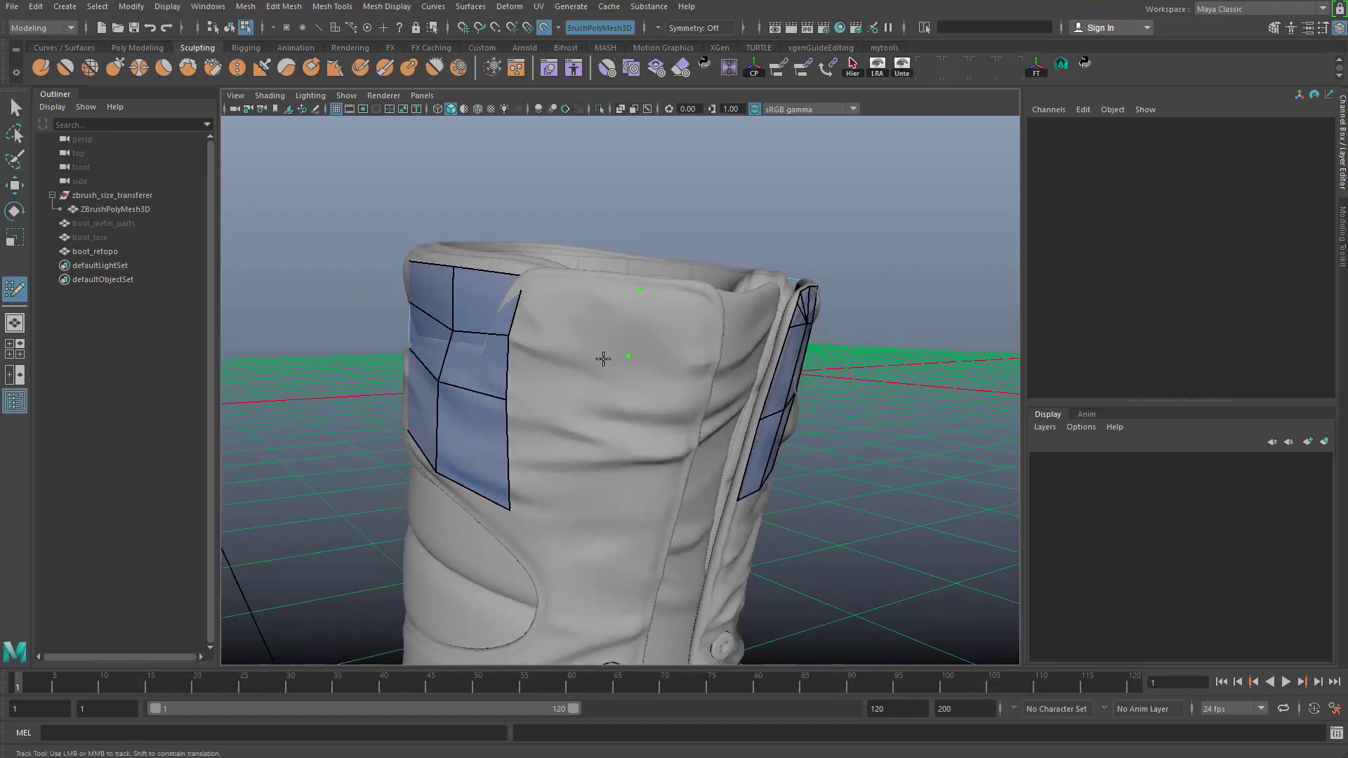
left_click(617, 397)
left_click(570, 487, "shift")
left_click(575, 375, "shift")
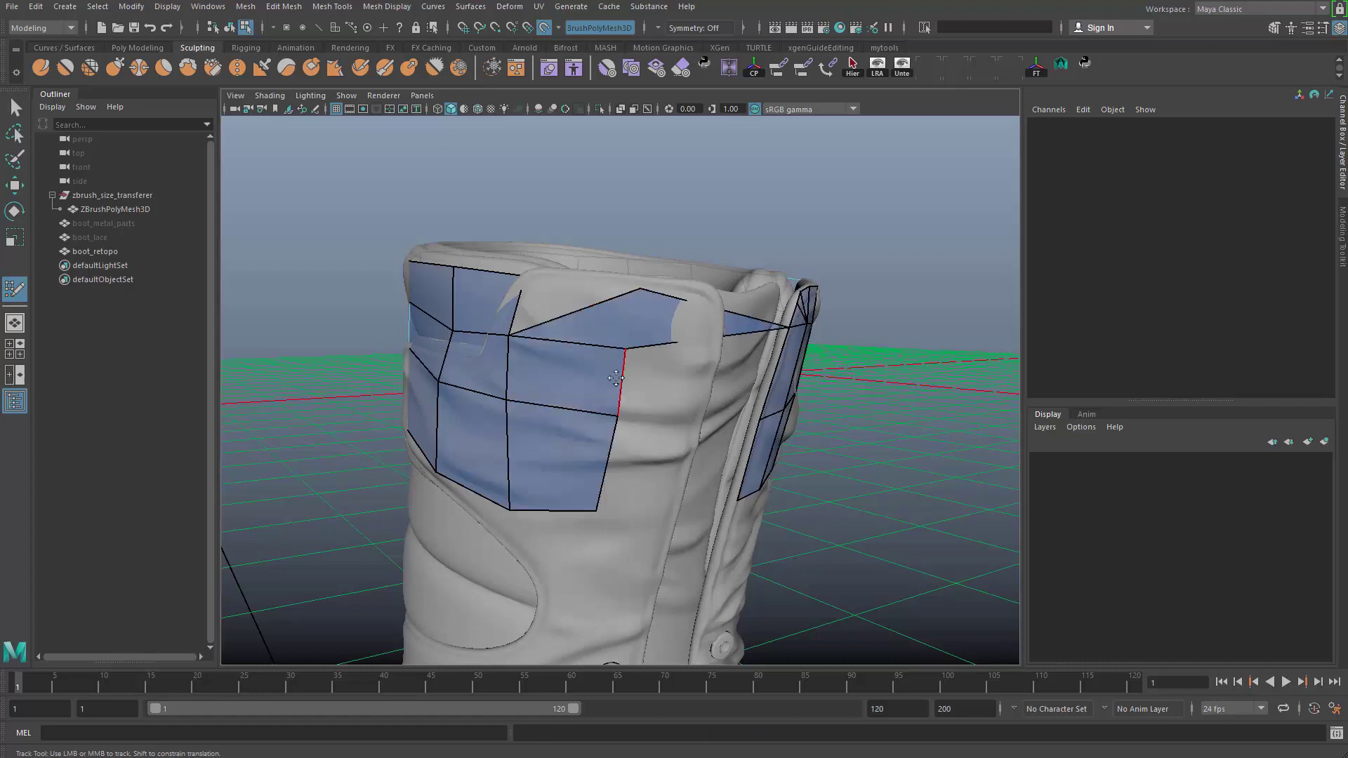
- Undo the wrongly connected top quad, refill it within the column, and reposition the patch's bottom border vertex
mouse_move(615, 347)
left_mouse_down("alt")
mouse_move(505, 190)
mouse_move(521, 309)
mouse_move(718, 334)
mouse_move(442, 355)
mouse_move(602, 625)
mouse_move(550, 304)
left_mouse_up("alt")
left_click(495, 181, "shift")
key("ctrl+z")
middle_click_drag(550, 304, 478, 192, "alt")
left_click_drag(343, 524, 328, 505)
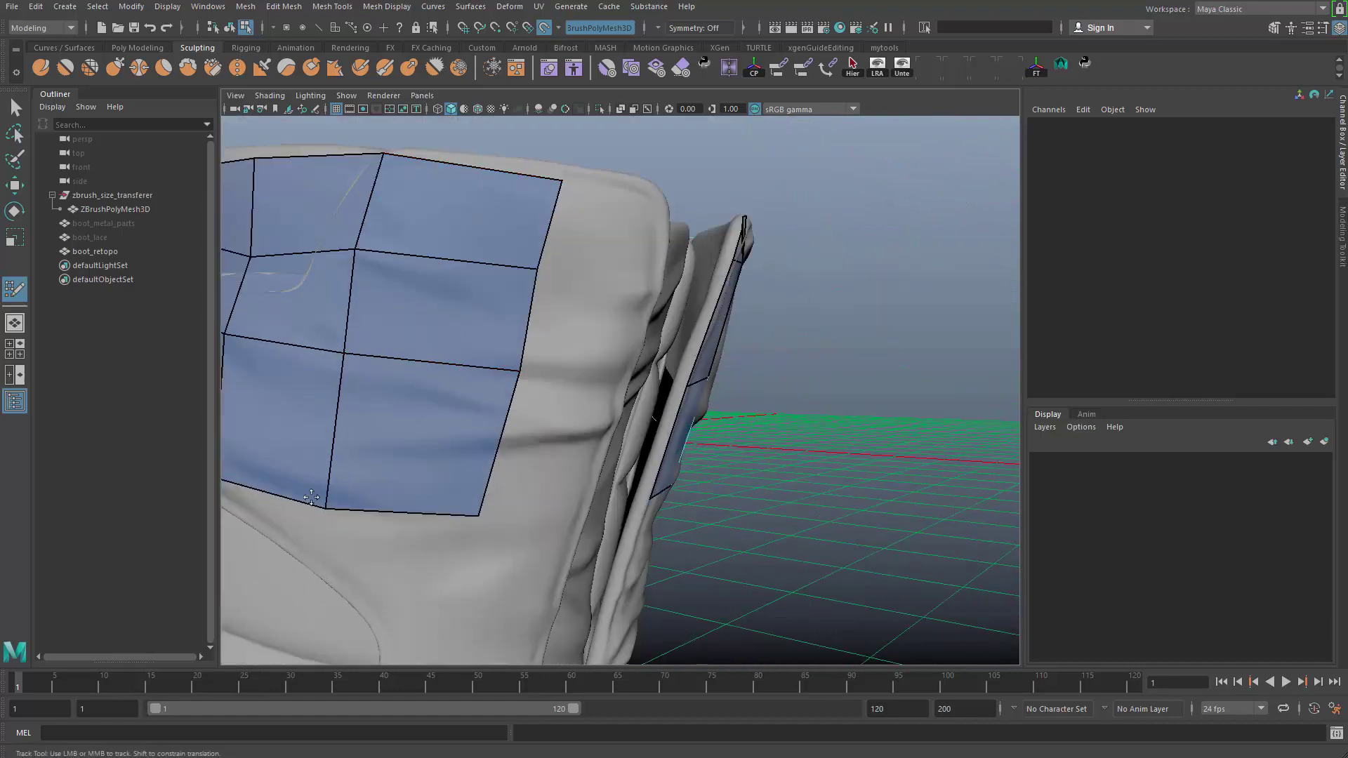
- Add a bottom-row quad reaching the second flap's opening edge and align its outer vertices with that edge
left_click_drag(523, 514, 475, 472, "alt")
mouse_move(610, 460)
left_mouse_down("alt")
mouse_move(542, 428)
mouse_move(619, 403)
left_mouse_up("alt")
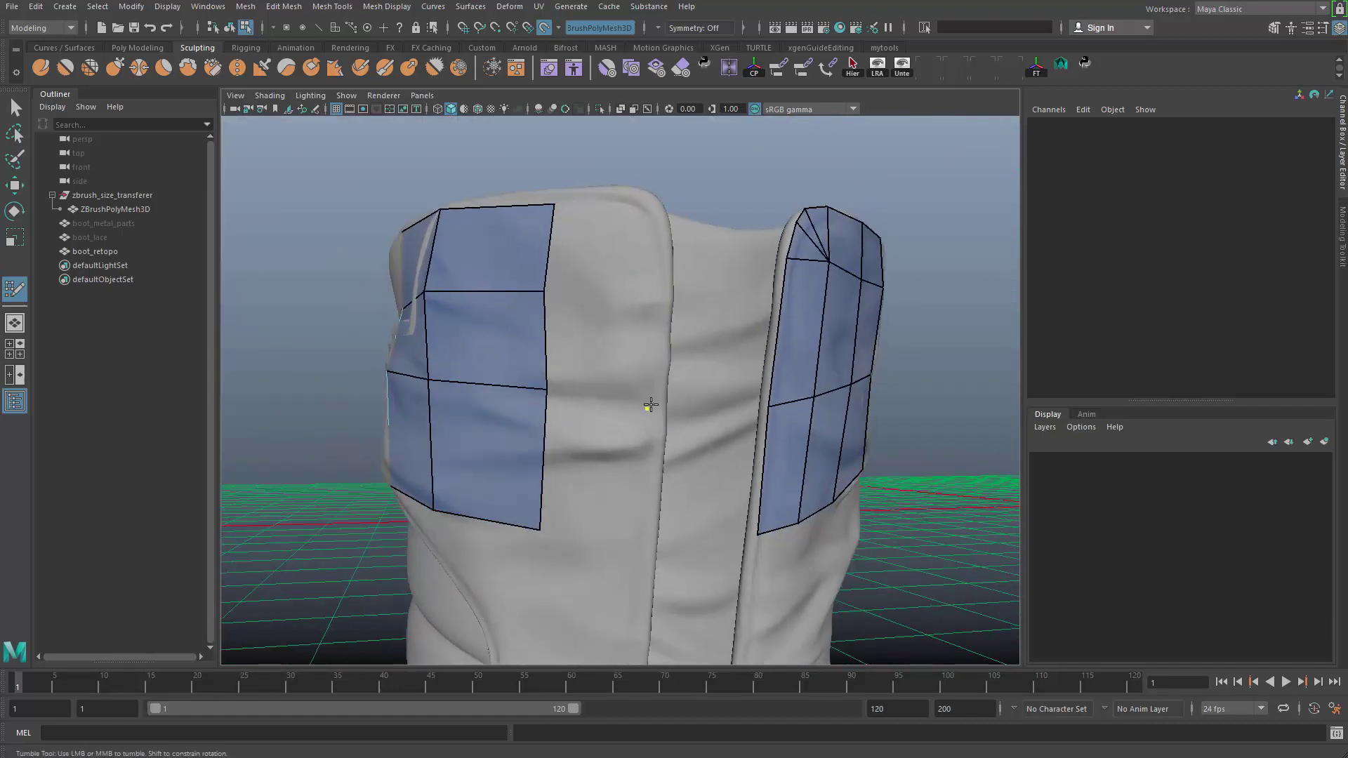
left_click(615, 499, "shift")
left_click_drag(629, 531, 657, 532)
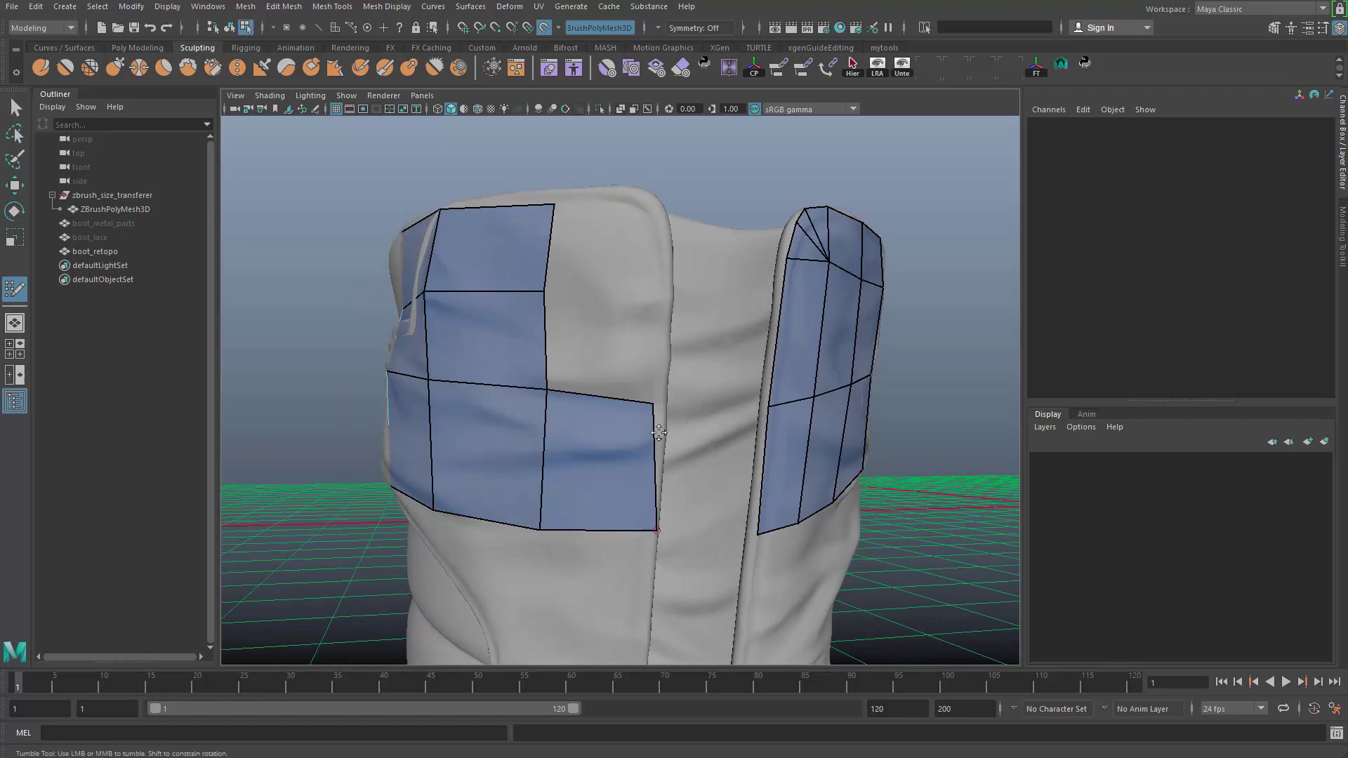
left_click_drag(652, 409, 659, 407)
left_click_drag(656, 530, 654, 534)
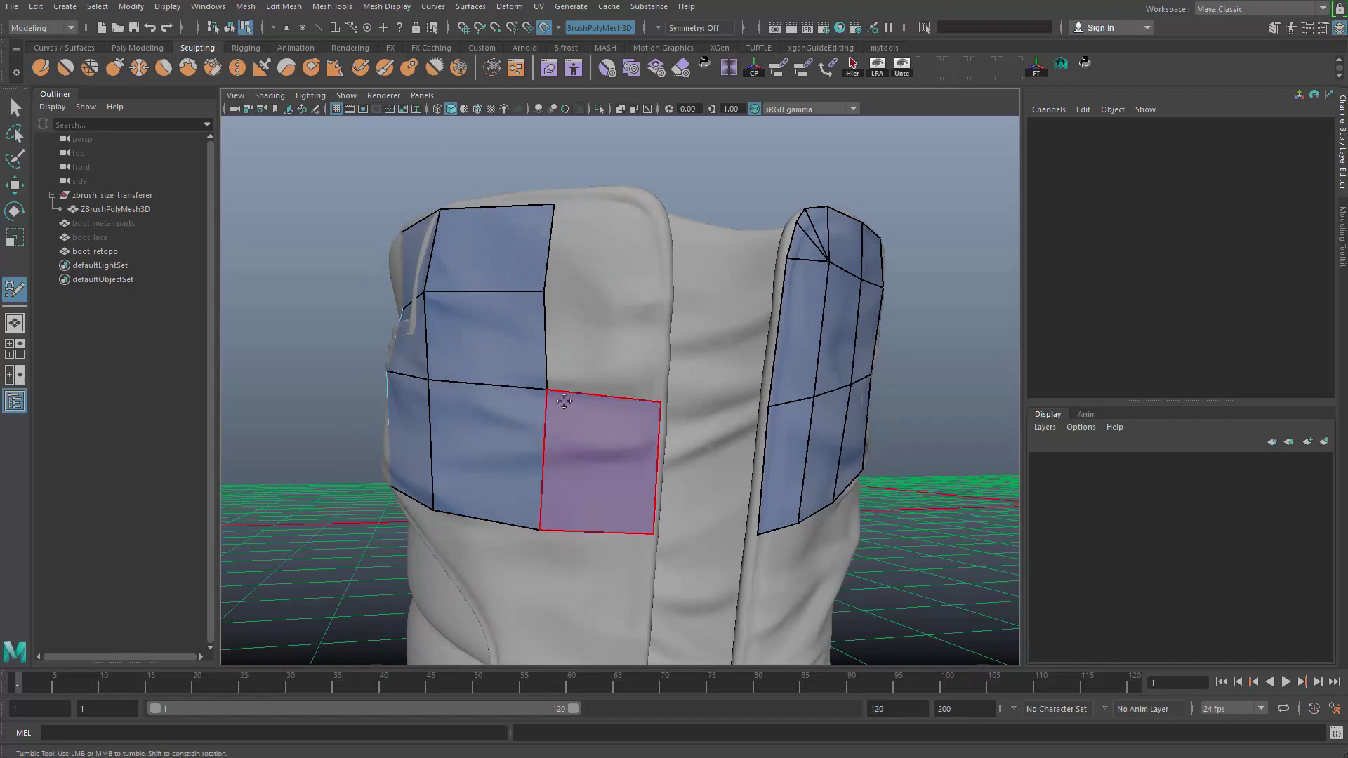
- Fill the middle-row quad along the second flap's opening edge and lower the row vertices beneath it to even the spacing
left_click_drag(546, 390, 543, 404)
left_click_drag(432, 382, 428, 393)
left_click(666, 303)
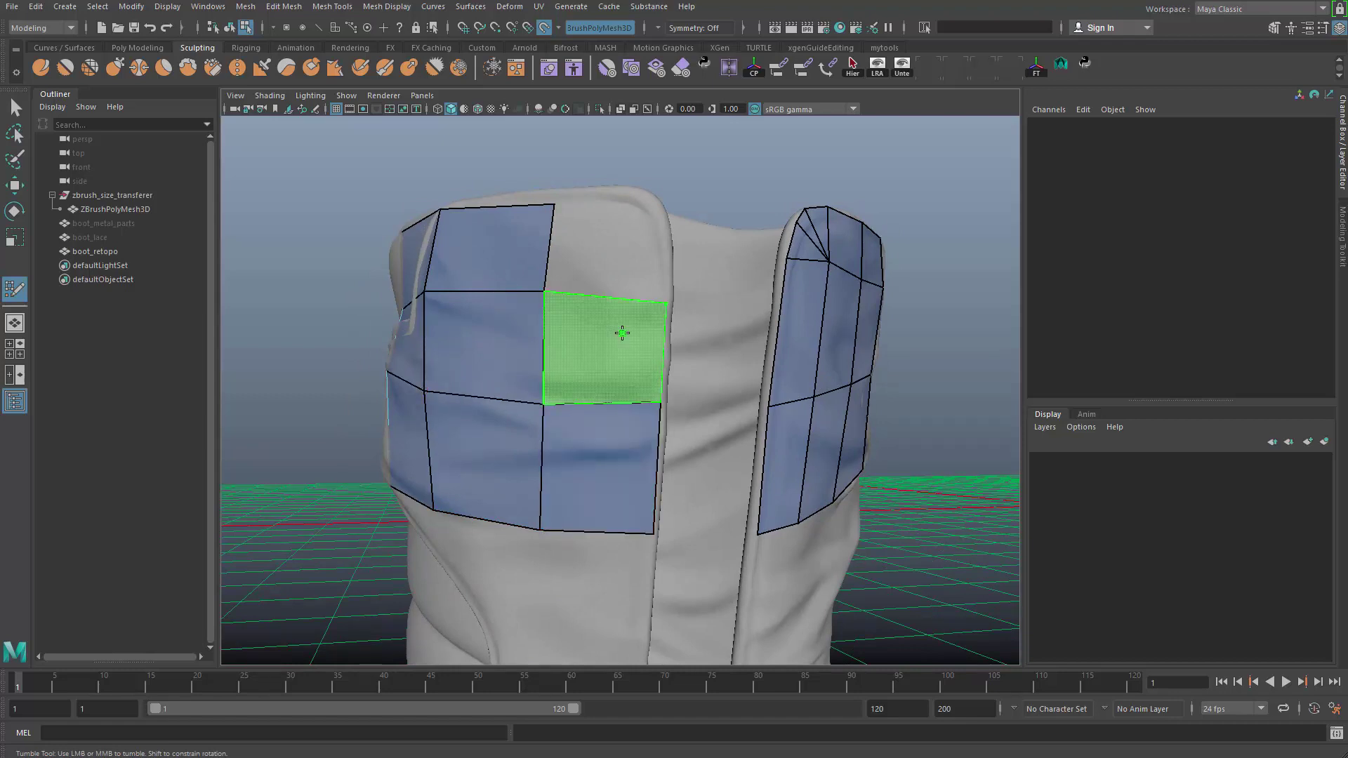
left_click(622, 335, "shift")
left_click_drag(655, 408, 655, 423)
- Reposition the inner row vertices where the collar meets the second flap to even out the quads
left_click_drag(491, 403, 582, 424, "alt")
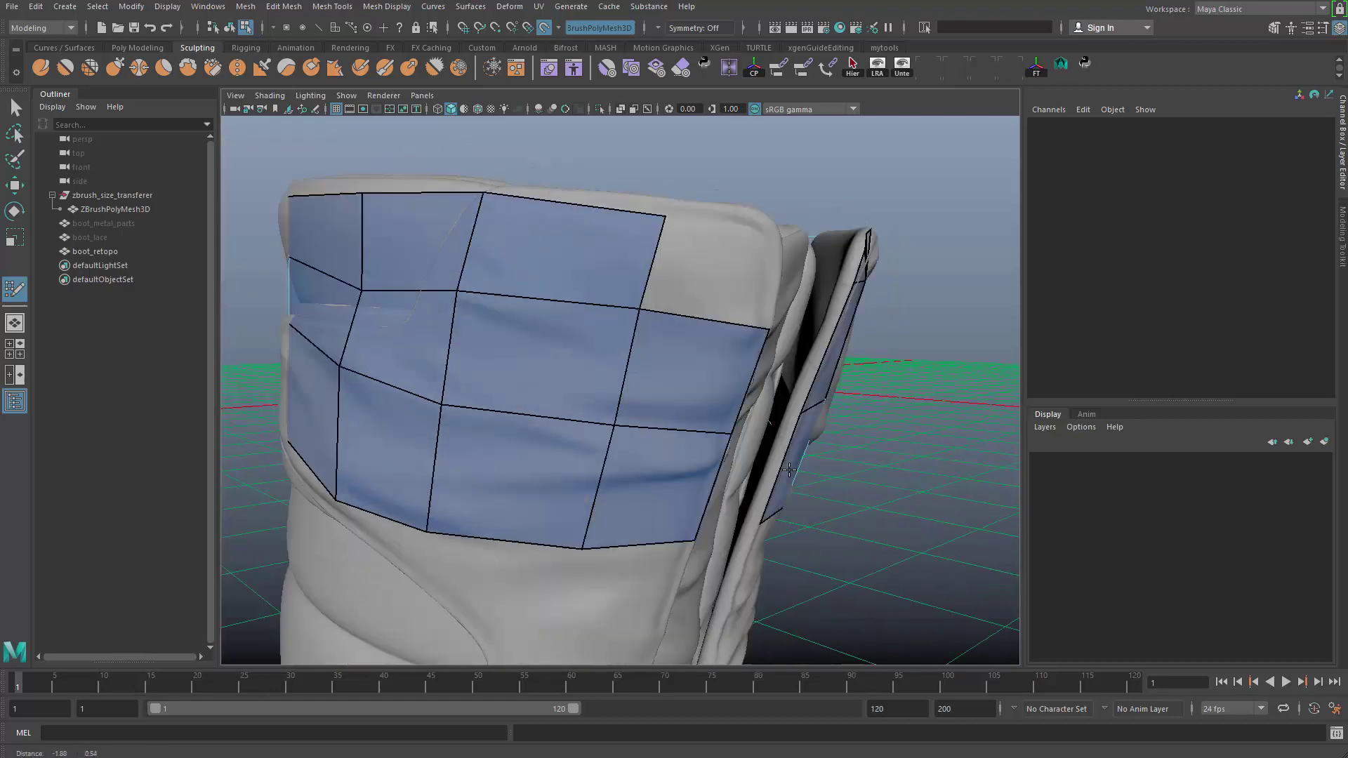
middle_click_drag(583, 425, 600, 434, "alt")
left_click_drag(352, 370, 357, 388)
left_click_drag(377, 295, 372, 285)
left_click_drag(351, 309, 436, 340, "alt")
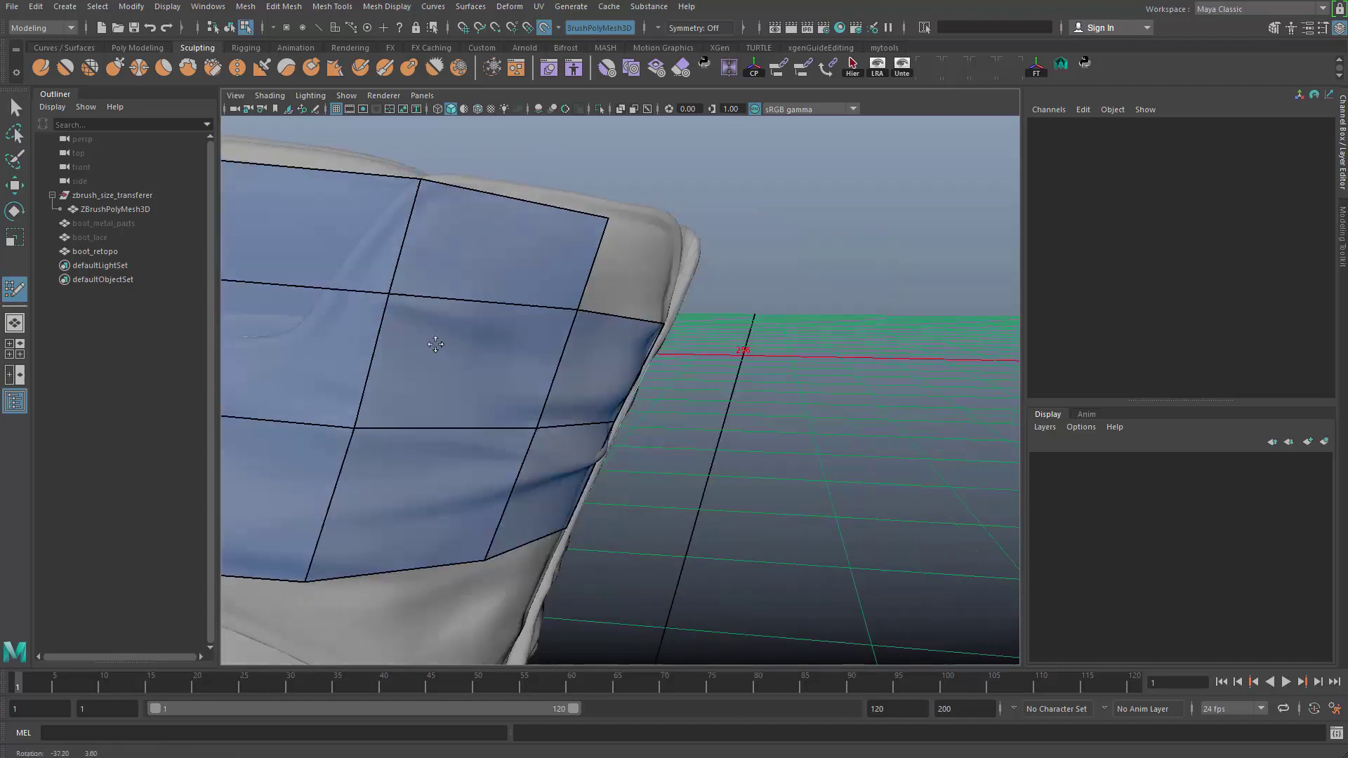
- Fill the second flap's rounded top corner with a fan of three triangles meeting at the patch's inner vertex
right_click_drag(436, 339, 351, 362, "alt")
middle_click_drag(351, 361, 453, 393, "alt")
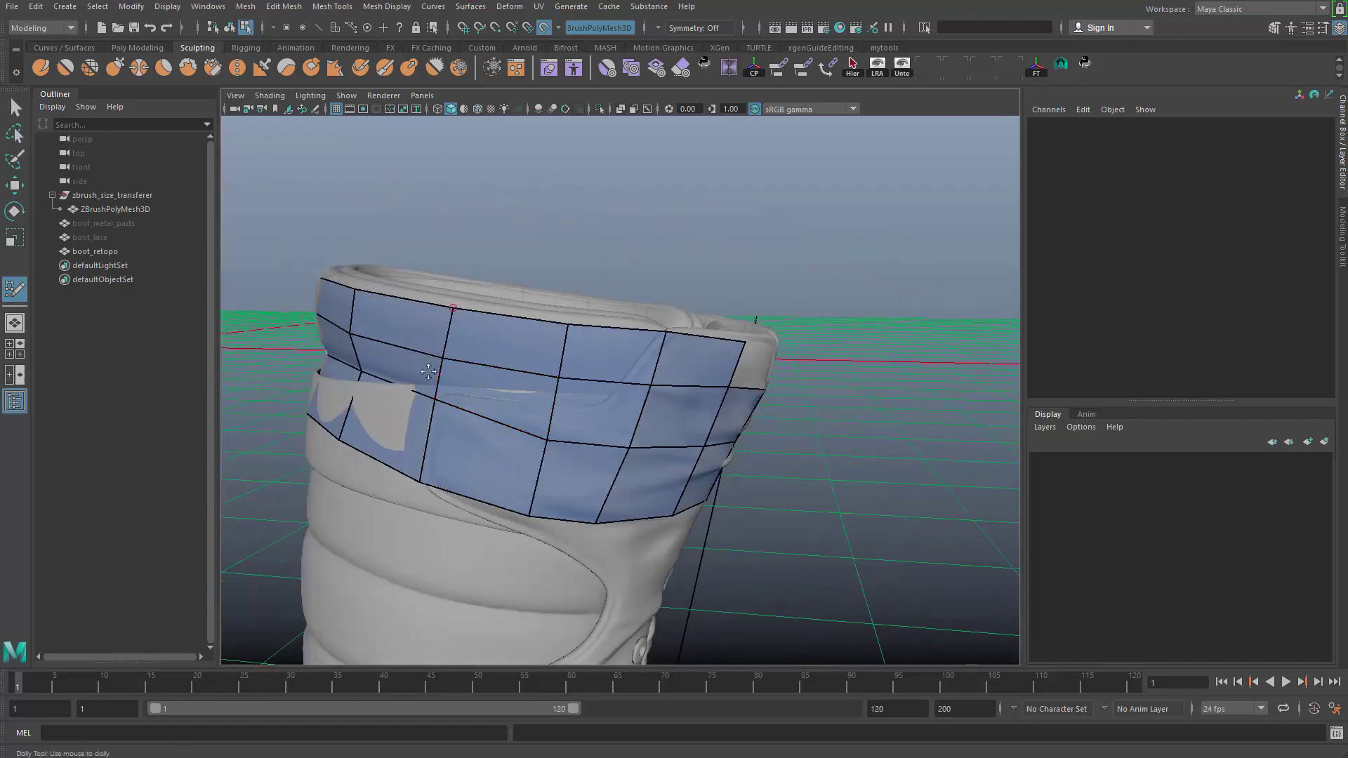
left_click_drag(474, 404, 564, 337, "alt")
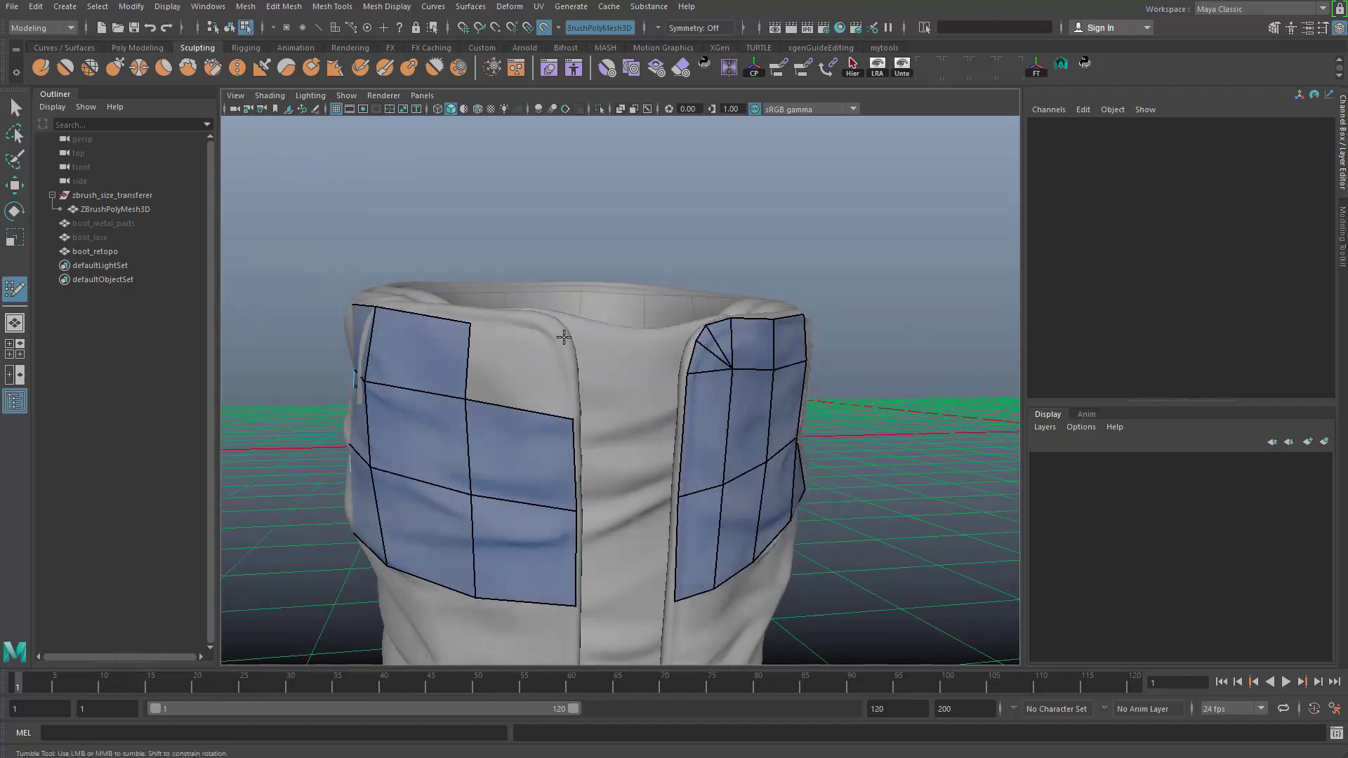
left_click(531, 373, "shift")
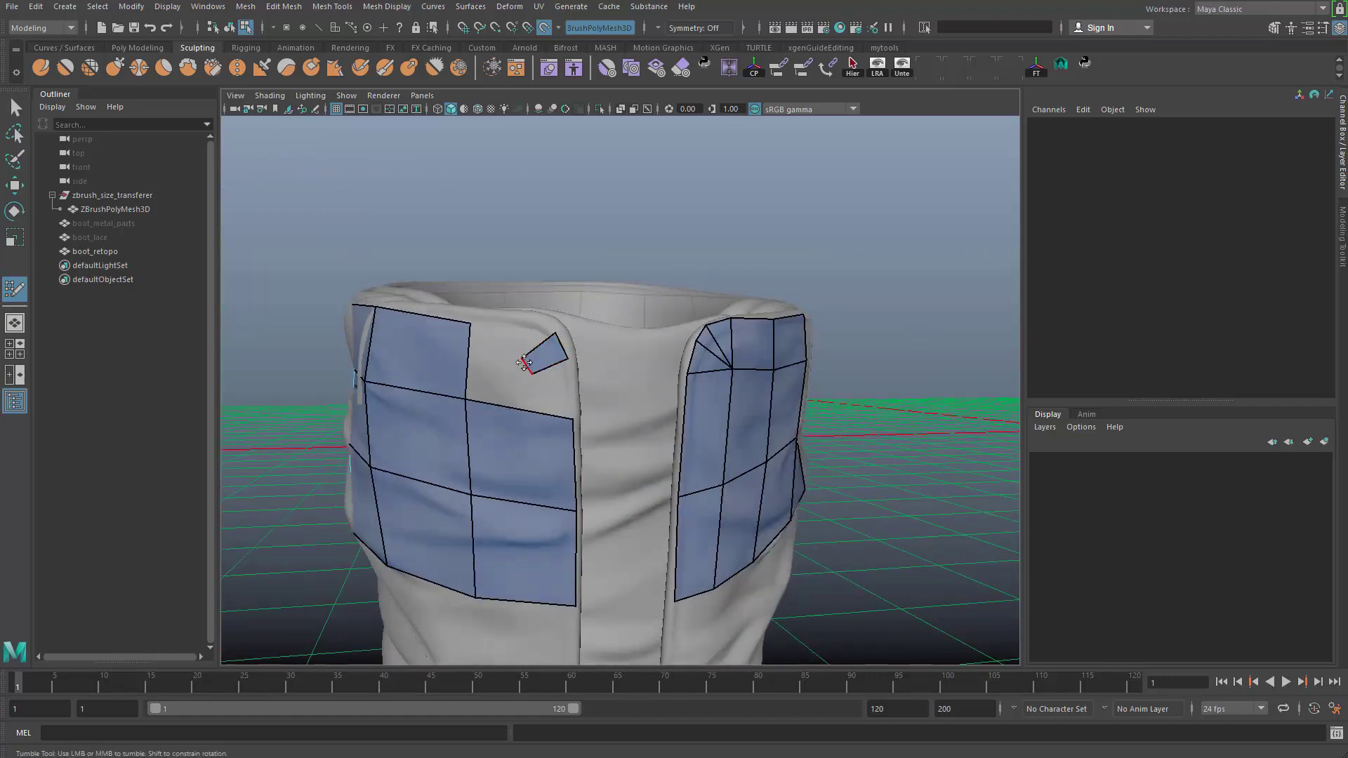
left_click(511, 360)
left_click(535, 338, "shift")
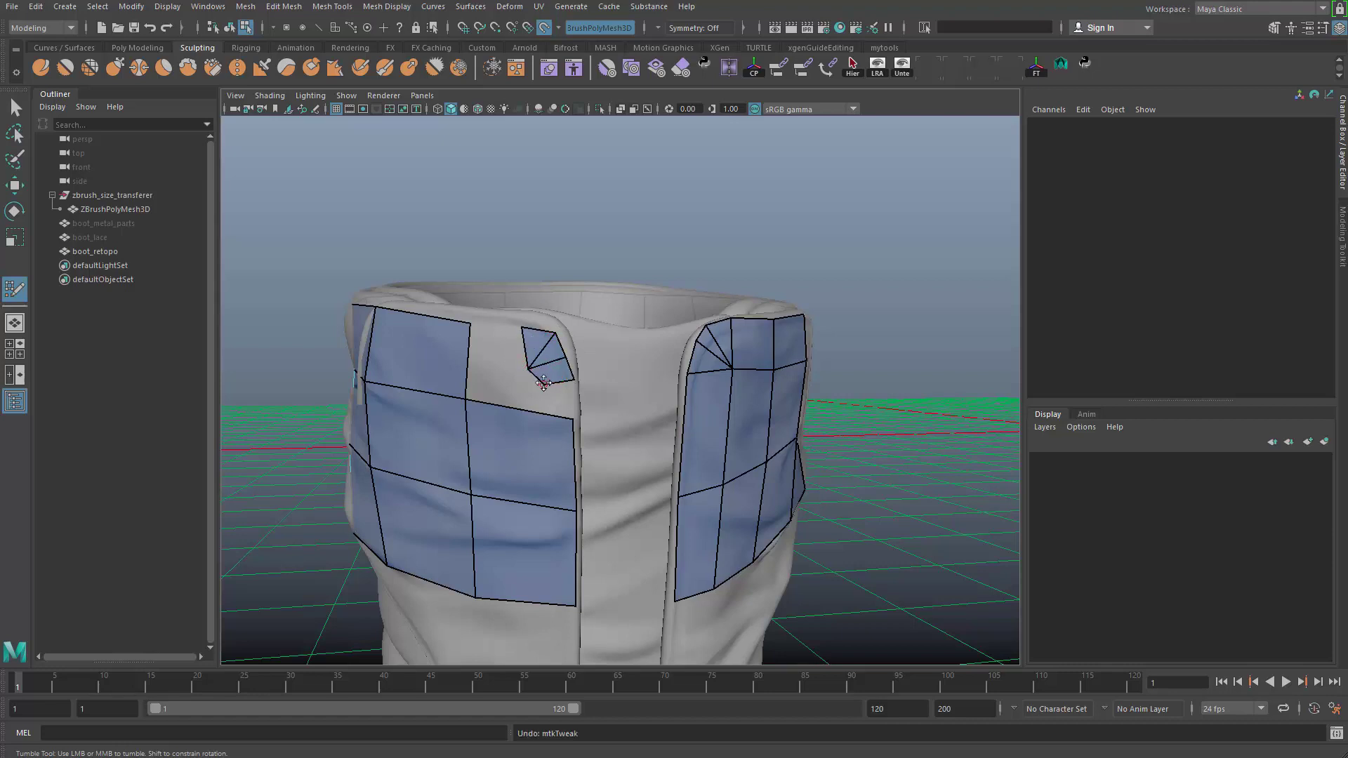
left_click_drag(481, 385, 466, 396)
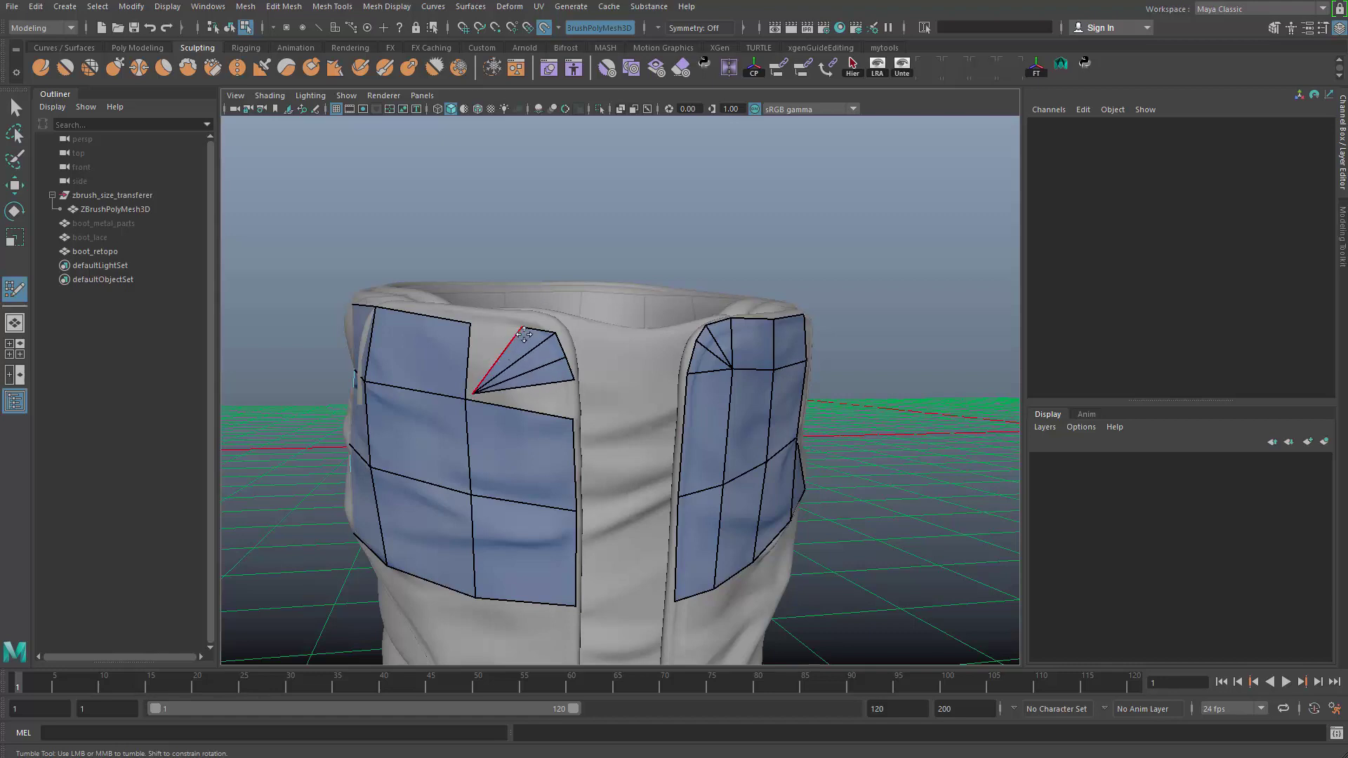
left_click_drag(524, 335, 480, 323)
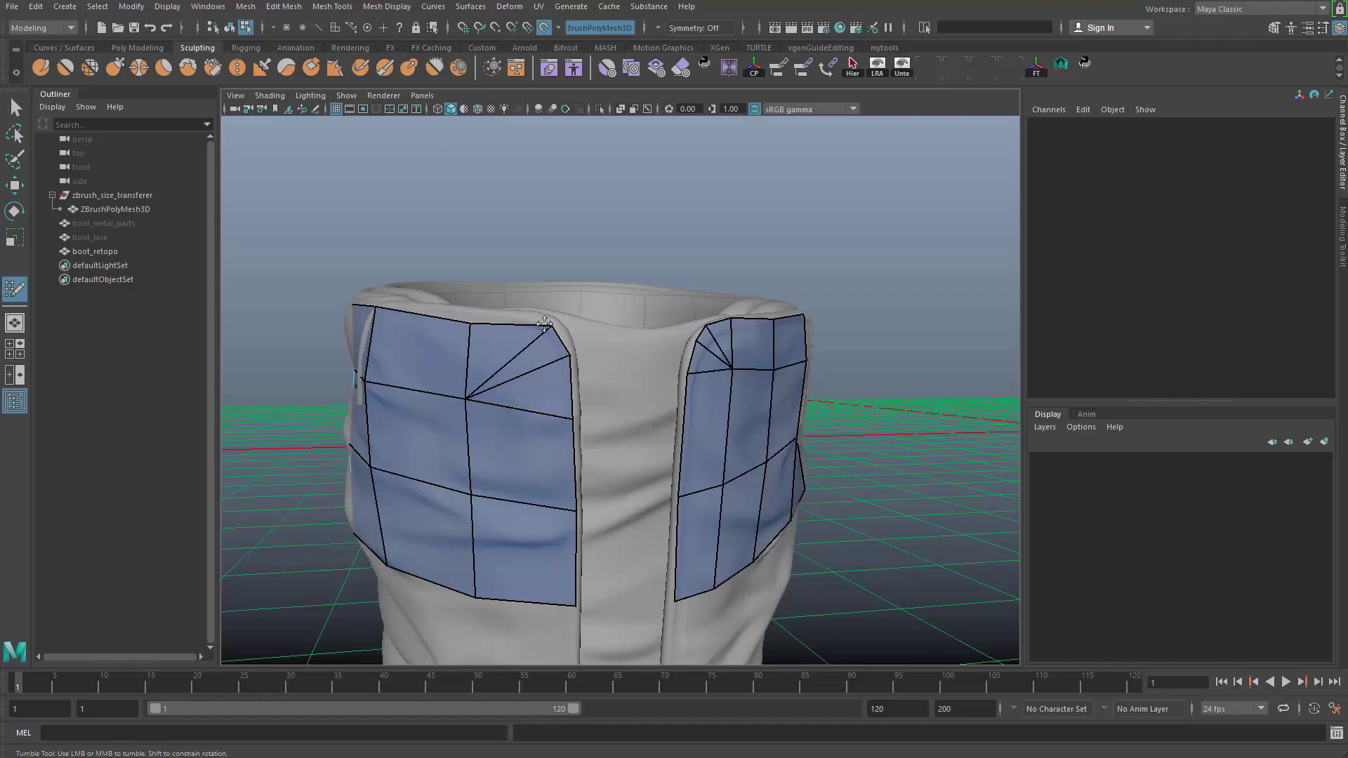
- Build edge quads along the second flap's thickness, starting at the rounded top corner and continuing down its opening edge
left_click_drag(468, 322, 590, 362, "alt")
middle_click_drag(501, 383, 629, 397, "alt")
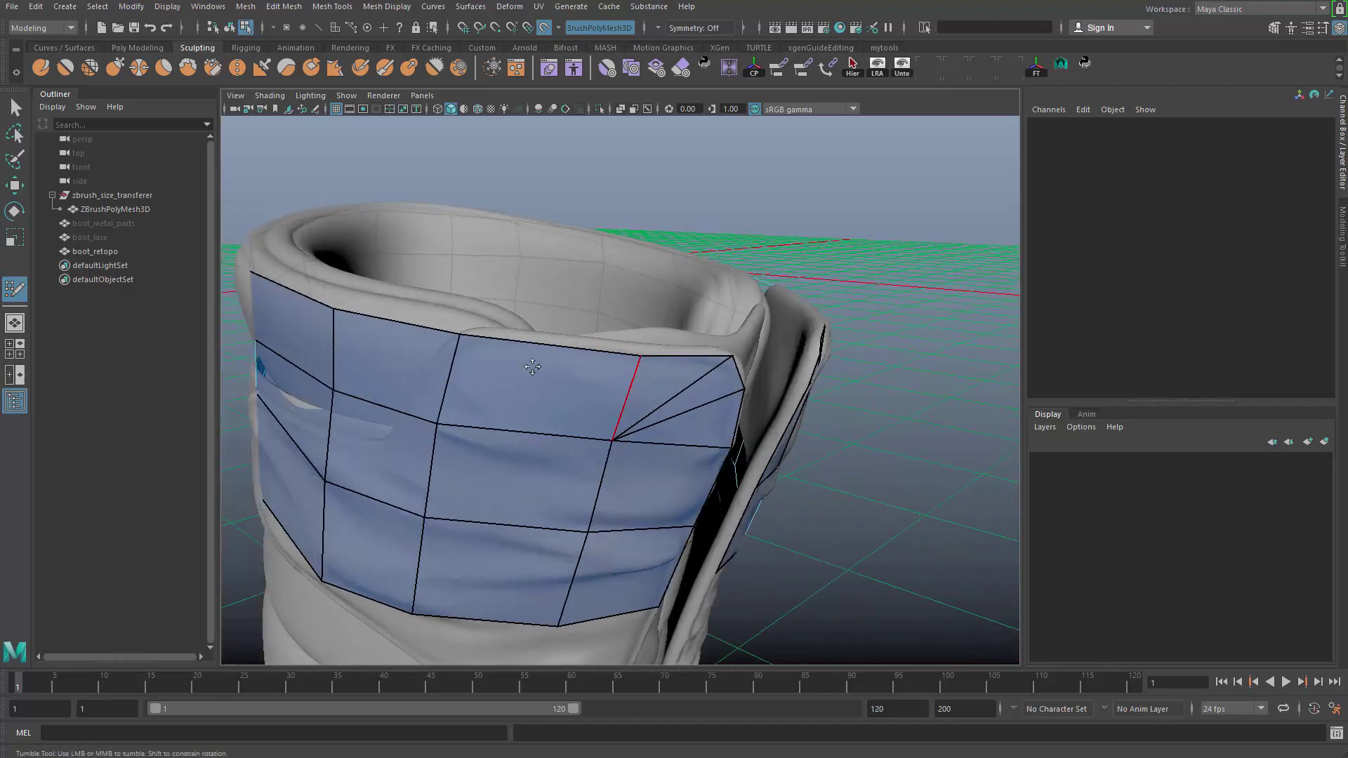
right_click_drag(532, 367, 484, 358, "alt")
left_click_drag(573, 375, 479, 388, "alt")
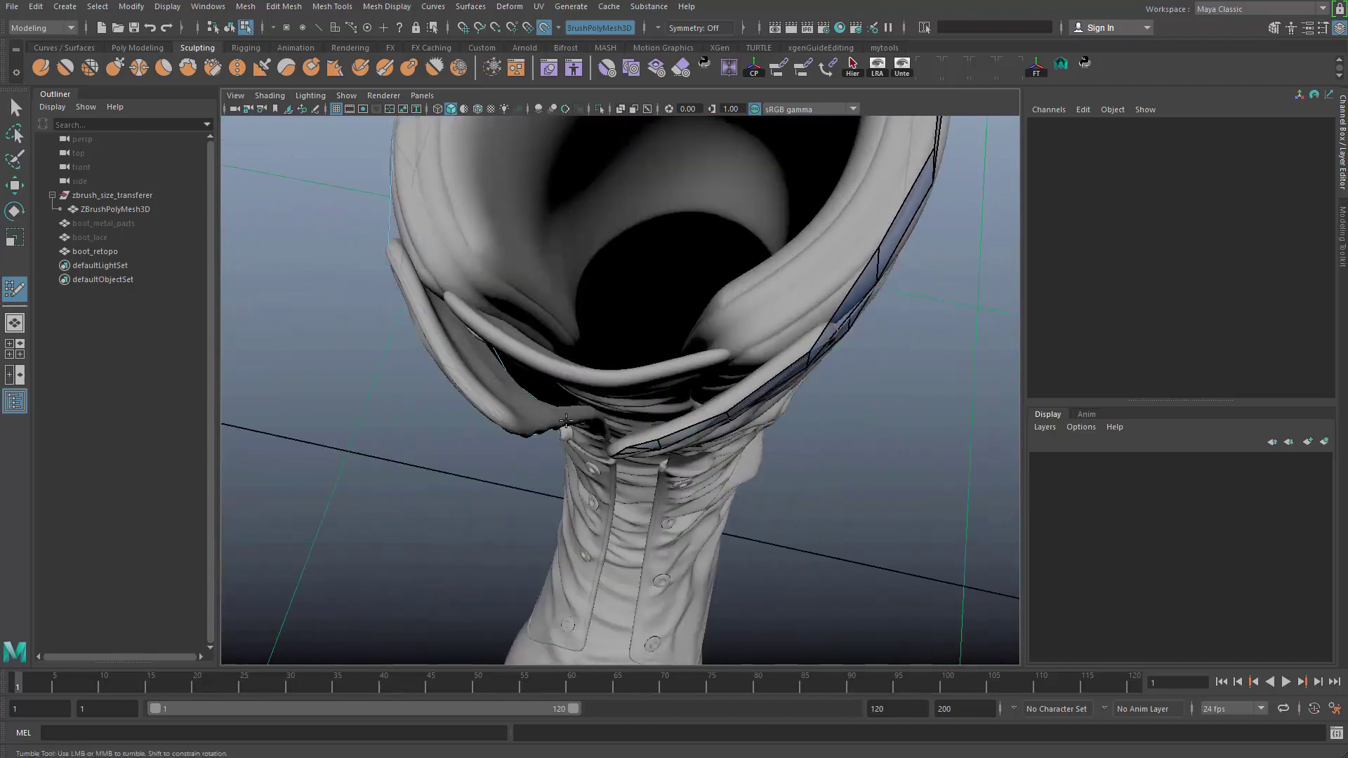
left_click_drag(566, 420, 537, 335, "alt")
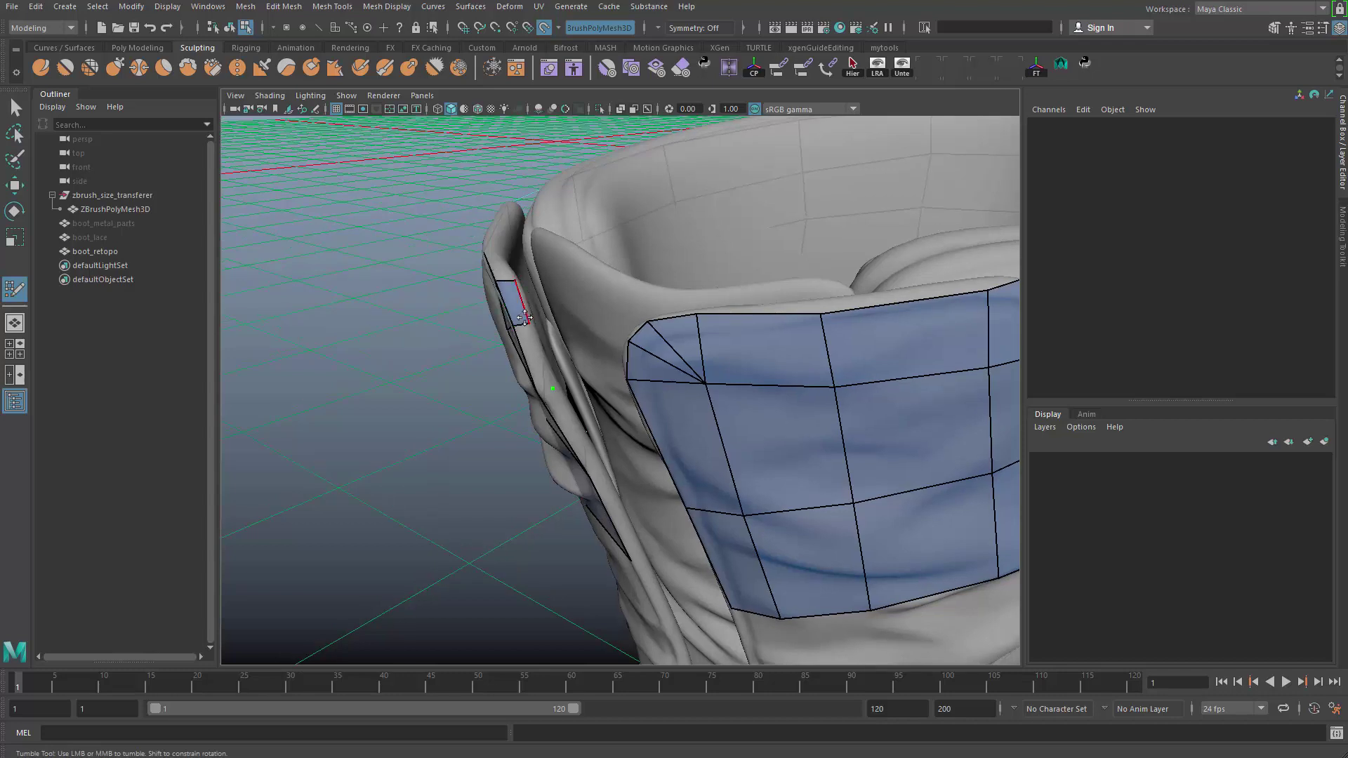
left_click_drag(524, 318, 560, 346, "alt")
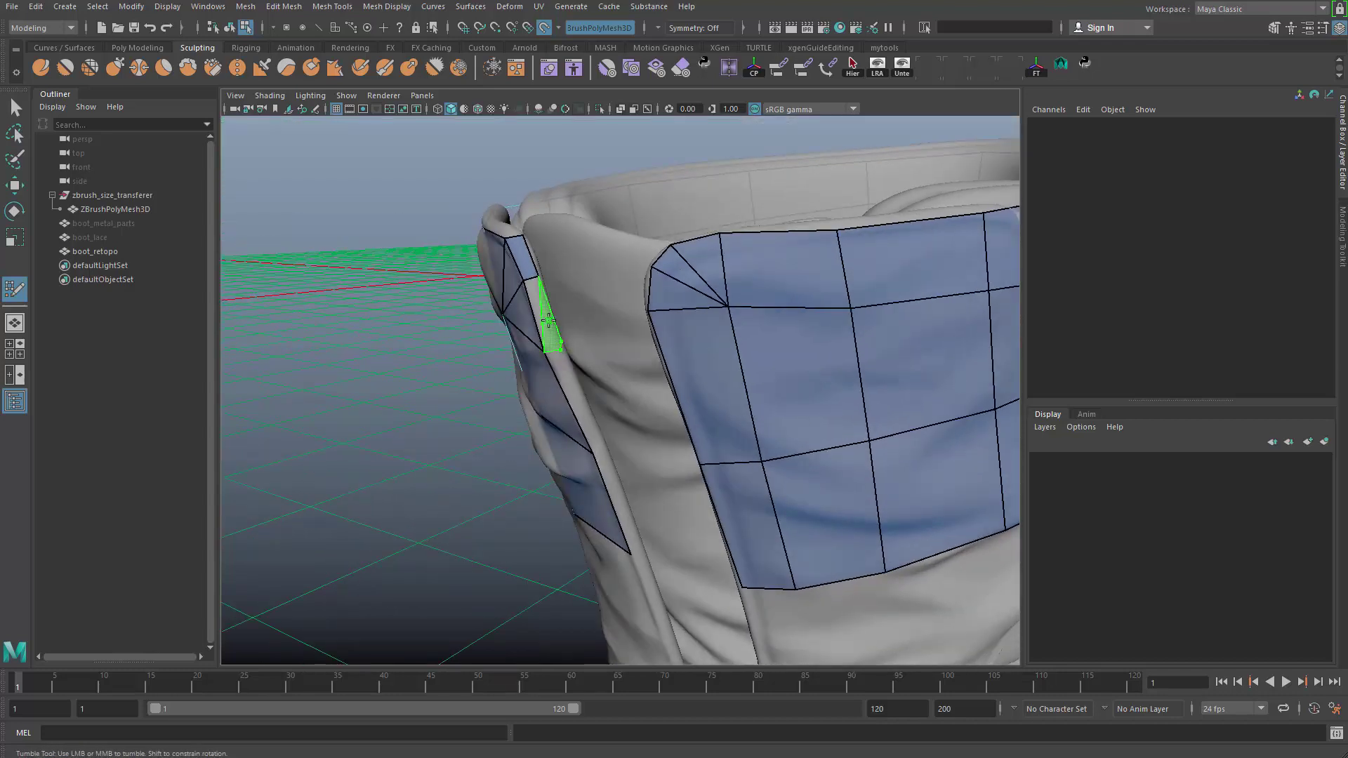
key("ctrl+z")
left_click(573, 397, "shift")
left_click(542, 314, "shift")
- Extend the second flap's edge strip down its opening side to the patch's bottom border
middle_click_drag(604, 535, 613, 428, "alt")
left_click_drag(613, 429, 617, 402, "alt")
left_click(610, 372, "shift")
middle_click_drag(612, 495, 615, 386, "alt")
right_click_drag(615, 386, 595, 370, "alt")
left_click_drag(595, 370, 623, 387, "alt")
left_click_drag(601, 294, 566, 319, "alt")
right_click_drag(566, 319, 646, 351, "alt")
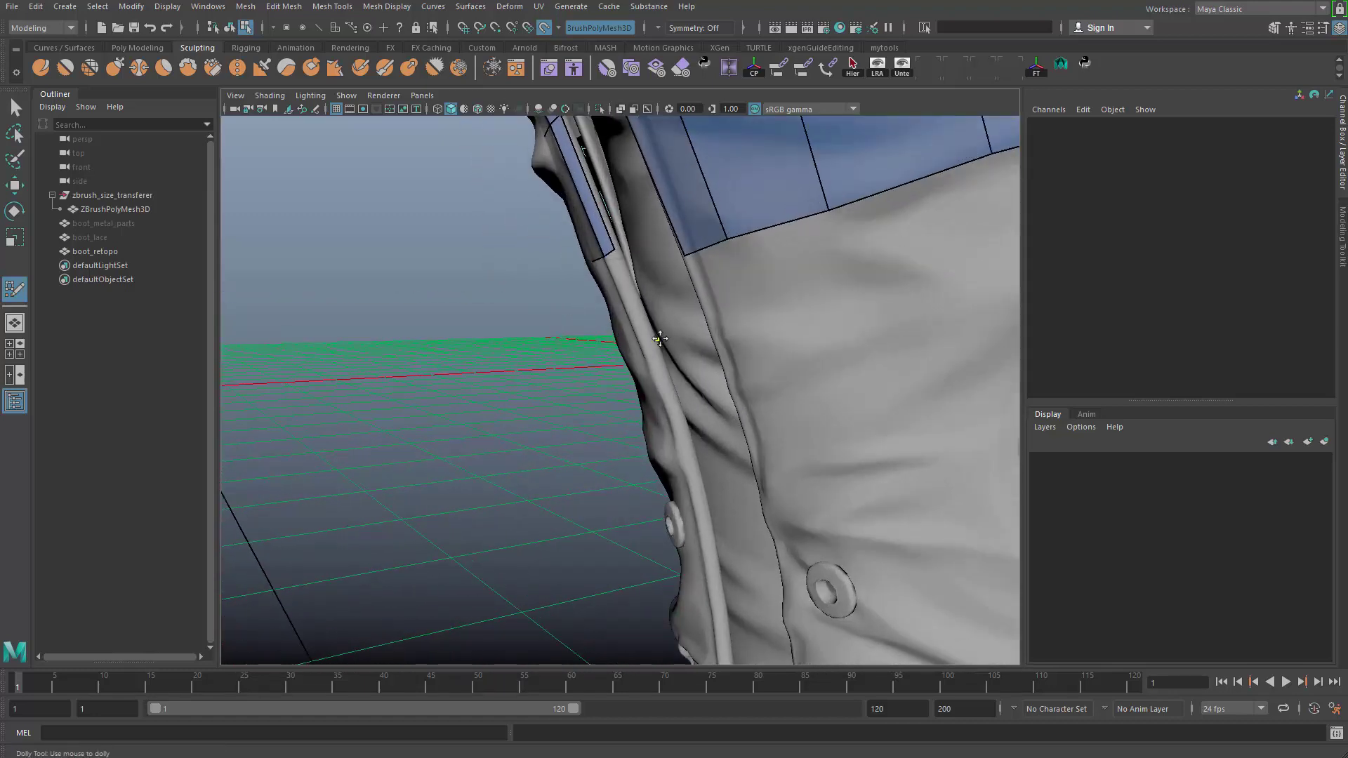
left_click(658, 342, "shift")
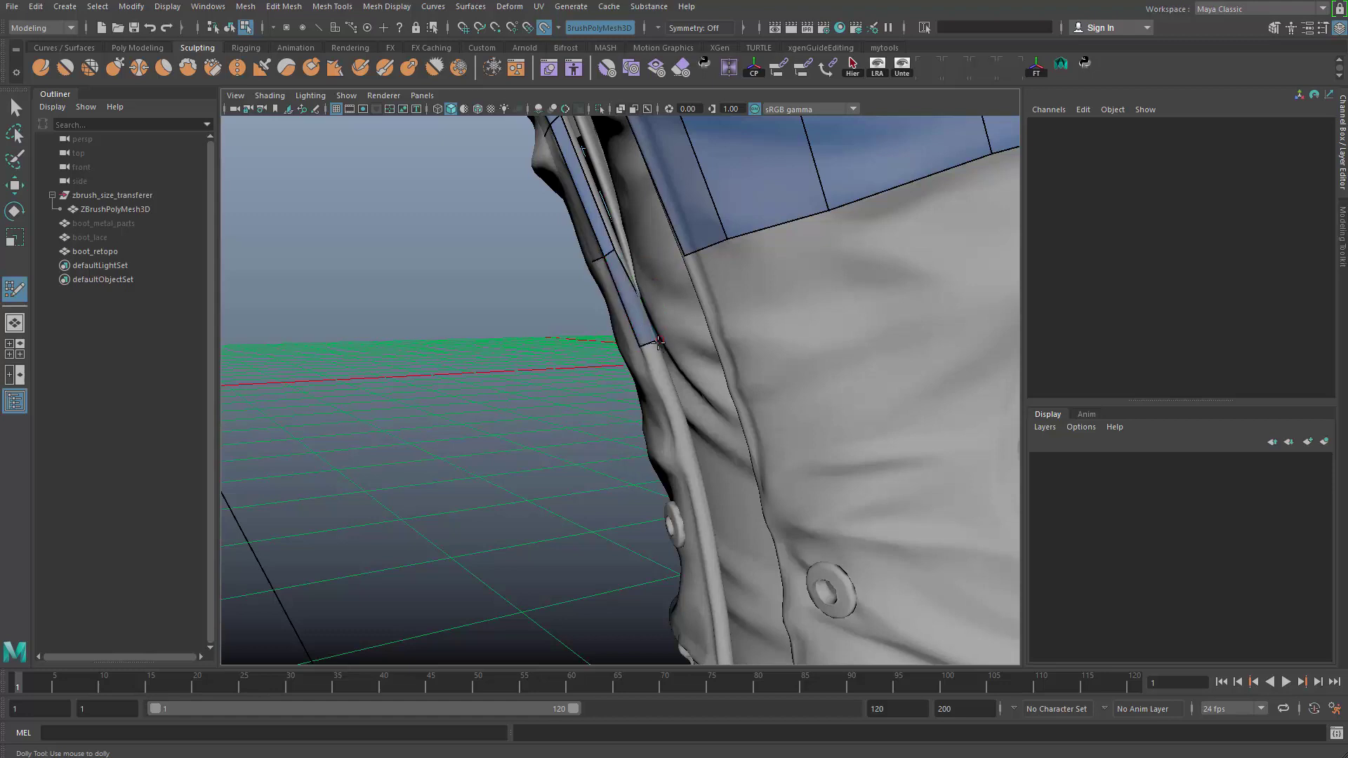
key("ctrl+z")
key("ctrl+z")
key("ctrl+z")
key("ctrl+z")
- Extend the second flap's edge strip three quads below the patch's bottom border, following the opening edge past the button
left_click(655, 344)
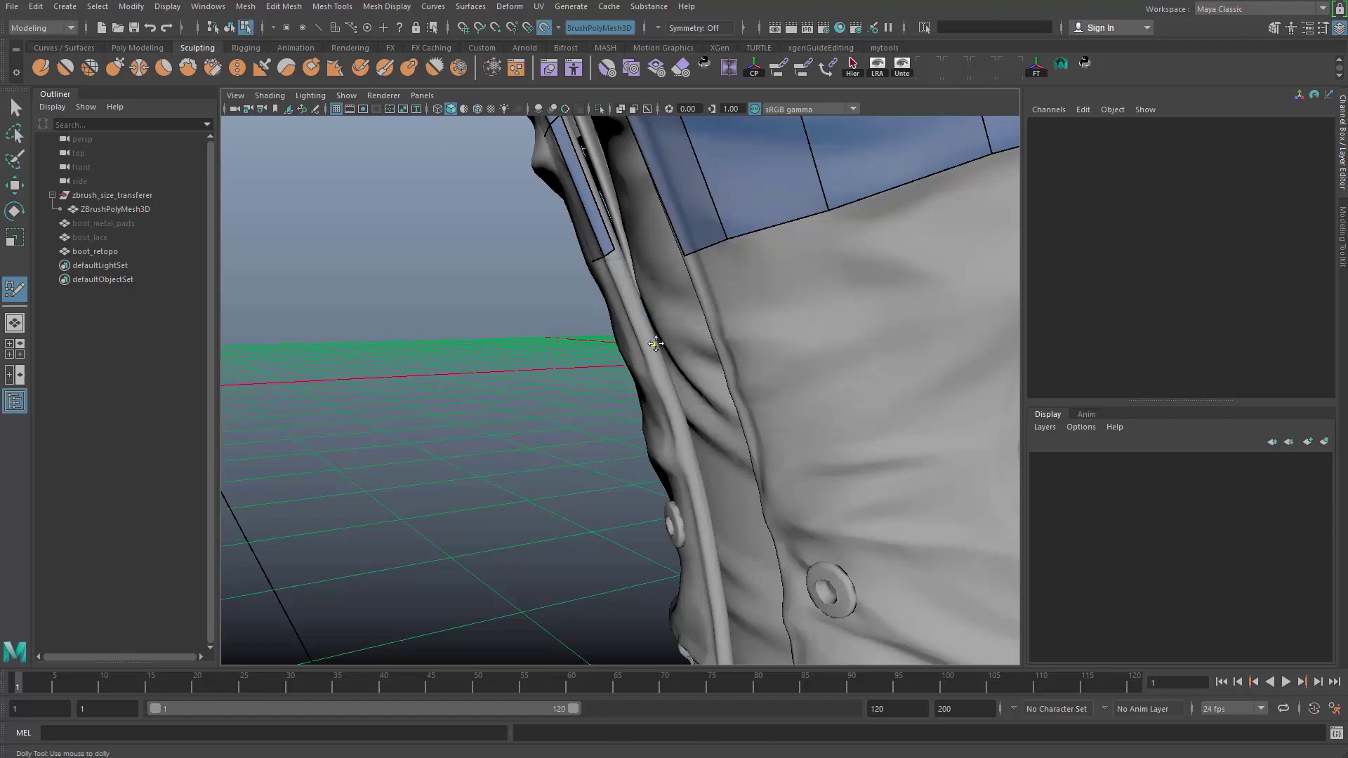
left_click_drag(642, 345, 611, 309, "alt")
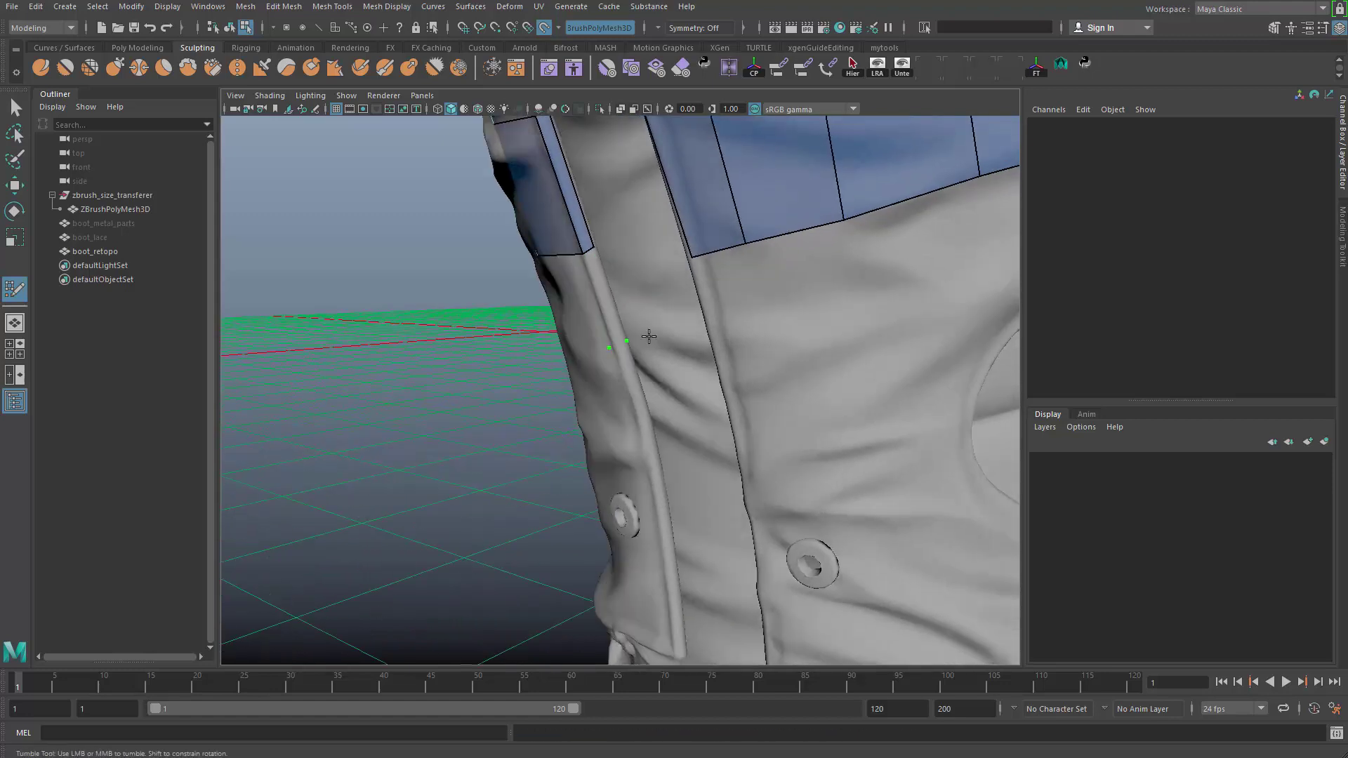
left_click(612, 308, "shift")
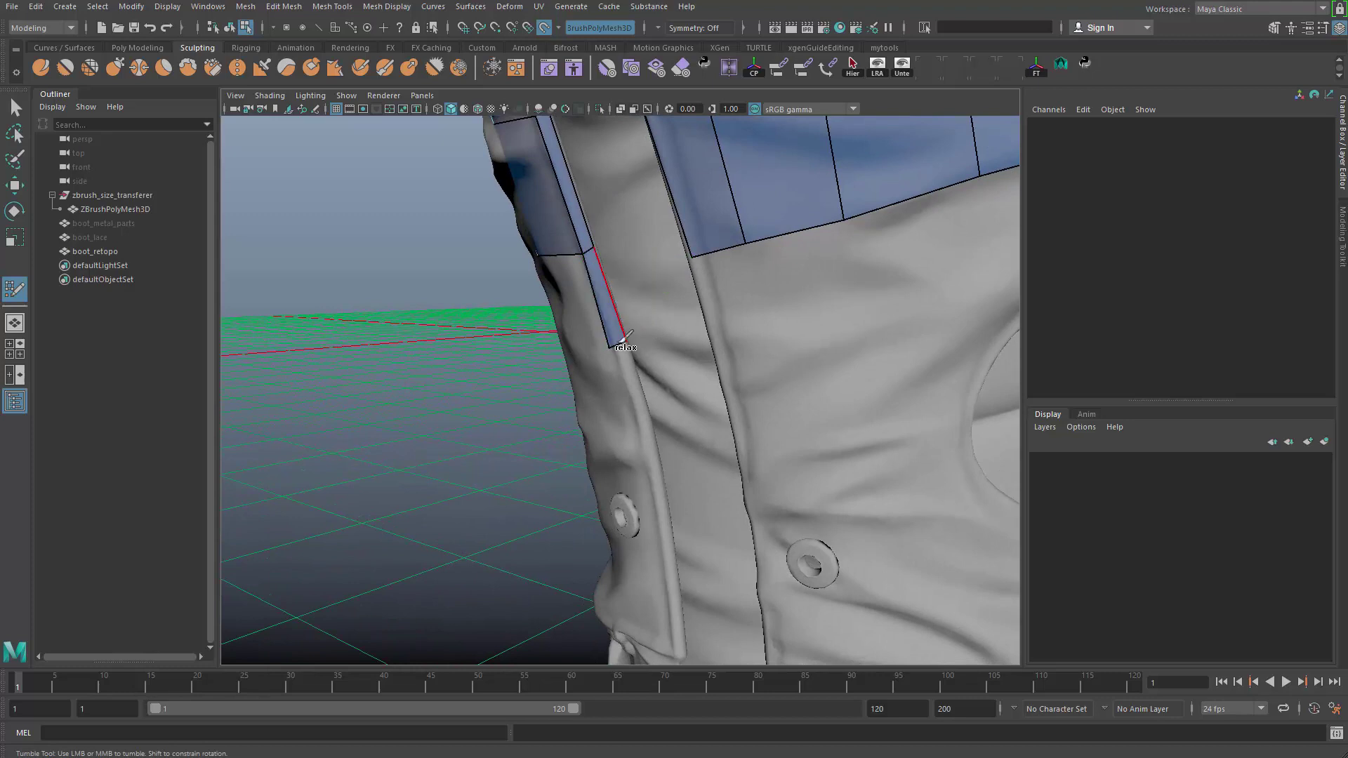
left_click(640, 428, "shift")
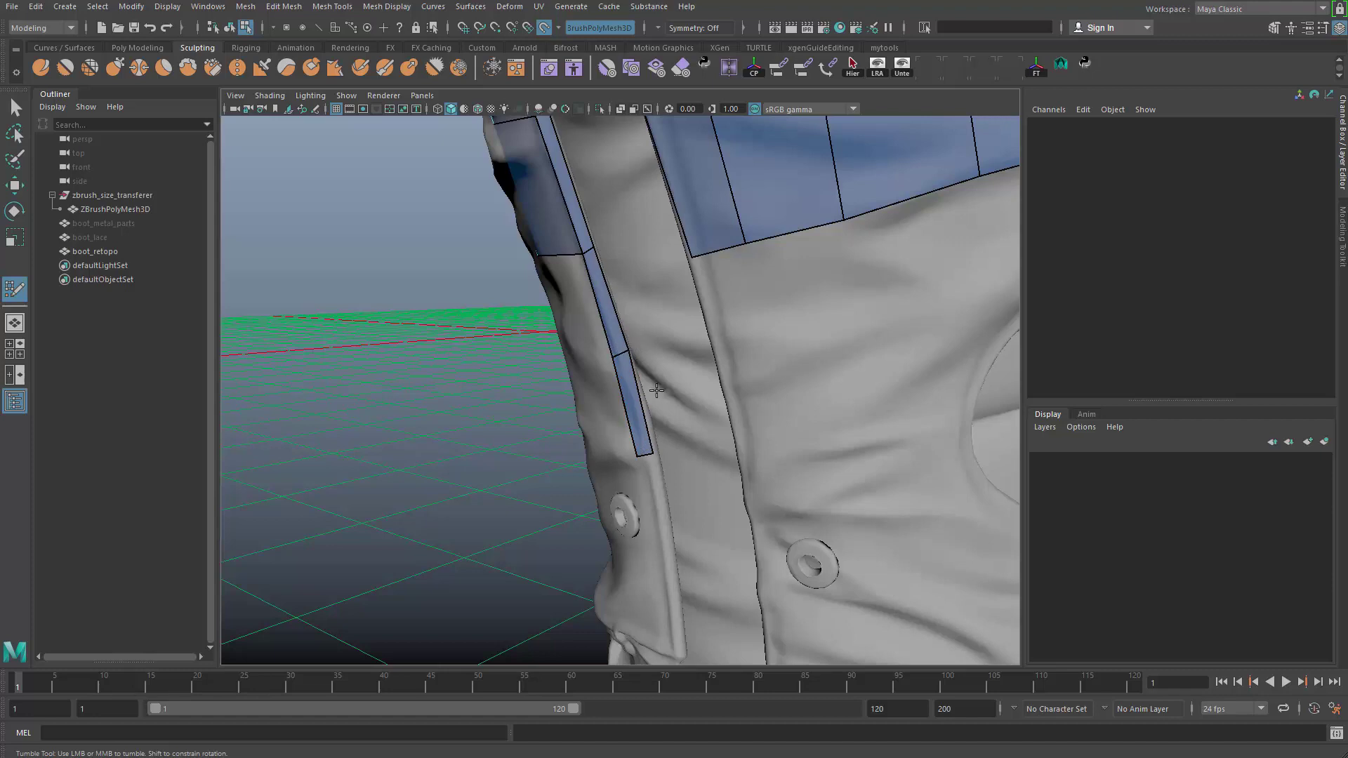
left_click_drag(657, 390, 589, 400, "alt")
right_click_drag(653, 361, 680, 337, "alt")
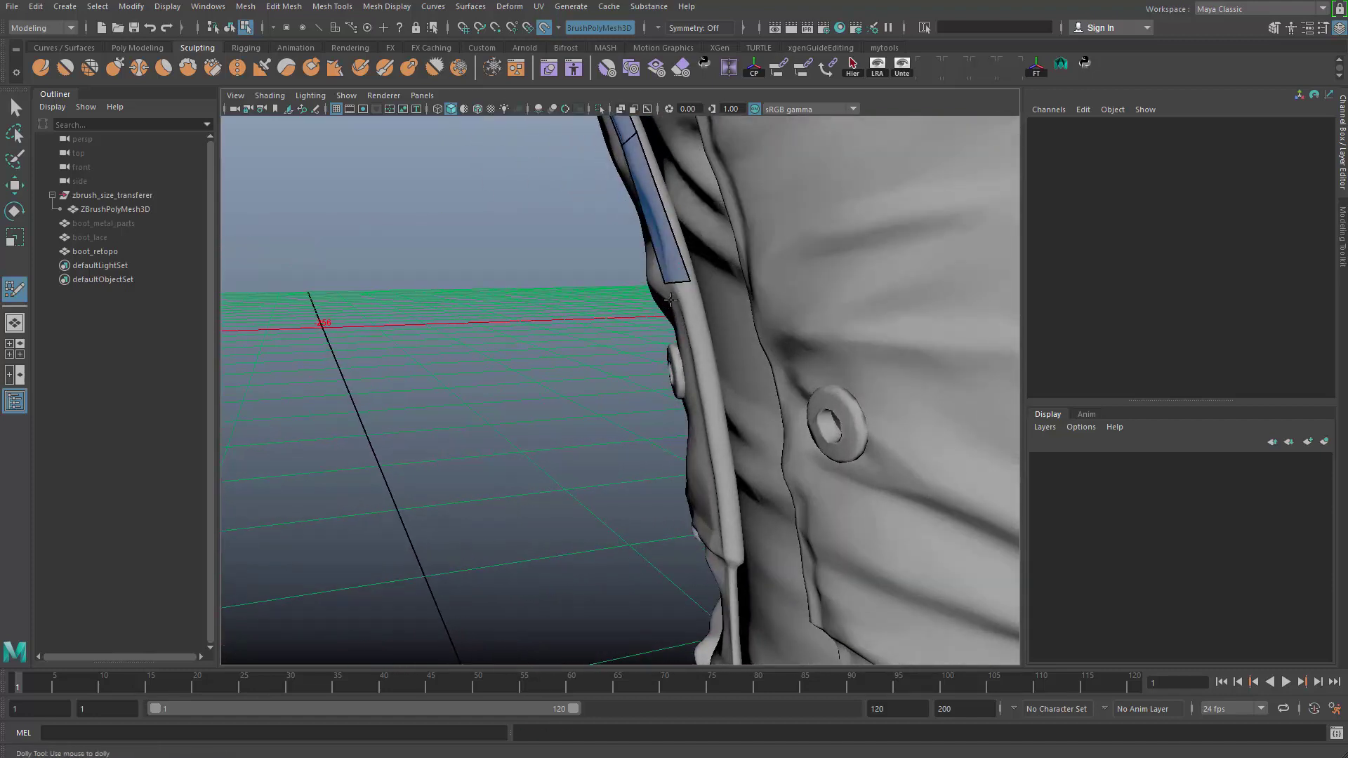
left_click_drag(667, 285, 694, 284)
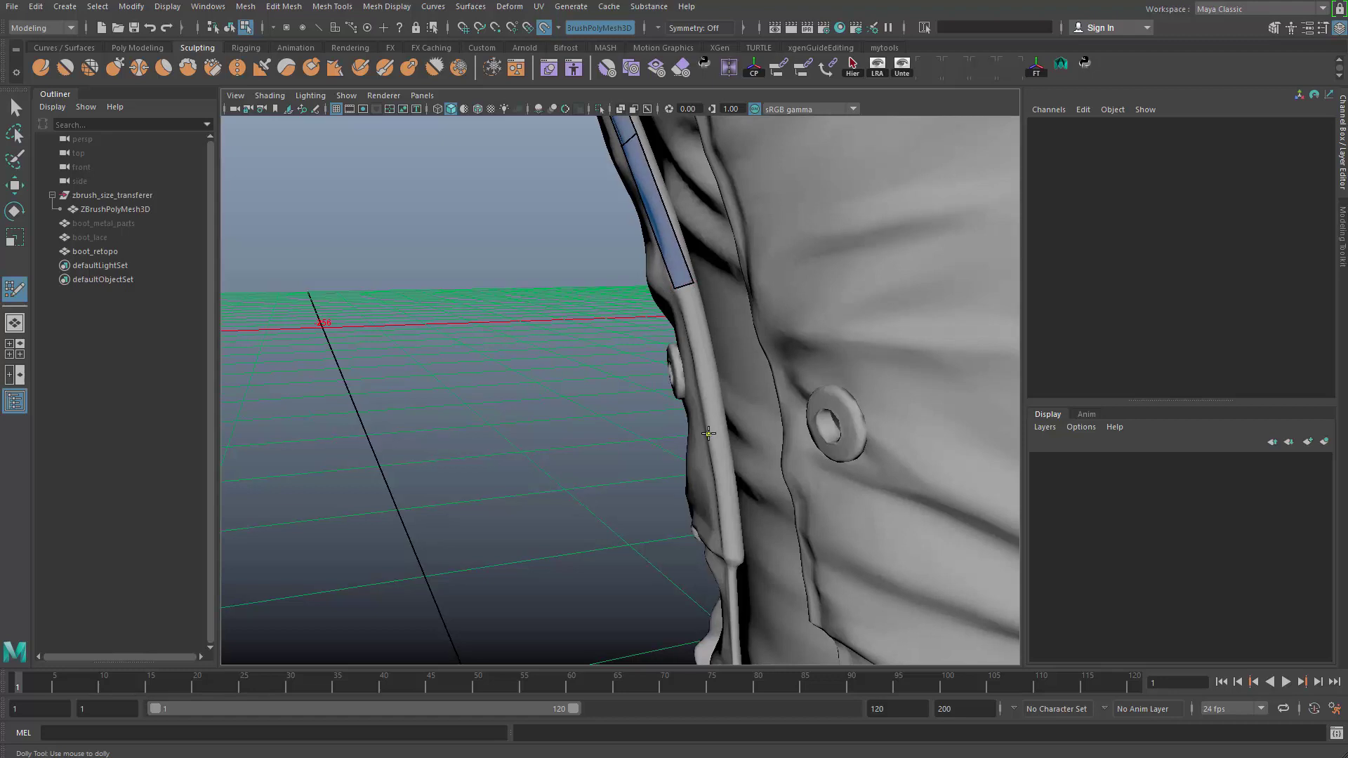
left_click_drag(707, 429, 528, 210, "alt")
right_click_drag(528, 211, 607, 288, "alt")
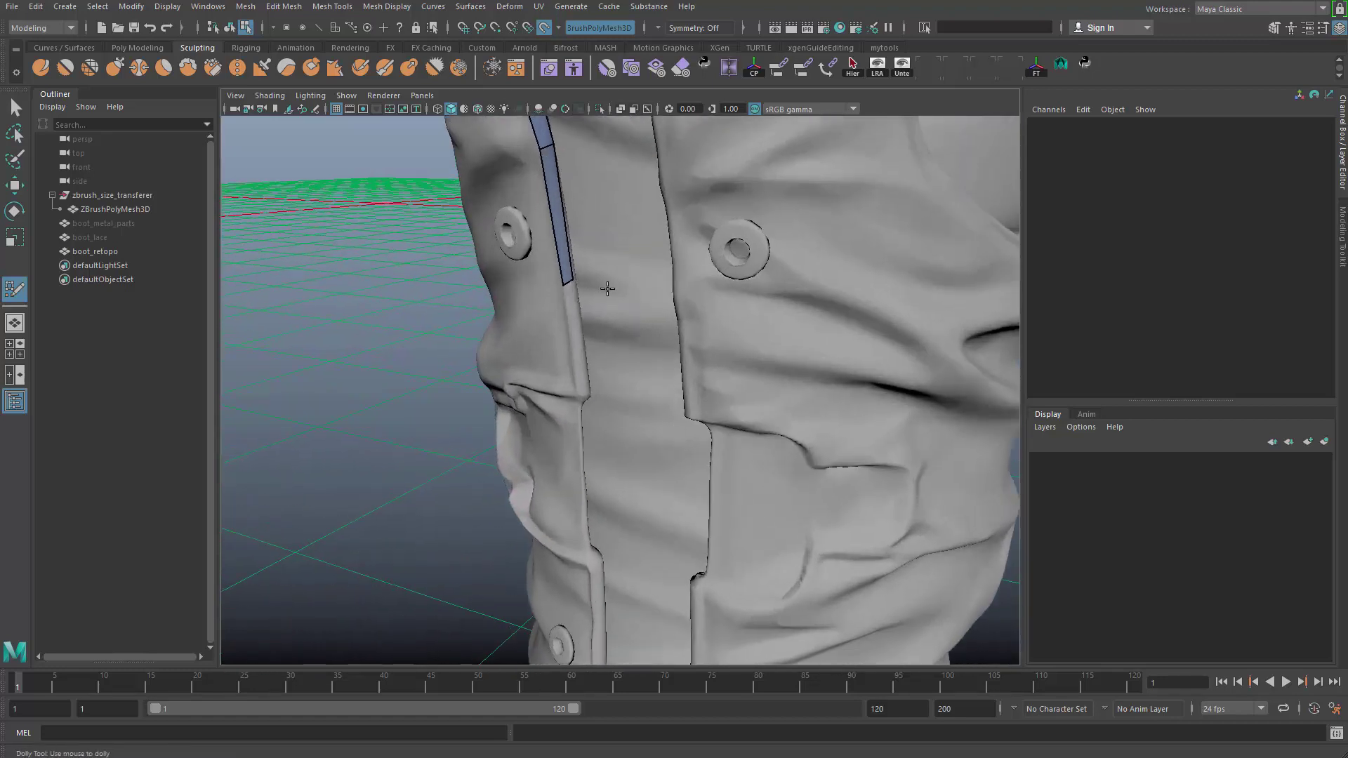
left_click_drag(614, 288, 666, 381, "alt")
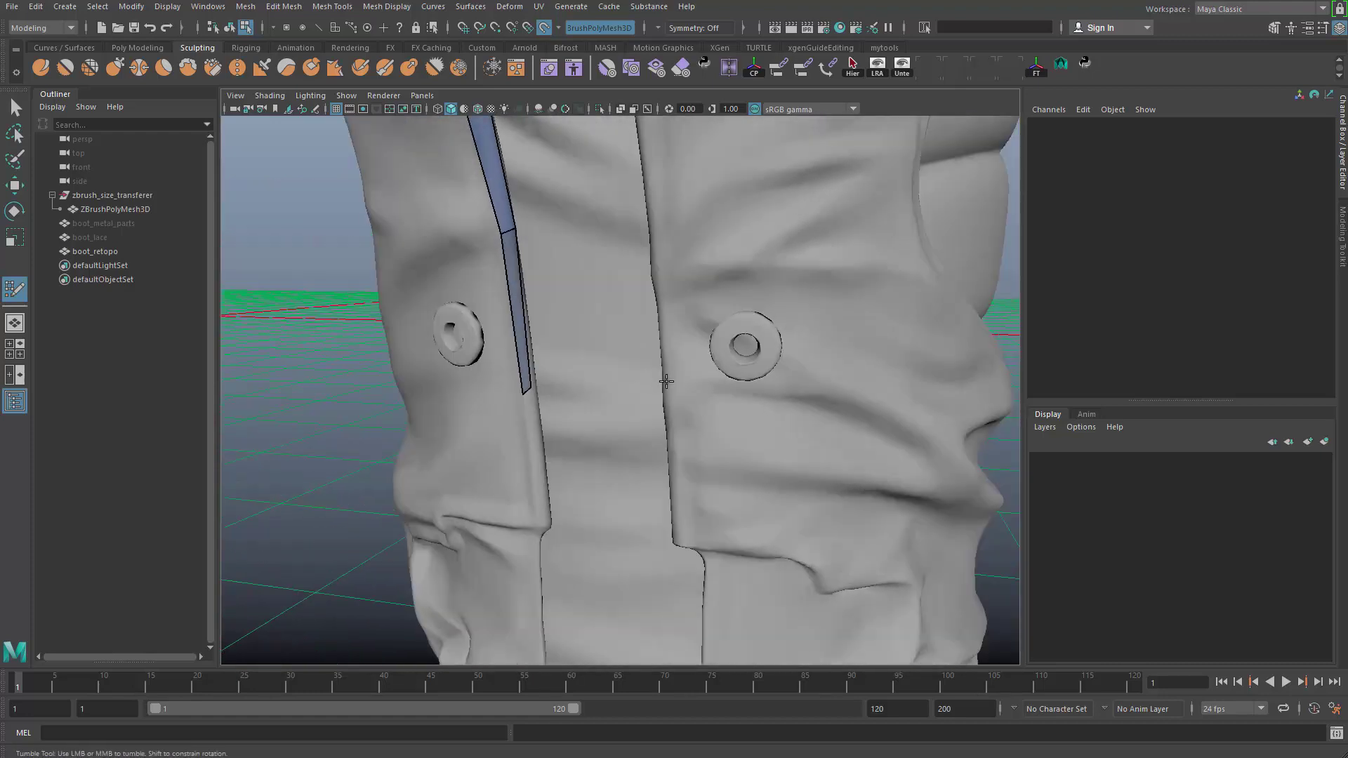
- Create a quad spanning the gap between the two flaps and weld its upper corner to the edge strip's lower end
left_click(566, 376)
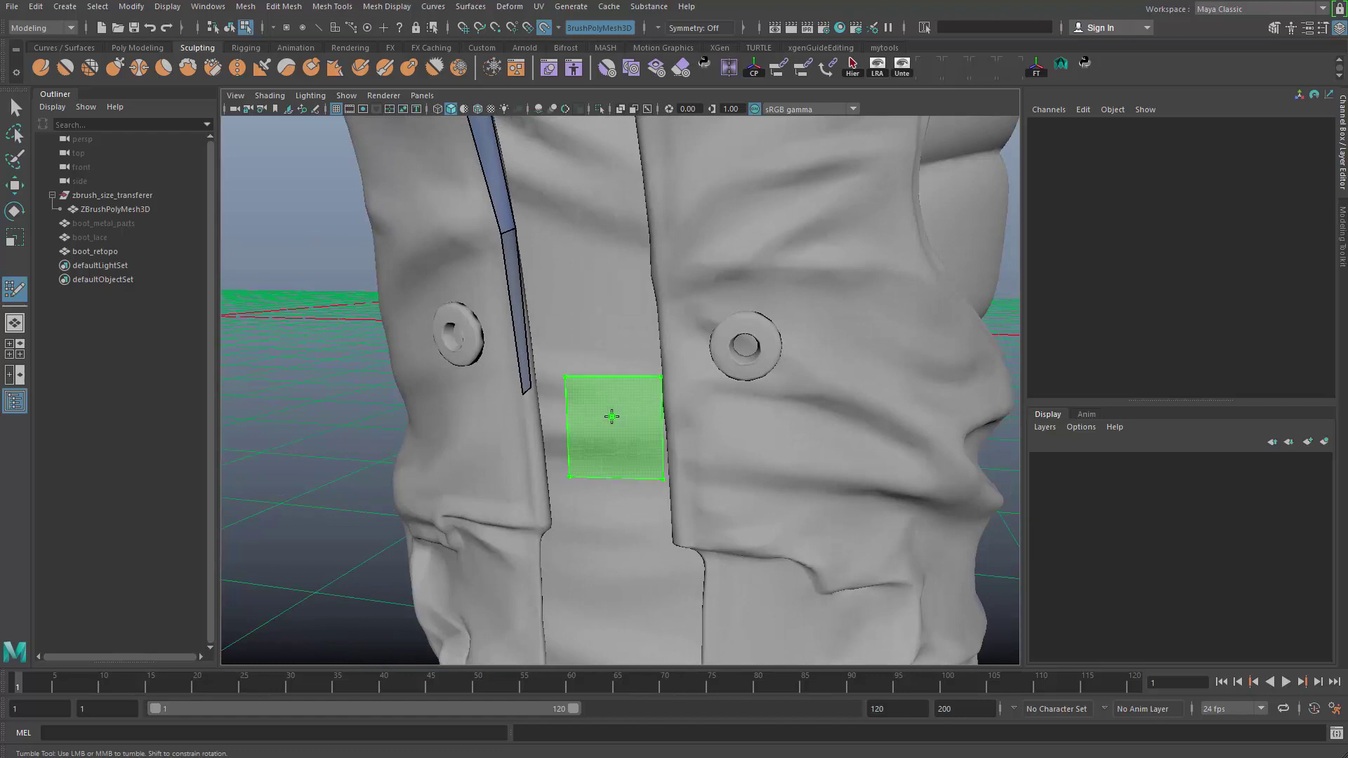
left_click(609, 418, "shift")
left_click_drag(568, 376, 536, 381)
right_click_drag(581, 385, 632, 393, "alt")
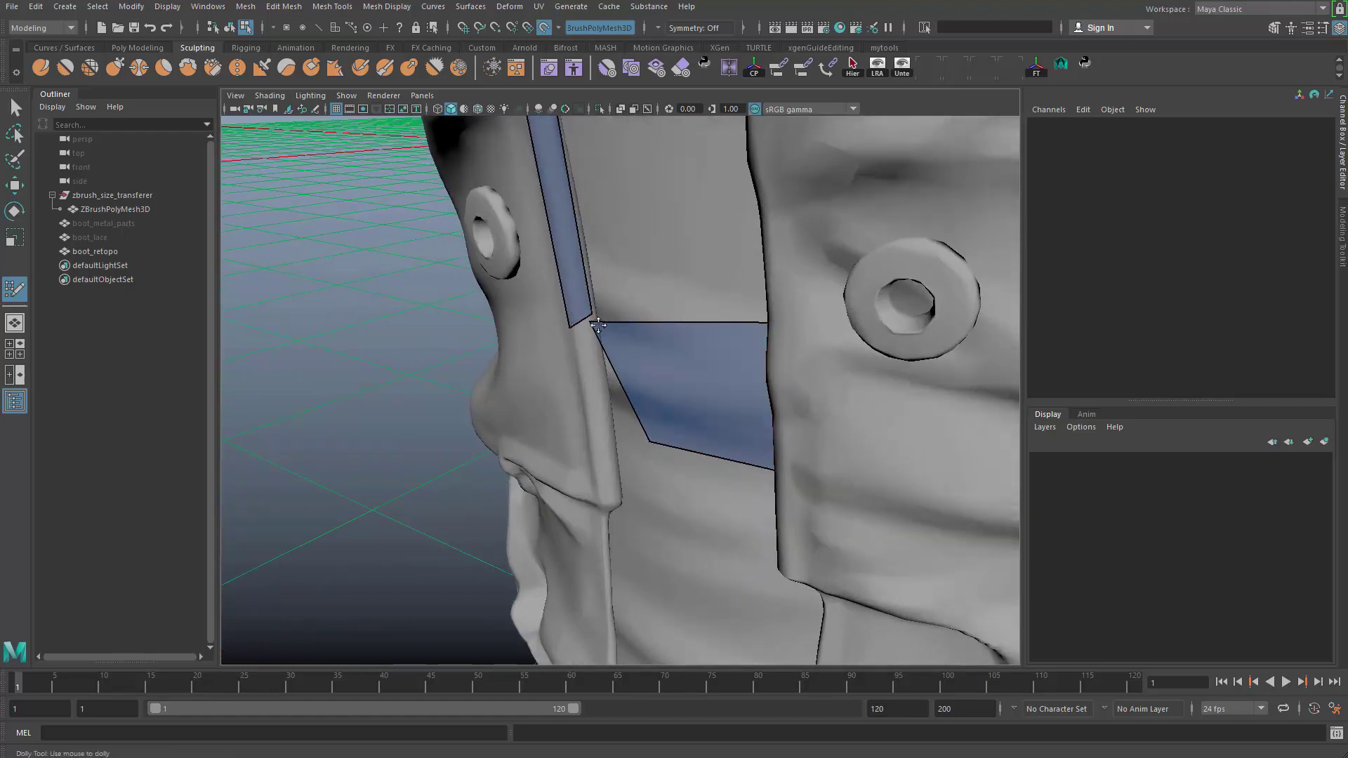
mouse_move(590, 322)
left_mouse_down("alt")
mouse_move(596, 381)
mouse_move(646, 297)
left_mouse_up("alt")
middle_click_drag(646, 297, 642, 250, "alt")
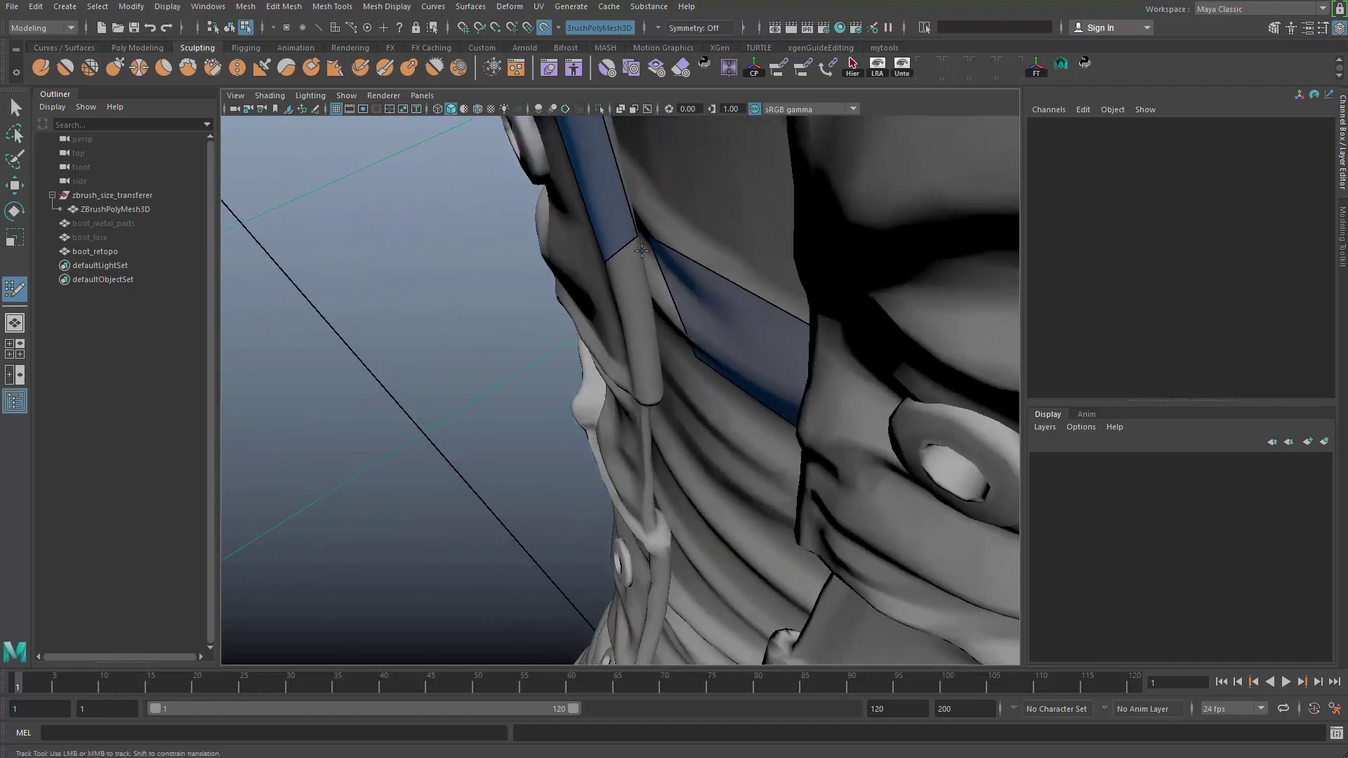
left_click_drag(655, 278, 647, 330, "alt")
right_click_drag(647, 330, 643, 371, "alt")
key("ctrl+z")
key("ctrl+z")
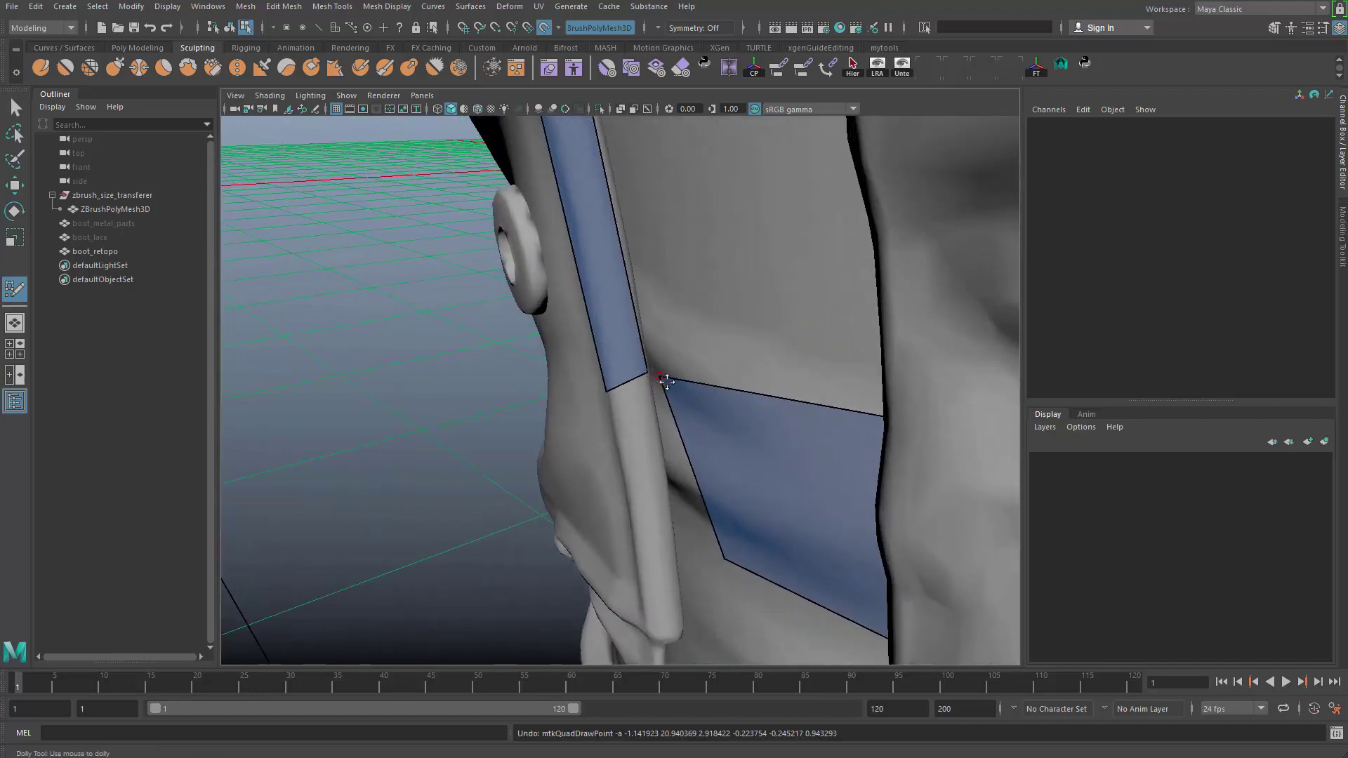
left_click_drag(665, 379, 702, 267, "alt")
middle_click_drag(702, 267, 676, 237, "alt")
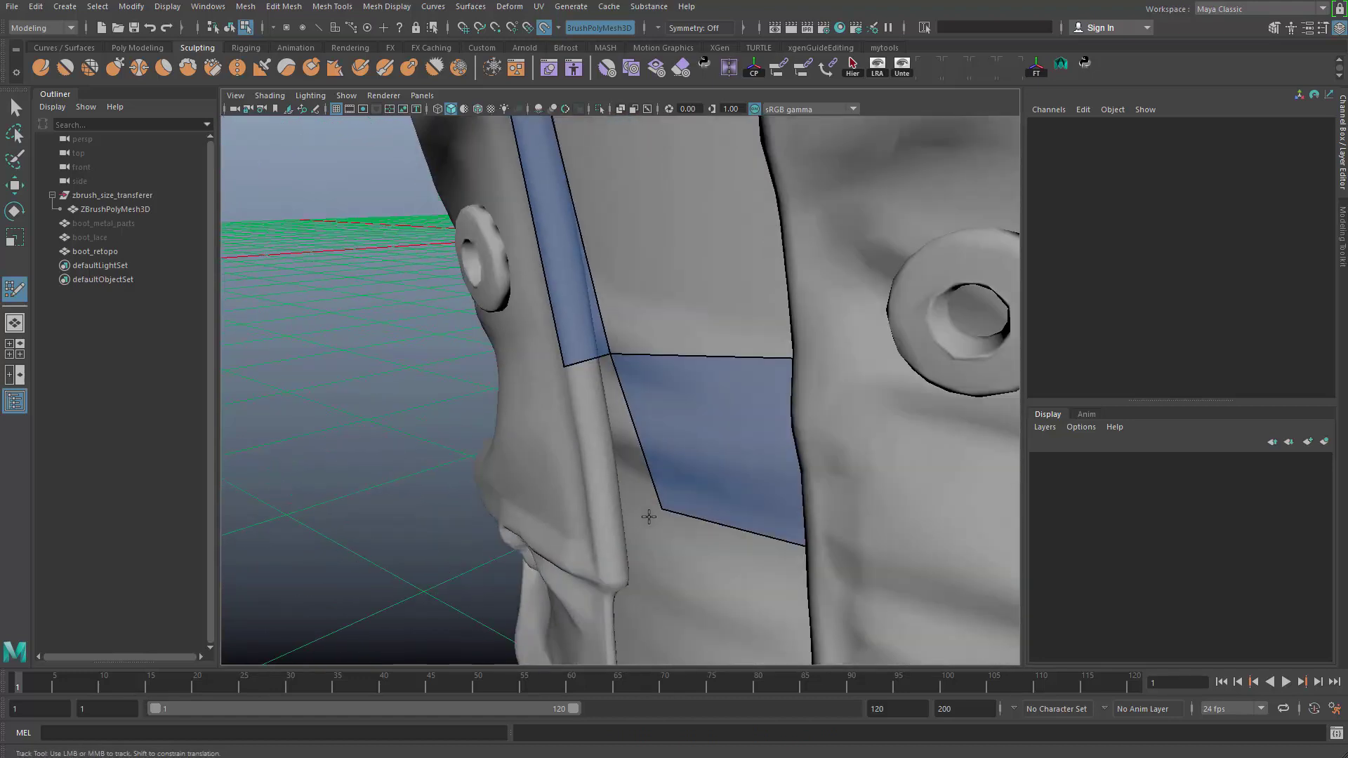
- Fill the edge quads beside both ends of the bridging quad, along the thickness of each flap
left_click(609, 459, "shift")
left_click_drag(644, 472, 677, 443, "alt")
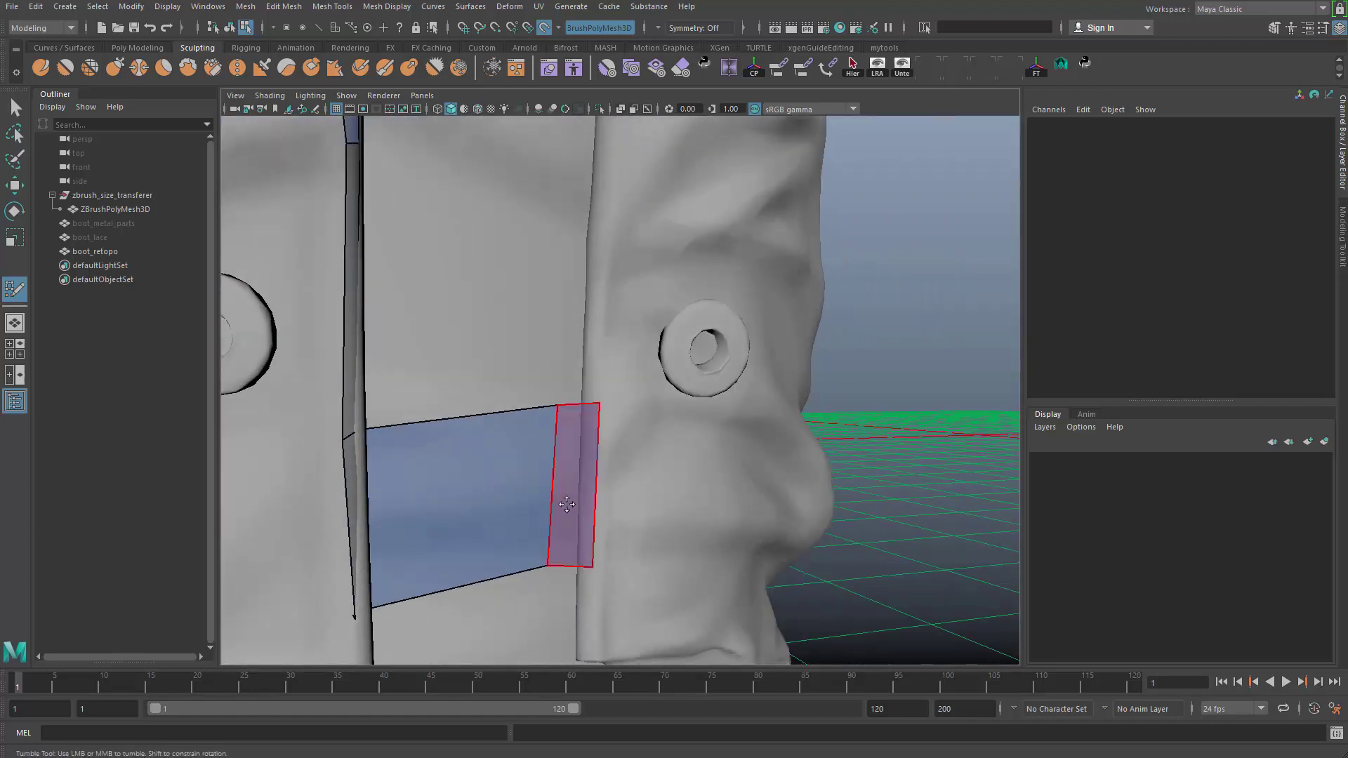
left_click(591, 491, "shift")
left_click_drag(591, 491, 547, 433, "alt")
middle_click_drag(547, 433, 594, 474, "alt")
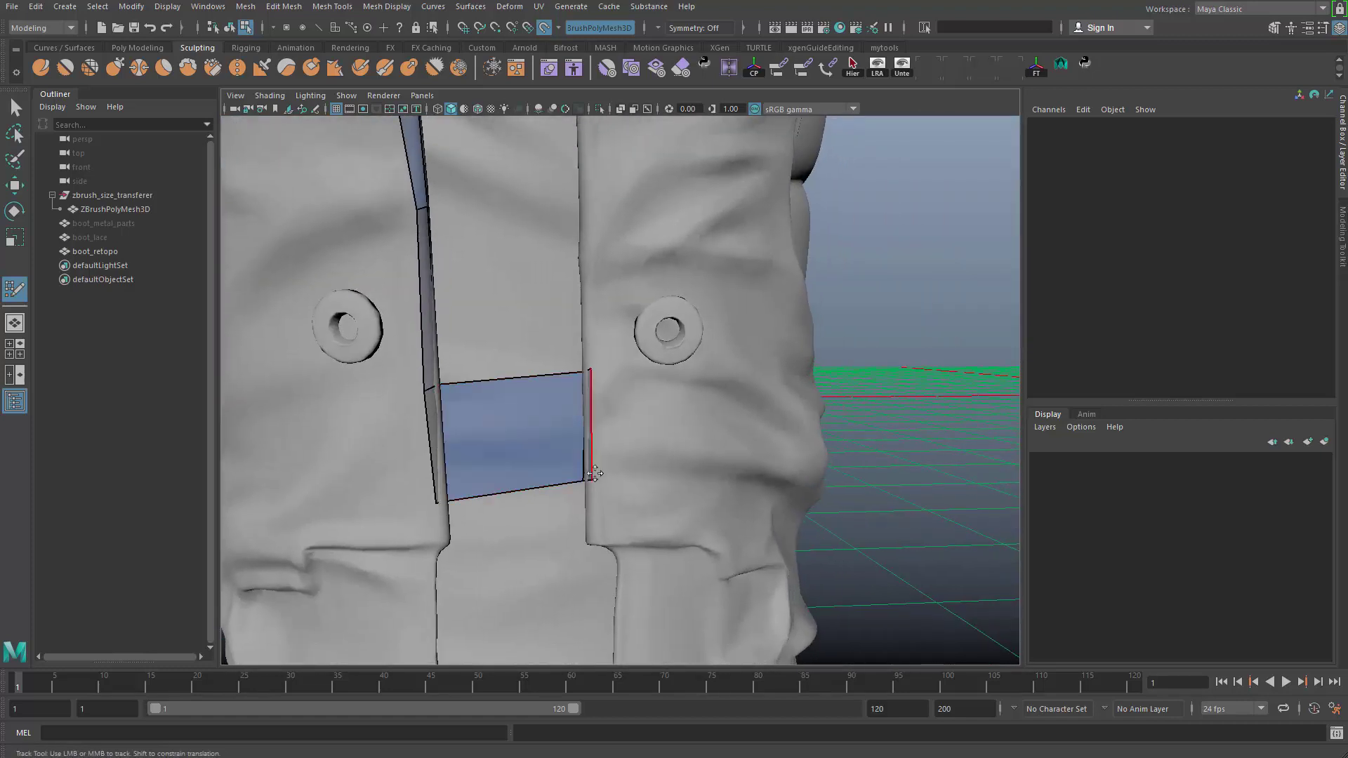
left_click_drag(576, 448, 574, 436, "alt")
left_click(552, 366, "shift")
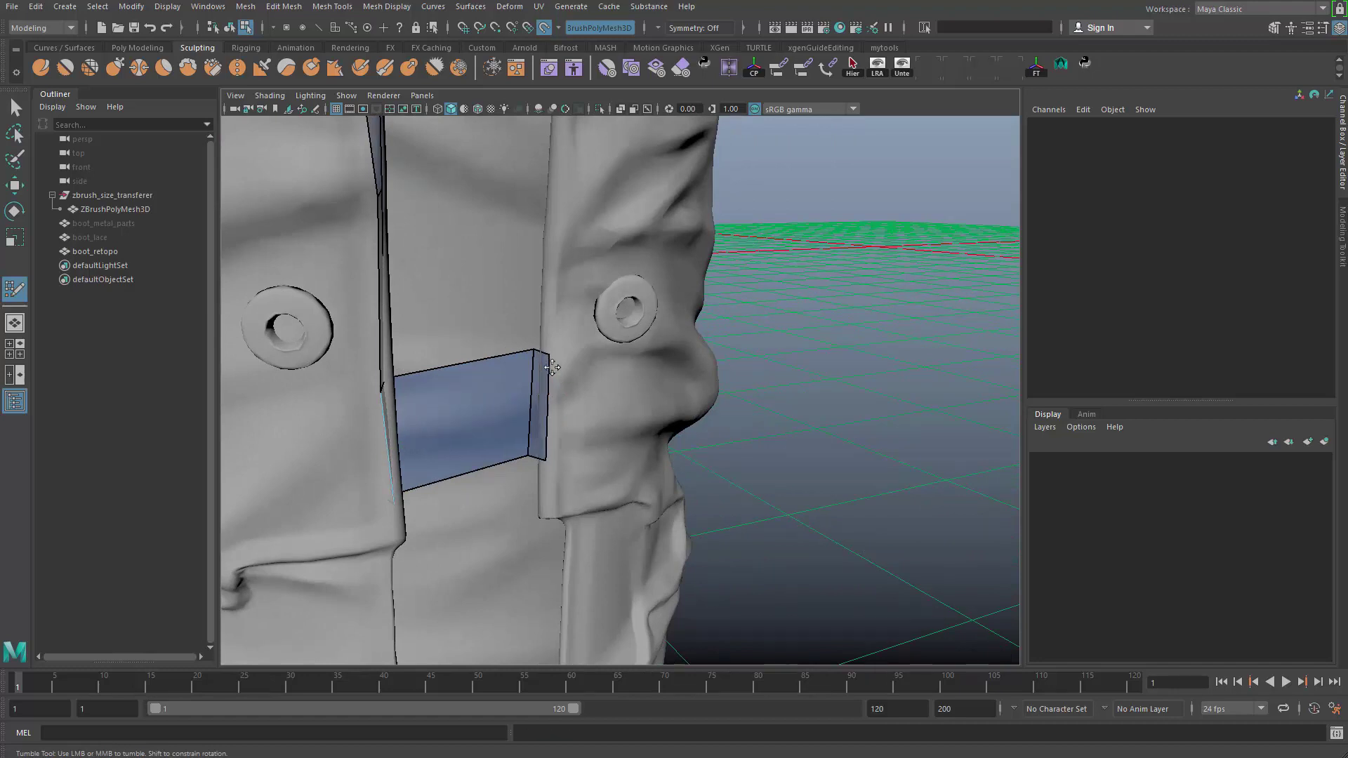
- Extend the edge strip one quad up the opposite flap from the bridging quad and adjust its inner vertices
mouse_move(520, 435)
left_mouse_down("alt")
mouse_move(487, 393)
mouse_move(523, 375)
mouse_move(579, 382)
left_mouse_up("alt")
left_click(552, 292)
left_click(548, 266)
left_click(518, 322, "shift")
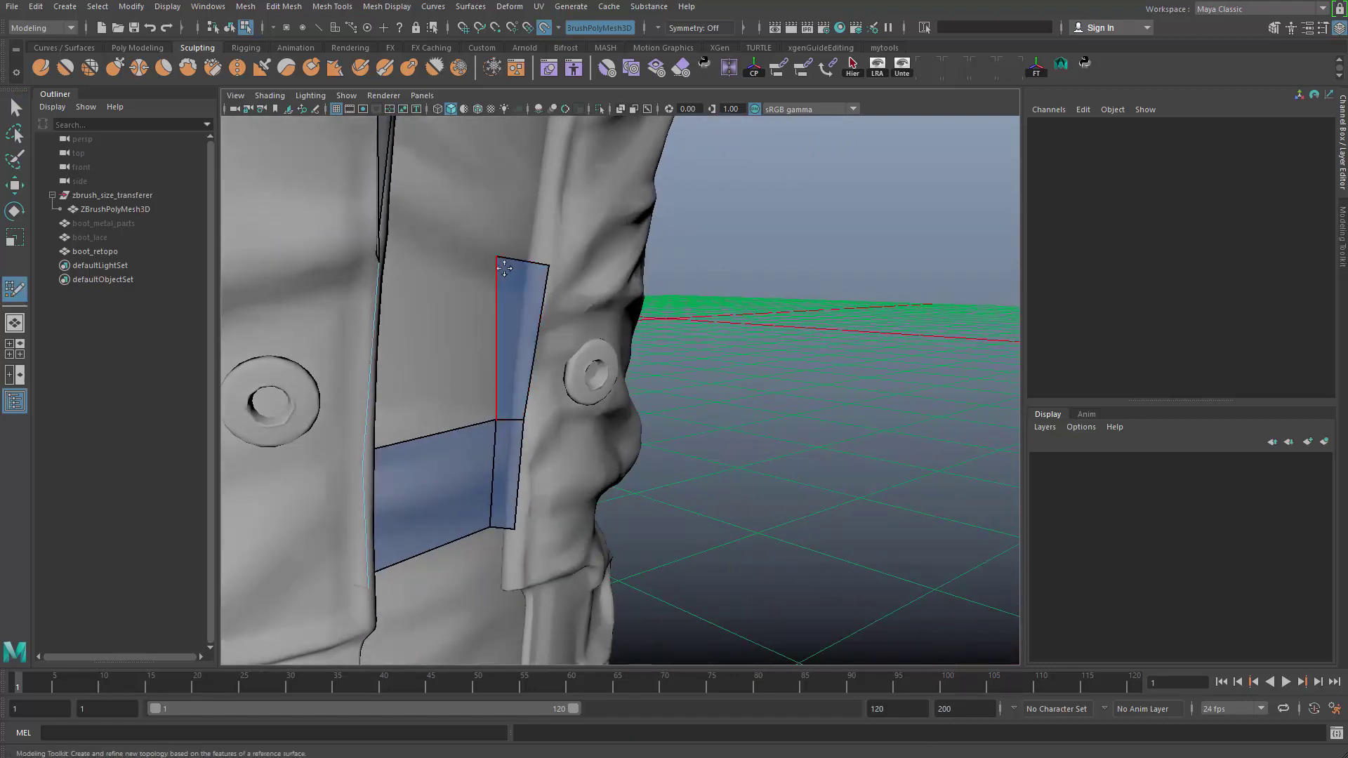
mouse_move(503, 267)
left_mouse_down()
mouse_move(529, 271)
mouse_move(497, 257)
left_mouse_up()
left_click_drag(507, 420, 496, 420)
mouse_move(496, 257)
left_mouse_down()
mouse_move(586, 274)
mouse_move(610, 258)
left_mouse_up()
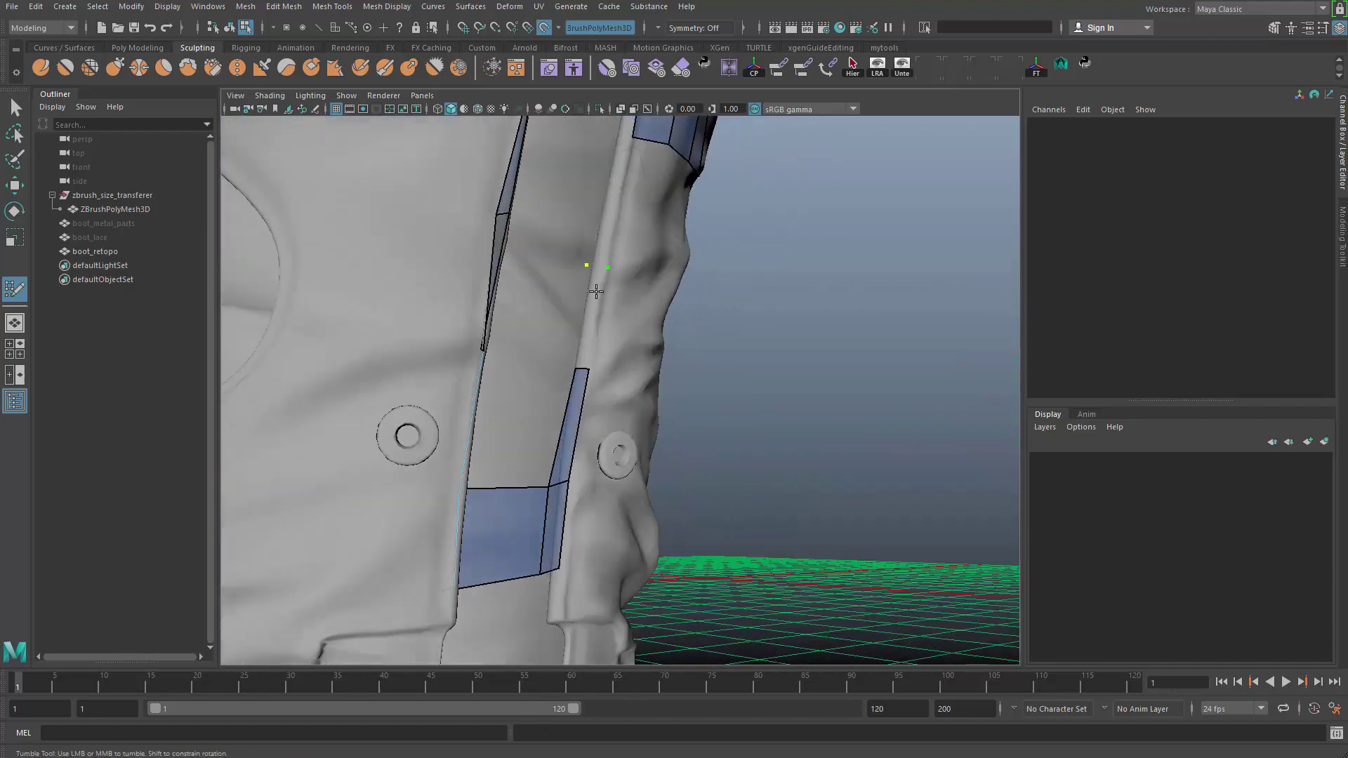
- Add another quad up the opposite flap's strip and pull its top inner vertex onto the flap's edge
left_click(594, 274, "shift")
key("ctrl+z")
right_click_drag(606, 314, 623, 316, "alt")
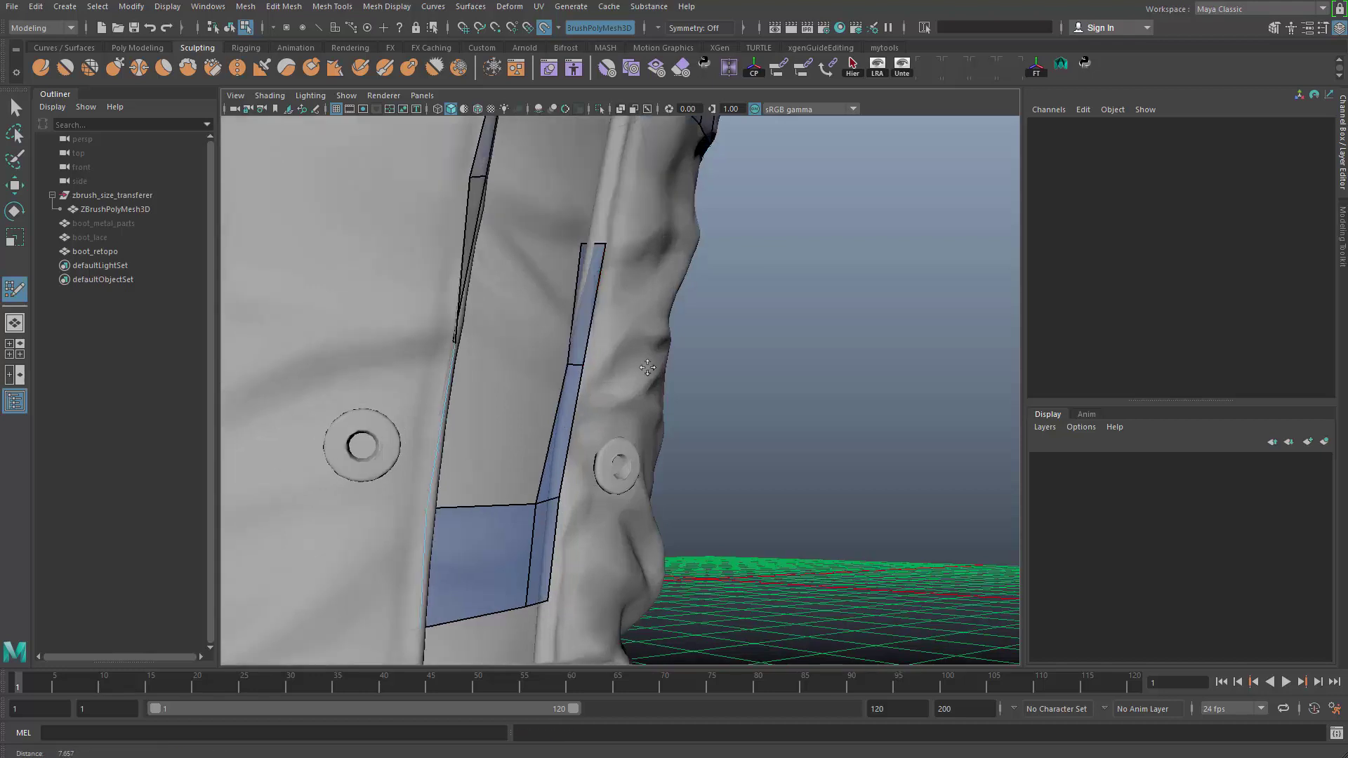
middle_click_drag(623, 315, 523, 369, "alt")
right_click_drag(523, 368, 542, 372, "alt")
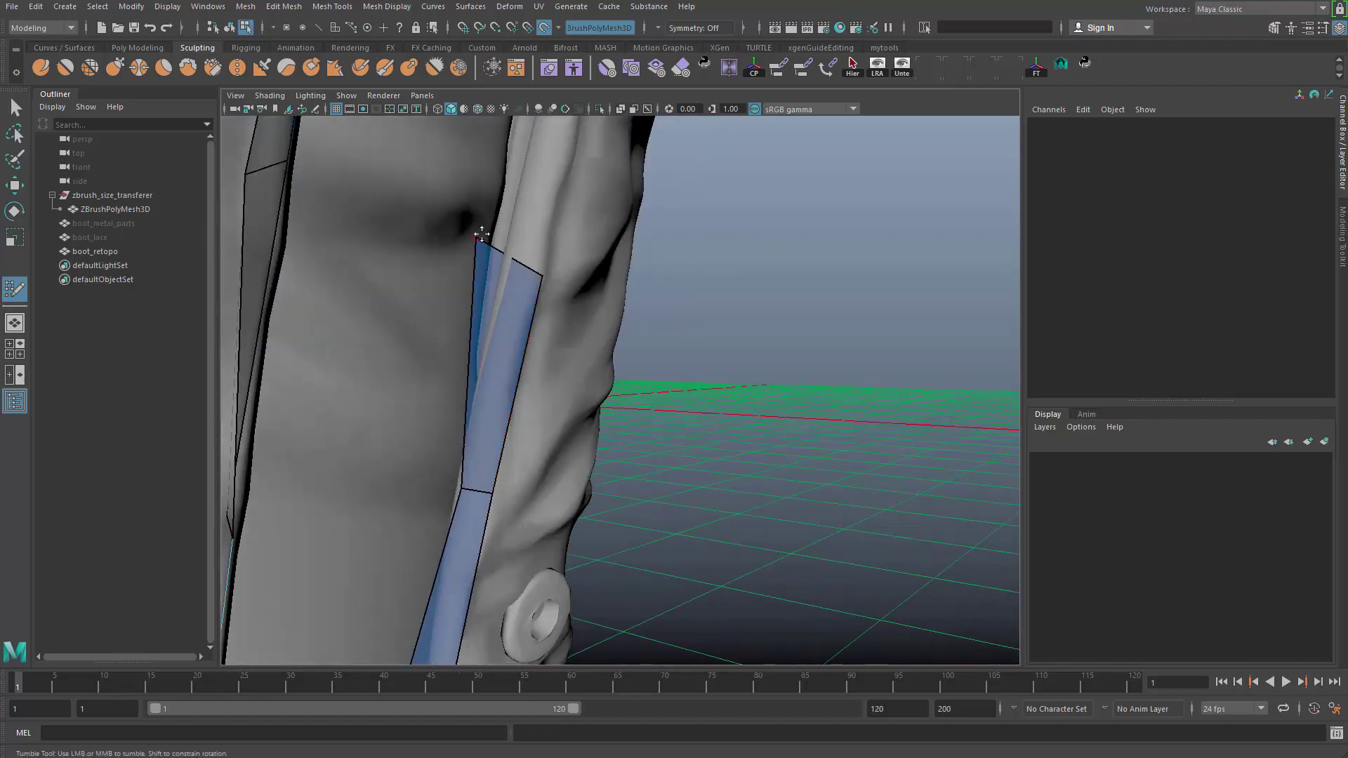
left_click_drag(480, 238, 509, 261)
- Create a quad at the opposite patch's bottom corner and weld its lower vertices to the edge strip below
middle_click_drag(509, 262, 511, 359, "alt")
right_click_drag(510, 359, 488, 312, "alt")
middle_click_drag(488, 312, 569, 317, "alt")
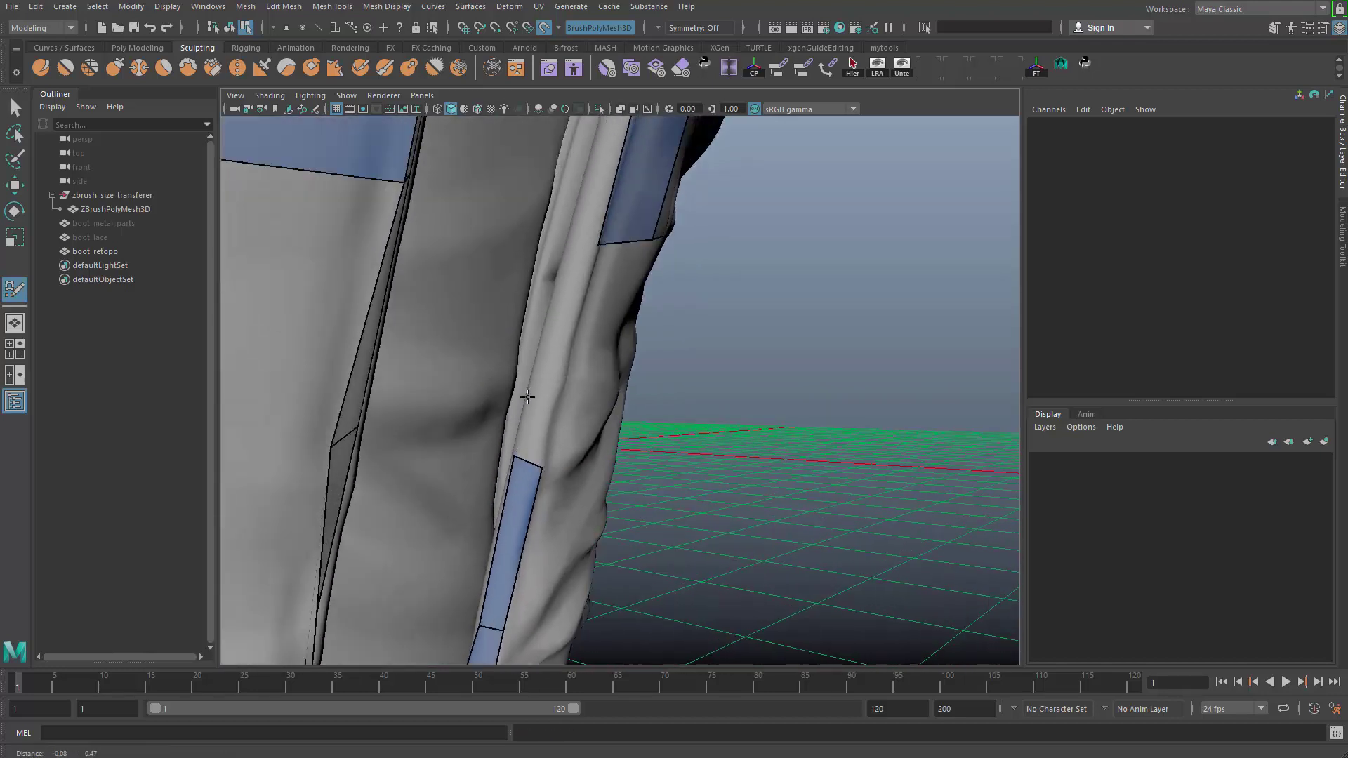
left_click(568, 256)
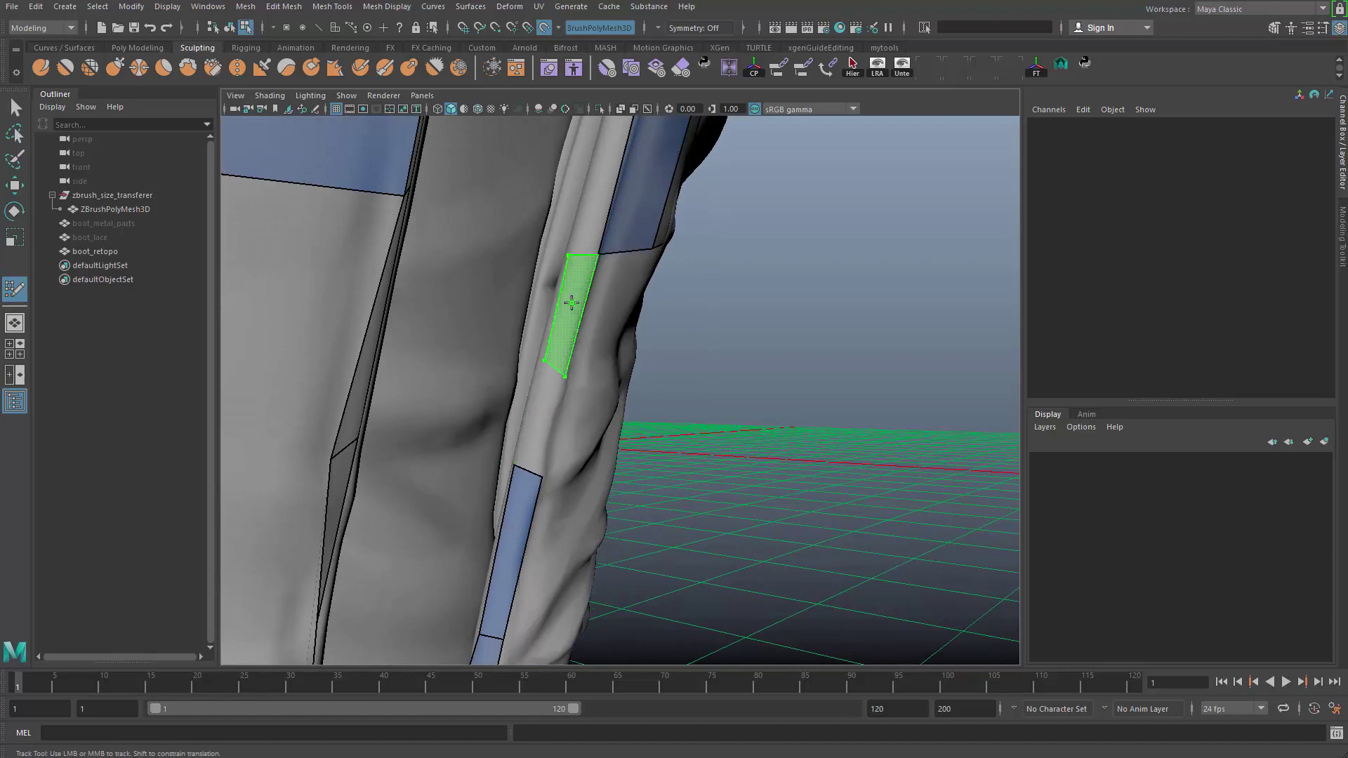
left_click(565, 316, "shift")
left_click_drag(544, 360, 514, 461)
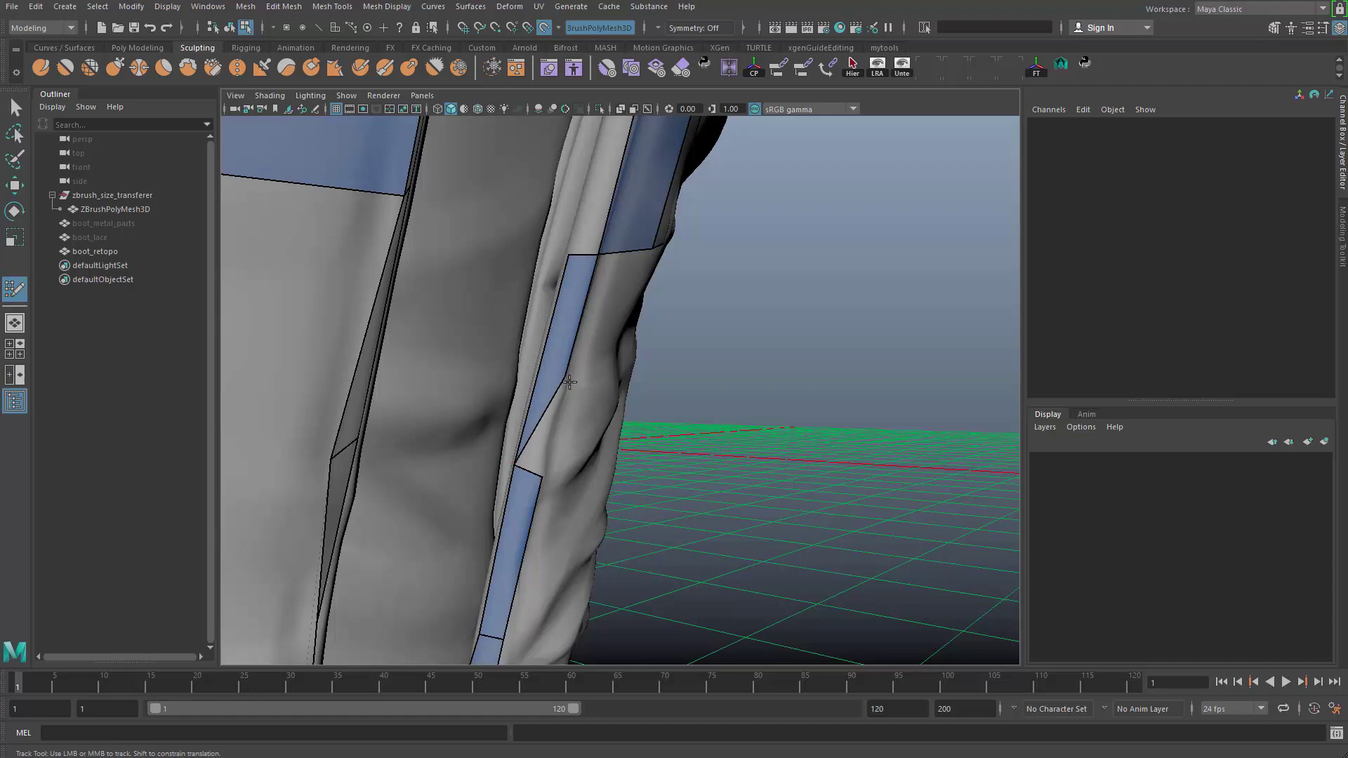
left_click_drag(556, 416, 631, 257)
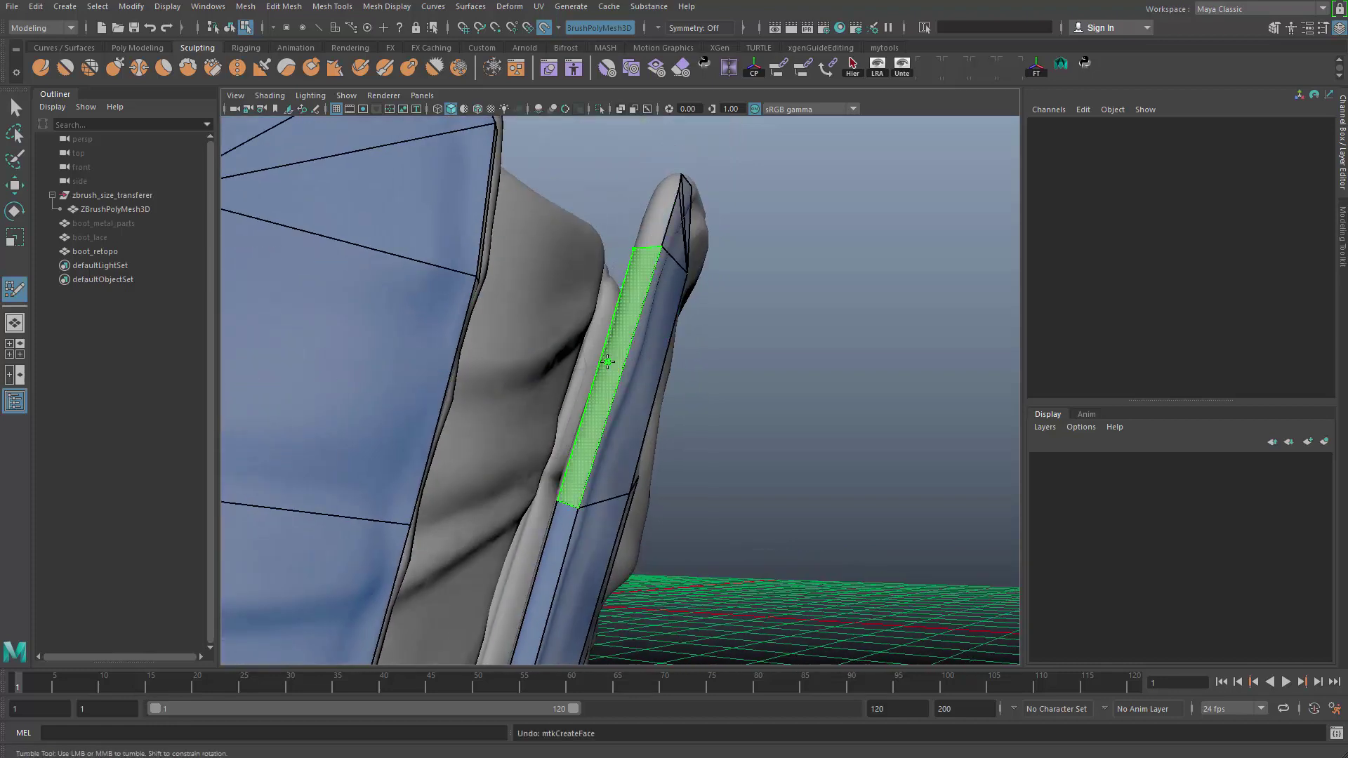
- Continue the opposite flap's edge quads up beside the patch and around its rounded top corner
left_click(622, 336, "shift")
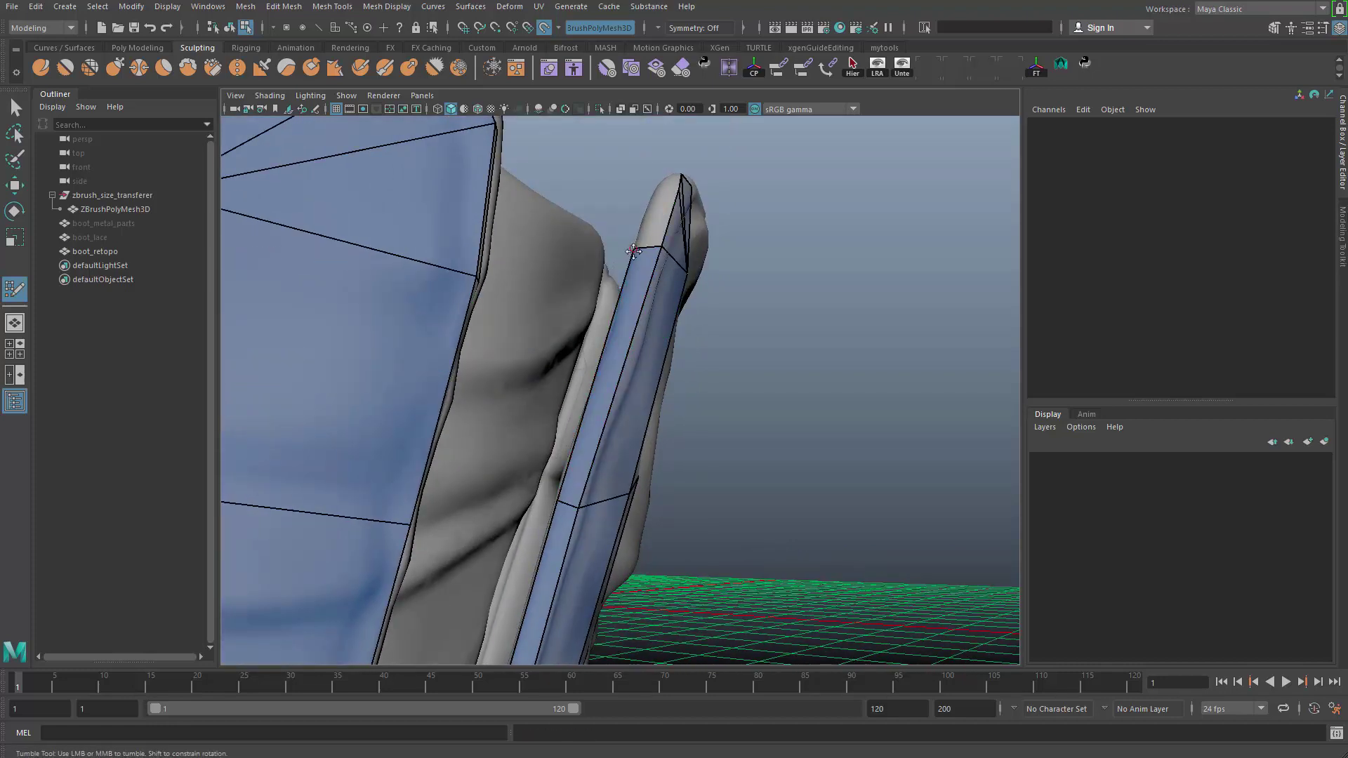
left_click_drag(651, 253, 610, 315, "alt")
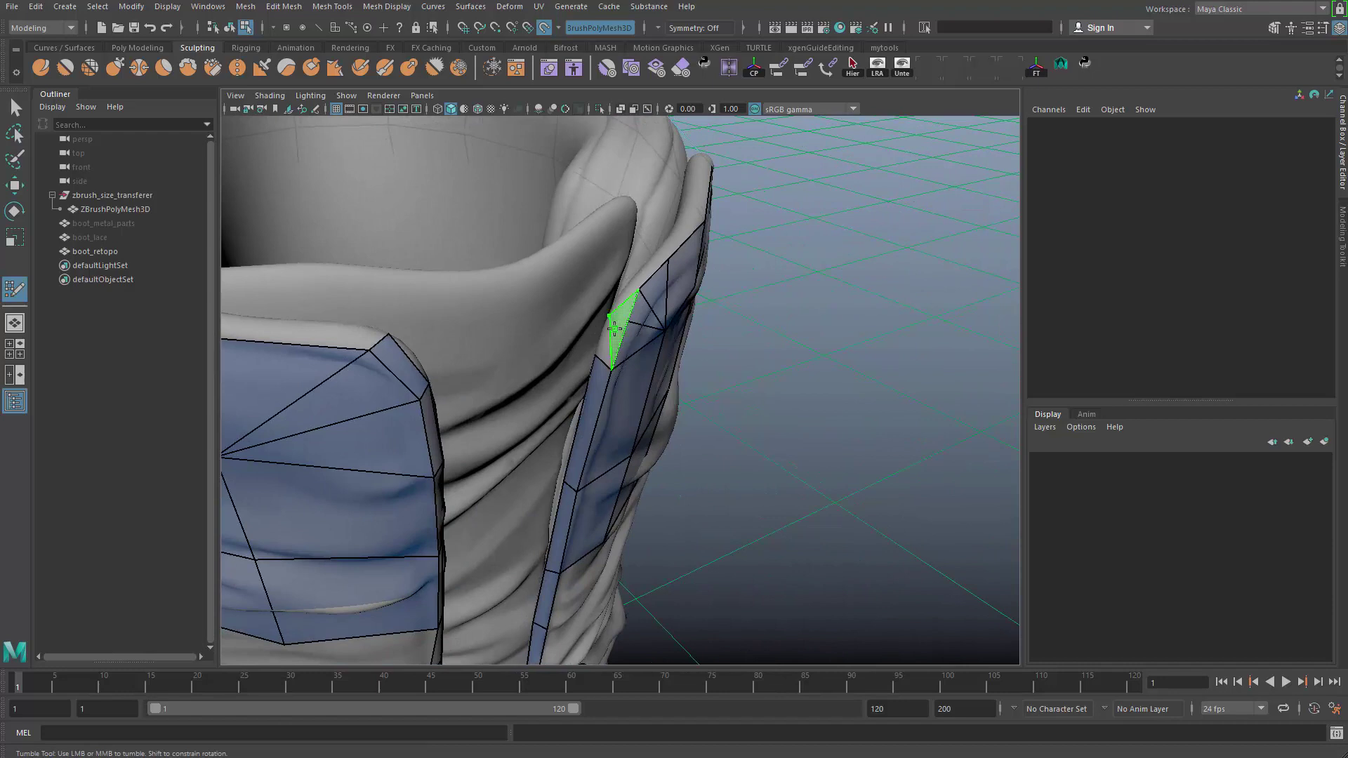
right_click_drag(609, 346, 659, 358, "alt")
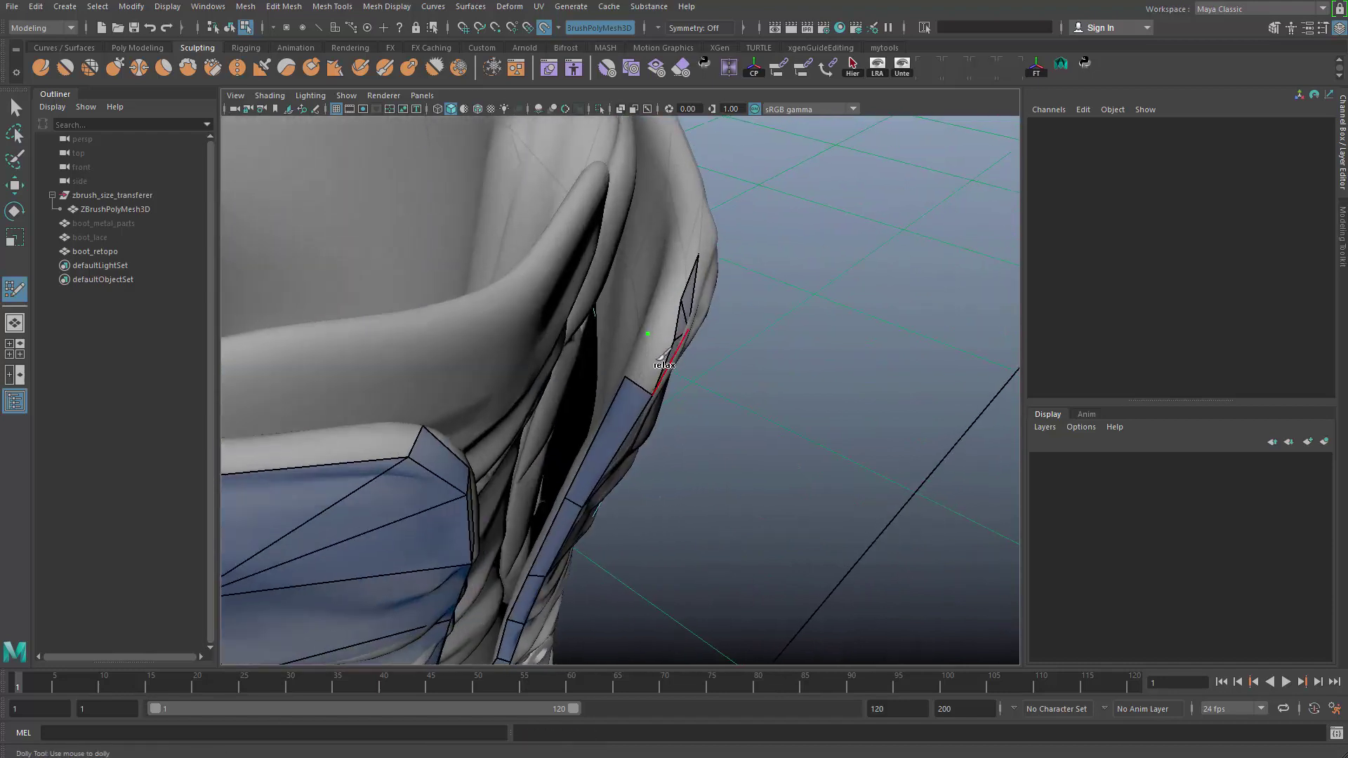
left_click_drag(669, 343, 645, 296, "alt")
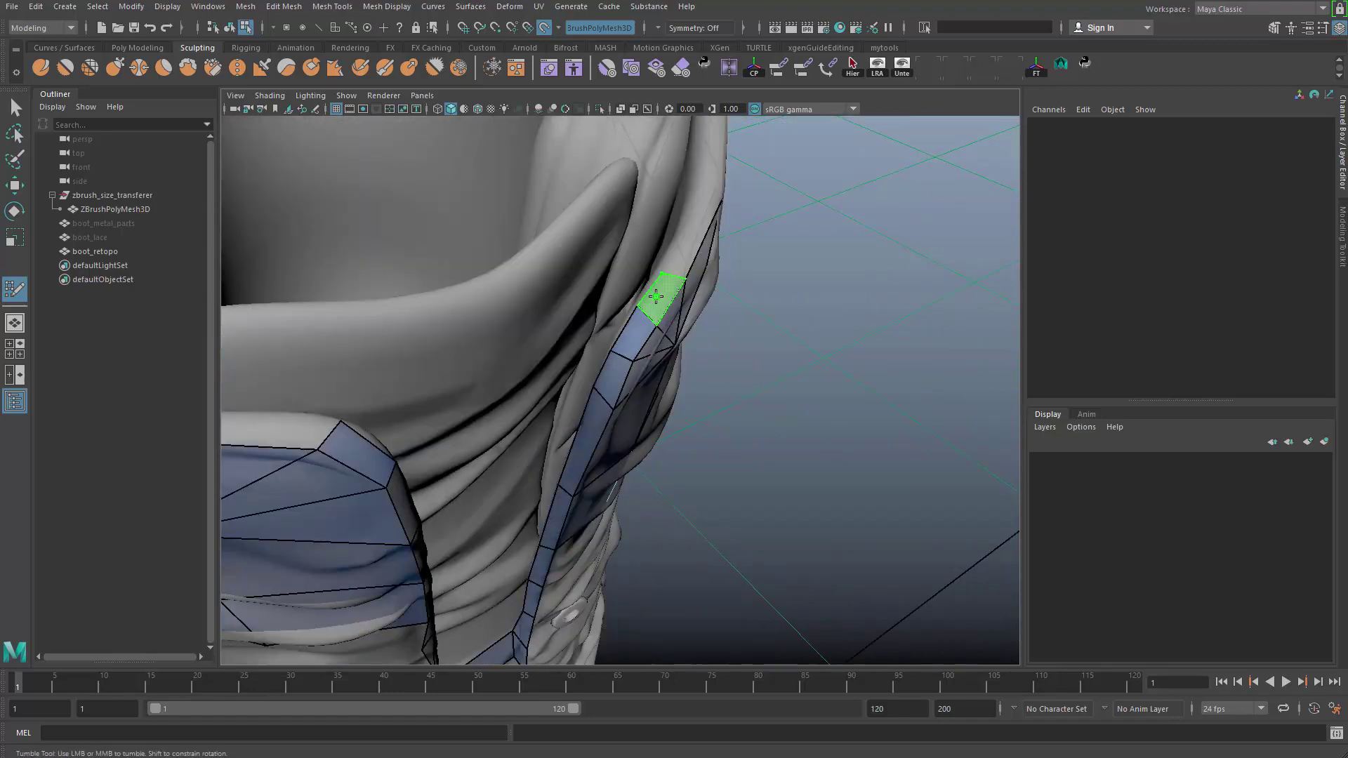
left_click_drag(694, 231, 465, 316, "alt")
- Extend the first flap's edge strip past its rounded corner with new quads along the flap's top edge
left_click_drag(749, 257, 641, 512, "alt")
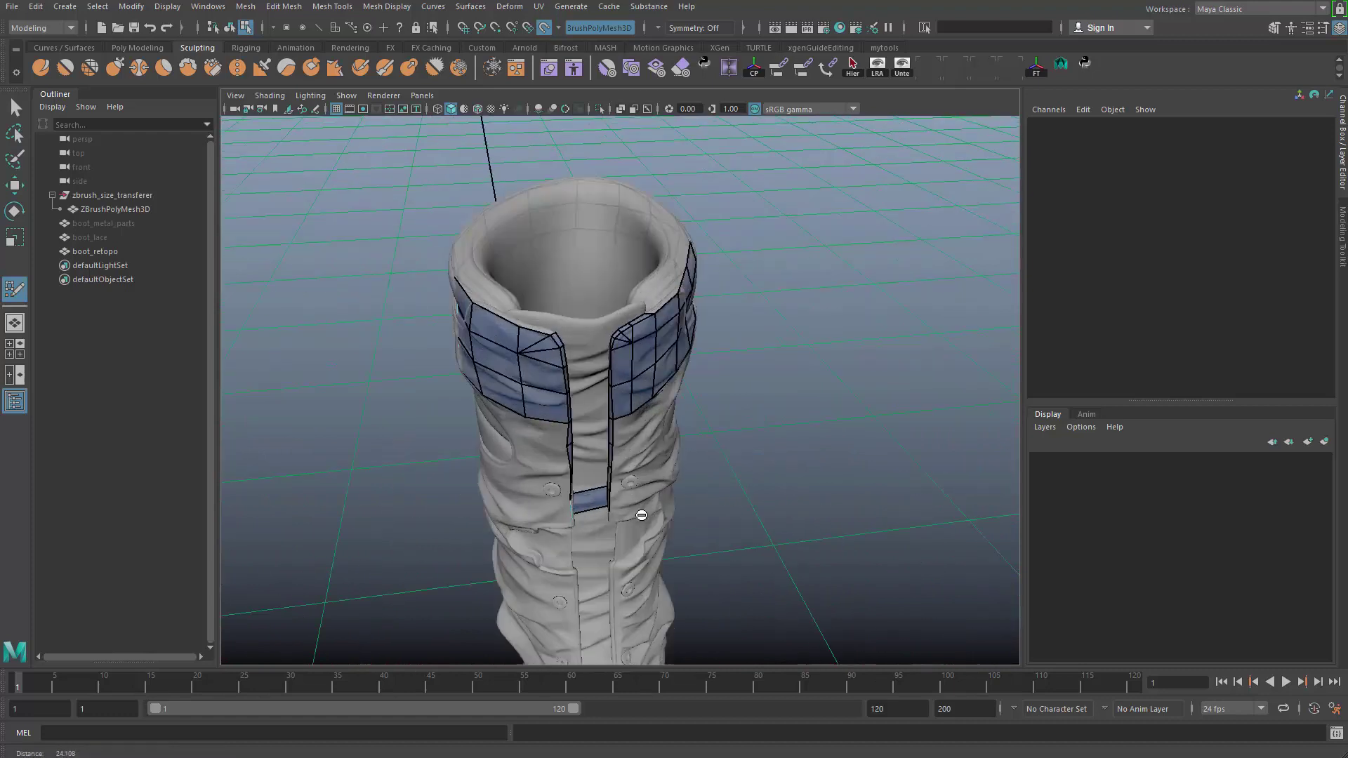
scroll(631, 506, "up", 10)
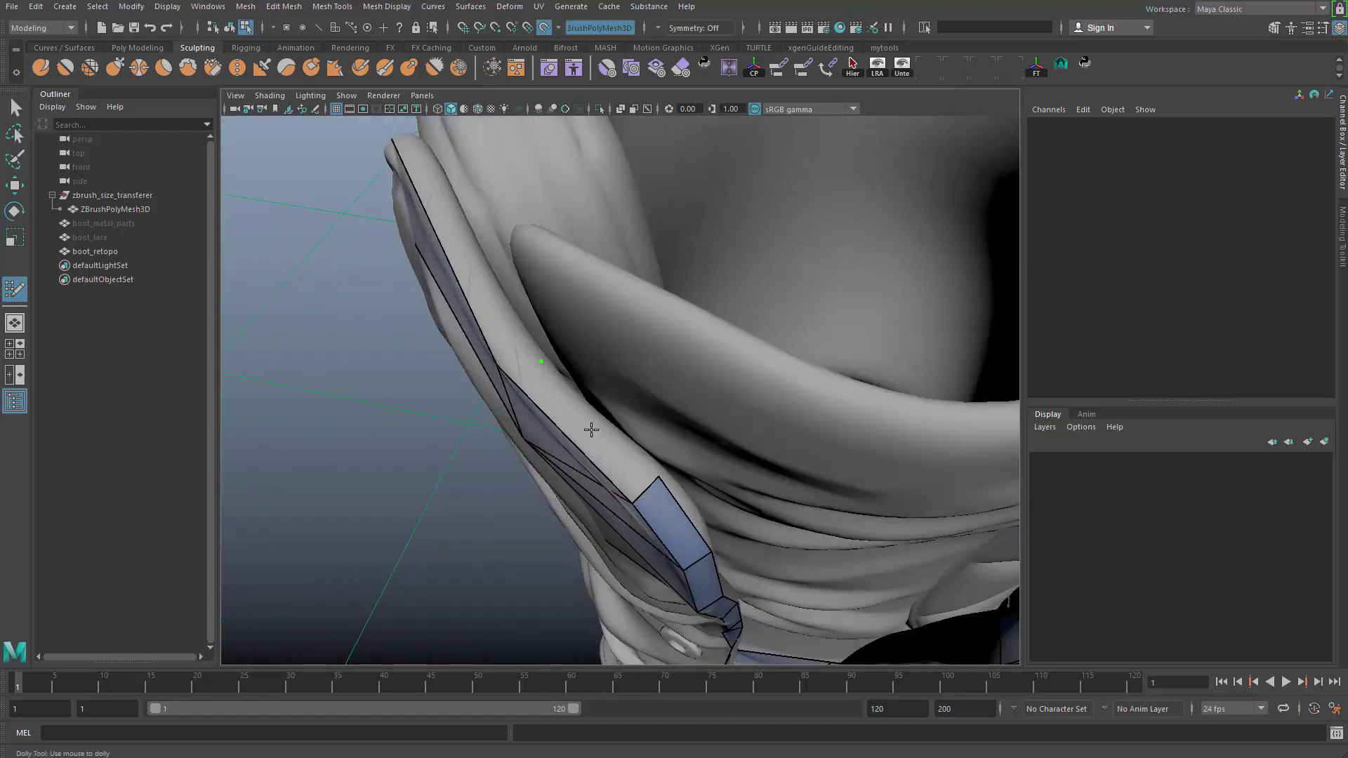
mouse_move(591, 429)
left_mouse_down("alt")
mouse_move(538, 508)
mouse_move(580, 442)
mouse_move(656, 405)
mouse_move(667, 382)
mouse_move(657, 391)
mouse_move(633, 249)
mouse_move(659, 318)
left_mouse_up("alt")
mouse_move(565, 225)
left_mouse_down()
mouse_move(539, 230)
mouse_move(681, 295)
mouse_move(577, 349)
left_mouse_up()
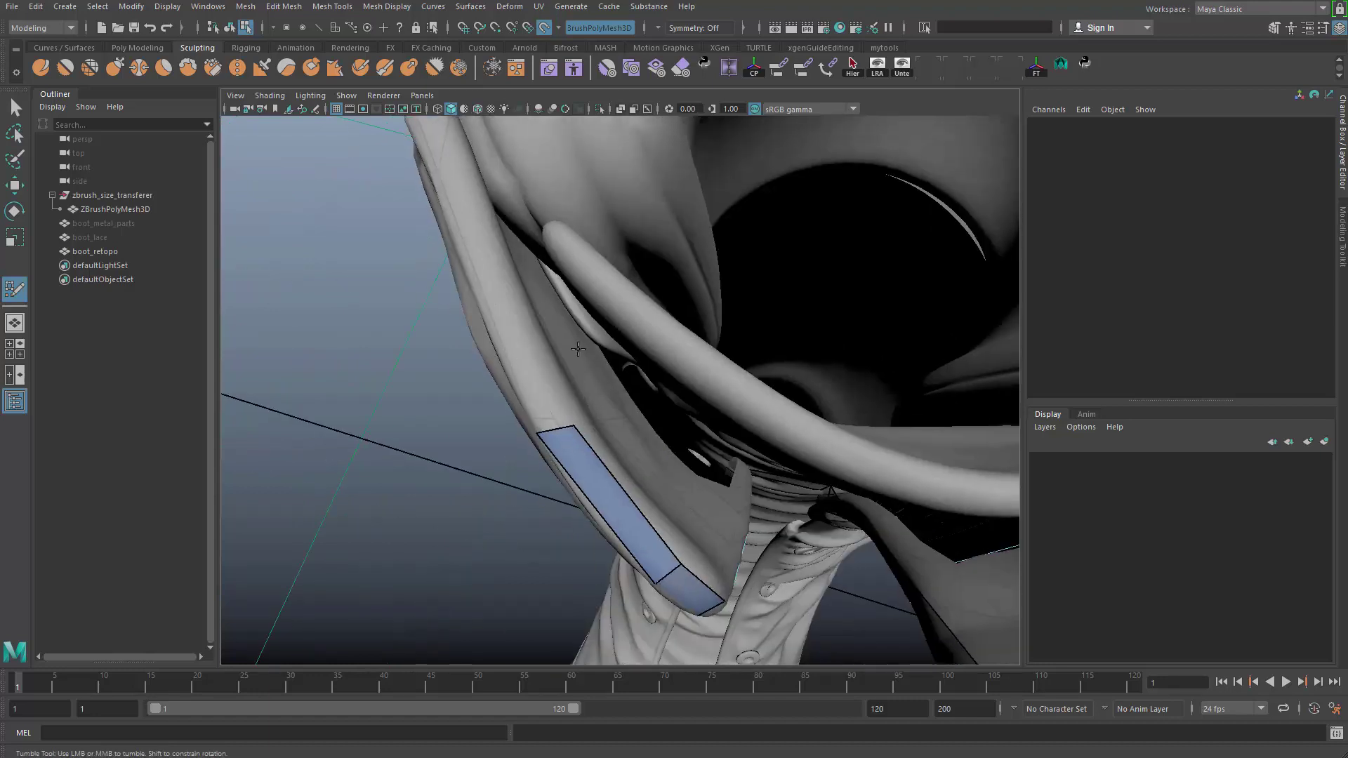
mouse_move(573, 428)
left_mouse_down()
mouse_move(589, 337)
mouse_move(559, 331)
mouse_move(576, 295)
mouse_move(540, 309)
mouse_move(511, 300)
mouse_move(527, 322)
left_mouse_up()
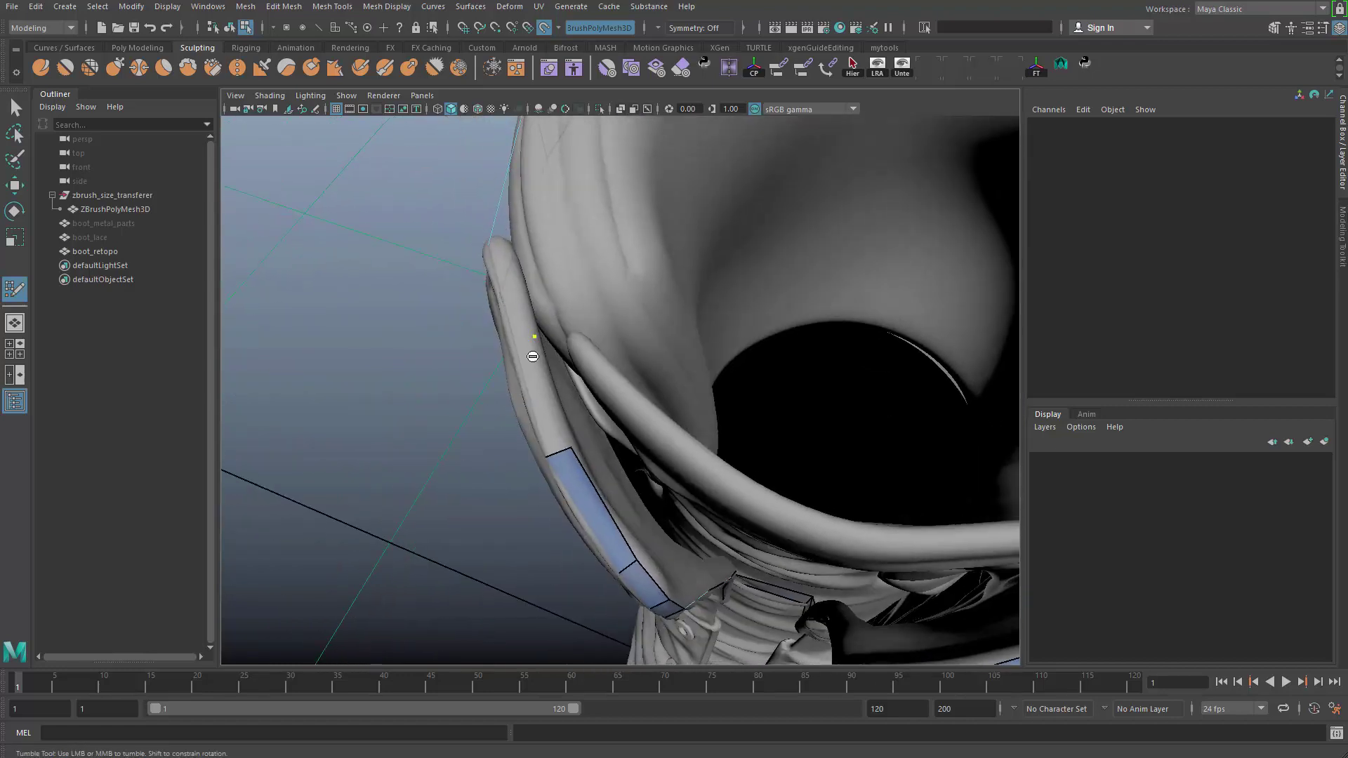
mouse_move(528, 382)
left_mouse_down("alt")
mouse_move(551, 485)
mouse_move(587, 382)
left_mouse_up("alt")
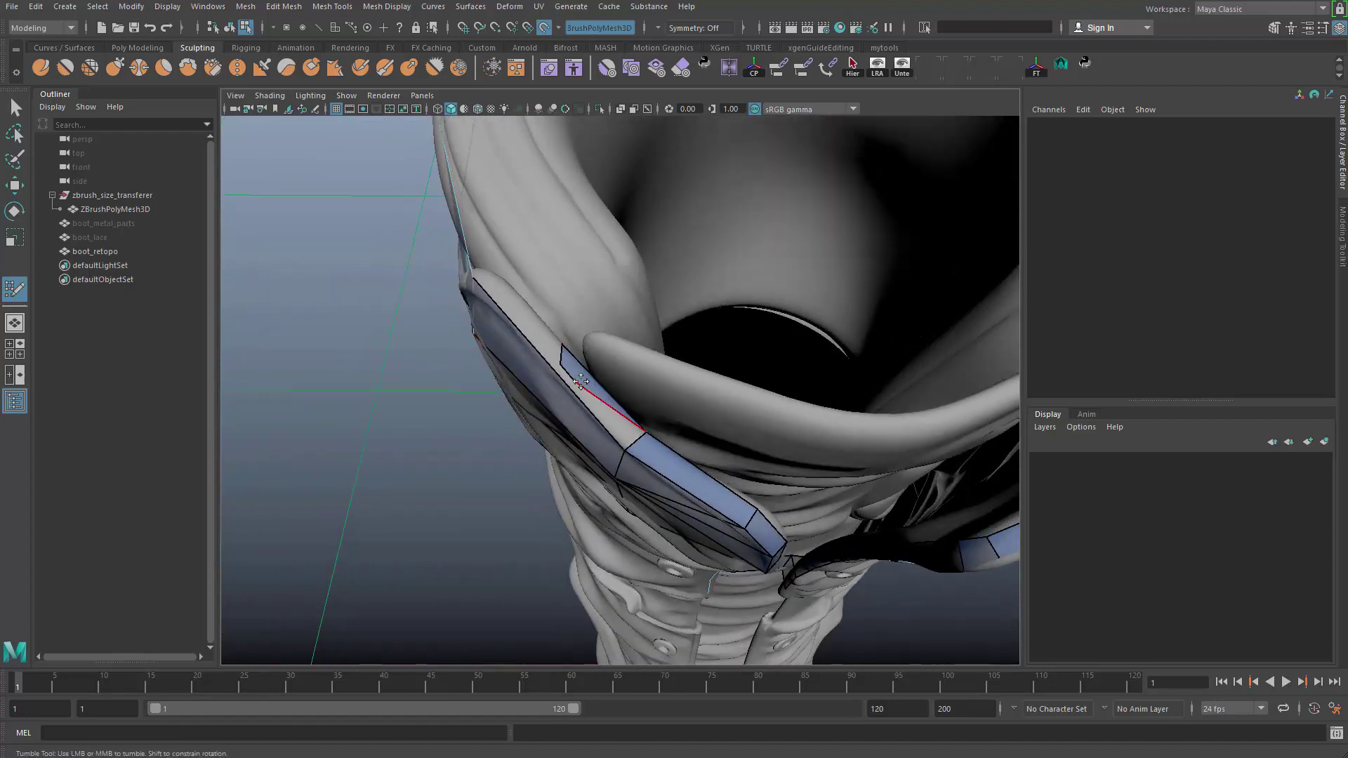
- Undo the last vertex tweak and continue the first flap's top edge strip to the end of the flap
mouse_move(640, 445)
left_mouse_down("alt")
mouse_move(649, 407)
mouse_move(621, 376)
mouse_move(596, 385)
left_mouse_up("alt")
scroll(649, 407, "up", 4)
key("ctrl+z")
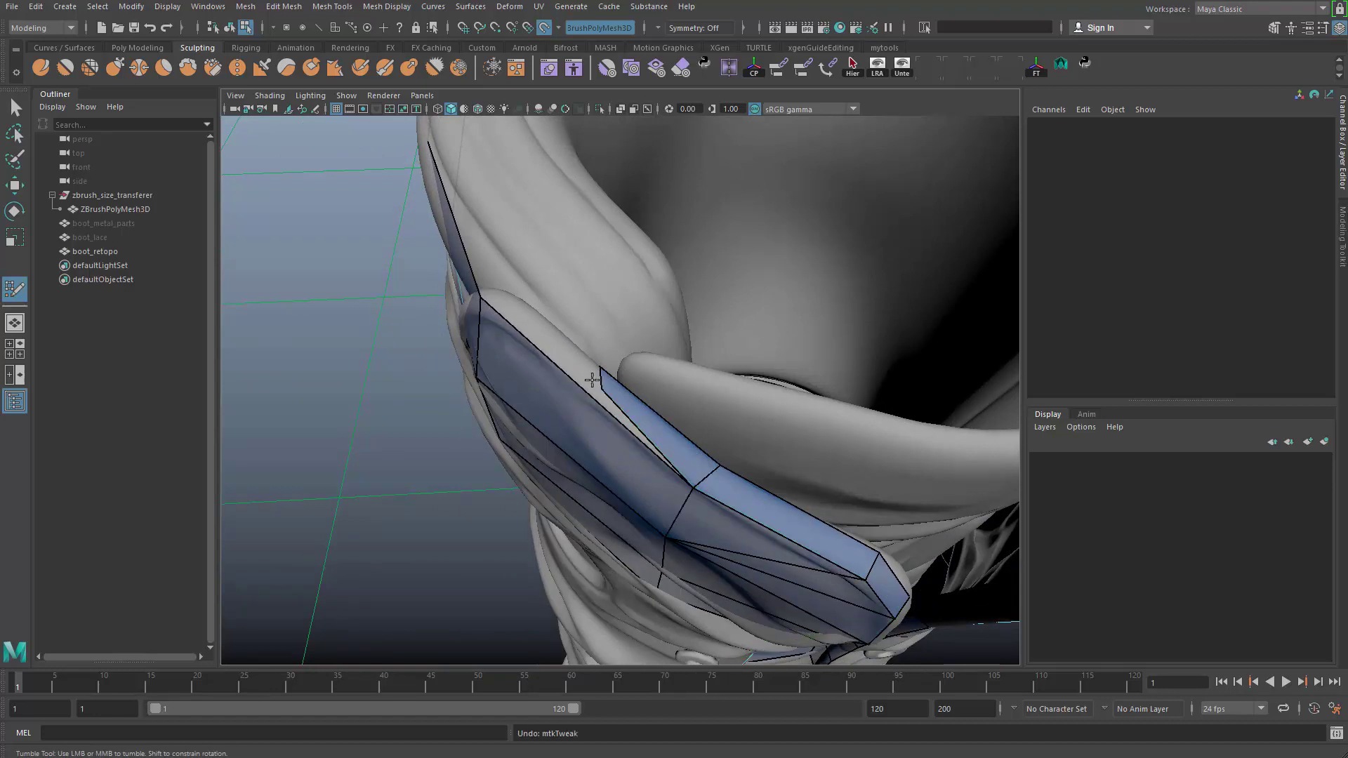
mouse_move(511, 313)
left_mouse_down("alt")
mouse_move(478, 303)
mouse_move(566, 312)
mouse_move(542, 306)
mouse_move(574, 298)
left_mouse_up("alt")
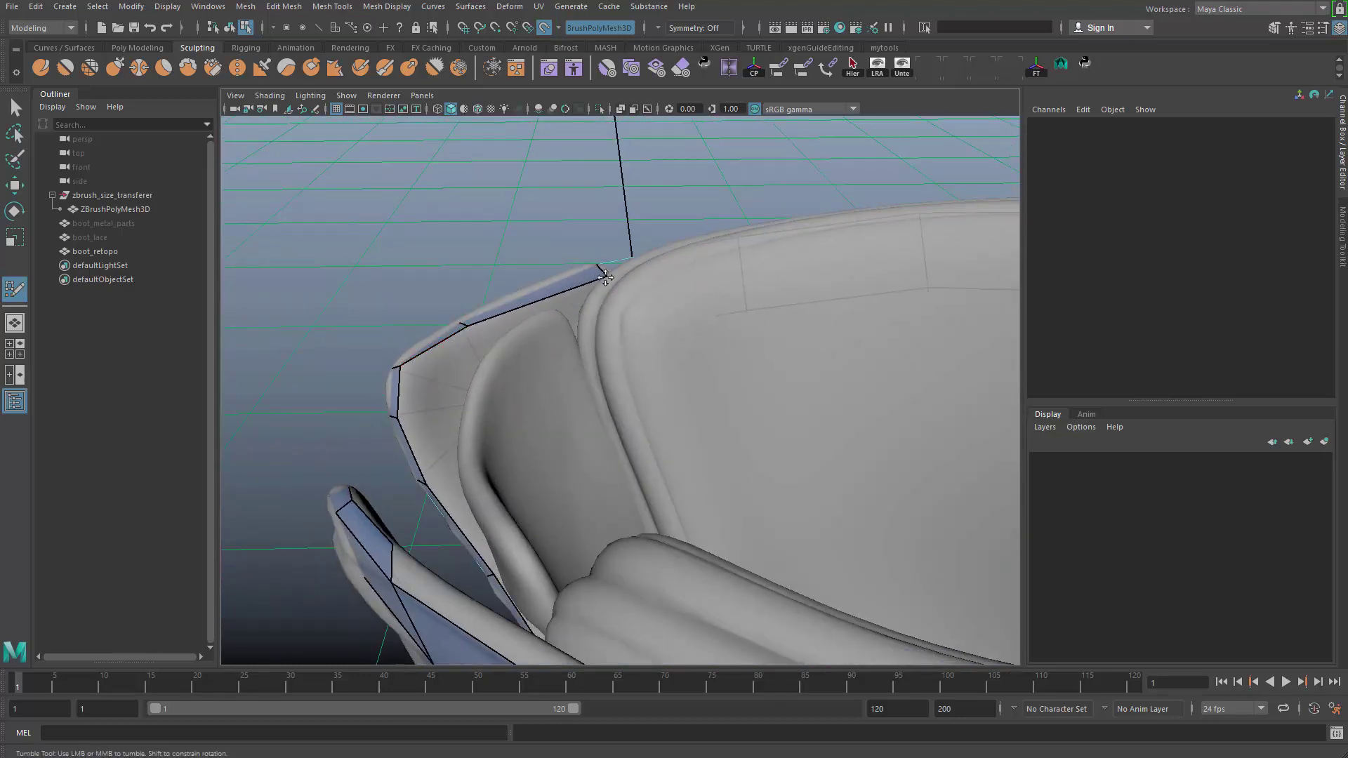
mouse_move(605, 277)
left_mouse_down("alt")
mouse_move(570, 304)
mouse_move(604, 316)
left_mouse_up("alt")
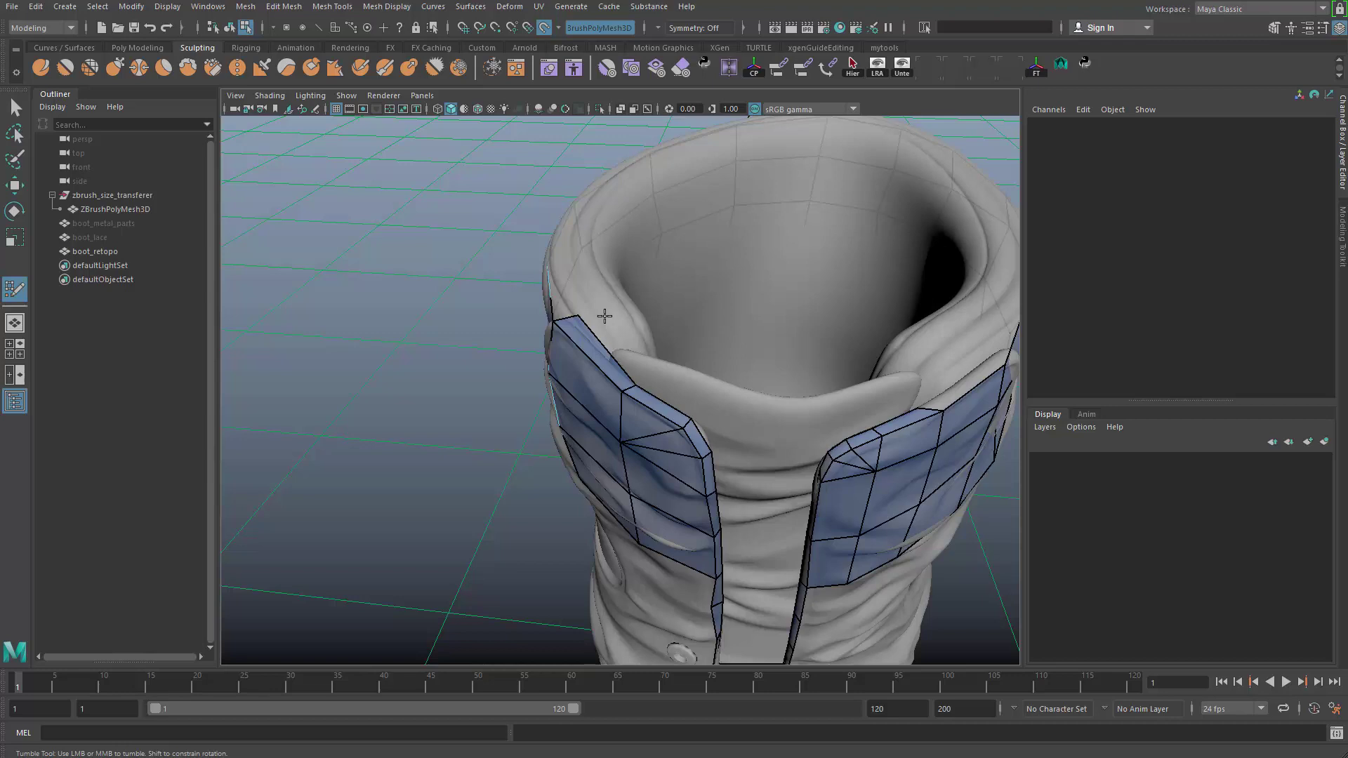
mouse_move(712, 486)
left_mouse_down("alt")
mouse_move(606, 390)
mouse_move(631, 360)
mouse_move(622, 356)
mouse_move(620, 440)
mouse_move(598, 341)
left_mouse_up("alt")
middle_click_drag(598, 341, 603, 364, "alt")
left_click_drag(602, 364, 586, 367, "alt")
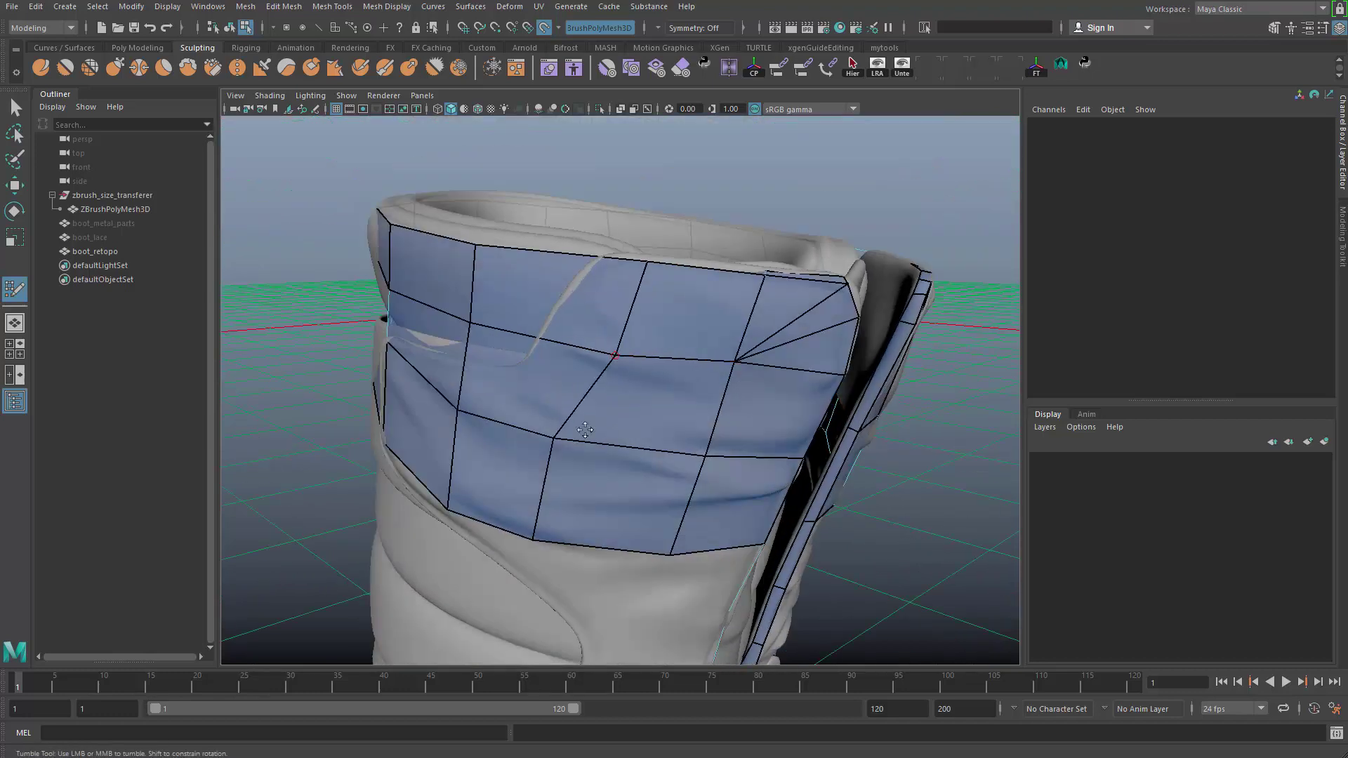
left_click_drag(528, 538, 574, 547)
left_click_drag(590, 461, 463, 492, "alt")
left_click_drag(462, 268, 497, 260)
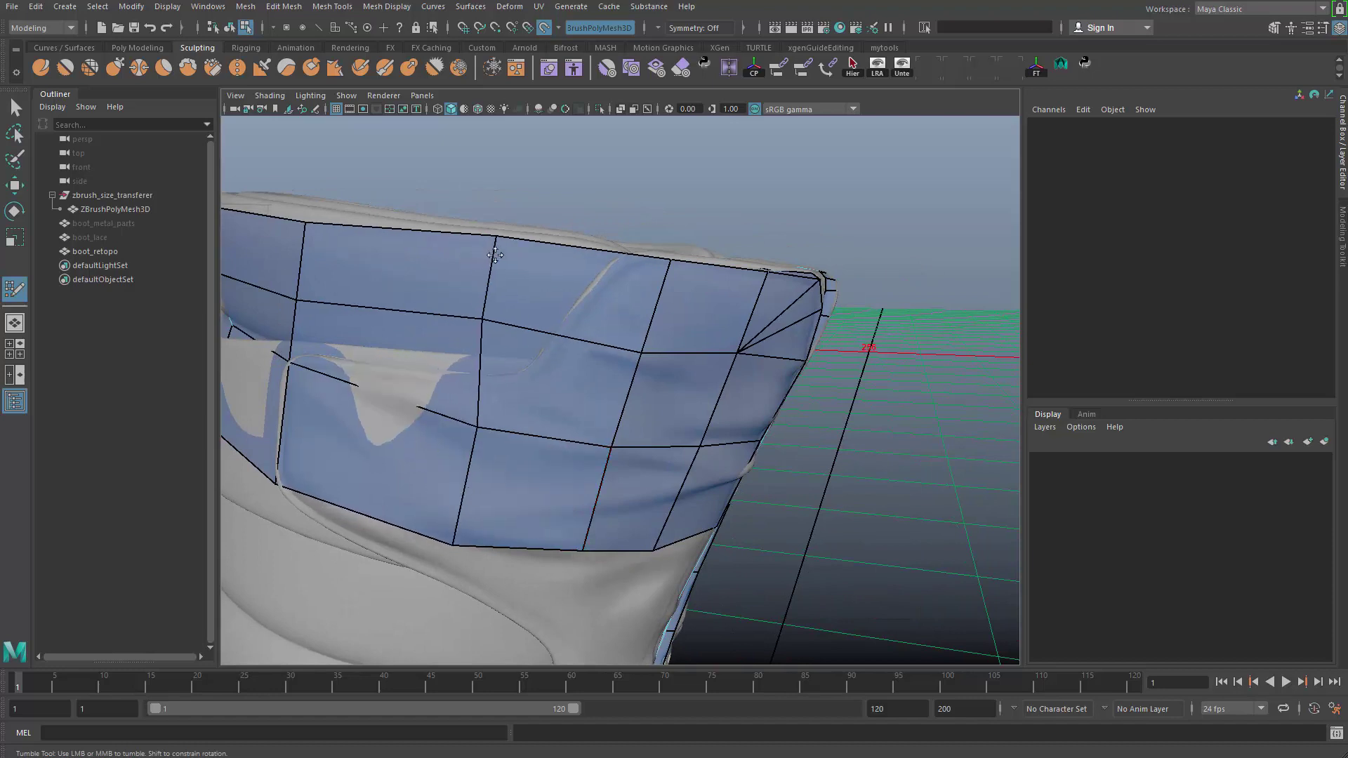
mouse_move(500, 436)
left_mouse_down("alt")
mouse_move(541, 487)
mouse_move(472, 412)
left_mouse_up("alt")
key("ctrl+z")
key("ctrl+z")
key("ctrl+z")
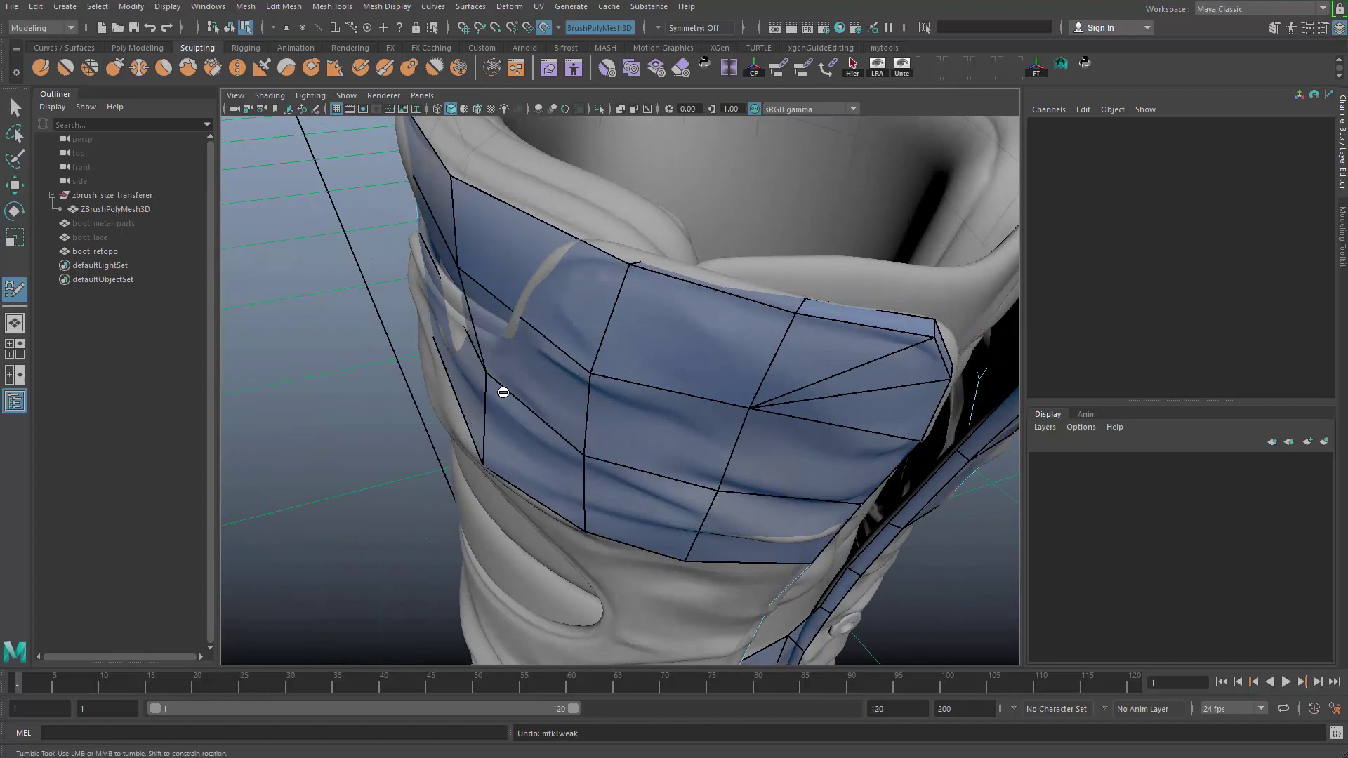
- Straighten the first flap patch's vertex column beside the overlap seam by shifting its vertices toward the front opening
left_click_drag(502, 457, 586, 404, "alt")
left_click_drag(394, 437, 437, 443)
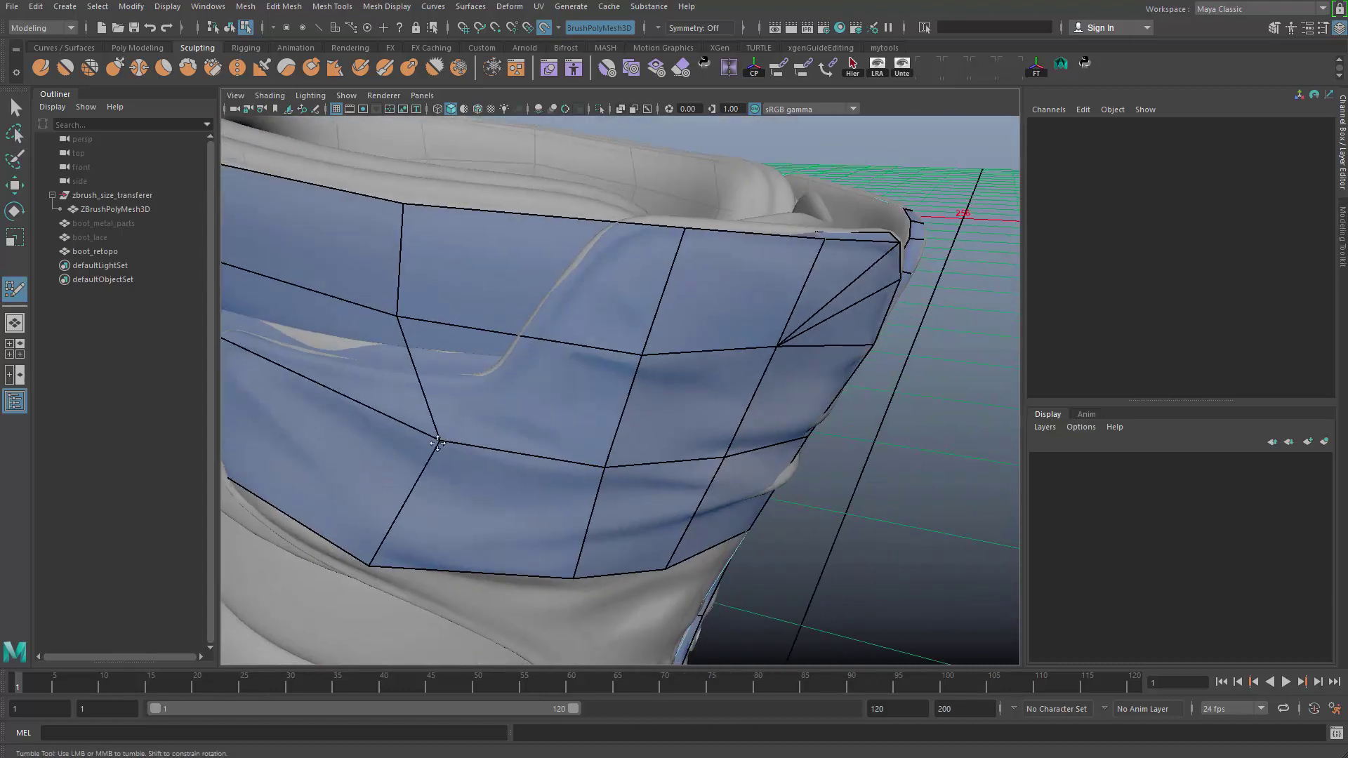
left_click_drag(367, 563, 426, 556)
middle_click_drag(429, 496, 472, 518, "alt")
scroll(461, 393, "down", 3)
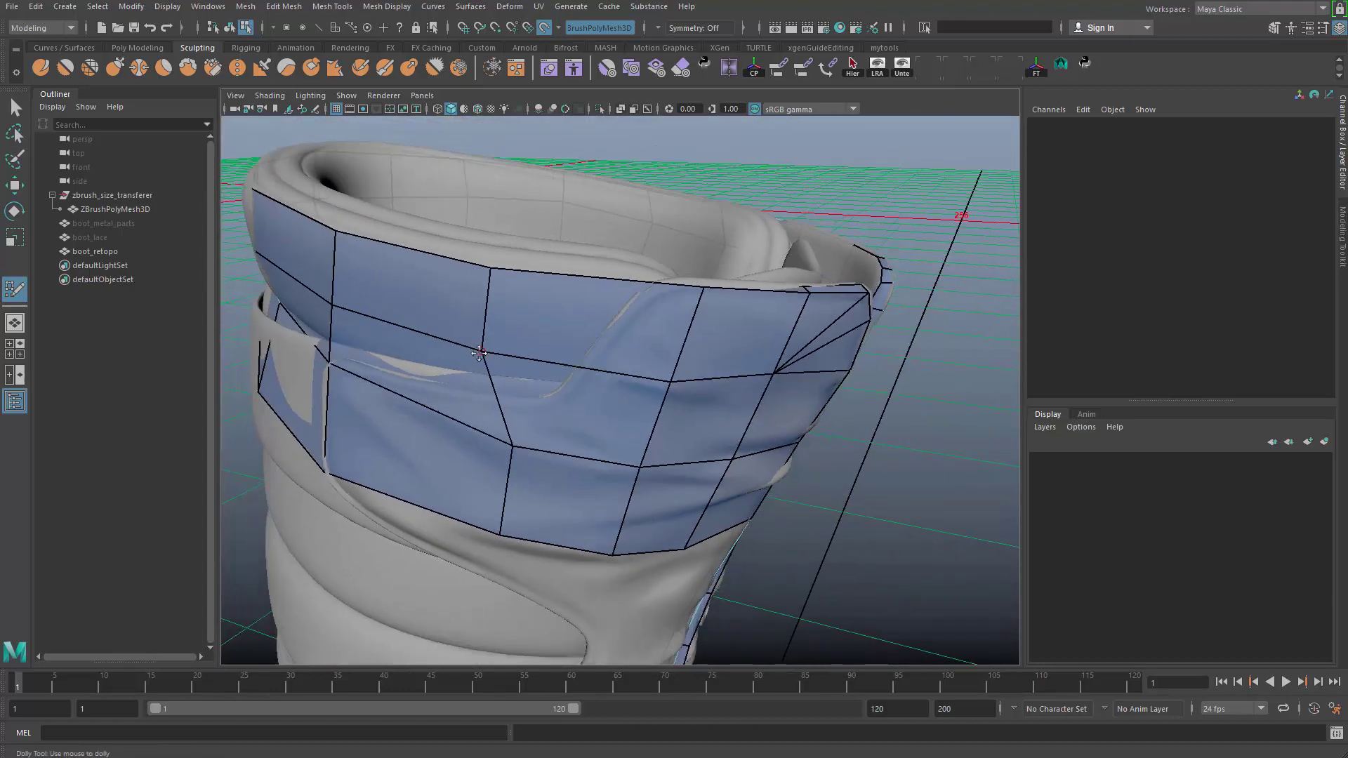
left_click_drag(478, 351, 524, 349)
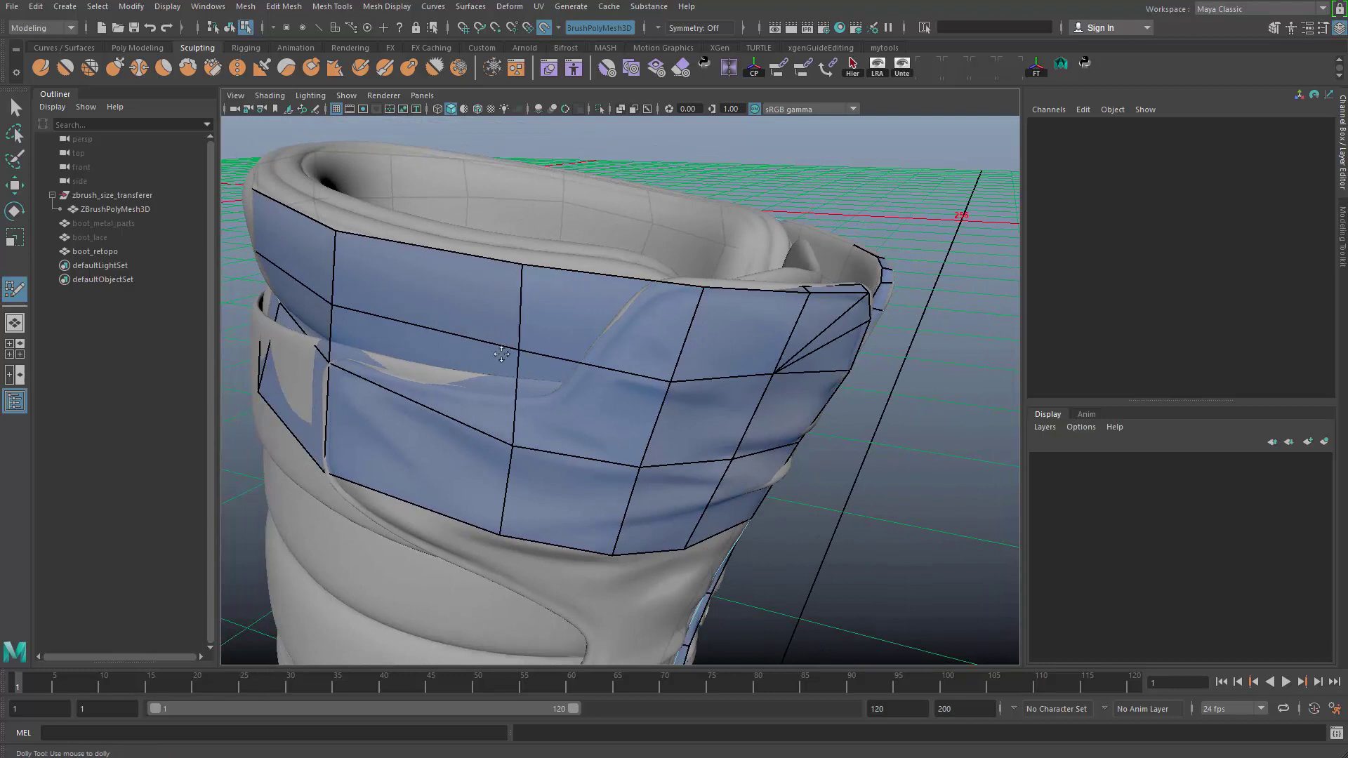
scroll(753, 314, "up", 3)
middle_click_drag(753, 314, 770, 300, "alt")
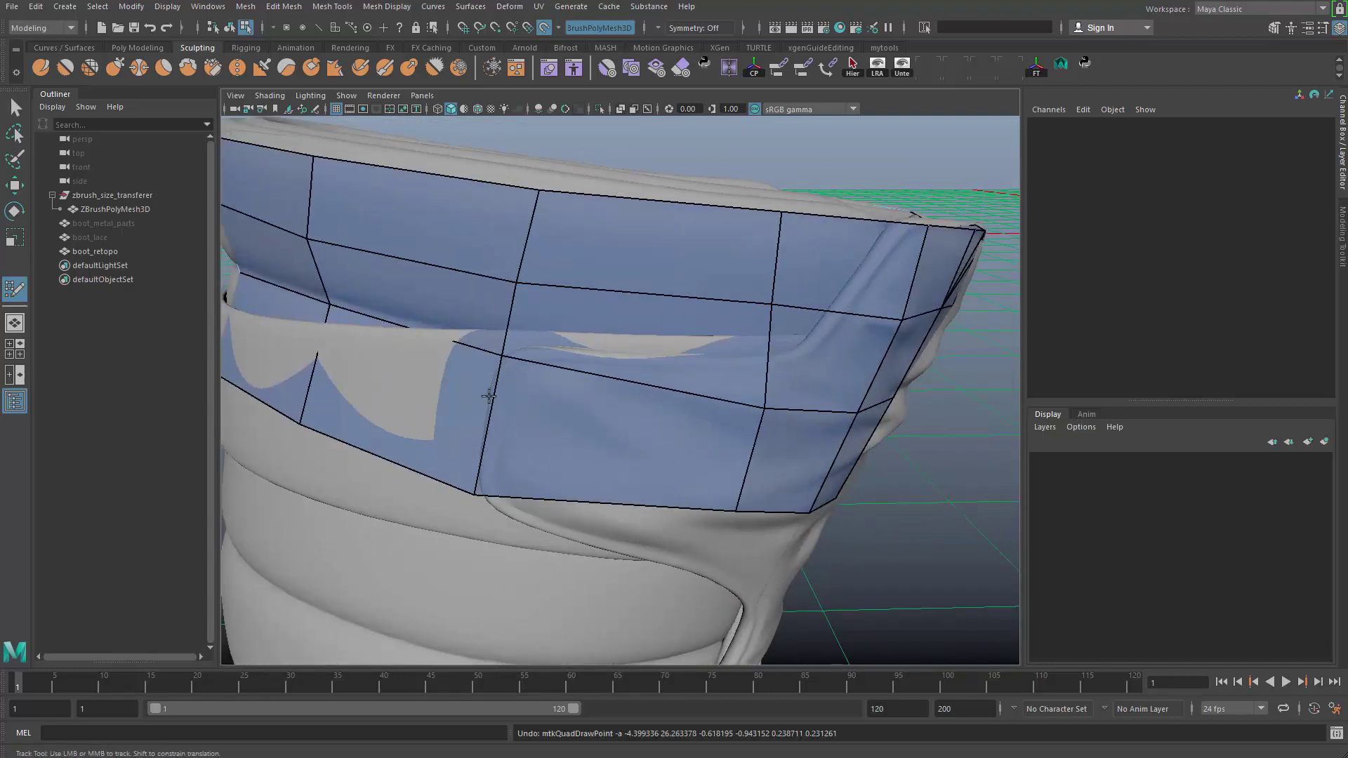
left_click_drag(499, 488, 497, 384, "alt")
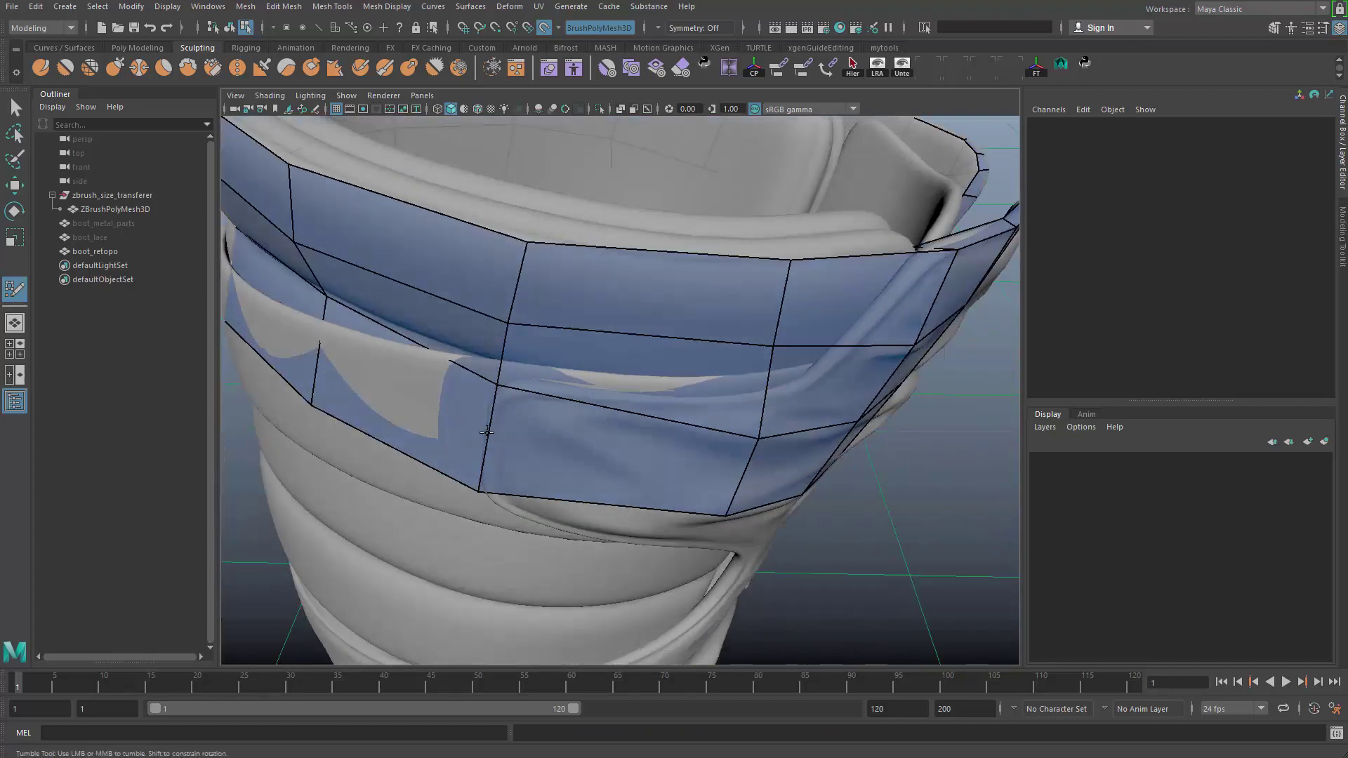
key("ctrl+z")
left_click(494, 460)
key("ctrl+z")
mouse_move(479, 455)
left_mouse_down()
mouse_move(455, 445)
mouse_move(550, 469)
mouse_move(428, 395)
left_mouse_up()
right_click_drag(428, 394, 531, 393, "alt")
mouse_move(531, 393)
left_mouse_down("alt")
mouse_move(501, 501)
mouse_move(544, 482)
mouse_move(551, 387)
mouse_move(590, 379)
mouse_move(615, 307)
mouse_move(599, 406)
mouse_move(557, 445)
left_mouse_up("alt")
key("ctrl+z")
key("ctrl+z")
- Move the next column's vertices, farther toward the back of the cuff, forward into an even vertical line
left_click_drag(513, 519, 590, 496)
left_click_drag(547, 363, 595, 370)
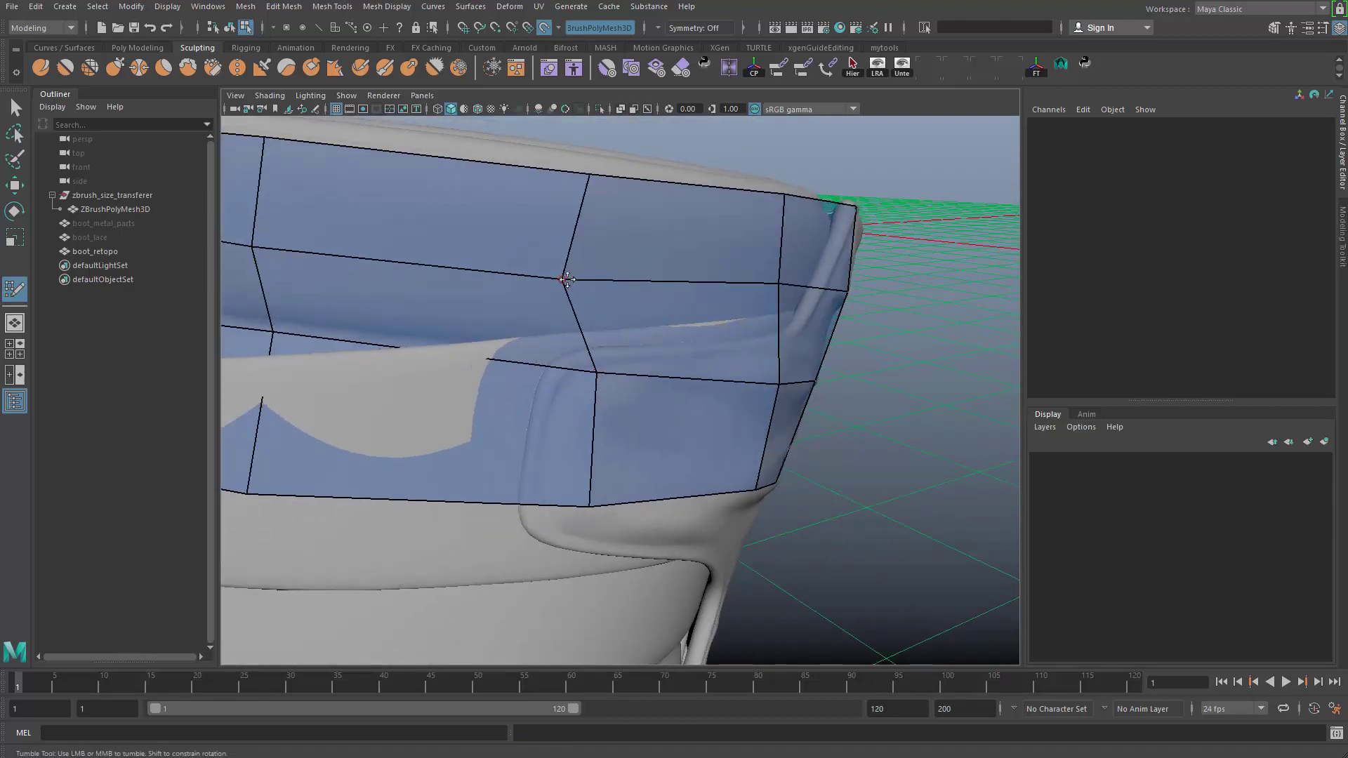
left_click_drag(562, 280, 597, 277)
left_click_drag(598, 279, 572, 299, "alt")
middle_click_drag(571, 299, 571, 405, "alt")
left_click_drag(562, 293, 571, 291)
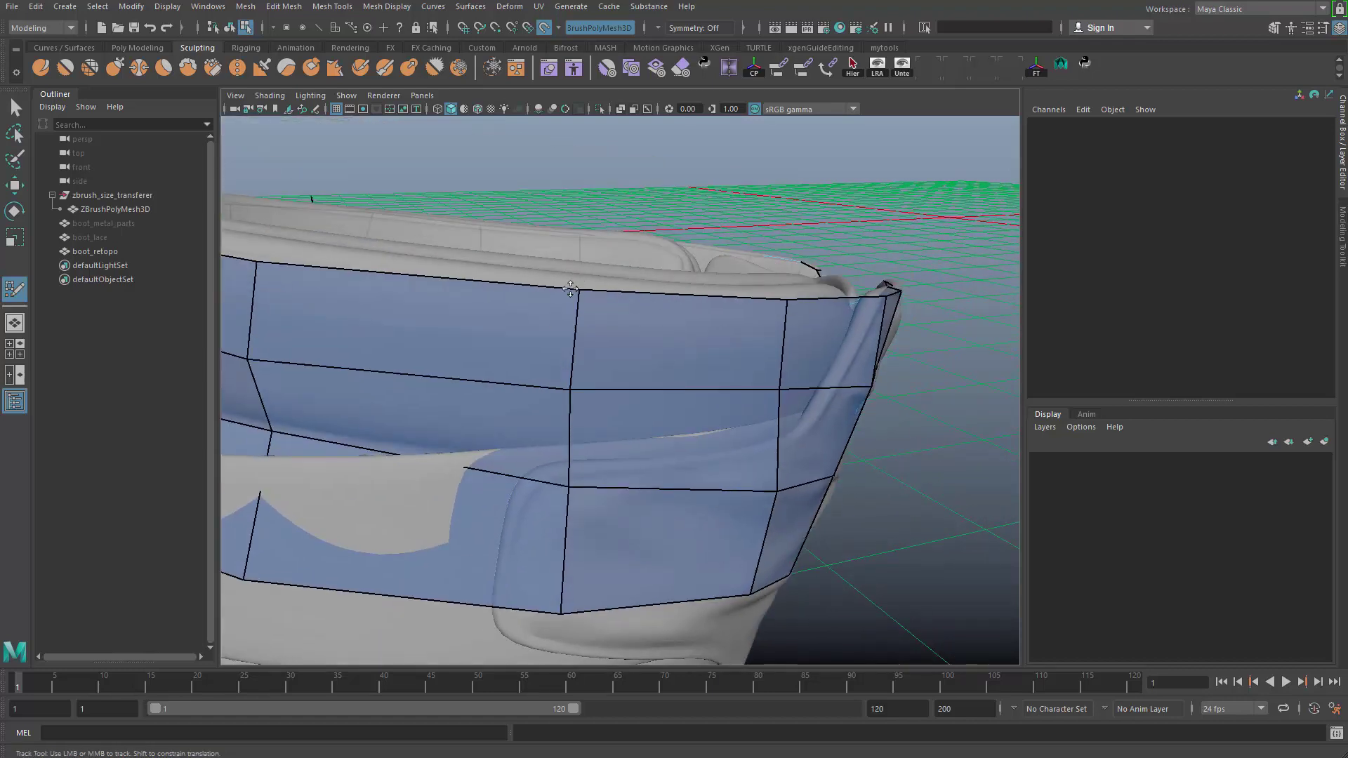
- Shift the three upper vertices of the following cuff column forward to line up with its bottom vertex
right_click_drag(548, 330, 464, 414, "alt")
middle_click_drag(463, 414, 572, 356, "alt")
mouse_move(465, 494)
left_mouse_down("alt")
mouse_move(487, 478)
mouse_move(539, 489)
left_mouse_up("alt")
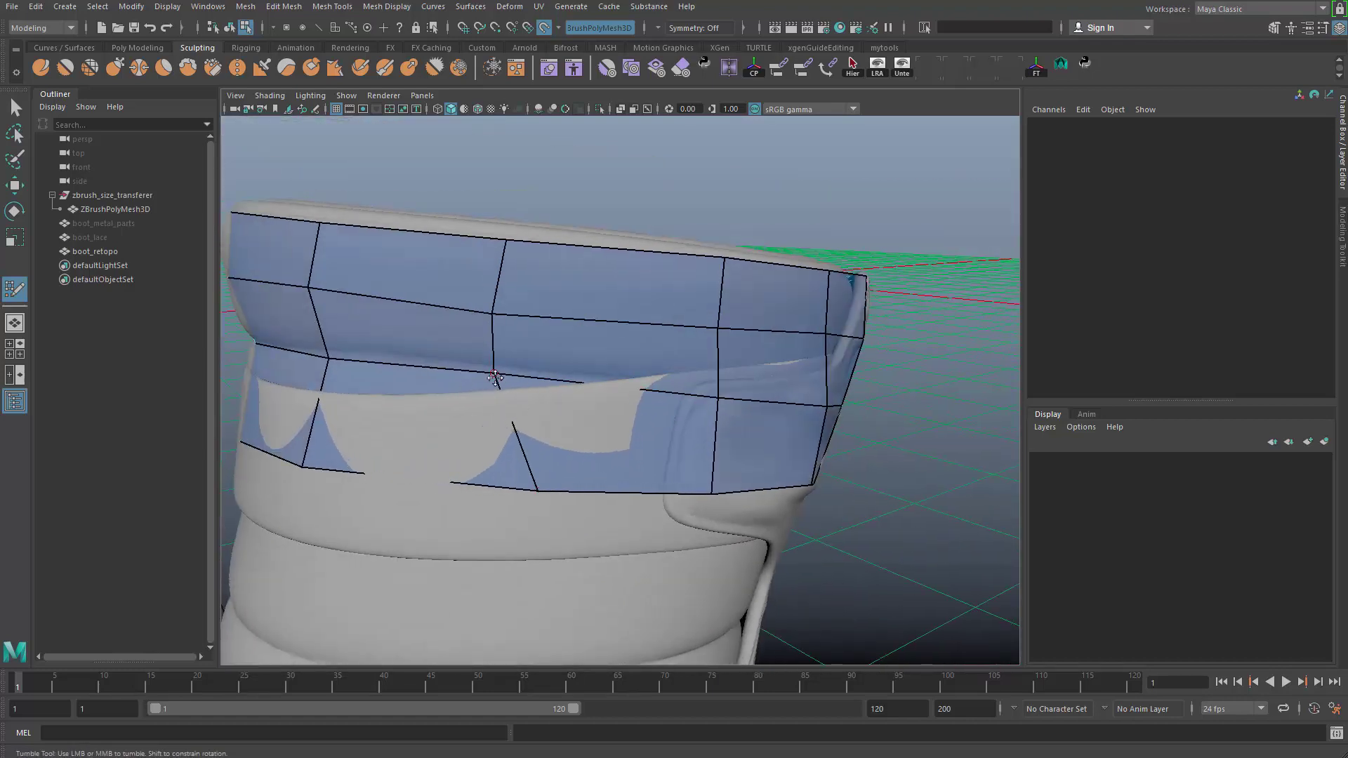
left_click_drag(494, 375, 542, 377)
left_click_drag(494, 317, 549, 318)
left_click_drag(505, 240, 560, 239)
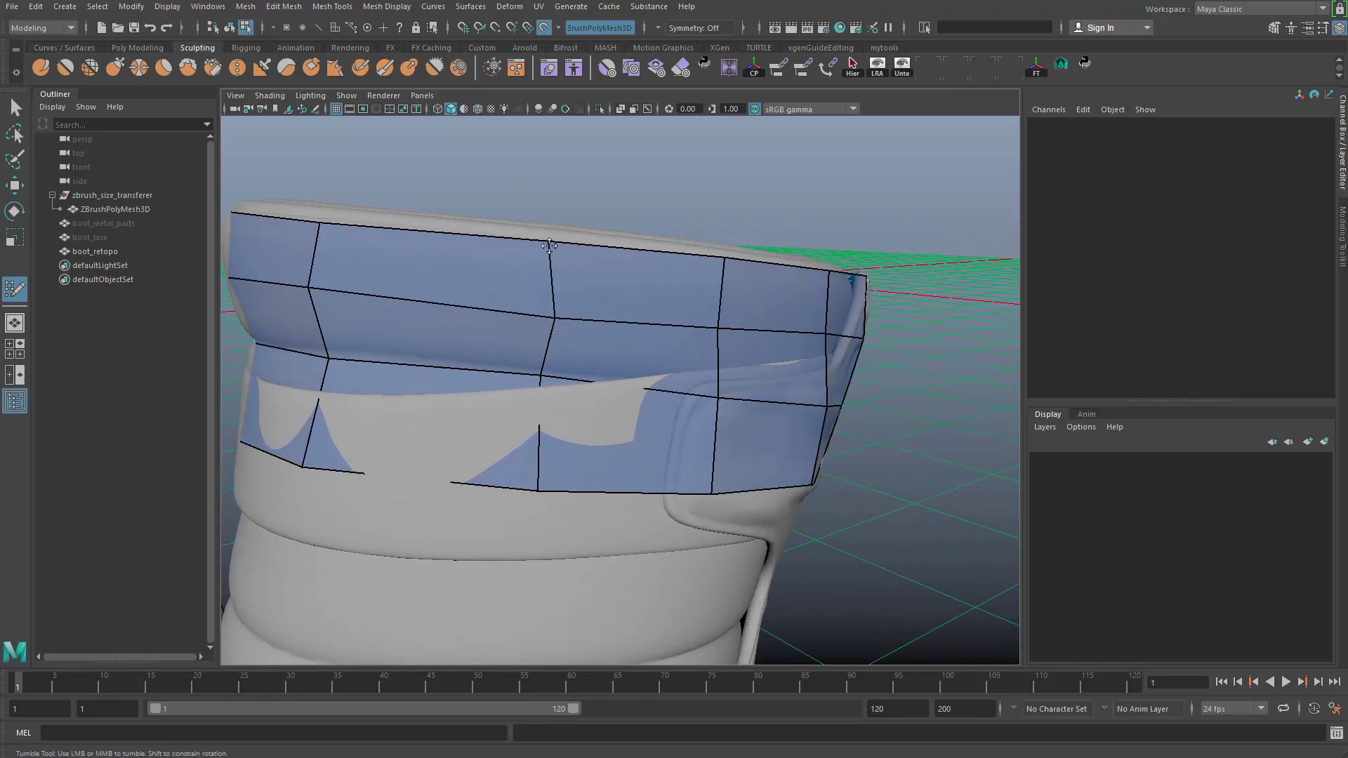
- Even out the vertex column at the back of the cuff from its middle vertices to its top and bottom
mouse_move(510, 292)
left_mouse_down("alt")
mouse_move(554, 304)
mouse_move(609, 294)
left_mouse_up("alt")
left_click_drag(547, 407, 567, 407)
left_click_drag(539, 331, 567, 334)
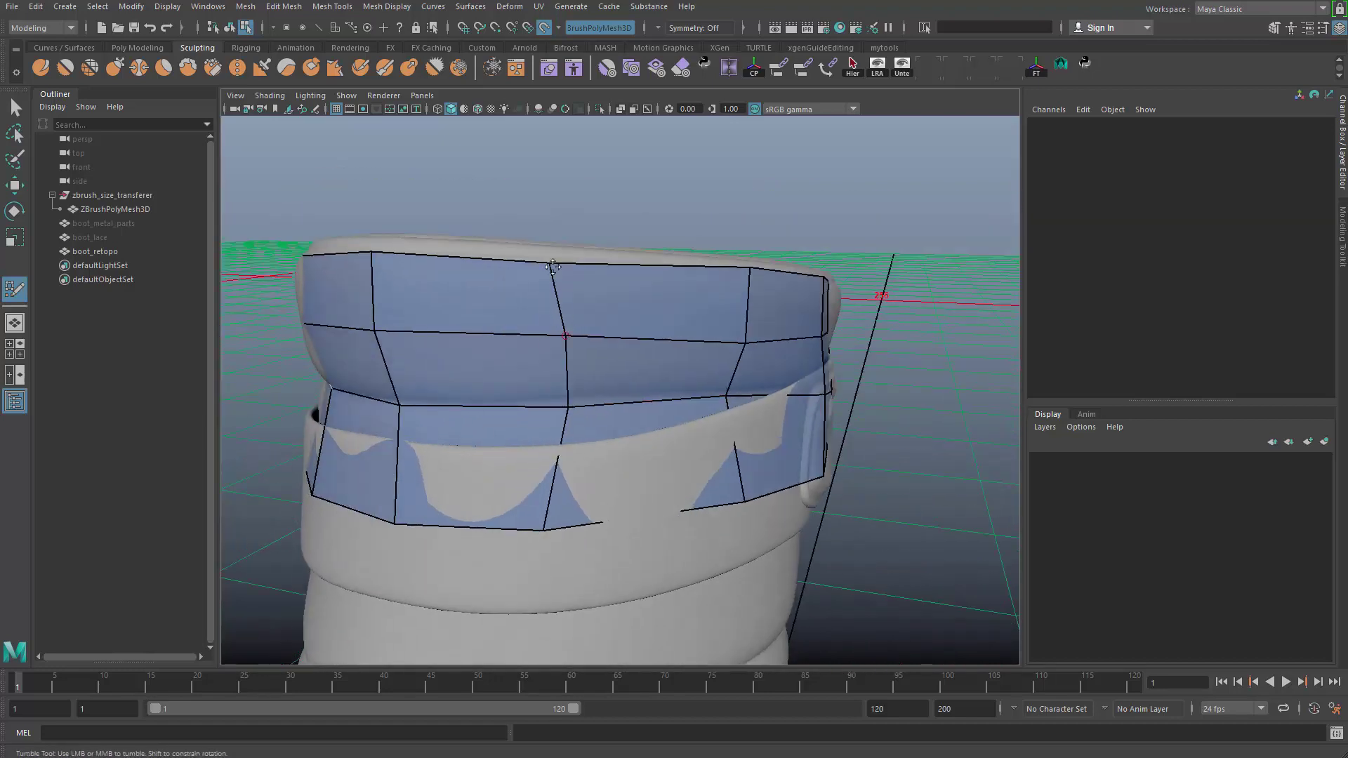
left_click_drag(550, 263, 571, 265)
left_click_drag(543, 528, 574, 525)
- Nudge the top vertex of the column beside the overlap seam on the opposite flap into line
right_click_drag(554, 516, 455, 494, "alt")
left_click_drag(455, 494, 730, 501, "alt")
left_click_drag(632, 484, 653, 442, "alt")
right_click_drag(653, 442, 688, 438, "alt")
left_click_drag(688, 438, 655, 377, "alt")
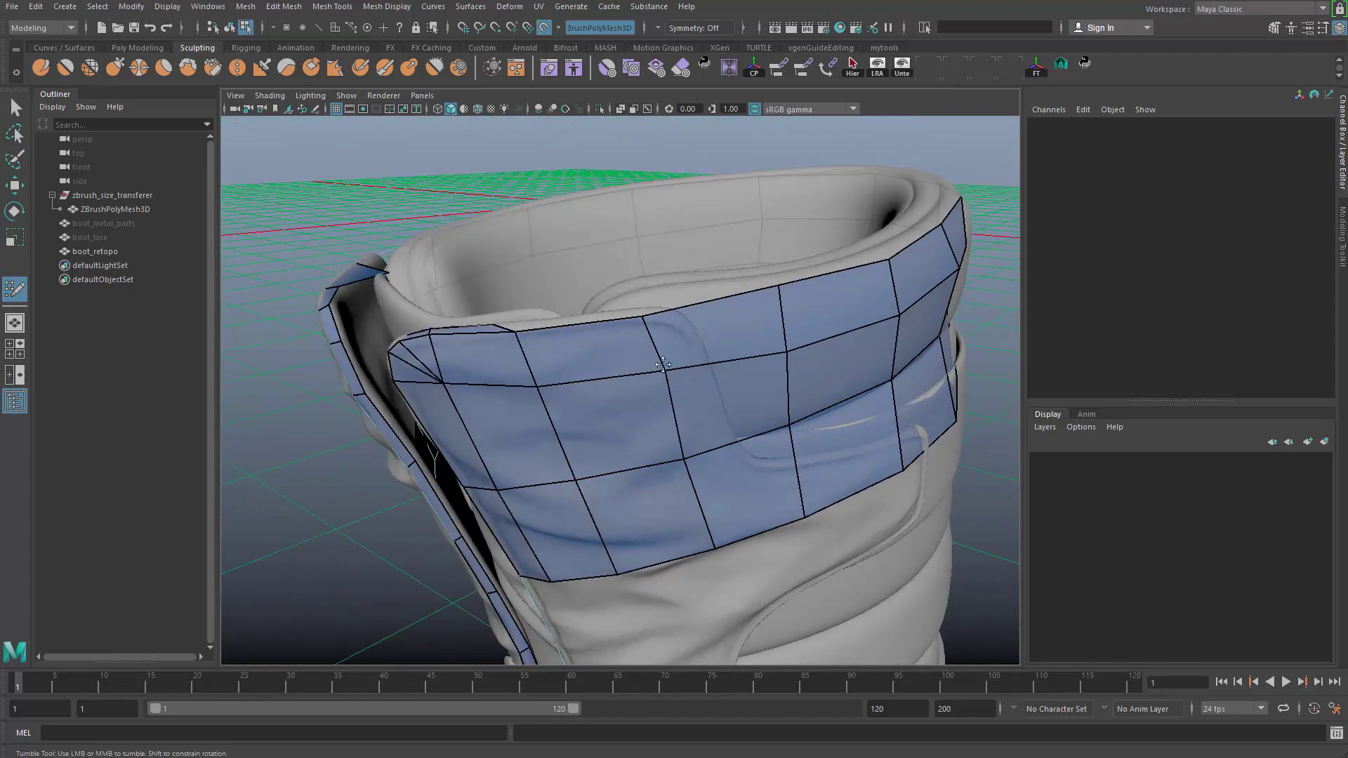
left_click_drag(642, 317, 650, 311)
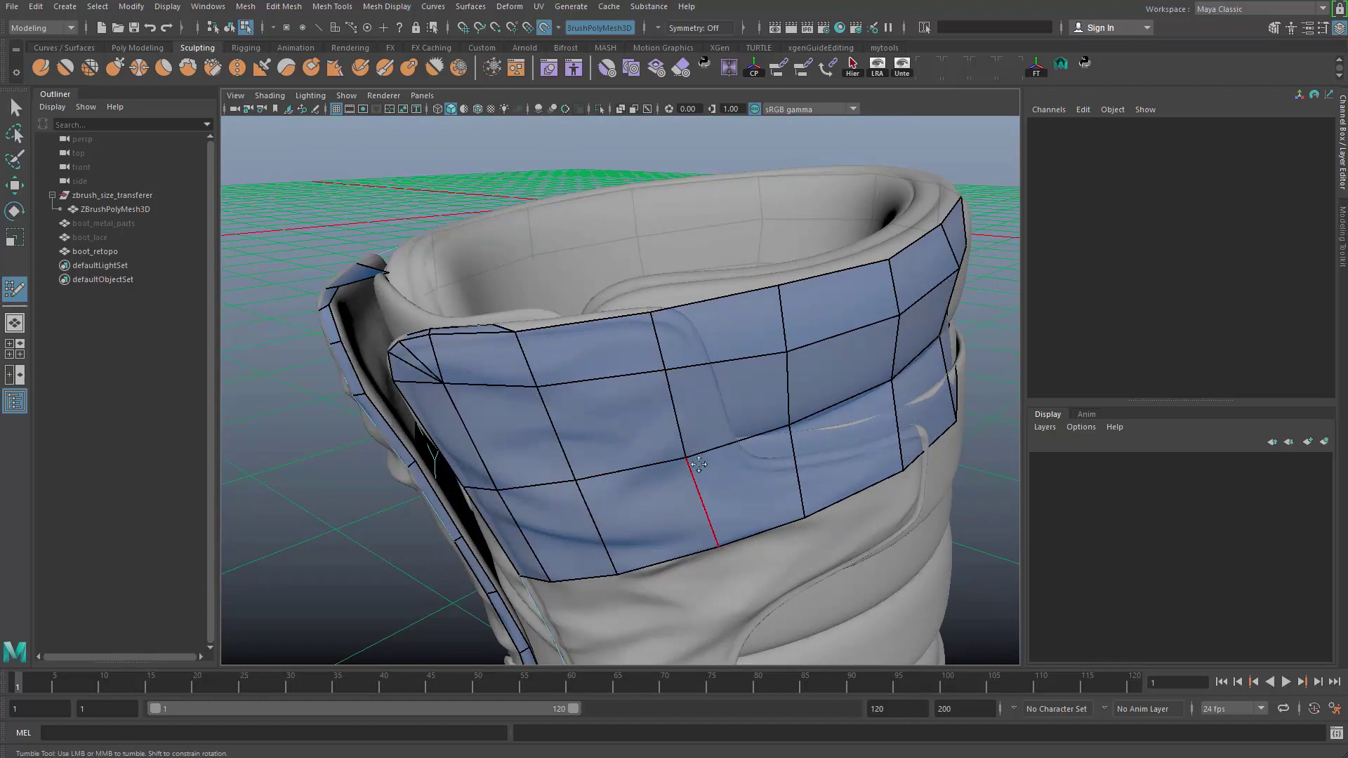
left_click_drag(698, 464, 624, 485, "alt")
left_click_drag(632, 492, 663, 432, "alt")
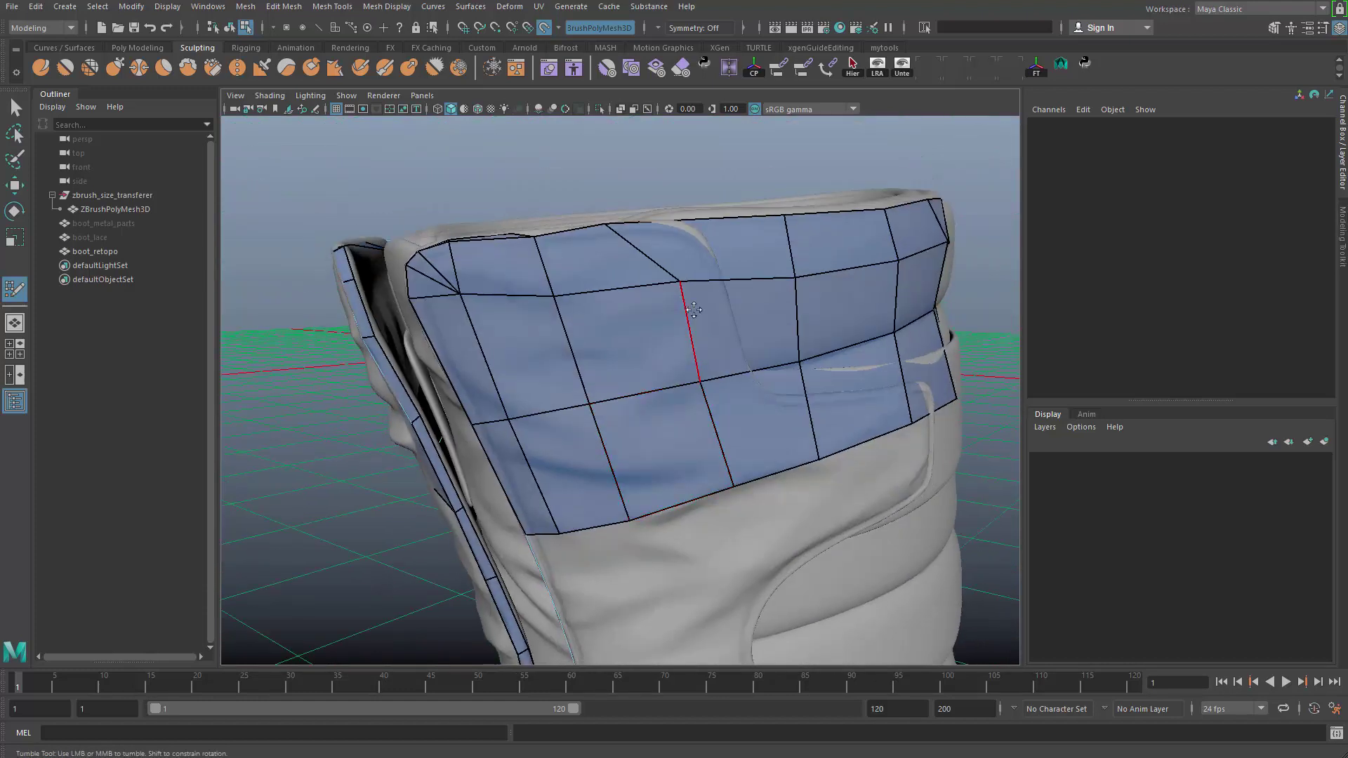
mouse_move(693, 309)
left_mouse_down()
mouse_move(643, 299)
mouse_move(678, 441)
mouse_move(753, 457)
mouse_move(719, 408)
left_mouse_up()
key("ctrl+z")
key("ctrl+z")
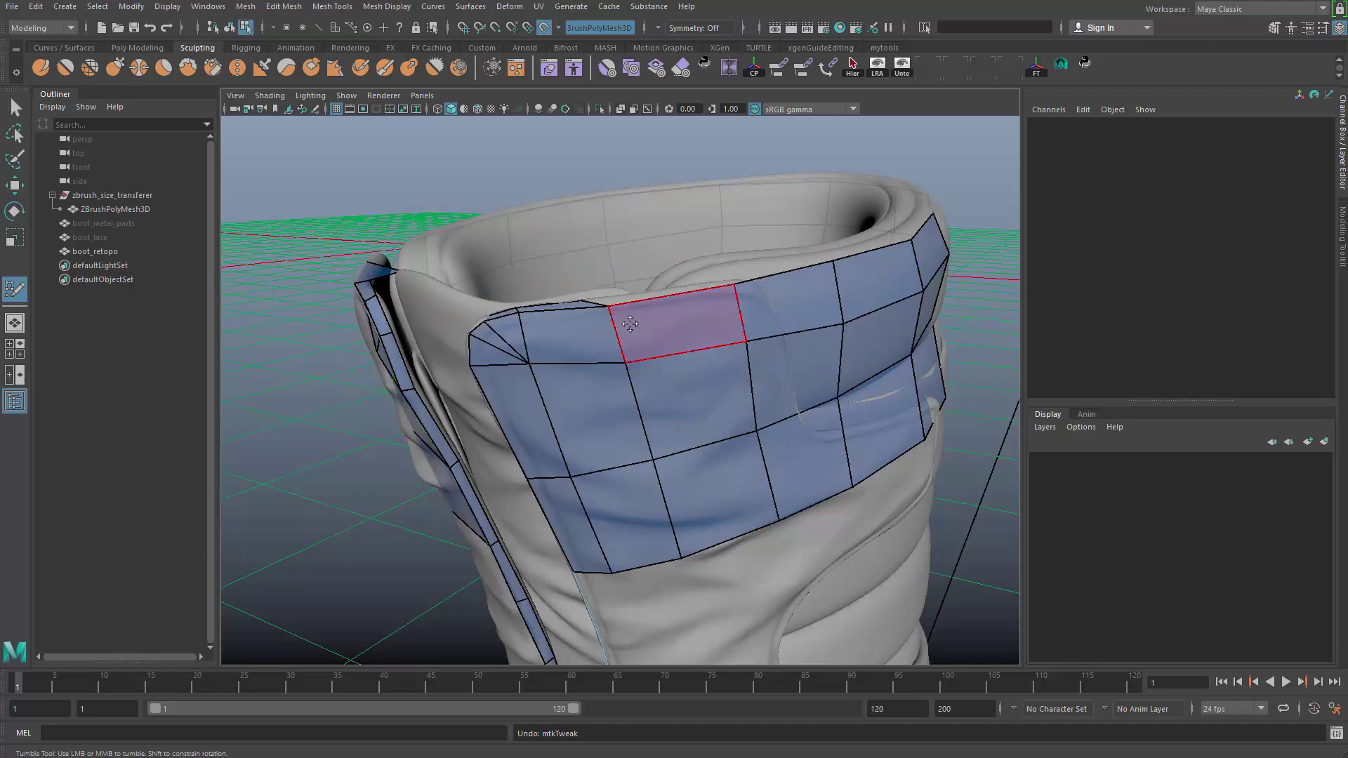
- Move the vertices of the opposite flap's column behind its corner toward the back to even out the quads
left_click_drag(614, 309, 642, 302)
left_click_drag(630, 369, 657, 373)
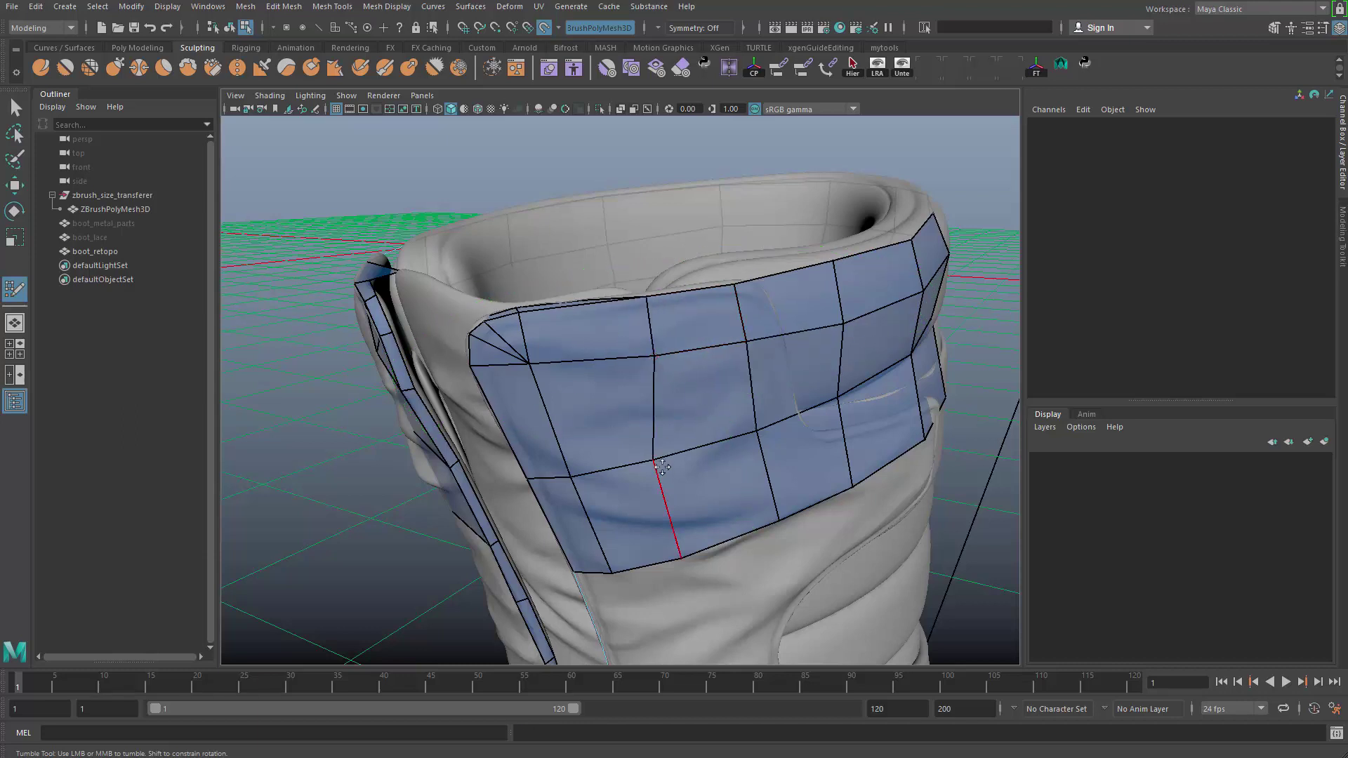
left_click_drag(661, 467, 763, 430, "alt")
left_click_drag(693, 494, 702, 496)
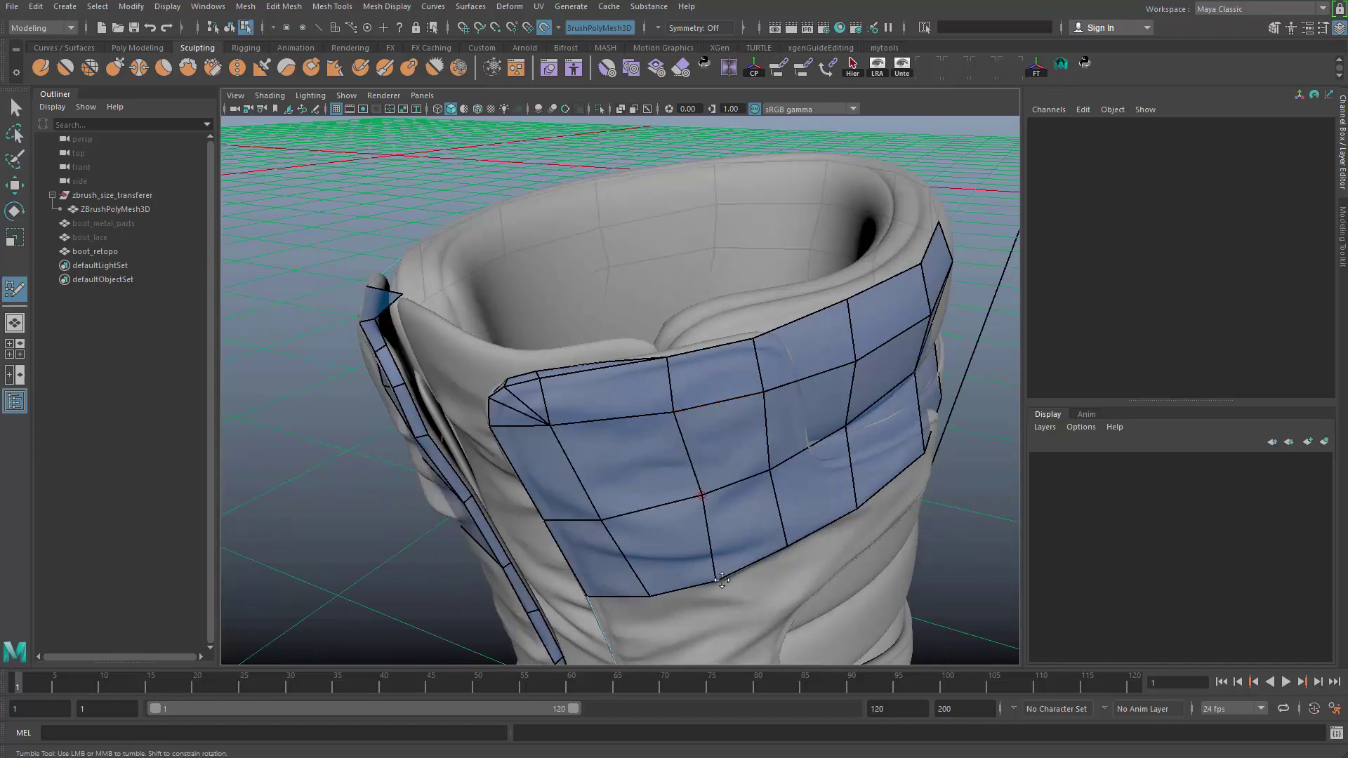
- Pull the inner vertex of the opposite flap's top edge strip outward to widen the strip's last quad
left_click_drag(561, 431, 611, 450, "alt")
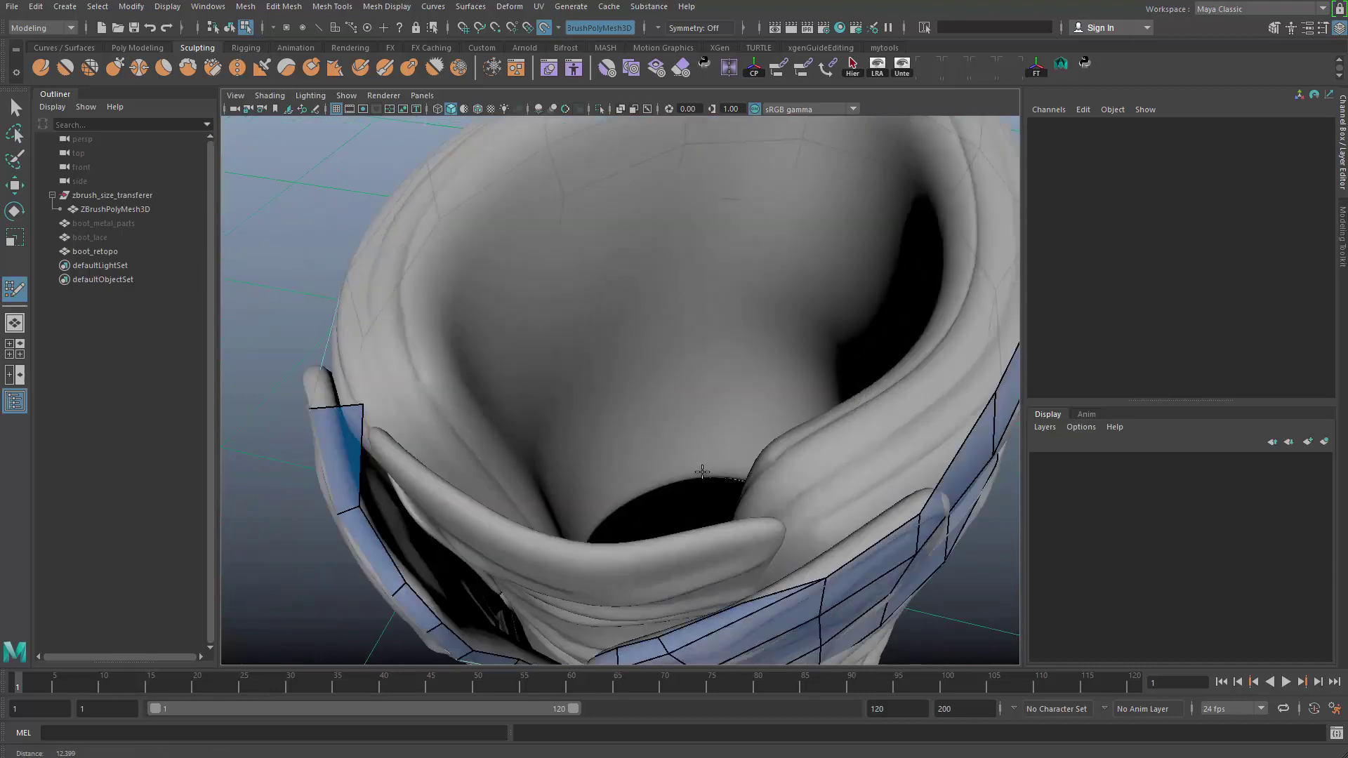
right_click_drag(610, 449, 692, 441, "alt")
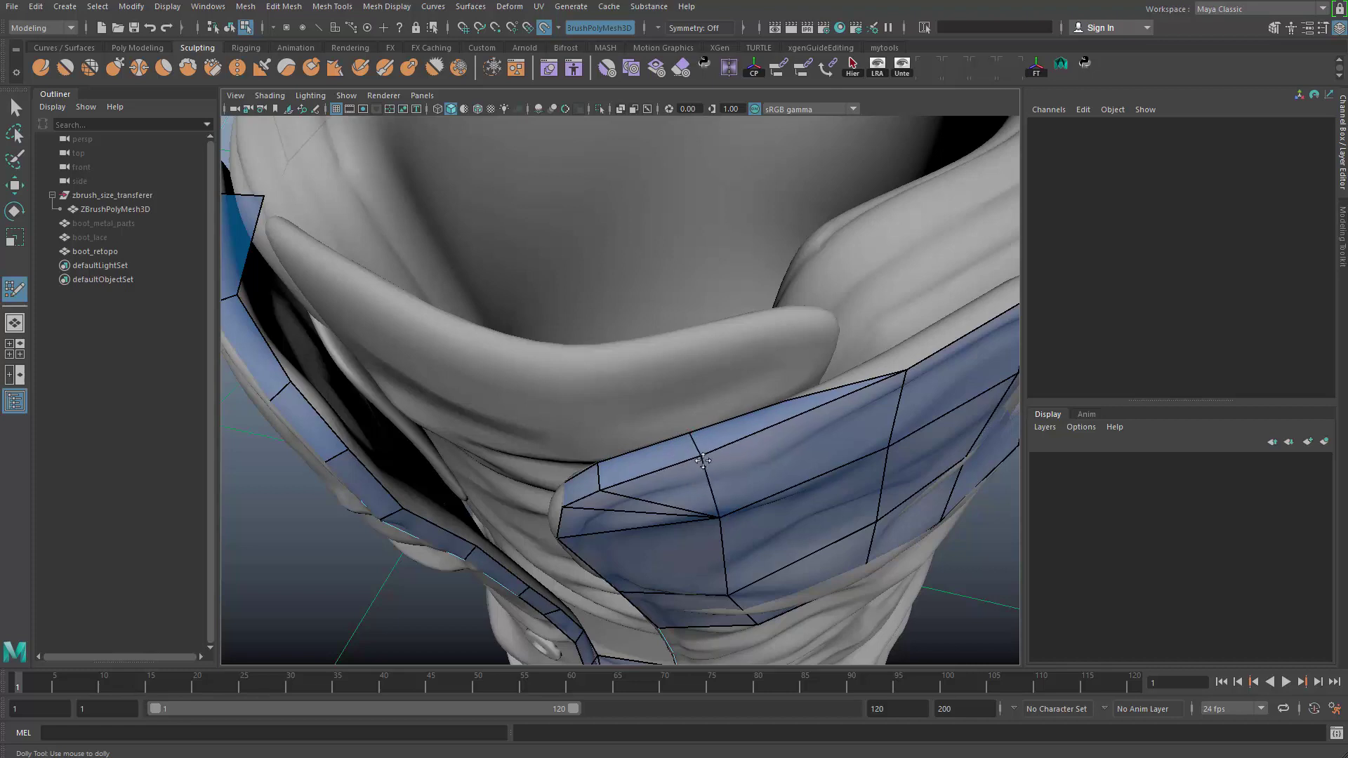
left_click_drag(790, 403, 886, 359)
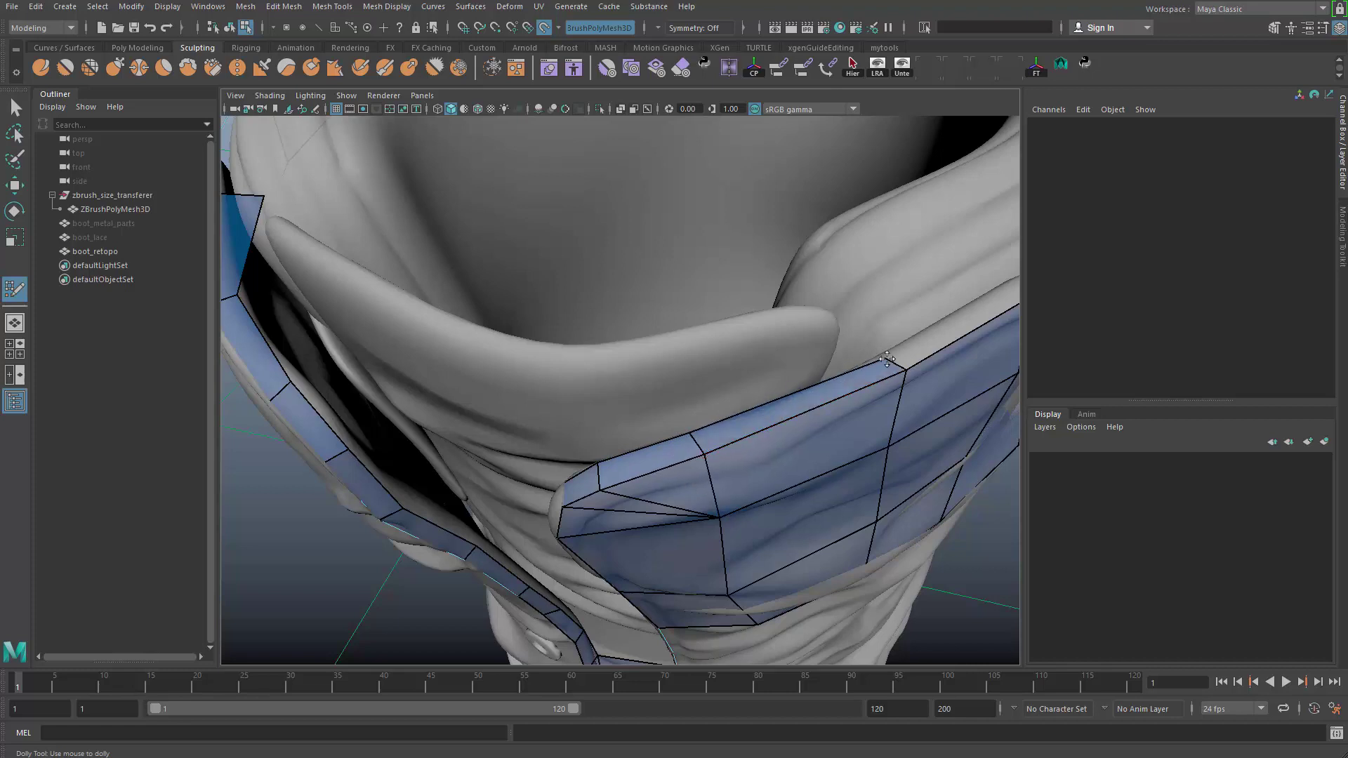
- Fill in quads on the first flap's inner face, attached to the edge strip around its rounded corner
right_click_drag(794, 384, 667, 400, "alt")
left_click_drag(667, 415, 636, 330, "alt")
middle_click_drag(596, 372, 674, 316, "alt")
right_click_drag(652, 358, 713, 369, "alt")
left_click_drag(713, 369, 673, 338, "alt")
left_click_drag(620, 412, 566, 400, "alt")
right_click_drag(565, 400, 534, 368, "alt")
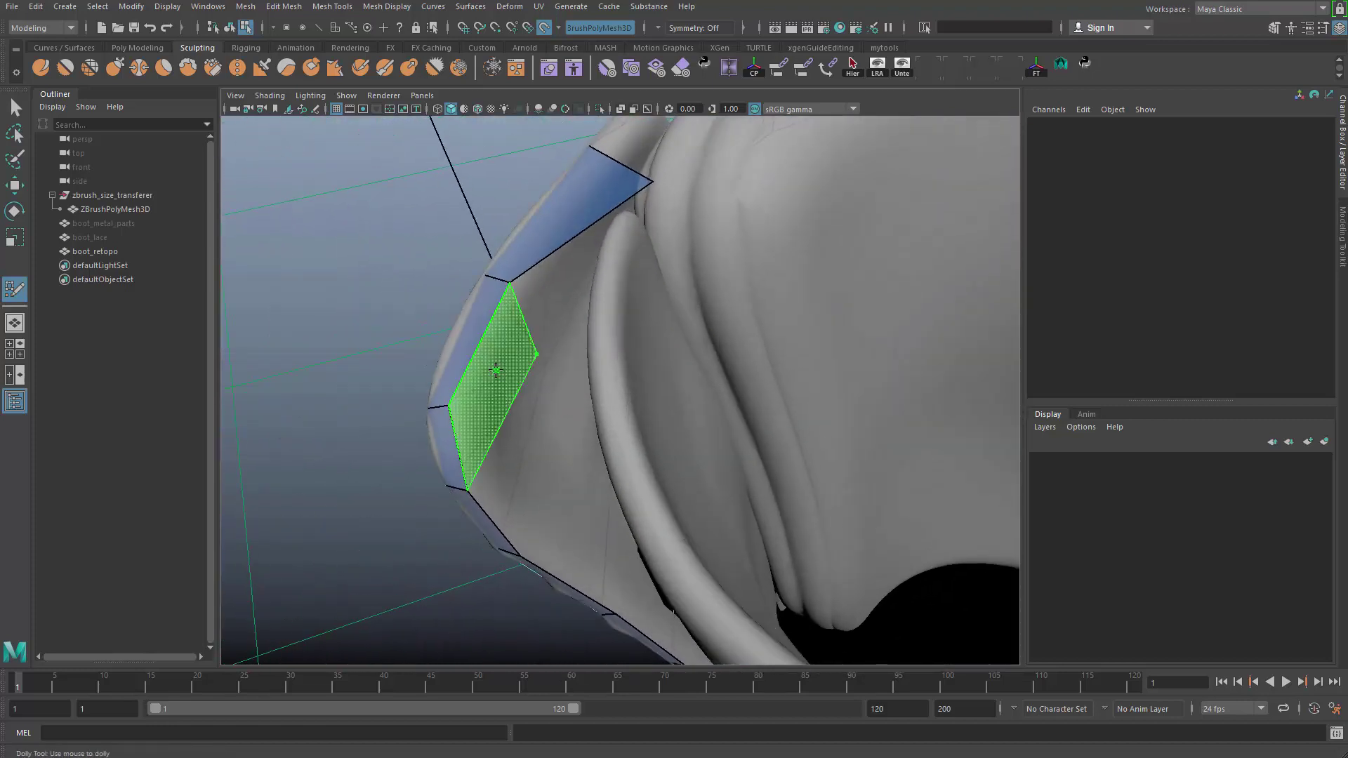
left_click(502, 372, "shift")
left_click(544, 456, "shift")
left_click_drag(562, 496, 691, 516, "alt")
left_click(622, 542, "shift")
- Extrude the end edge of the first flap's inner-face quads into a new quad and fit its corners to the edge strip
right_click_drag(692, 515, 729, 475, "alt")
left_click_drag(728, 475, 701, 444, "alt")
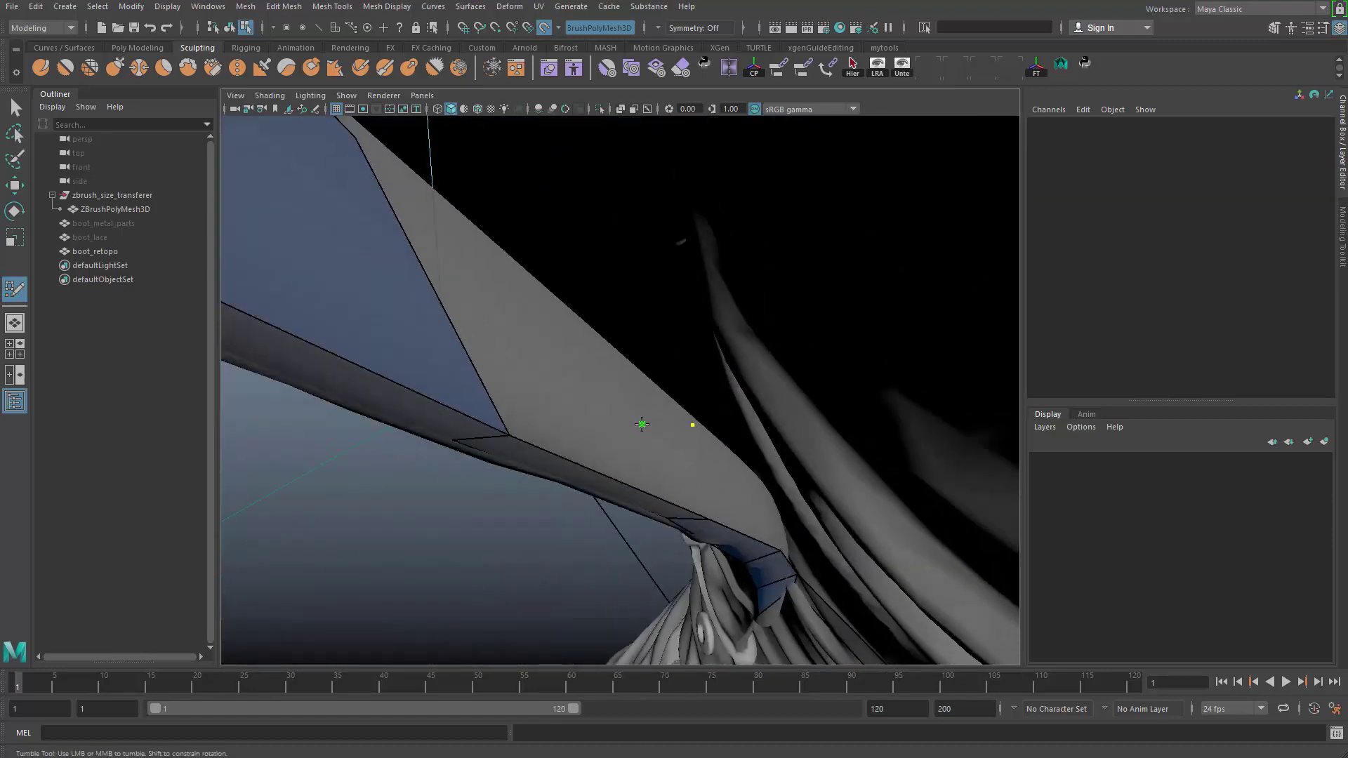
right_click_drag(626, 425, 623, 458, "alt")
left_click_drag(654, 507, 588, 415, "alt")
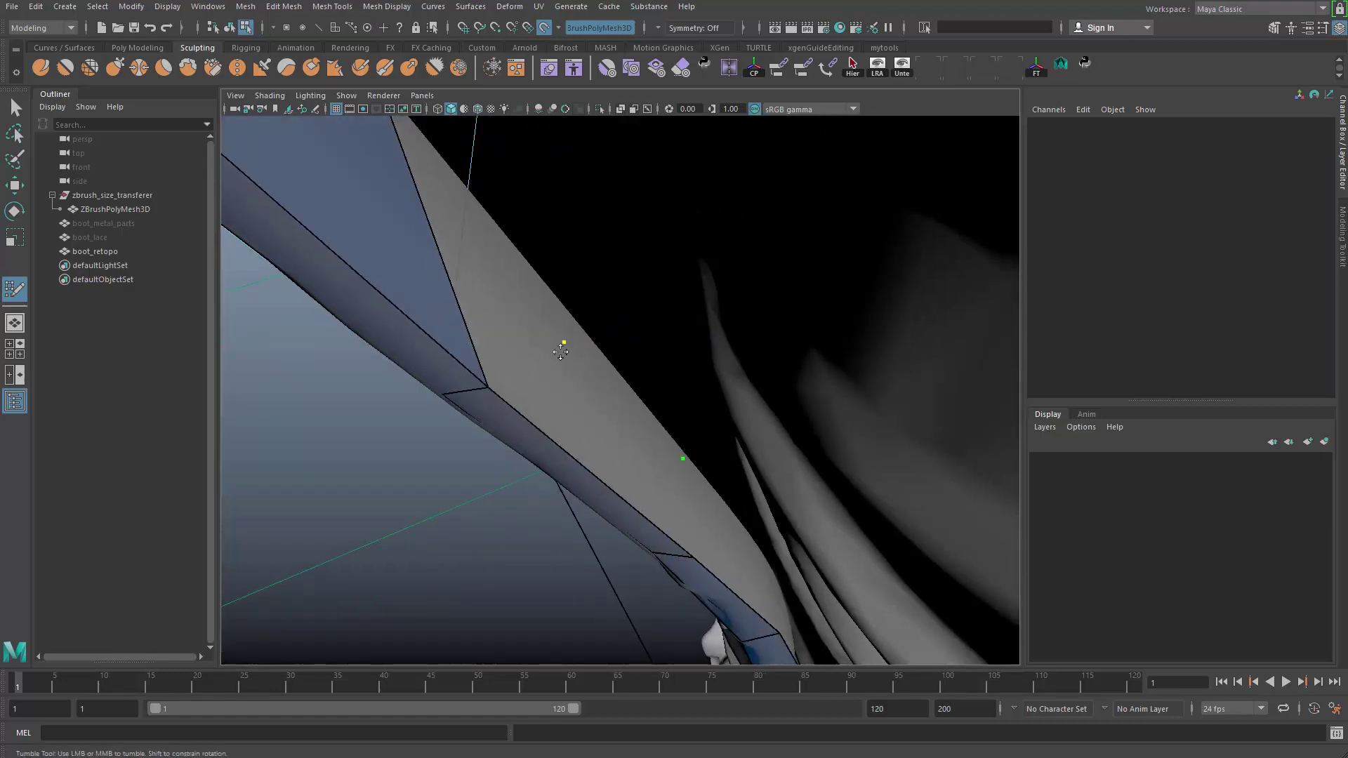
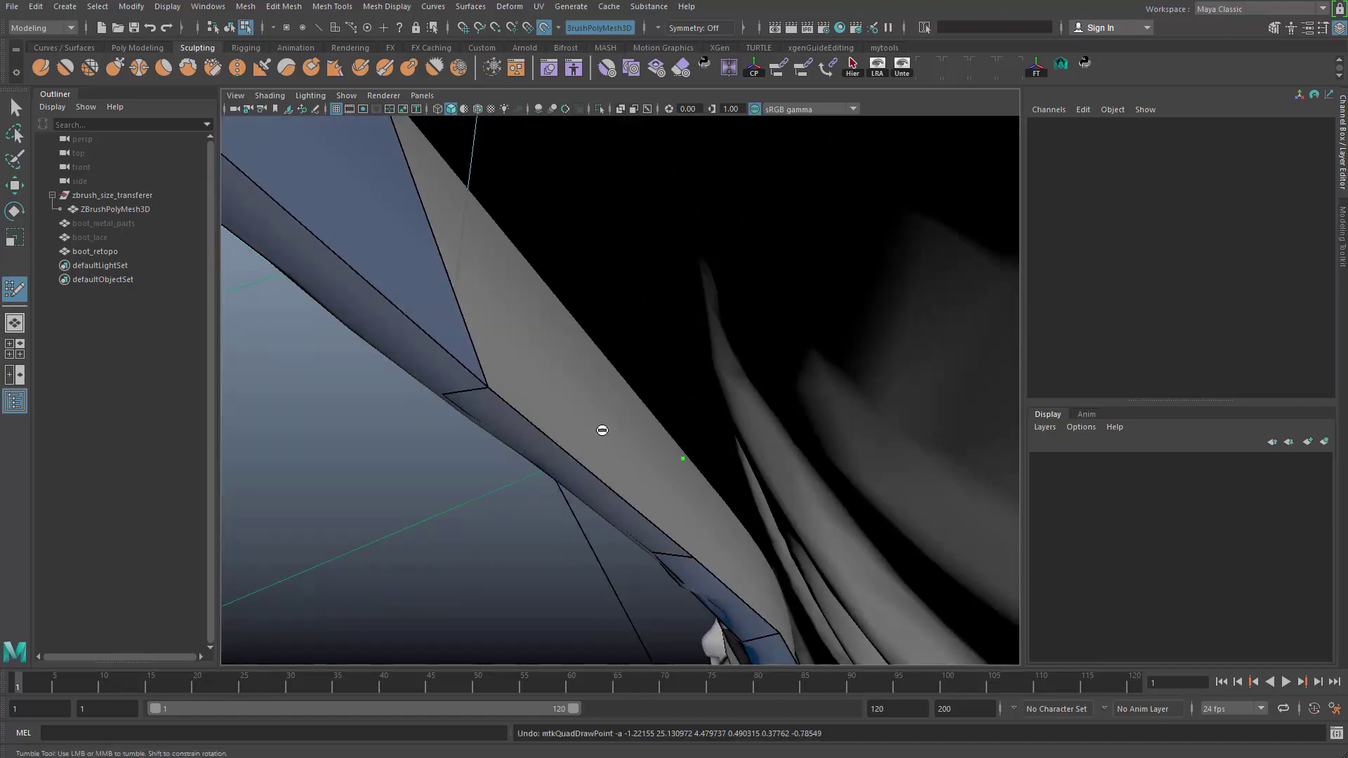
middle_click_drag(601, 430, 516, 398, "alt")
left_click_drag(516, 399, 586, 440, "shift")
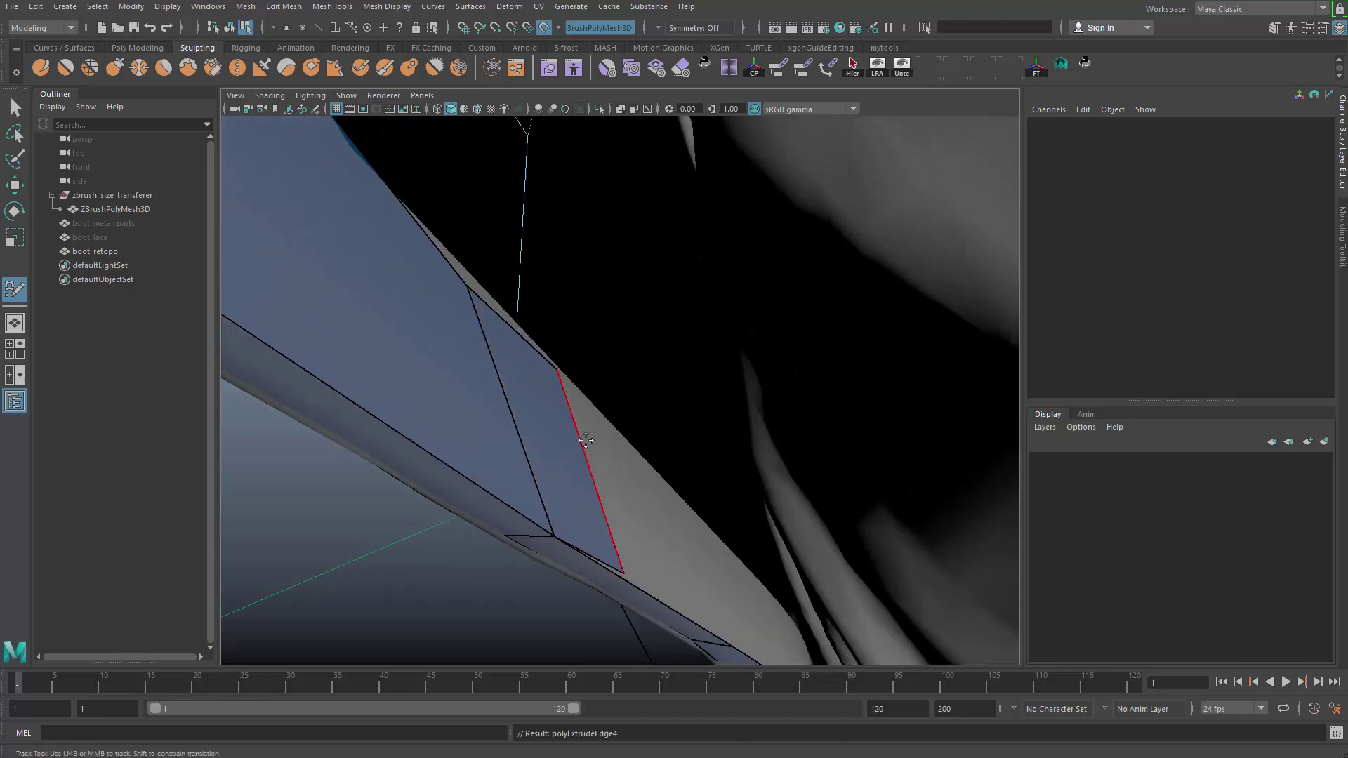
left_click_drag(562, 370, 701, 526)
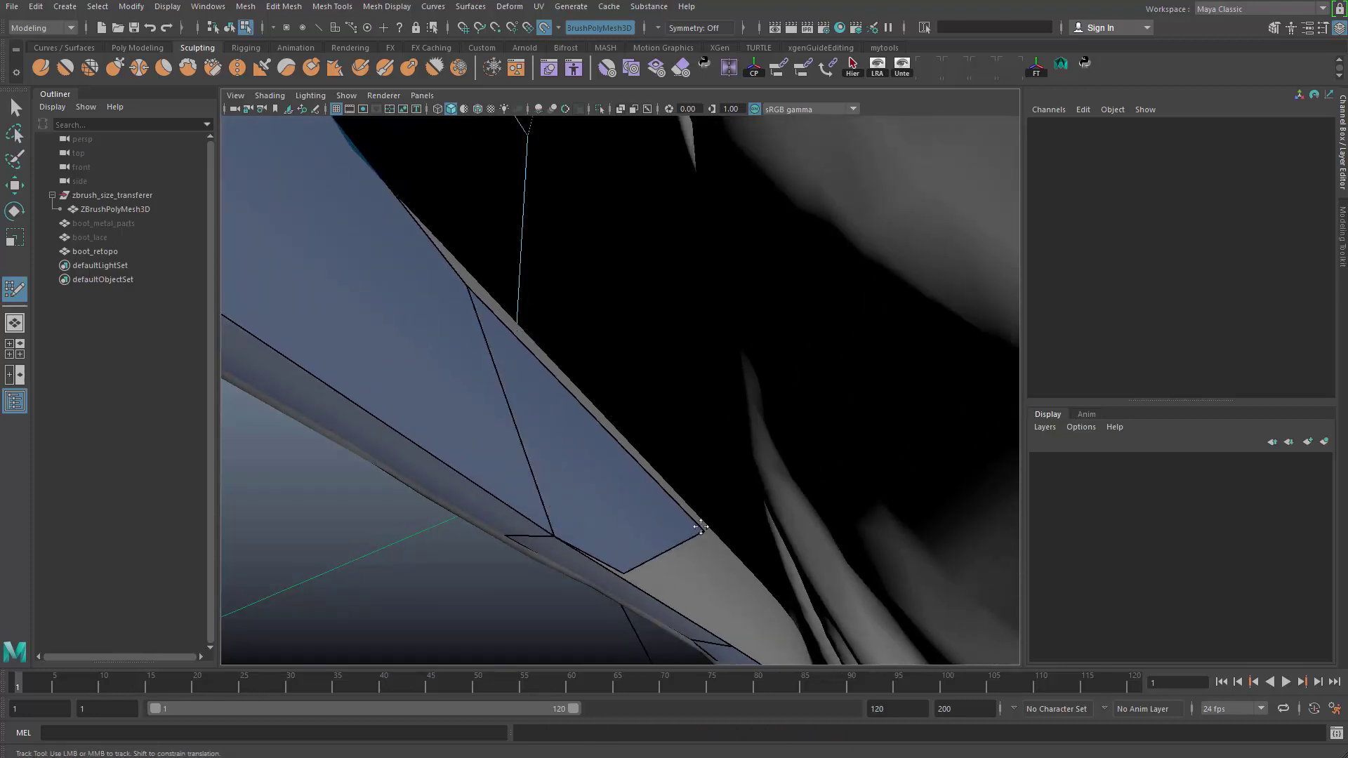
left_click_drag(632, 562, 712, 613, "shift")
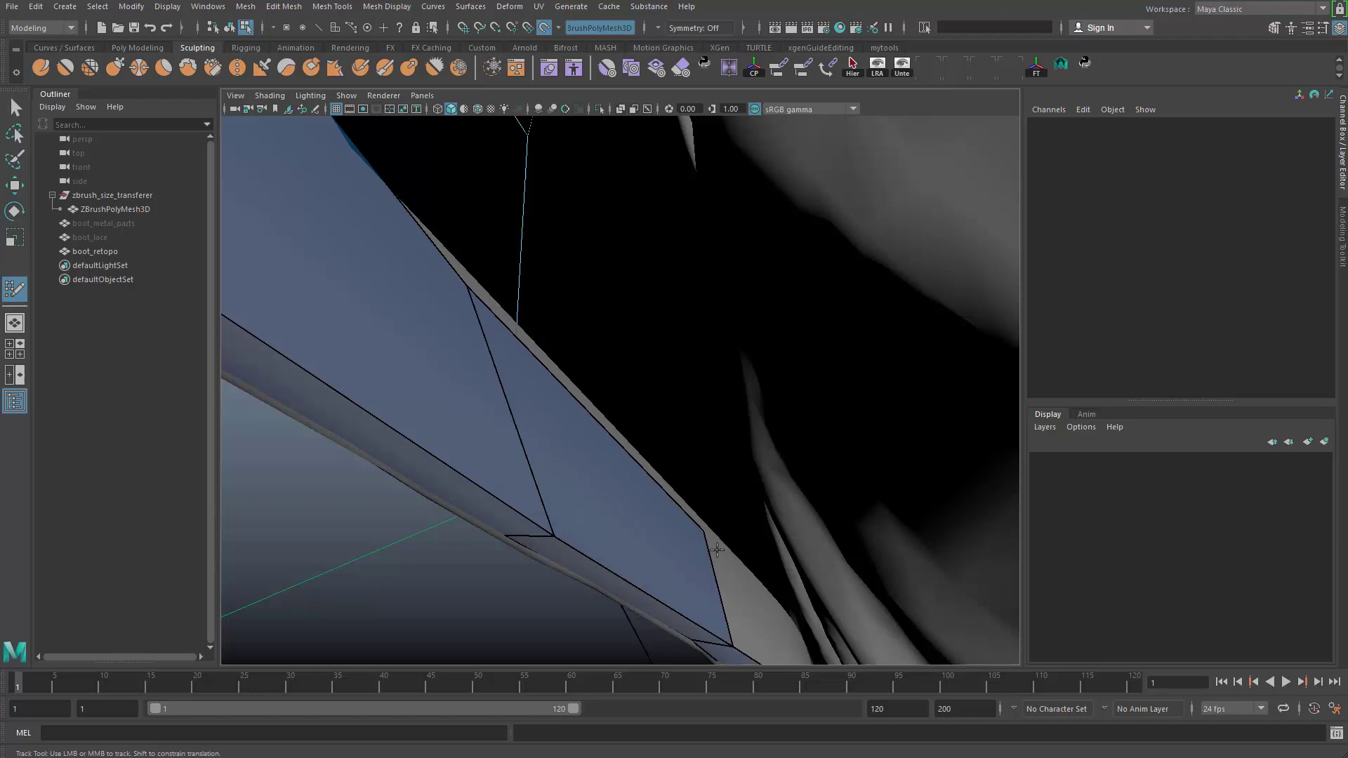
- Continue the first flap's inner-face row of quads further down alongside its edge strip
left_click_drag(701, 573, 710, 523, "alt")
right_click_drag(710, 523, 618, 370, "alt")
left_click_drag(618, 371, 667, 432, "alt")
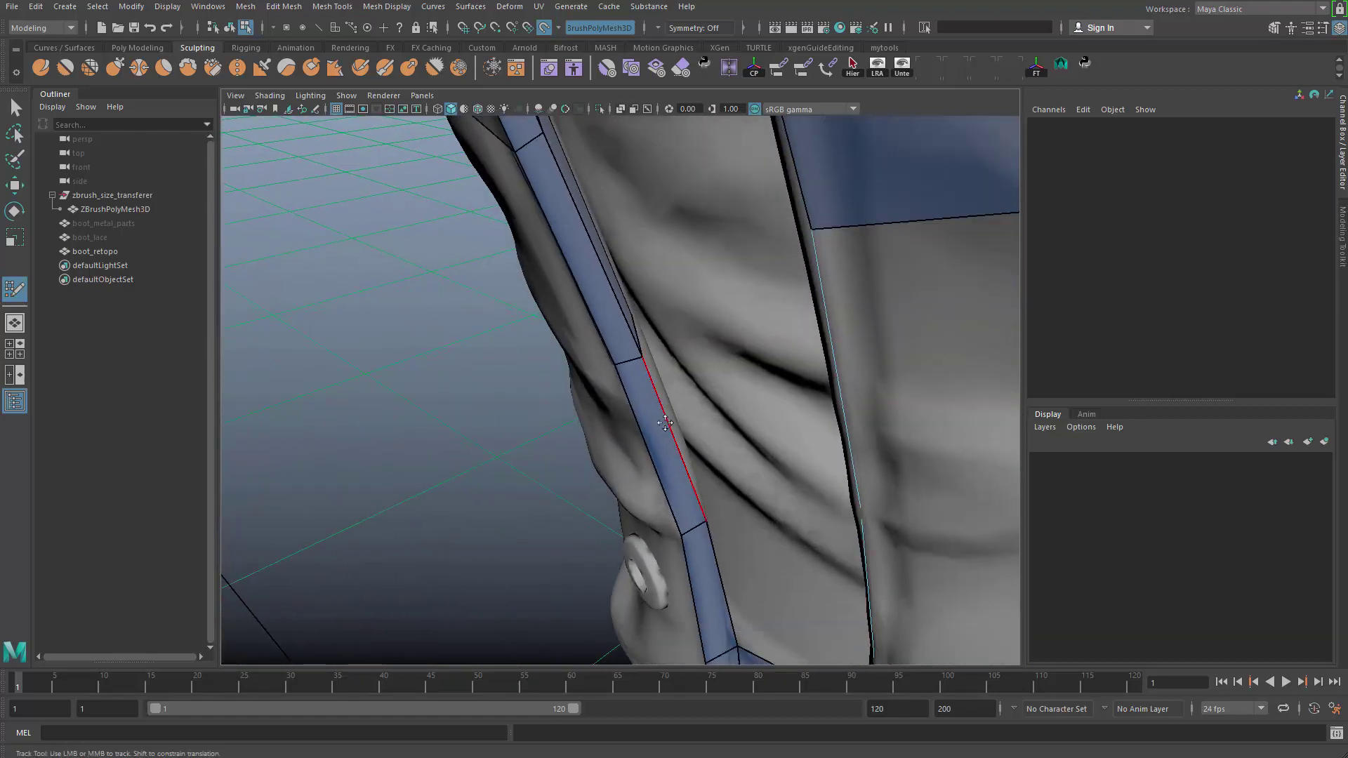
right_click_drag(667, 431, 659, 329, "alt")
left_click_drag(659, 328, 627, 217, "alt")
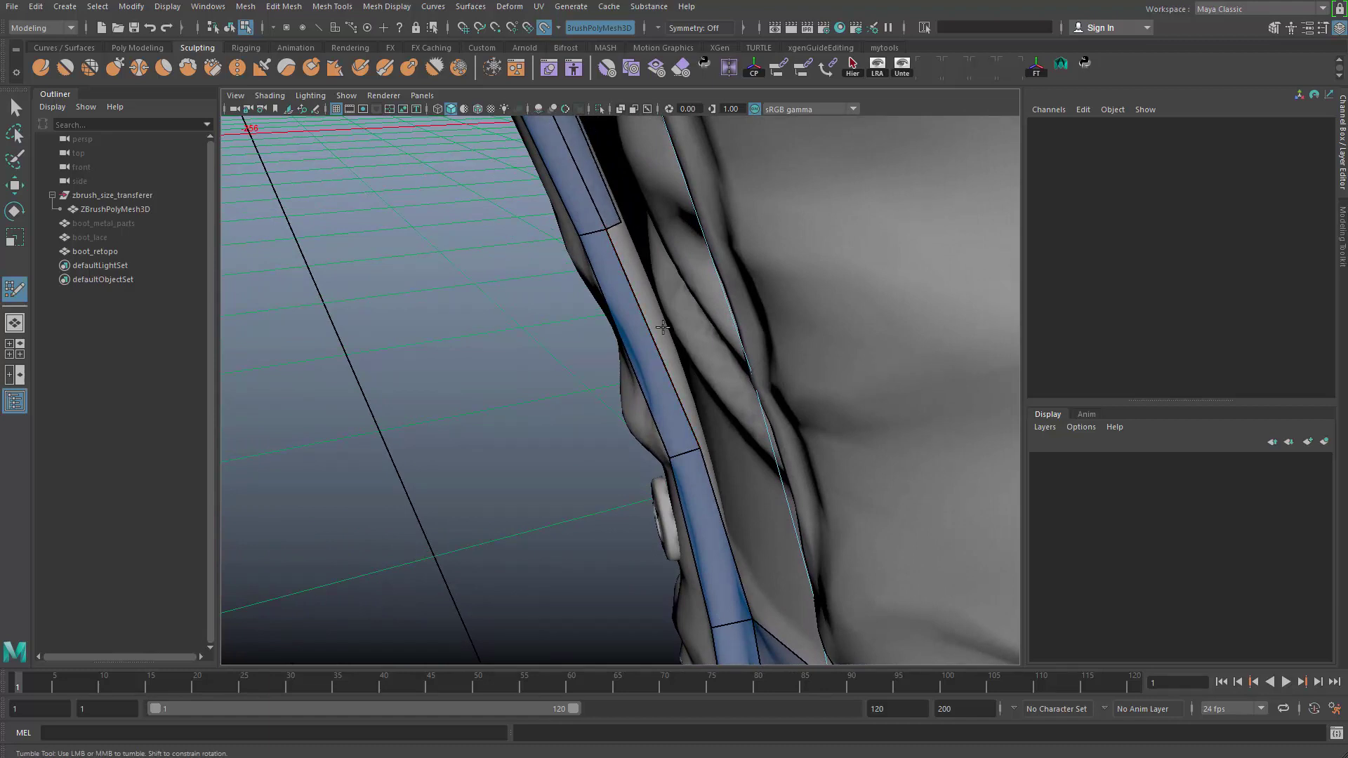
right_click_drag(662, 327, 704, 390, "alt")
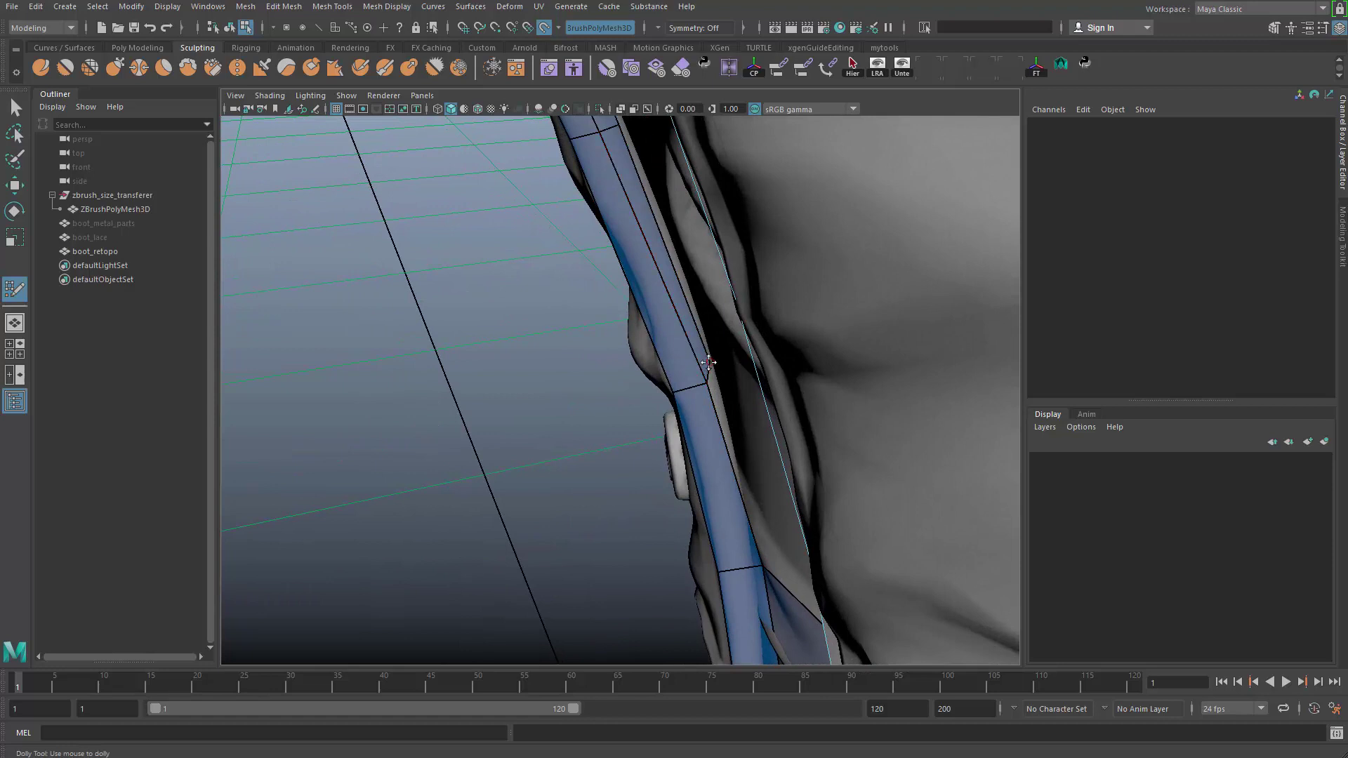
left_click_drag(713, 377, 607, 306, "alt")
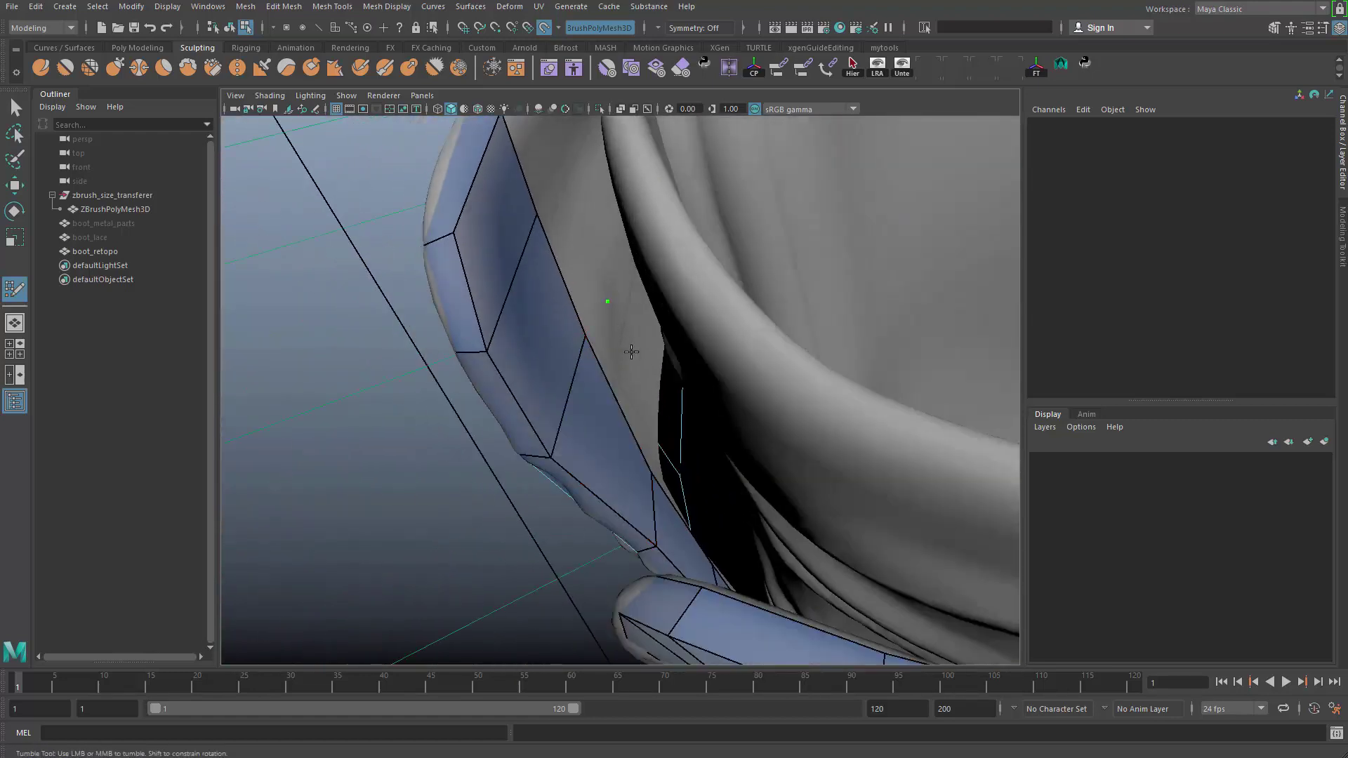
- Place points beside the first flap's inner-face row and fill the topmost quad of a second row toward the tongue
left_click_drag(631, 352, 634, 355, "alt")
key("ctrl+z")
left_click_drag(596, 262, 609, 379, "alt")
middle_click_drag(609, 379, 610, 415, "alt")
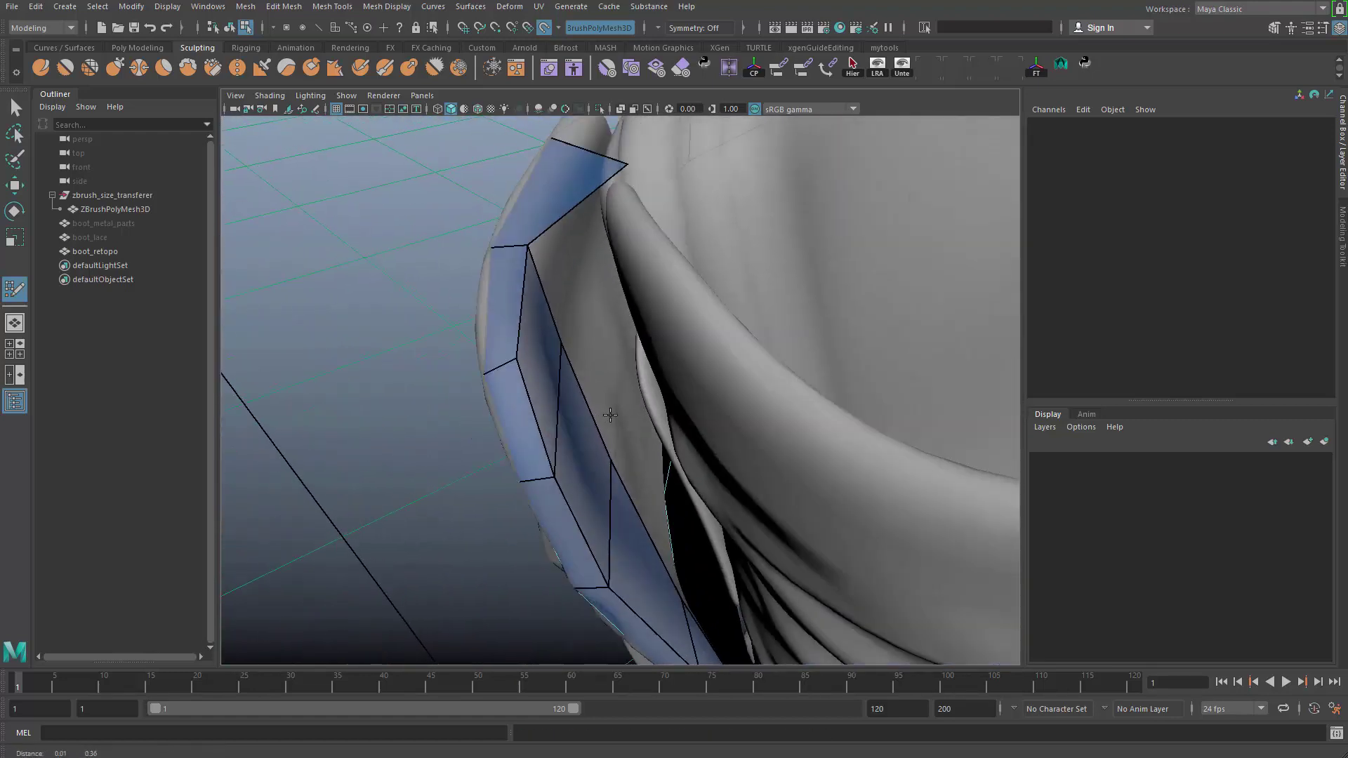
left_click_drag(610, 414, 616, 299, "alt")
left_click(630, 353)
left_click_drag(630, 353, 617, 284, "alt")
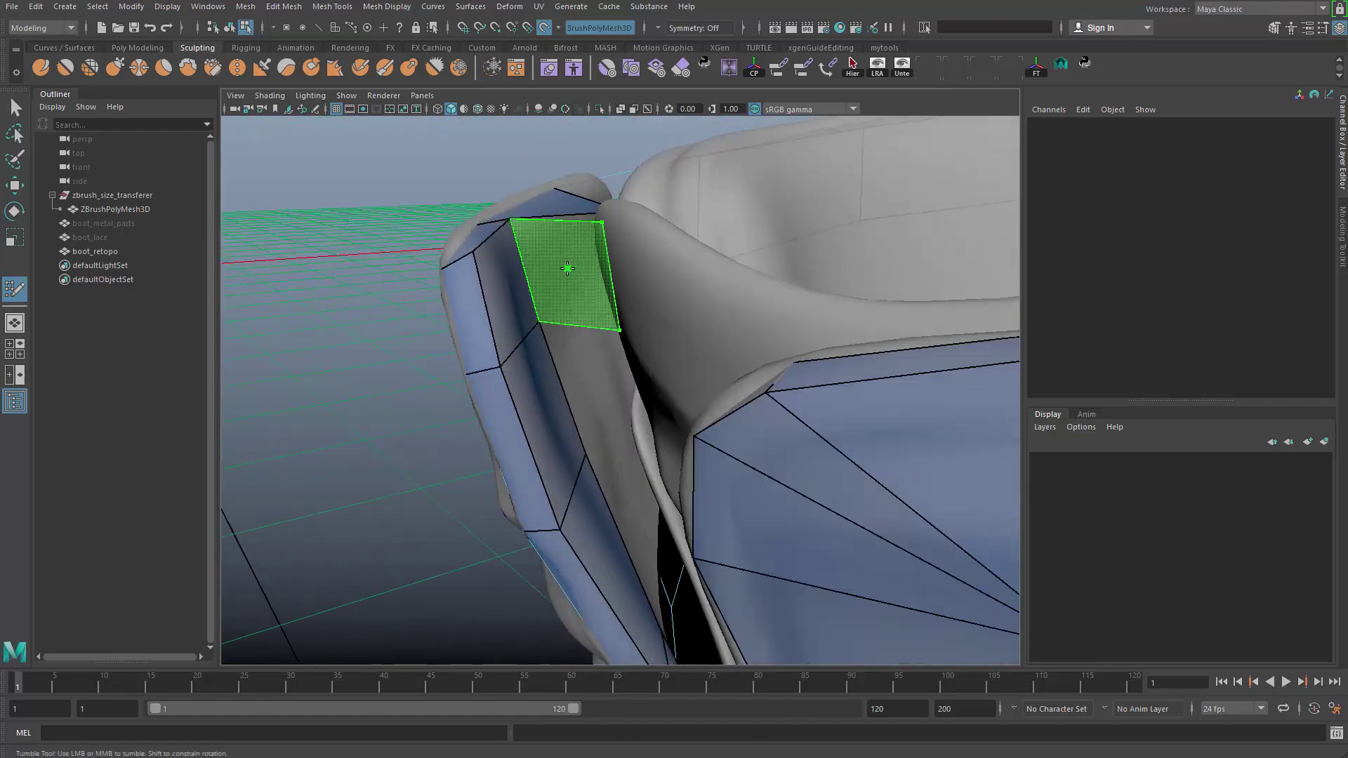
left_click(566, 271, "shift")
left_click_drag(628, 342, 639, 365, "alt")
key("ctrl+z")
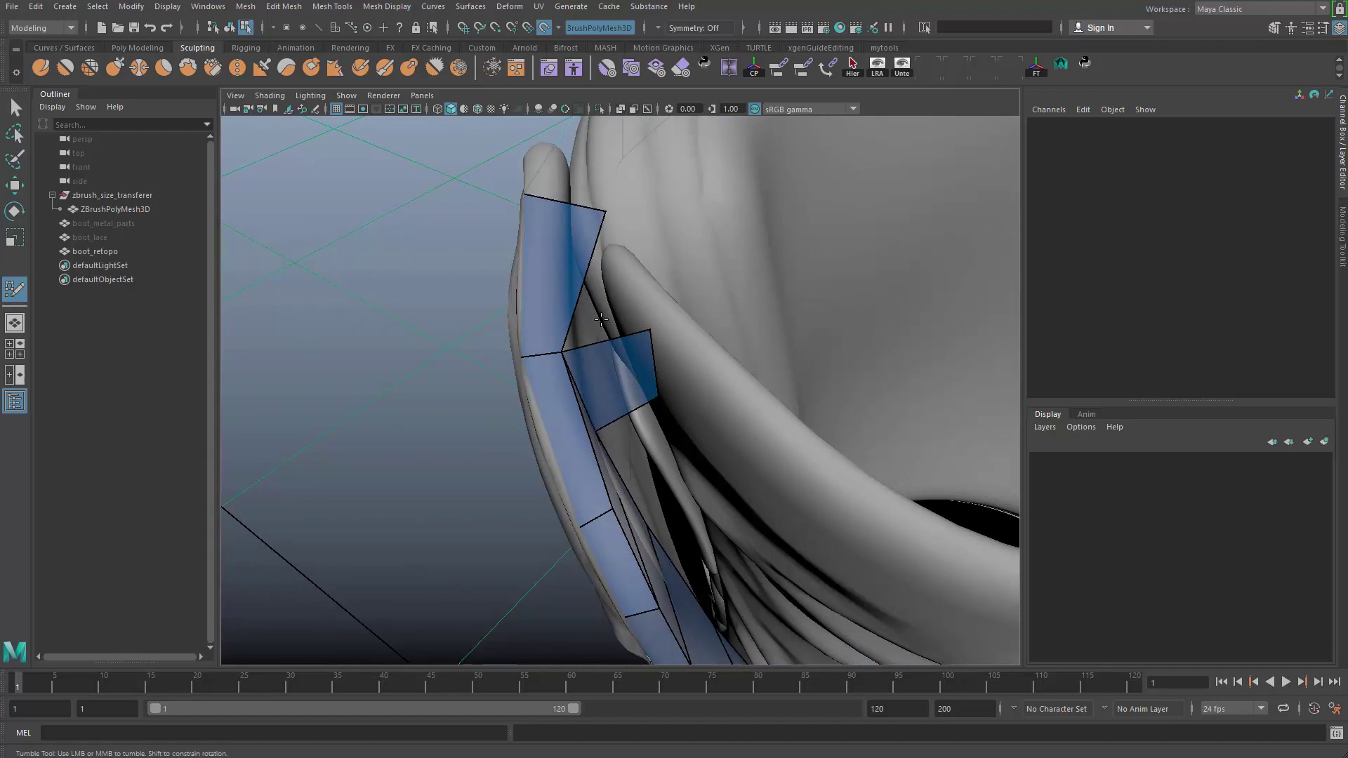
- Extend the second row inside the first flap downward with two more quads attached to the first row
left_click_drag(597, 334, 554, 475, "alt")
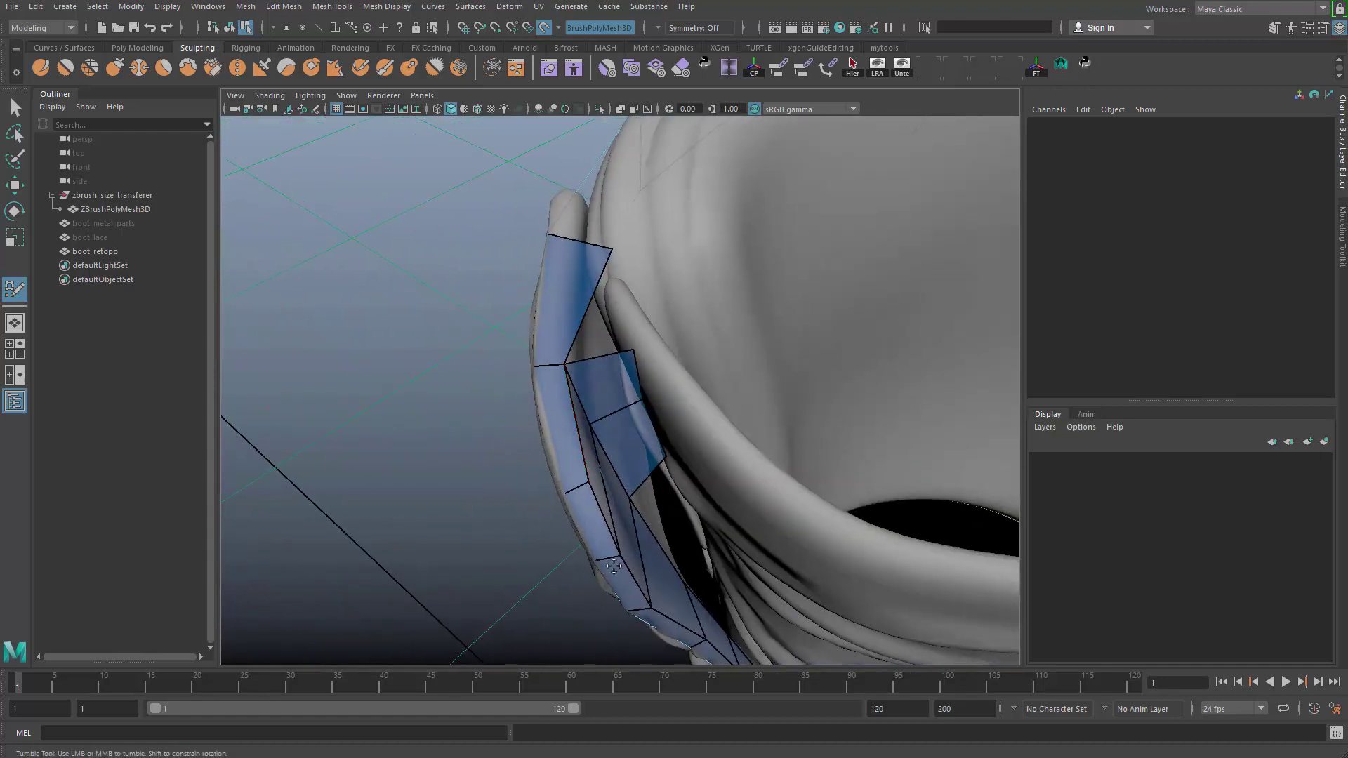
left_click_drag(614, 566, 625, 357, "alt")
right_click_drag(618, 435, 662, 440, "alt")
left_click_drag(662, 439, 671, 574, "alt")
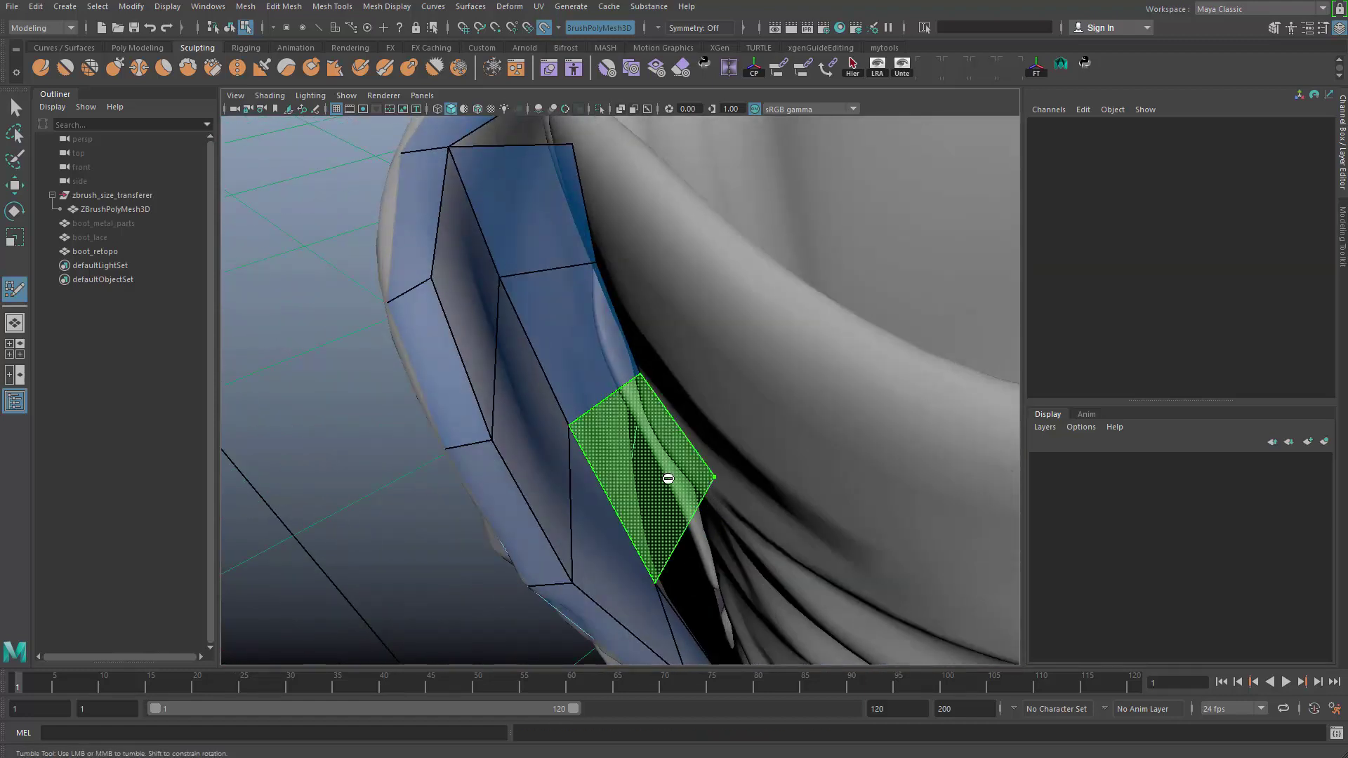
mouse_move(711, 481)
left_mouse_down("alt")
mouse_move(700, 445)
mouse_move(670, 467)
left_mouse_up("alt")
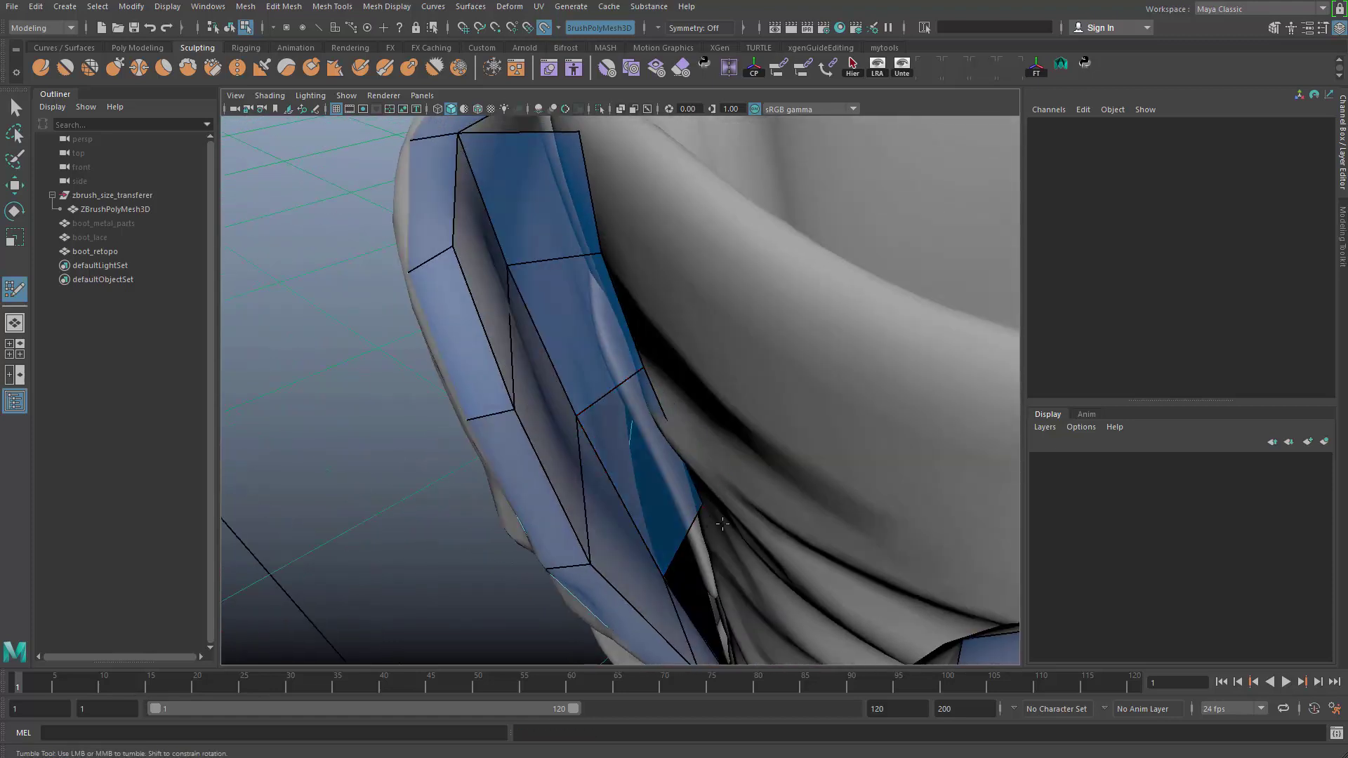
mouse_move(722, 523)
left_mouse_down("alt")
mouse_move(707, 548)
mouse_move(711, 482)
mouse_move(663, 397)
left_mouse_up("alt")
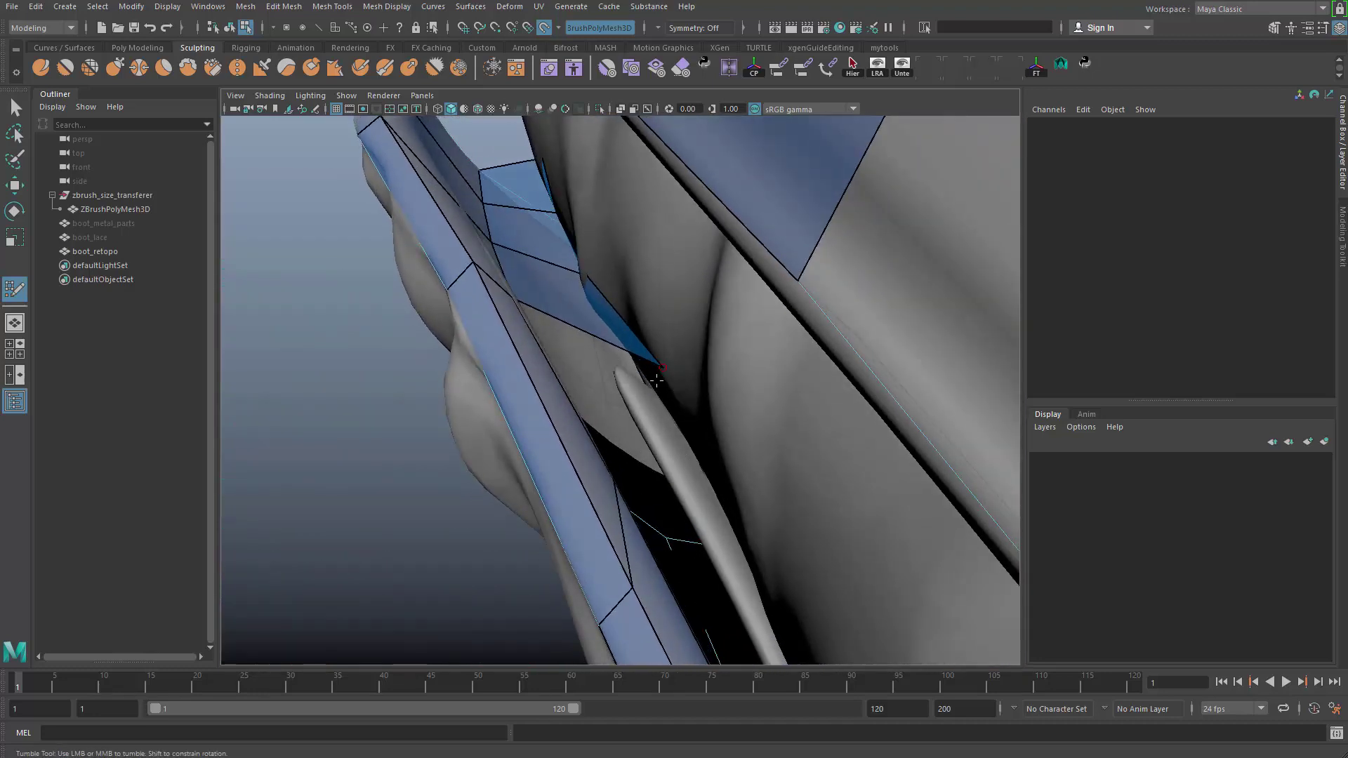
- Place points on the tongue beside the first flap's edge and fill a quad there
left_click_drag(846, 444, 643, 444, "alt")
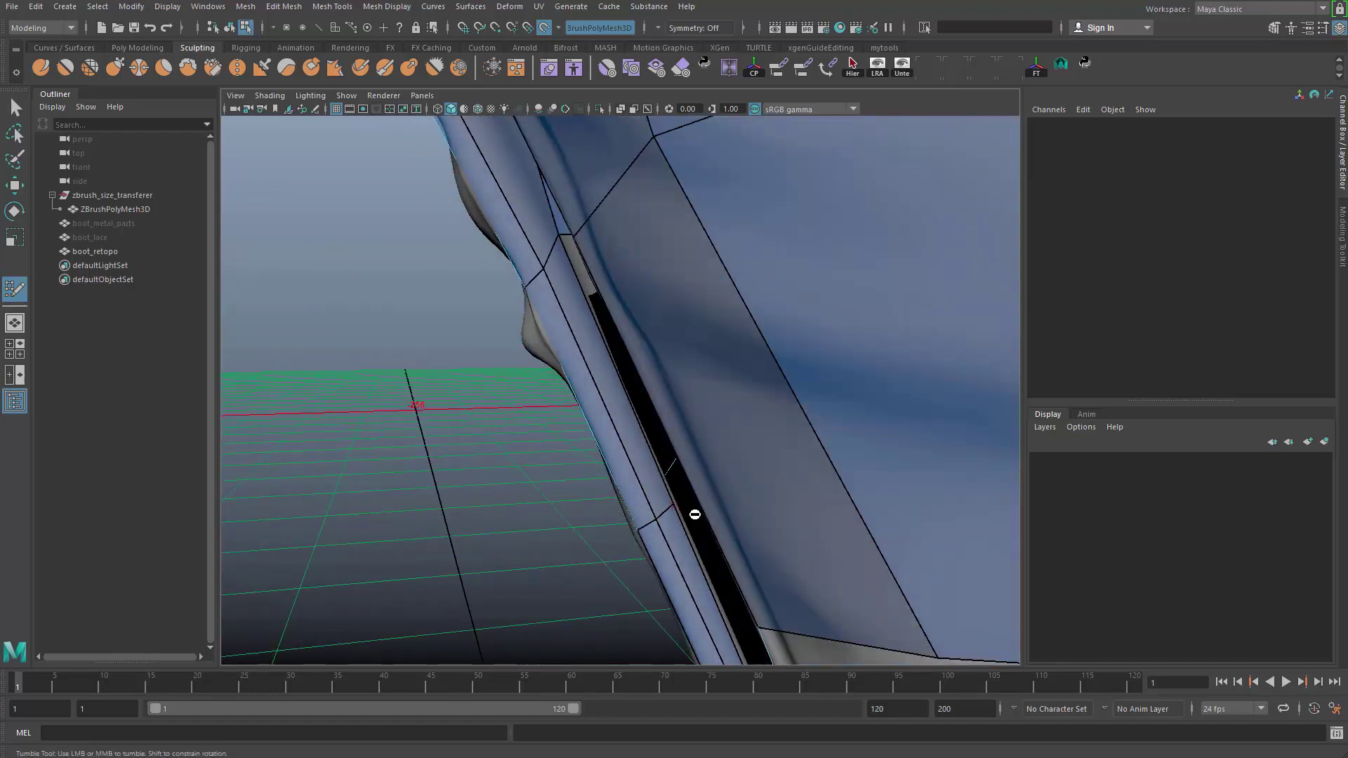
left_click_drag(694, 514, 790, 471, "alt")
left_click_drag(767, 341, 729, 137, "alt")
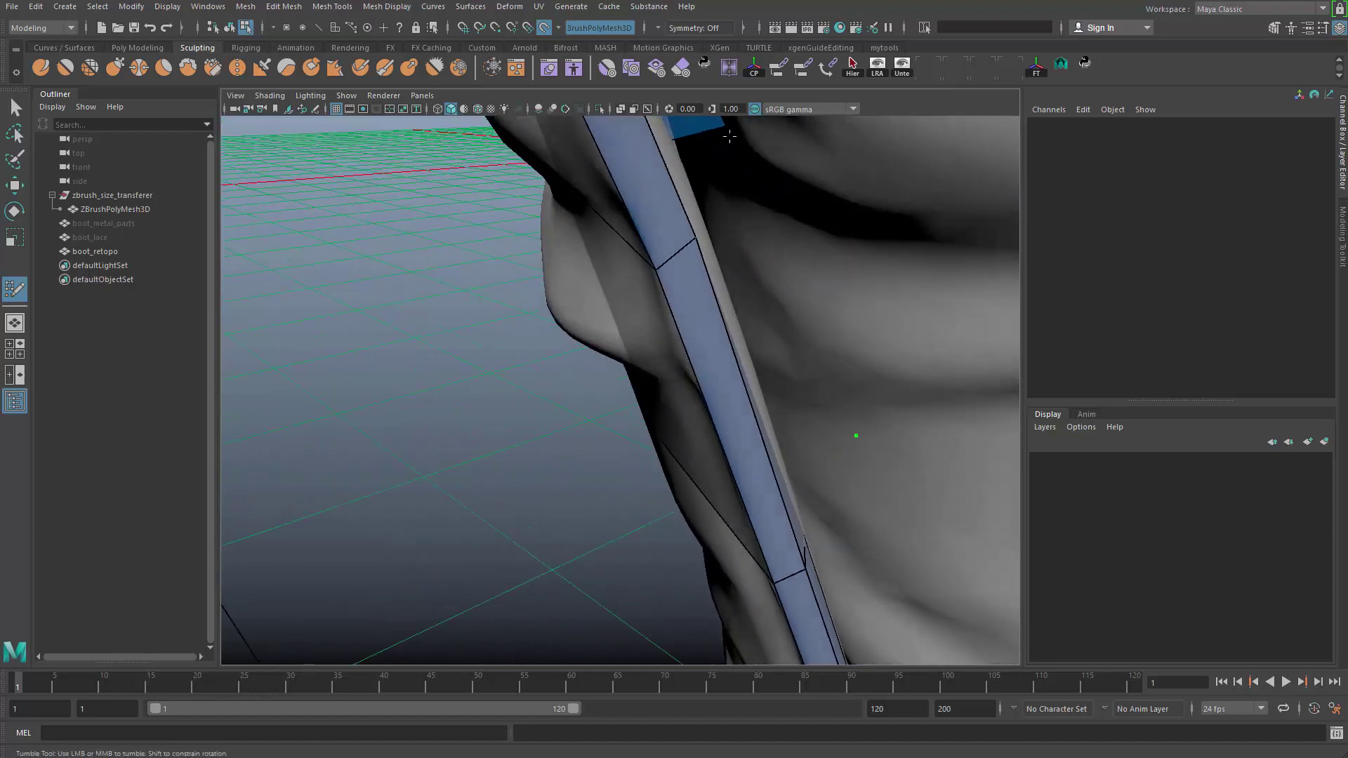
left_click_drag(802, 257, 749, 479, "alt")
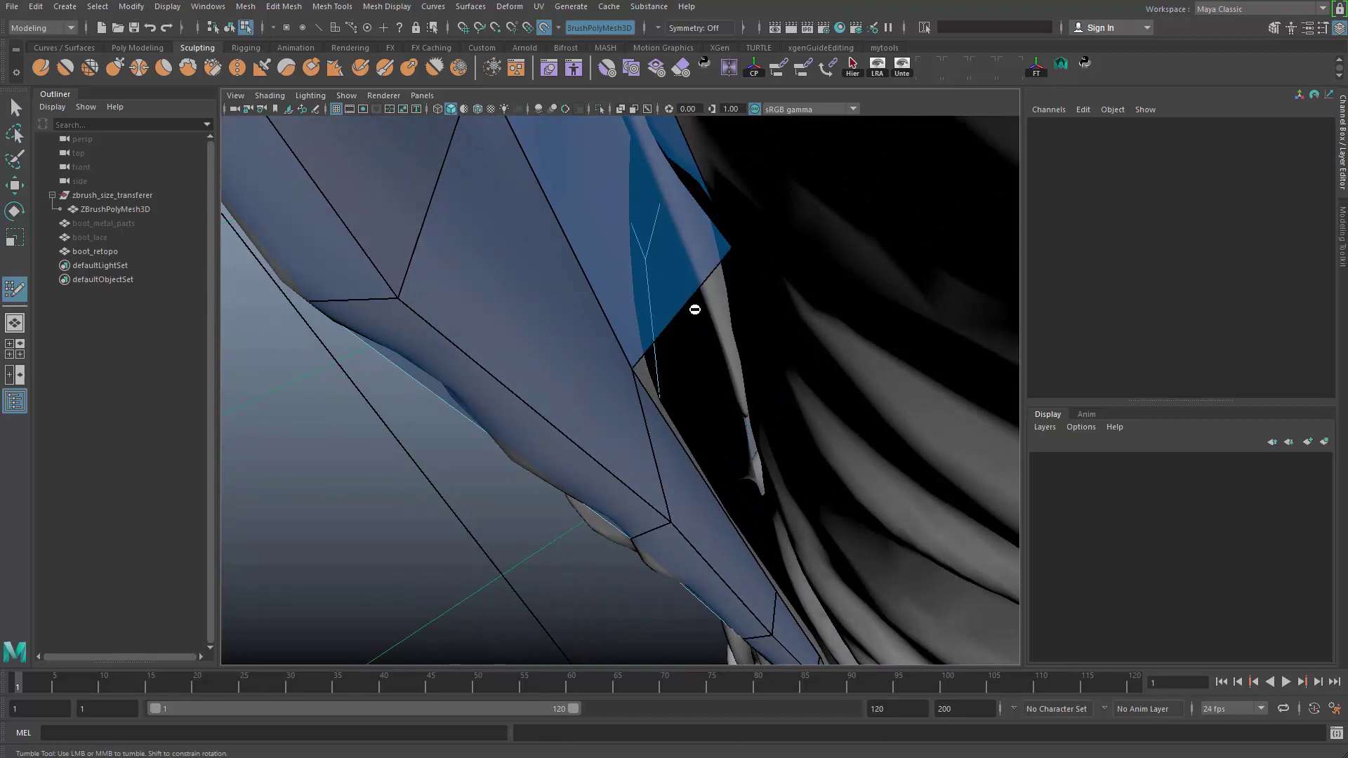
left_click_drag(685, 301, 707, 398, "alt")
middle_click_drag(707, 398, 716, 484, "alt")
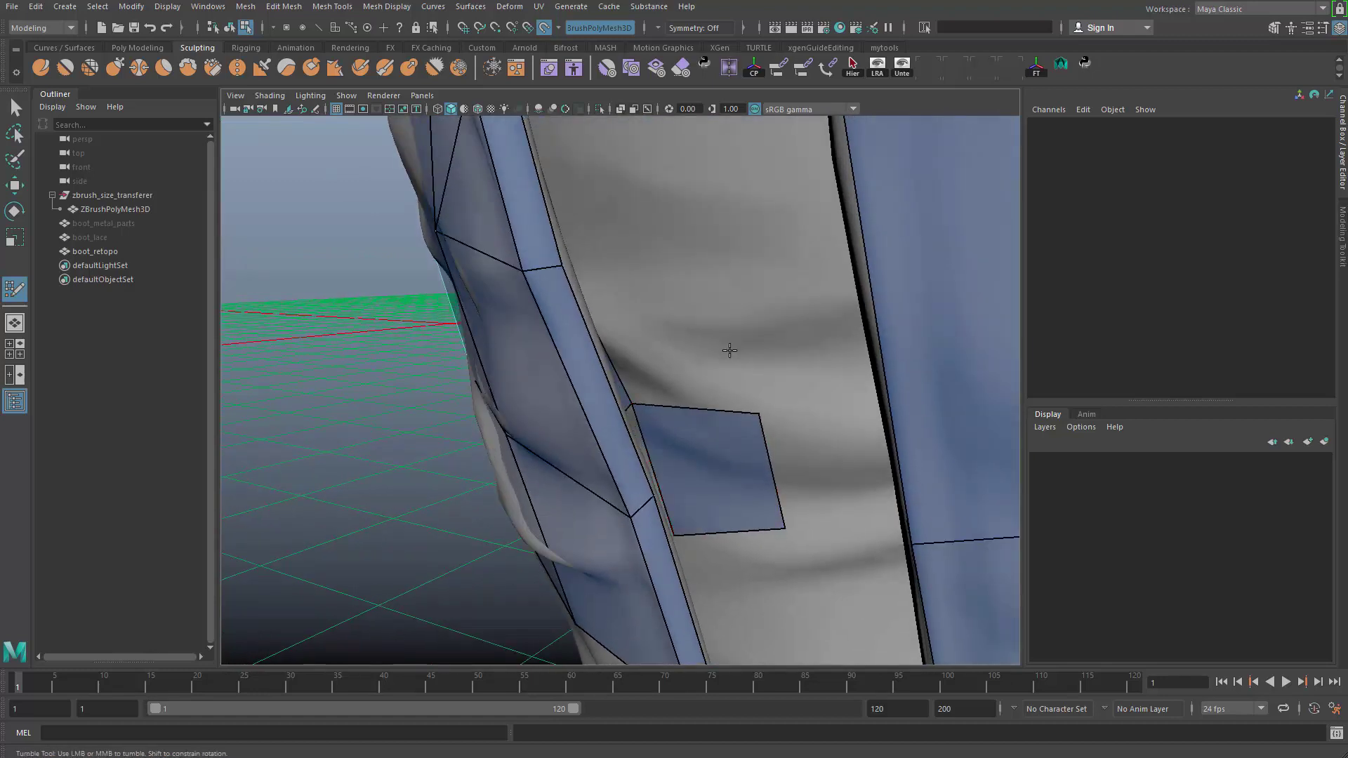
- Build the tongue quads into a column running alongside the first flap's inner edge
left_click_drag(729, 350, 668, 211, "alt")
left_click_drag(617, 295, 584, 466, "alt")
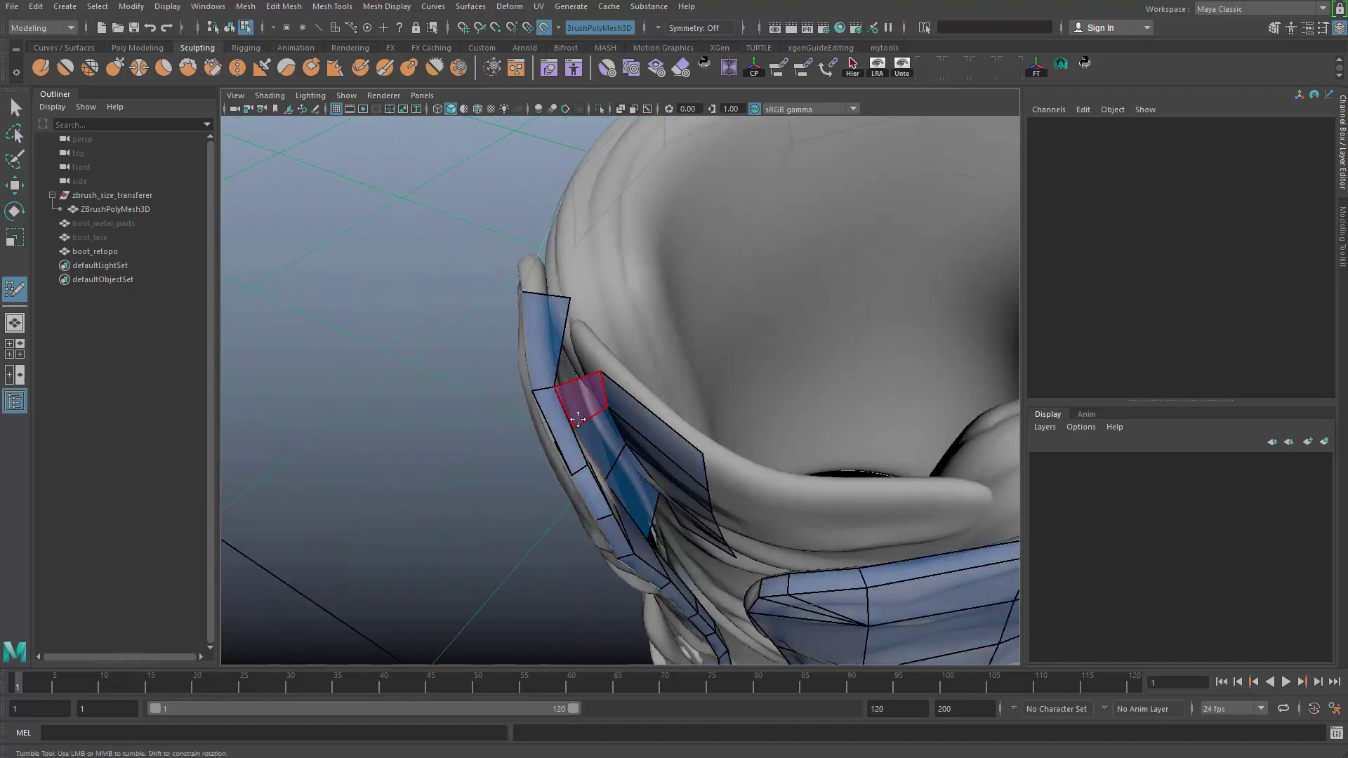
left_click_drag(722, 500, 730, 421, "alt")
middle_click_drag(726, 466, 680, 302, "alt")
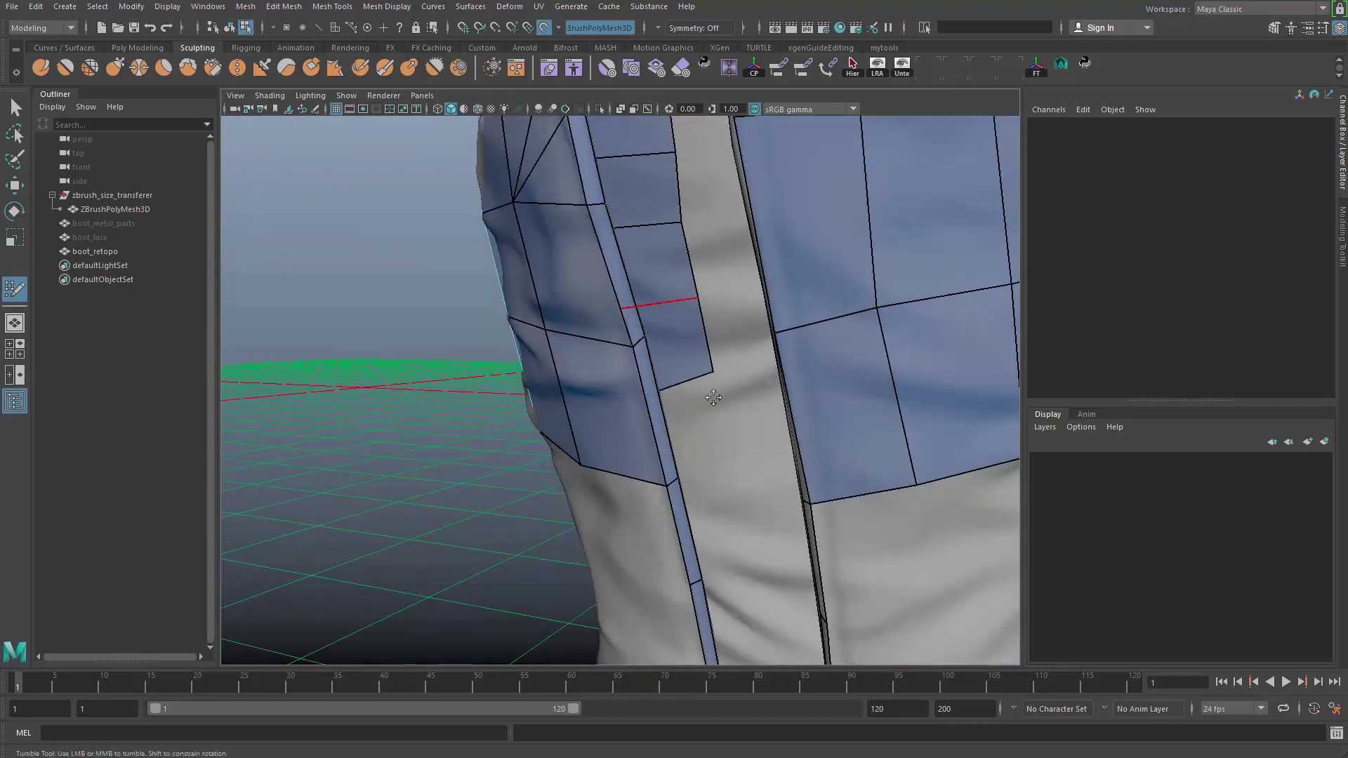
left_click_drag(680, 316, 685, 302, "alt")
right_click_drag(718, 364, 638, 376, "alt")
left_click_drag(638, 376, 610, 407, "alt")
left_click_drag(688, 438, 713, 385, "alt")
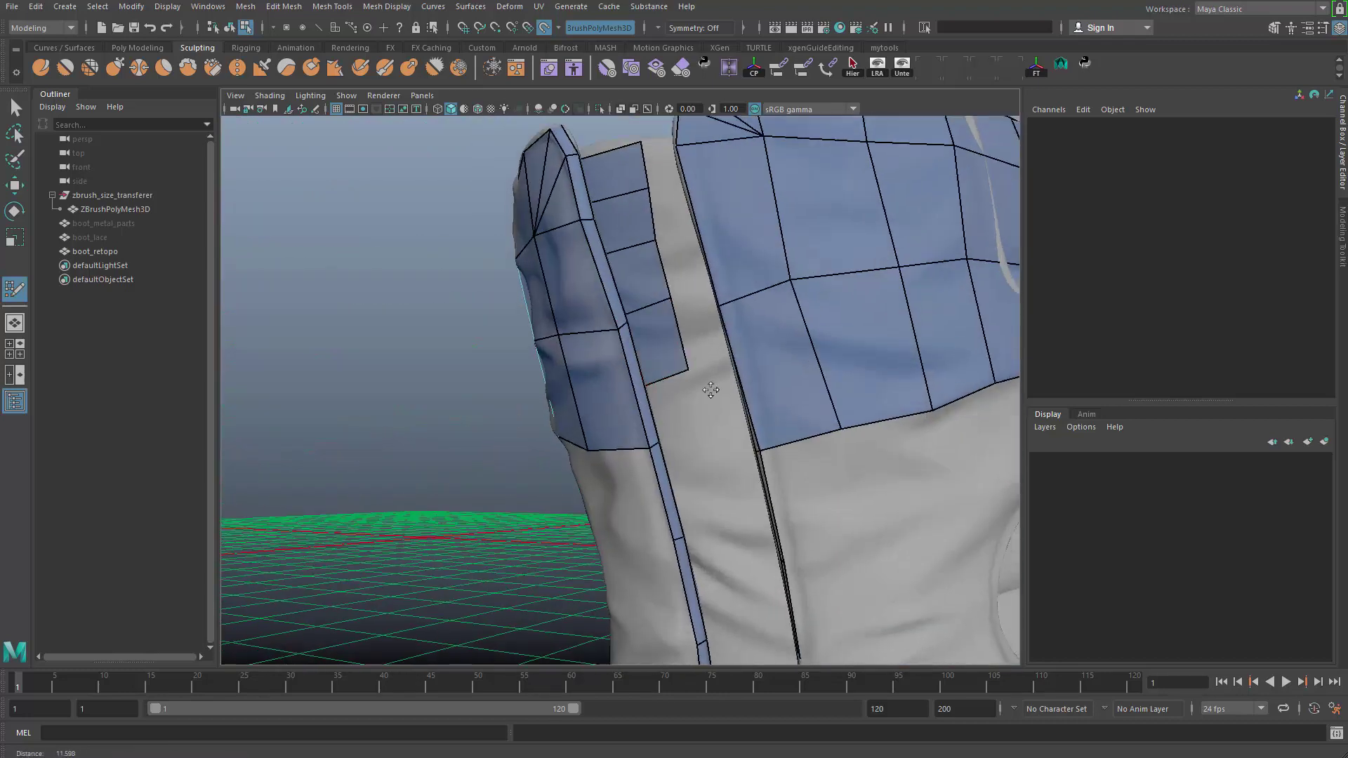
- Extend the tongue's column of quads downward past the lower border of the flap's quads
middle_click_drag(713, 386, 702, 299, "alt")
right_click_drag(670, 372, 708, 379, "alt")
left_click_drag(706, 338, 685, 419, "alt")
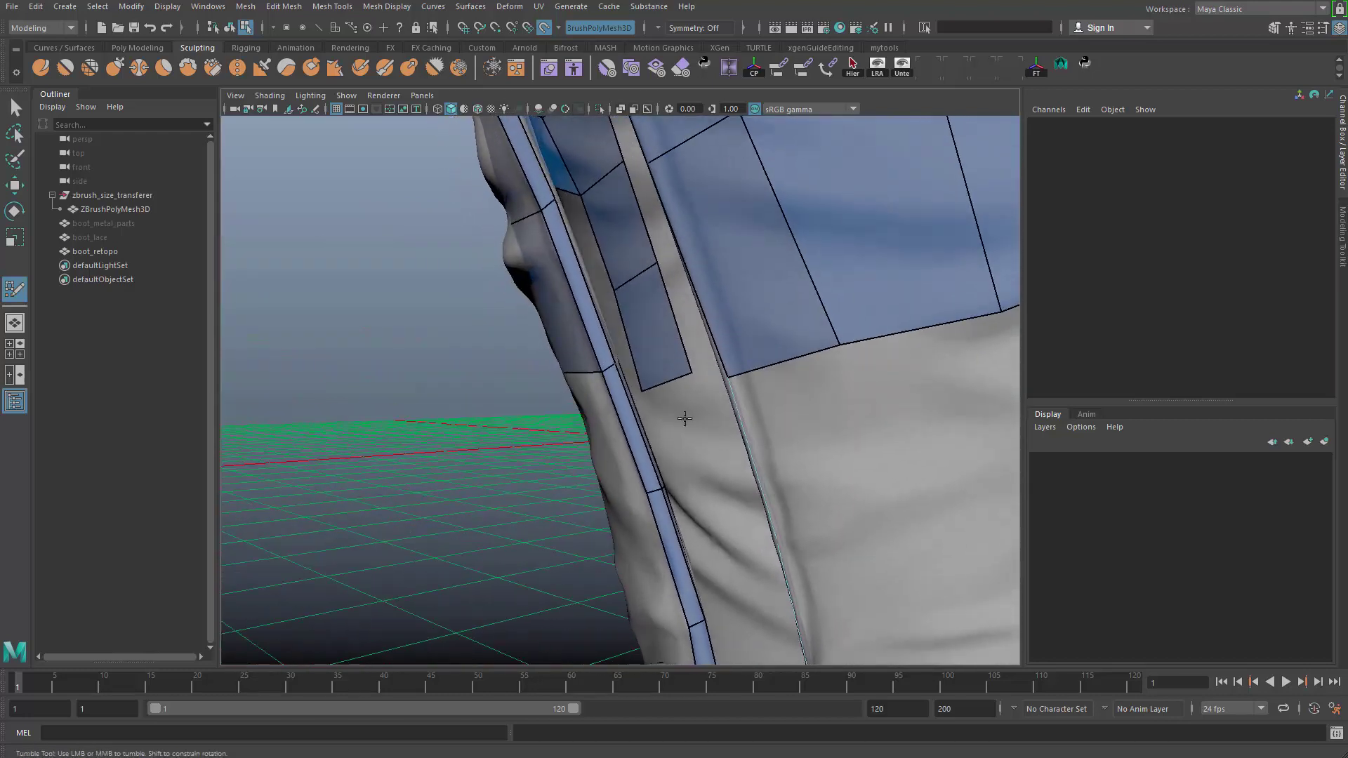
left_click_drag(712, 490, 697, 532, "alt")
middle_click_drag(697, 532, 699, 434, "alt")
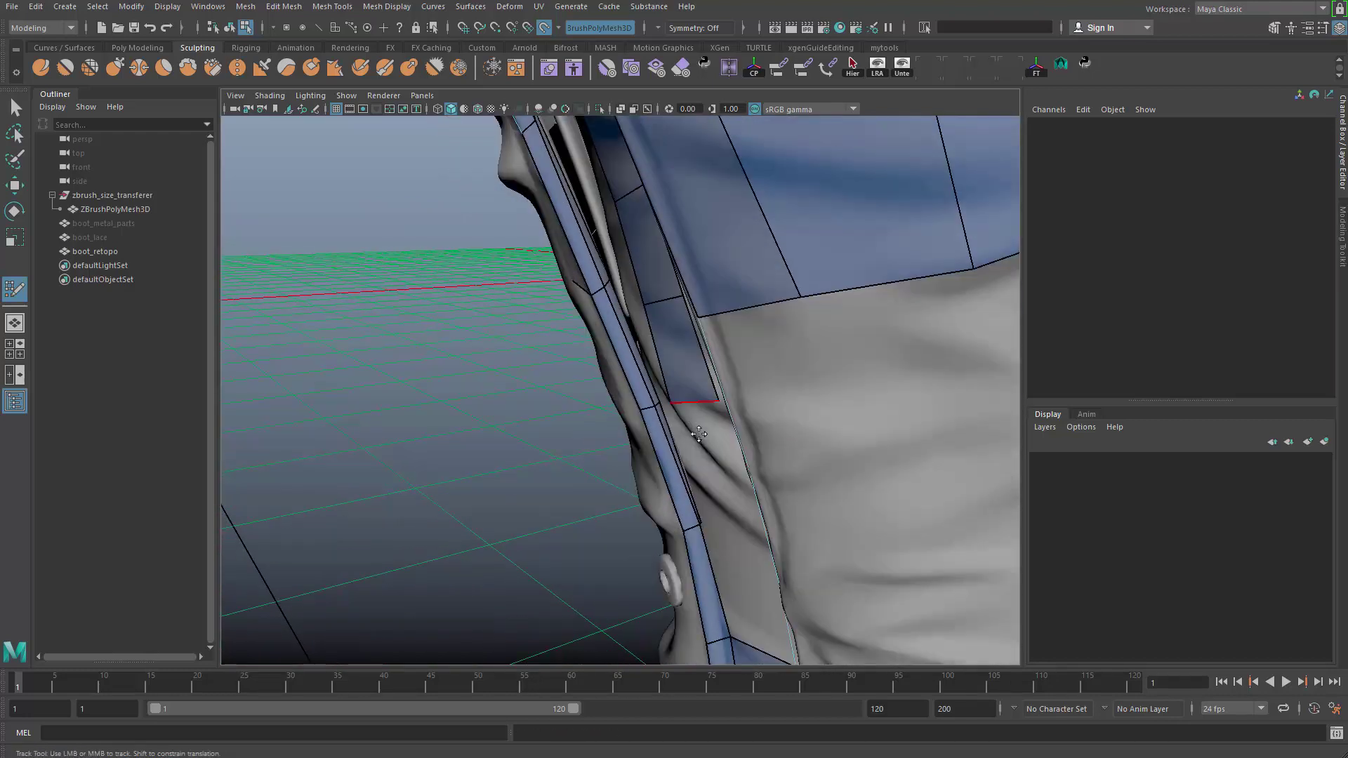
mouse_move(712, 481)
left_mouse_down("alt")
mouse_move(705, 508)
mouse_move(702, 460)
mouse_move(715, 464)
left_mouse_up("alt")
- Add another quad at the lower end of the tongue column and adjust its outer corner vertex
left_click_drag(729, 301, 752, 385)
middle_click_drag(752, 386, 771, 446, "alt")
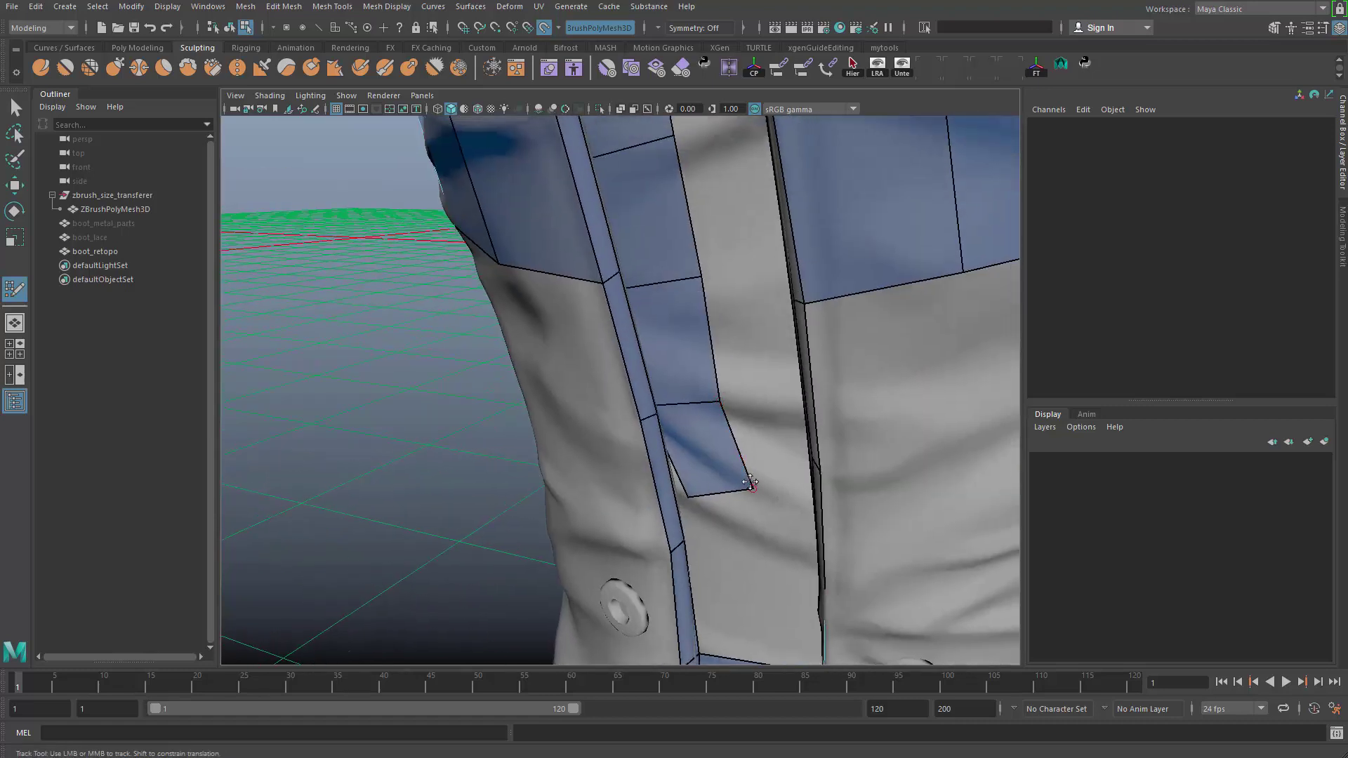
left_click_drag(693, 506, 737, 496, "alt")
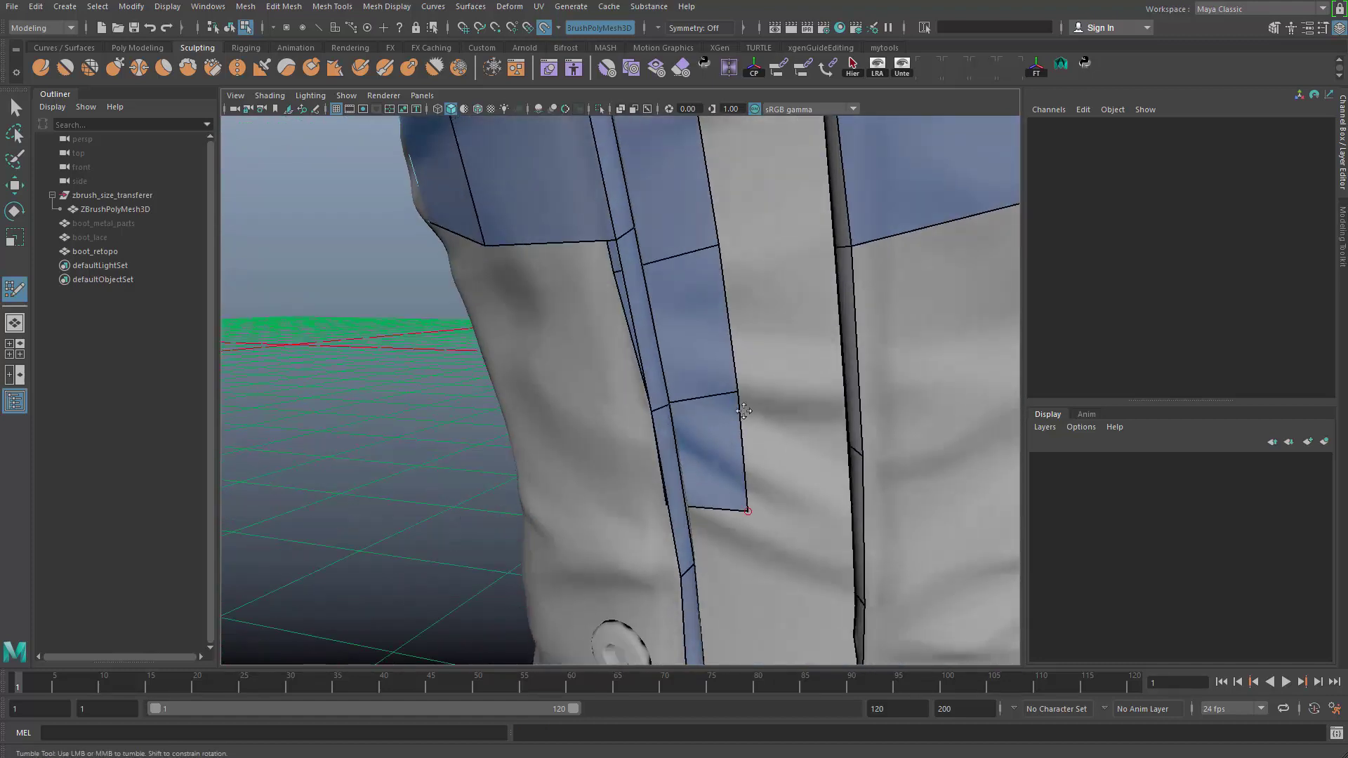
right_click_drag(756, 342, 692, 335, "alt")
left_click_drag(686, 285, 686, 397, "alt")
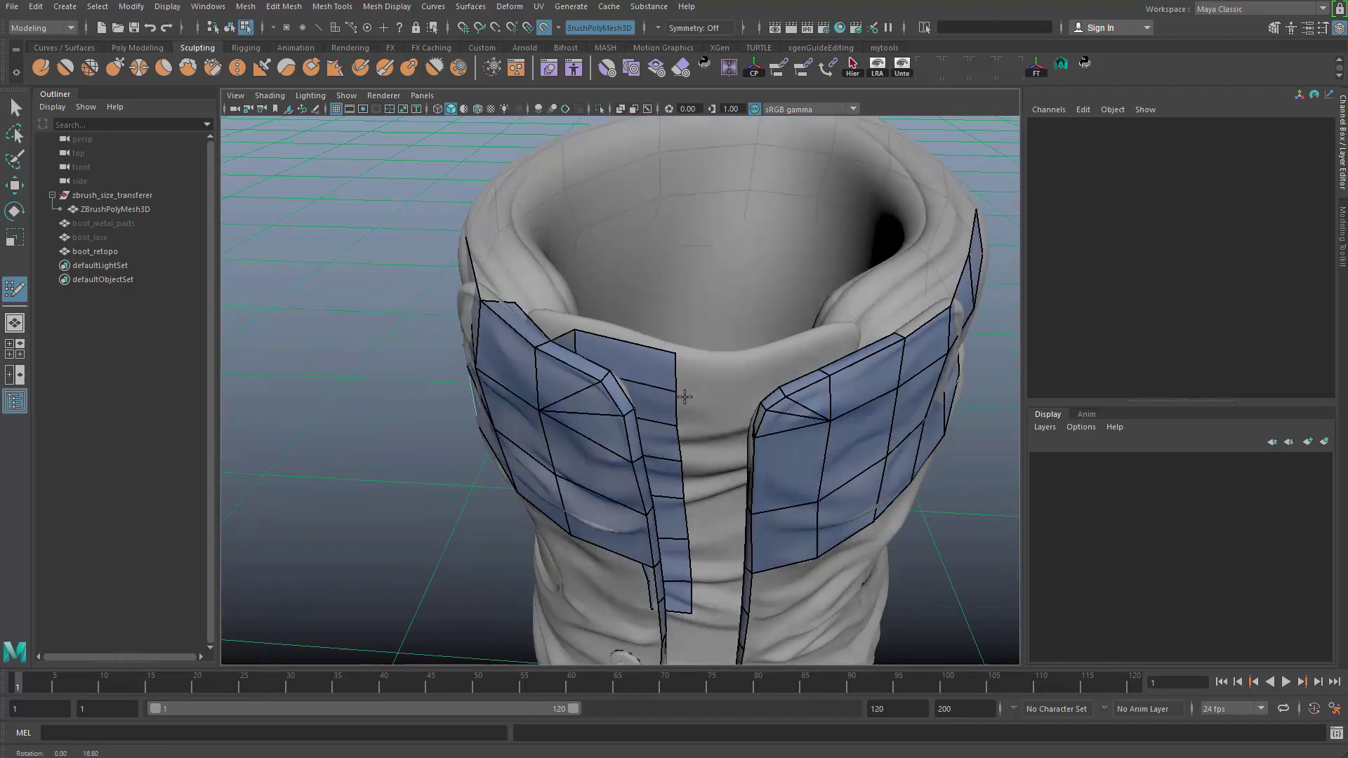
- Fill a quad across the tongue's upper edge, attached to the top quad of the column
right_click_drag(686, 397, 737, 400, "alt")
middle_click_drag(807, 369, 723, 357, "alt")
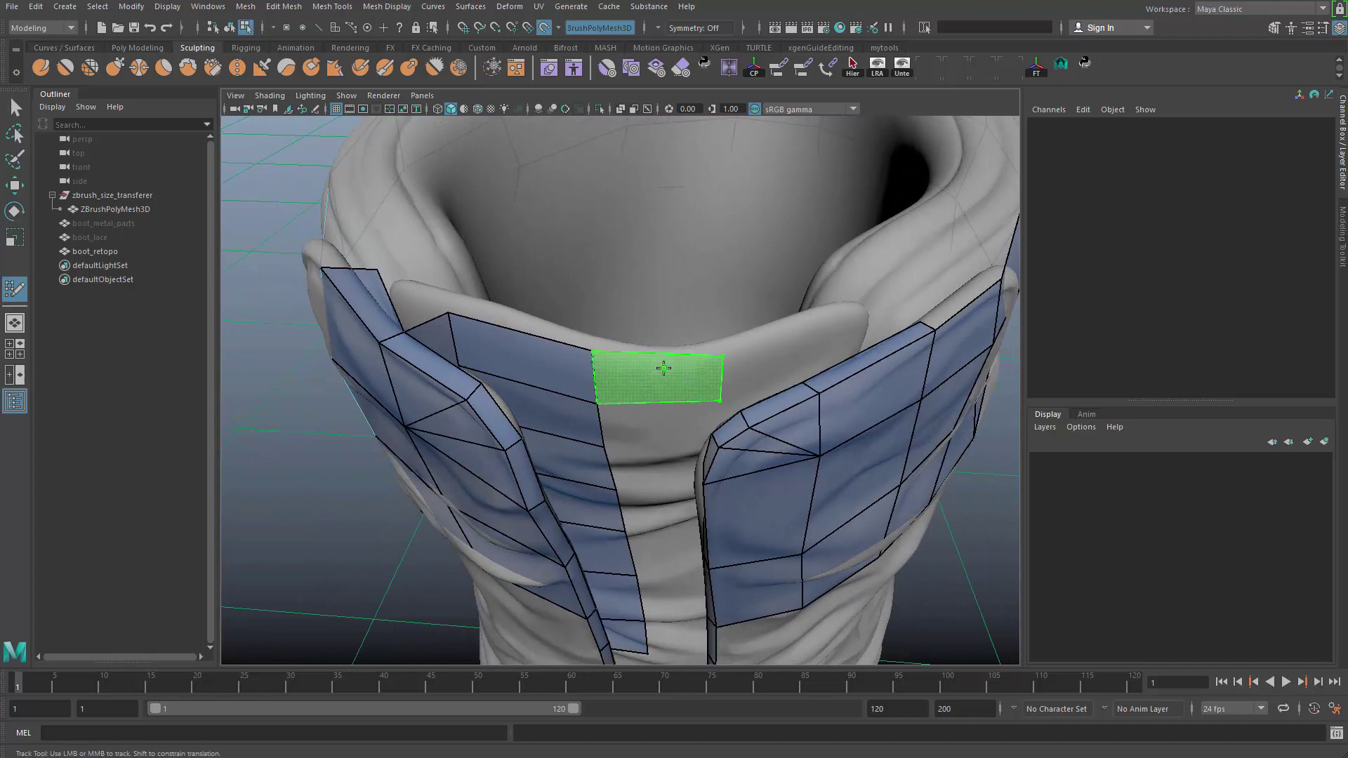
left_click(662, 375, "shift")
left_click_drag(662, 375, 633, 413, "alt")
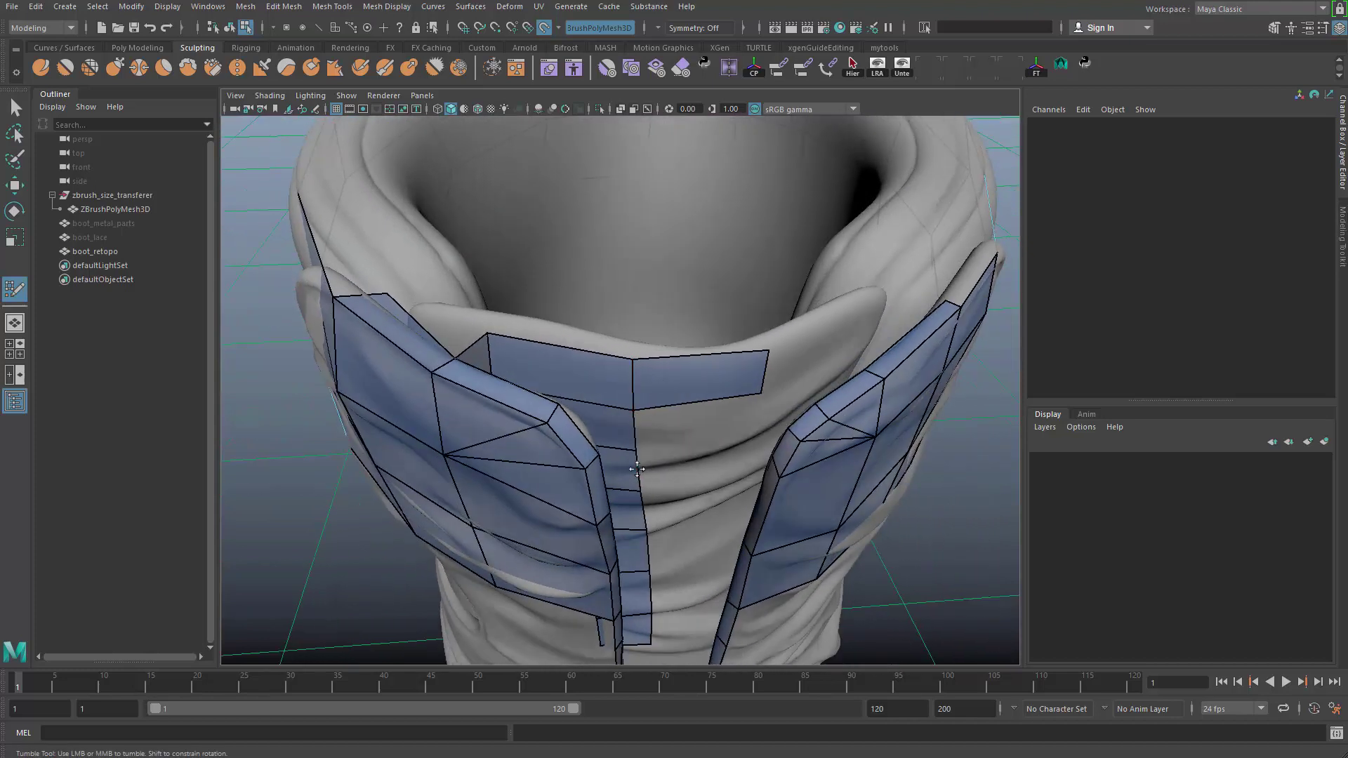
- Pull the lowest outer vertices of the tongue column toward the first flap to straighten the column's edge
left_click_drag(637, 468, 681, 478, "alt")
middle_click_drag(684, 479, 699, 452, "alt")
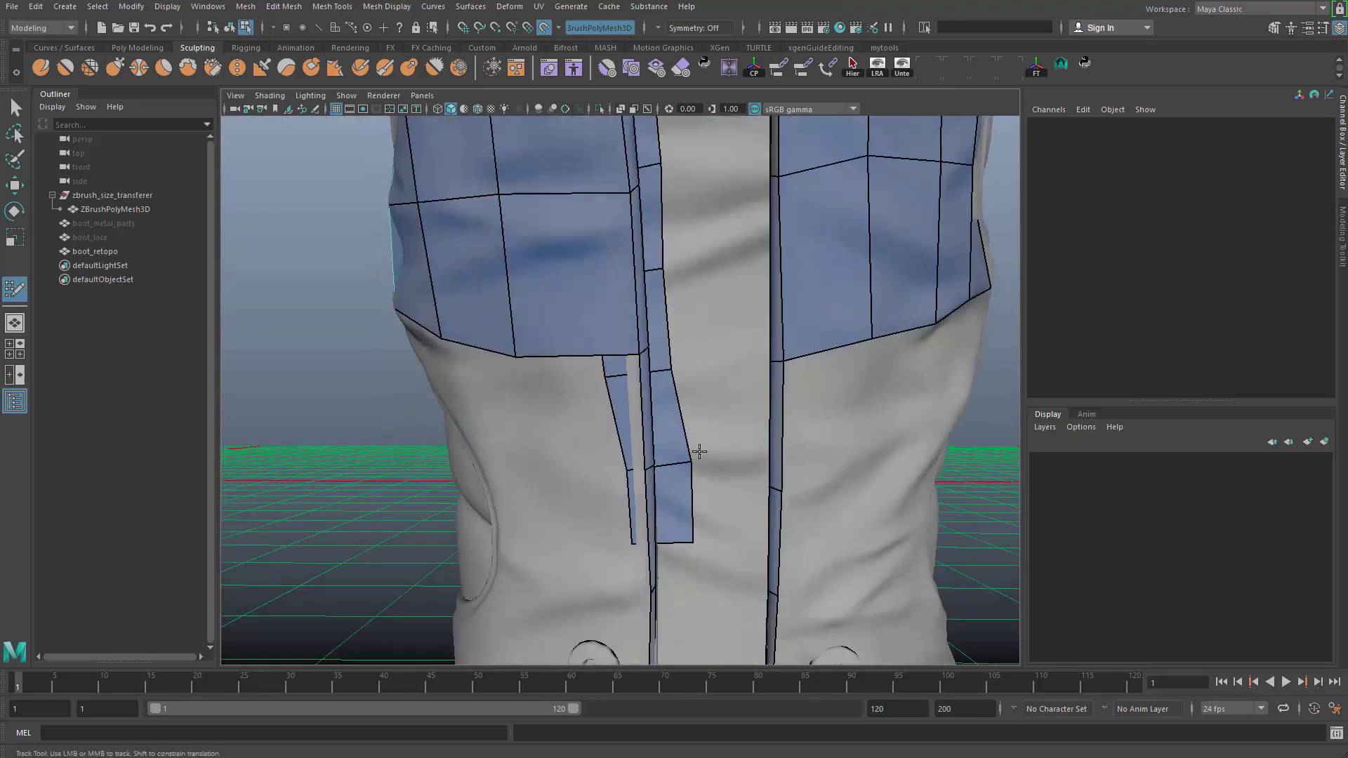
left_click_drag(692, 459, 675, 459)
left_click_drag(690, 542, 674, 543)
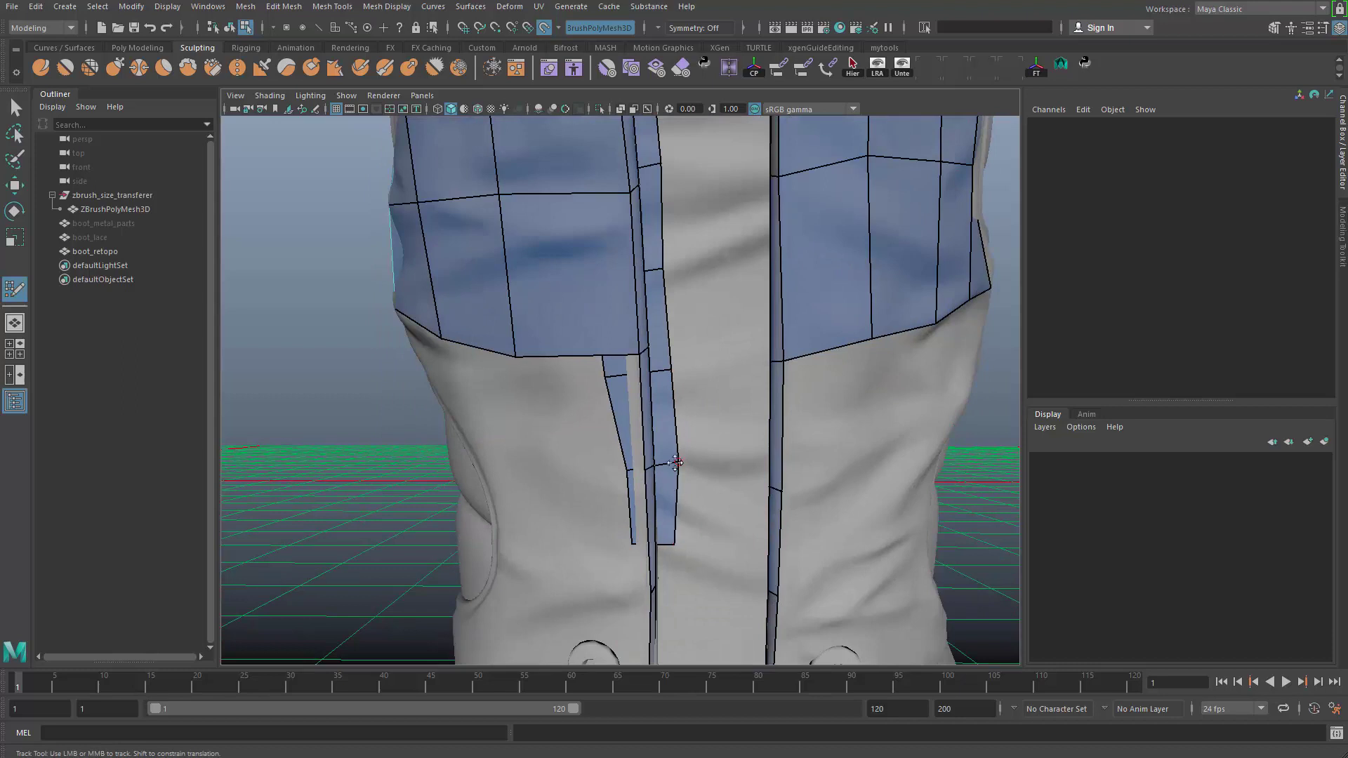
left_click_drag(676, 461, 672, 462)
- Fill two stacked quads across the tongue beside the column's lower end and adjust their upper free corner
left_click(713, 484, "shift")
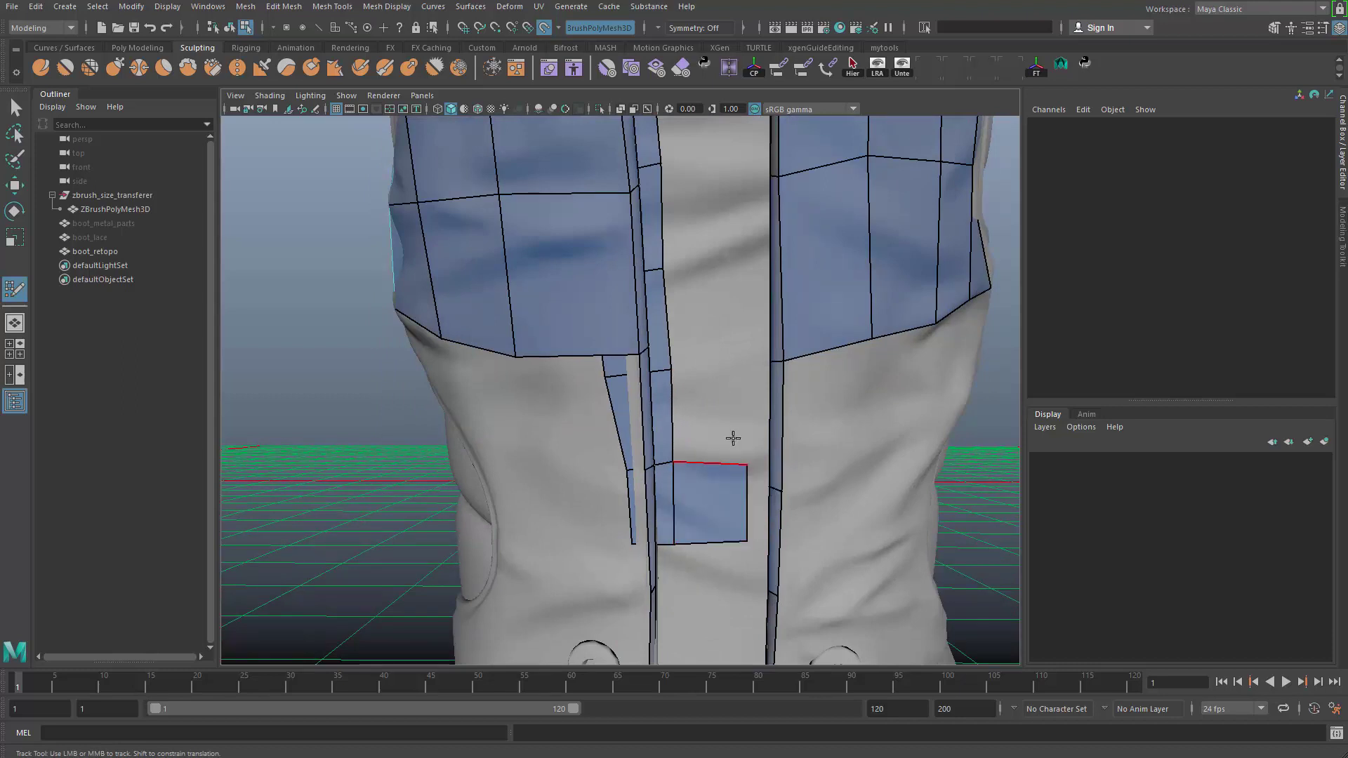
left_click(717, 409, "shift")
middle_click_drag(718, 409, 714, 511, "alt")
left_click_drag(739, 488, 744, 474)
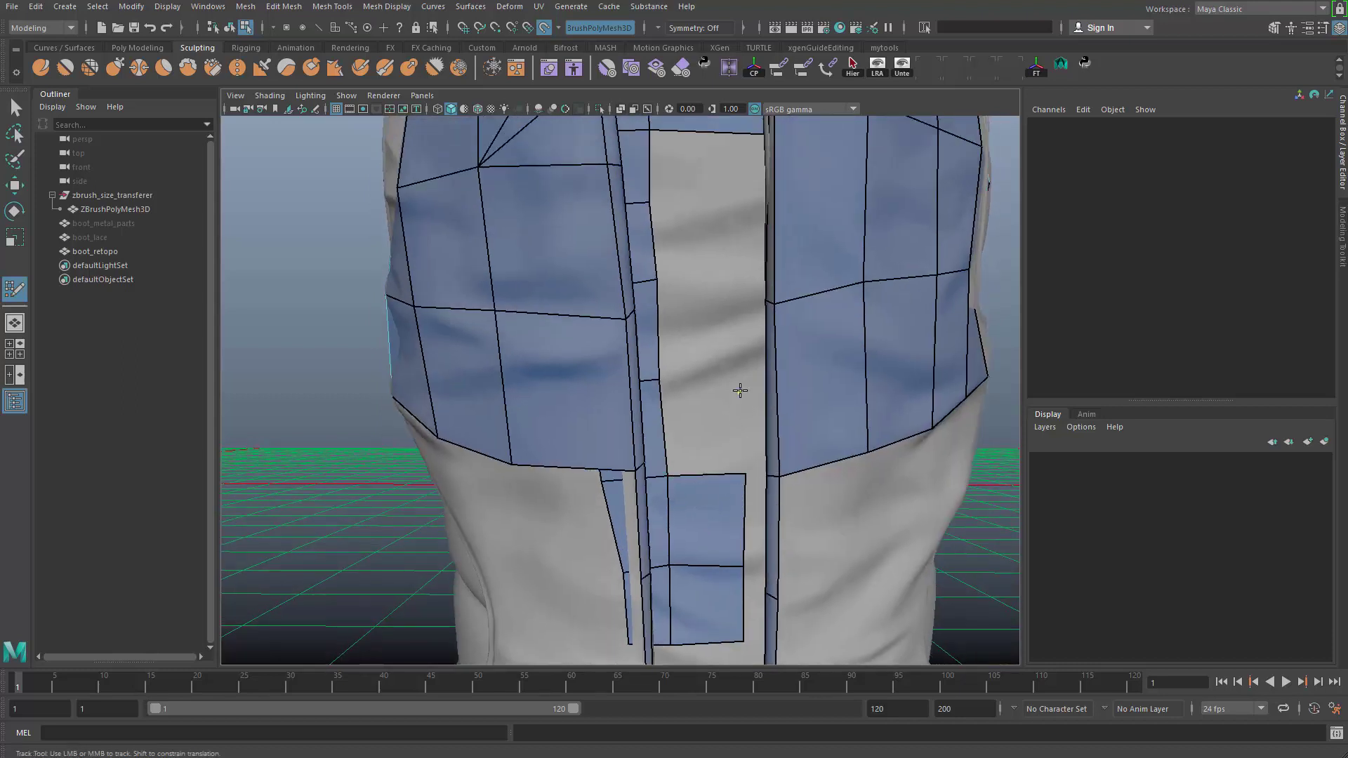
- Fill three stacked quads across the tongue, extending its second column upward to meet the quads along the upper edge
left_click(742, 388)
left_click(709, 439, "shift")
left_click(738, 273)
left_click(704, 337, "shift")
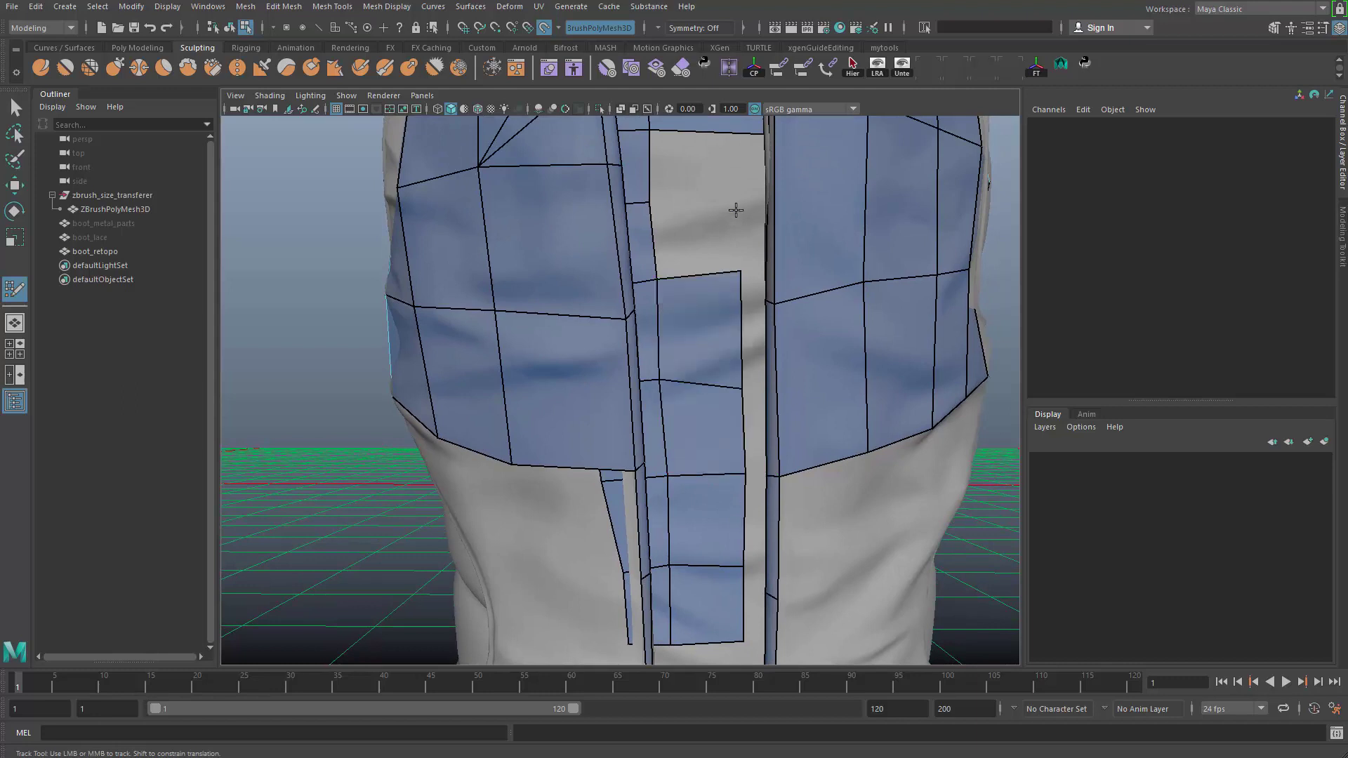
left_click(739, 203)
left_click_drag(703, 246, 735, 343, "alt")
left_click(699, 361, "shift")
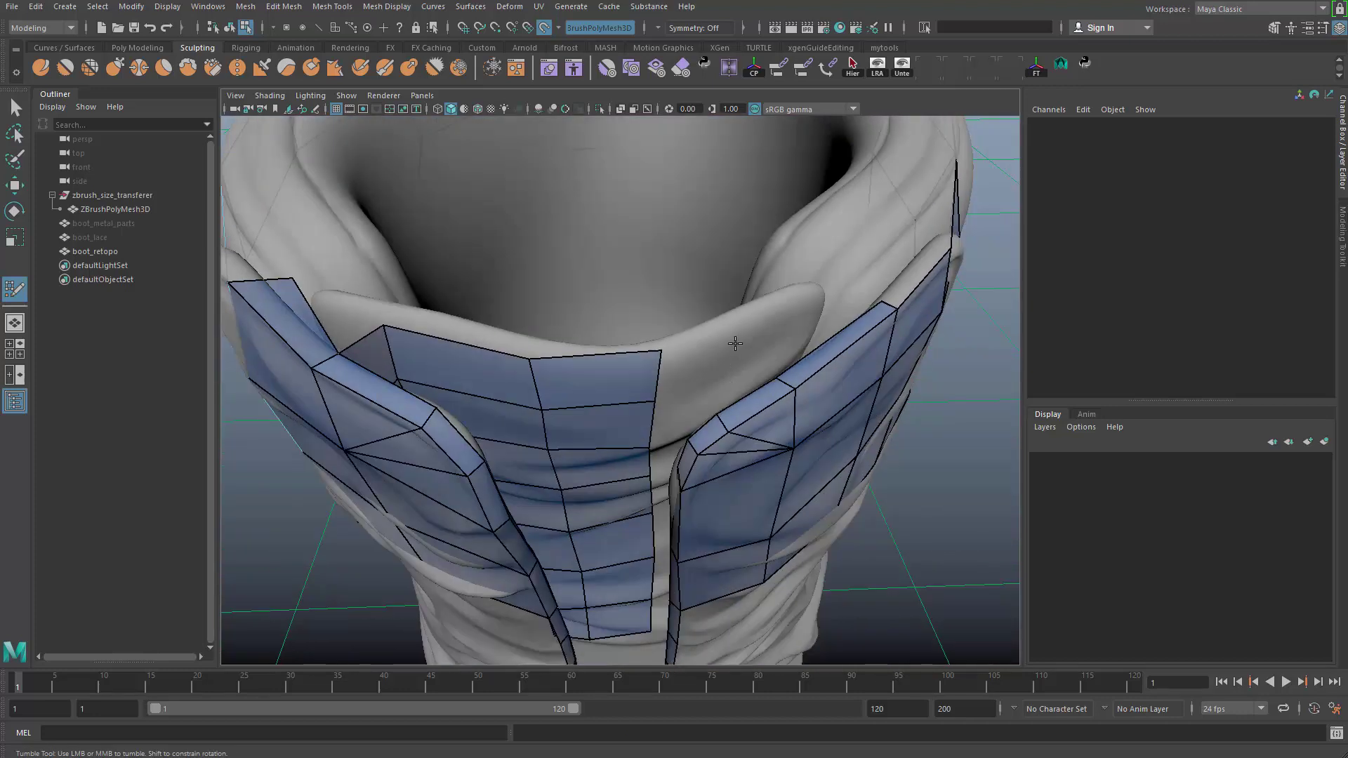
- Place points near the tongue's upper edge and fill the first quad of a third column toward the opposite flap
left_click(734, 362)
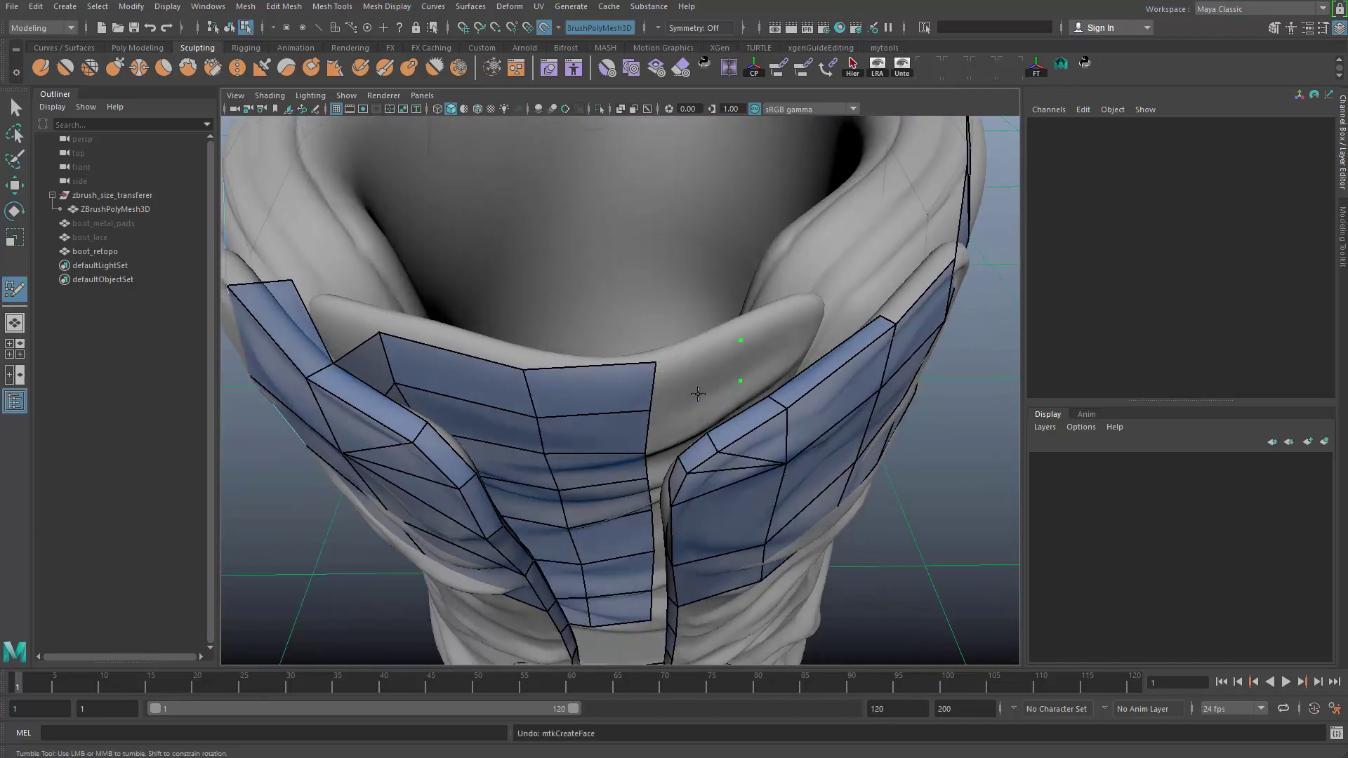
right_click_drag(734, 365, 765, 440, "alt")
left_click(765, 435, "shift")
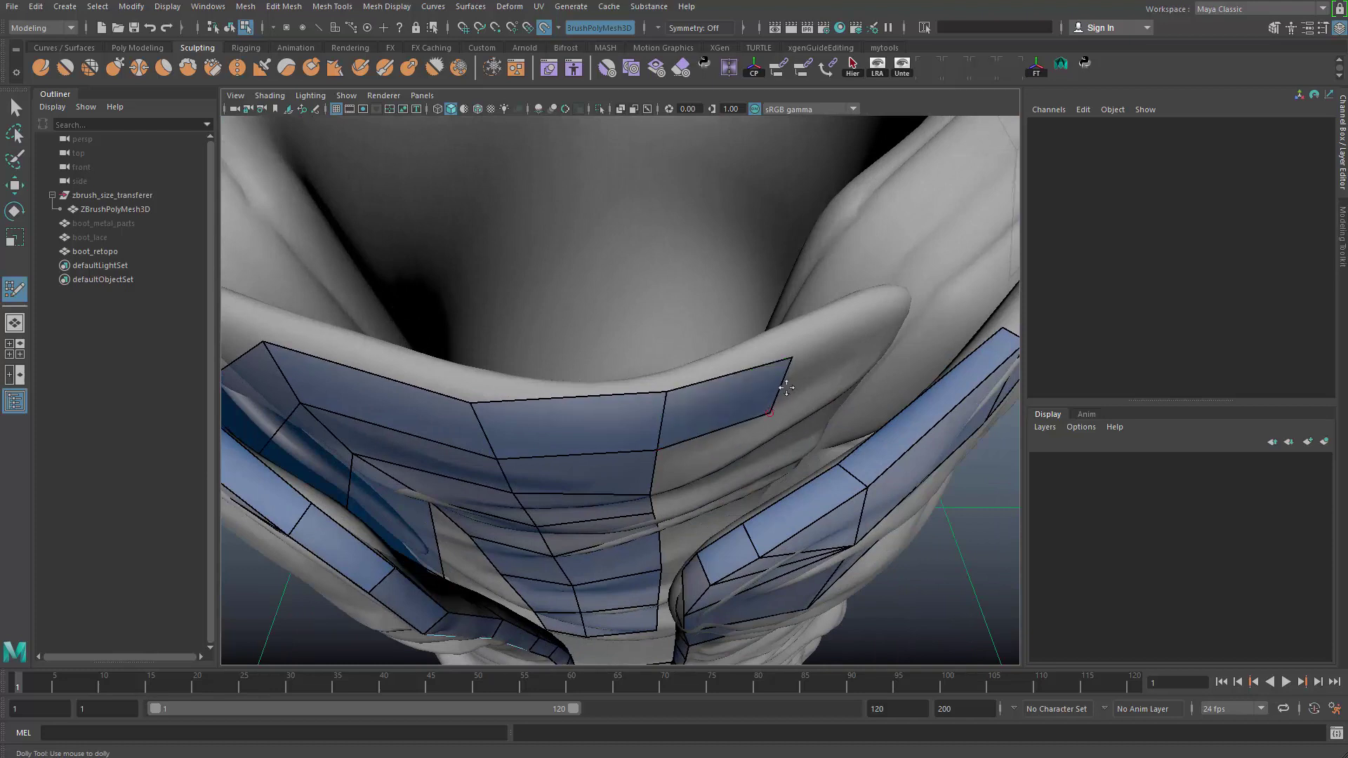
- Extend the third tongue column downward with more quads and pull the misplaced corner vertex level with the neighbouring row
mouse_move(780, 405)
left_mouse_down("alt")
mouse_move(800, 370)
mouse_move(784, 346)
left_mouse_up("alt")
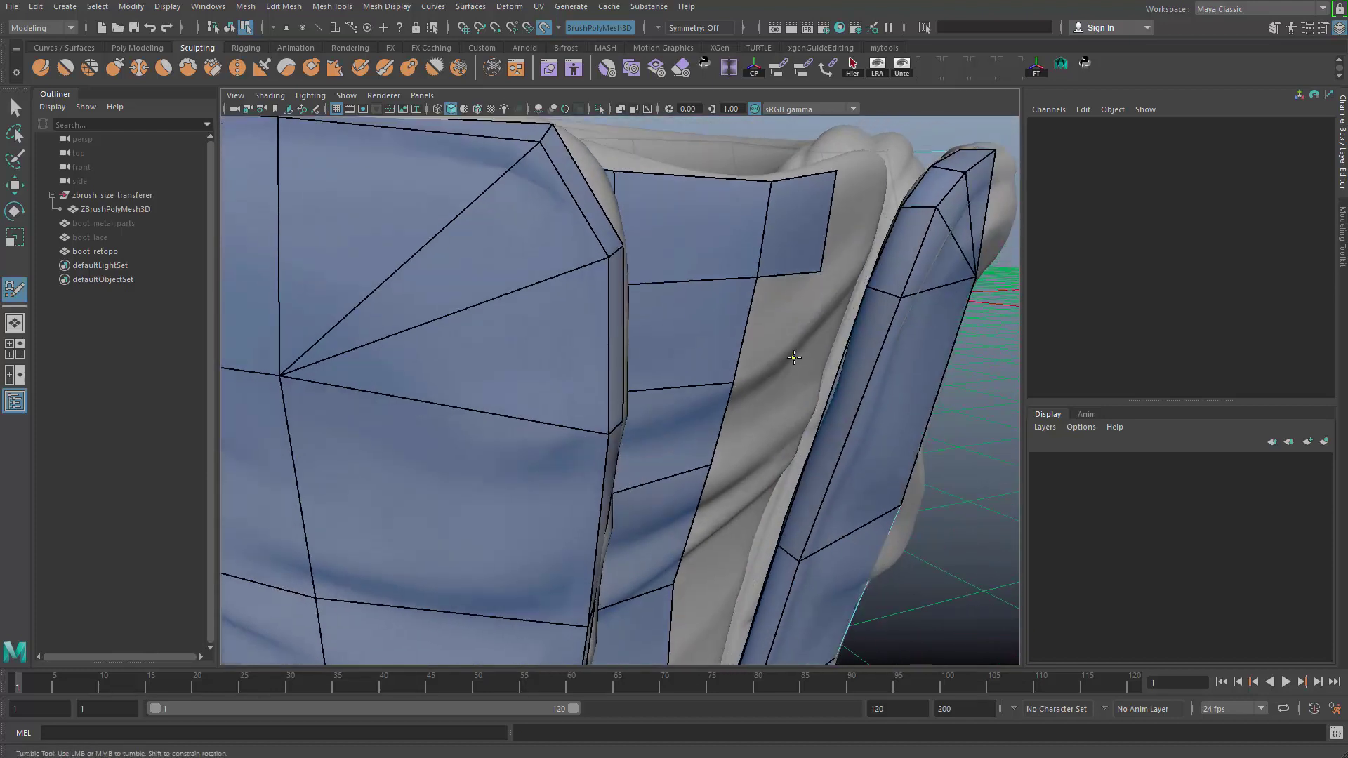
scroll(784, 347, "up", 3)
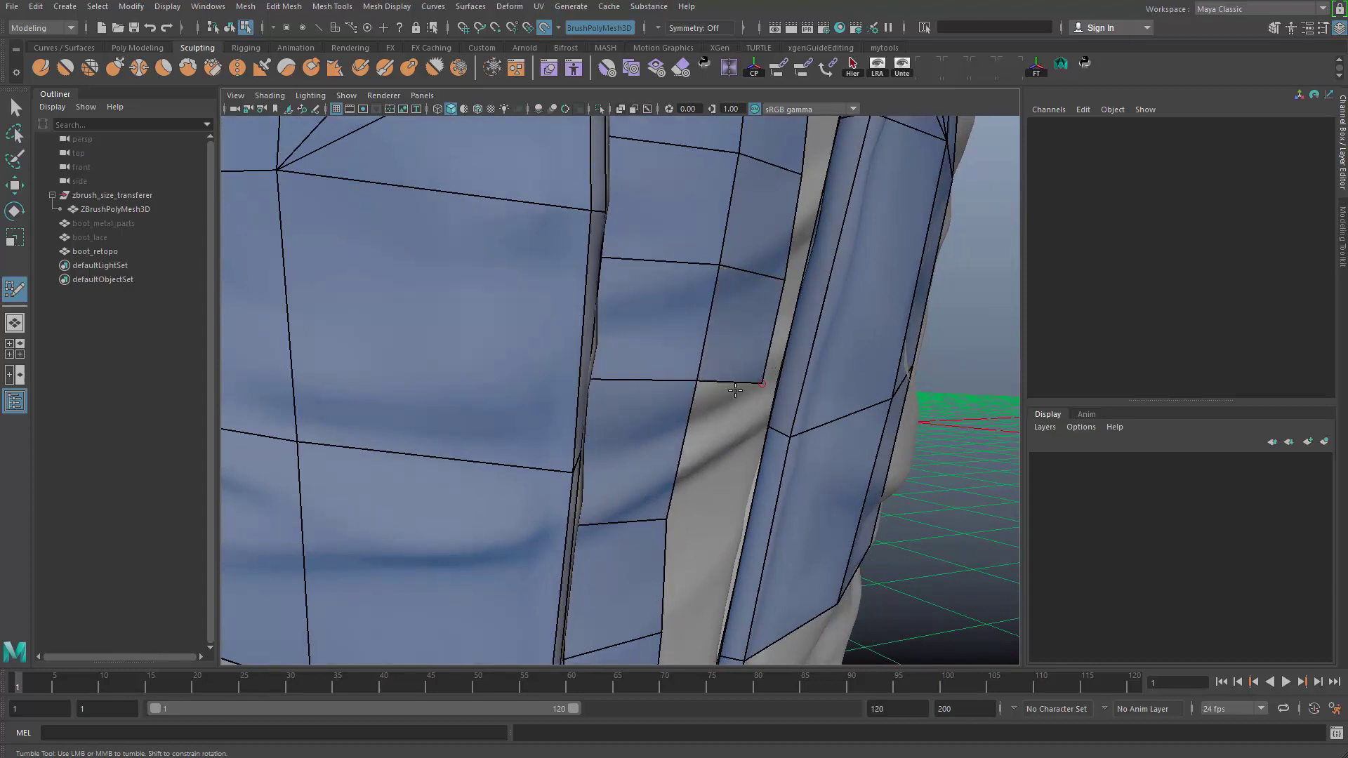
middle_click_drag(704, 400, 734, 401, "alt")
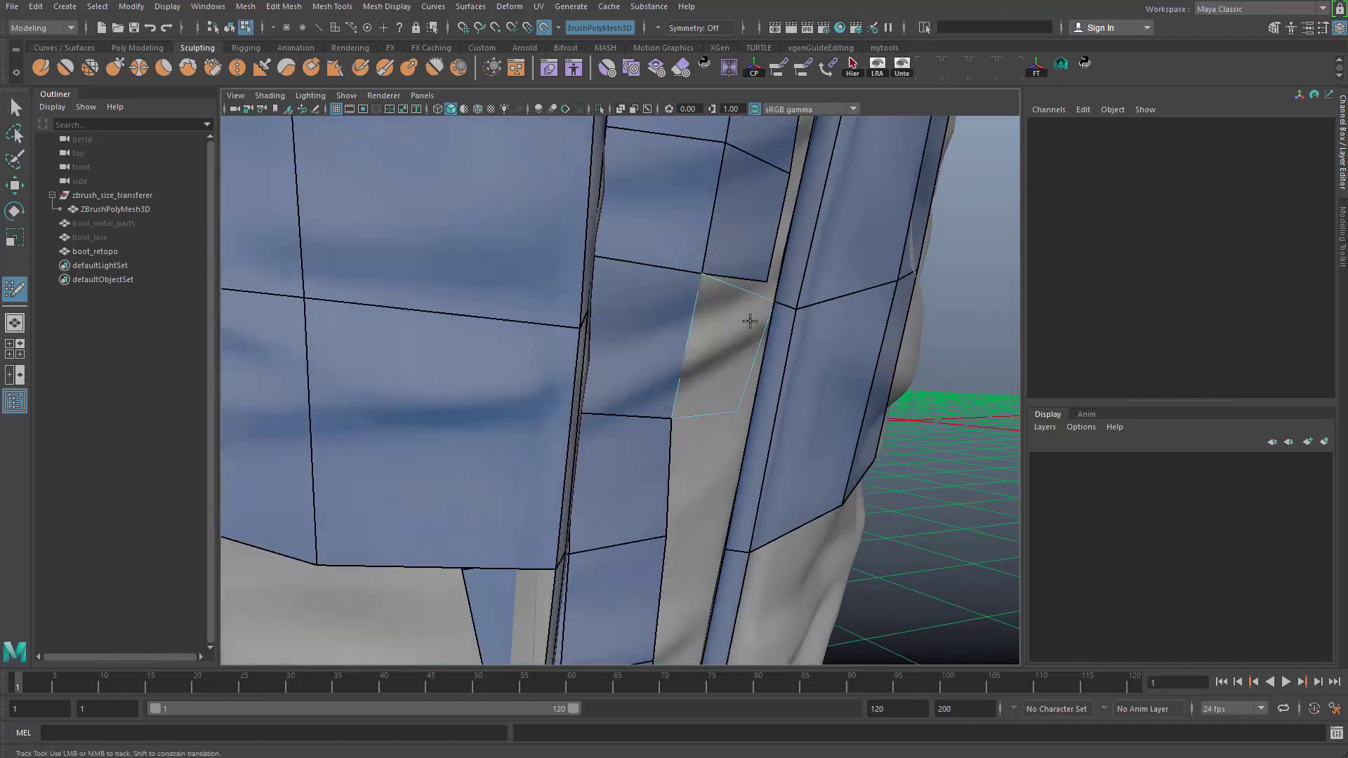
left_click_drag(750, 321, 706, 338, "alt")
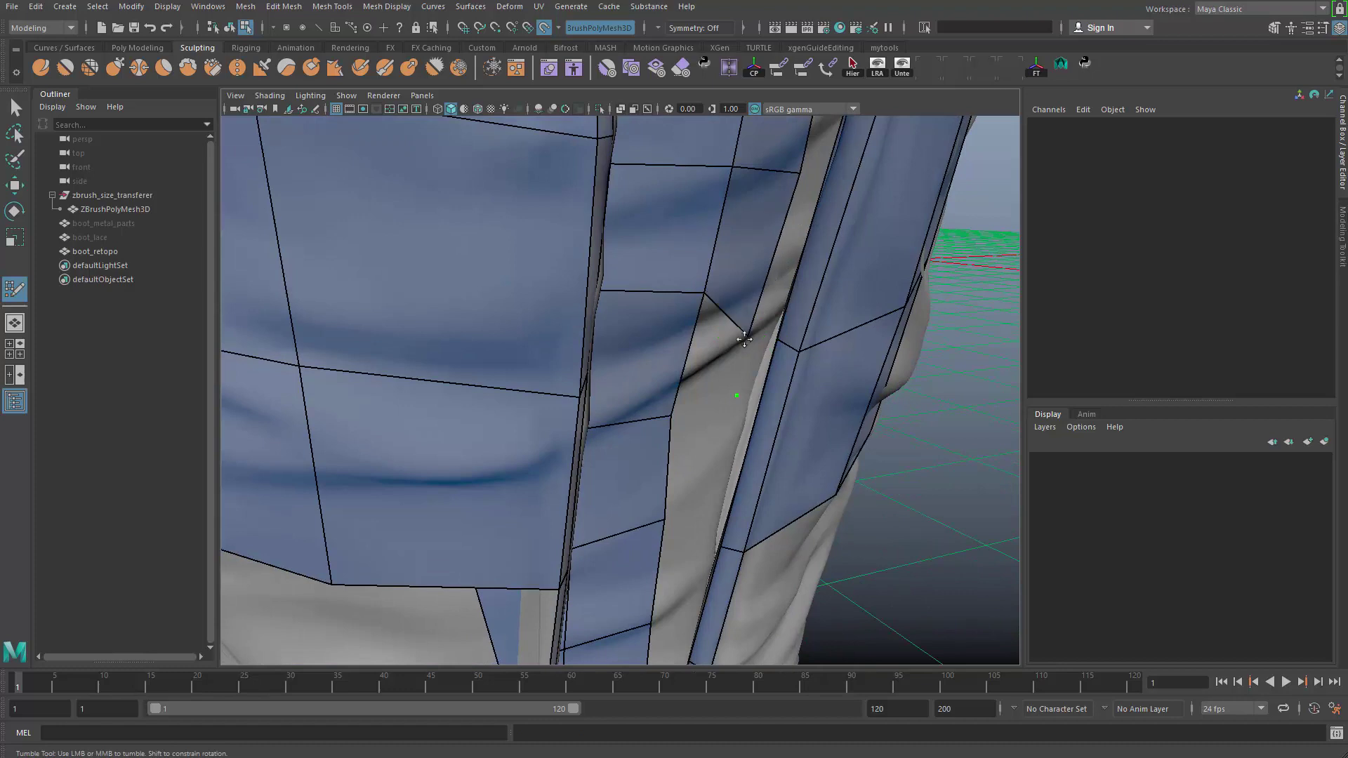
left_click_drag(749, 338, 769, 291)
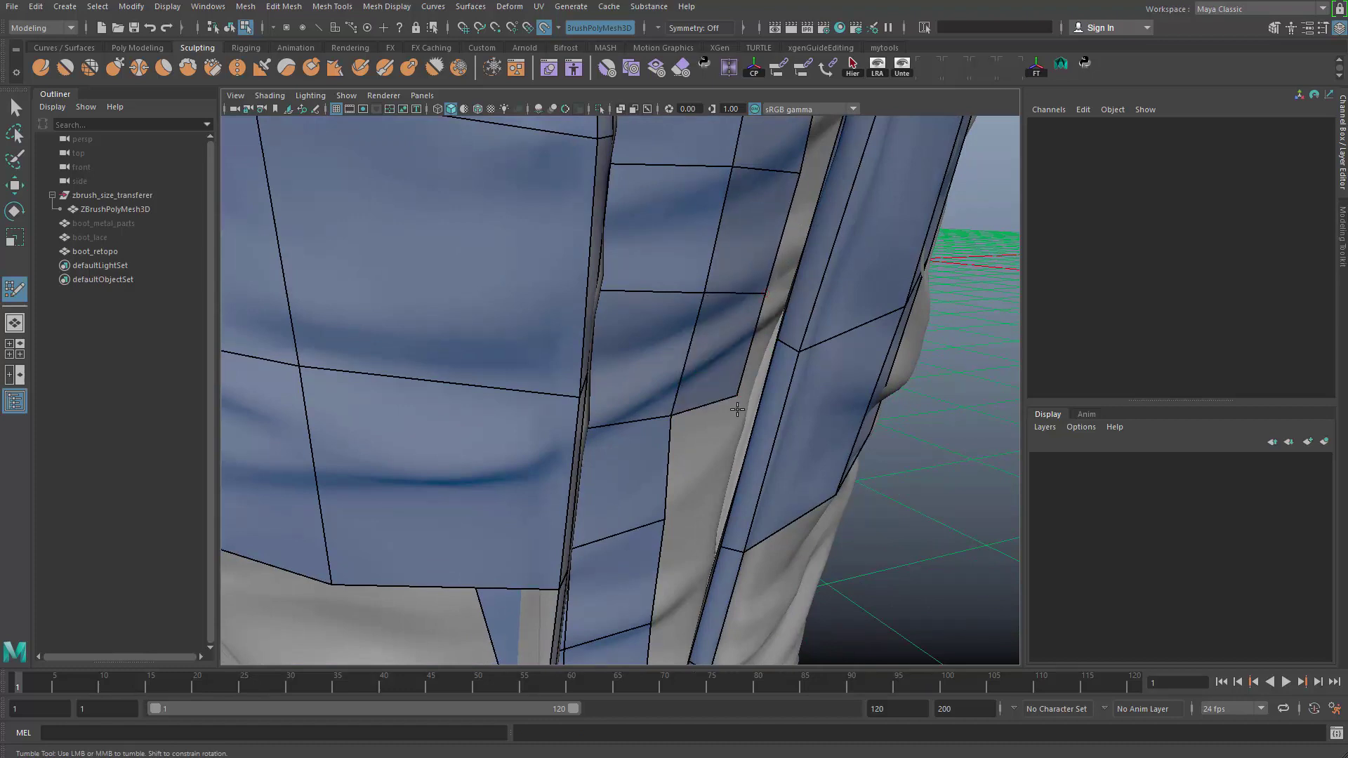
- Fill the remaining quads down to the third column's lower end and align the outer corner vertex with its row
left_click_drag(731, 424, 745, 394, "alt")
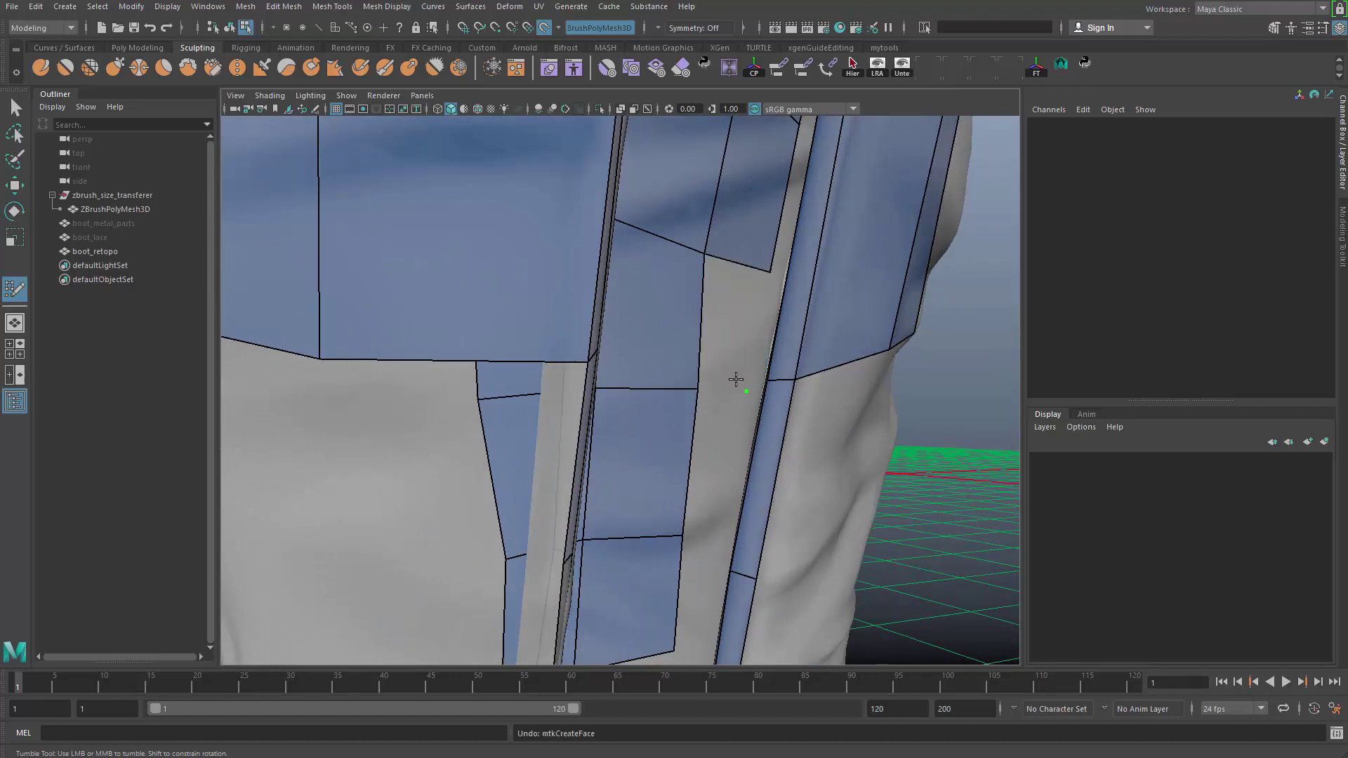
right_click_drag(736, 379, 764, 362, "alt")
mouse_move(758, 358)
left_mouse_down("alt")
mouse_move(767, 350)
mouse_move(766, 413)
left_mouse_up("alt")
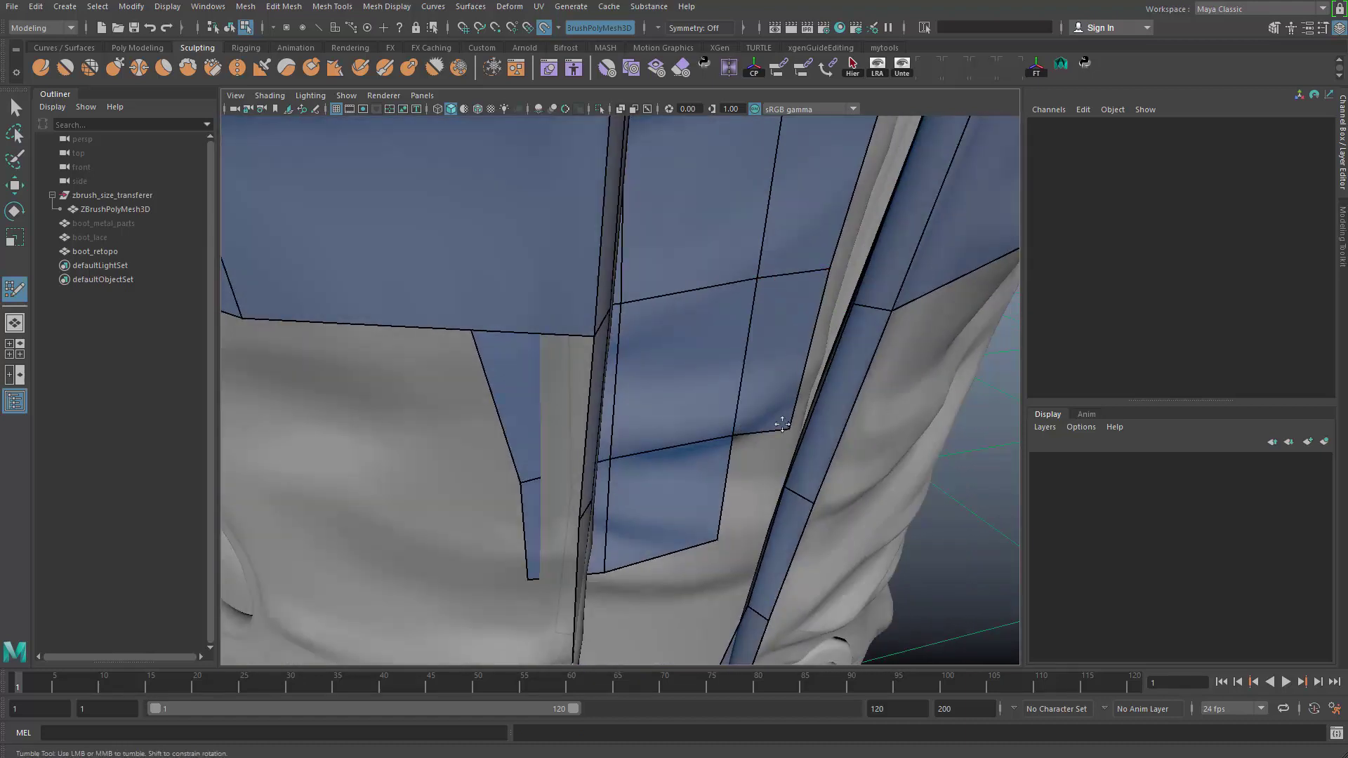
right_click_drag(763, 338, 788, 433, "alt")
left_click_drag(787, 433, 790, 425, "alt")
left_click(803, 365, "shift")
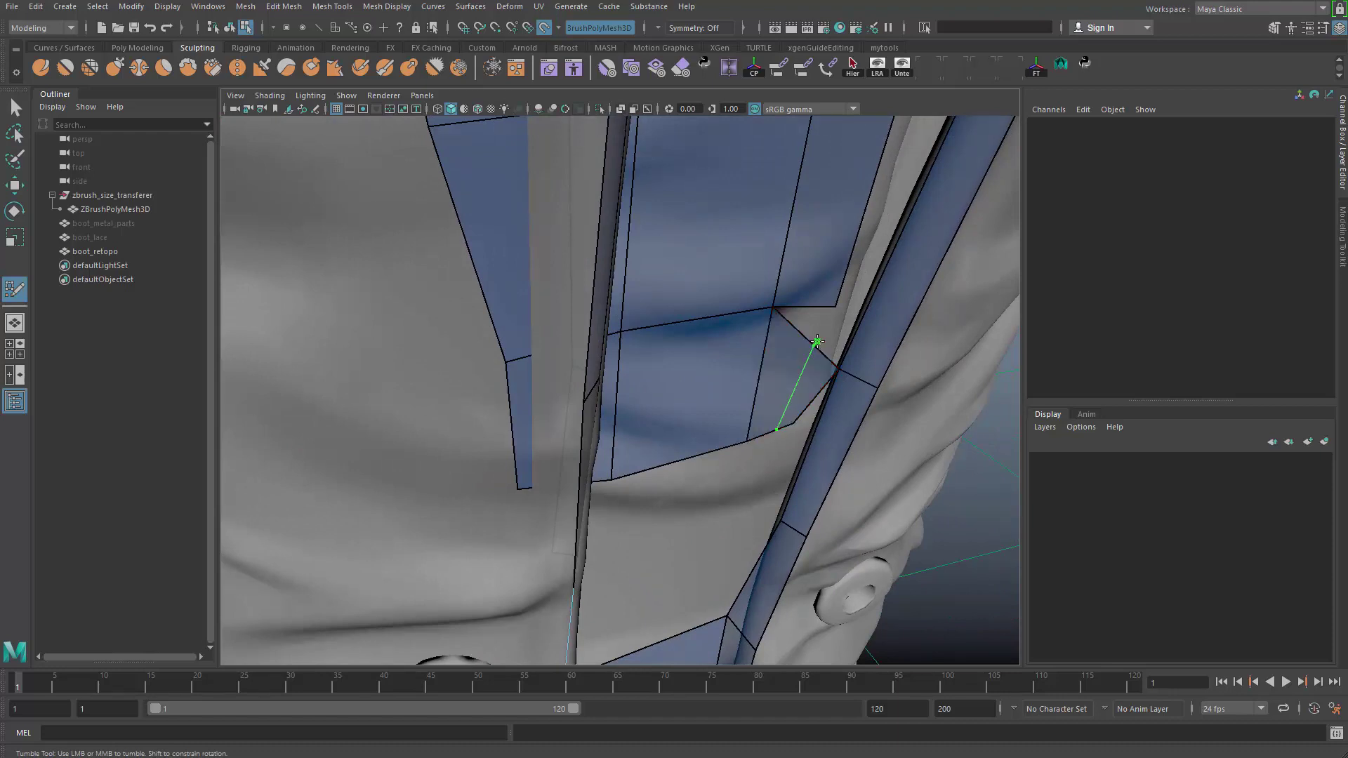
mouse_move(836, 306)
left_mouse_down()
mouse_move(808, 349)
mouse_move(841, 292)
left_mouse_up()
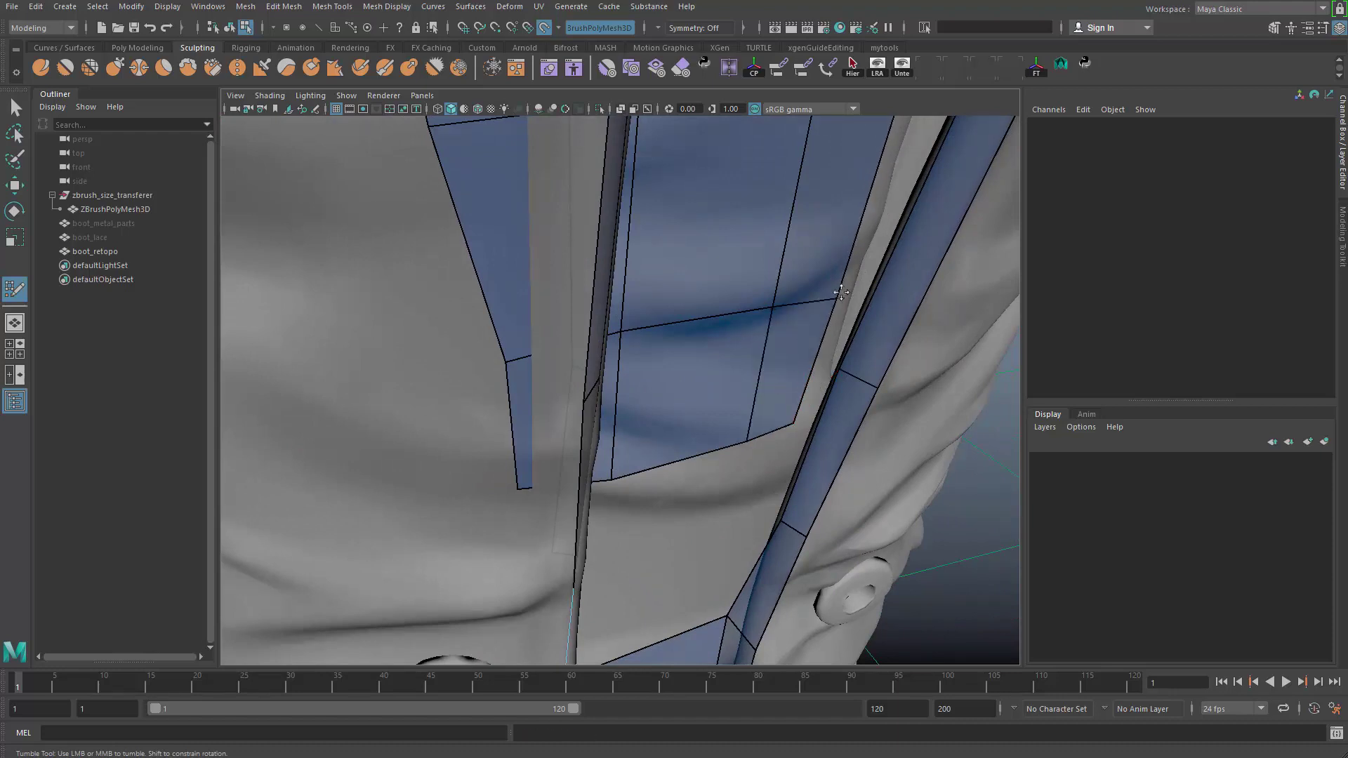
- Relax the quads at the lower end of the tongue to even out their spacing
scroll(765, 379, "down", 5)
left_click_drag(686, 280, 653, 256, "alt")
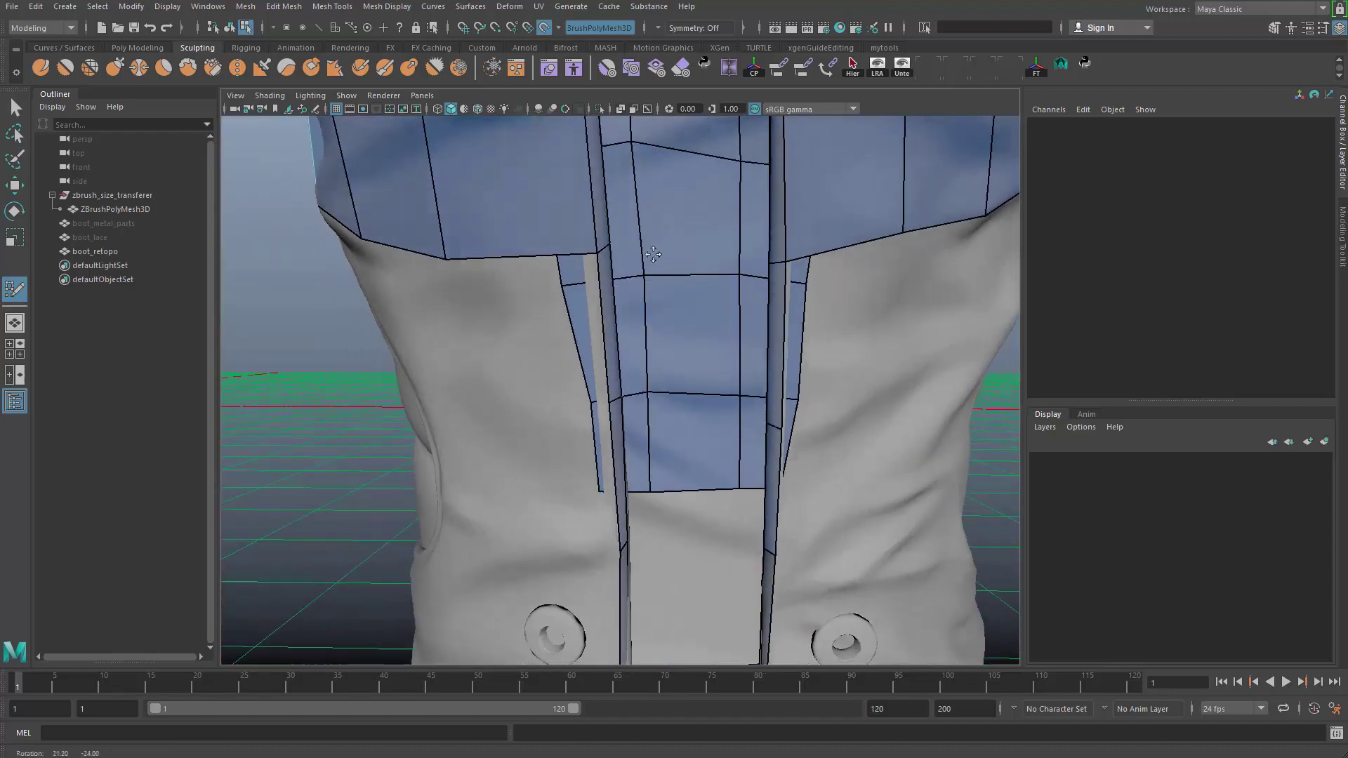
middle_click_drag(653, 257, 674, 351, "alt")
left_click_drag(674, 351, 664, 255, "alt")
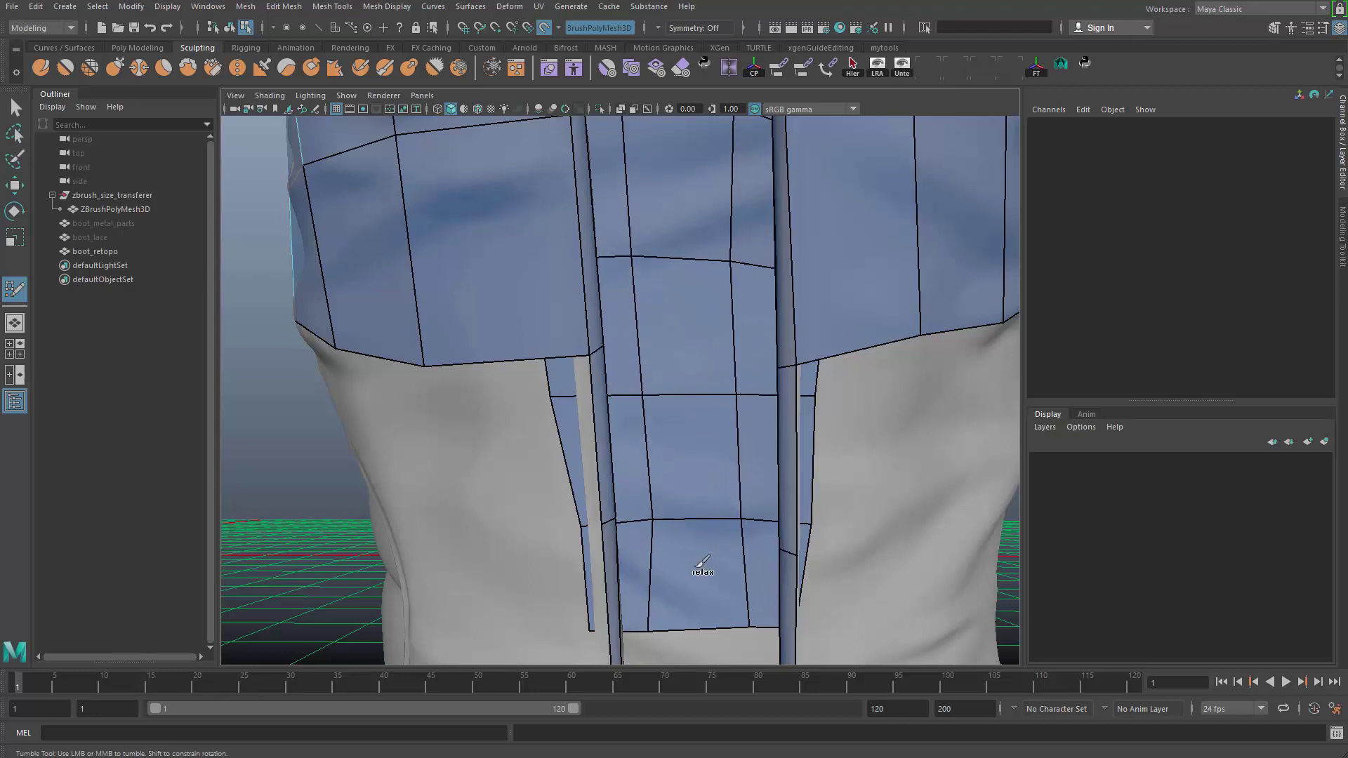
middle_click_drag(647, 628, 647, 528, "alt")
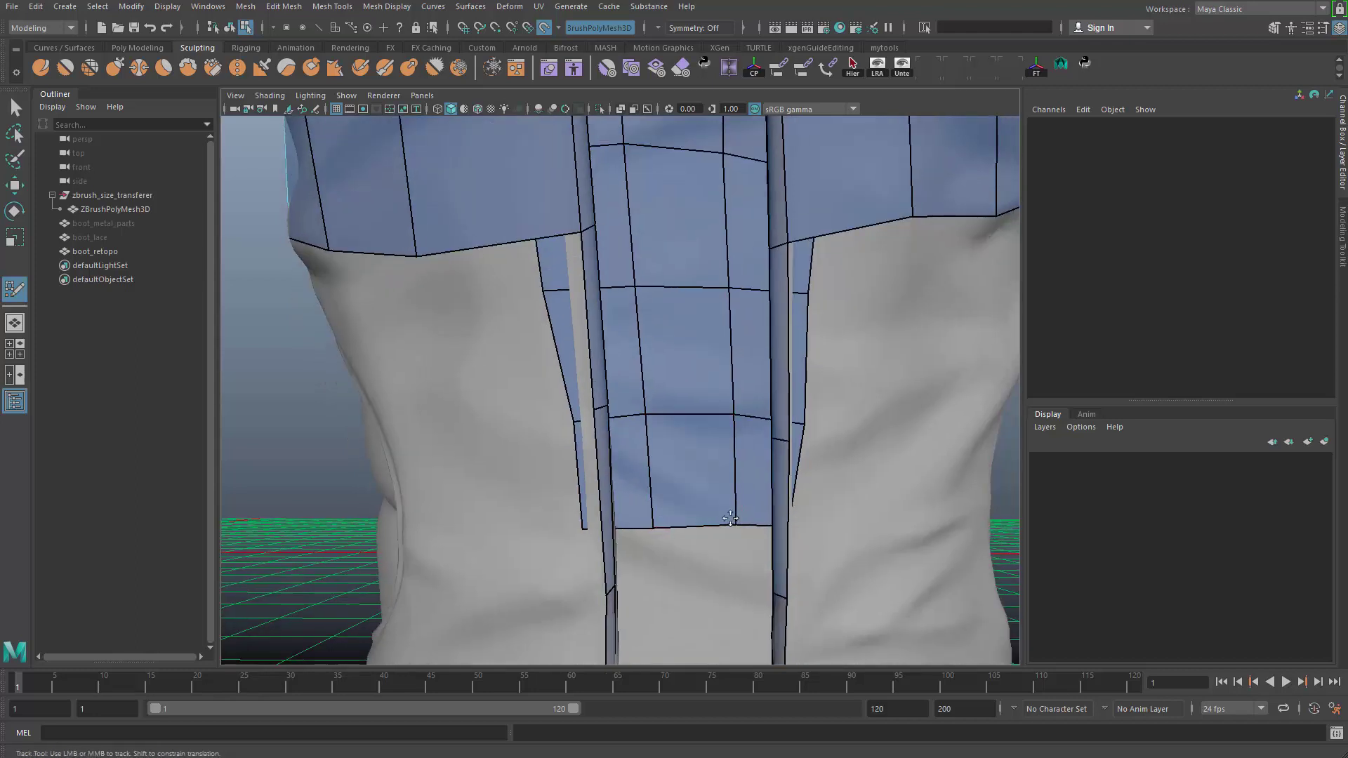
- Exit Quad Draw, isolate boot_retopo and delete its construction history
scroll(730, 518, "down", 5)
mouse_move(730, 518)
left_mouse_down("alt")
mouse_move(680, 659)
mouse_move(726, 484)
mouse_move(554, 457)
mouse_move(649, 526)
left_mouse_up("alt")
key("q")
key("ctrl+1")
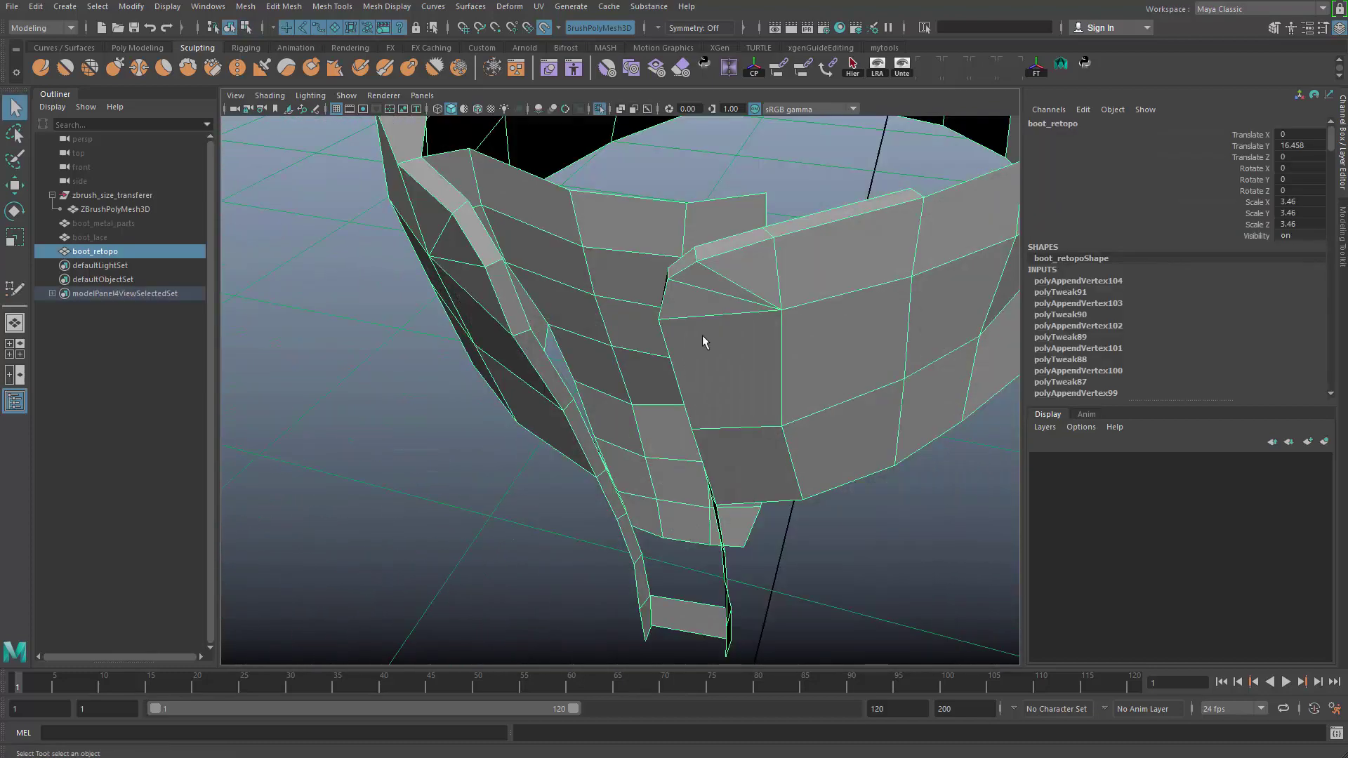
left_click_drag(702, 335, 621, 398, "alt")
key("alt+shift+d")
- Bridge the open edges between the flap's inner face and the tongue
key("F10")
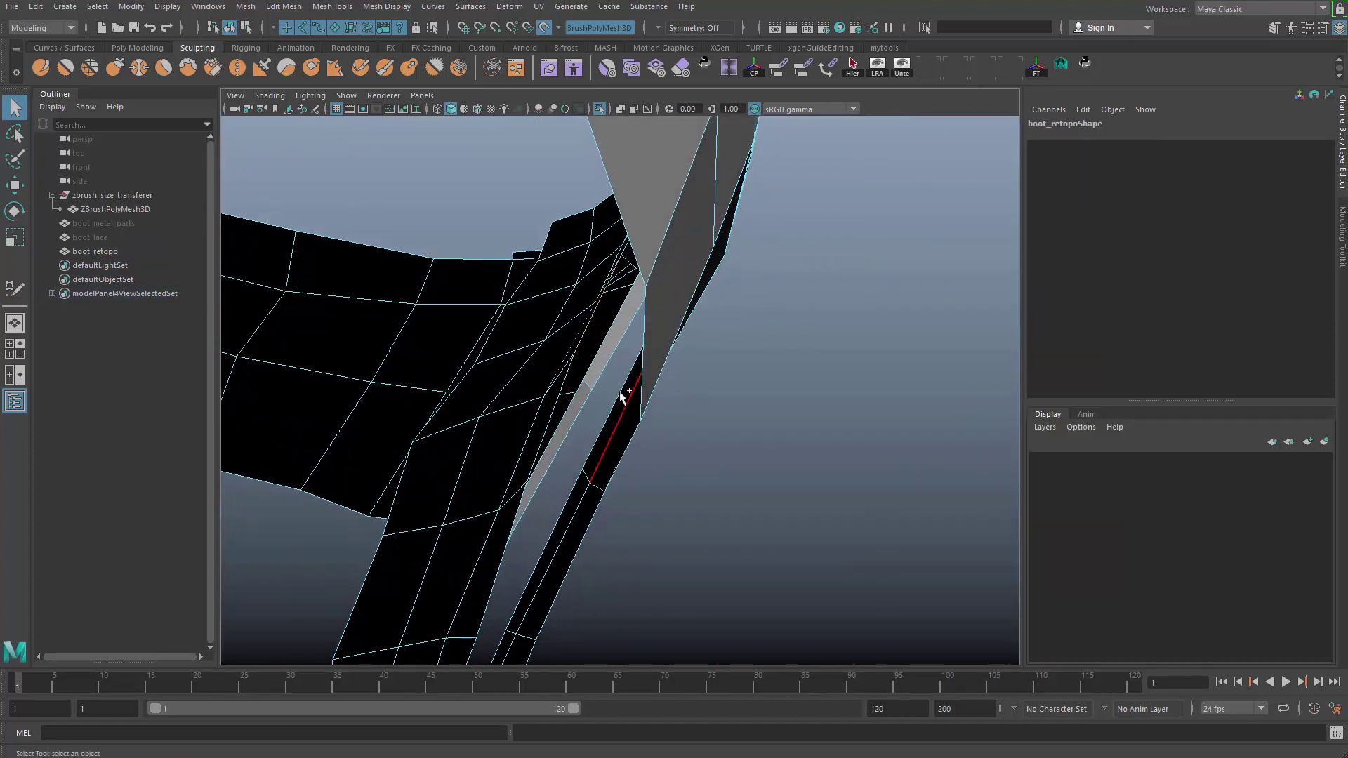
left_click_drag(646, 456, 617, 447, "alt")
right_click_drag(680, 436, 681, 604, "shift")
- Slide the tongue's outer vertex along its edge near the lower end of the bridged seam
left_click_drag(673, 563, 719, 476, "alt")
left_click(663, 438)
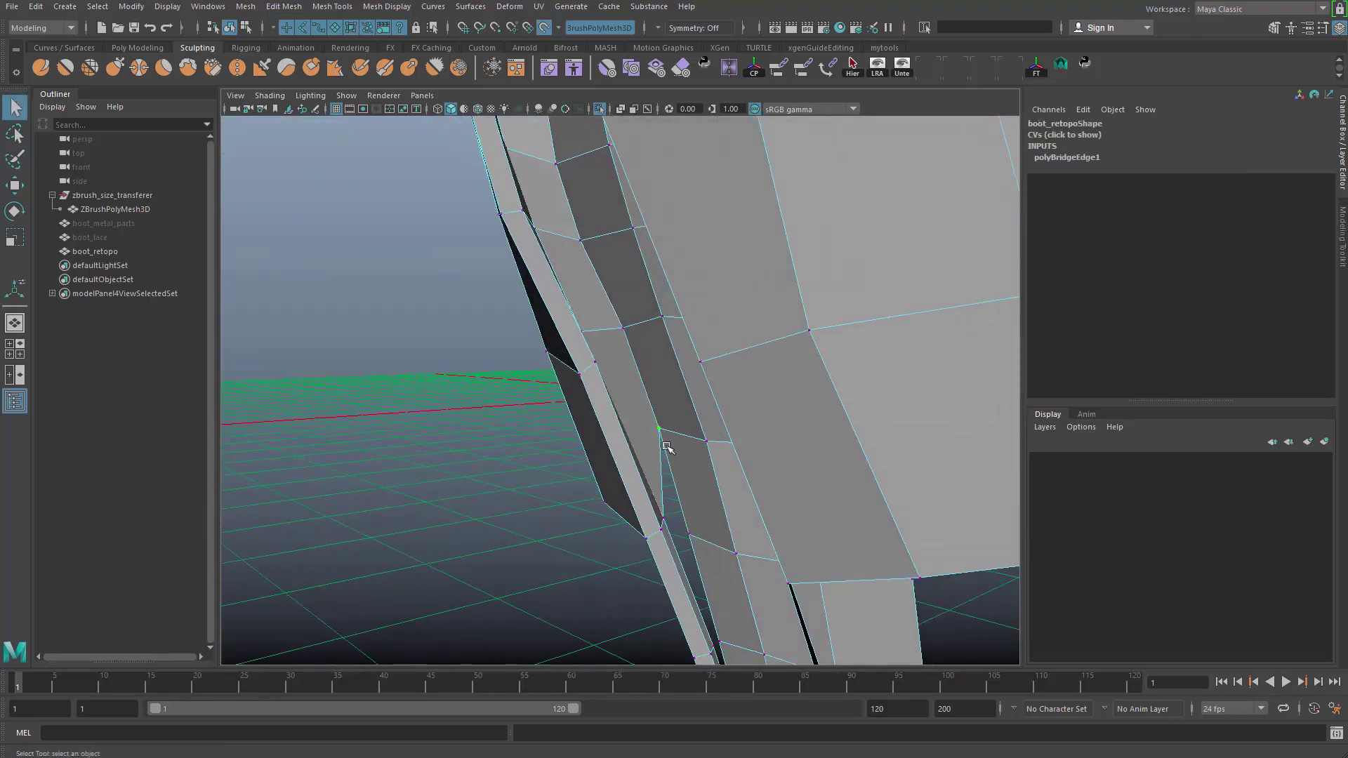
key("w")
left_click_drag(660, 434, 640, 467, "ctrl+shift")
key("w")
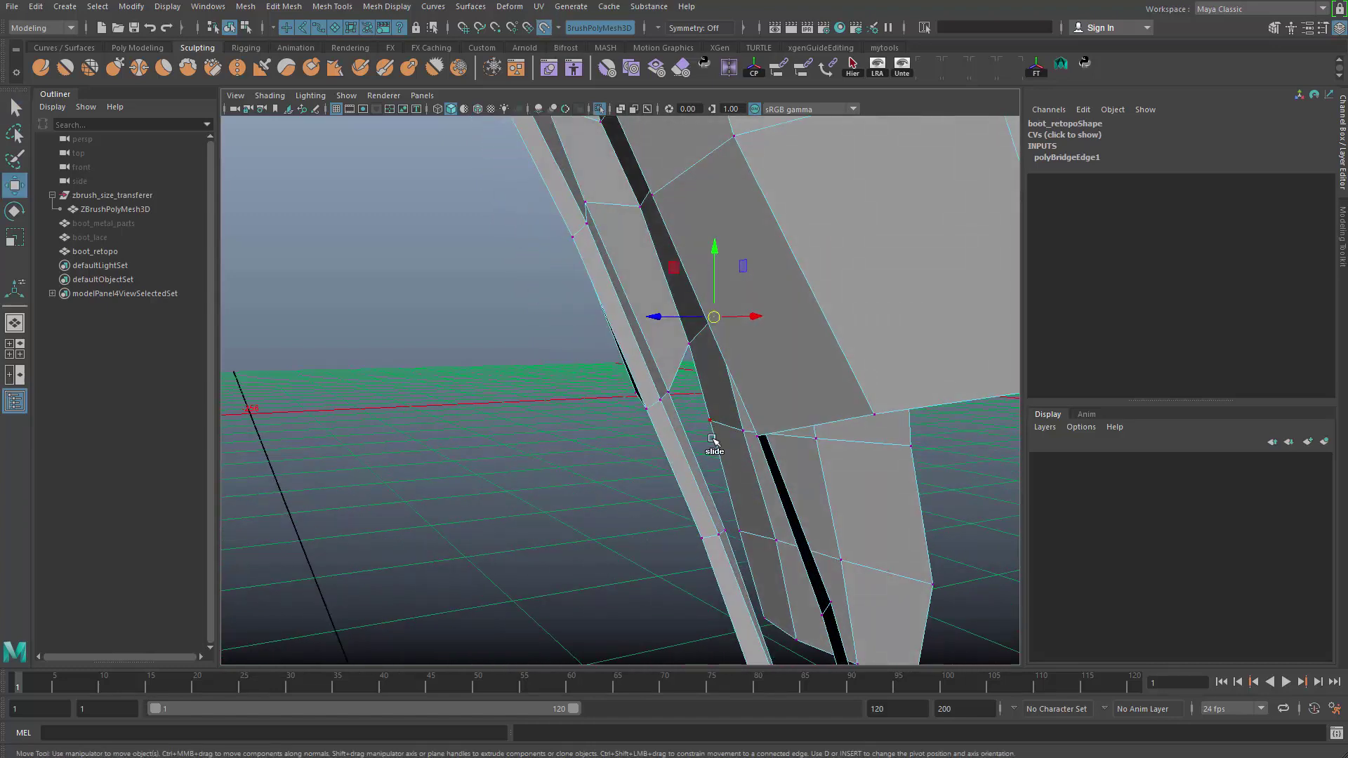
- Delete the surplus horizontal edge loop across the lower tongue quads
left_click_drag(711, 441, 749, 453, "alt")
key("q")
right_click_drag(749, 441, 748, 419)
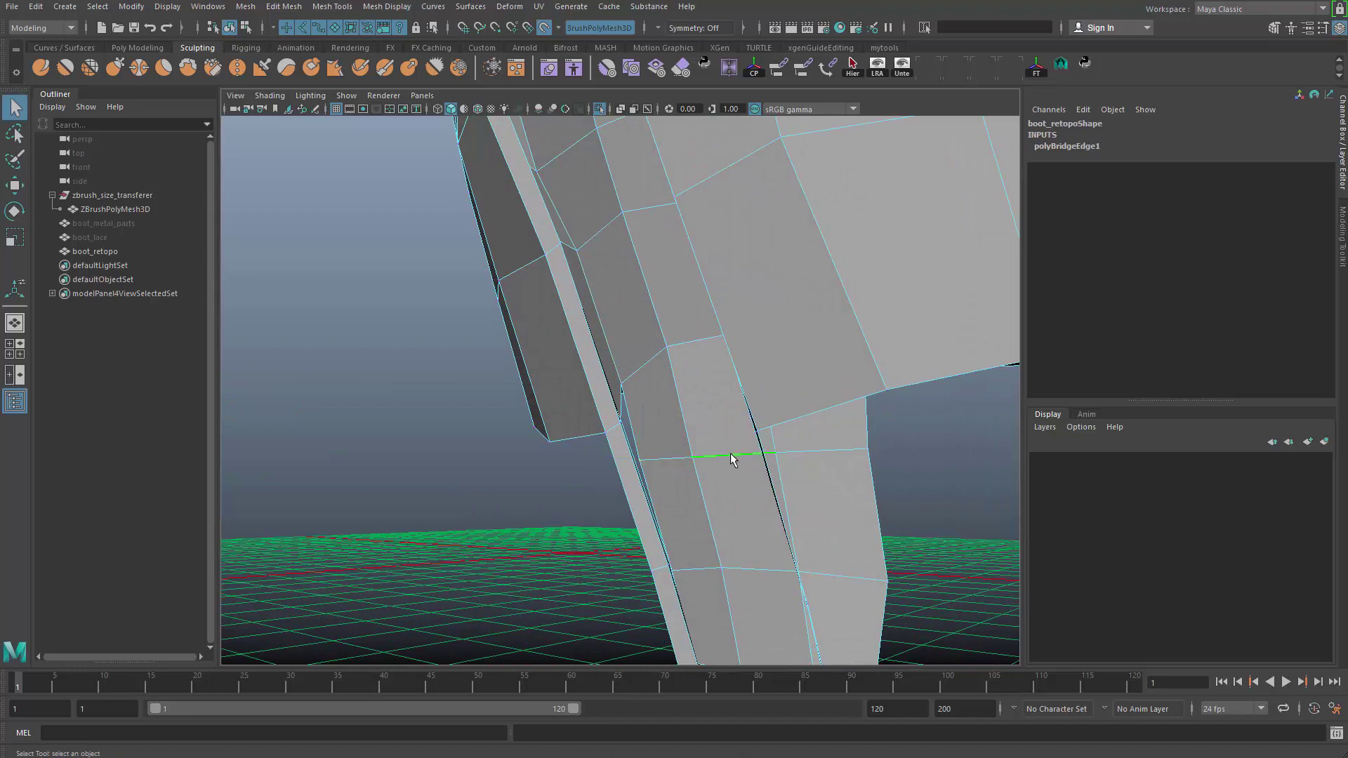
left_click(730, 457)
left_click_drag(731, 457, 681, 457, "alt")
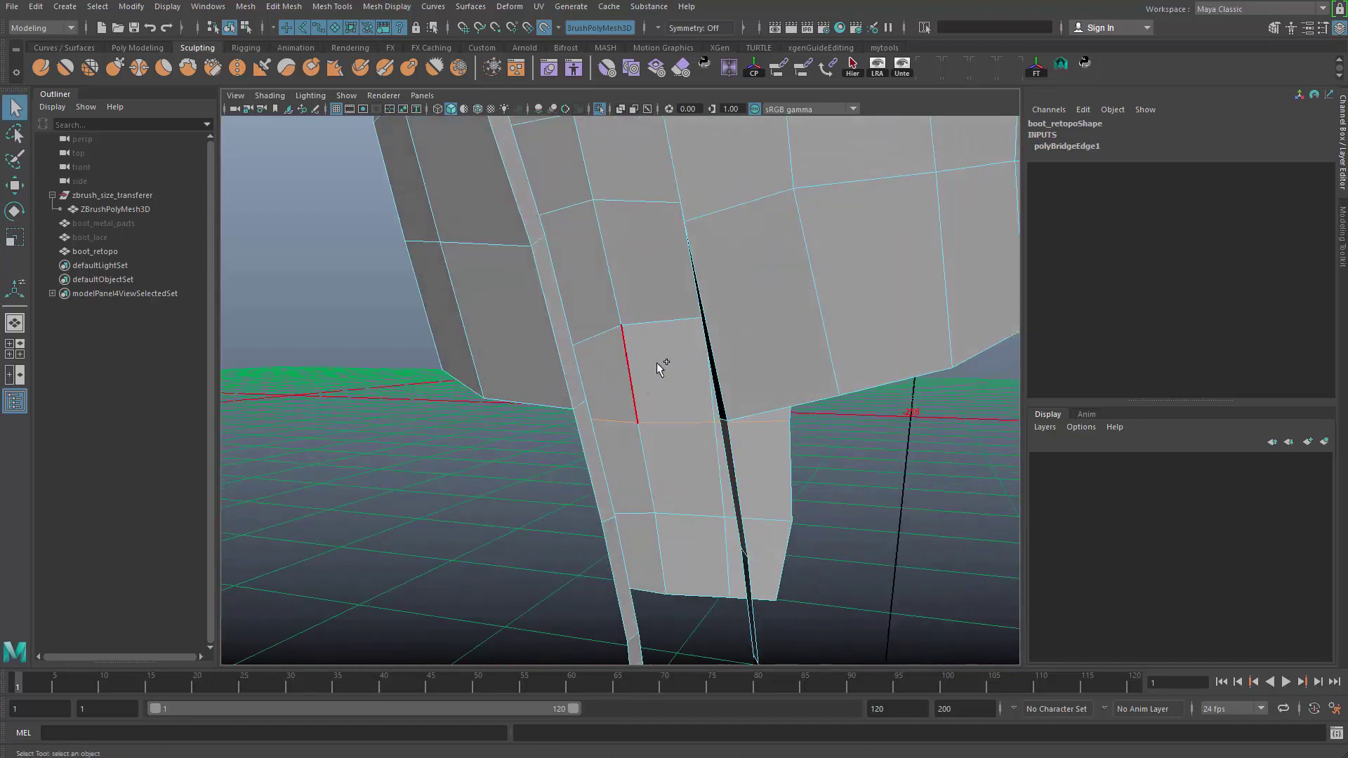
right_click_drag(657, 365, 593, 418, "shift")
- Bridge the two remaining gaps between the flap's inner edge and the lower tongue edges
left_click_drag(593, 419, 748, 391, "alt")
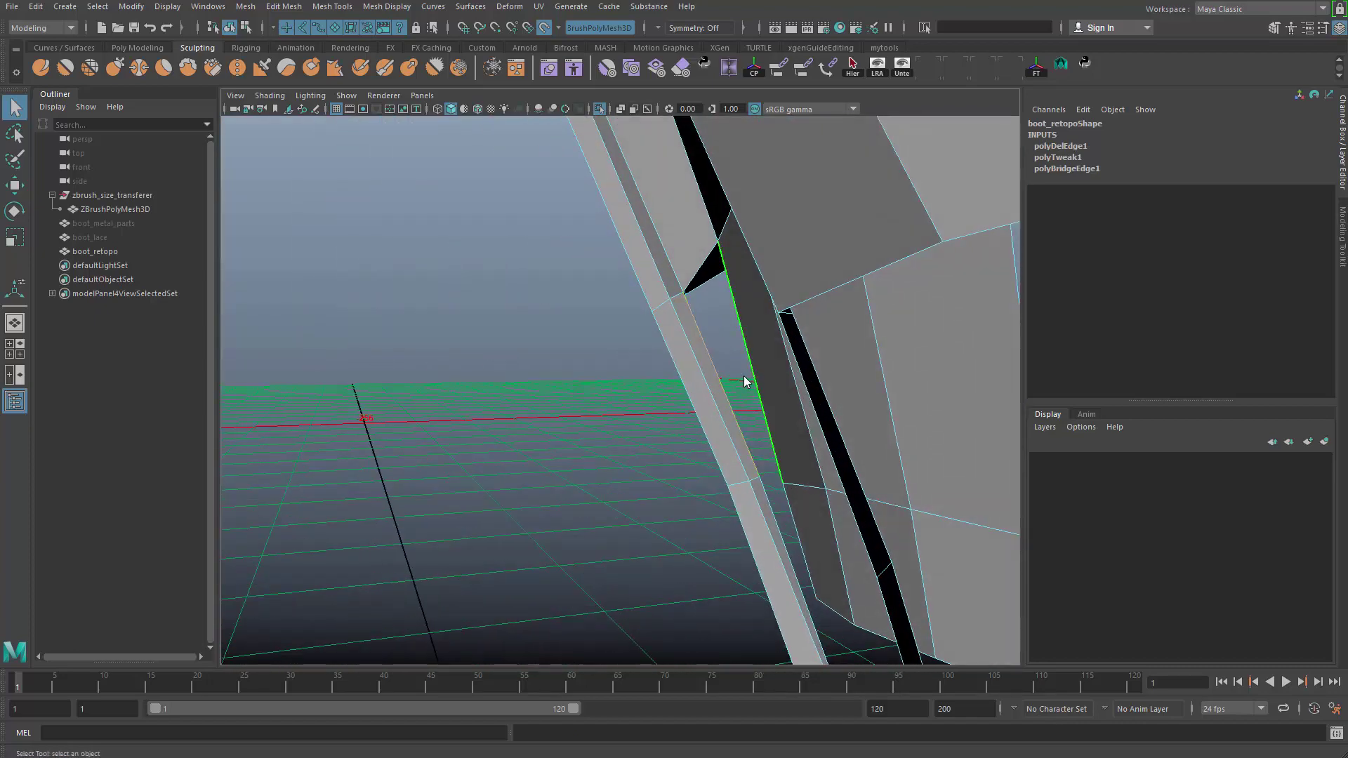
right_click_drag(744, 376, 746, 547, "shift")
middle_click_drag(713, 523, 712, 459, "alt")
left_click_drag(712, 458, 724, 464, "alt")
left_click(814, 457)
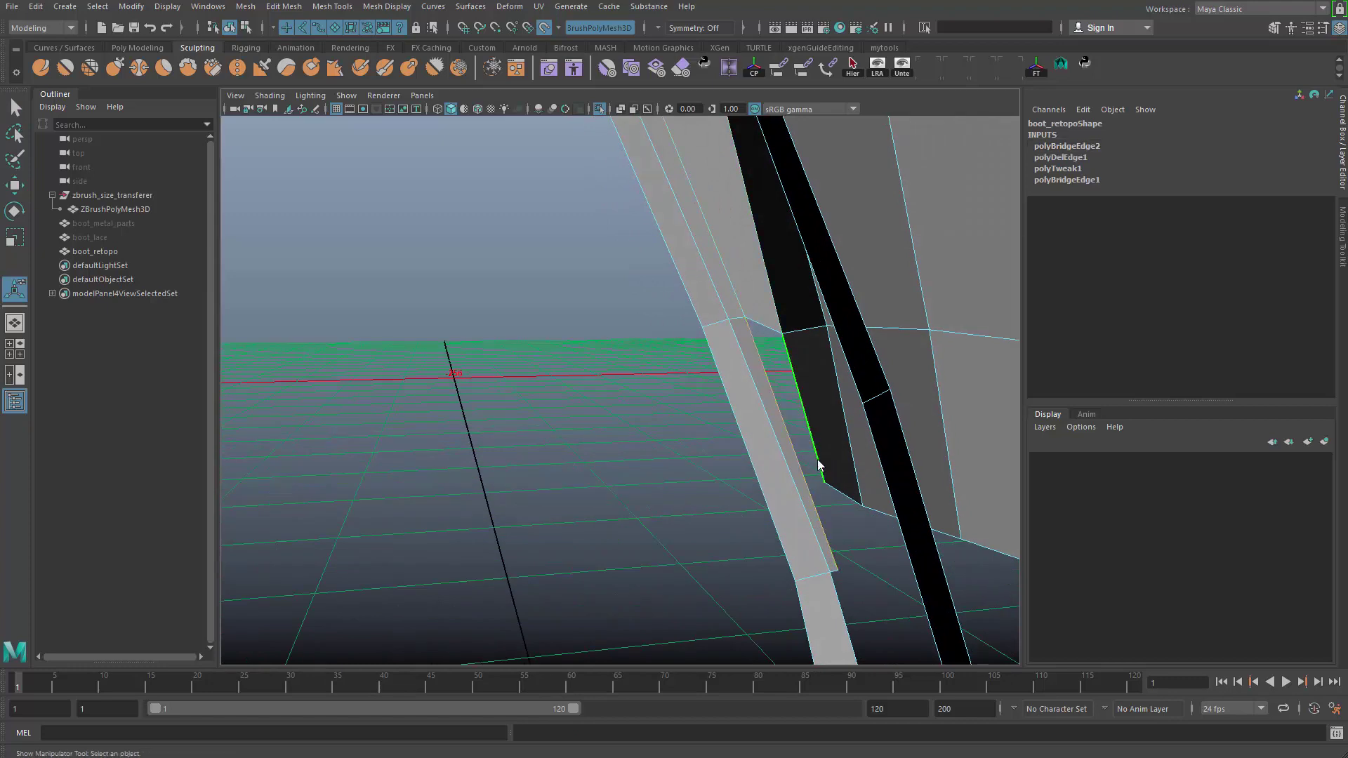
right_click_drag(818, 463, 823, 488, "shift")
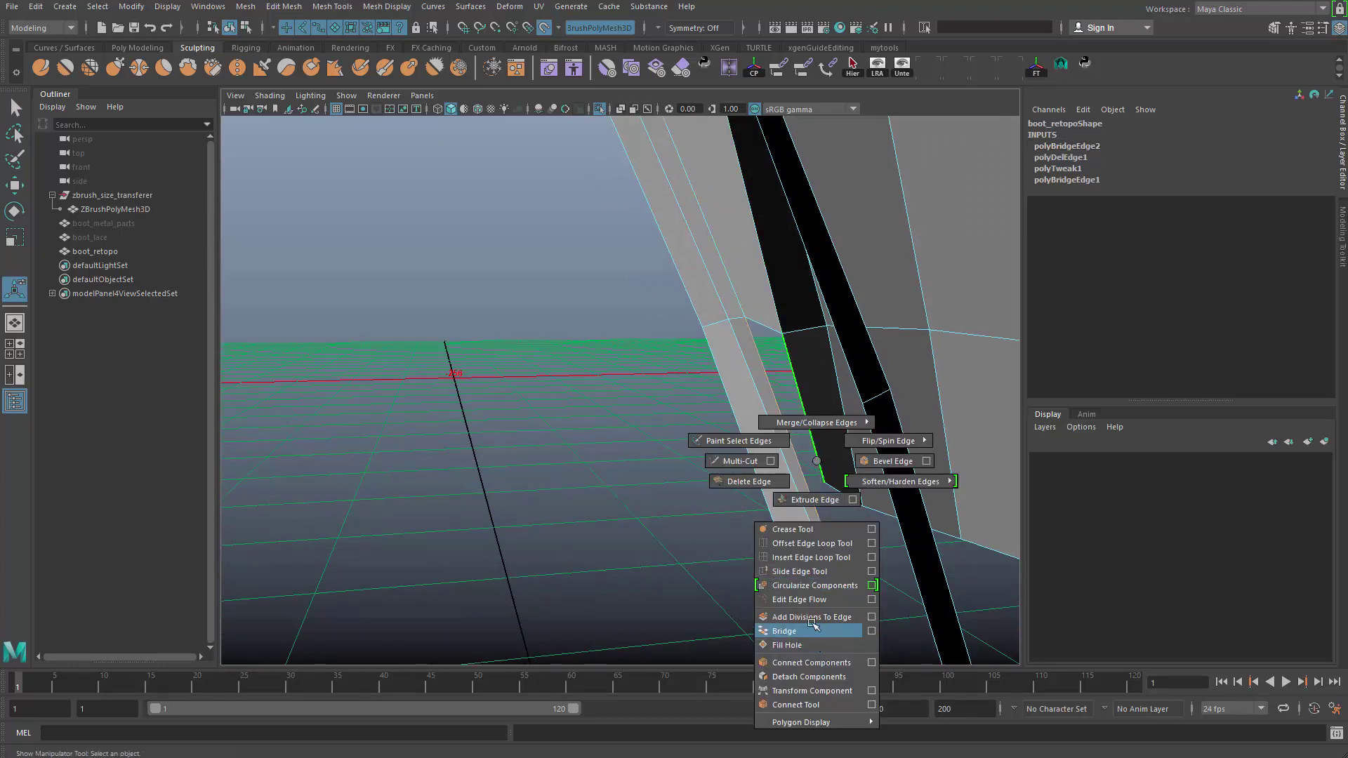
right_click_drag(811, 623, 810, 628, "shift")
- Examine the bridged seams between the flaps and the tongue from several angles, including the lower corner vertex
mouse_move(762, 544)
left_mouse_down("alt")
mouse_move(764, 560)
mouse_move(751, 545)
left_mouse_up("alt")
middle_click_drag(752, 545, 747, 477, "alt")
key("q")
right_click_drag(799, 418, 744, 416)
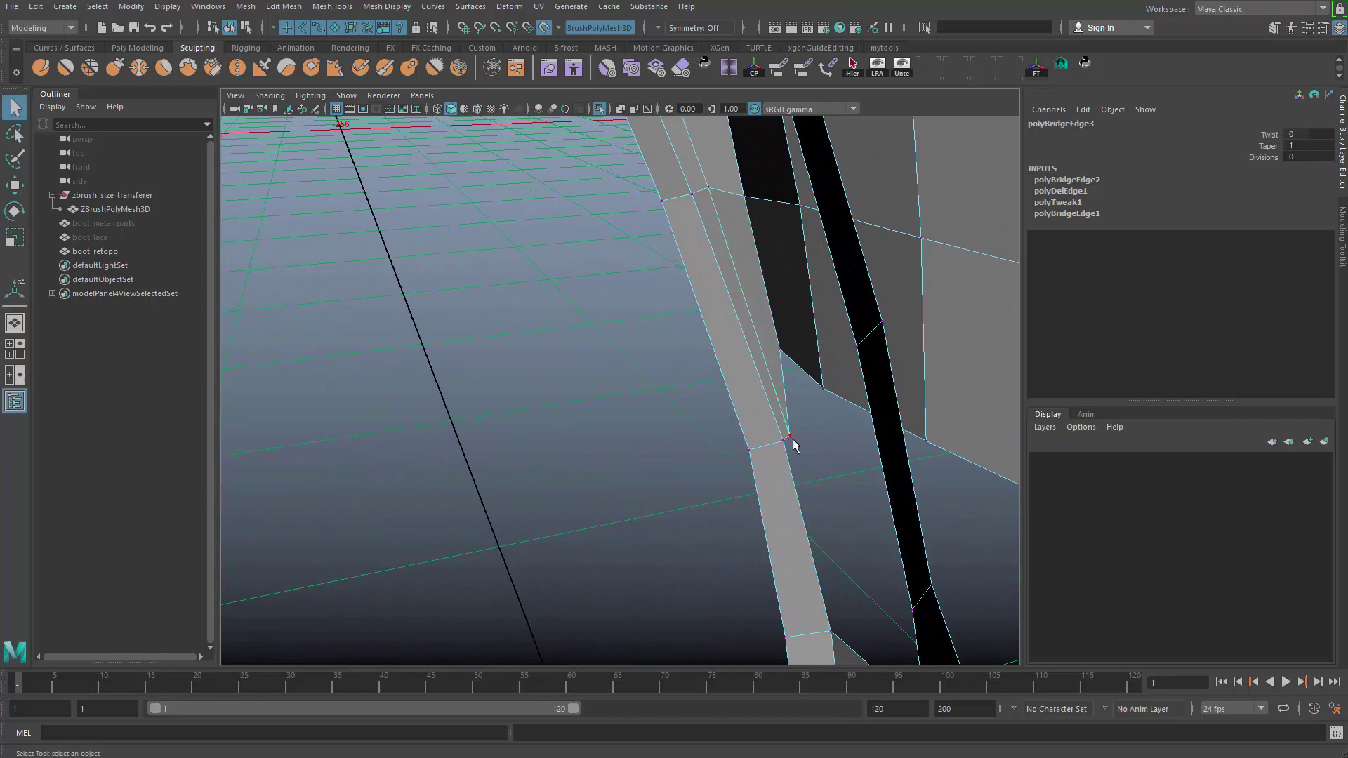
left_click(789, 436)
key("w")
left_click_drag(789, 432, 674, 372, "alt")
right_click_drag(674, 372, 655, 364, "alt")
left_click_drag(655, 364, 843, 393, "alt")
right_click_drag(842, 393, 645, 379, "alt")
left_click_drag(646, 379, 764, 449, "alt")
right_click_drag(765, 449, 793, 446, "alt")
left_click_drag(793, 446, 680, 451, "alt")
right_click_drag(680, 451, 615, 465, "alt")
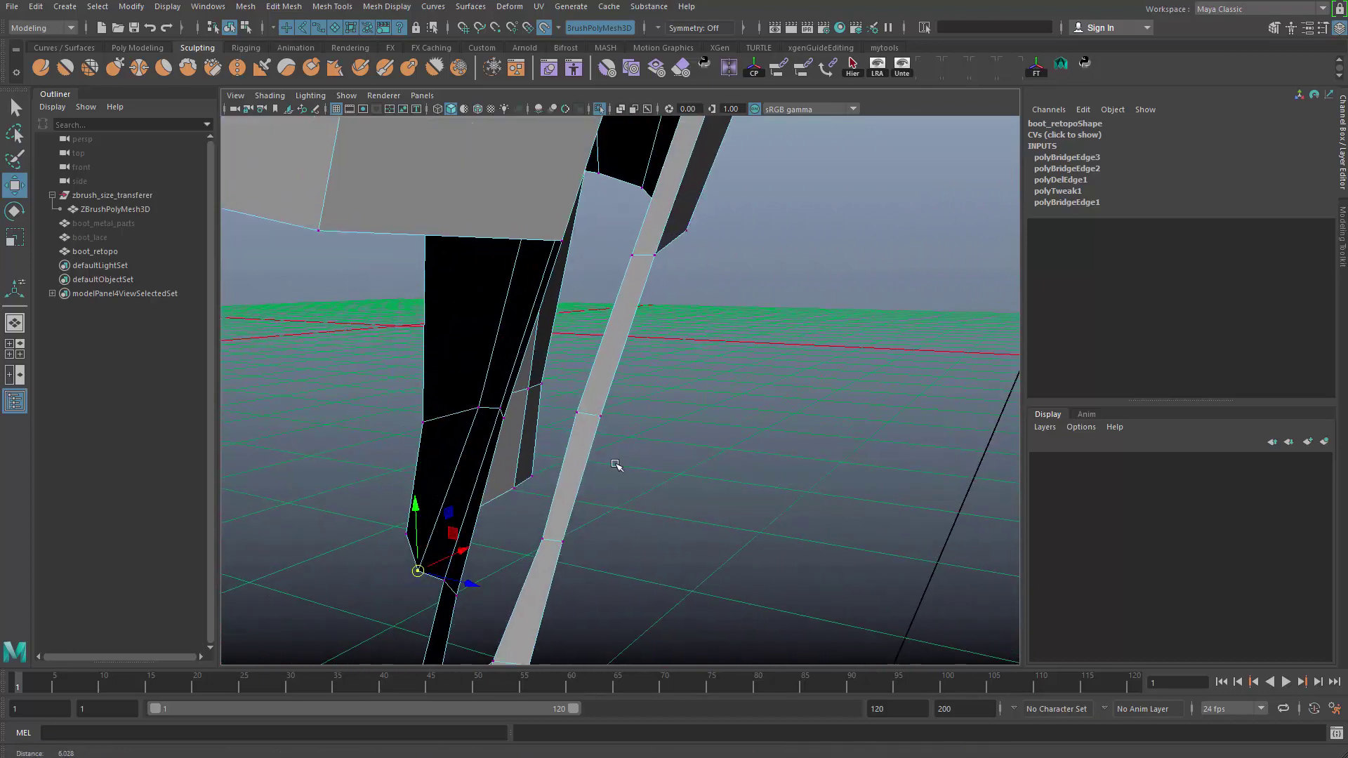
mouse_move(616, 465)
left_mouse_down("alt")
mouse_move(491, 472)
mouse_move(380, 455)
mouse_move(594, 455)
left_mouse_up("alt")
middle_click_drag(593, 455, 557, 594, "alt")
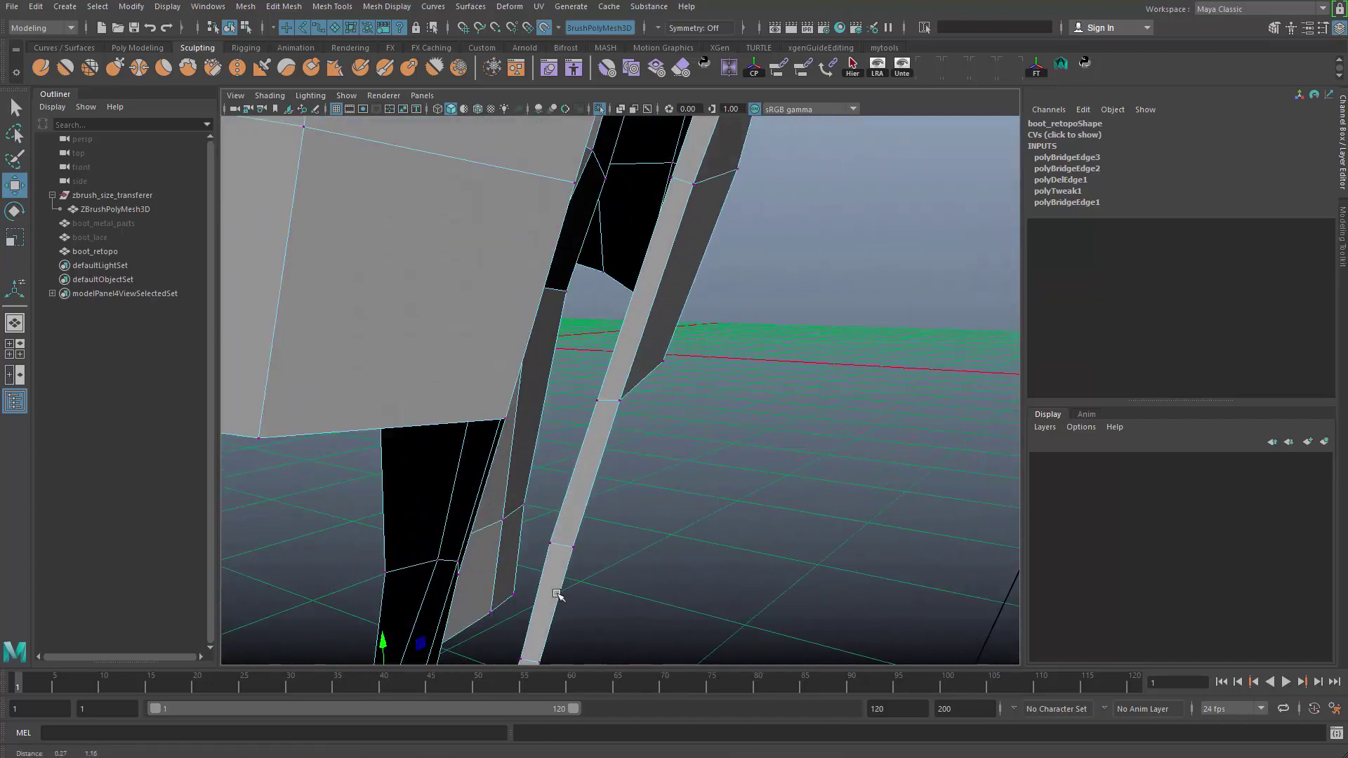
right_click_drag(557, 594, 641, 349, "alt")
- Return to object mode, delete boot_retopo's history and end the isolation to show the whole boot
key("q")
key("F8")
mouse_move(798, 229)
left_mouse_down("alt")
mouse_move(607, 614)
mouse_move(678, 433)
mouse_move(663, 454)
left_mouse_up("alt")
key("alt+shift+d")
key("ctrl+1")
right_click_drag(664, 453, 765, 463, "alt")
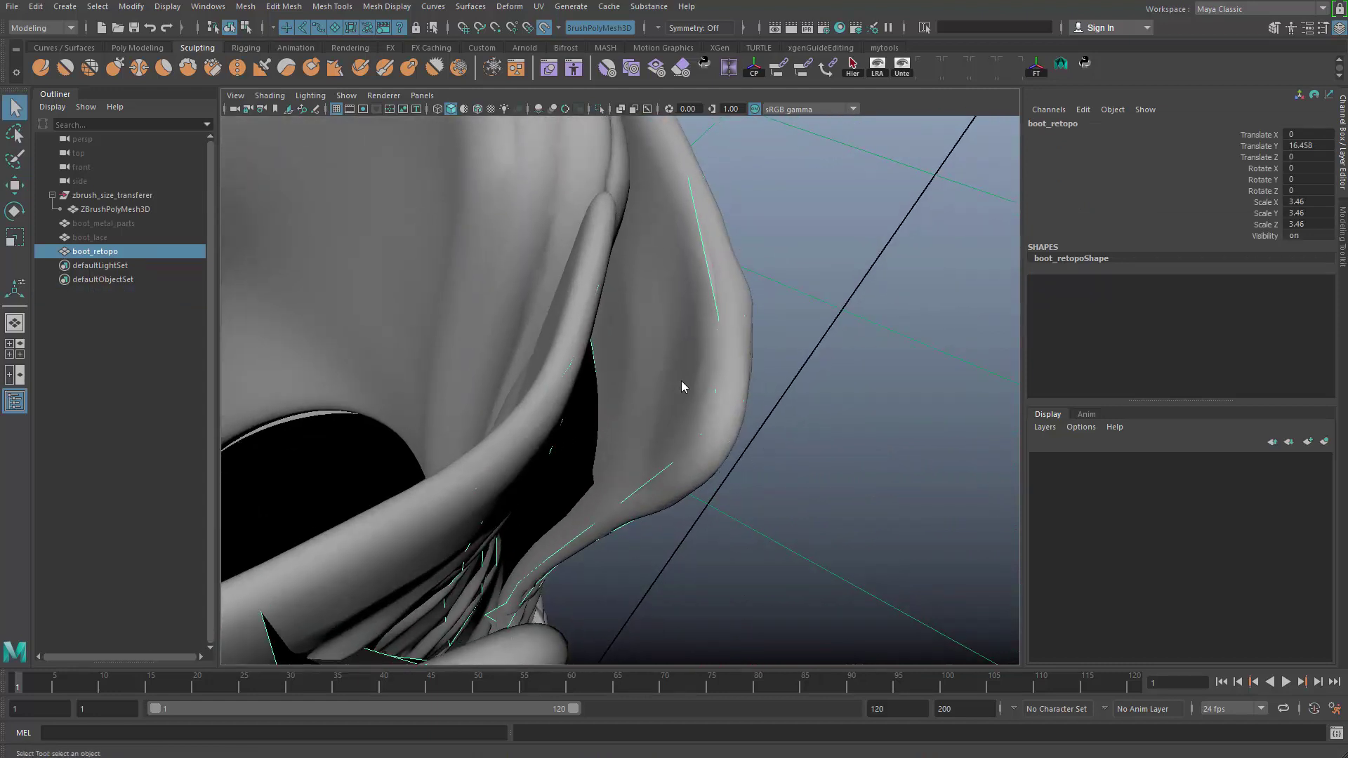
right_click_drag(680, 380, 662, 691, "shift")
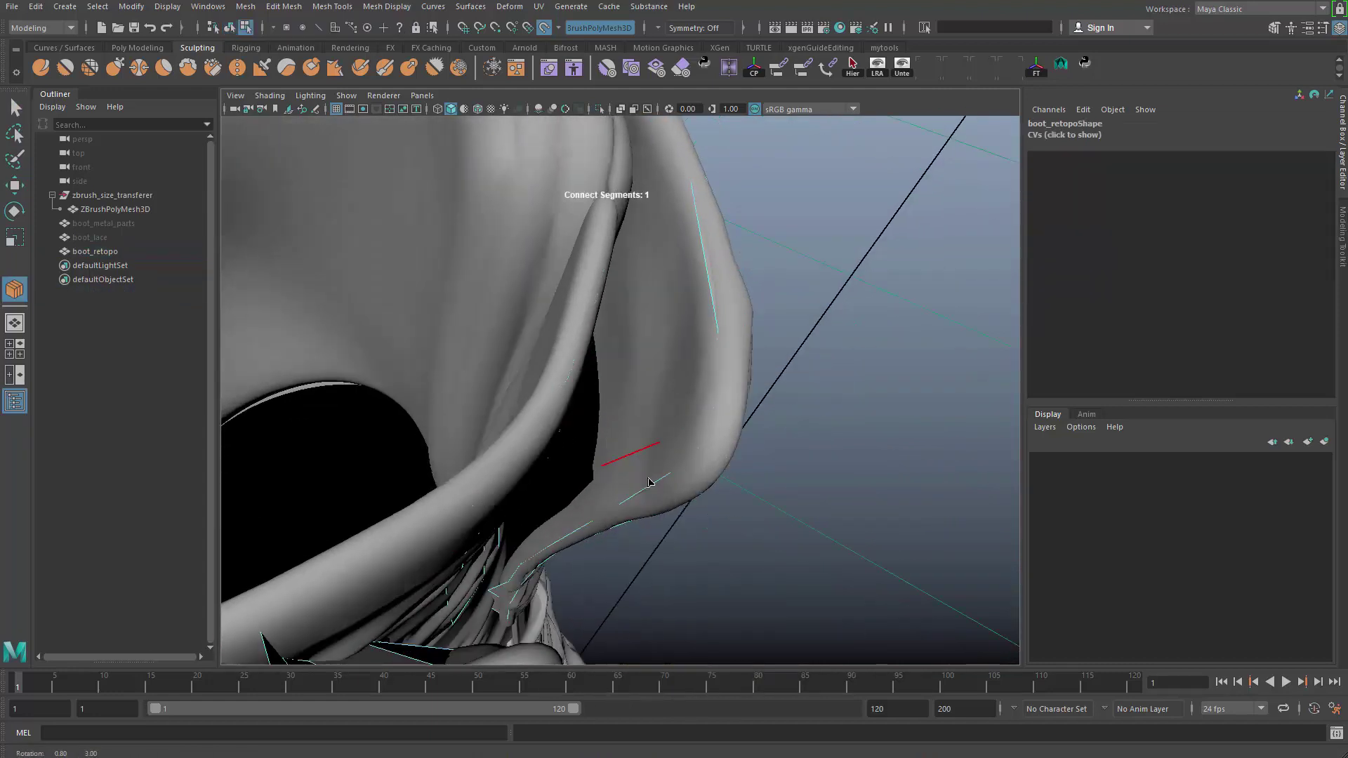
mouse_move(632, 467)
left_mouse_down("alt")
mouse_move(677, 449)
mouse_move(675, 386)
left_mouse_up("alt")
left_click(613, 466)
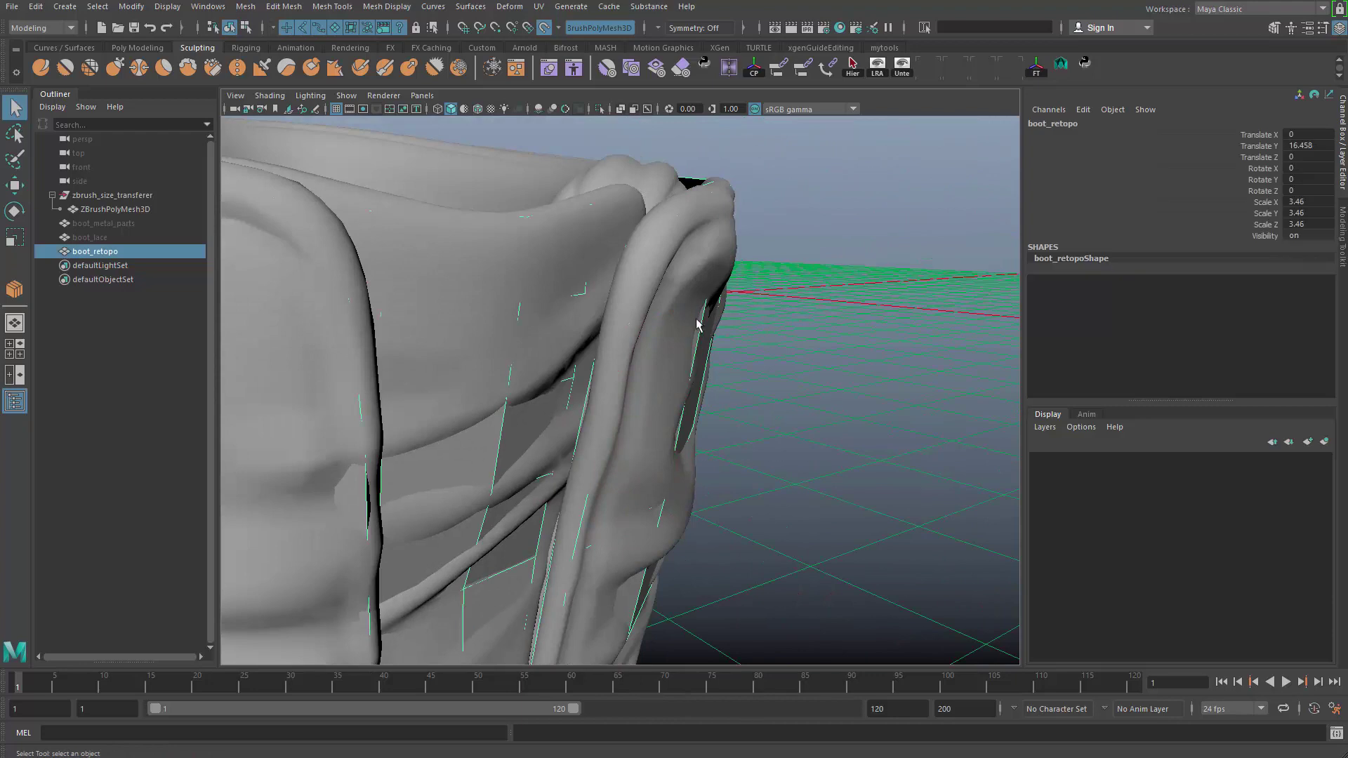
- Start Quad Draw on boot_retopo and add quads on the flap's inner side around its upper corner
right_click_drag(694, 308, 697, 312, "shift")
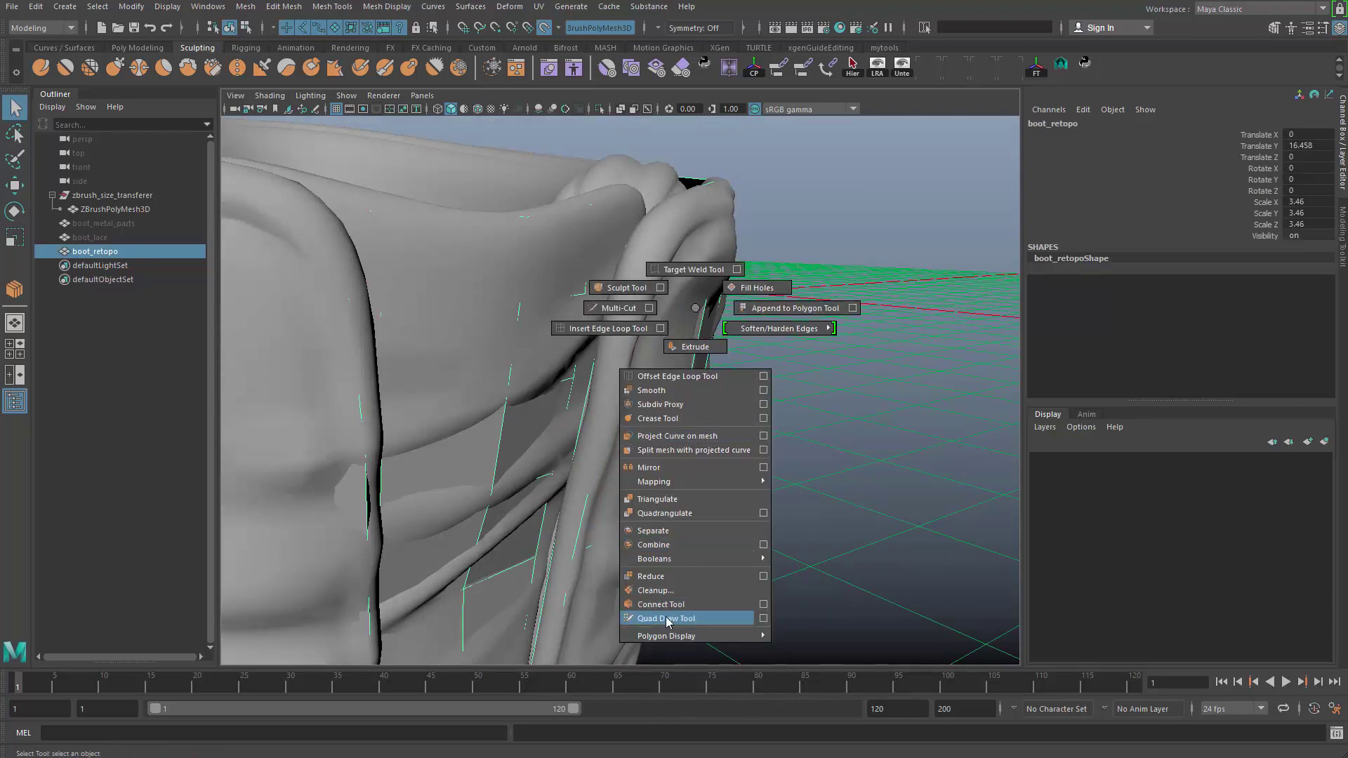
right_click_drag(667, 621, 667, 619, "shift")
left_click_drag(667, 619, 667, 524, "alt")
mouse_move(667, 524)
right_mouse_down("alt")
mouse_move(728, 451)
mouse_move(692, 455)
right_mouse_up("alt")
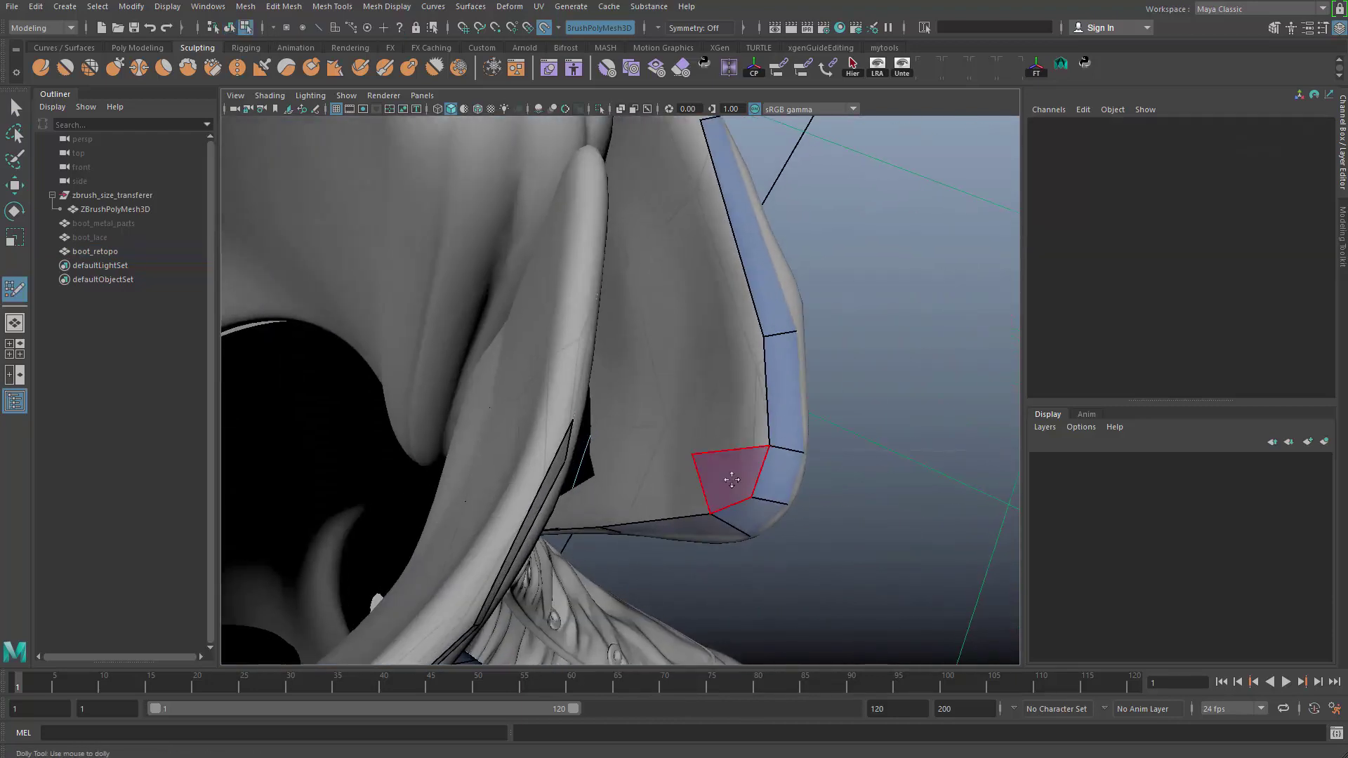
left_click_drag(731, 480, 613, 470, "alt")
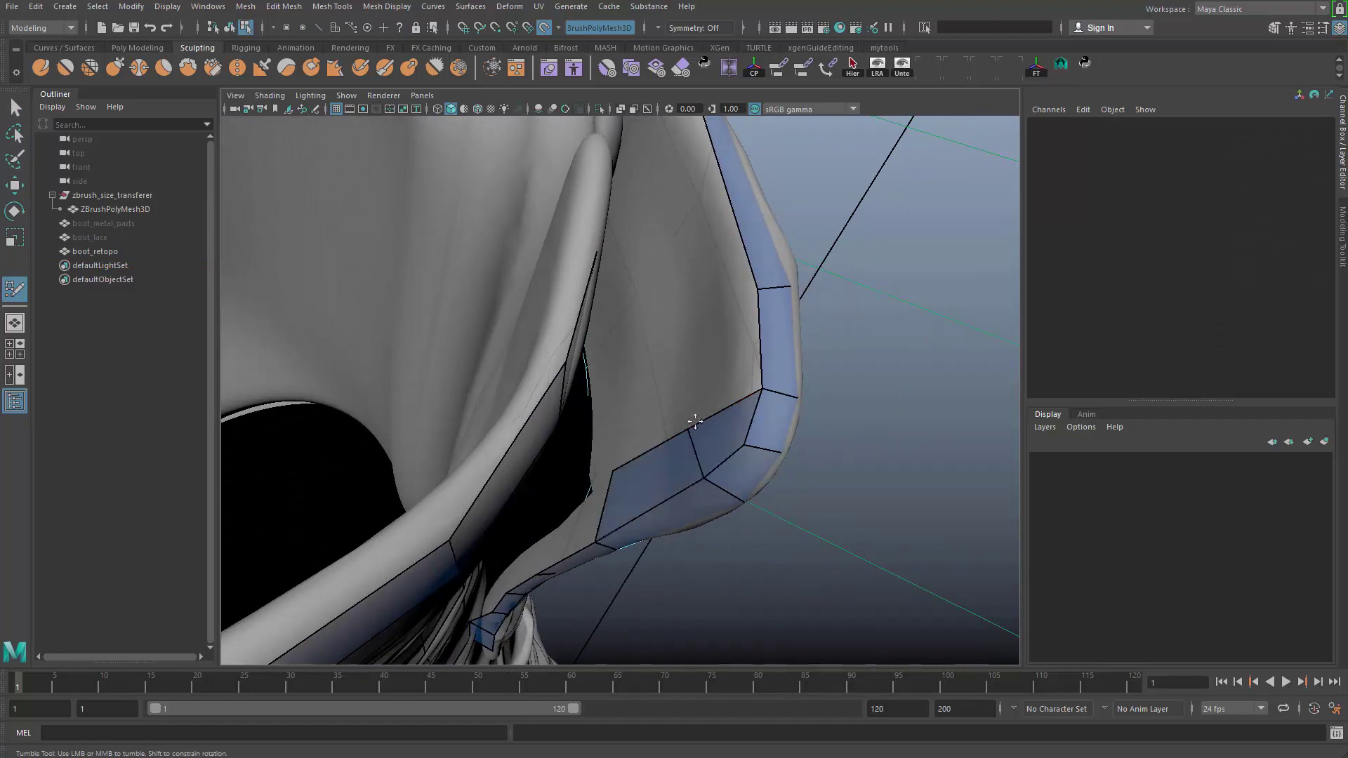
left_click_drag(689, 395, 761, 396, "alt")
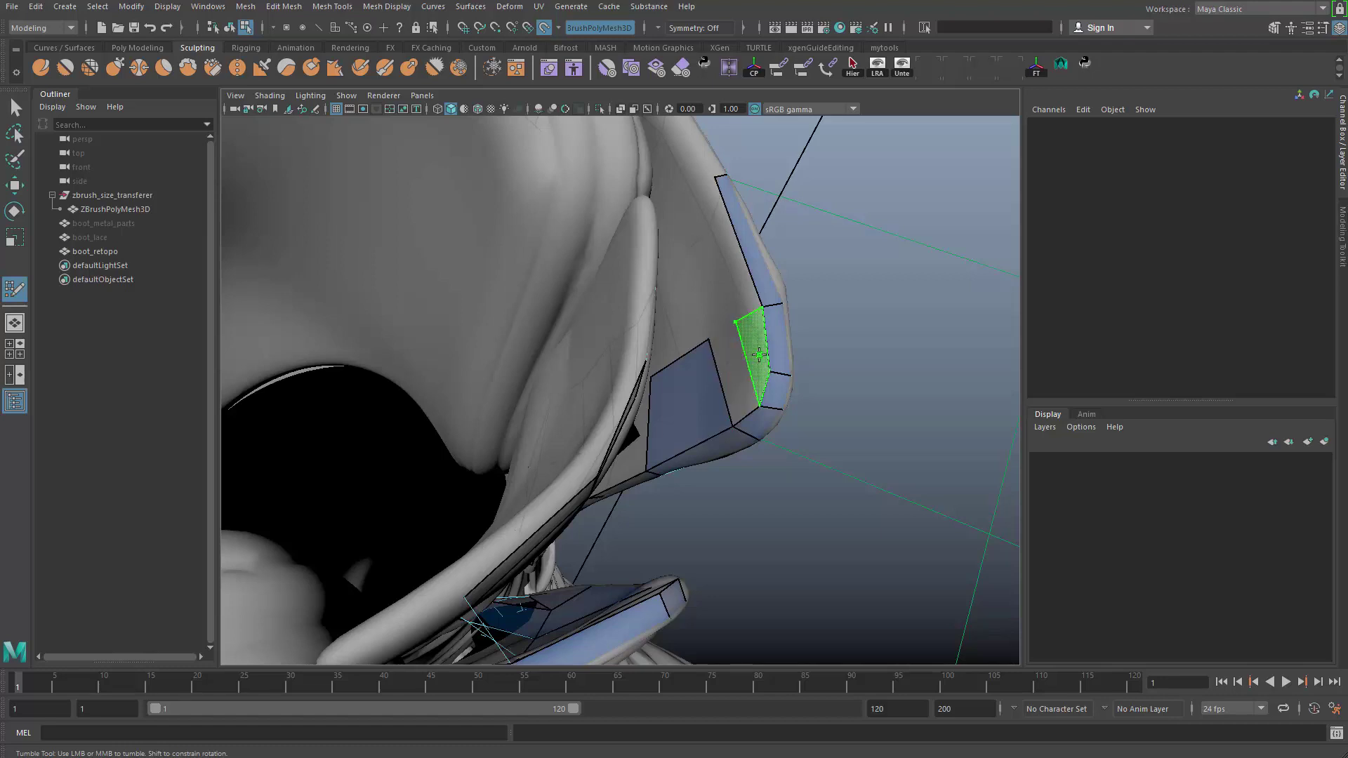
left_click_drag(745, 363, 706, 288, "alt")
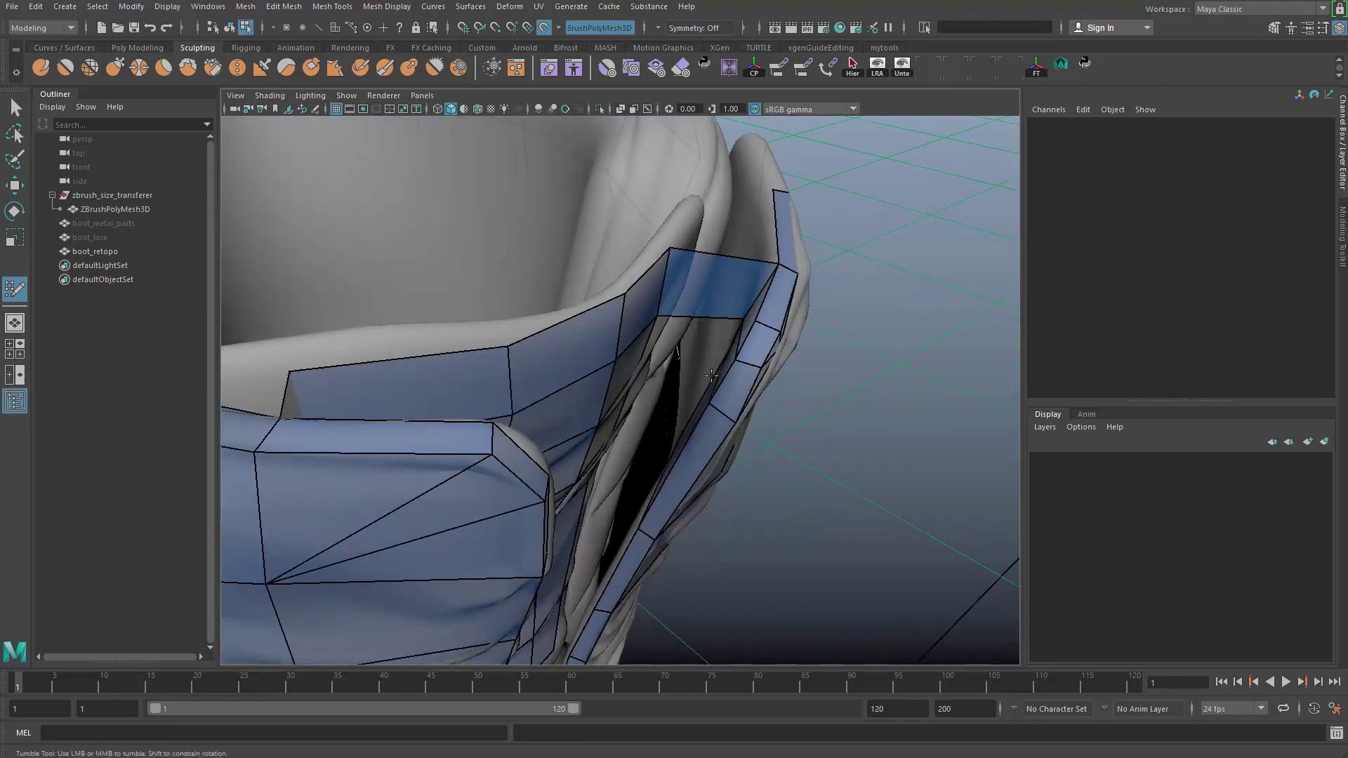
- Examine the flap's inner side from its upper corner down to the narrow lower end, from several angles
left_click_drag(711, 375, 645, 340, "alt")
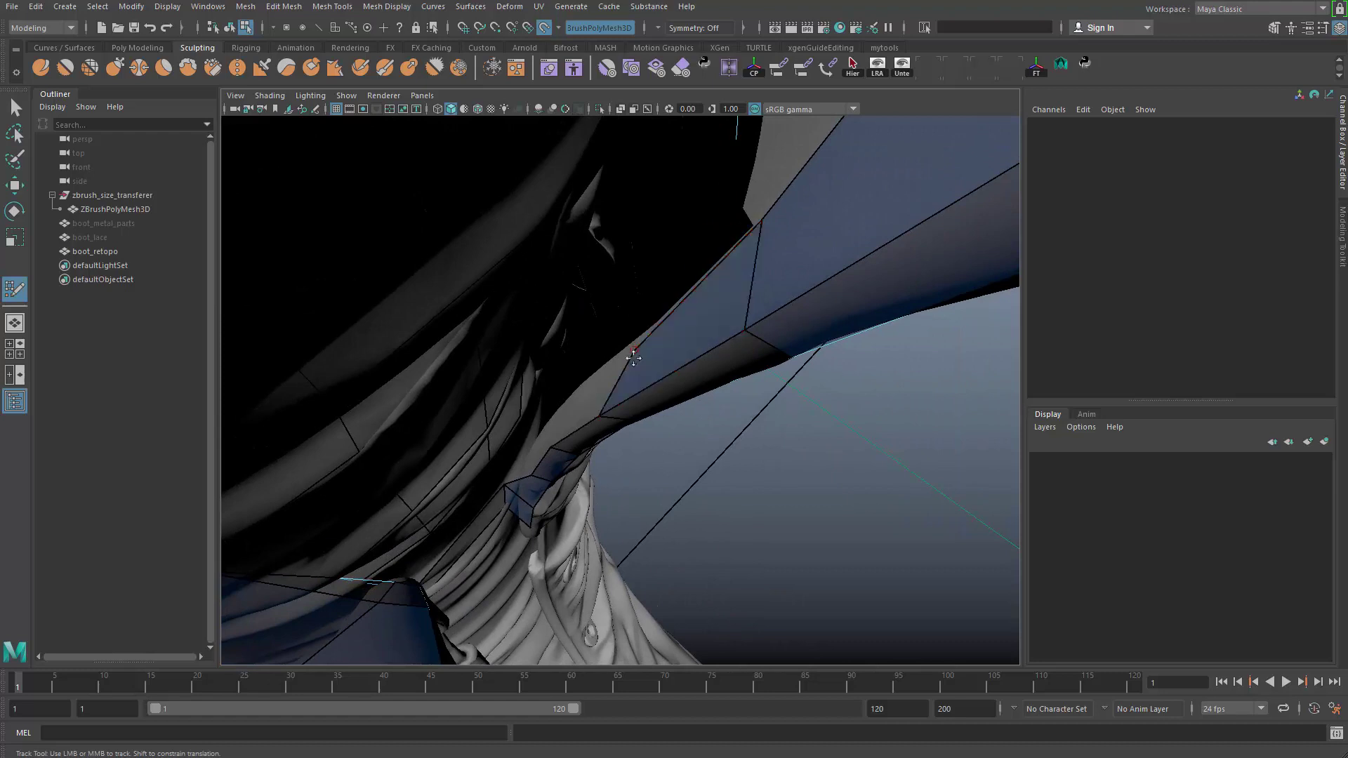
middle_click_drag(590, 393, 692, 443, "alt")
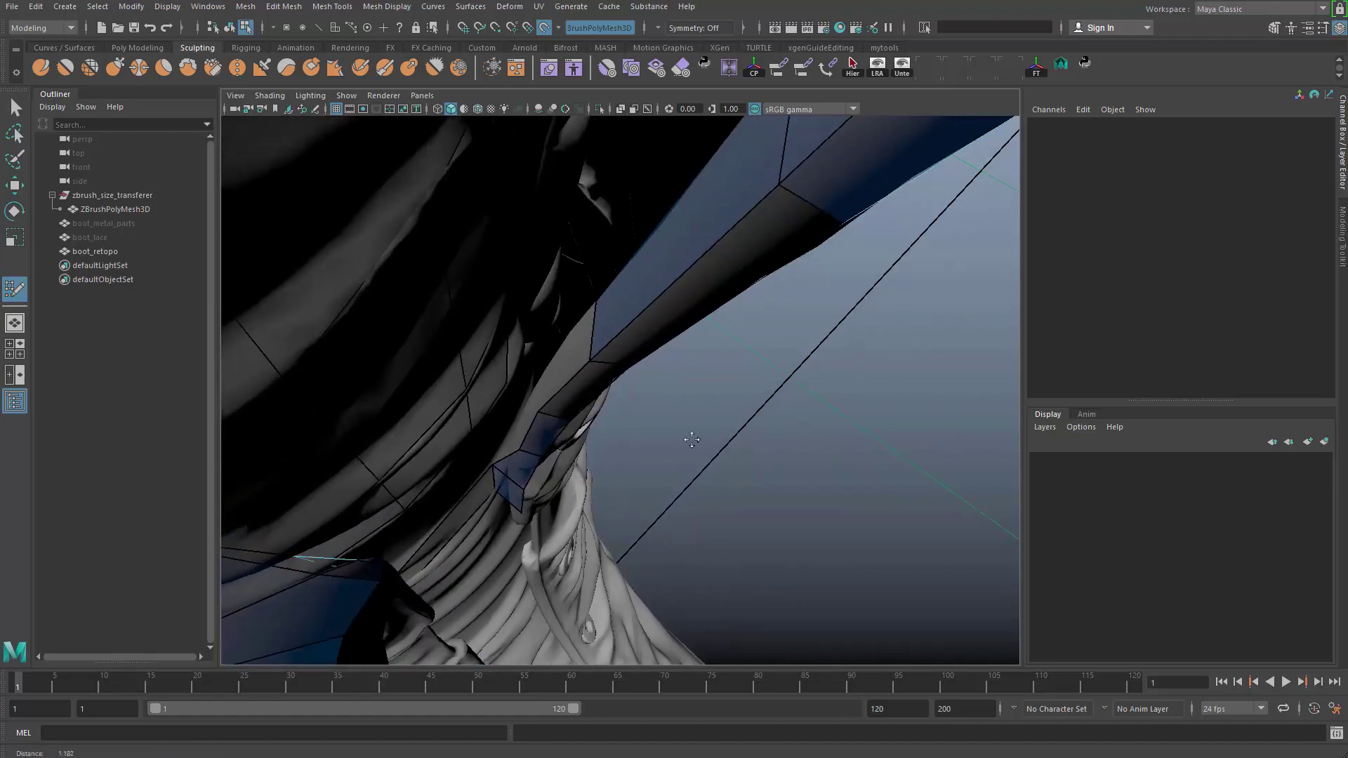
right_click_drag(692, 442, 635, 431, "alt")
middle_click_drag(635, 430, 683, 405, "alt")
right_click_drag(683, 406, 643, 370, "alt")
middle_click_drag(643, 370, 670, 407, "alt")
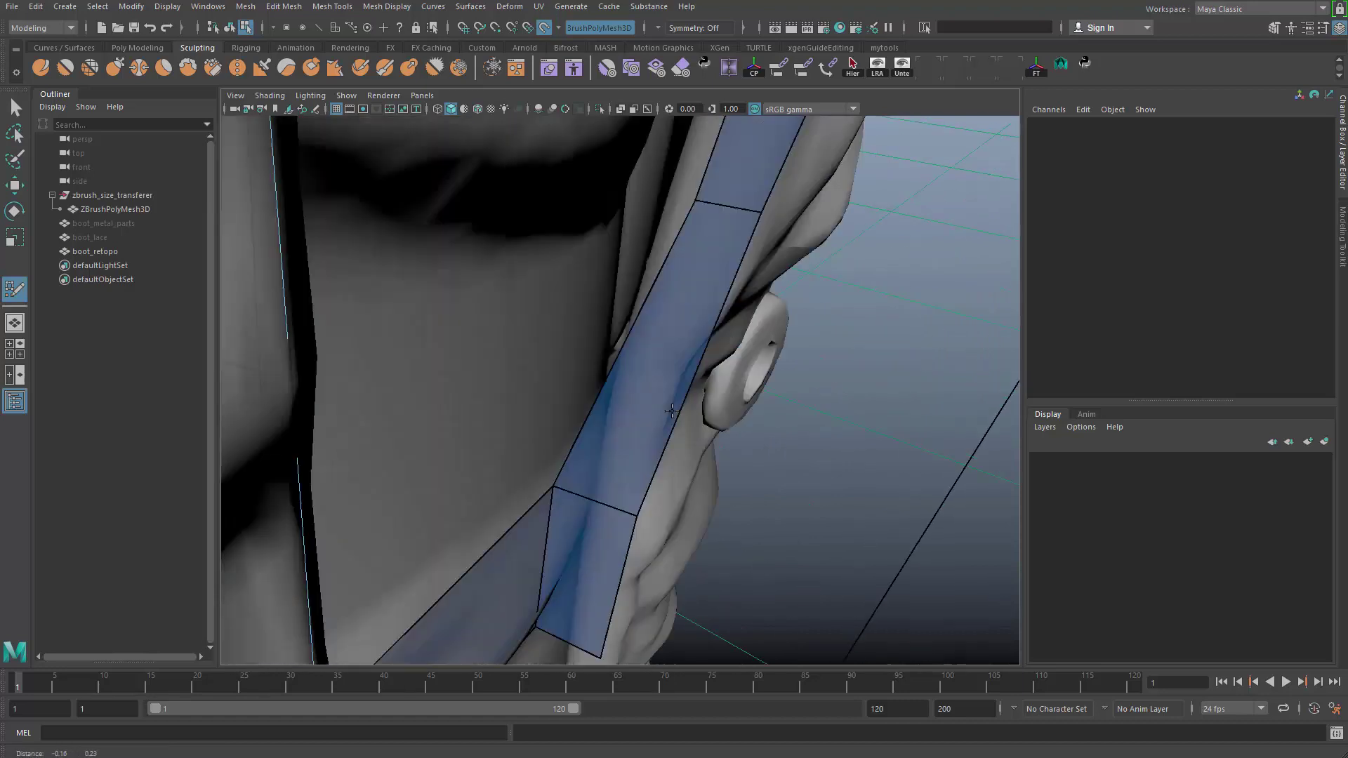
right_click_drag(670, 407, 707, 475, "alt")
left_click_drag(707, 476, 699, 531, "alt")
right_click_drag(699, 530, 618, 435, "alt")
left_click_drag(618, 435, 550, 537, "alt")
right_click_drag(549, 537, 626, 566, "alt")
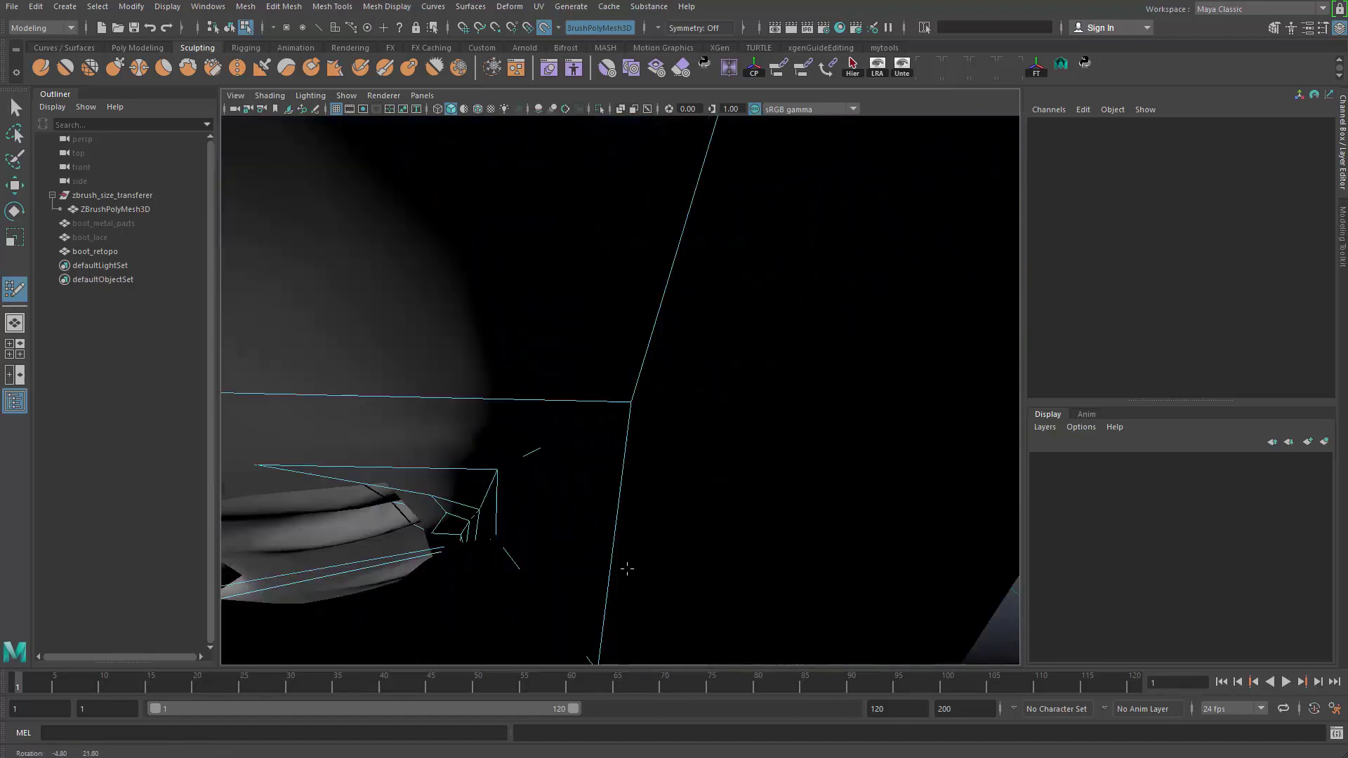
left_click_drag(626, 566, 666, 494, "alt")
right_click_drag(693, 474, 692, 489, "alt")
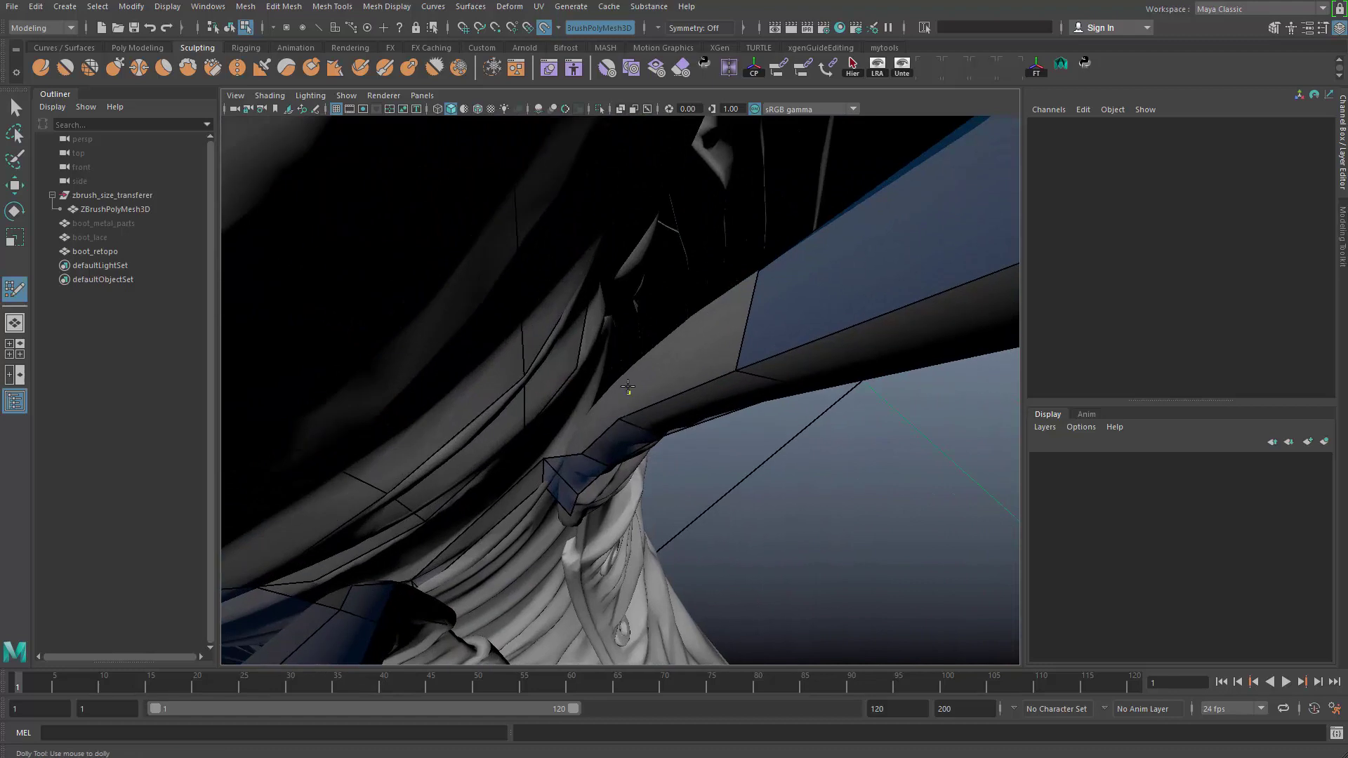
- Draw a quad along the narrow part of the flap's inner side and weld its corners to the existing rim vertices
right_click_drag(669, 370, 759, 424, "alt")
left_click_drag(737, 393, 716, 337, "alt")
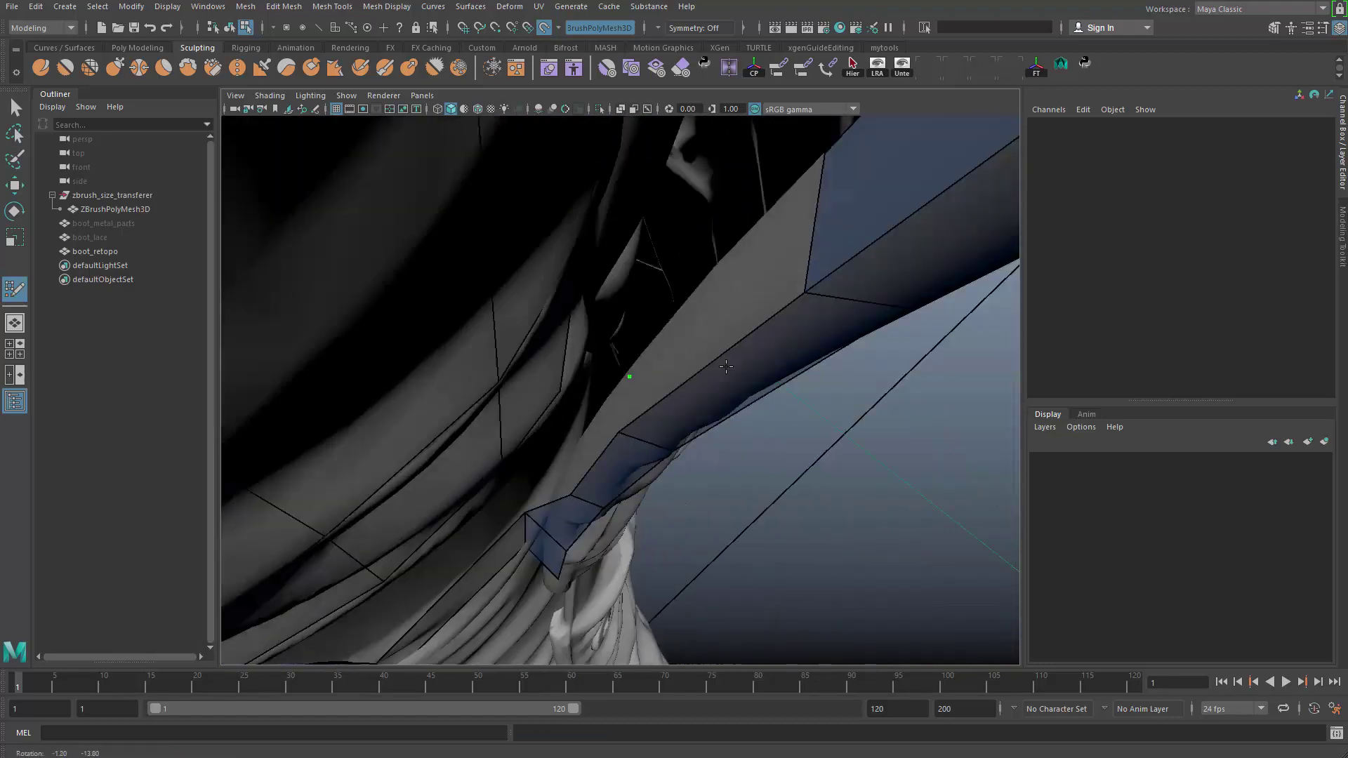
right_click_drag(716, 337, 737, 338, "alt")
left_click_drag(737, 338, 702, 315, "alt")
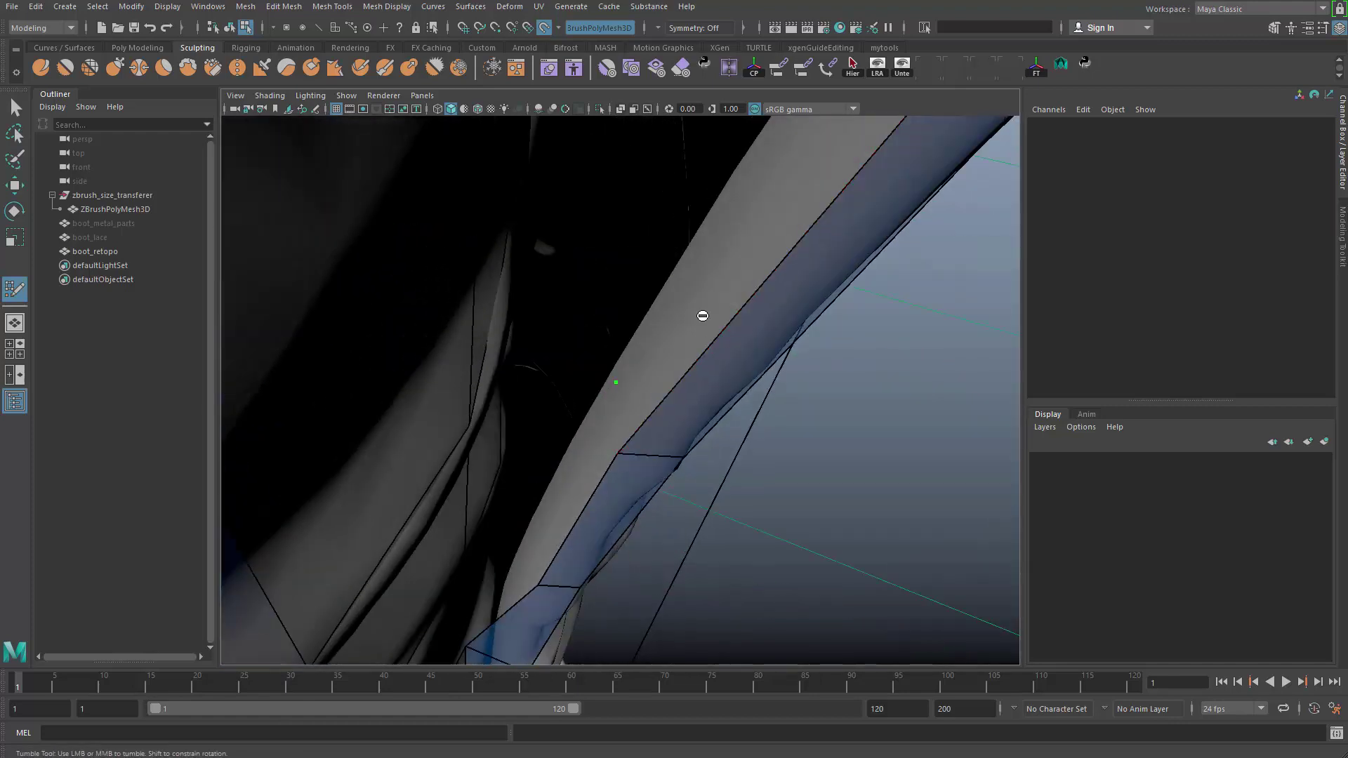
middle_click_drag(698, 306, 702, 297, "alt")
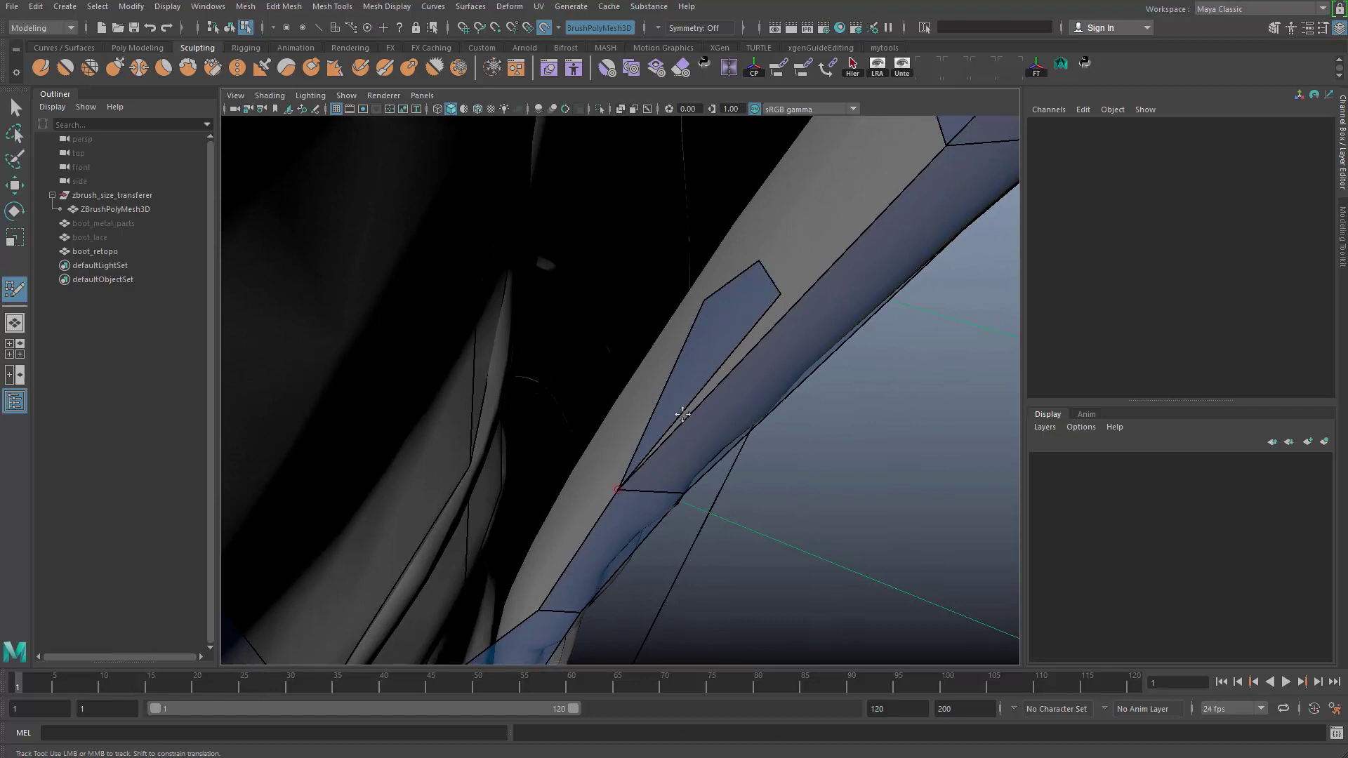
middle_click_drag(799, 316, 779, 397, "alt")
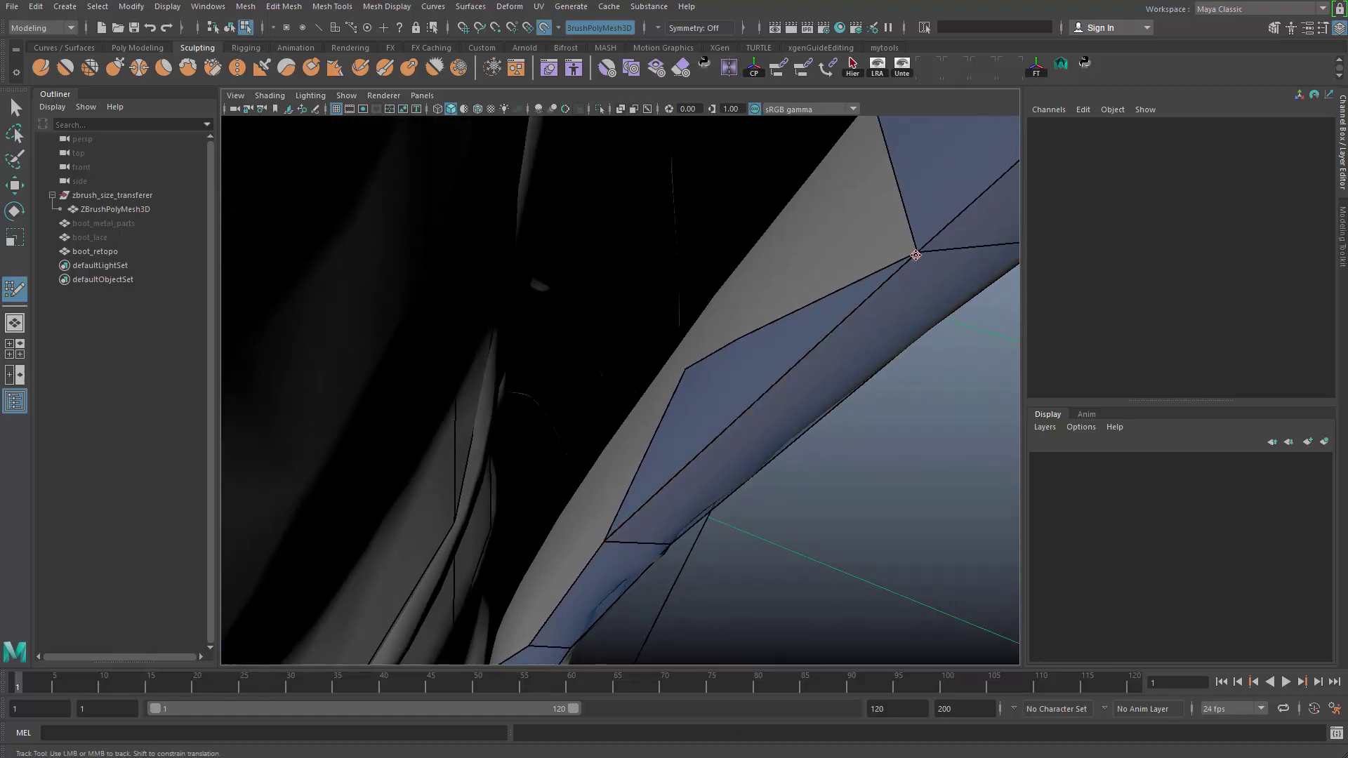
left_click_drag(898, 255, 897, 283, "alt")
left_click_drag(744, 368, 887, 146)
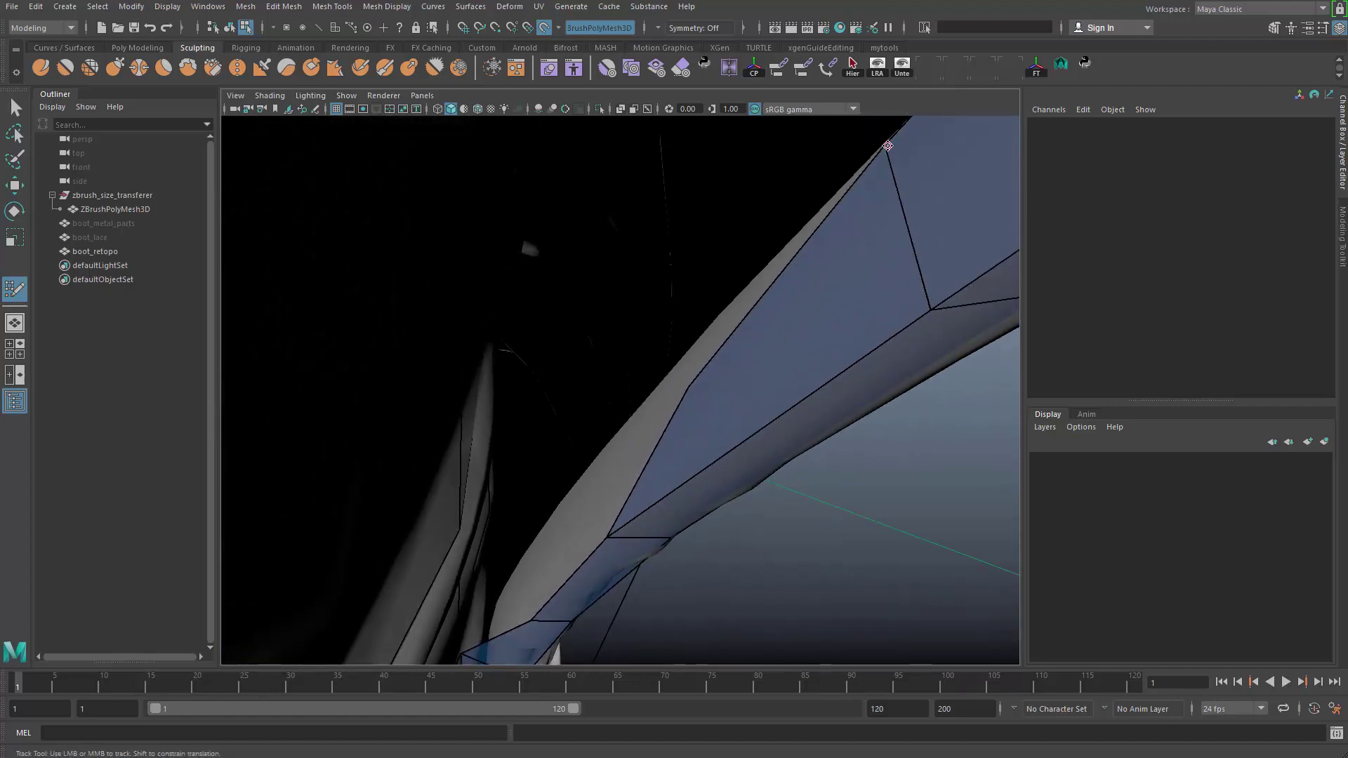
left_click_drag(705, 379, 612, 431)
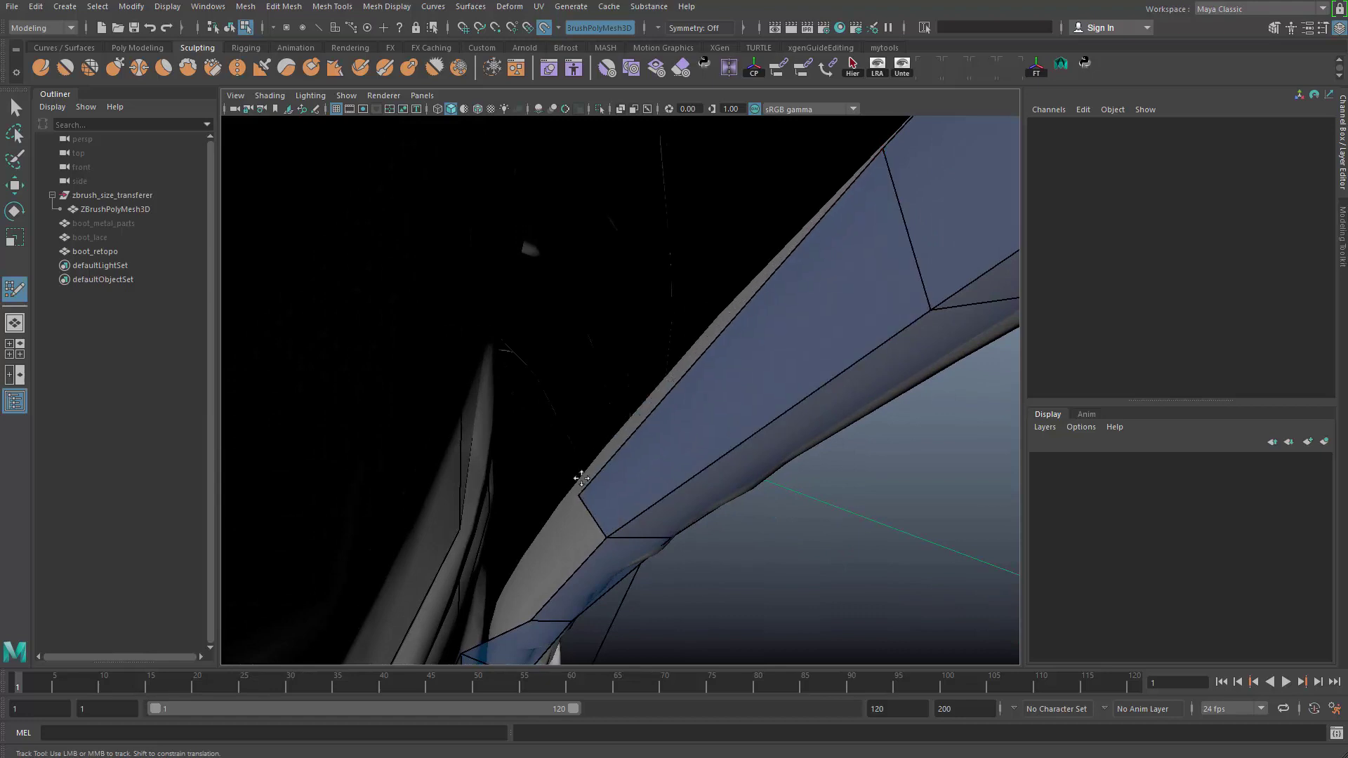
left_click_drag(581, 479, 575, 523)
- Undo the misplaced points, extend the inner strip's end edge down the flap, and weld its corner to the rim vertex
left_click_drag(575, 523, 627, 285, "alt")
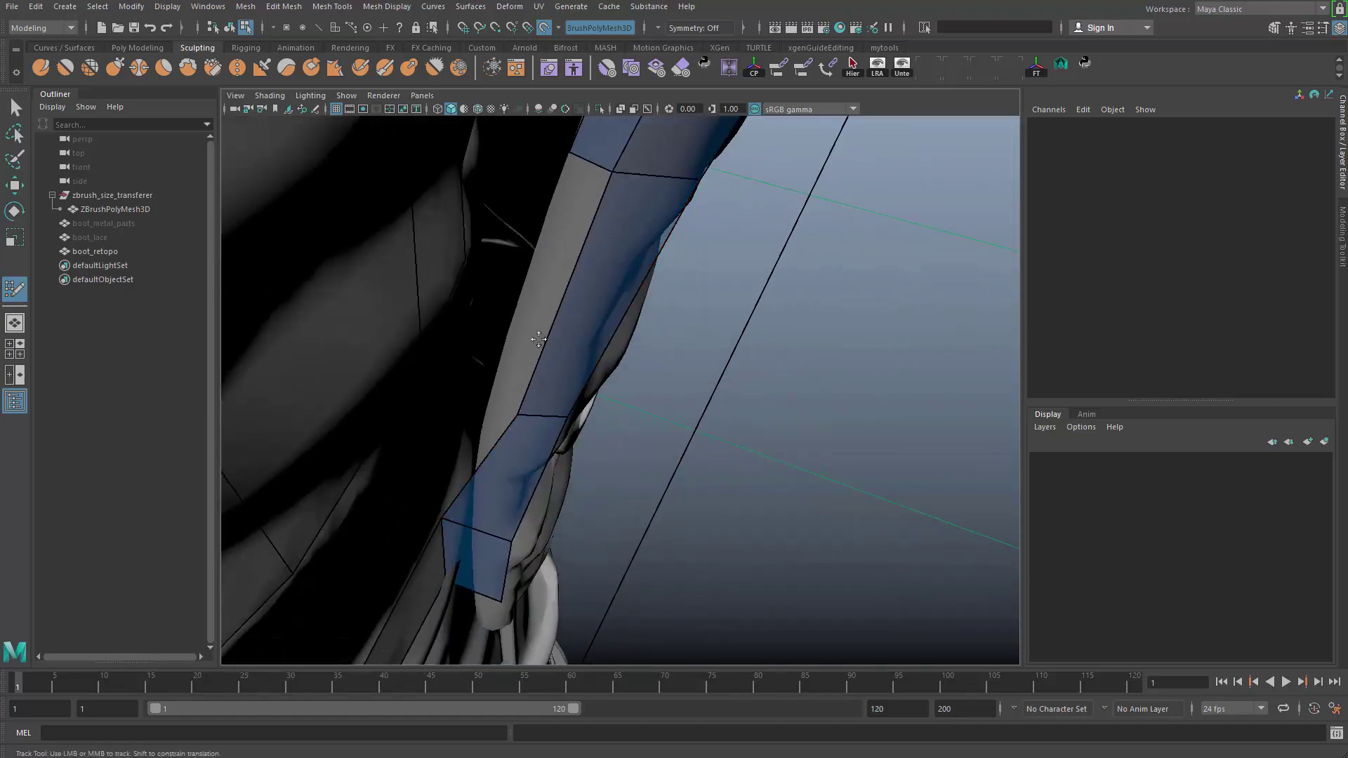
key("ctrl+z")
mouse_move(541, 298)
left_mouse_down("alt")
mouse_move(561, 295)
mouse_move(535, 279)
left_mouse_up("alt")
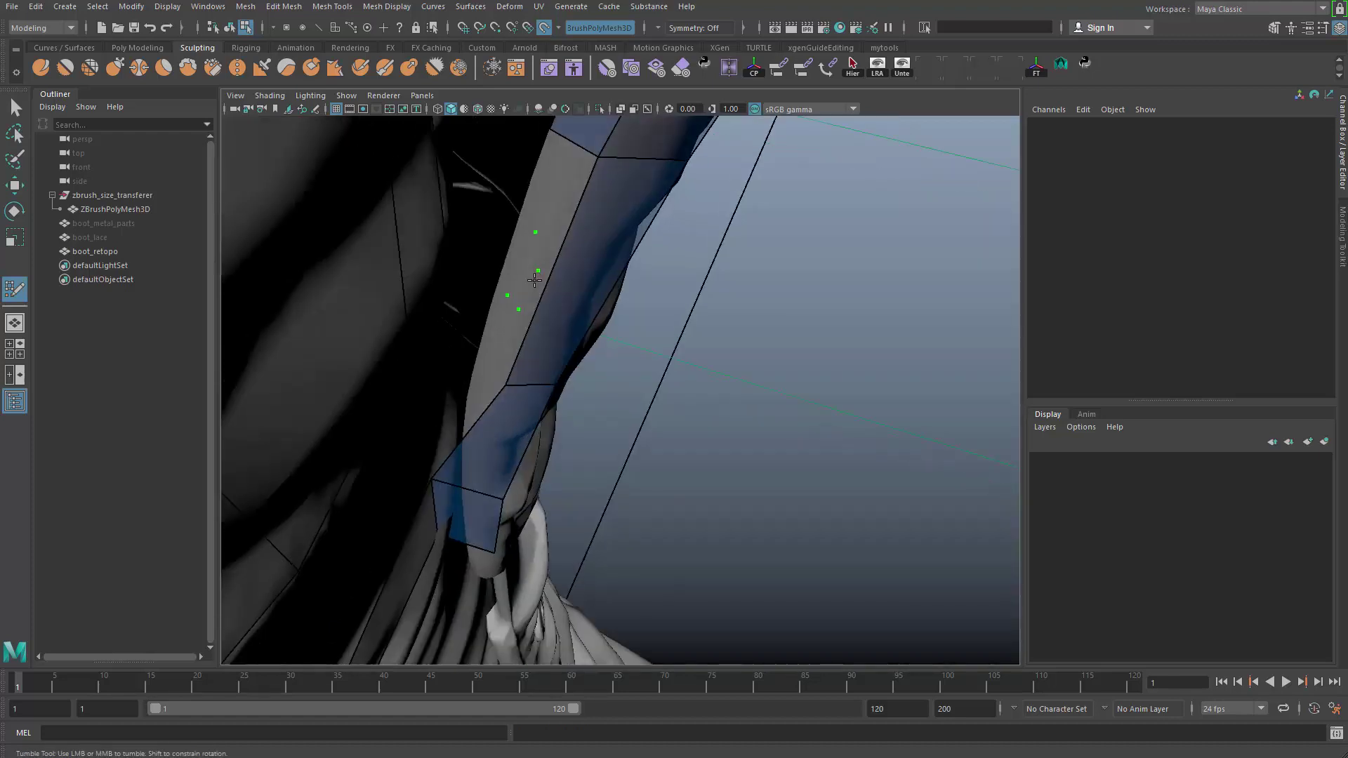
right_click_drag(530, 285, 524, 412, "alt")
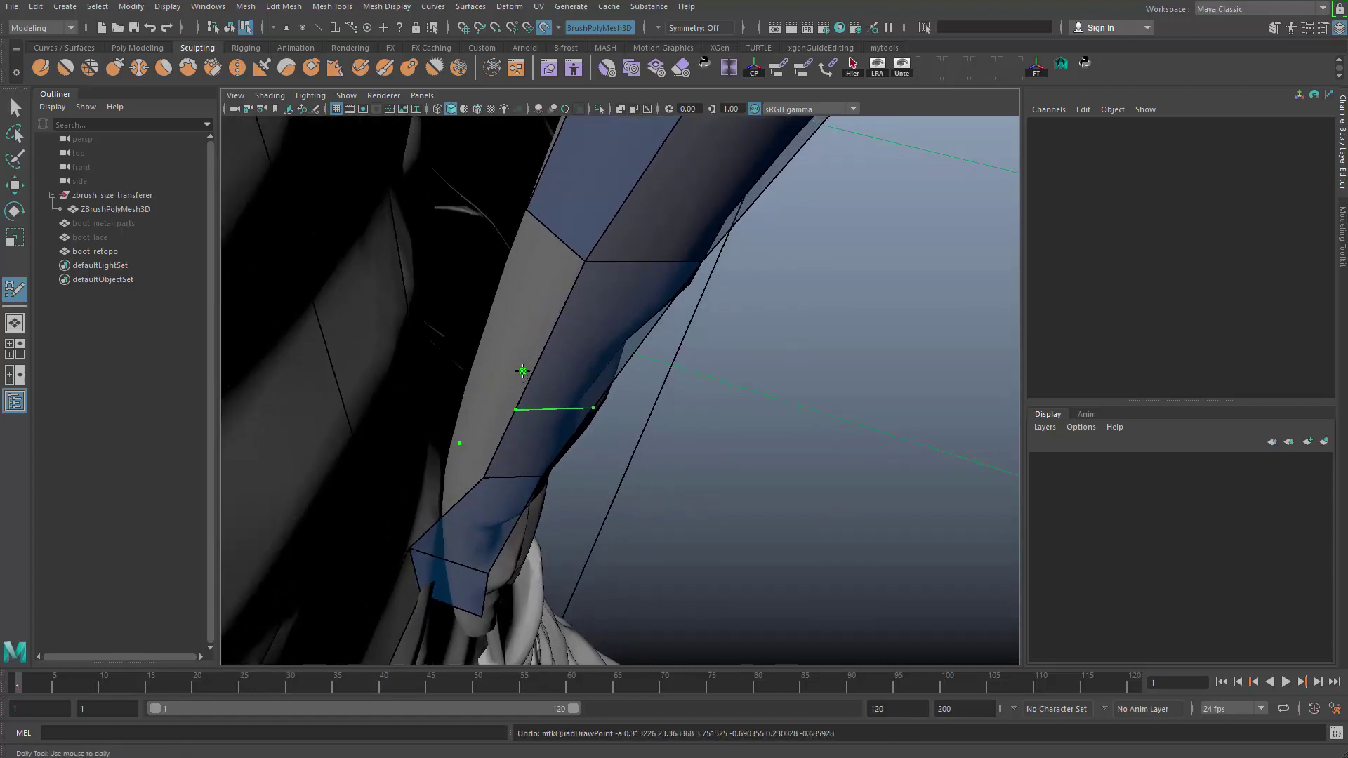
left_click_drag(557, 246, 533, 314)
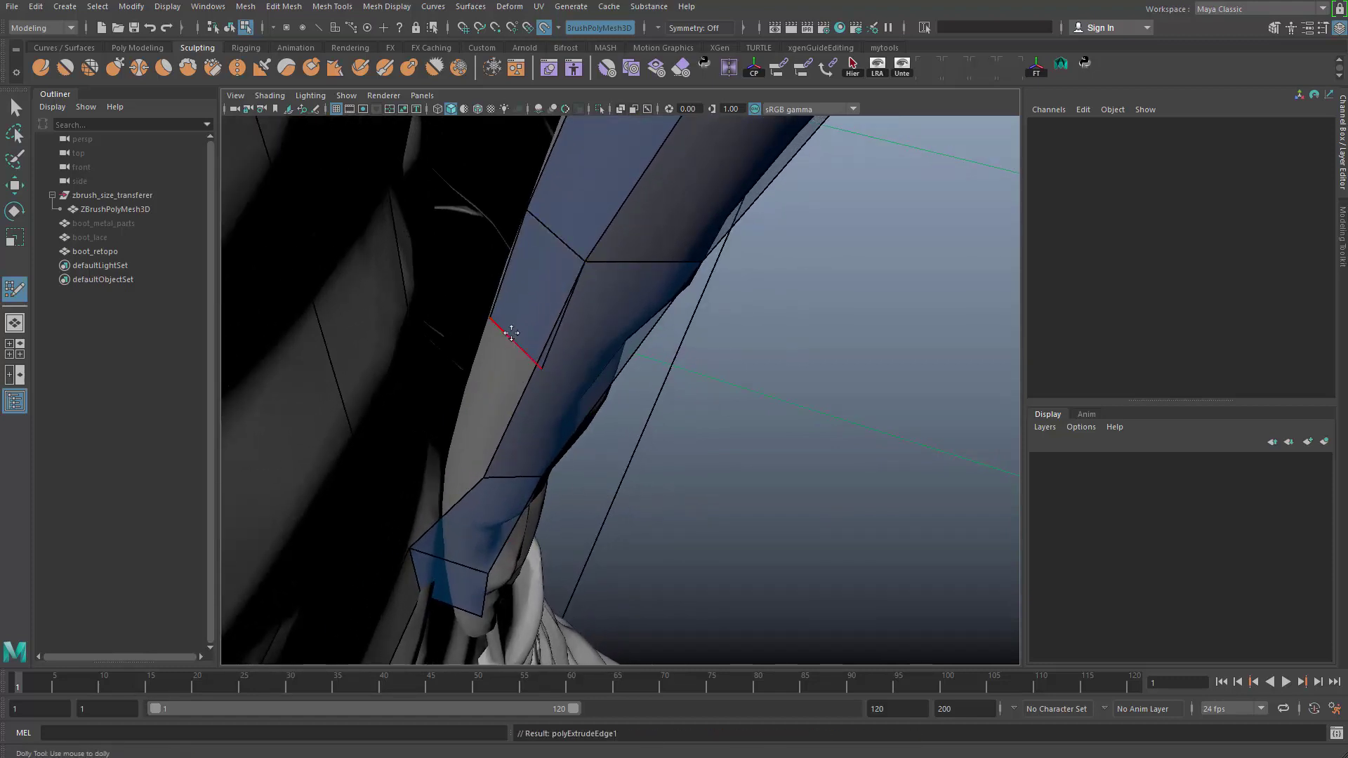
left_click_drag(539, 374, 565, 361)
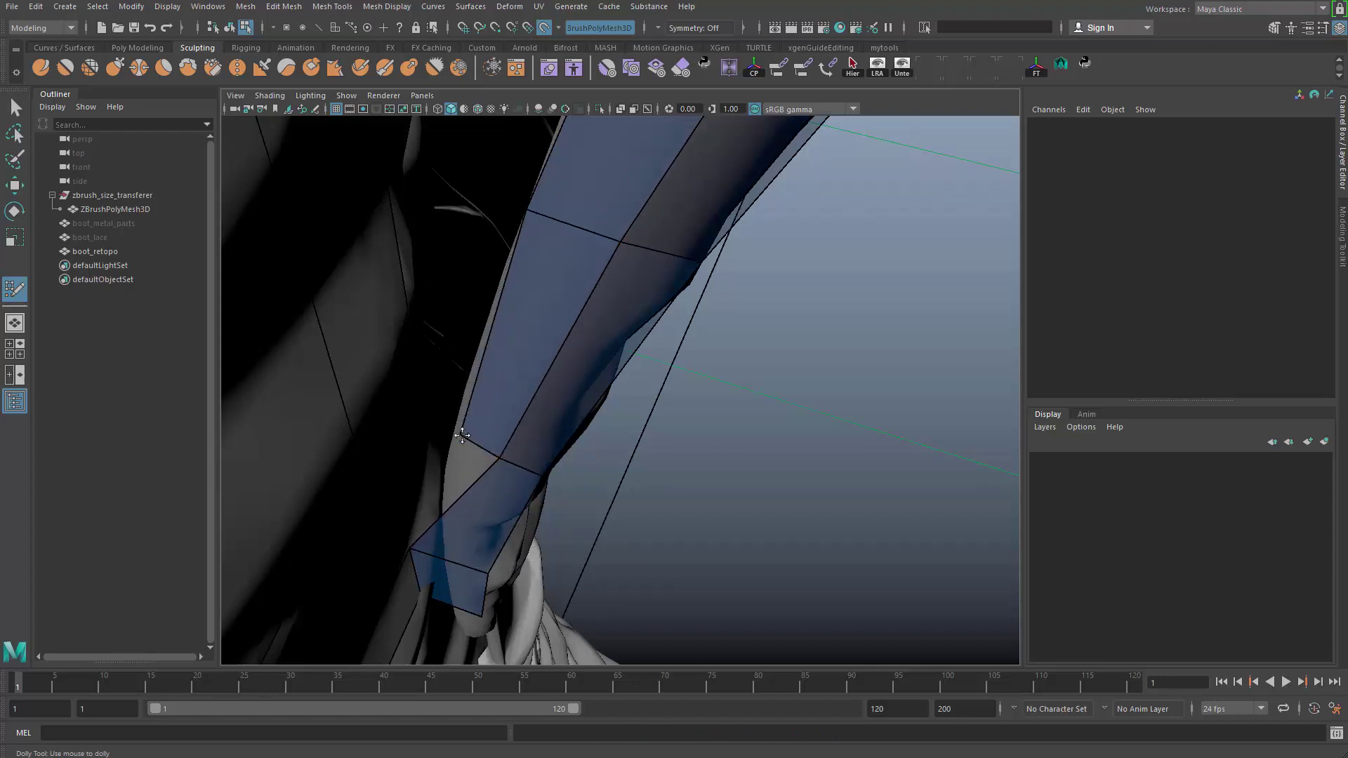
- Leave Quad Draw, isolate boot_retopo and delete its history
left_click_drag(460, 397, 527, 525, "alt")
key("q")
left_click(651, 338)
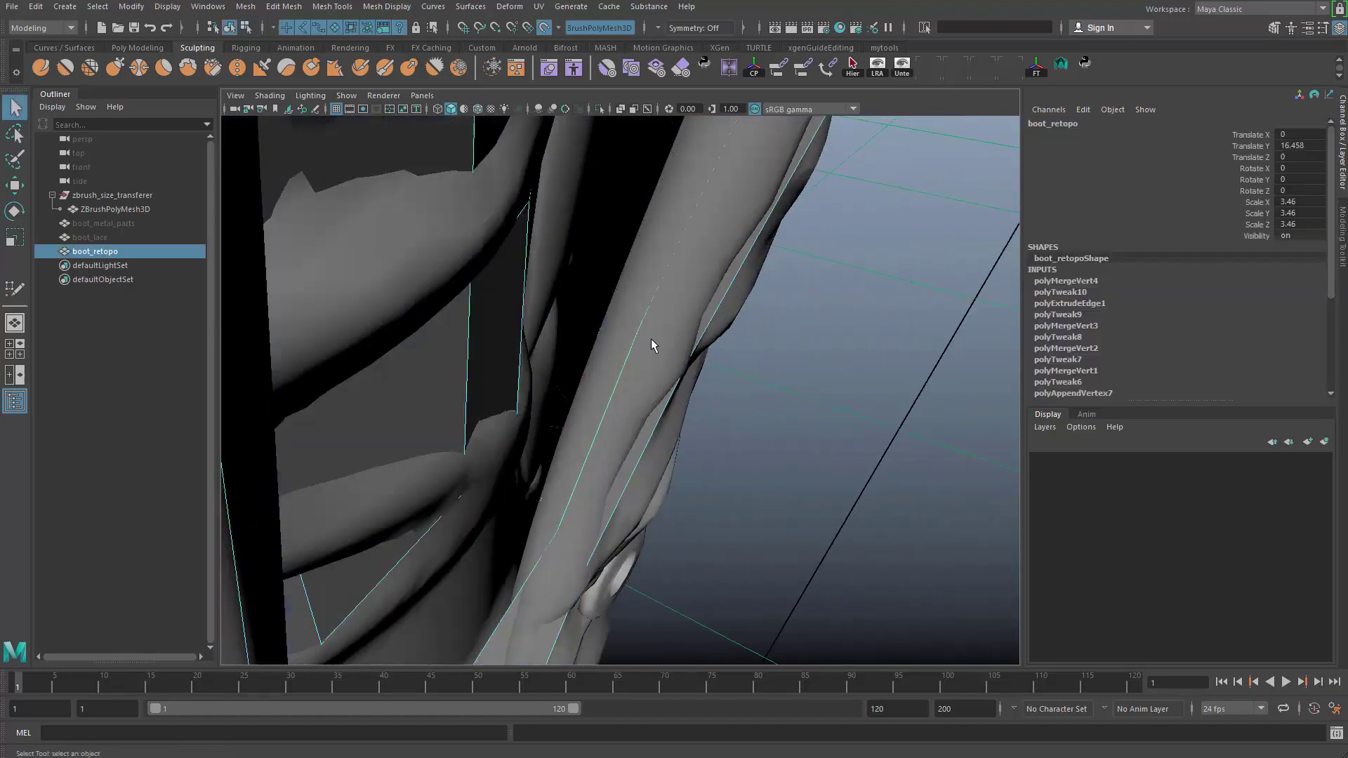
key("ctrl+1")
mouse_move(628, 349)
left_mouse_down("alt")
mouse_move(566, 436)
mouse_move(666, 446)
left_mouse_up("alt")
right_click_drag(667, 446, 690, 438, "alt")
key("alt+shift+d")
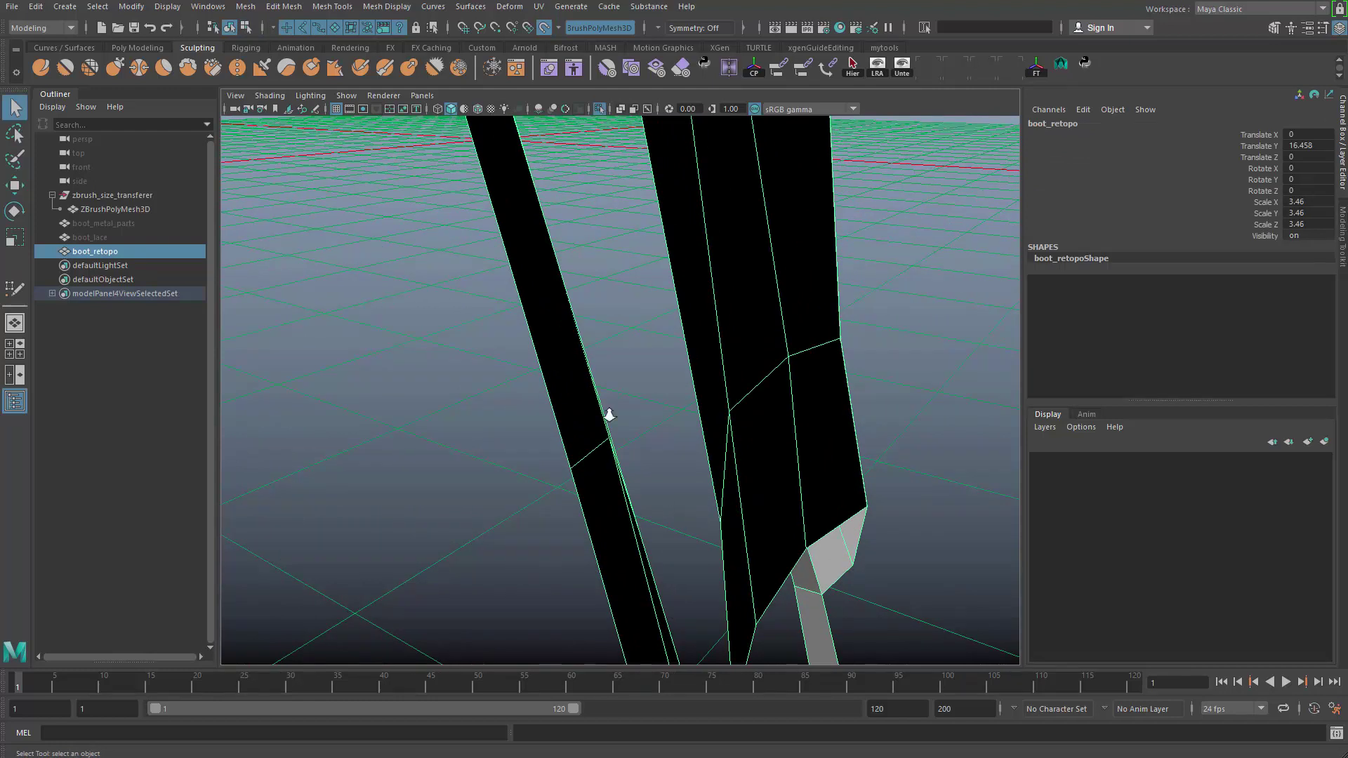
- Bridge the three gaps between the flap's inner strip and the facing tongue edges
left_click_drag(608, 415, 649, 484, "alt")
right_click_drag(649, 484, 653, 487)
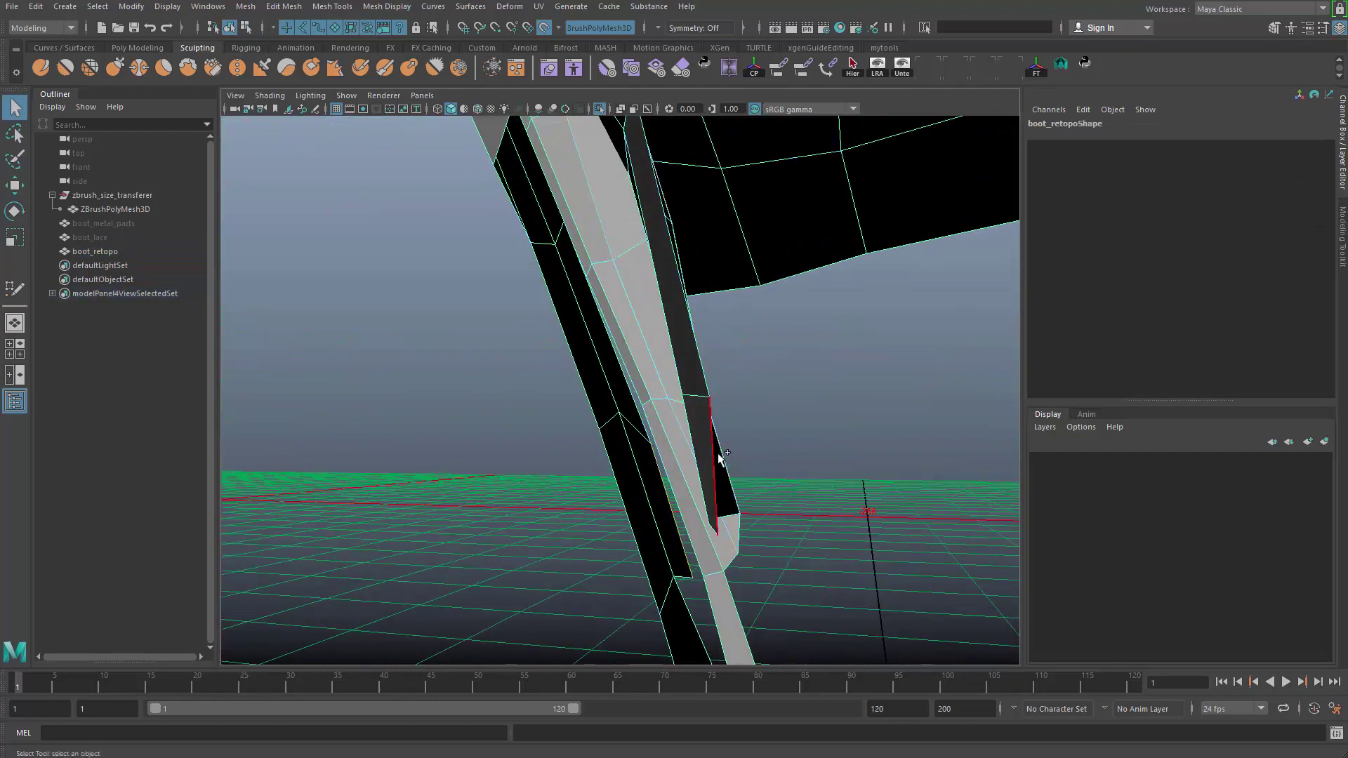
right_click_drag(796, 402, 807, 572, "shift")
left_click_drag(689, 469, 649, 436, "alt")
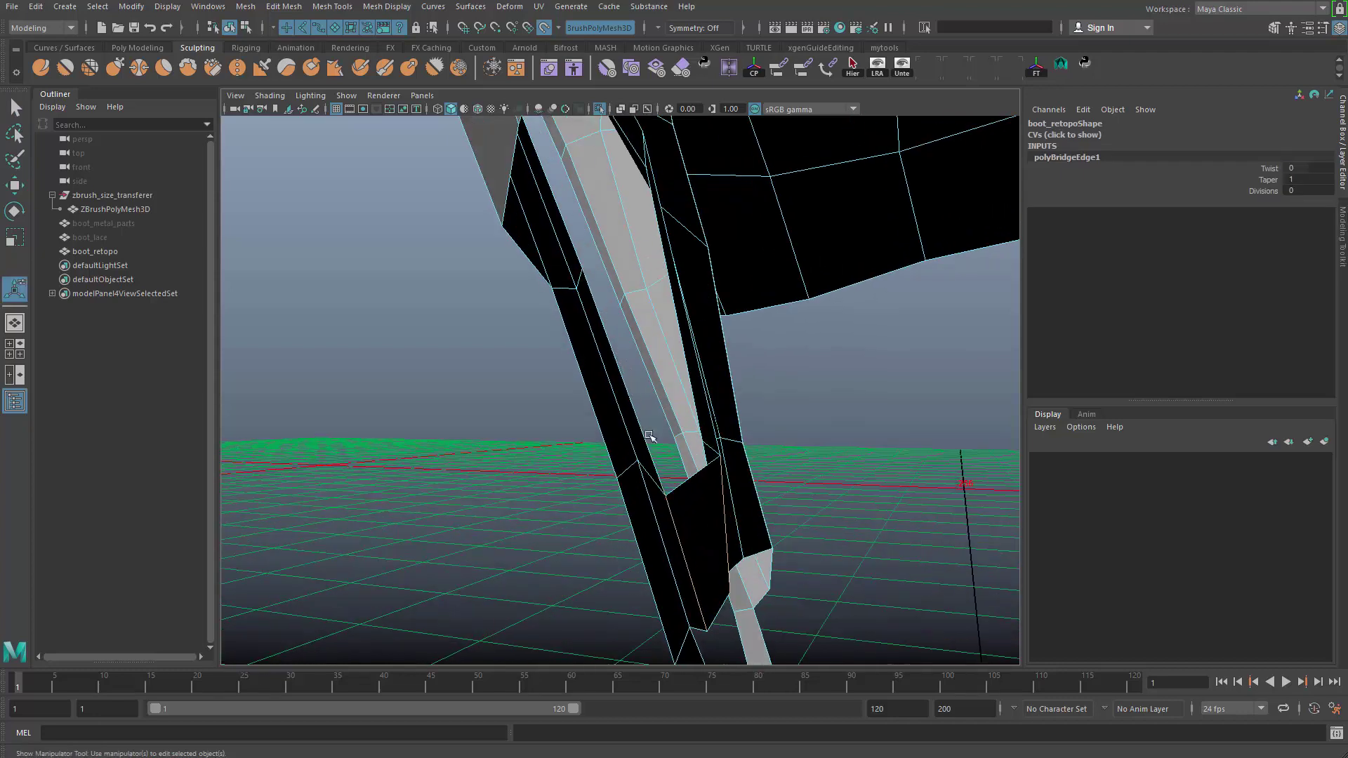
left_click(624, 384)
left_click_drag(742, 394, 621, 360, "alt")
left_click(618, 316, "shift")
key("g")
left_click(582, 340)
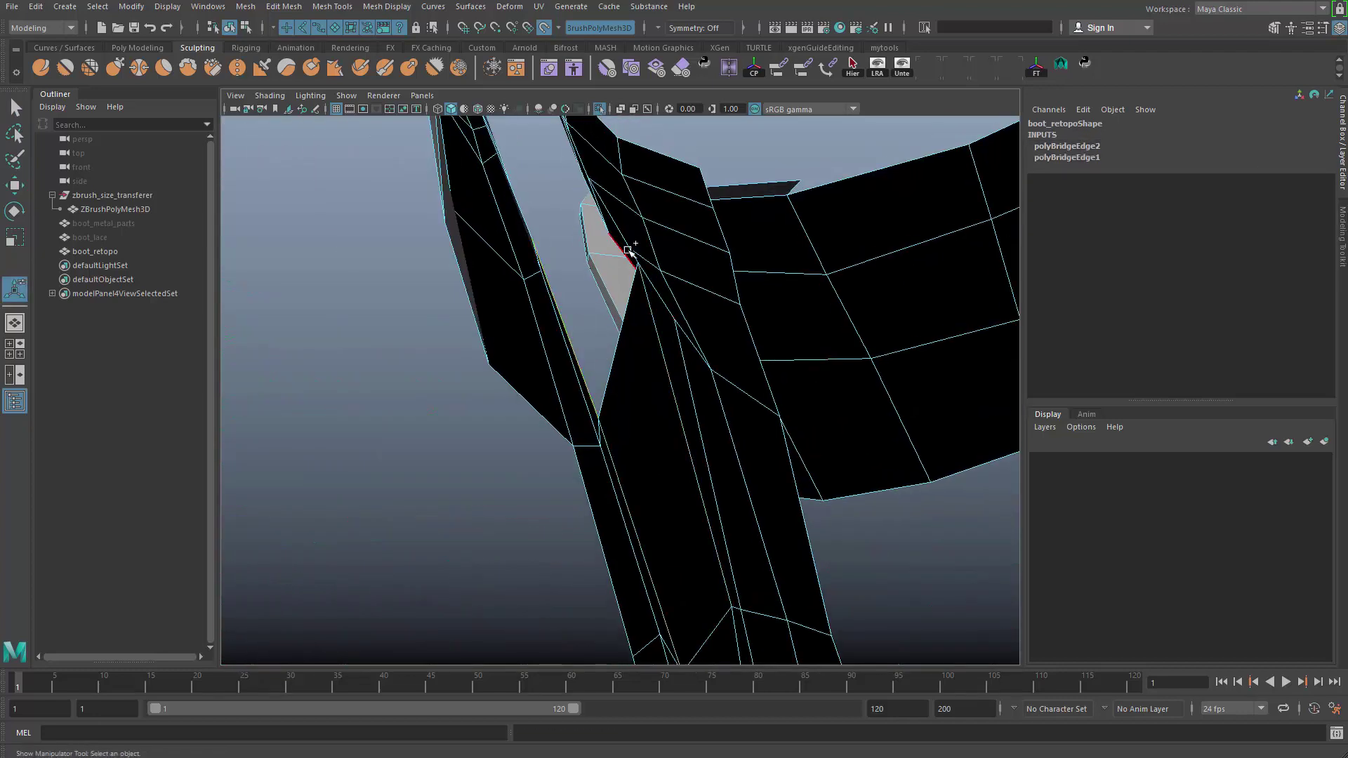
left_click(662, 306, "shift")
key("g")
- Slide the vertices along the bridged flap seam to even out the row across it
left_click_drag(660, 306, 645, 391, "alt")
key("q")
left_click(629, 313)
key("w")
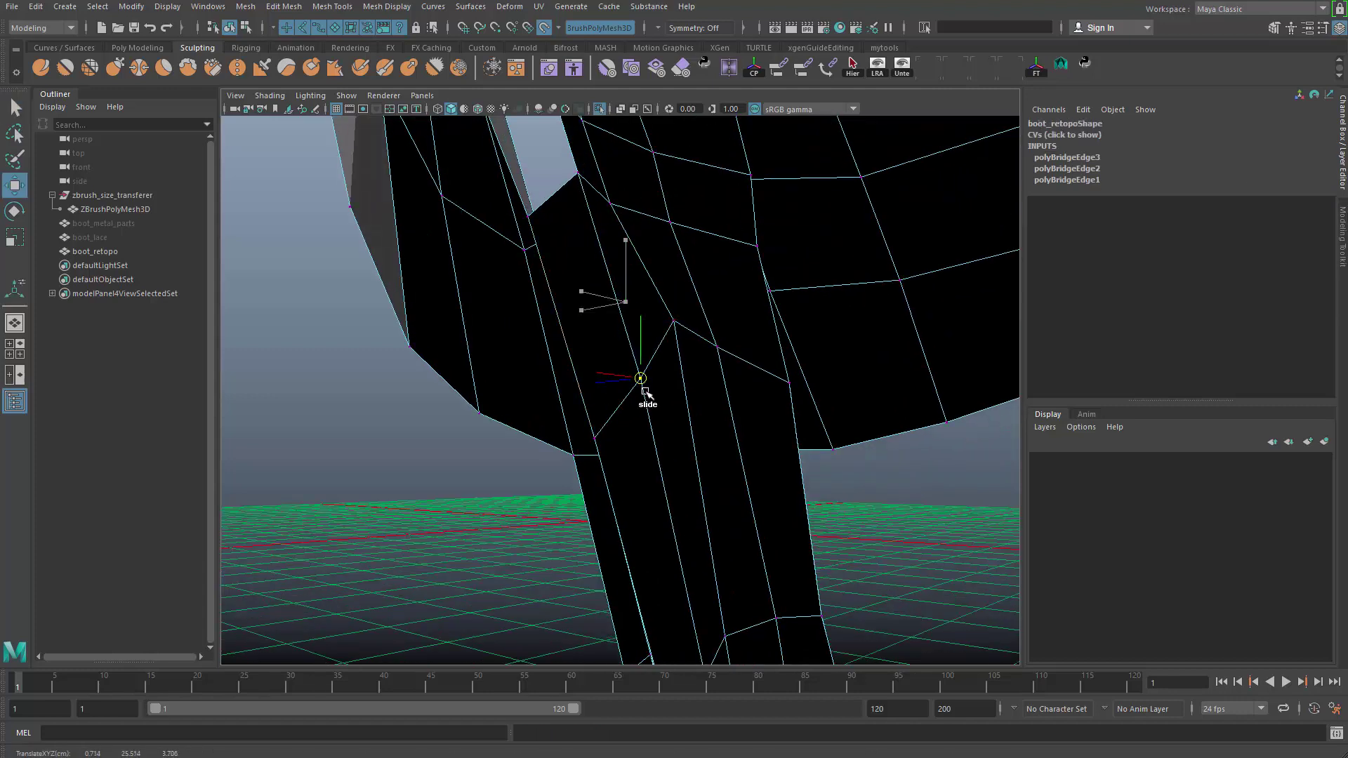
key("w")
left_click_drag(693, 354, 682, 367, "ctrl+shift")
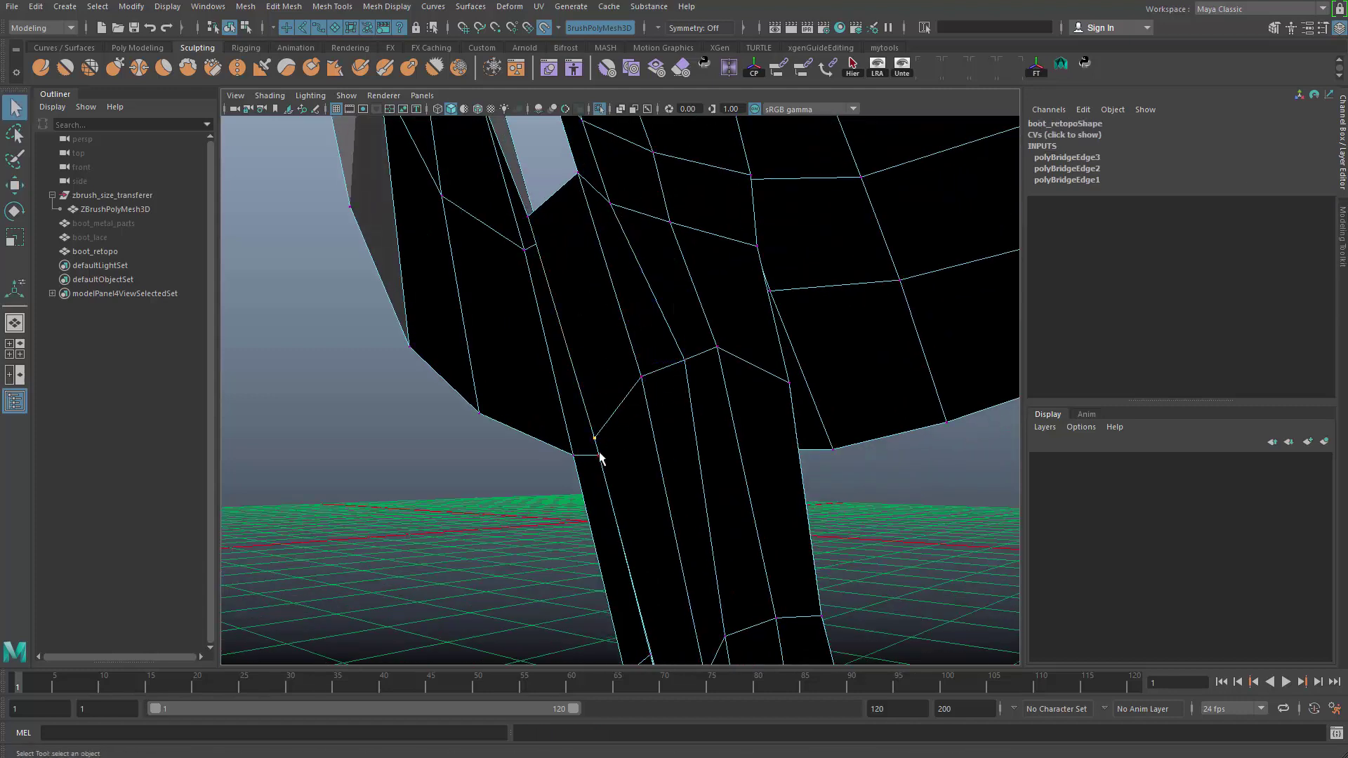
key("w")
left_click_drag(597, 442, 588, 347)
- Adjust the two middle vertices of the tongue's horizontal row to level the row
key("w")
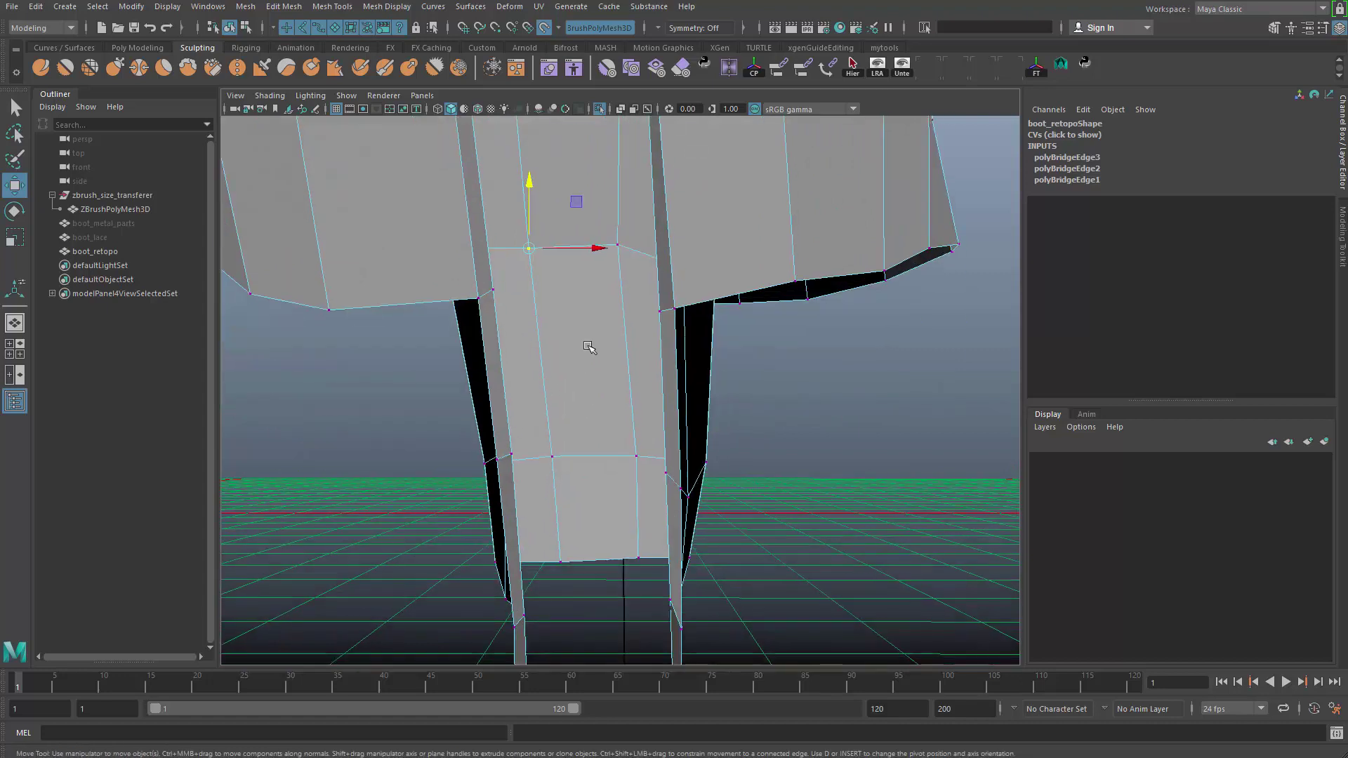
left_click_drag(591, 243, 623, 268, "ctrl+shift")
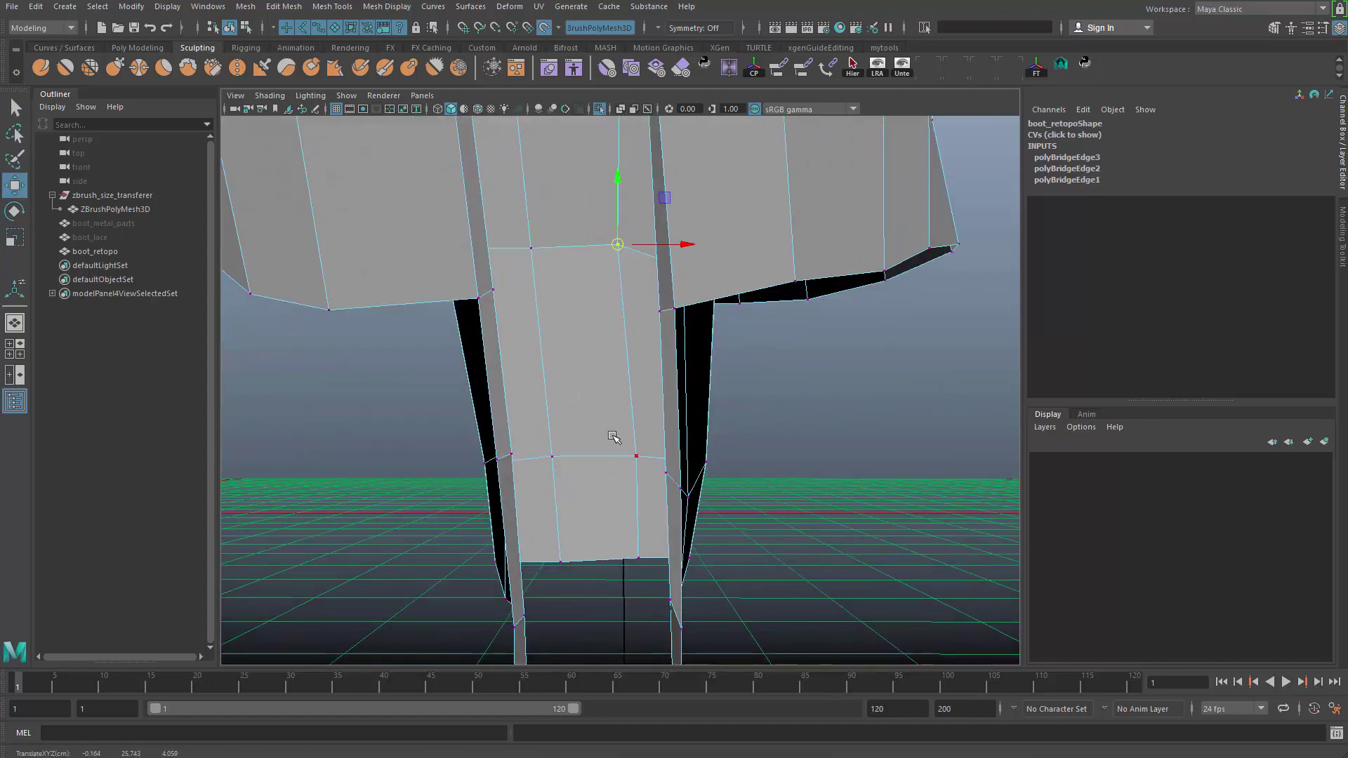
mouse_move(633, 449)
left_mouse_down("alt")
mouse_move(593, 466)
mouse_move(748, 522)
mouse_move(472, 418)
mouse_move(635, 467)
mouse_move(732, 473)
mouse_move(648, 448)
left_mouse_up("alt")
- Bridge the two facing inner side edges across the opening below the tongue
key("q")
key("q")
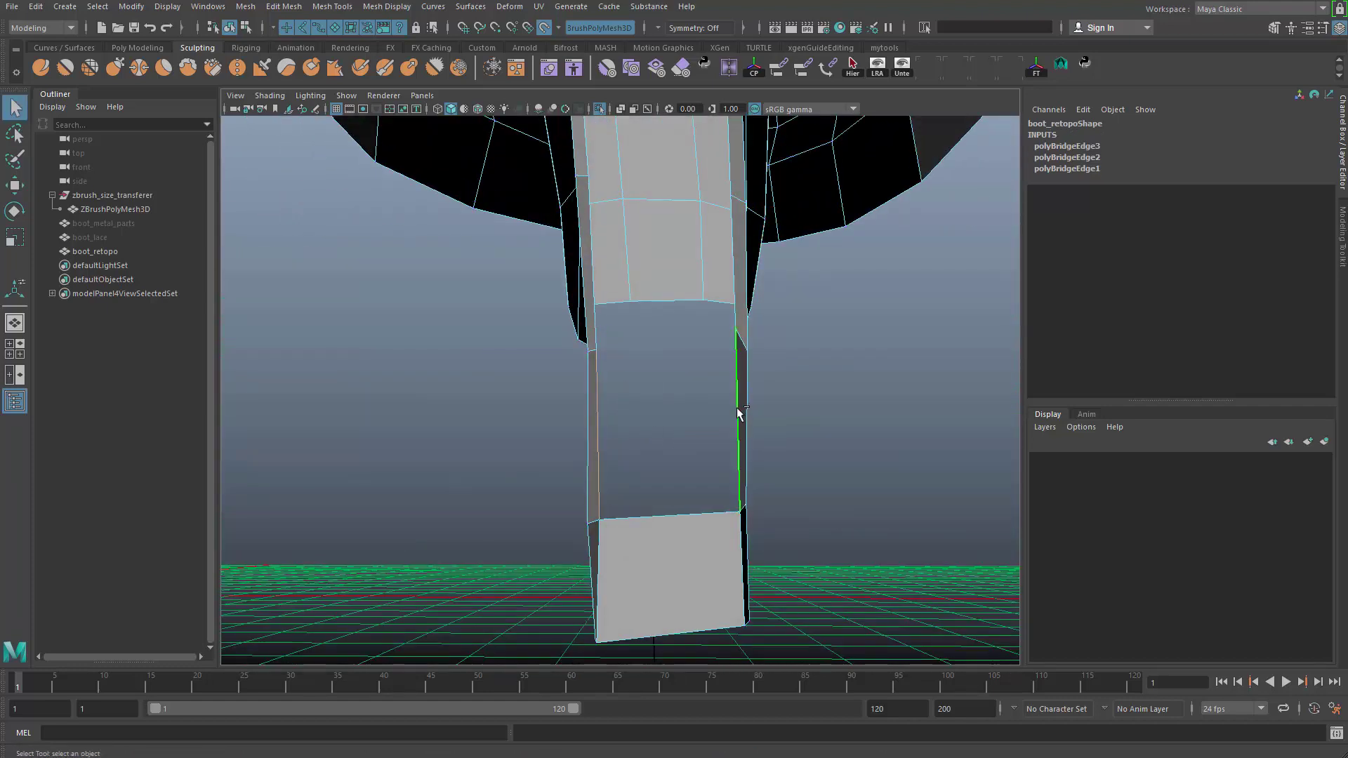
right_click_drag(815, 399, 810, 574, "shift")
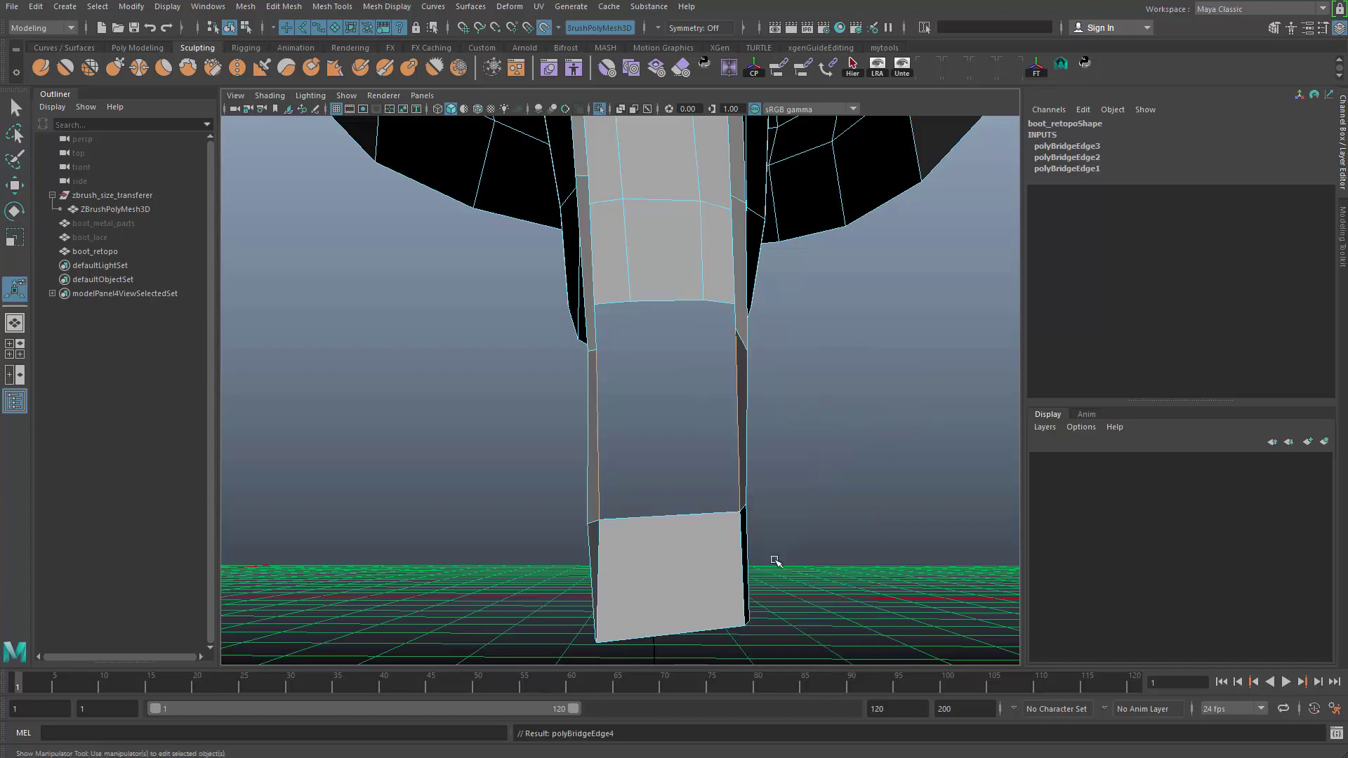
left_click_drag(777, 560, 466, 532, "alt")
left_click_drag(589, 499, 814, 474, "alt")
right_click_drag(758, 523, 792, 539, "alt")
- Check the smoothed preview of the lower tongue and fill the remaining hole between the tongue's lower edge and the bridged face
left_click(728, 325)
right_click_drag(728, 302, 652, 320, "shift")
key("3")
left_click_drag(653, 320, 848, 318, "alt")
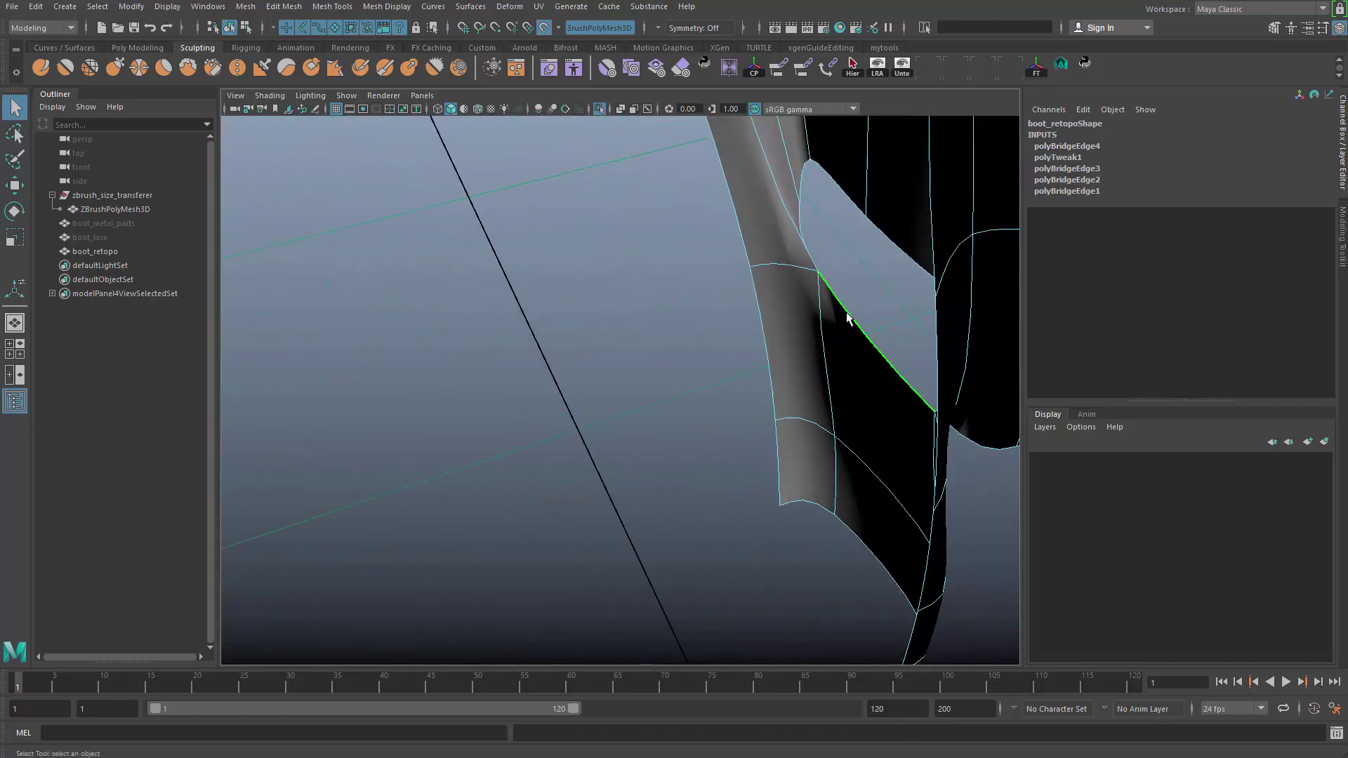
key("1")
right_click_drag(850, 269, 851, 273, "shift")
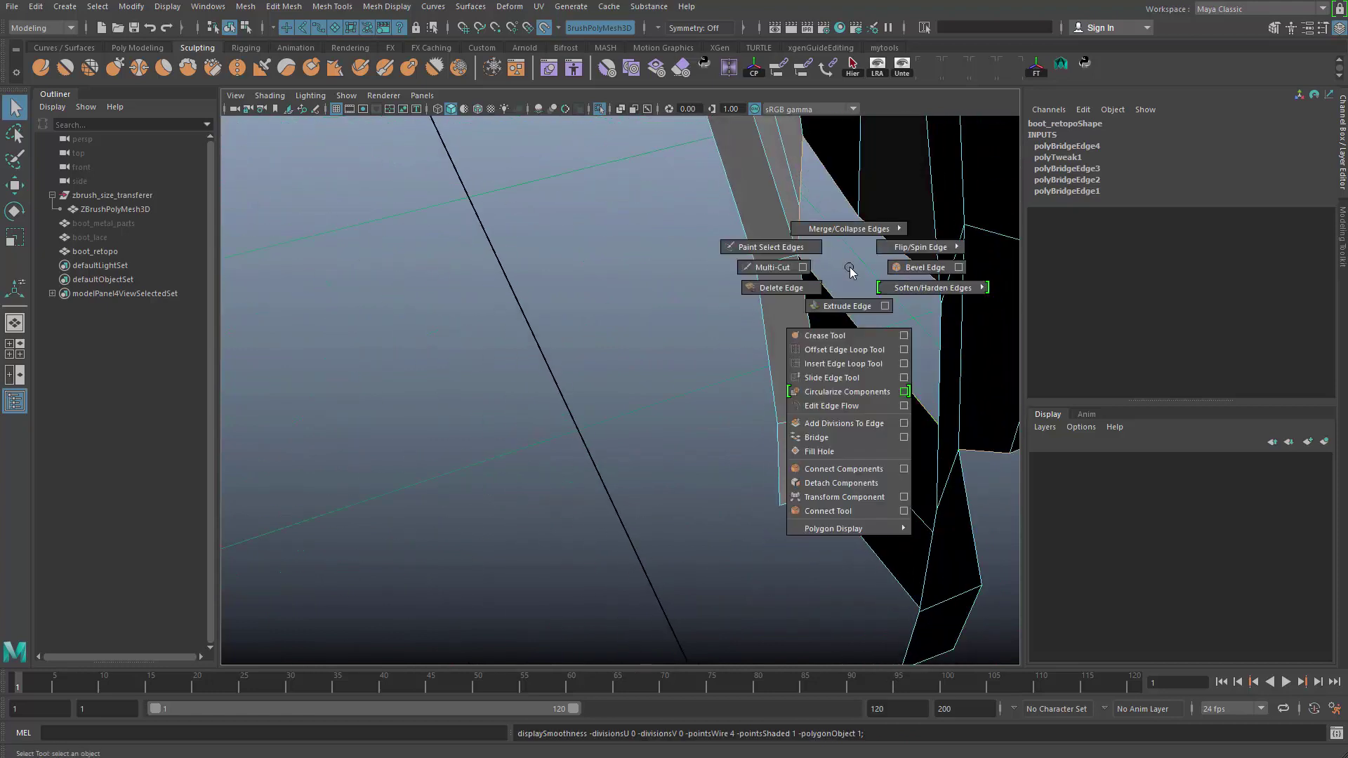
left_click(835, 453)
left_click_drag(835, 452, 790, 376, "alt")
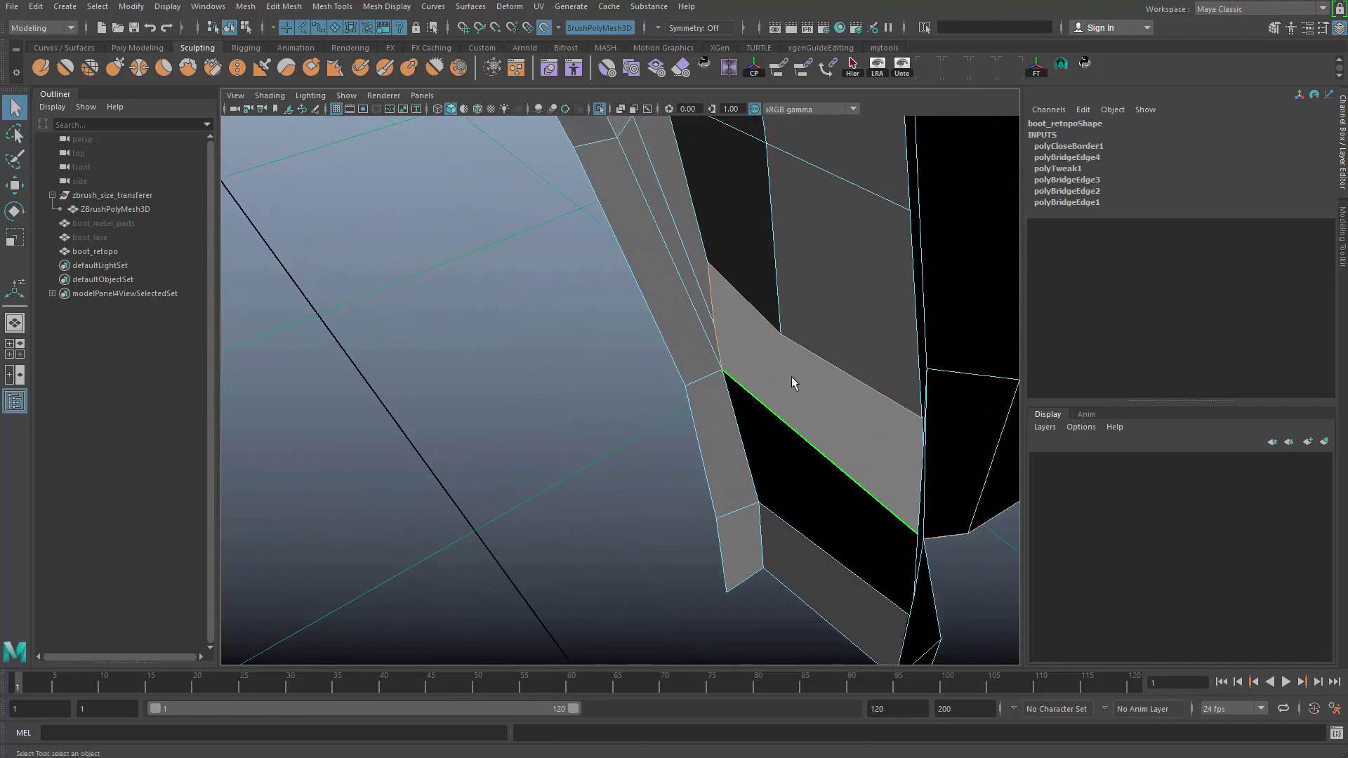
- Slide the middle vertex of the tongue's lower edge along its connected edge to straighten the row above the filled face
right_click_drag(798, 351, 762, 341)
left_click_drag(762, 341, 781, 414, "alt")
left_click(756, 427)
key("w")
left_click_drag(741, 389, 742, 383, "ctrl+shift")
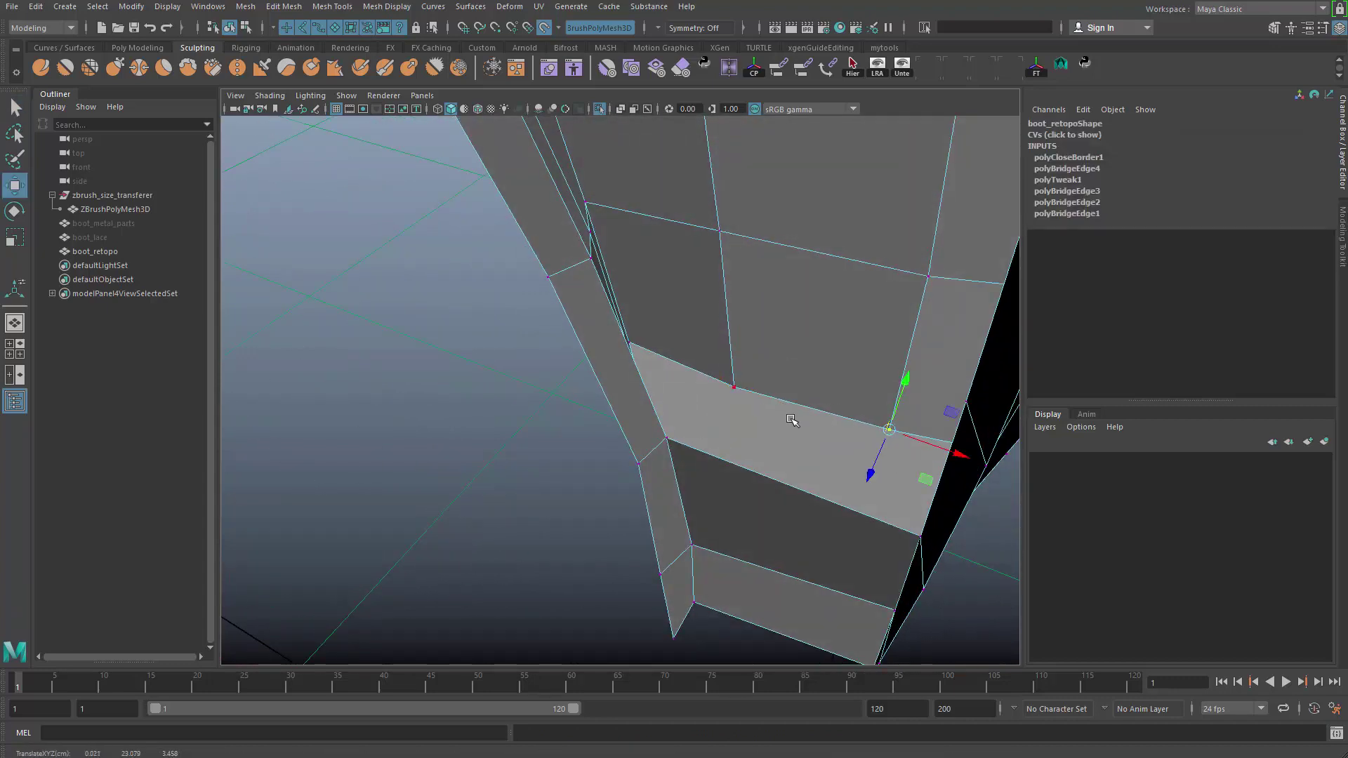
left_click_drag(792, 419, 822, 415, "alt")
right_click_drag(882, 340, 613, 394, "alt")
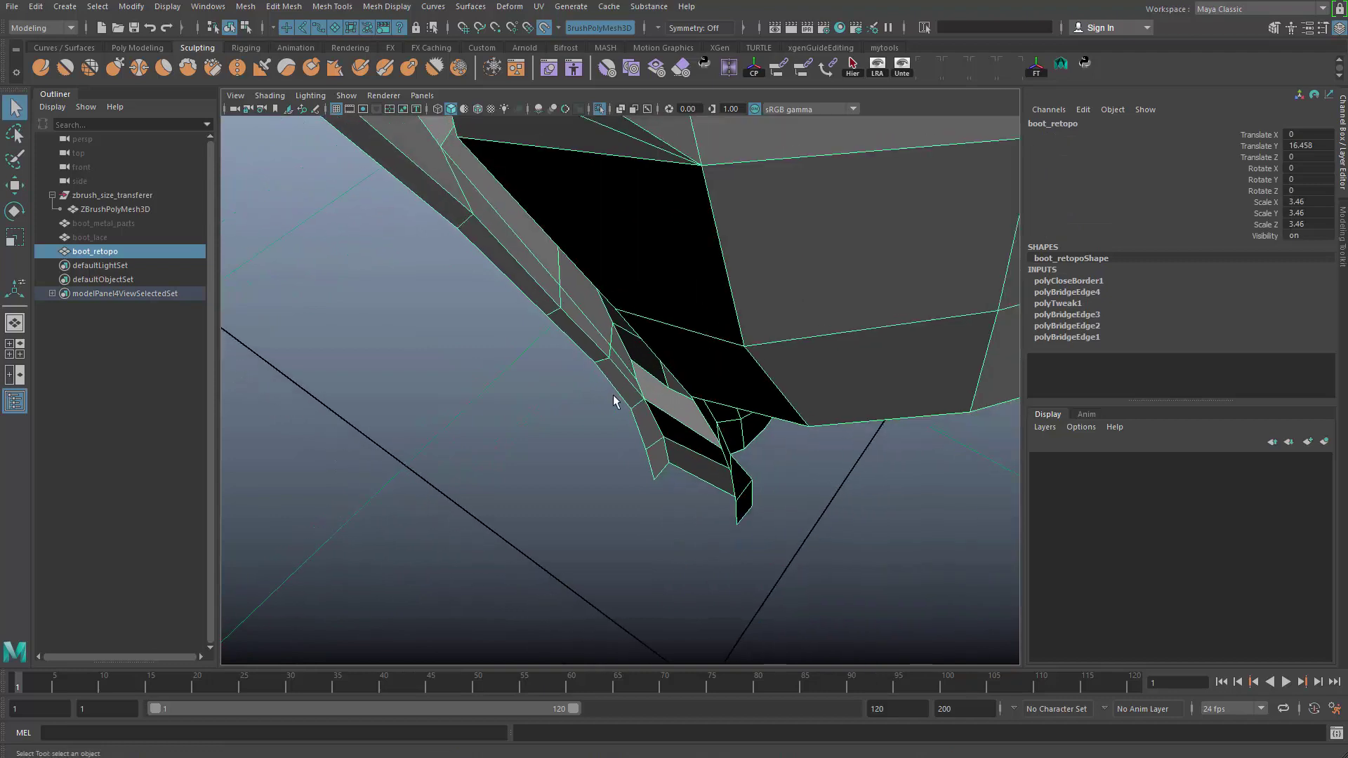
- Bridge the facing border edges along the open gap between the inner side of the flap and the tongue
left_click(882, 453)
left_click_drag(613, 395, 587, 419, "alt")
middle_click_drag(587, 419, 625, 537, "alt")
left_click_drag(625, 536, 653, 384, "alt")
left_click(706, 365)
key("F10")
left_click_drag(626, 330, 691, 272, "alt")
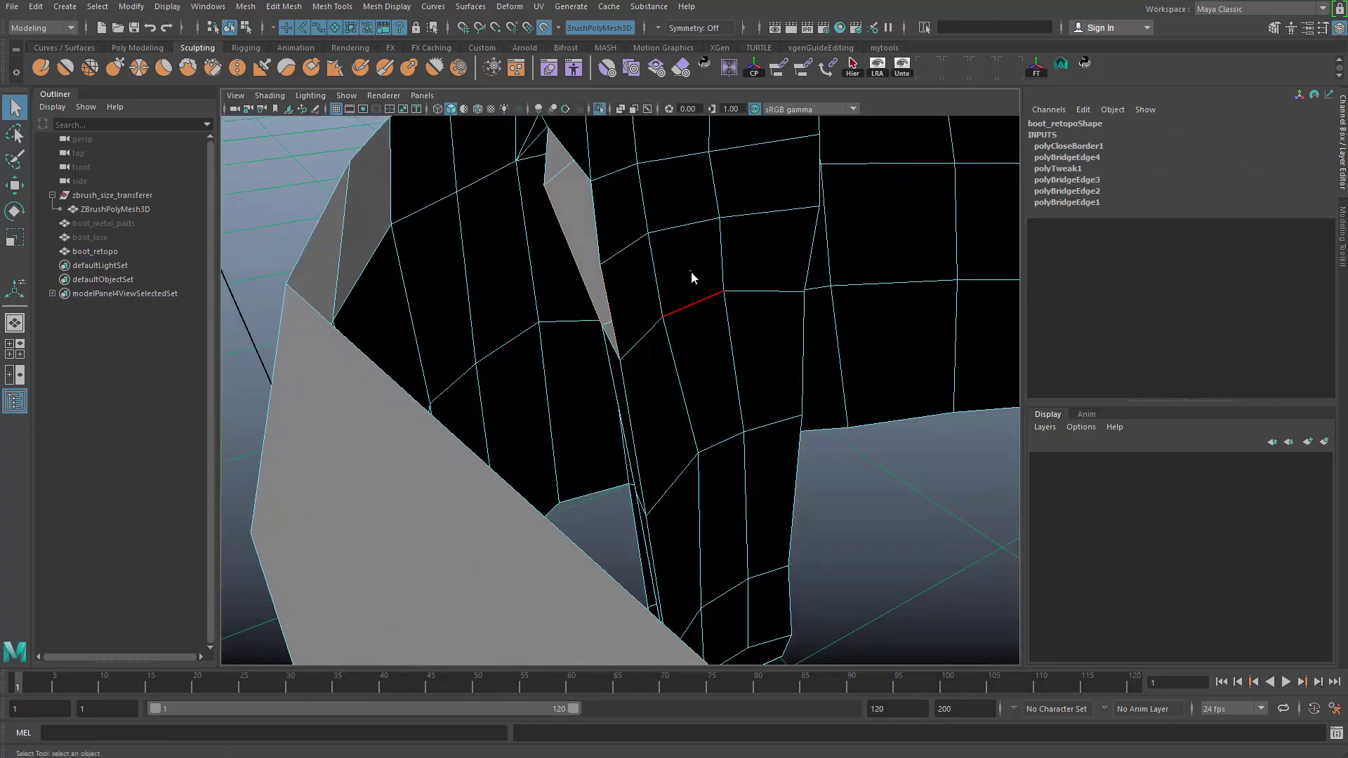
right_click_drag(690, 272, 689, 444, "shift")
left_click(598, 234)
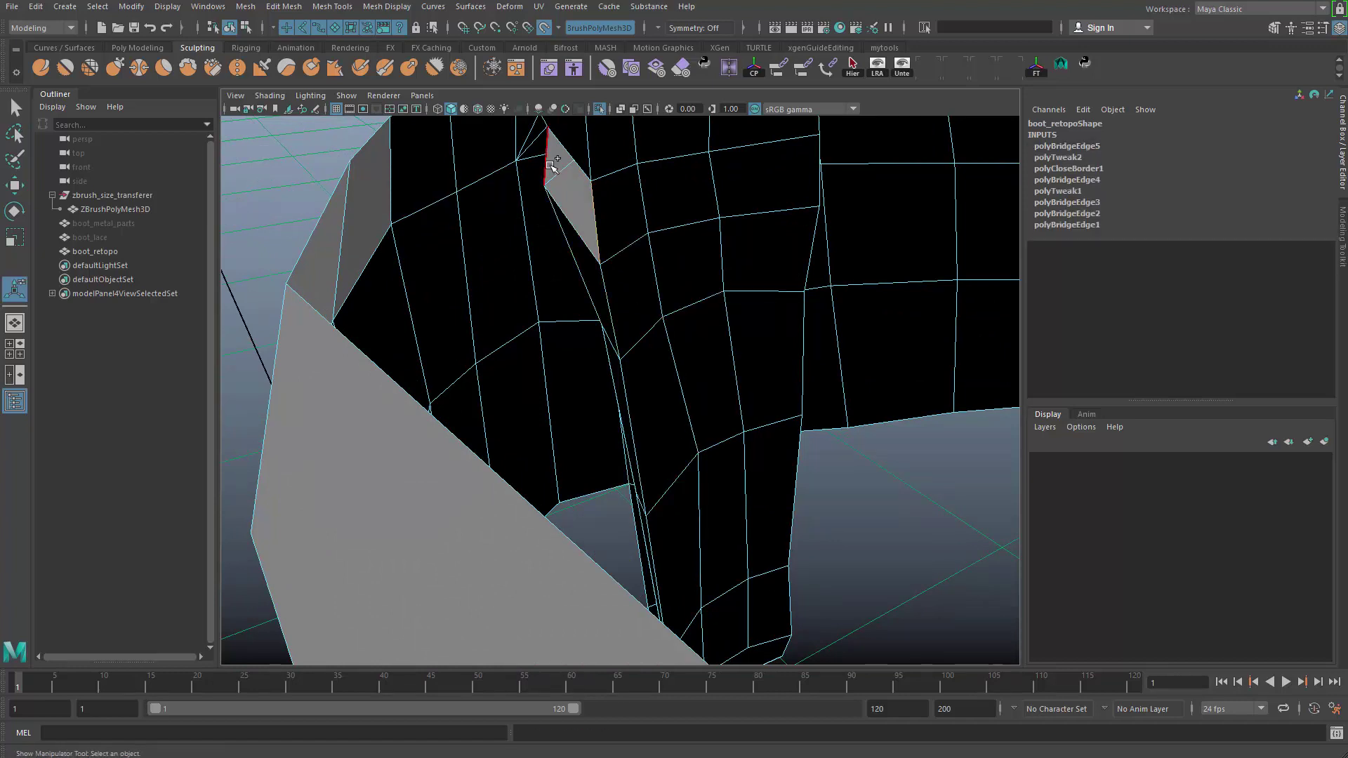
left_click_drag(653, 272, 734, 453, "alt")
key("q")
left_click(628, 494)
- Slide the vertices at the lower corner of the newly bridged seam along their edges to even out its faces
right_click_drag(735, 455, 699, 458)
left_click(709, 482)
key("w")
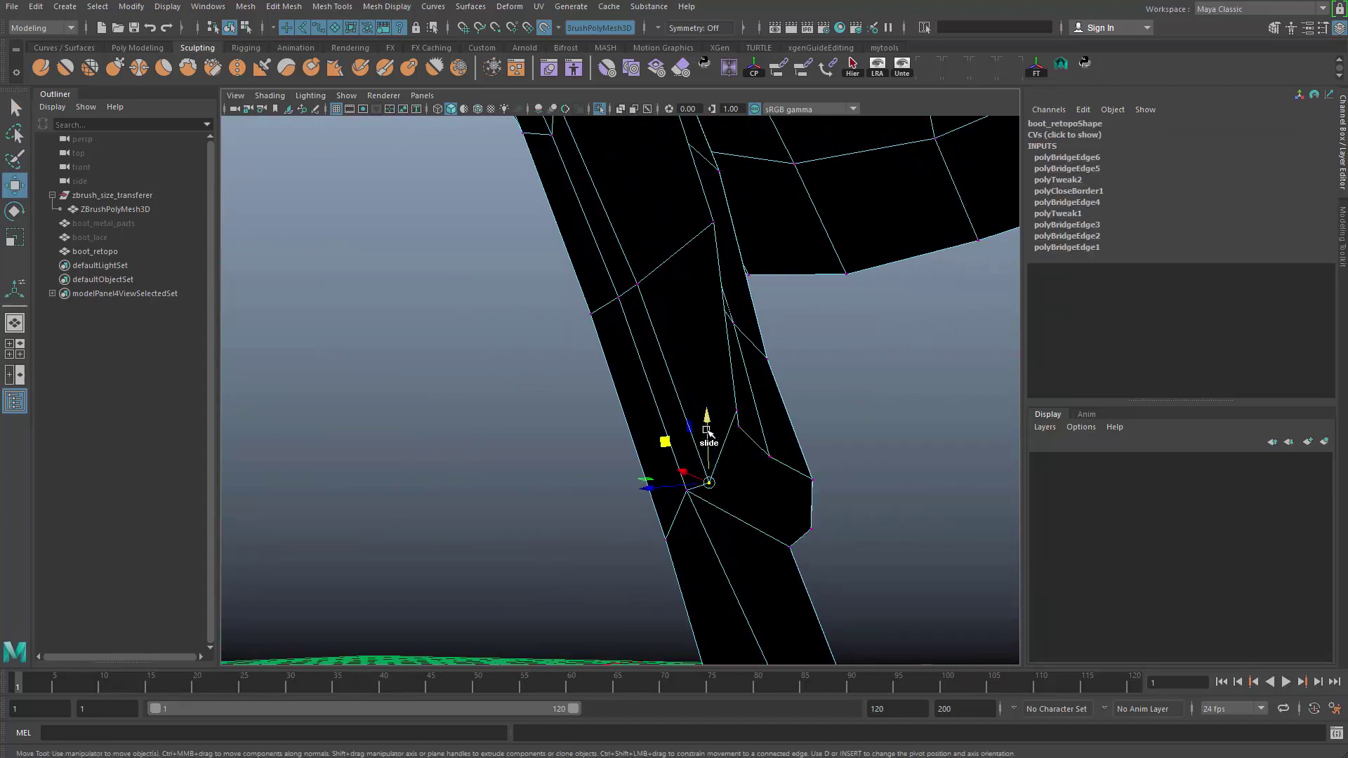
left_click_drag(711, 477, 700, 449, "ctrl+shift")
left_click(811, 528)
left_click_drag(816, 531, 629, 437, "ctrl+shift")
- Slide the corner vertex at one end of the tongue's lower edge to even out the spacing beside the flap
key("q")
left_click(621, 355)
key("w")
left_click_drag(604, 379, 621, 303, "alt")
key("q")
left_click(631, 287)
key("w")
left_click(420, 344)
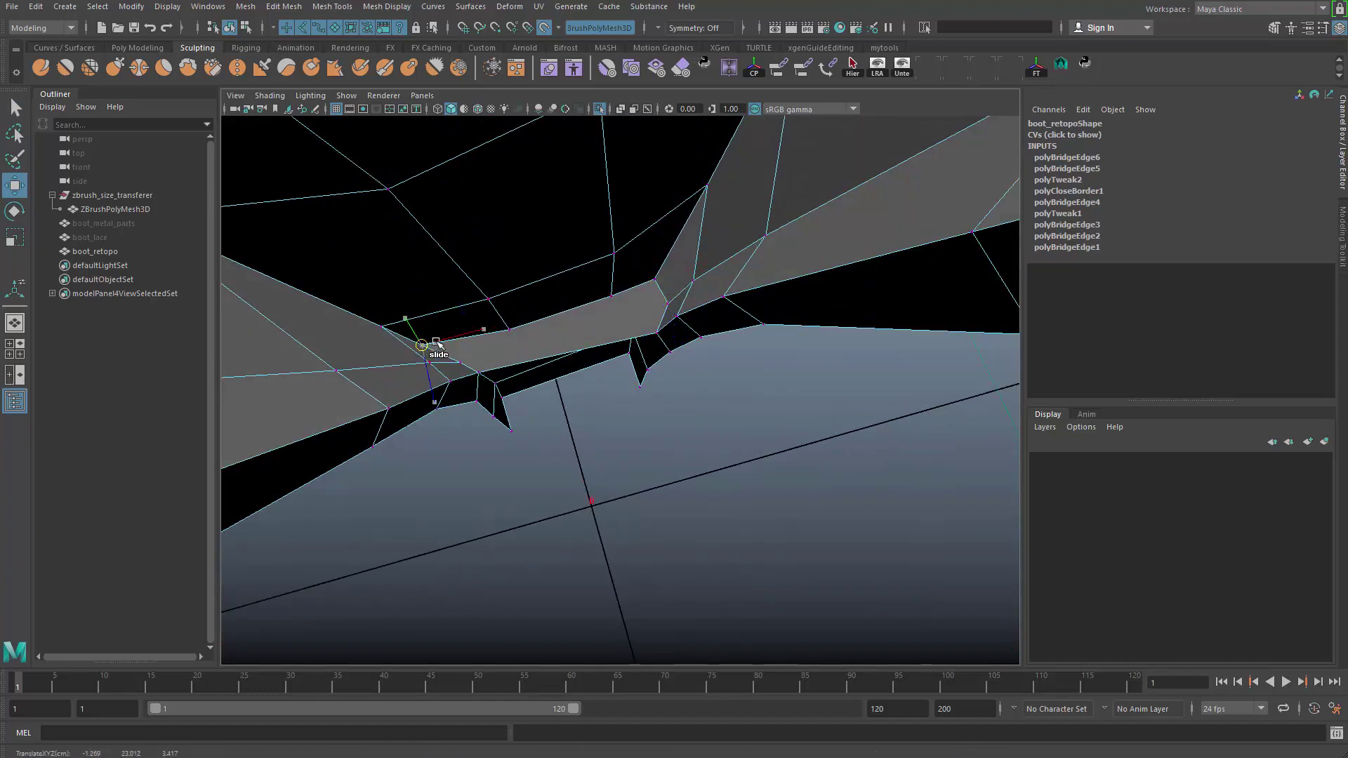
left_click_drag(460, 347, 602, 253, "ctrl+shift")
- Slide the corner vertices at the opposite end of the tongue's lower edge and undo the last slide
key("w")
key("w")
left_click(707, 196)
key("w")
left_click(618, 251)
left_click(663, 306)
key("w")
left_click_drag(671, 308, 621, 290, "ctrl+shift")
key("ctrl+z")
left_click_drag(515, 304, 625, 291, "alt")
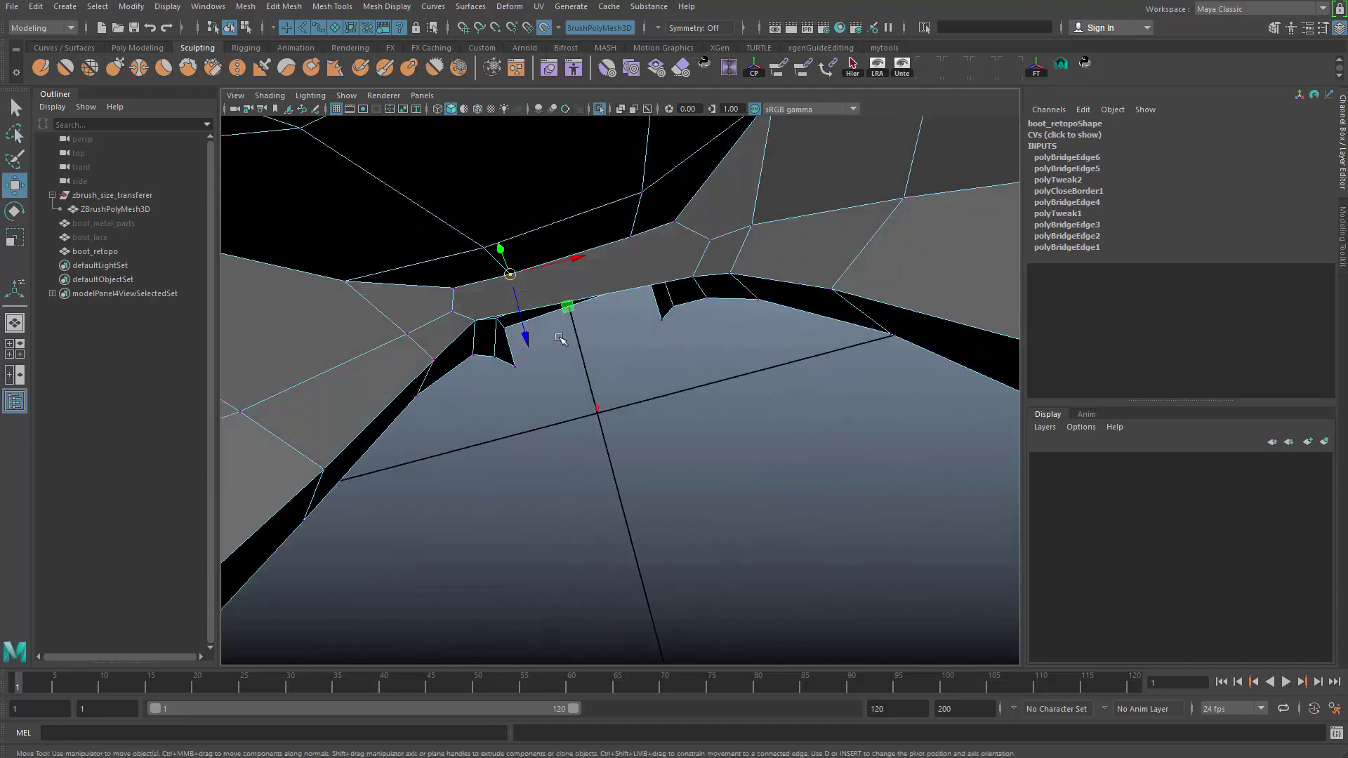
- Cut an edge with Multi-Cut straight across the filled face below the tongue, connecting its two side corner vertices
key("q")
key("F8")
right_click_drag(629, 279, 519, 299, "shift")
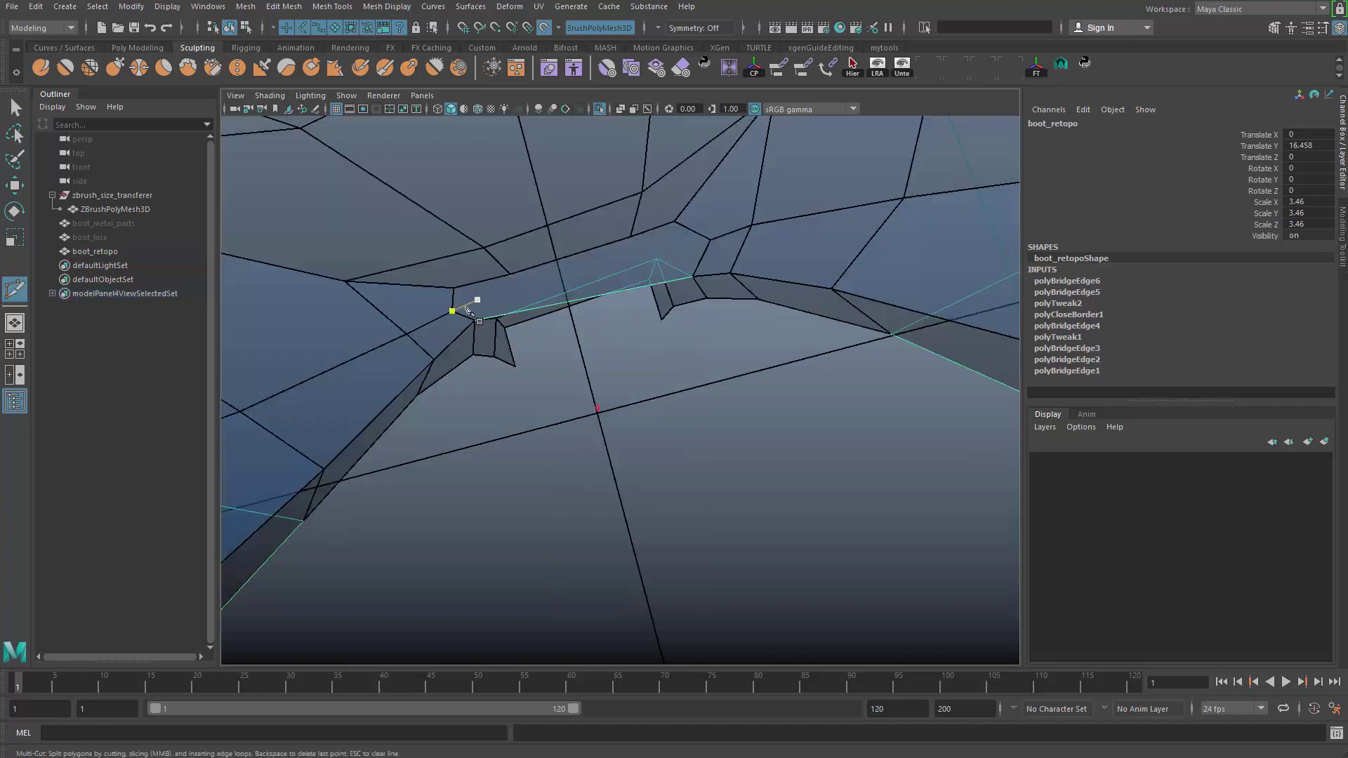
left_click(708, 237)
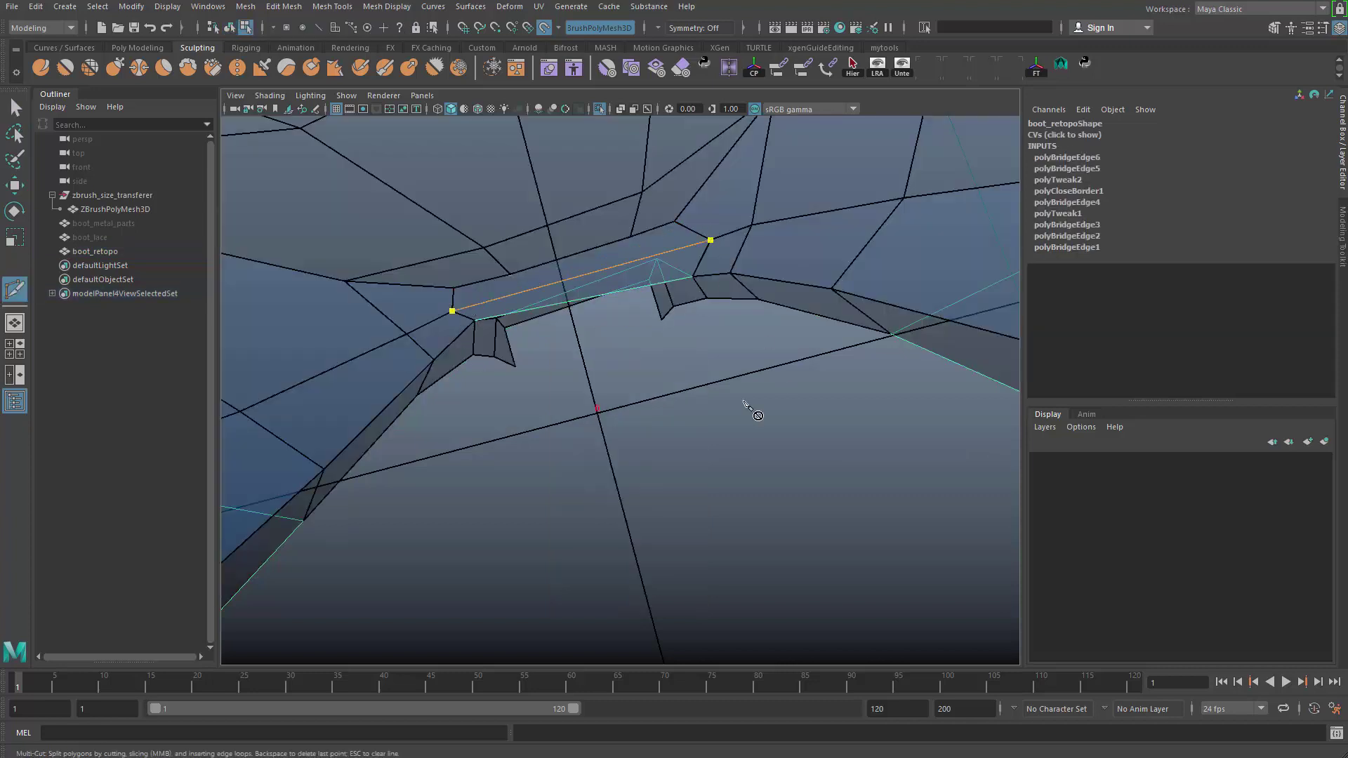
key("q")
- Cut two vertical edge lines with Multi-Cut from the tongue's middle columns down through the bridged faces to the bottom edge
left_click_drag(634, 323, 610, 292, "alt")
right_click_drag(610, 292, 525, 323, "shift")
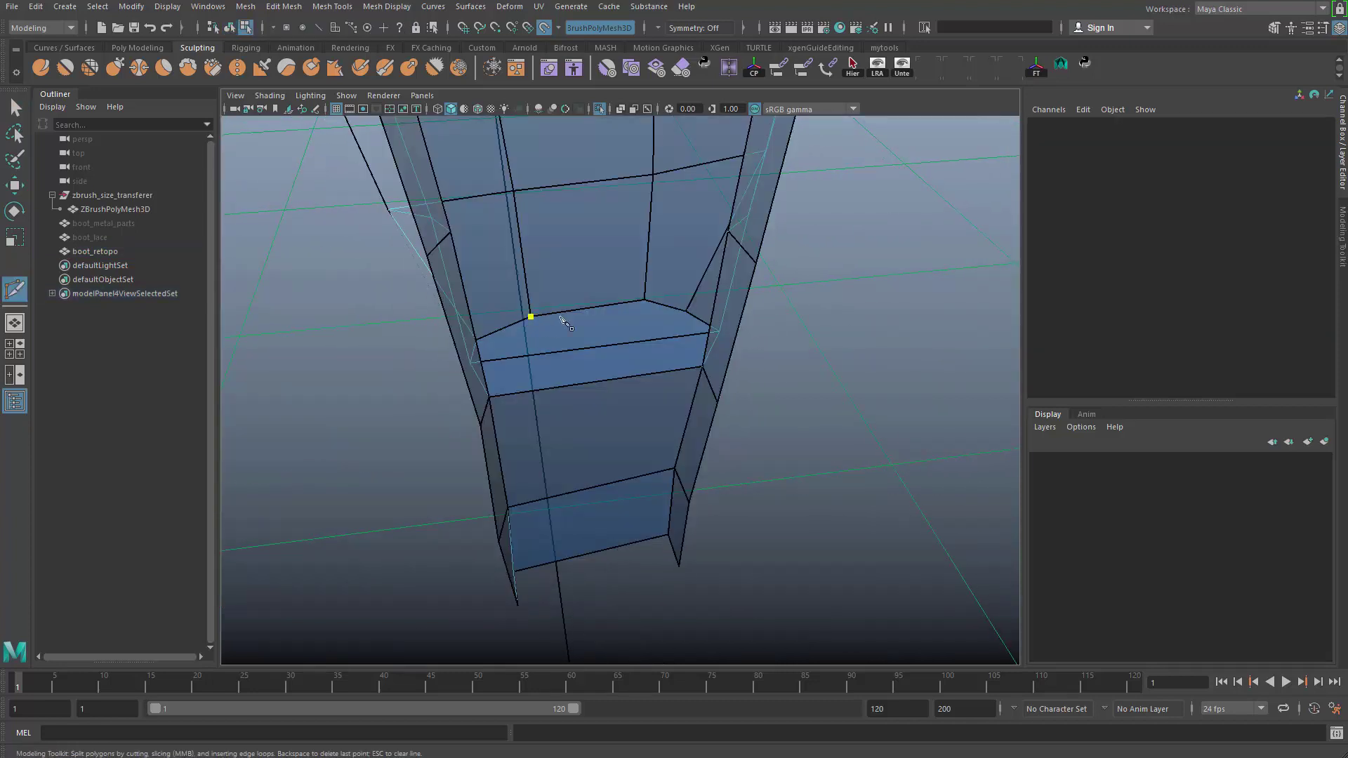
key("Return")
left_click(645, 300)
left_click(634, 544)
key("q")
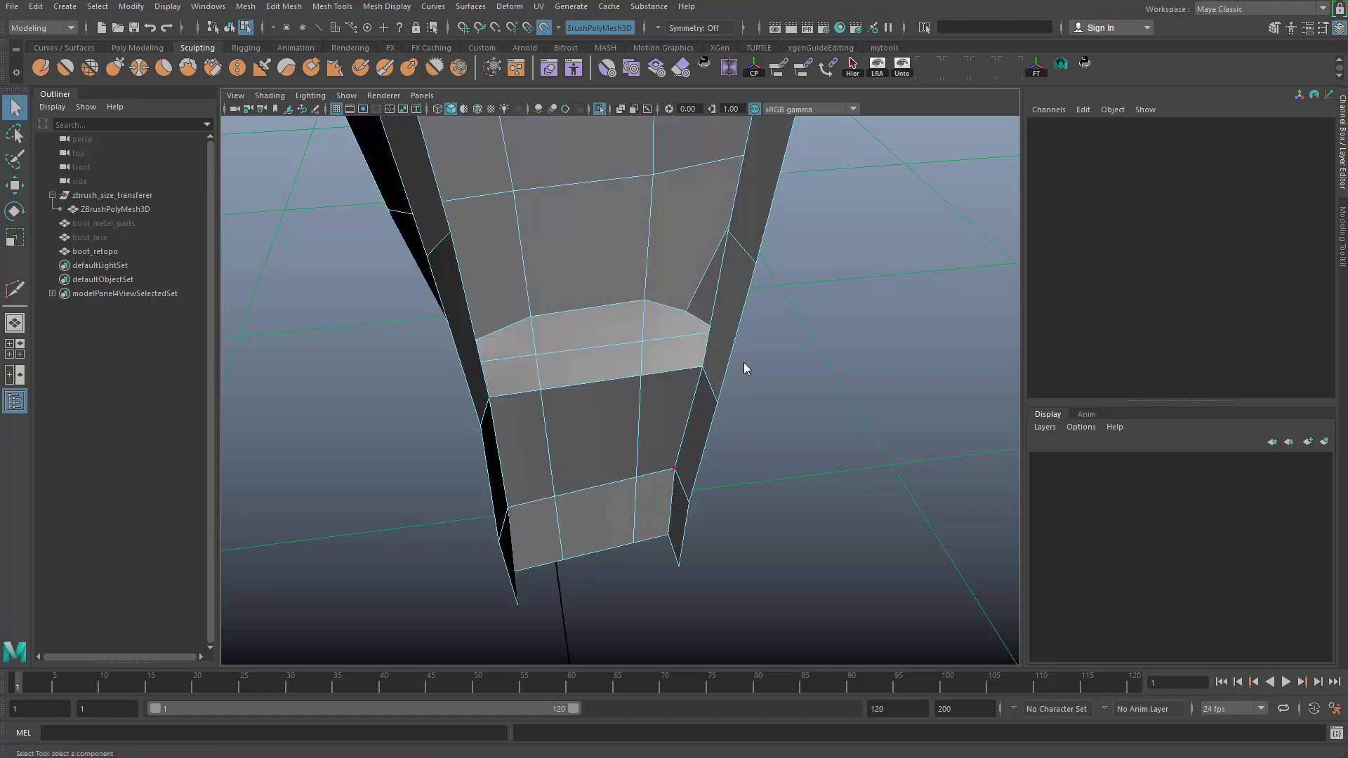
key("F8")
left_click(764, 322)
left_click_drag(764, 322, 574, 501)
right_click_drag(643, 340, 630, 579, "shift")
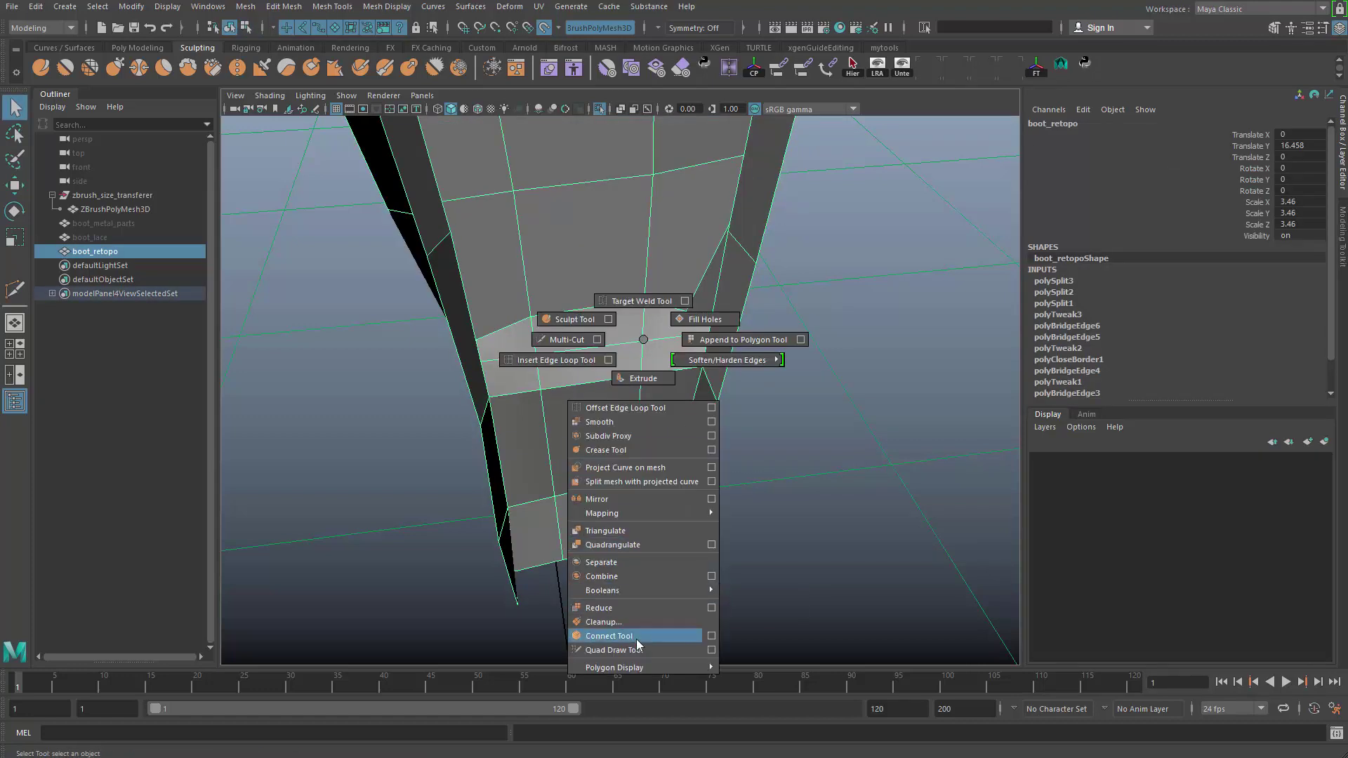
right_click_drag(636, 639, 636, 638)
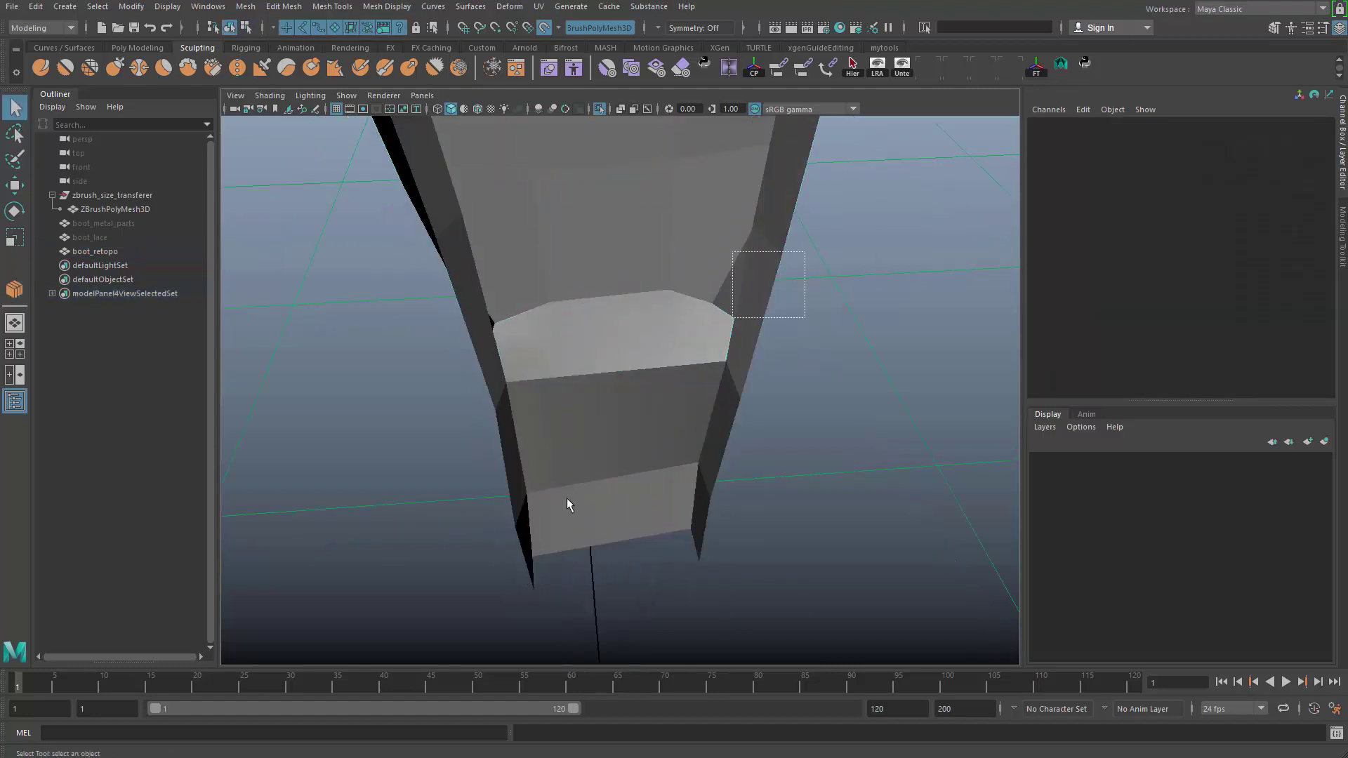
- Relax the vertices across the newly cut rows at the tongue's lower end with Quad Draw, undoing the first relax stroke
left_click(567, 499)
right_click_drag(681, 264, 686, 328, "shift")
right_click_drag(690, 580, 685, 574, "shift")
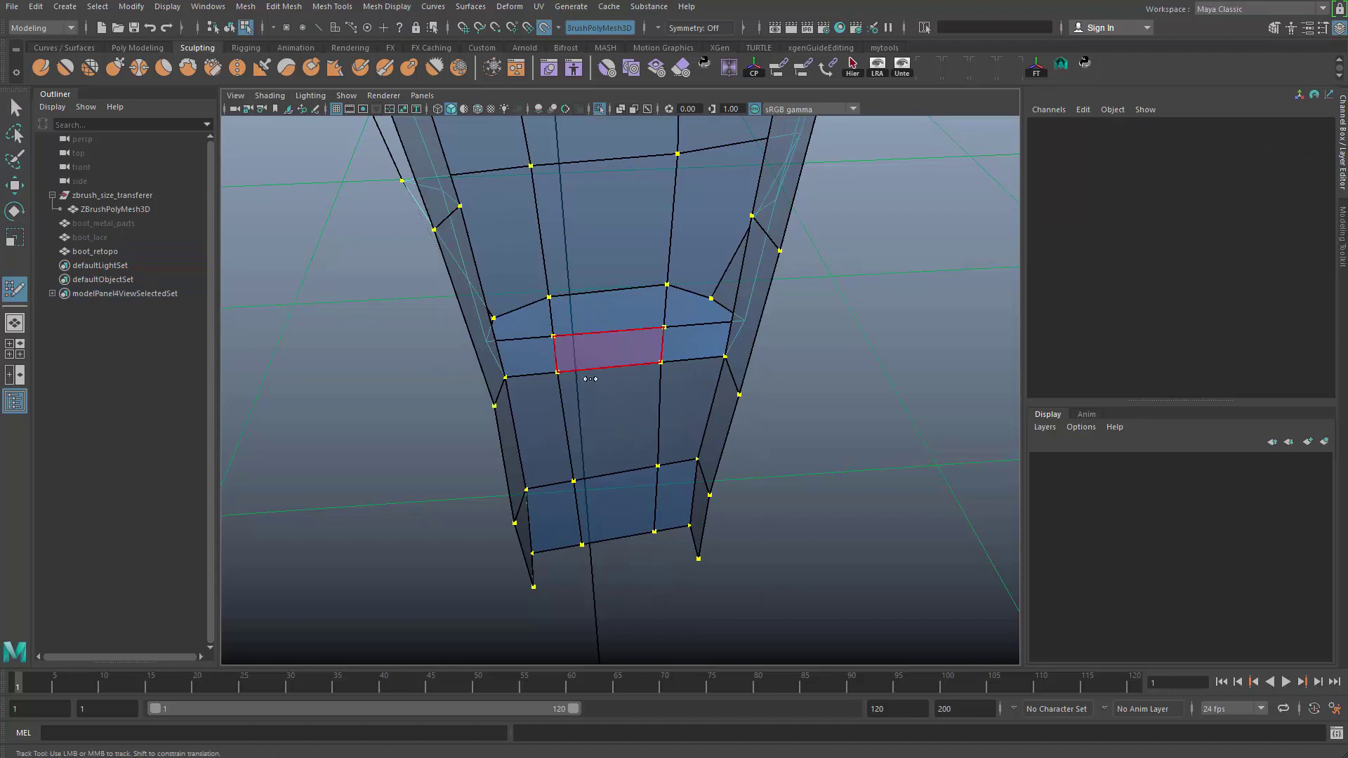
right_click_drag(708, 359, 618, 435, "alt")
left_click_drag(617, 435, 629, 390, "alt")
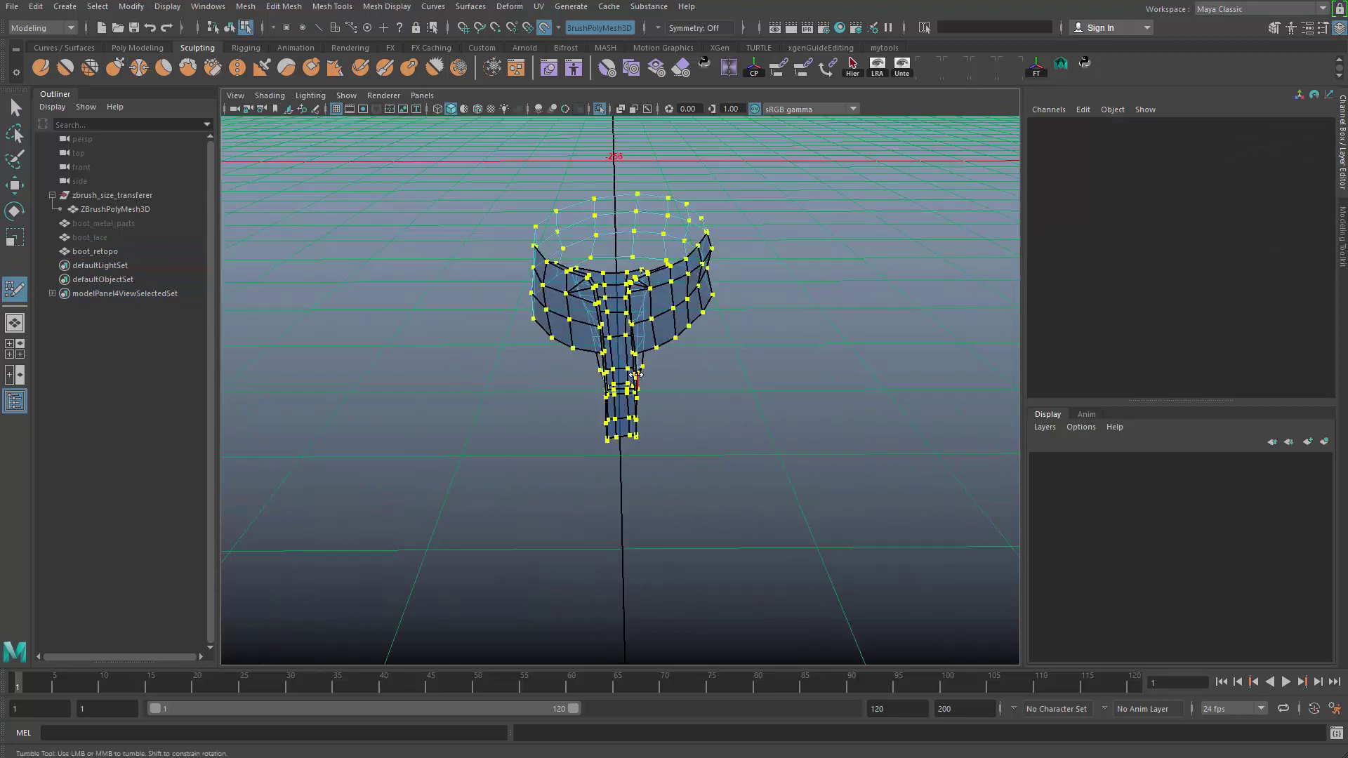
mouse_move(654, 334)
right_mouse_down("alt")
mouse_move(592, 439)
mouse_move(621, 363)
right_mouse_up("alt")
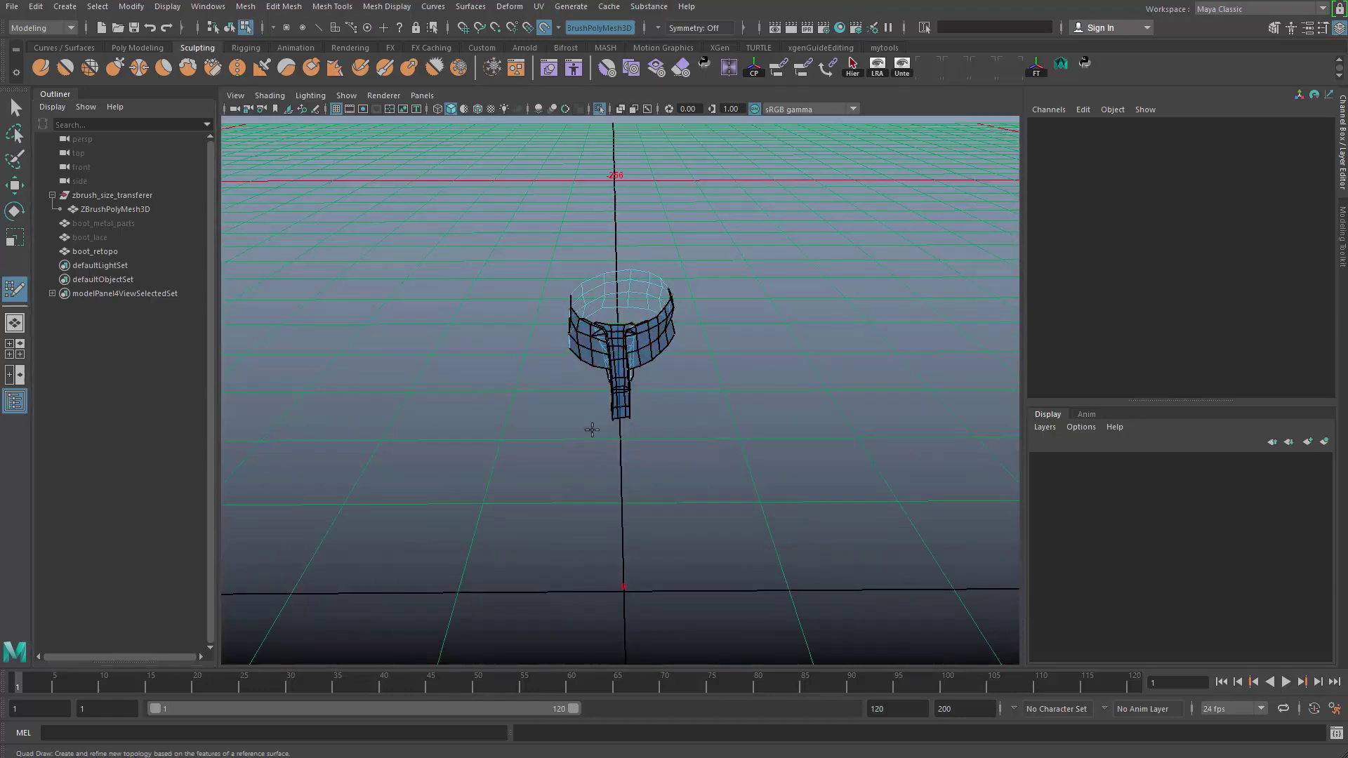
right_click_drag(593, 427, 673, 457, "alt")
left_click_drag(674, 457, 636, 370, "alt")
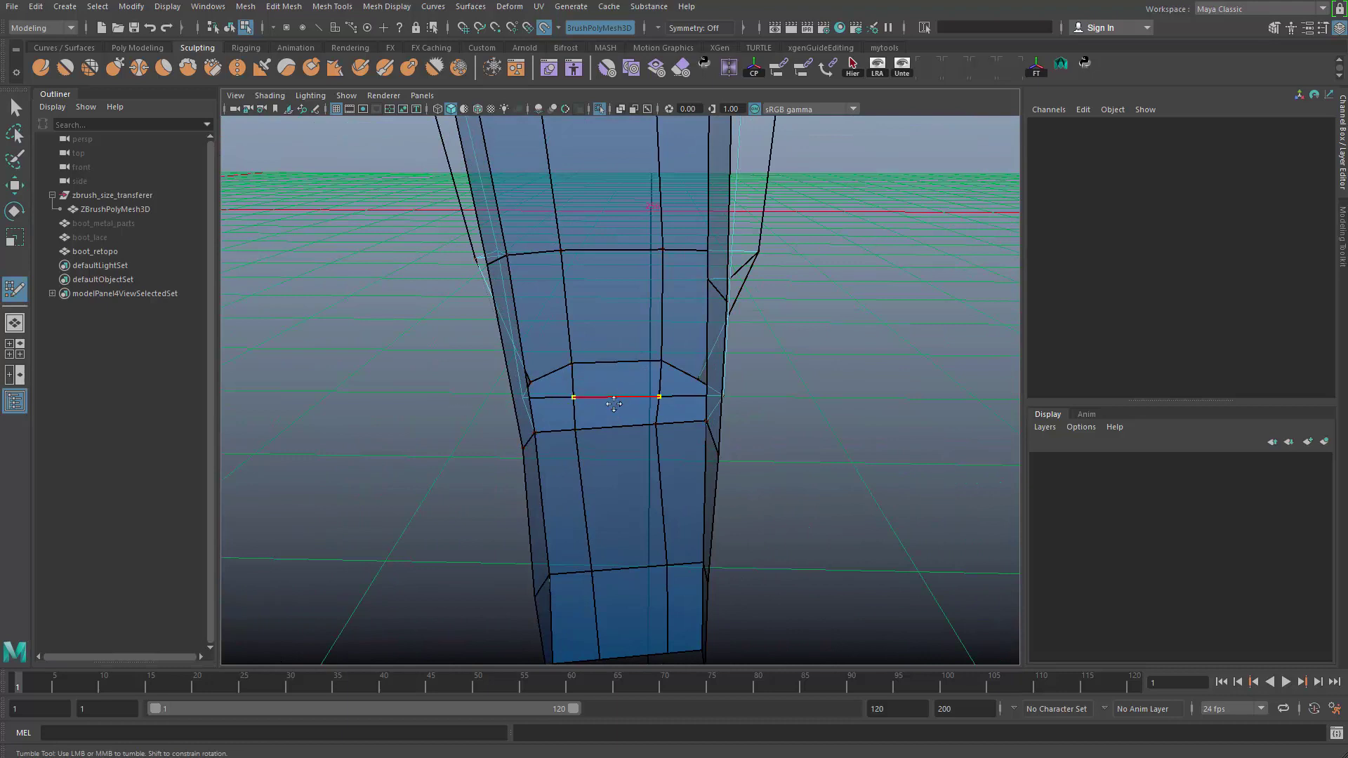
left_click_drag(620, 390, 638, 397, "shift")
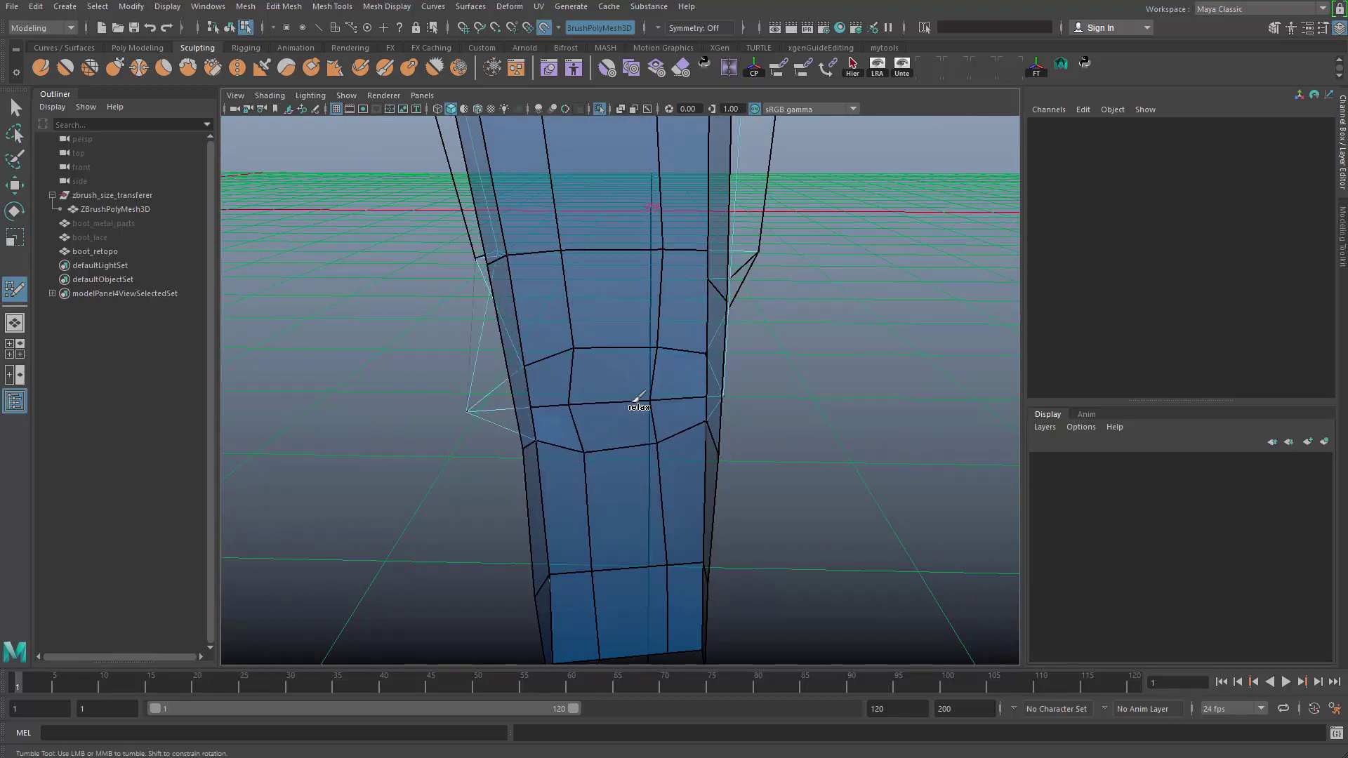
key("ctrl+z")
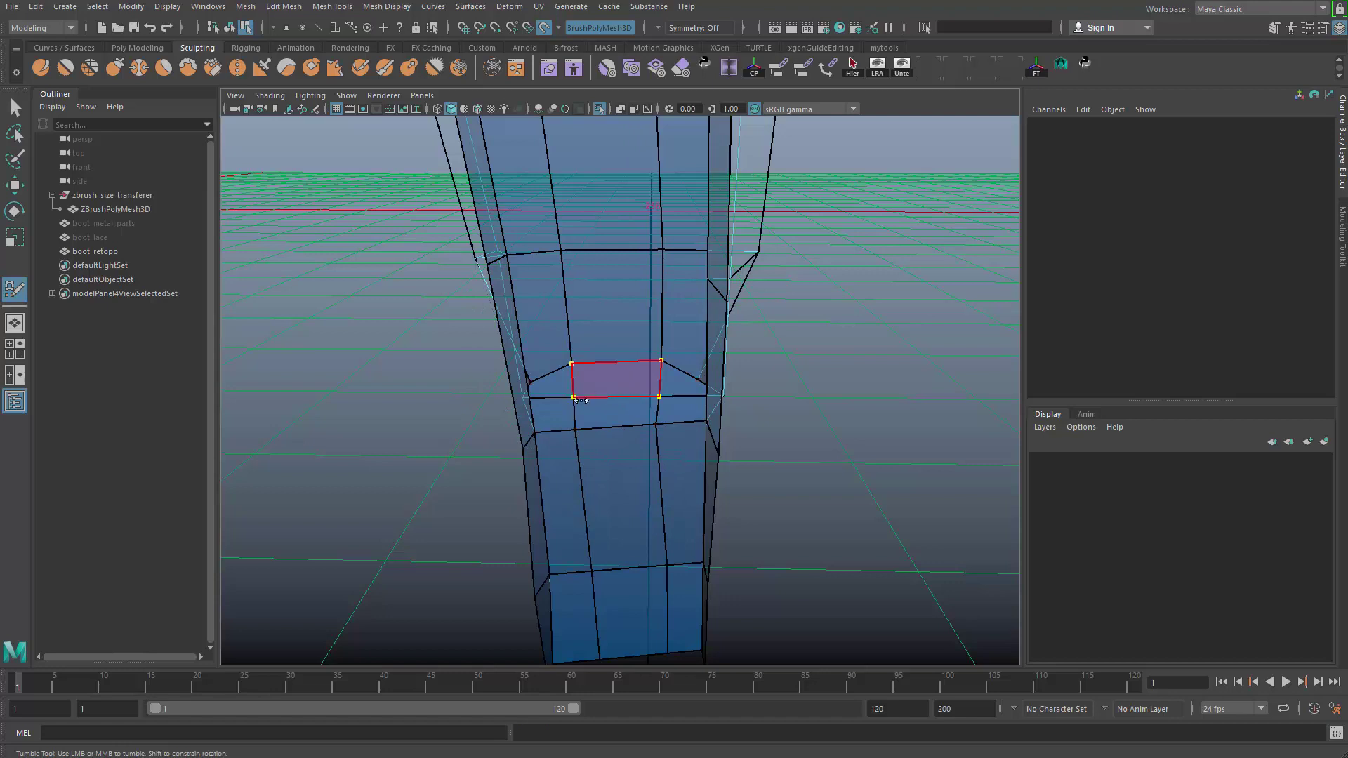
mouse_move(588, 409)
left_mouse_down("shift")
mouse_move(646, 367)
mouse_move(617, 339)
mouse_move(632, 366)
mouse_move(586, 453)
mouse_move(445, 394)
mouse_move(592, 461)
mouse_move(512, 464)
mouse_move(618, 500)
mouse_move(628, 516)
left_mouse_up("shift")
- Slide the side vertex of the tongue's relaxed row upward along its edge to open up the pinched corner beside the flap
key("q")
left_click(601, 539)
key("w")
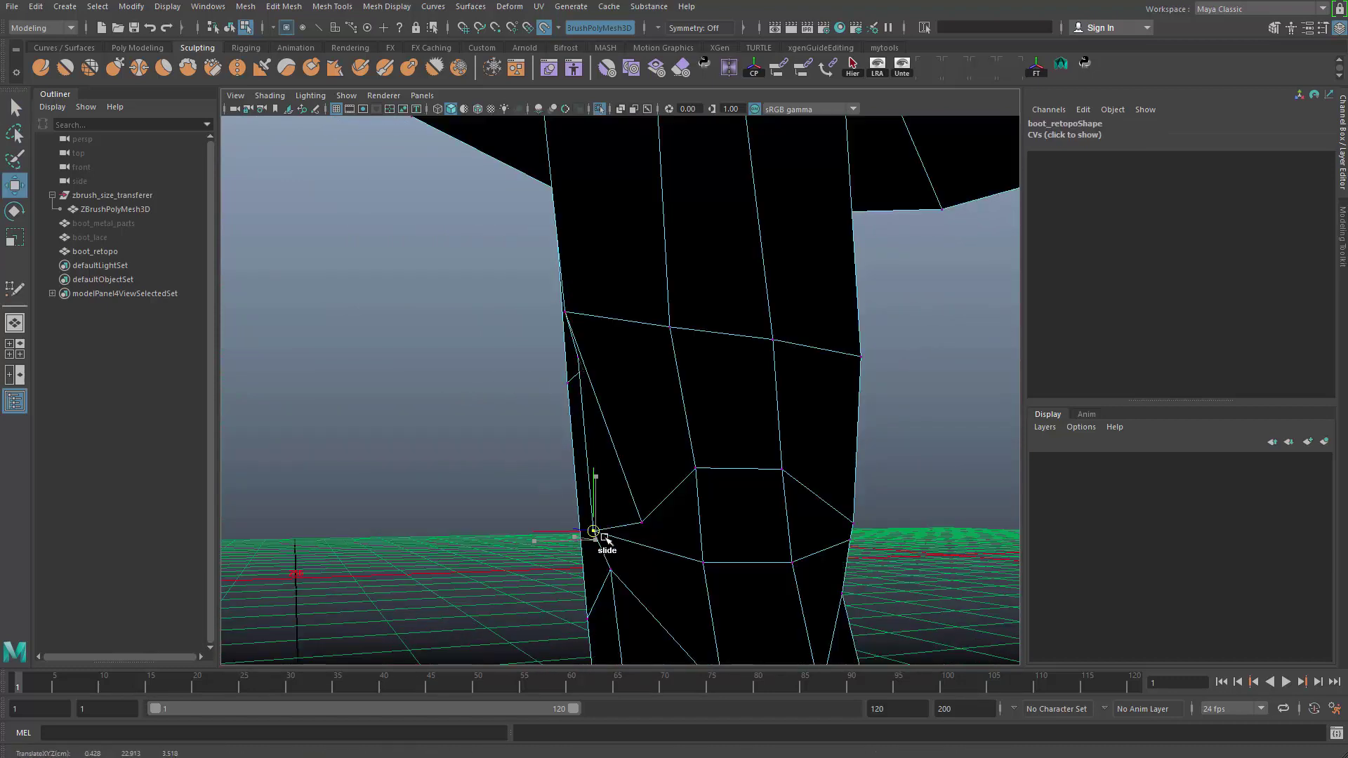
left_click_drag(511, 533, 599, 554, "alt")
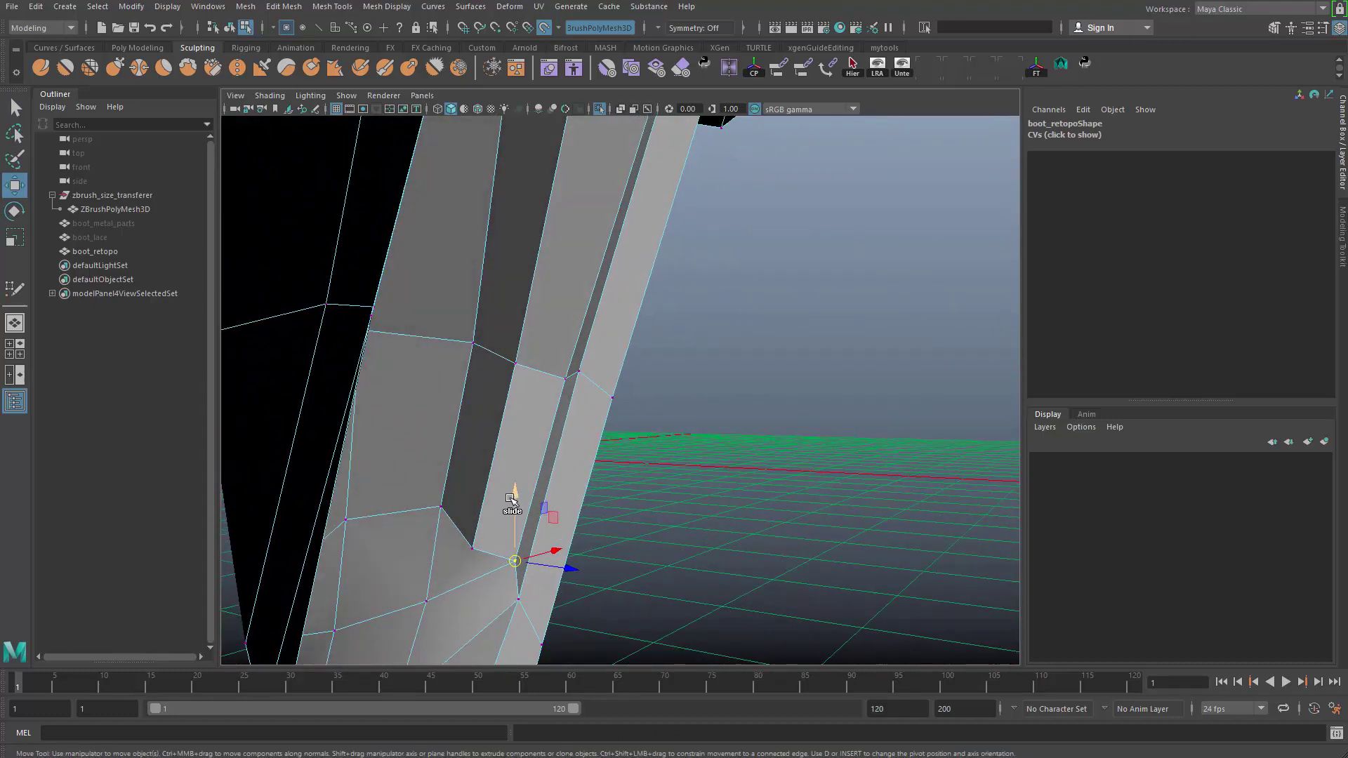
left_click_drag(478, 553, 506, 545, "ctrl+shift")
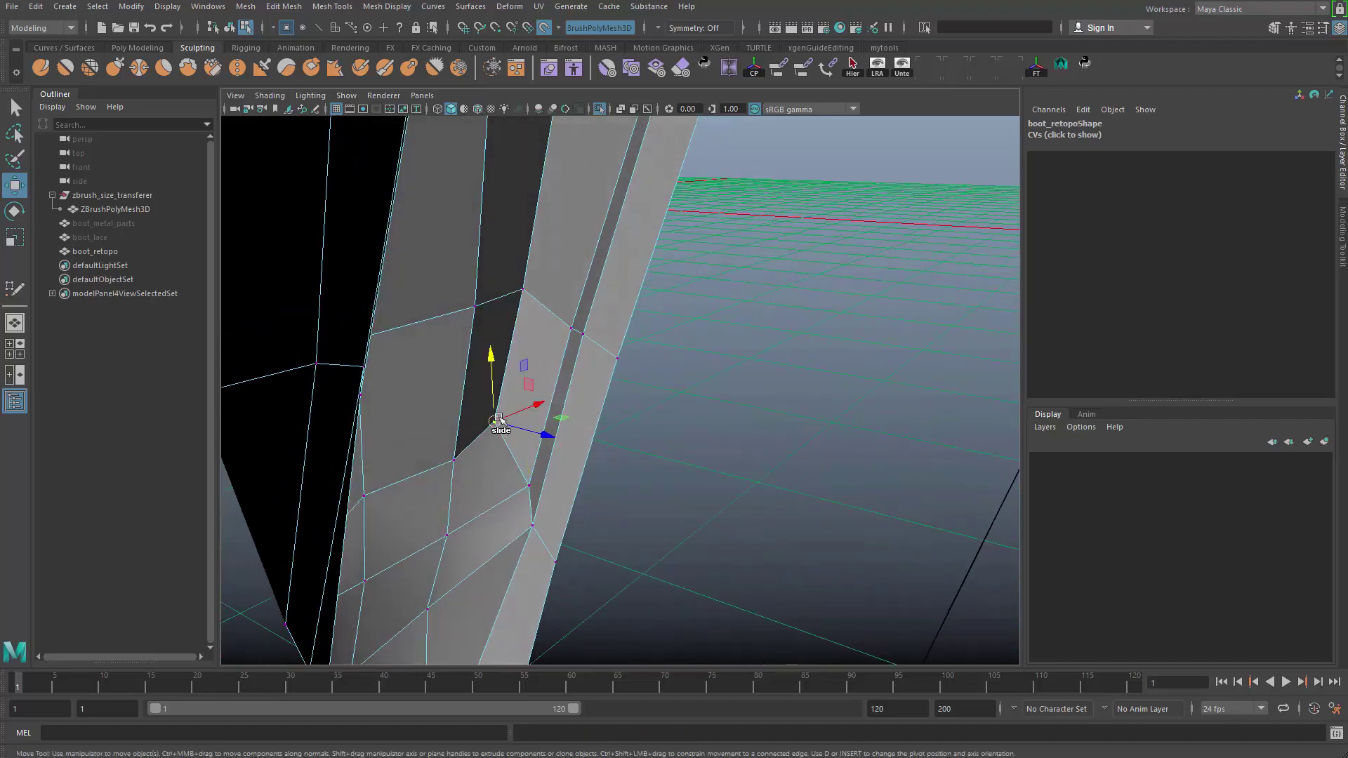
left_click_drag(499, 419, 501, 392, "ctrl+shift")
- Slide the middle and opposite side vertices of the same tongue row to even it out across the strip
left_click(455, 461)
left_click_drag(457, 462, 337, 425, "ctrl+shift")
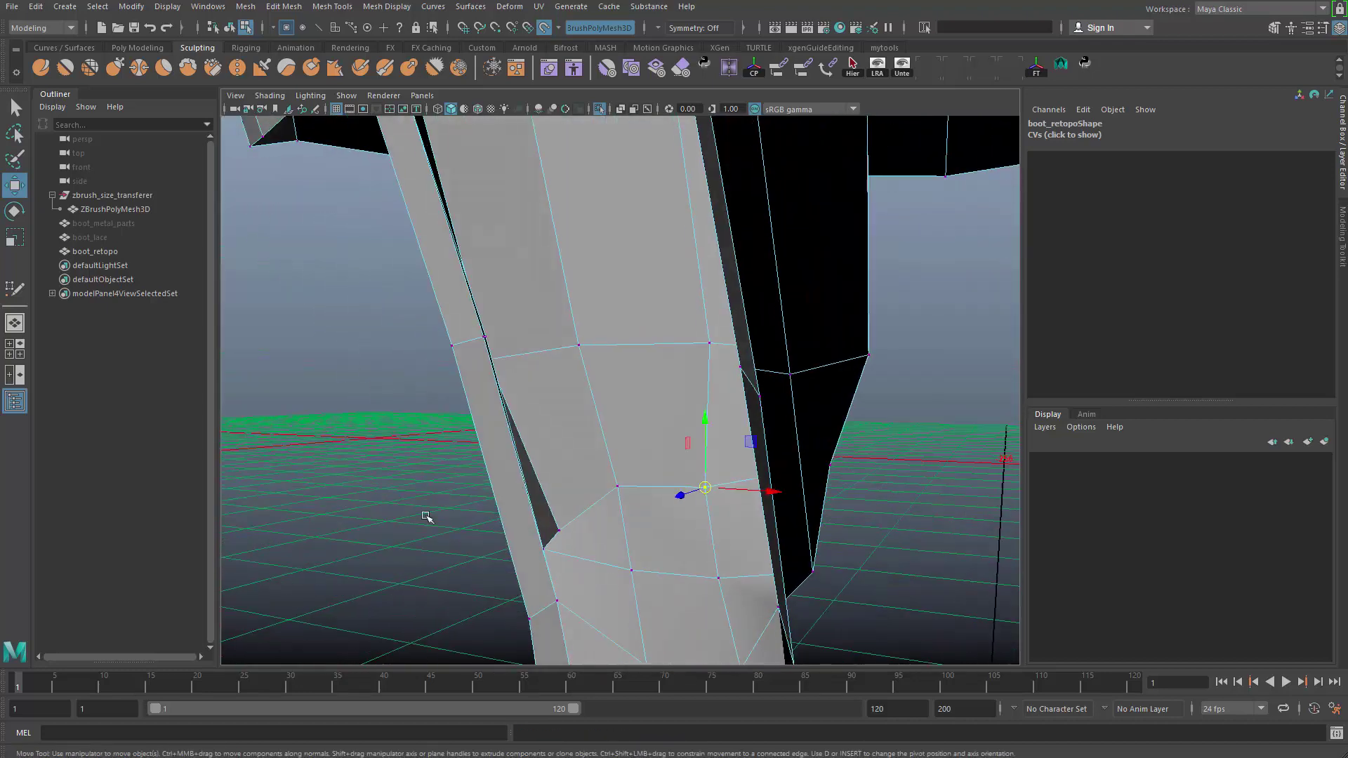
left_click_drag(549, 512, 619, 458, "ctrl+shift")
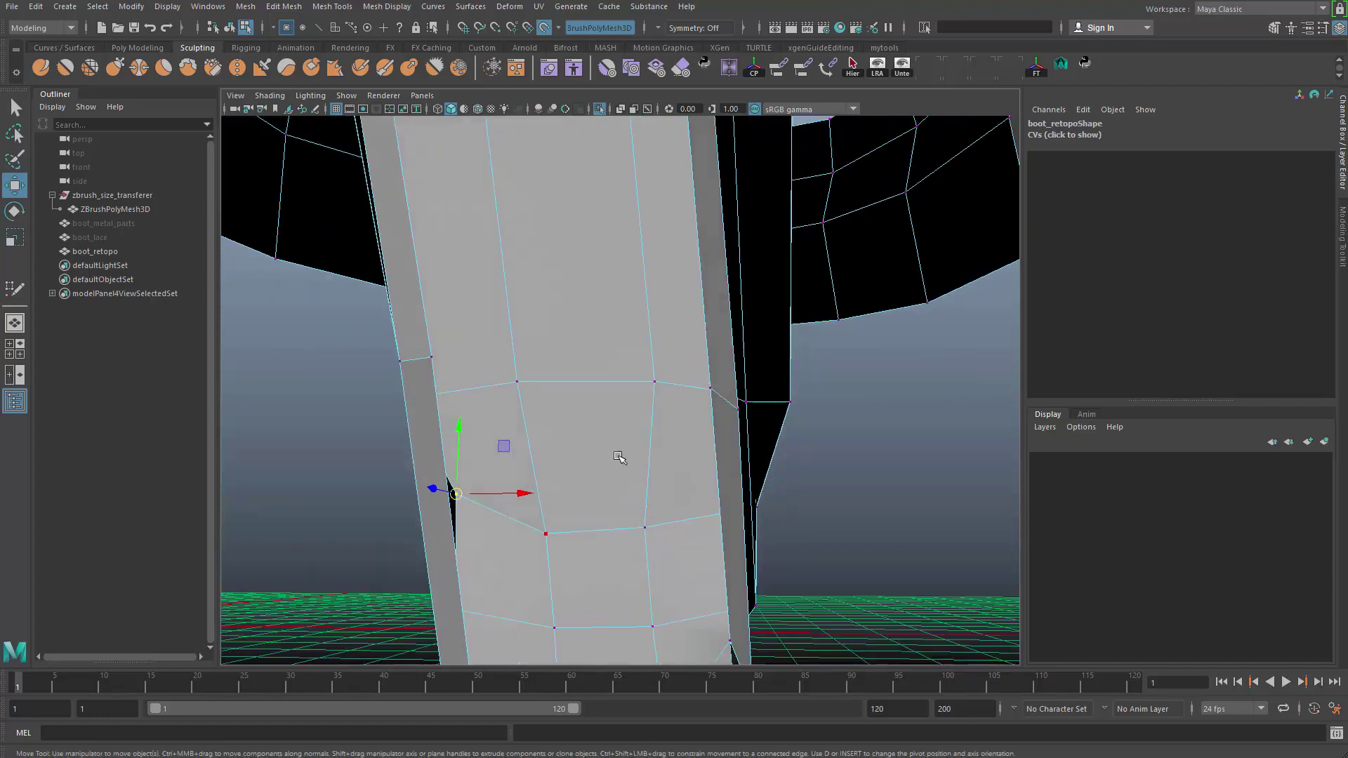
- Soften all edges of boot_retopo and check the smooth shading around the tongue and flaps
right_click_drag(604, 451, 580, 430, "alt")
left_click_drag(581, 430, 667, 511, "alt")
key("q")
key("F8")
left_click(796, 394)
left_click_drag(796, 395, 677, 402, "alt")
left_click(680, 400)
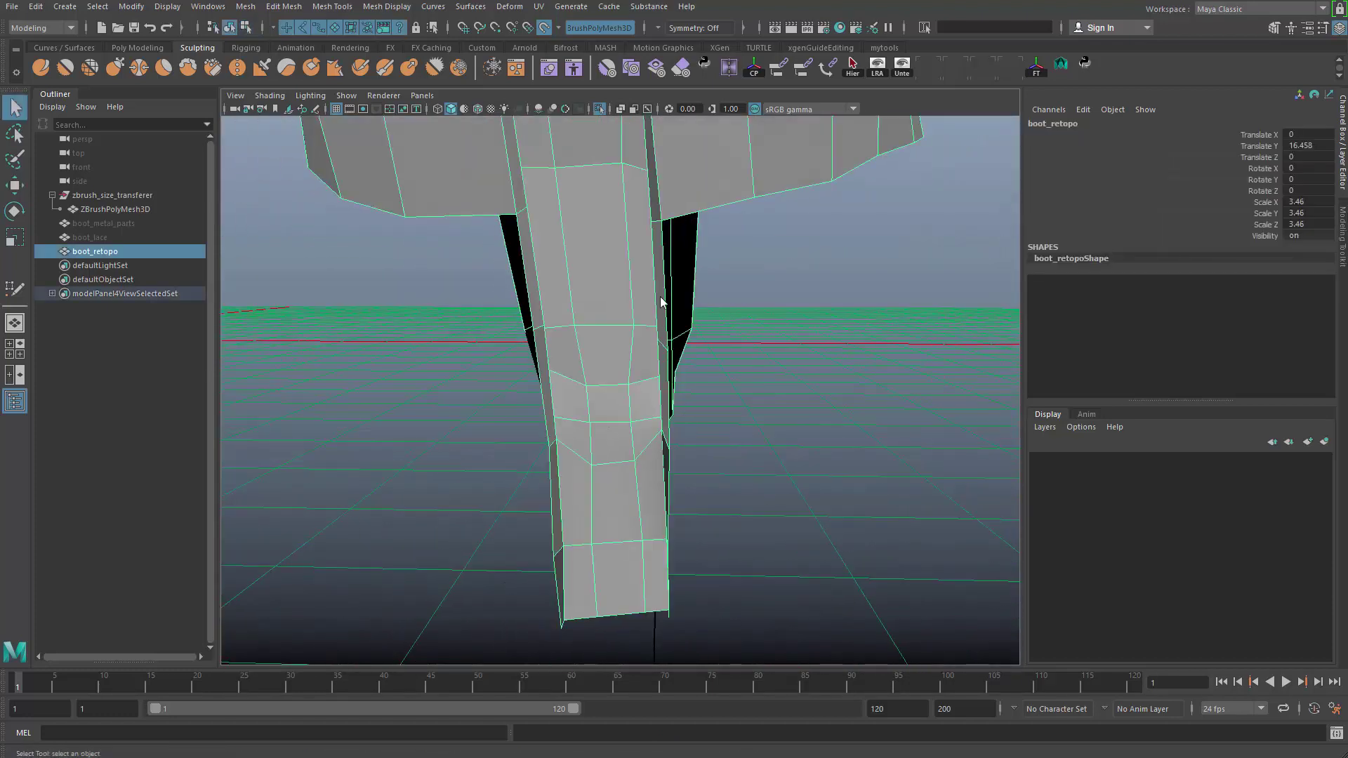
right_click_drag(659, 297, 746, 390, "shift")
right_click_drag(603, 266, 731, 284, "shift")
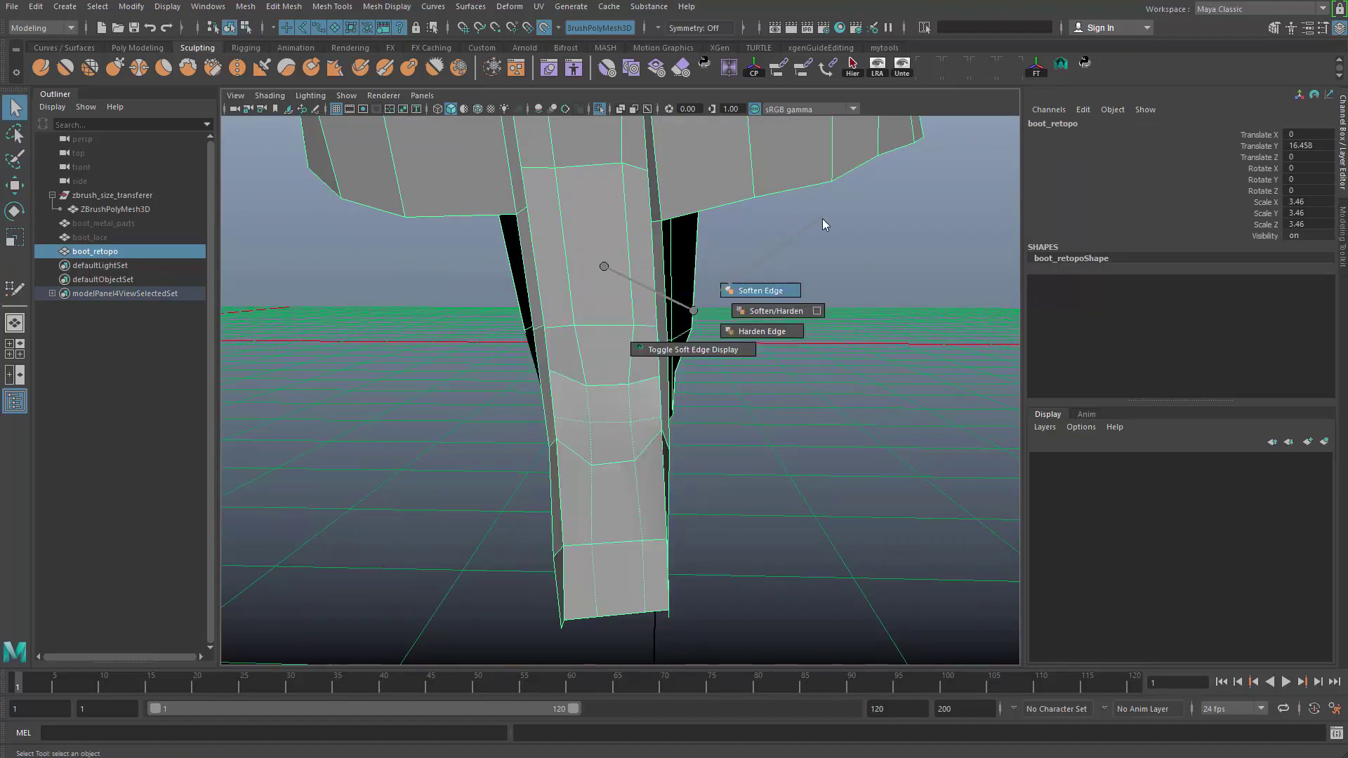
right_click_drag(821, 226, 814, 231, "shift")
left_click(843, 358)
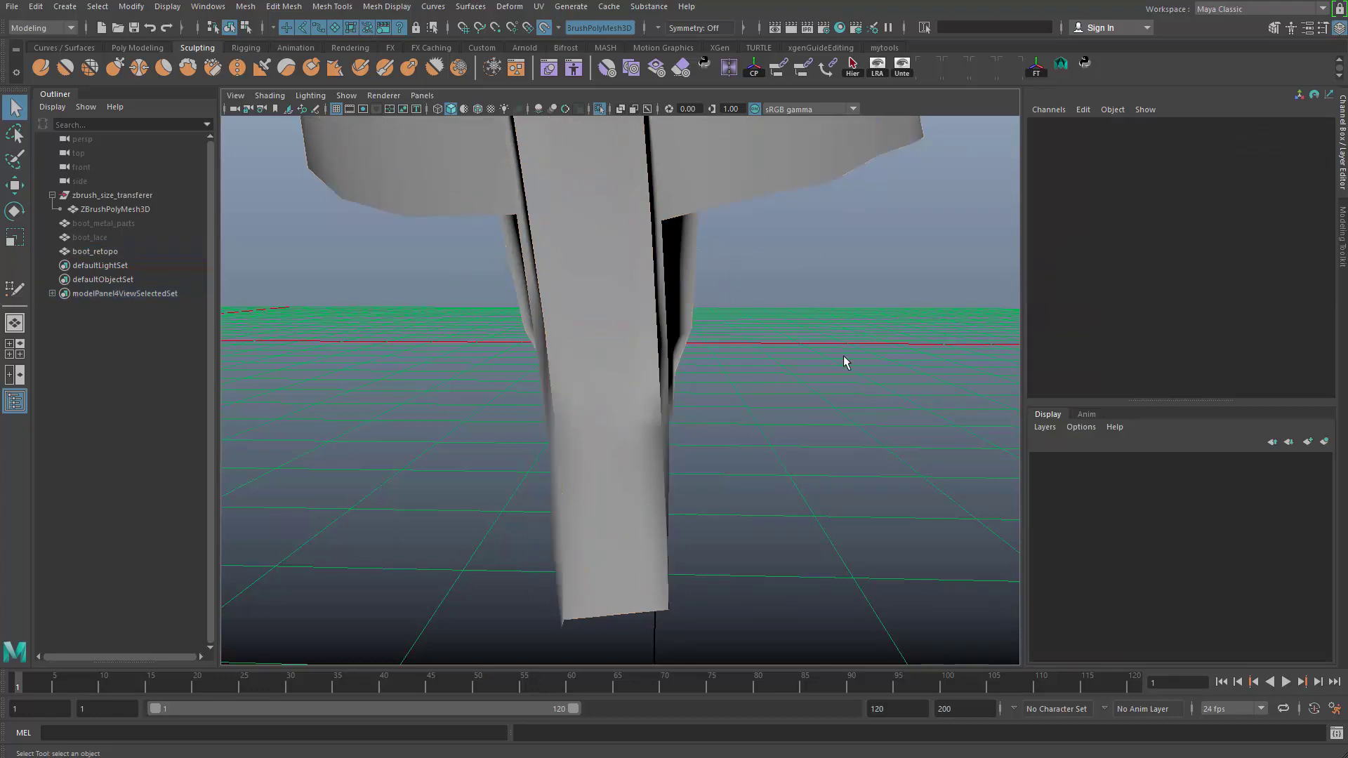
left_click_drag(844, 358, 707, 335, "alt")
right_click_drag(689, 244, 758, 321, "shift")
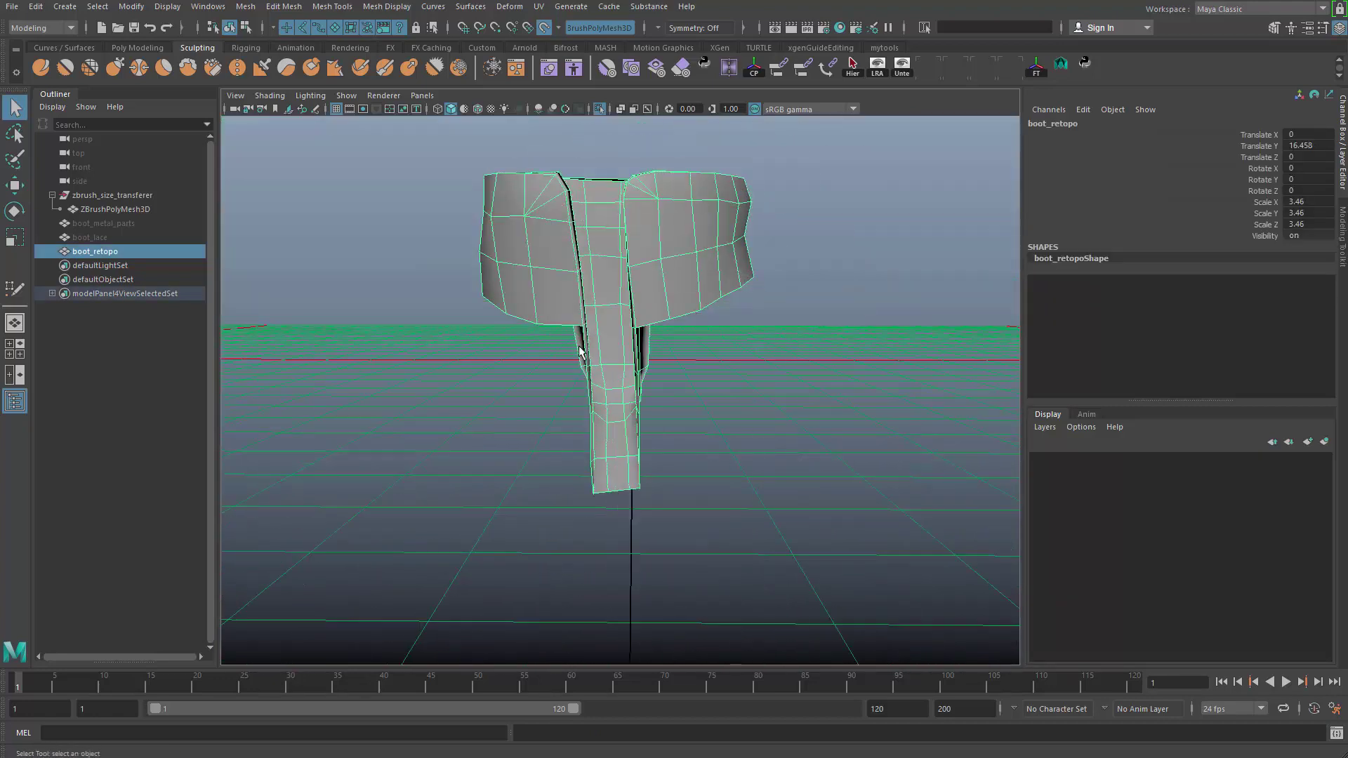
left_click(879, 212)
- Select the lower seam vertex beside the tongue, reset the live surface and end the isolation to show the high-poly boot
left_click_drag(634, 355, 561, 393, "alt")
right_click_drag(562, 393, 860, 685, "alt")
left_click(671, 524)
left_click_drag(671, 523, 562, 345, "alt")
key("F9")
left_click(597, 312)
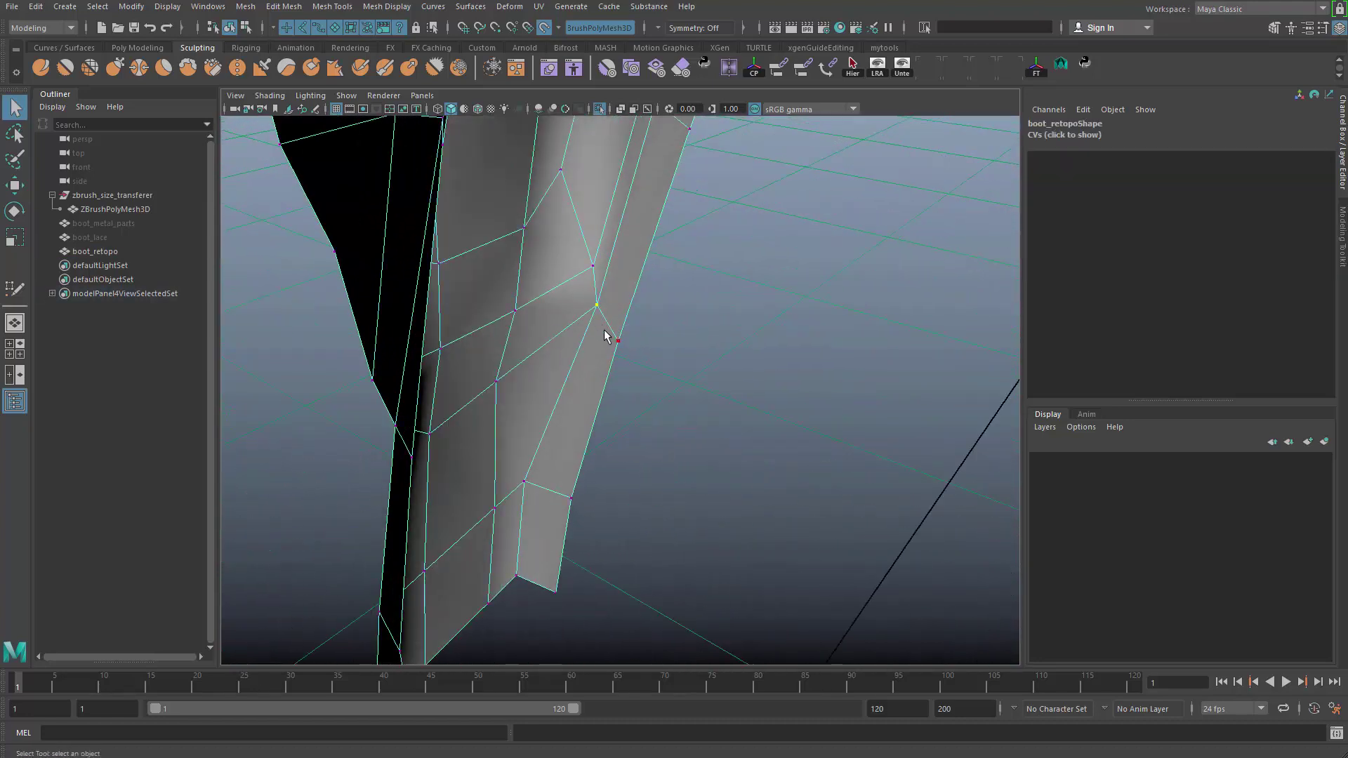
key("w")
left_click(545, 28)
key("f")
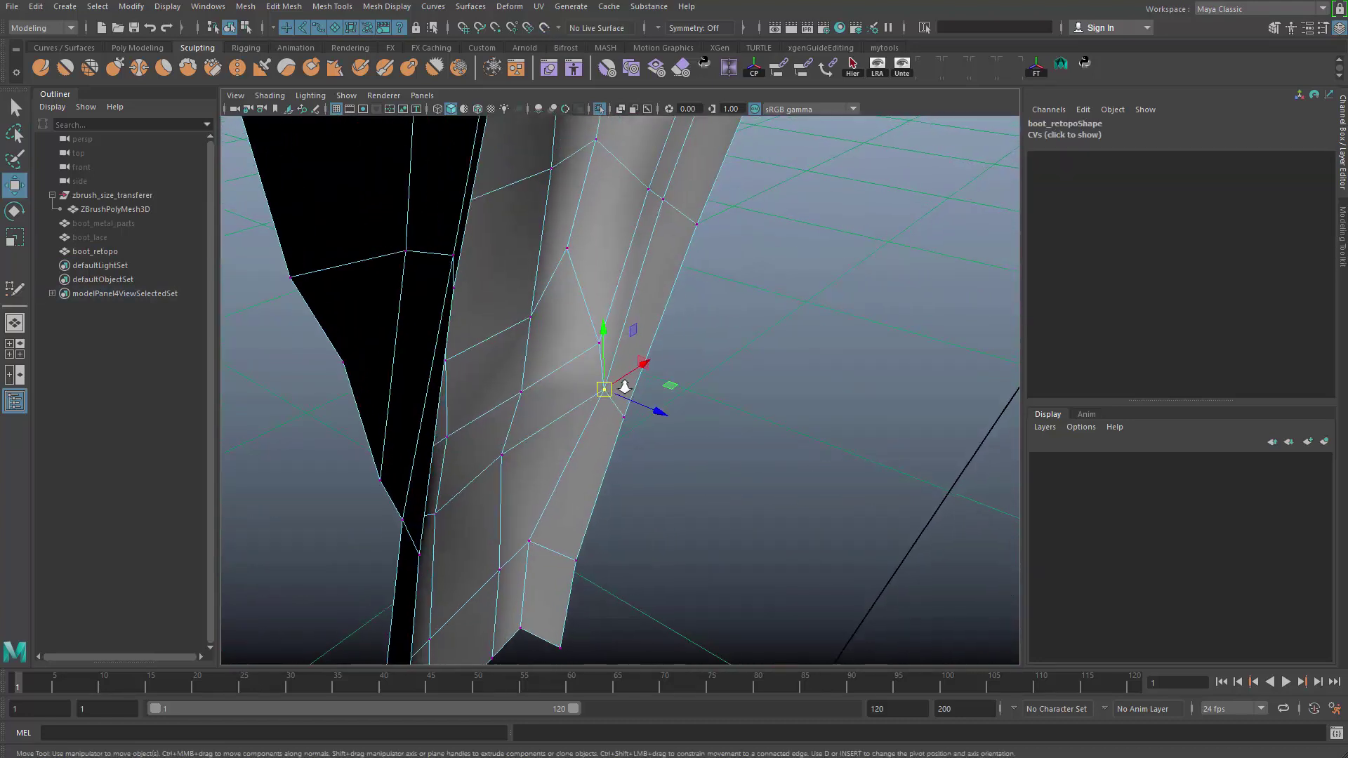
left_click(544, 28)
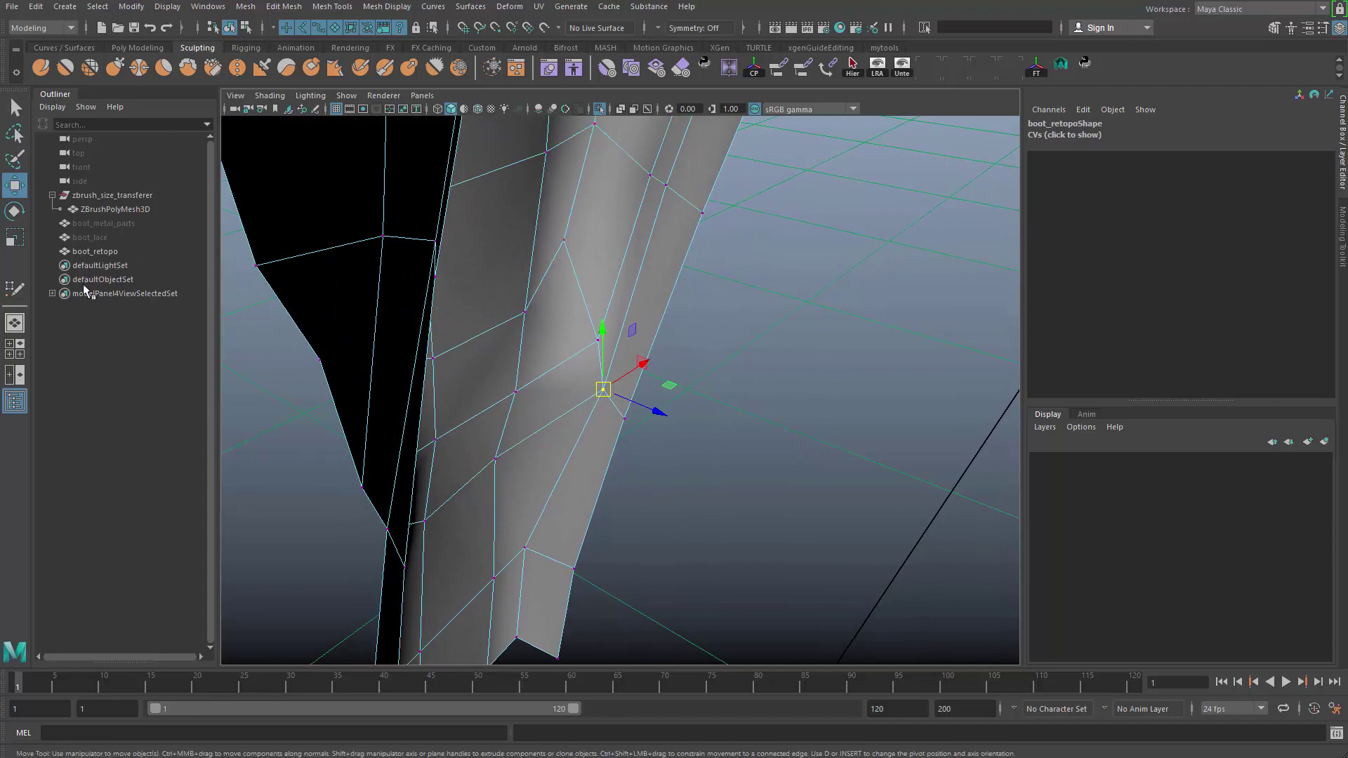
key("ctrl+1")
- Switch to wireframe display and move the two middle vertices of the tongue's lower row upward to level it
left_click_drag(632, 428, 591, 403, "alt")
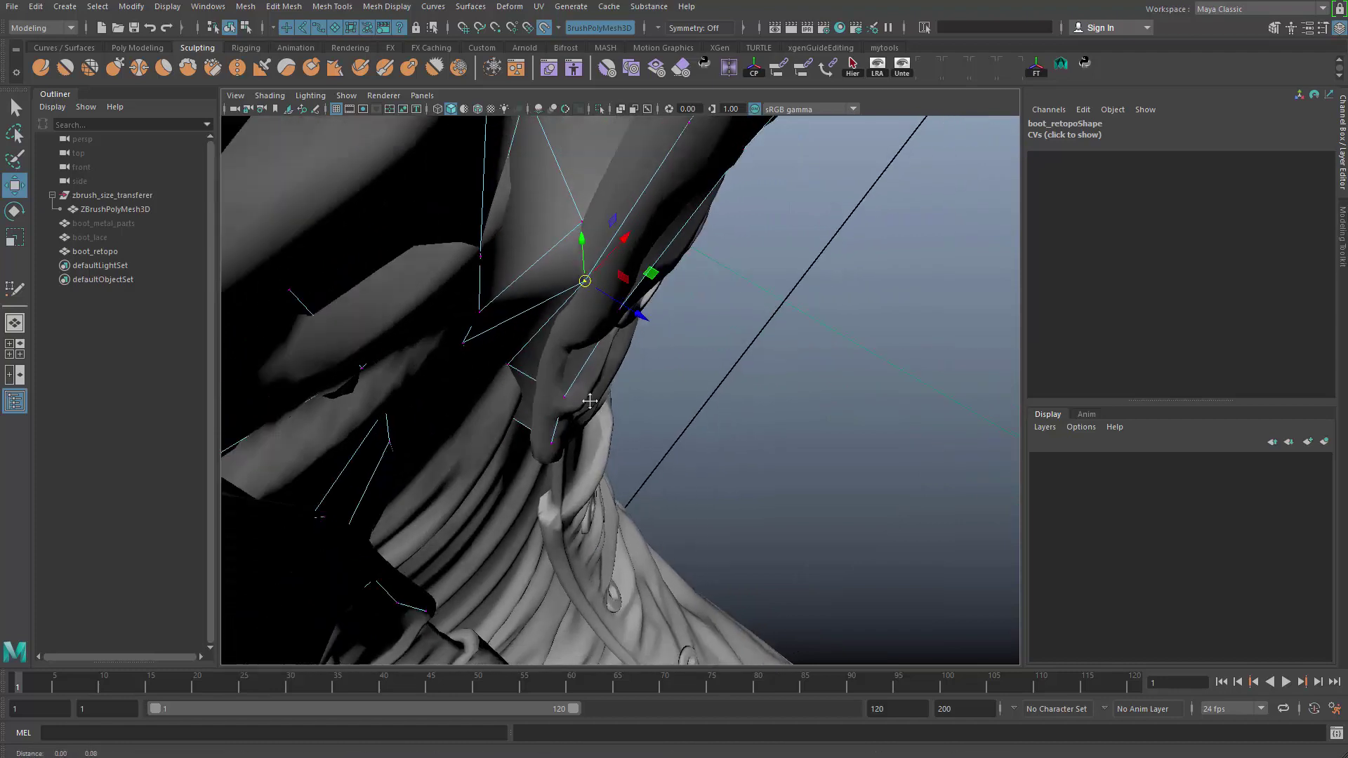
middle_click_drag(591, 403, 575, 488, "alt")
left_click(586, 353)
left_click_drag(587, 354, 547, 400, "alt")
scroll(547, 400, "down", 5)
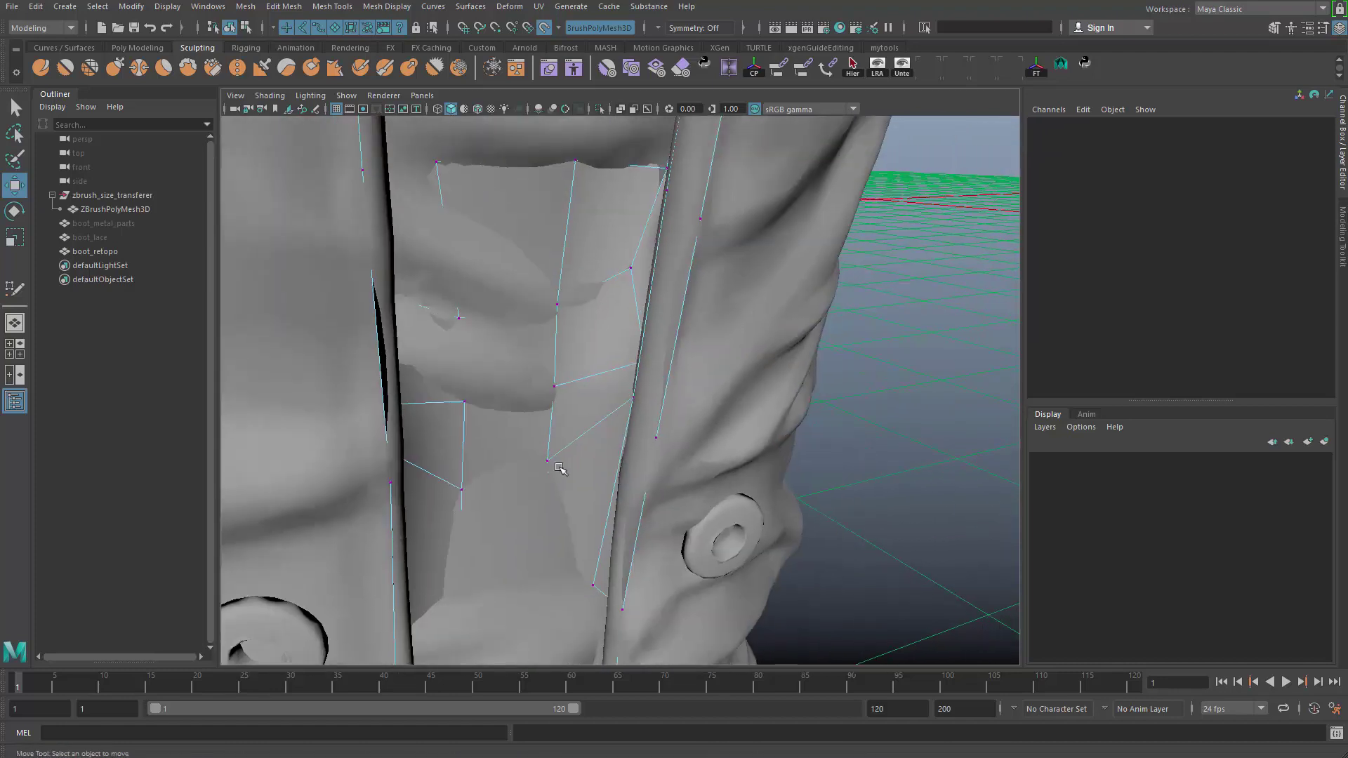
left_click_drag(559, 466, 613, 374, "alt")
key("4")
left_click(594, 395)
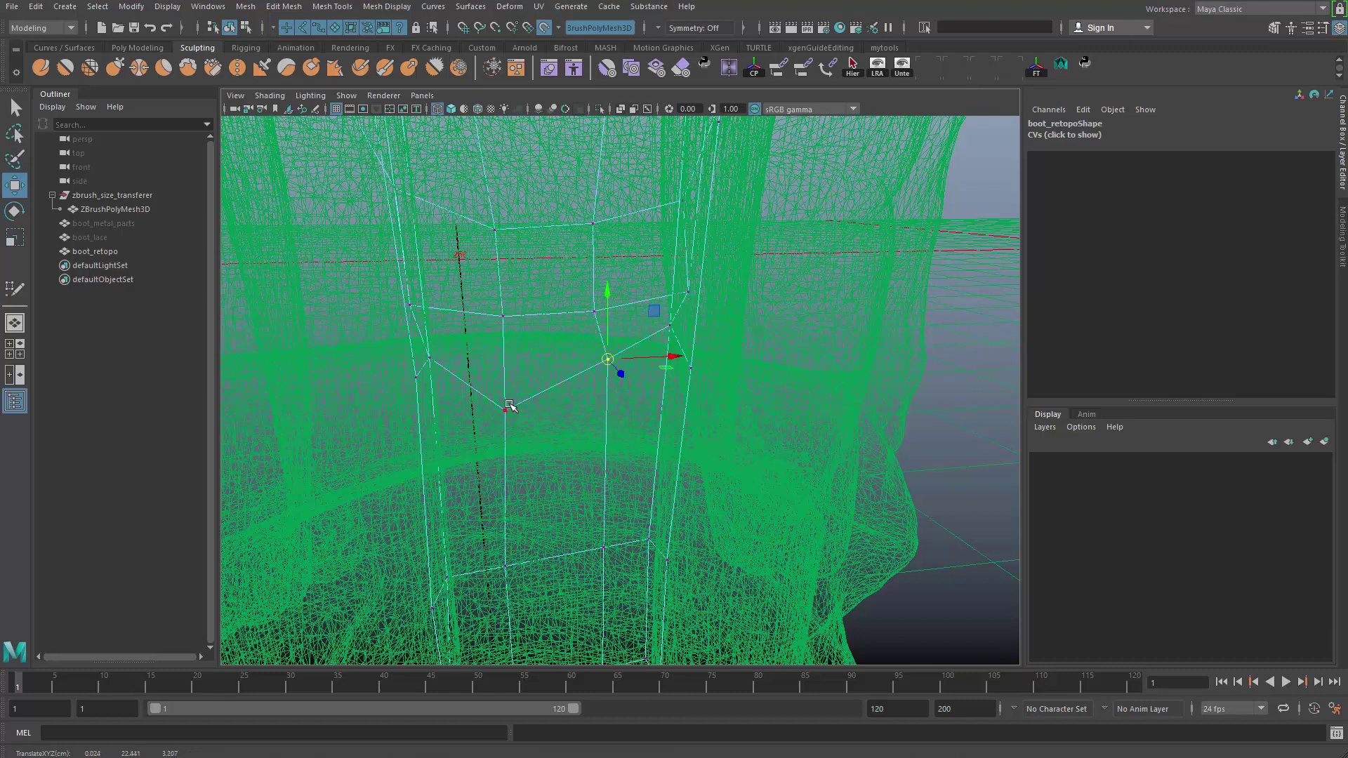
left_click(510, 405)
left_click_drag(509, 405, 510, 363)
key("q")
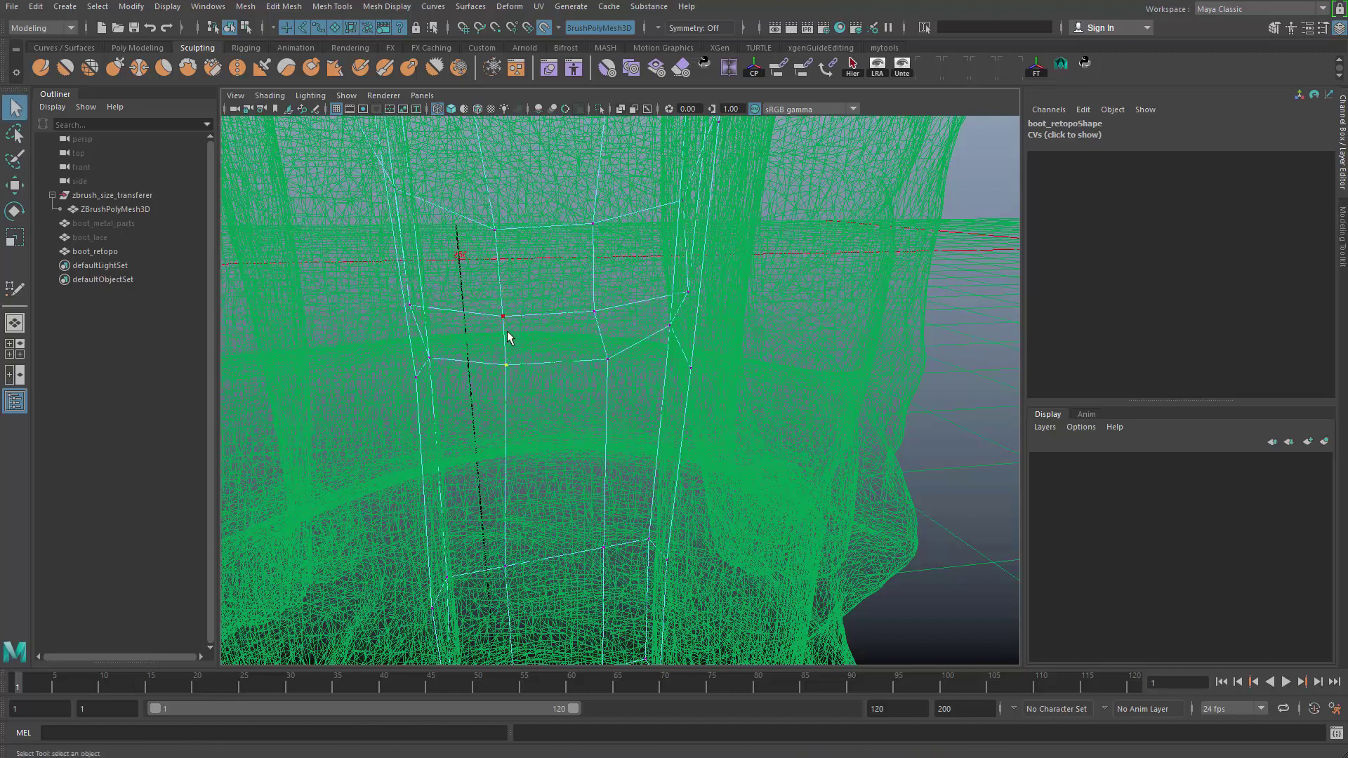
- Slide the two middle vertices of the next tongue row up along their edges to even out the row spacing
left_click(602, 312, "shift")
key("w")
left_click_drag(547, 245, 566, 336)
key("q")
left_click(494, 243)
left_click(606, 223)
scroll(566, 335, "down", 2)
left_click(609, 329, "shift")
key("w")
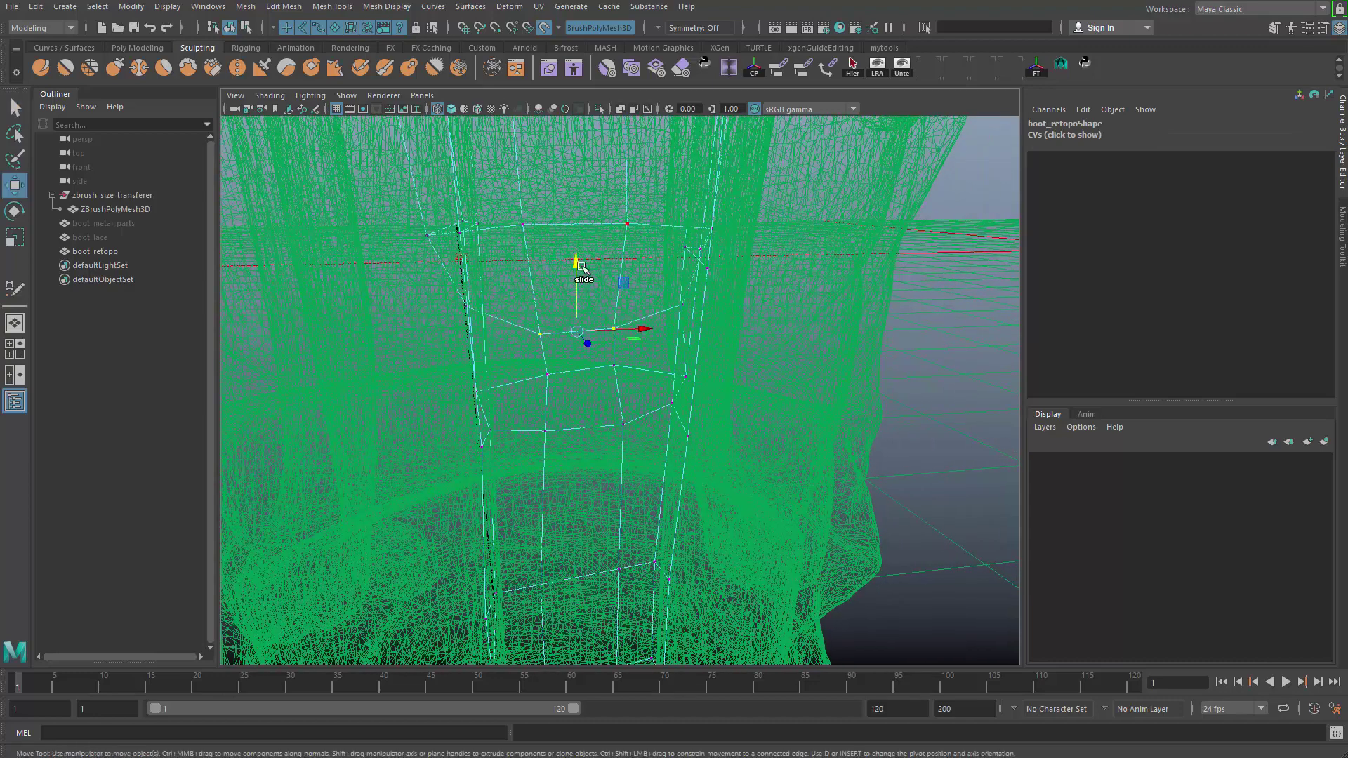
left_click_drag(581, 269, 584, 241, "ctrl+shift")
key("r")
key("q")
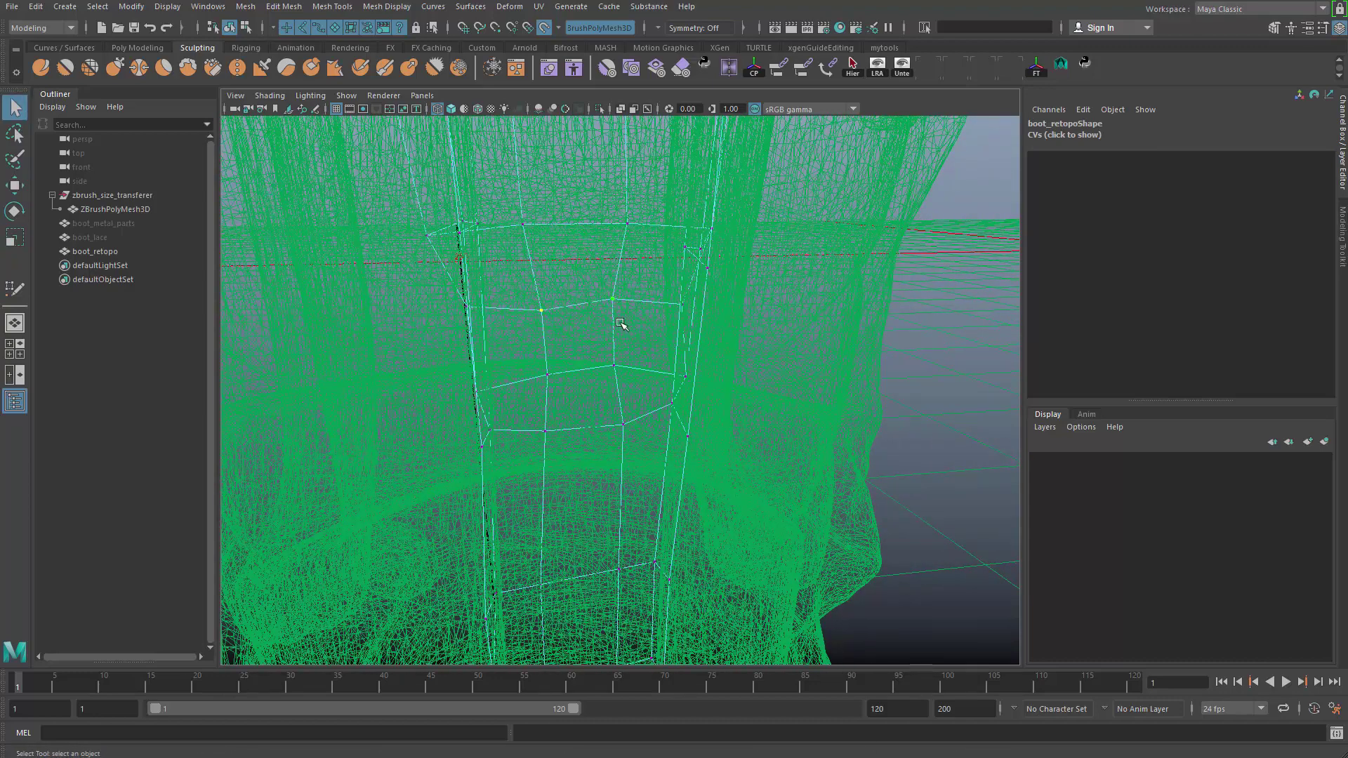
- Slide one middle vertex of that tongue row slightly sideways and down to level the row
key("w")
left_click_drag(613, 303, 621, 308, "ctrl+shift")
key("q")
left_click(618, 301)
key("w")
key("q")
- Move the middle vertices of the two tongue rows below to line up their vertical edges
left_click(617, 369)
key("w")
left_click_drag(616, 367, 550, 383)
left_click(550, 376)
key("q")
left_click(623, 425)
key("w")
left_click_drag(625, 428, 551, 429)
- Return to shaded display and isolate boot_retopo from the high-poly boot
key("5")
key("q")
left_click(546, 313)
key("w")
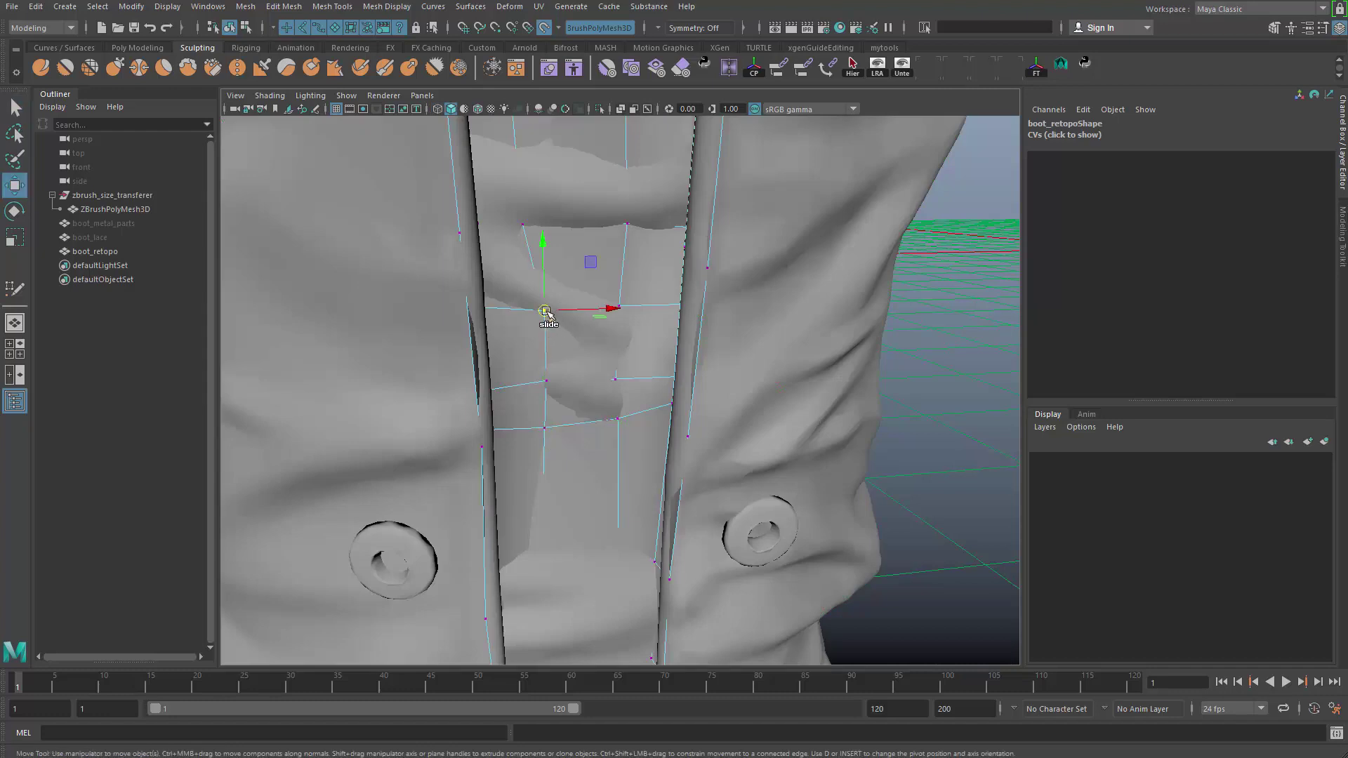
right_click_drag(546, 312, 480, 308, "alt")
key("q")
left_click(718, 339)
right_click_drag(716, 341, 536, 374, "alt")
left_click_drag(534, 375, 459, 403, "alt")
left_click(622, 427)
left_click_drag(634, 421, 649, 457, "alt")
key("ctrl+1")
left_click(714, 469)
right_click_drag(649, 456, 743, 505, "alt")
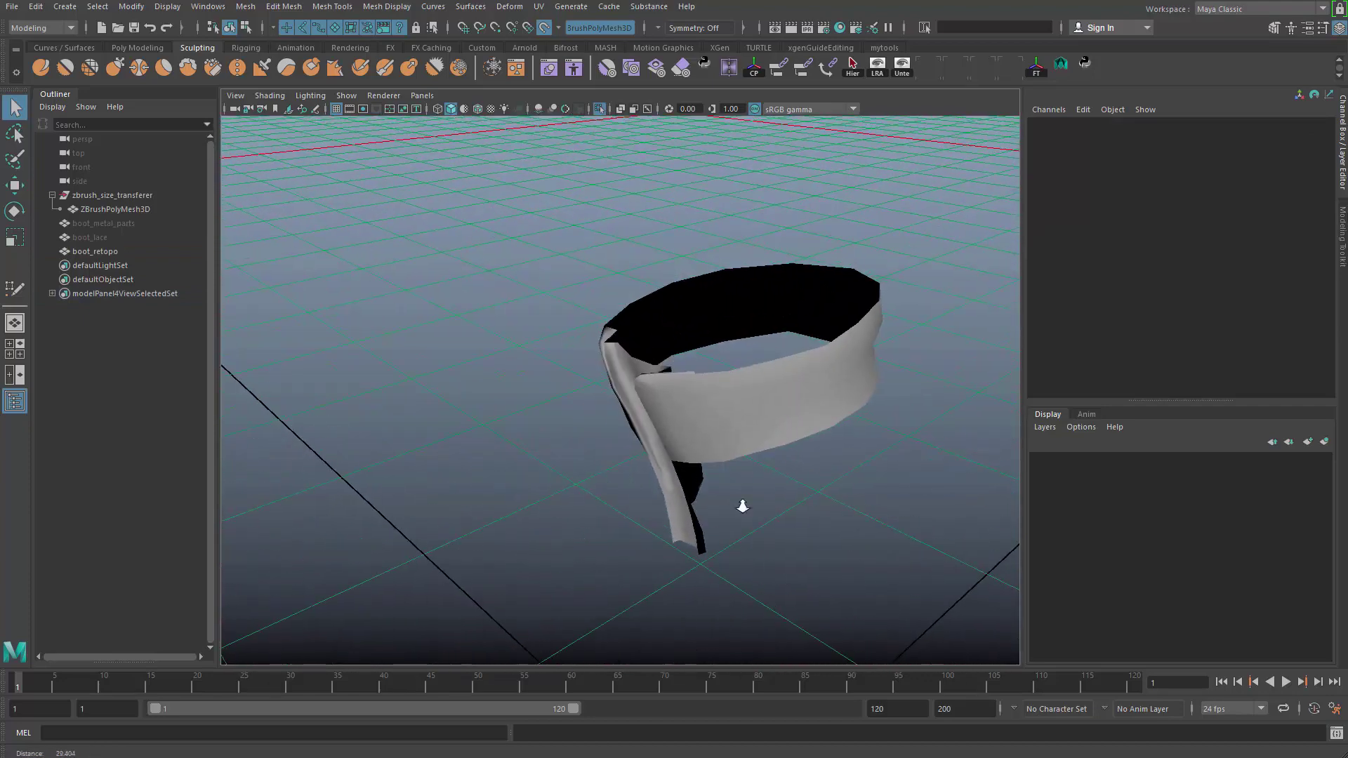
- Slide the protruding side vertex on the back of the tongue inward to straighten its outer edge
left_click_drag(743, 505, 626, 347, "alt")
left_click(623, 348)
right_click_drag(653, 421, 663, 400, "alt")
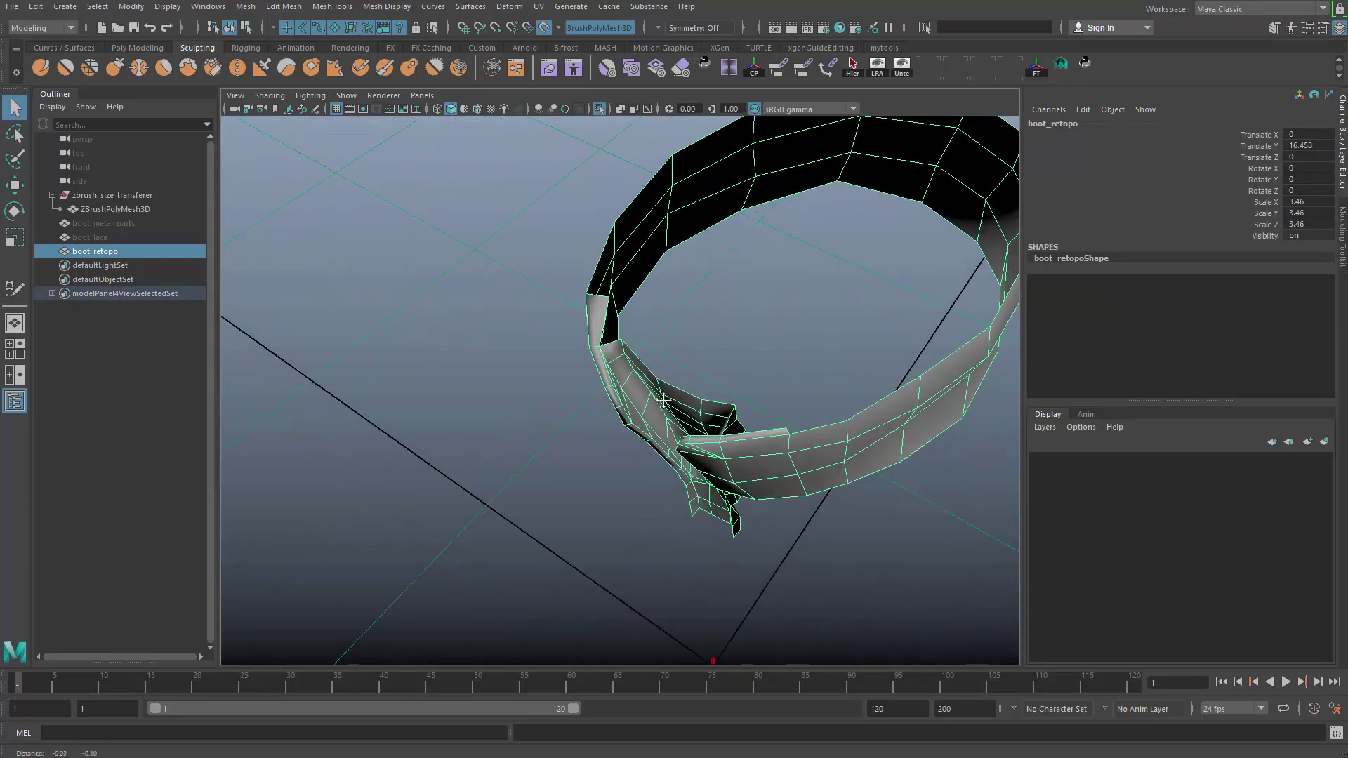
left_click_drag(663, 400, 672, 442, "alt")
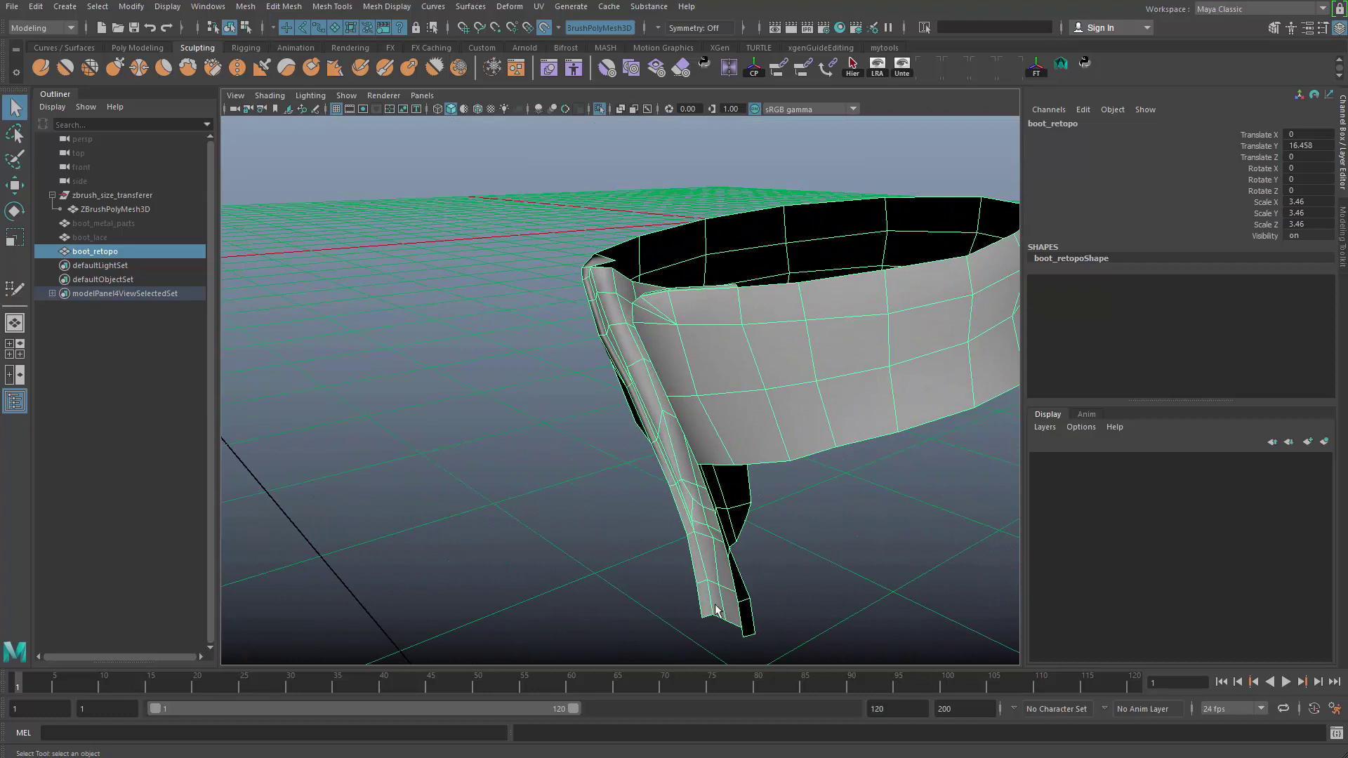
left_click_drag(716, 609, 587, 482, "alt")
middle_click_drag(586, 482, 647, 416, "alt")
right_click_drag(647, 415, 703, 442, "alt")
right_click_drag(615, 464, 579, 449)
left_click(576, 416)
key("w")
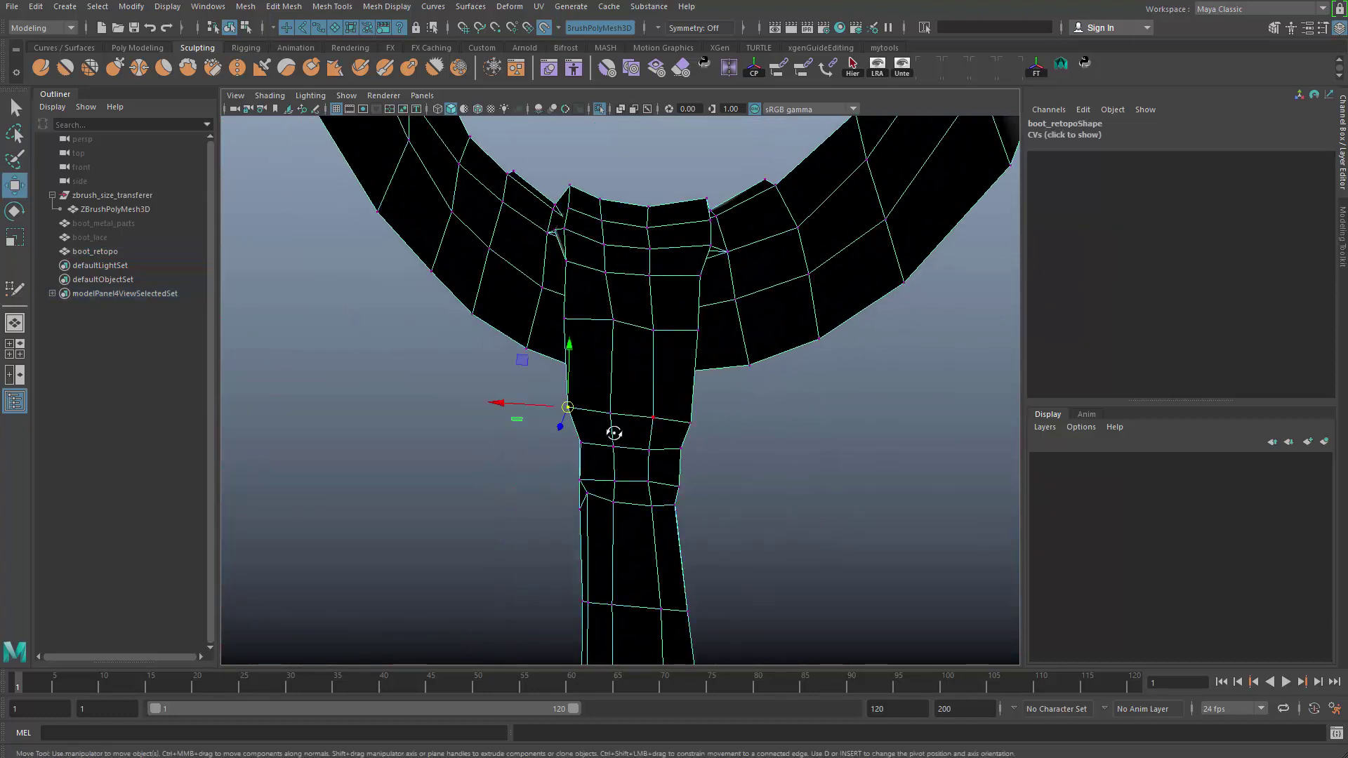
left_click_drag(614, 433, 496, 465, "alt")
left_click(677, 475)
left_click(660, 467)
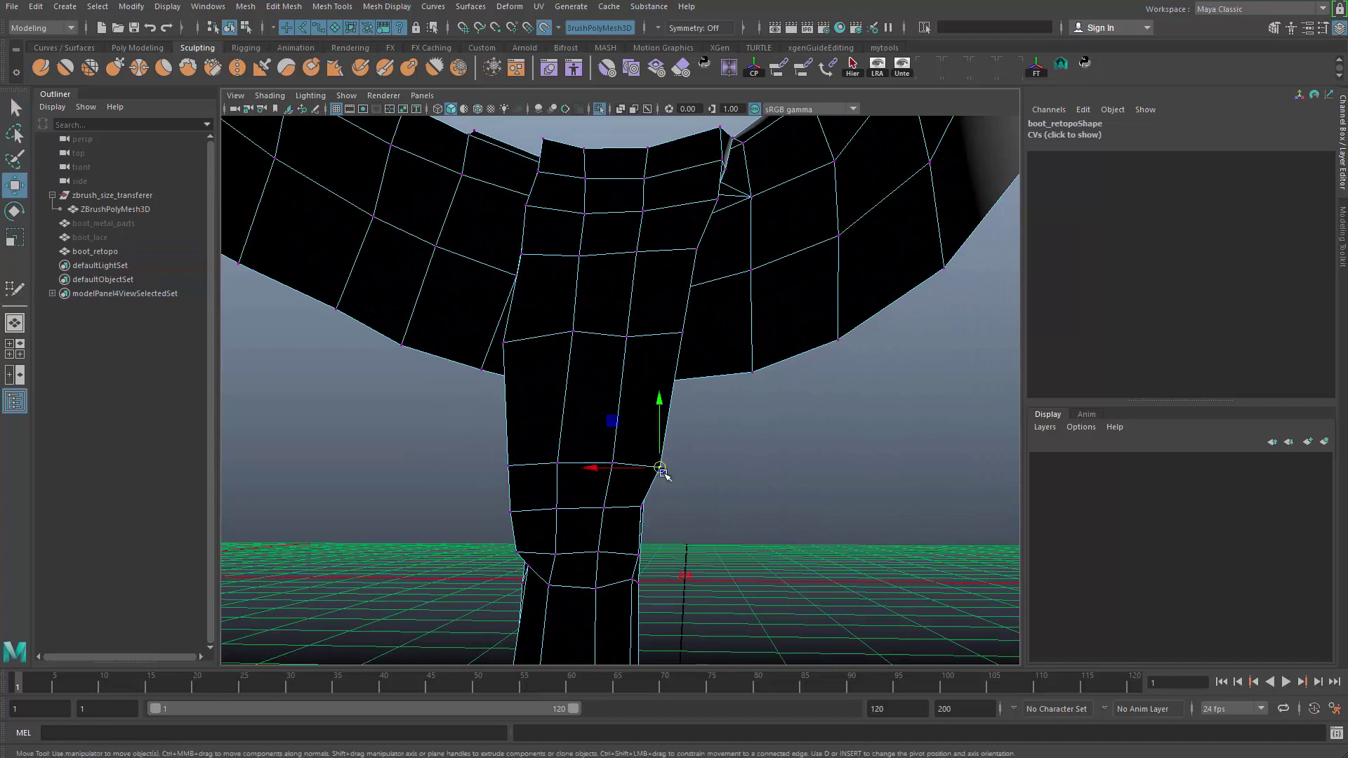
left_click_drag(661, 467, 646, 463, "ctrl+shift")
- Try to slide the opposite side vertex of the higher tongue row inward, then undo the move
left_click_drag(584, 348, 581, 382, "alt")
key("bracketleft")
right_click_drag(603, 407, 637, 414, "alt")
left_click_drag(486, 333, 497, 349, "ctrl+shift")
key("ctrl+z")
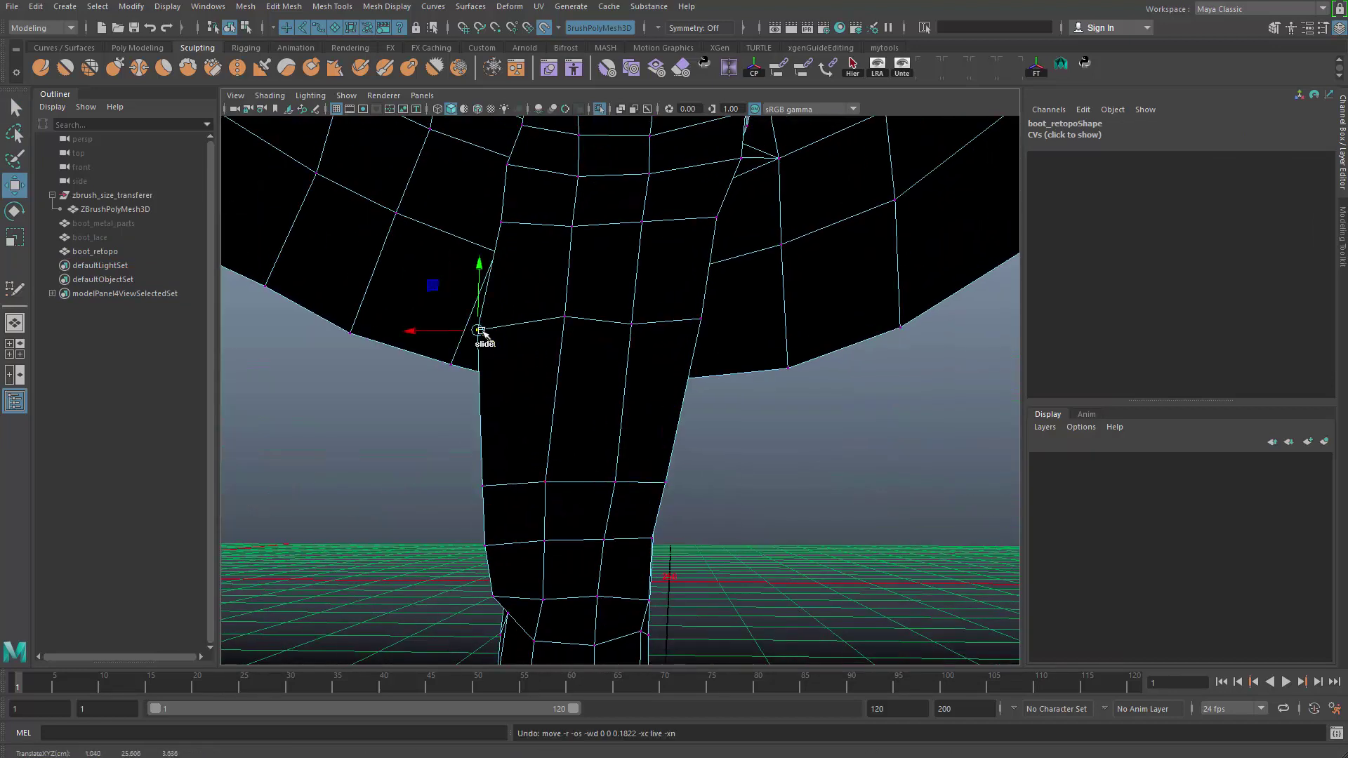
- Examine the isolated boot_retopo mesh from several angles, checking the tongue strip and how it meets the collar flaps
left_click_drag(658, 363, 418, 383, "alt")
key("q")
left_click(756, 388)
right_click_drag(756, 387, 527, 430, "alt")
left_click_drag(528, 429, 463, 456, "alt")
left_click_drag(478, 453, 741, 583)
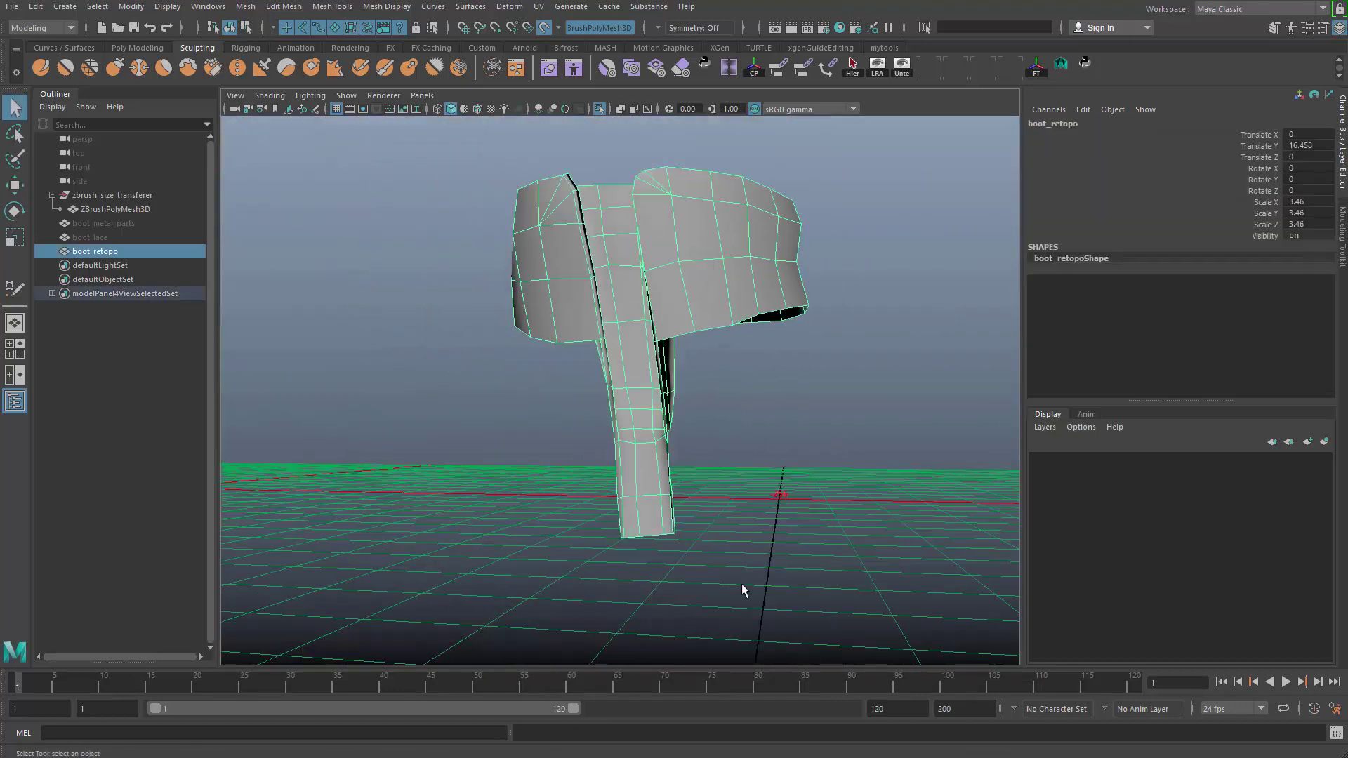
left_click_drag(695, 522, 596, 473, "alt")
left_click_drag(702, 430, 697, 368, "alt")
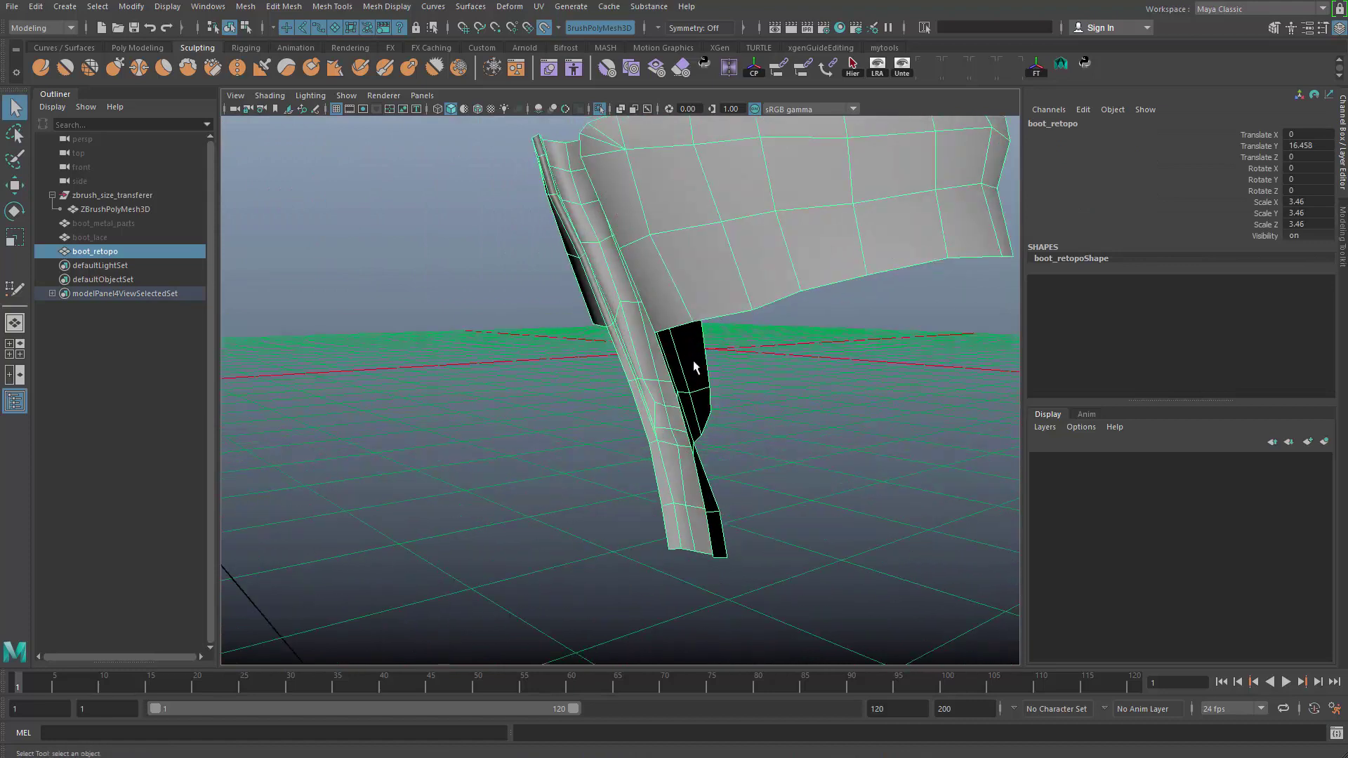
left_click_drag(707, 488, 563, 193, "alt")
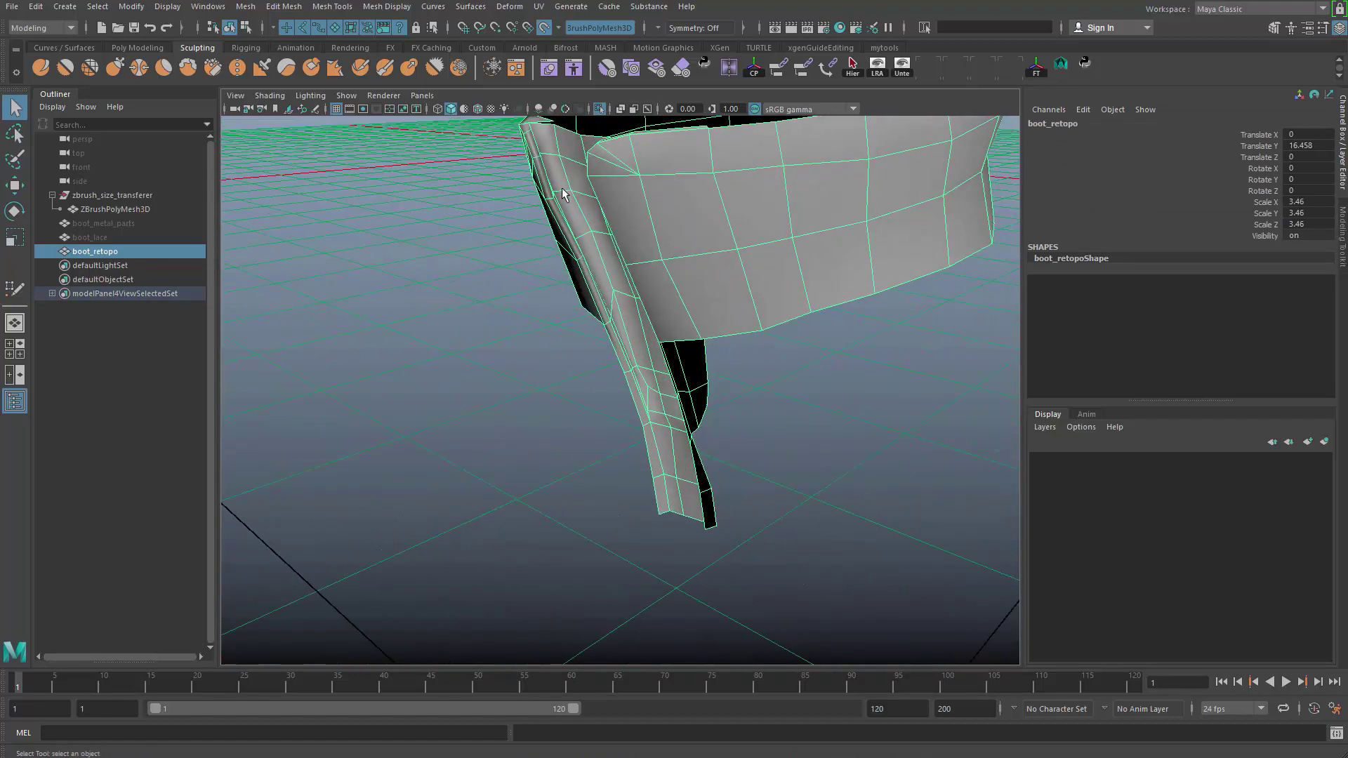
right_click_drag(676, 493, 589, 385, "alt")
left_click_drag(588, 385, 695, 464, "alt")
left_click(831, 256)
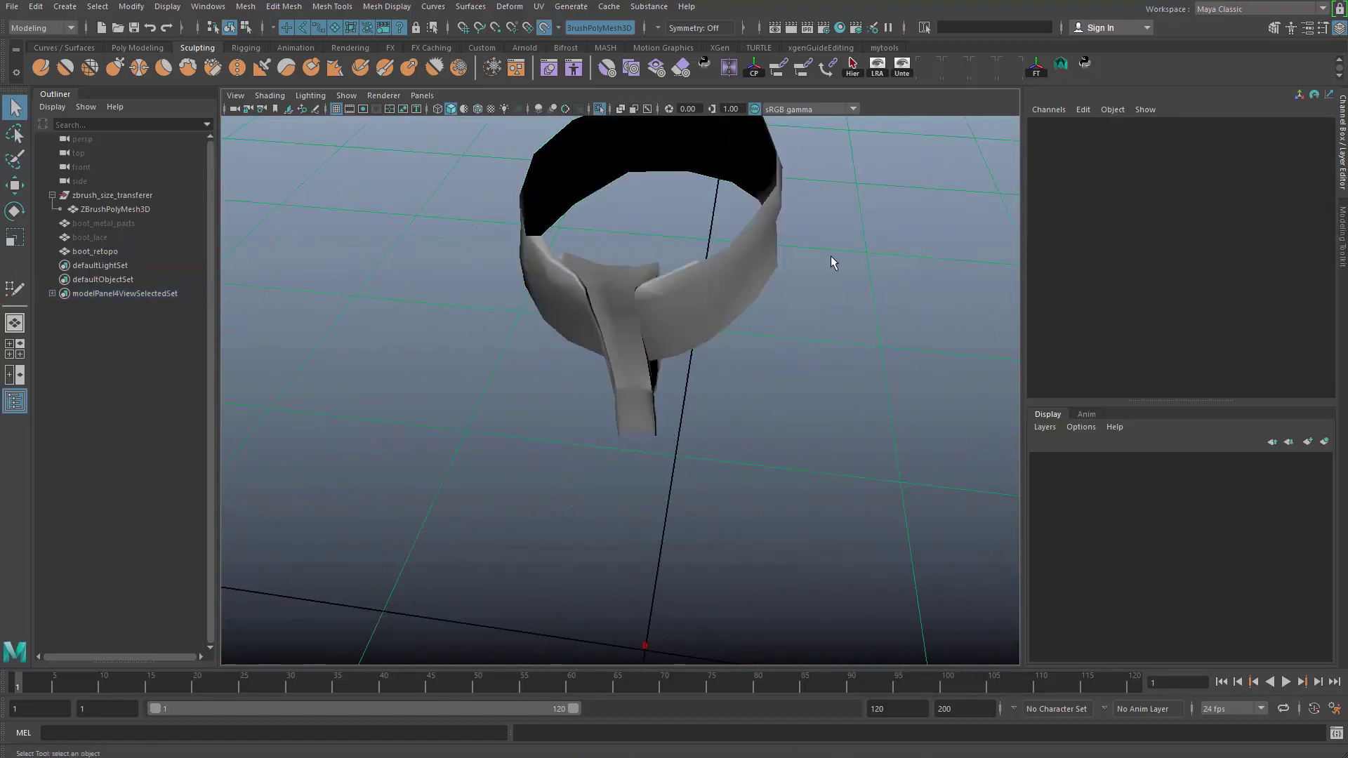
left_click(740, 284)
left_click_drag(741, 421, 748, 596, "alt")
- End the isolation and start Quad Draw on boot_retopo at the inner side of the collar flap
key("ctrl+1")
left_click_drag(608, 390, 567, 340, "alt")
right_click(568, 341, "shift")
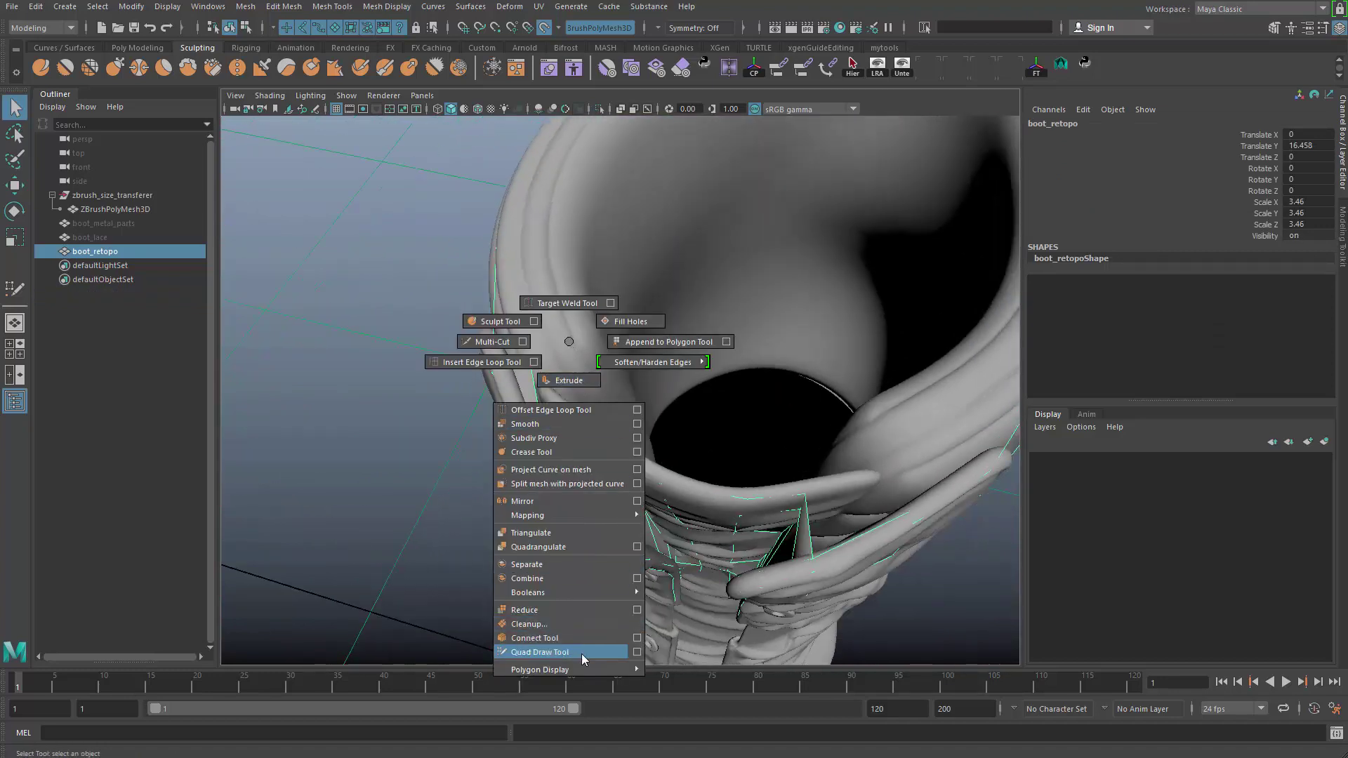
left_click(562, 652)
mouse_move(601, 379)
left_mouse_down("alt")
mouse_move(590, 400)
mouse_move(583, 379)
mouse_move(603, 361)
mouse_move(604, 400)
mouse_move(591, 334)
mouse_move(509, 322)
mouse_move(554, 351)
left_mouse_up("alt")
key("ctrl+z")
- Select the dark quad at the end of the inner flap strip and reverse its normal
key("q")
key("F9")
key("w")
left_click(504, 247)
key("q")
key("F11")
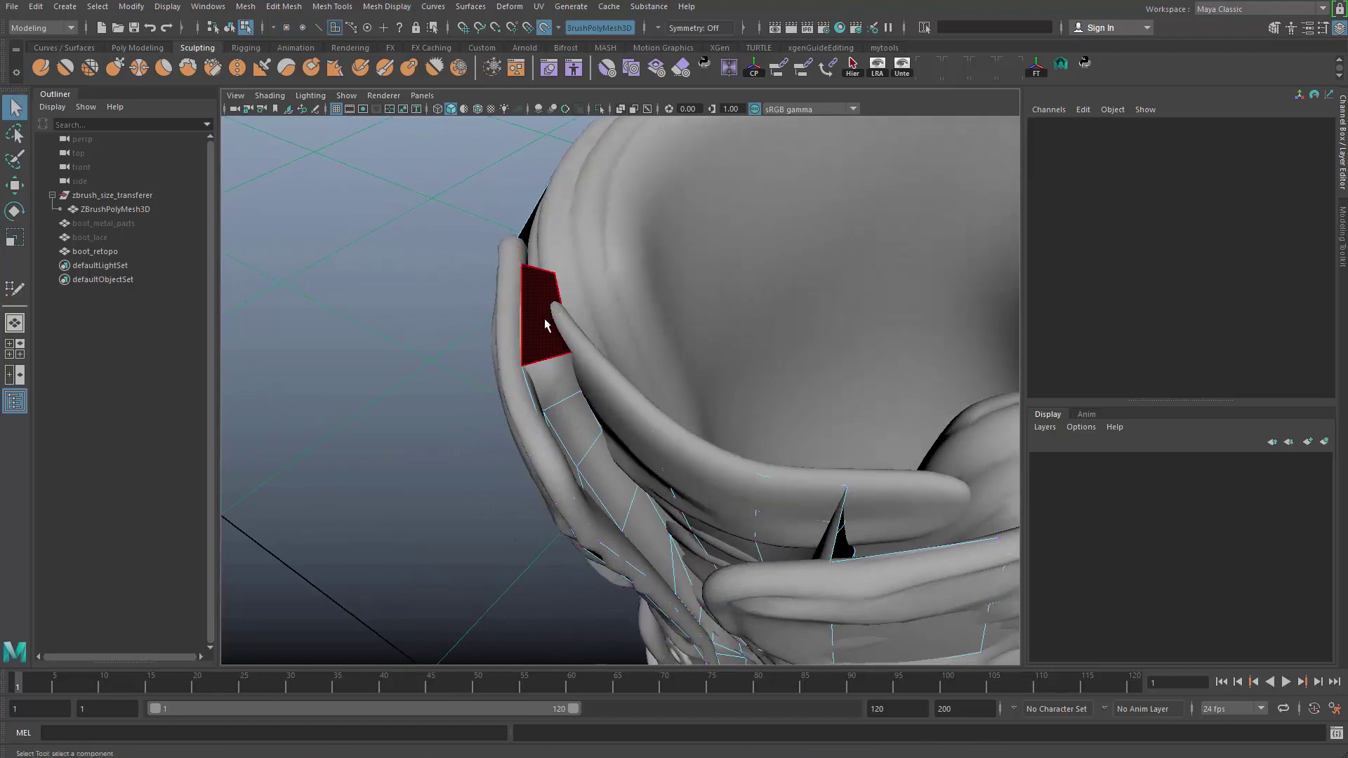
left_click(555, 305)
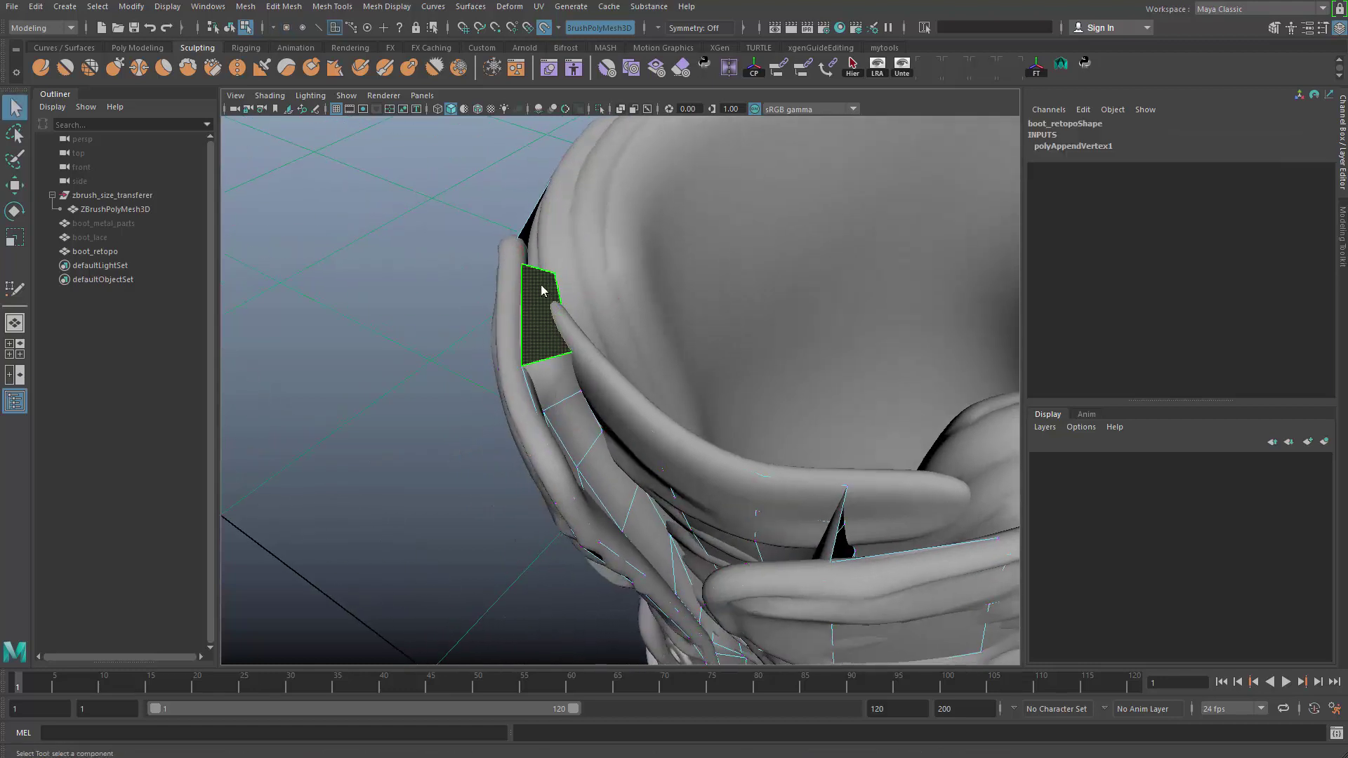
right_click_drag(541, 289, 692, 260, "shift")
mouse_move(675, 338)
right_mouse_down("shift")
mouse_move(677, 320)
mouse_move(661, 321)
right_mouse_up("shift")
- Restart Quad Draw on boot_retopo and fill the area beside the flap strip with quads along the collar's inner rim
key("F8")
left_click(588, 346)
left_click(557, 330)
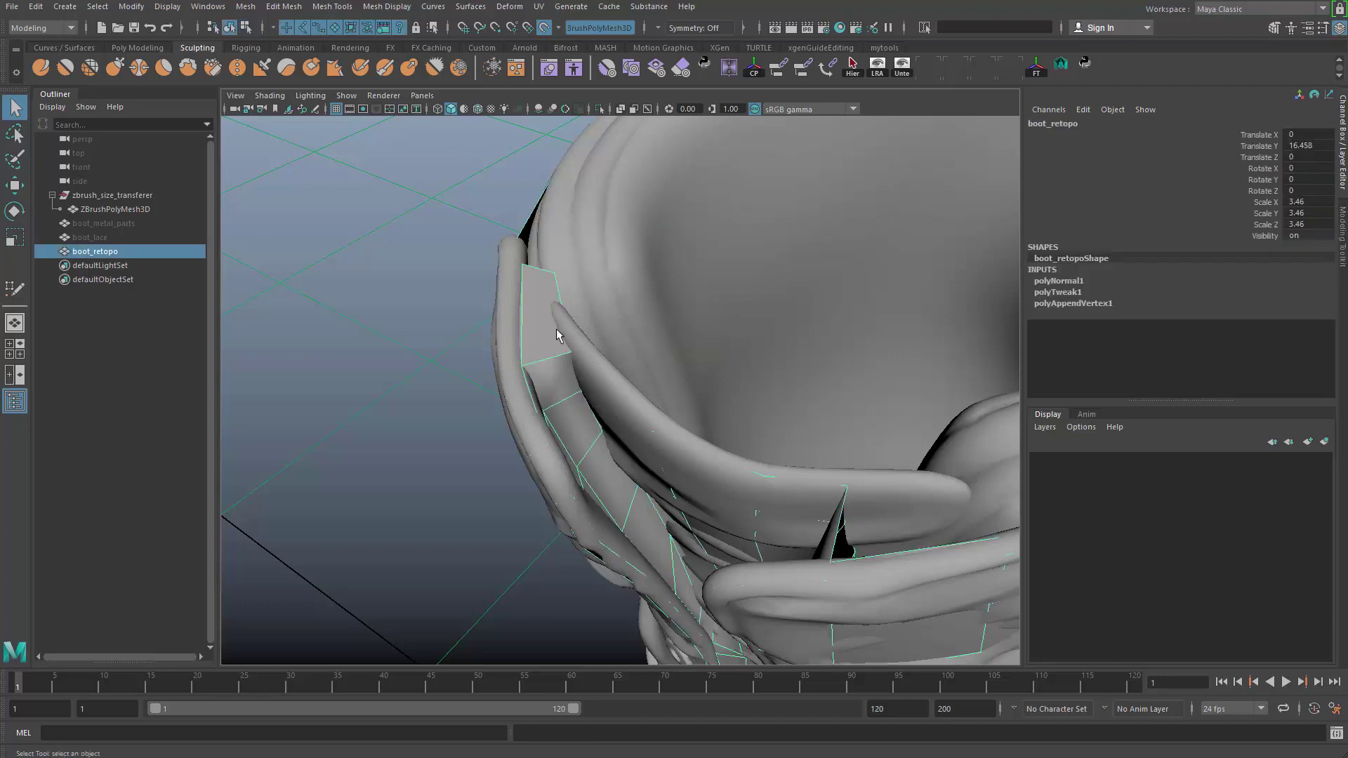
right_click_drag(557, 330, 546, 609, "shift")
left_click_drag(542, 555, 572, 385, "alt")
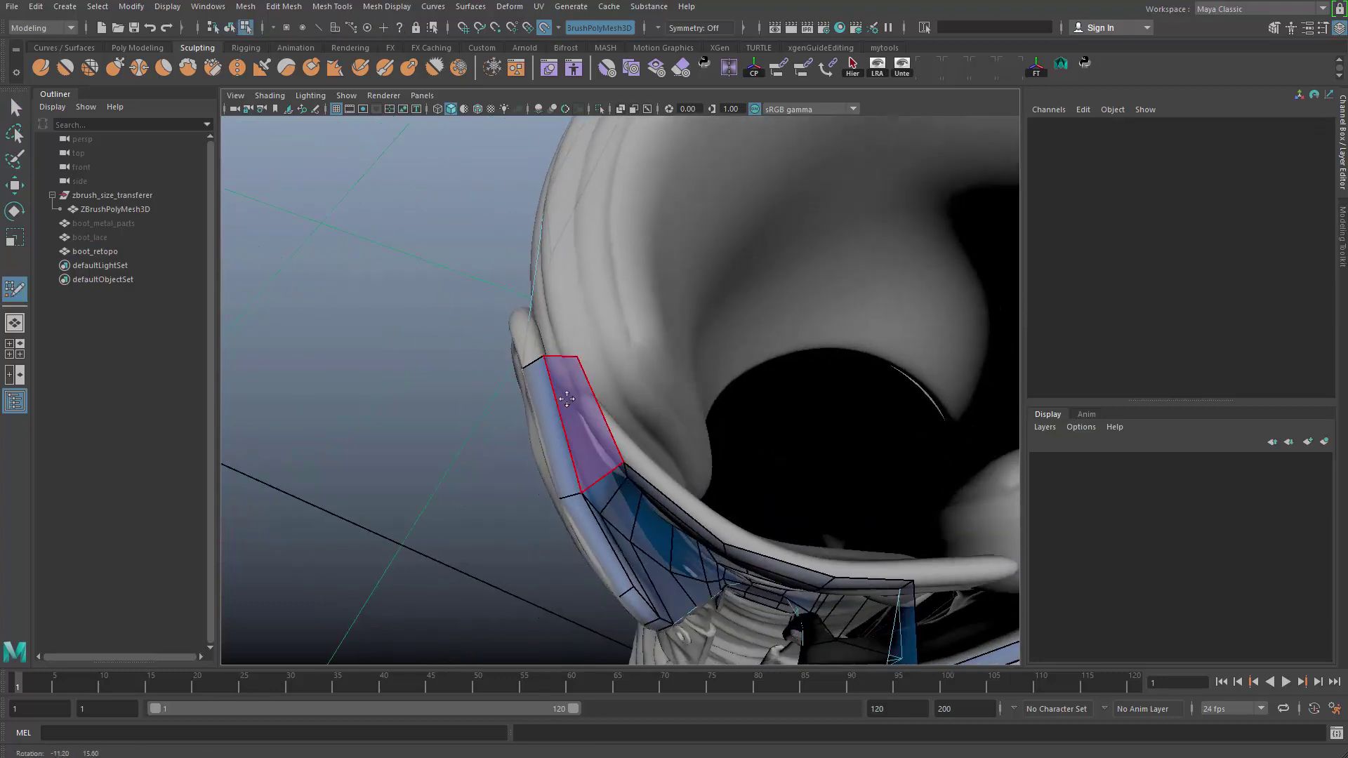
mouse_move(597, 337)
left_mouse_down("alt")
mouse_move(614, 328)
mouse_move(646, 370)
left_mouse_up("alt")
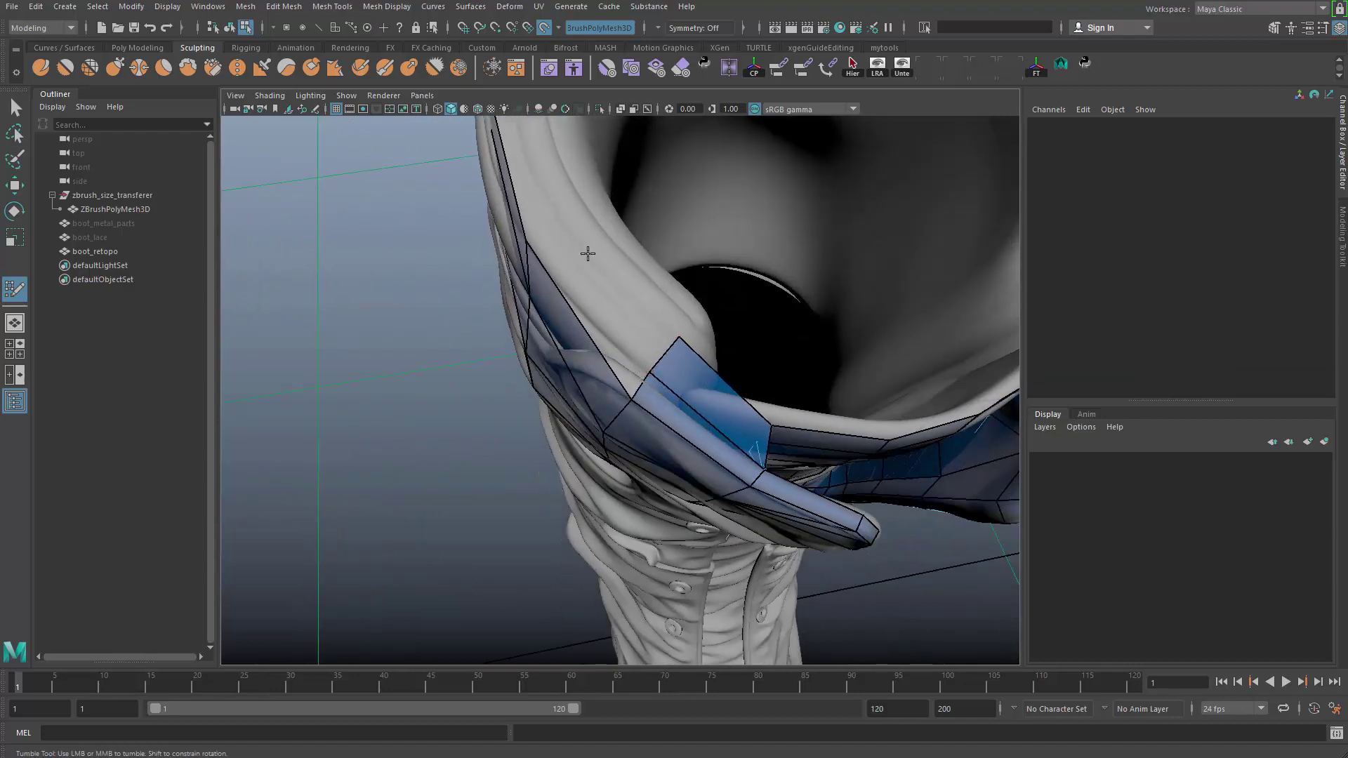
mouse_move(588, 253)
left_mouse_down("shift")
mouse_move(593, 301)
mouse_move(609, 233)
left_mouse_up("shift")
left_click(615, 283, "shift")
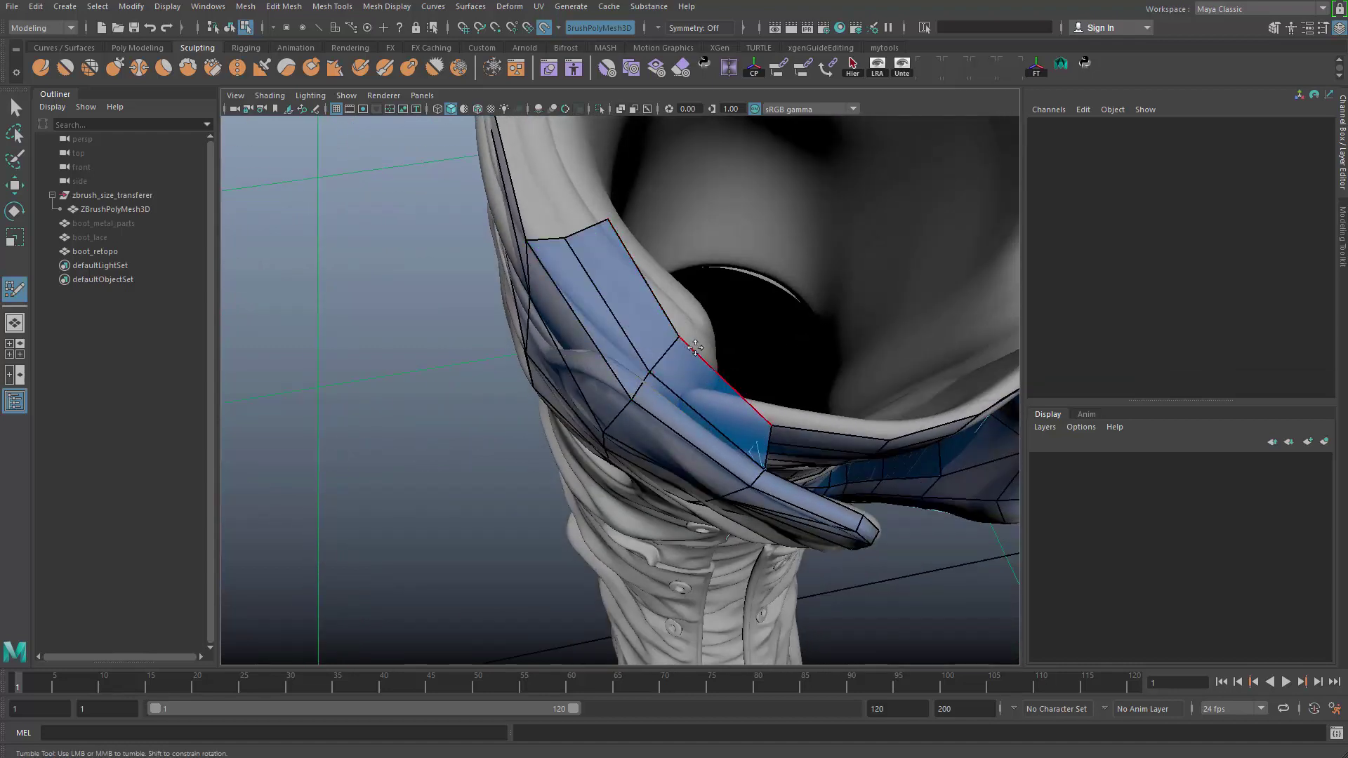
- Add another quad on the inner side of the rim strip and shift its shared top vertex to even the widths
left_click_drag(682, 342, 656, 374, "alt")
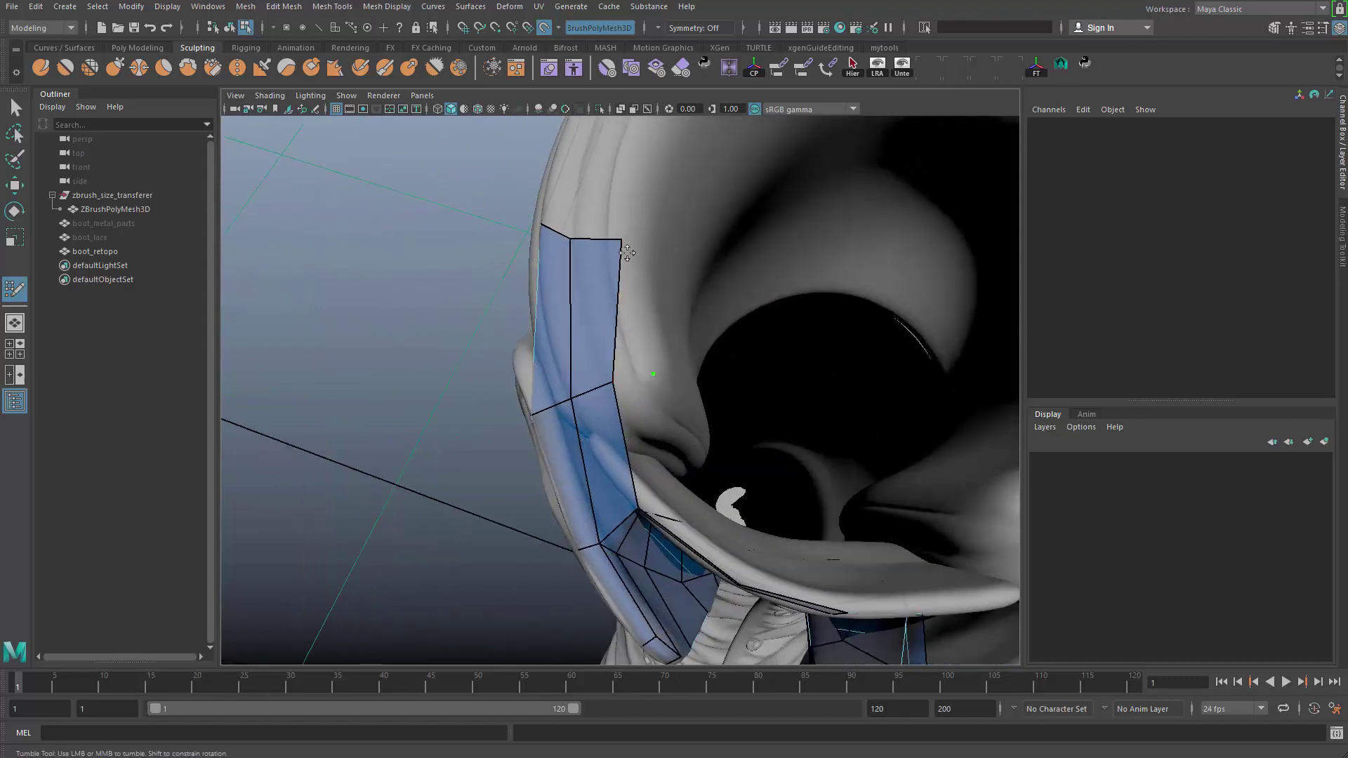
left_click(623, 309, "shift")
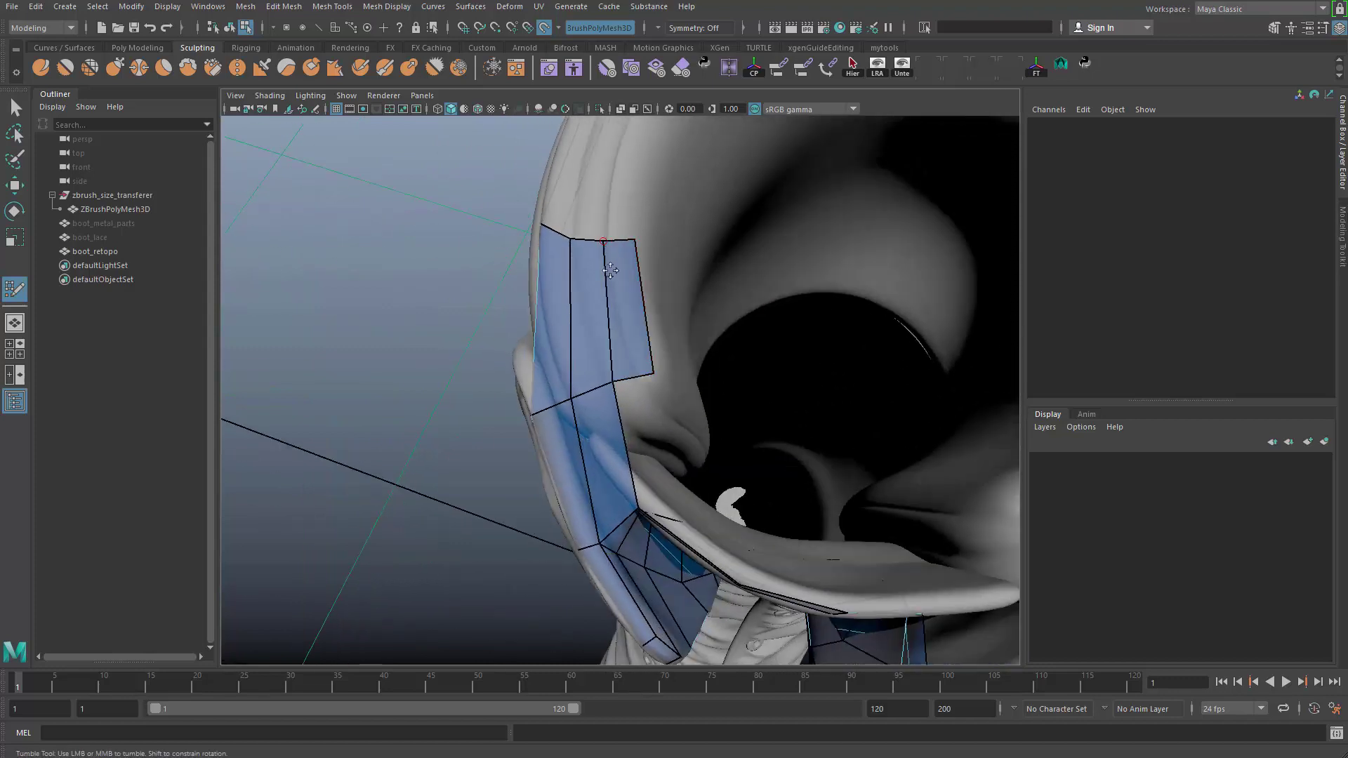
left_click_drag(610, 270, 586, 291)
right_click_drag(587, 291, 557, 313, "alt")
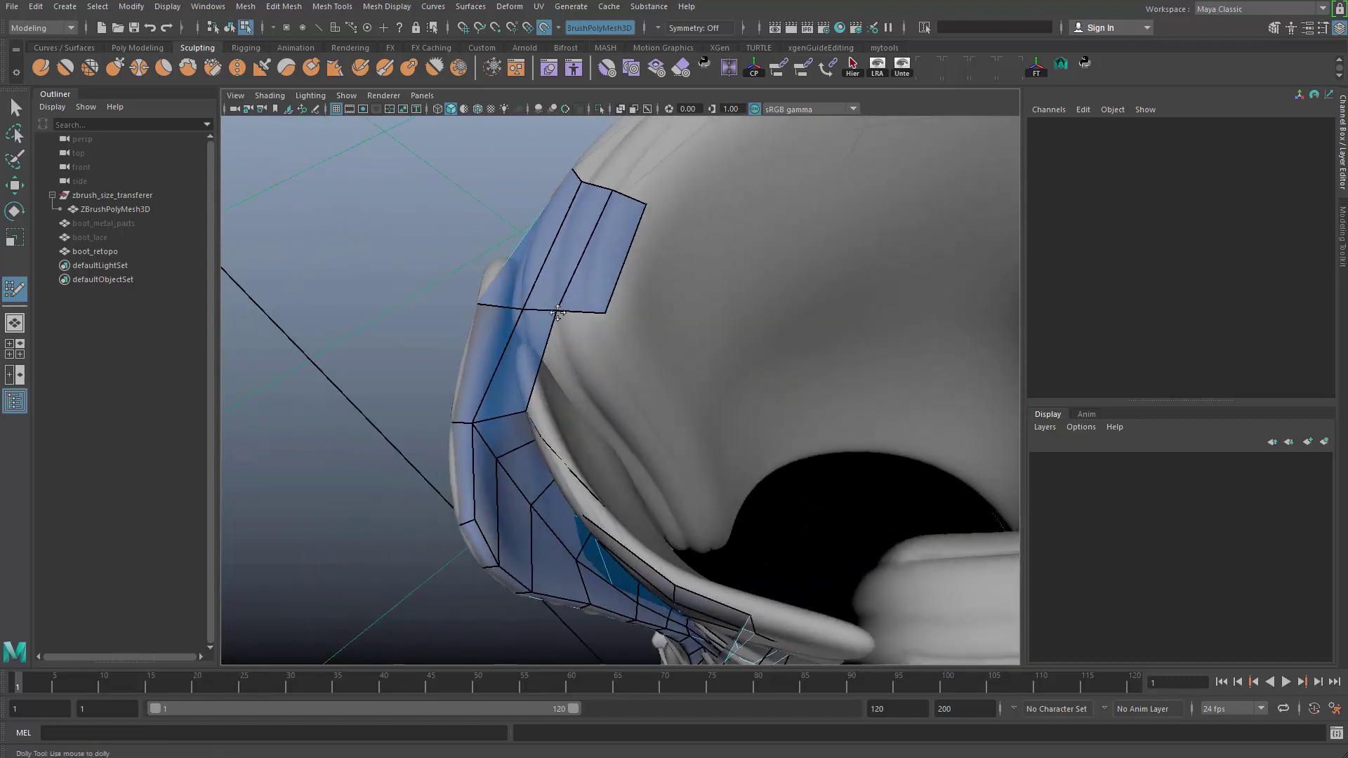
- Fill a small quad at the lower end of the inner rim strip, wrapping toward the boot's inside
left_click(639, 416, "shift")
left_click_drag(639, 415, 567, 431, "alt")
left_click_drag(690, 270, 611, 422, "alt")
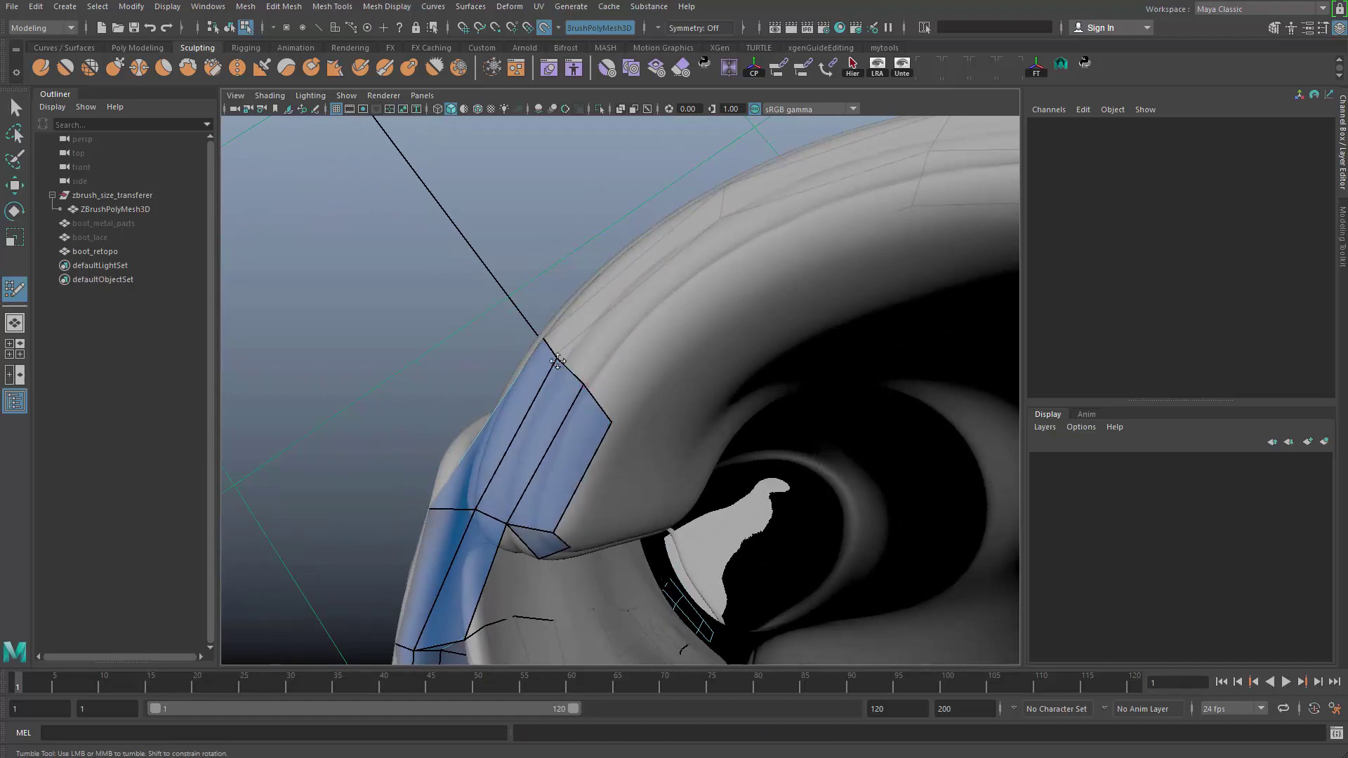
- Extend the strip with further quads along the collar's inner rim
left_click_drag(603, 424, 512, 326, "alt")
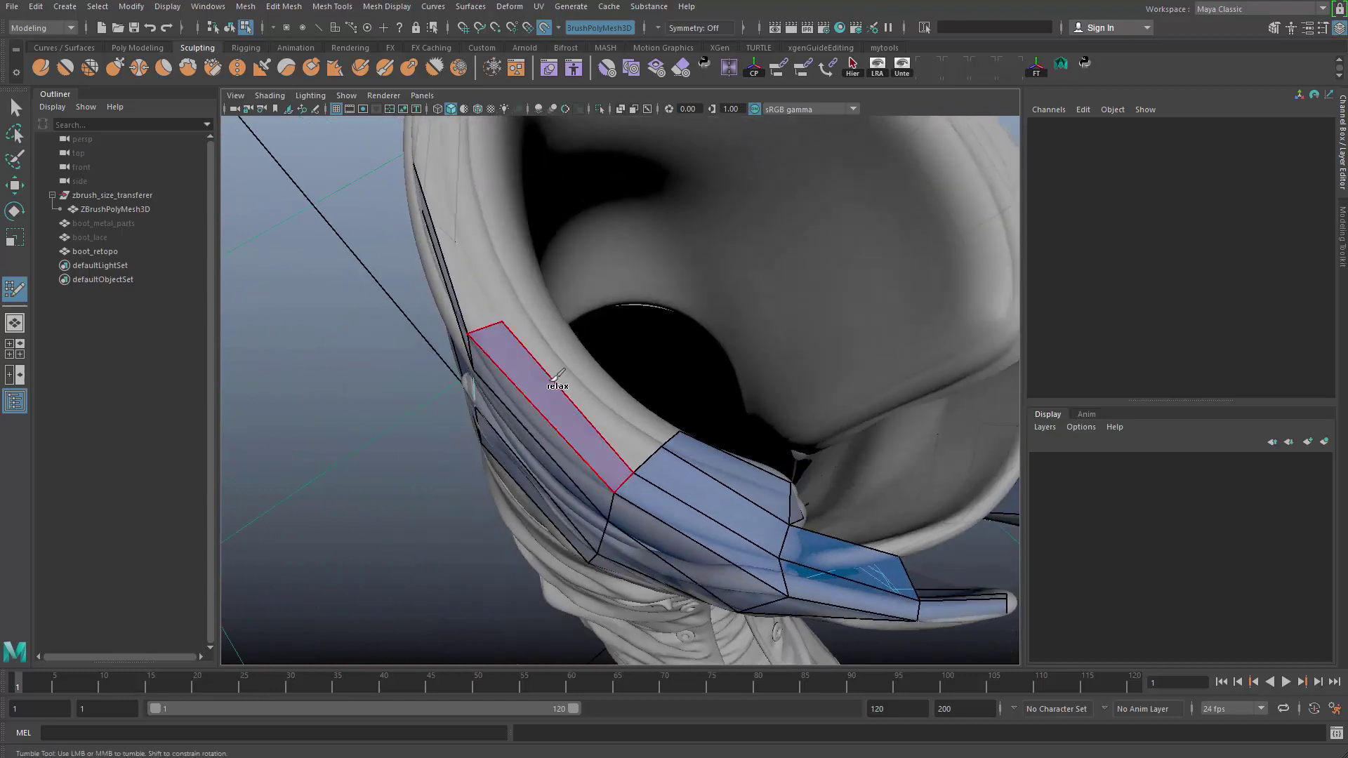
left_click_drag(531, 374, 543, 282, "alt")
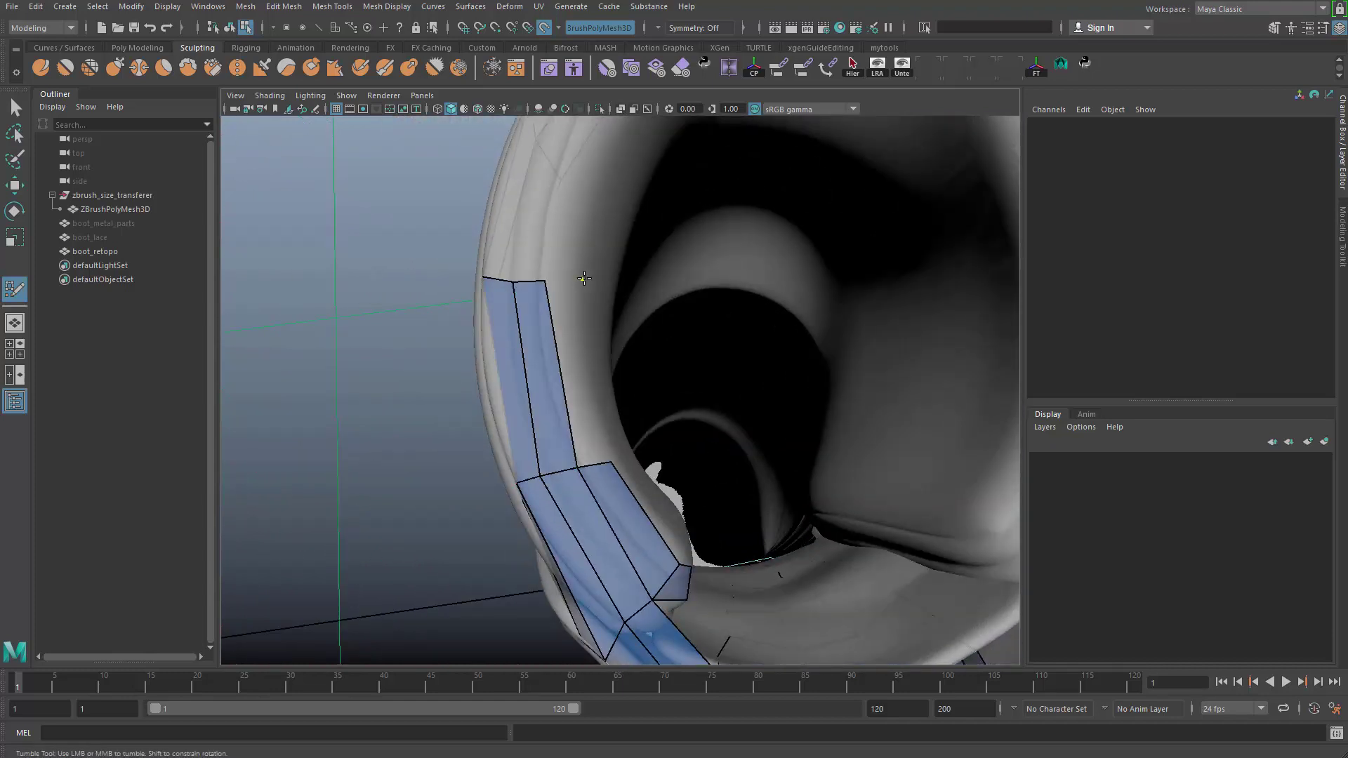
left_click_drag(509, 283, 667, 382, "alt")
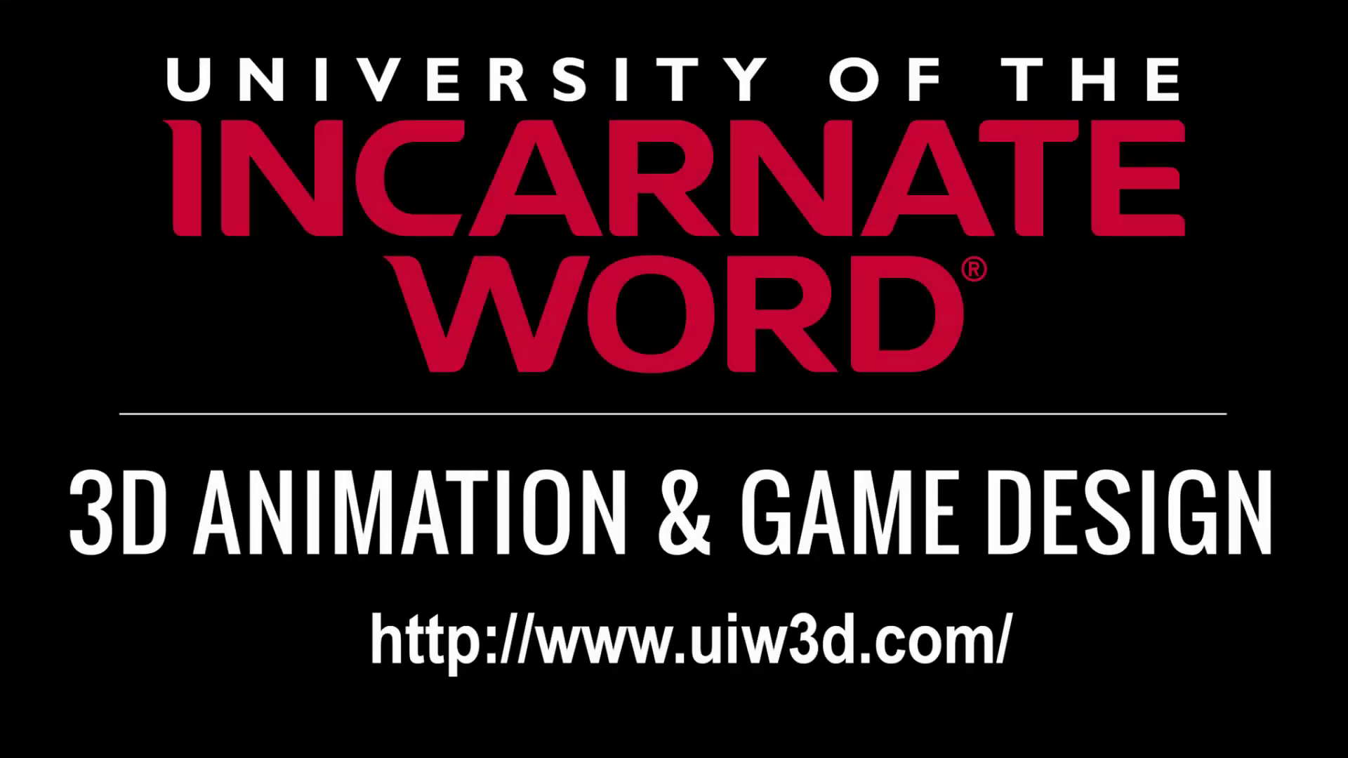